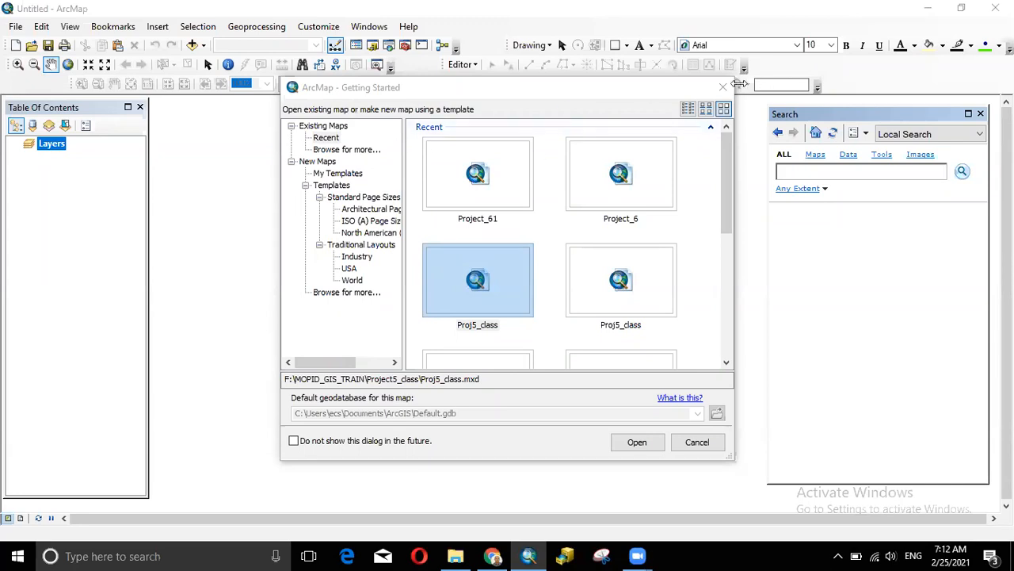
- Dismiss ArcMap's Getting Started dialog, glance at the Facebook tab, then bring up the Local Disk (F:) folder
left_click(724, 87)
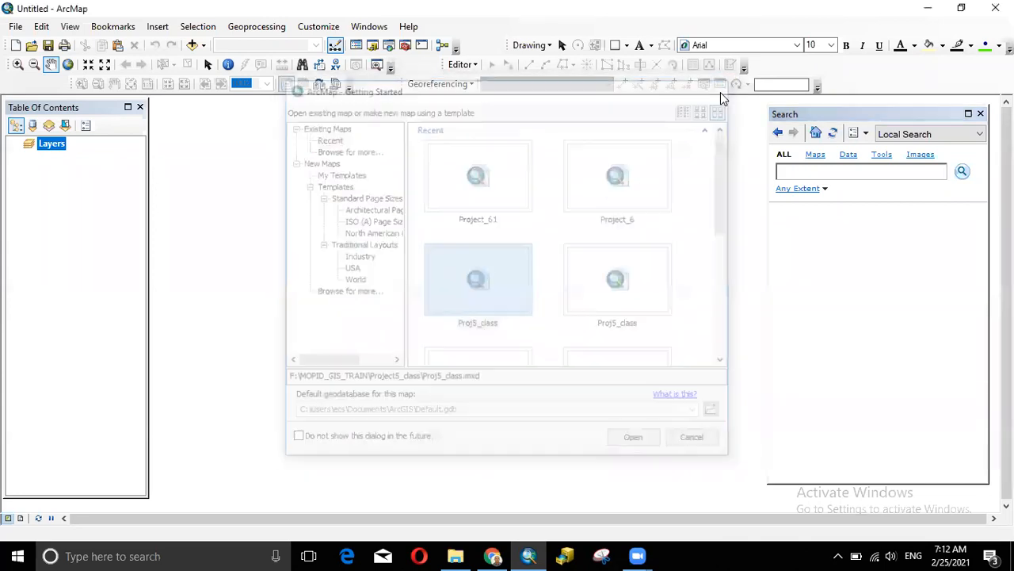
left_click(480, 555)
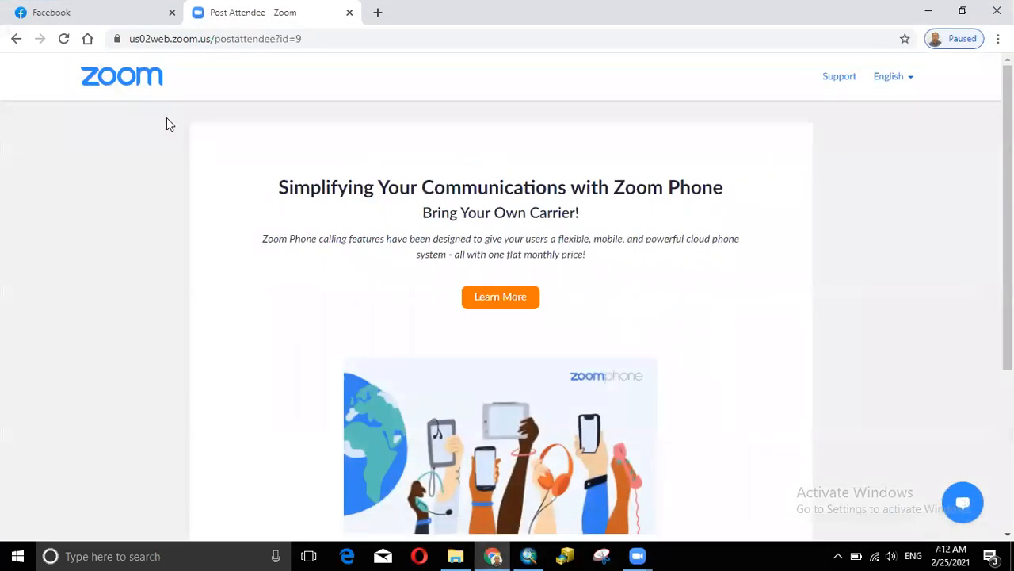
left_click(90, 9)
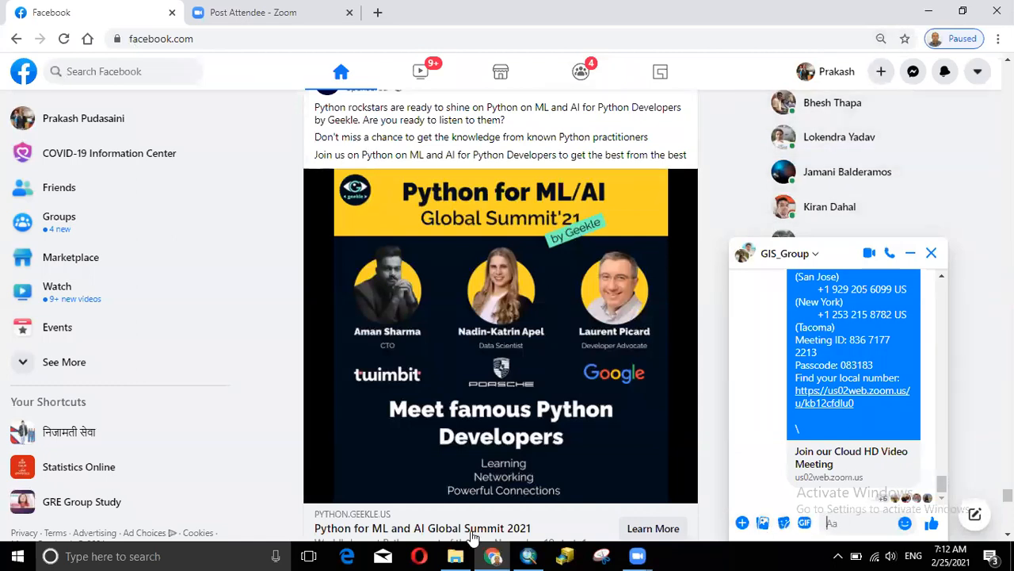
left_click(453, 555)
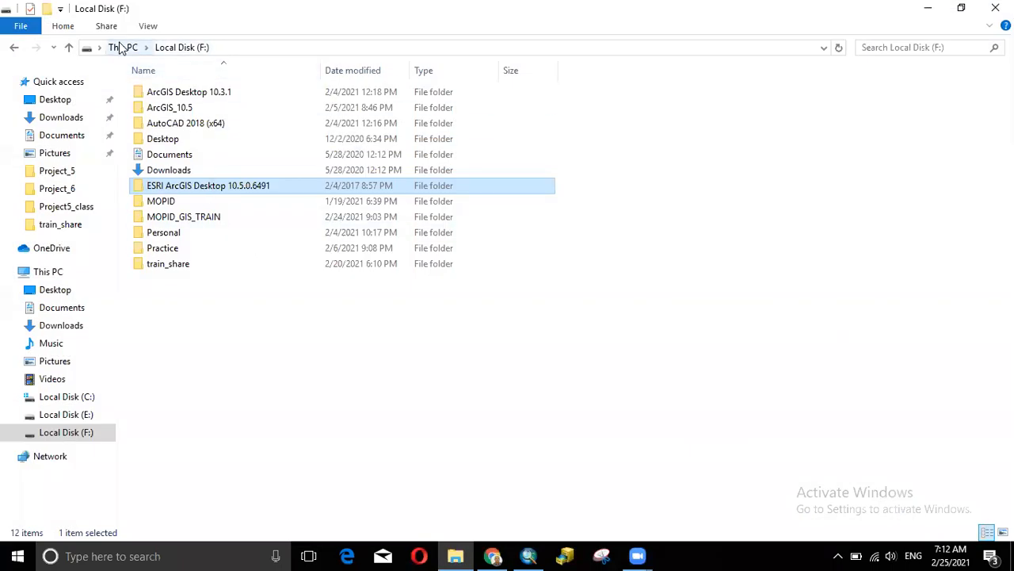
- Navigate File Explorer up to This PC, then minimize it
left_click(120, 47)
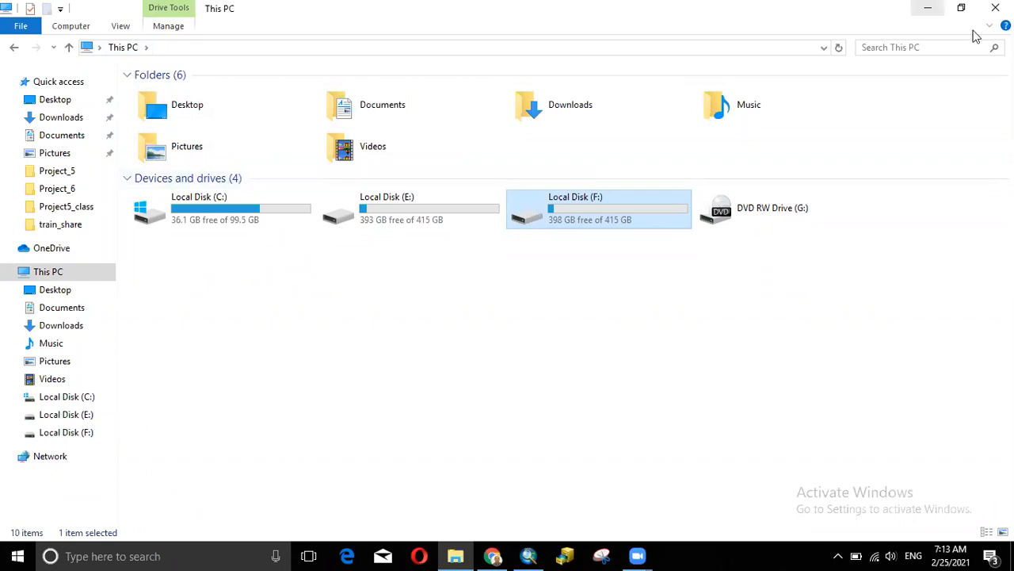
left_click(928, 8)
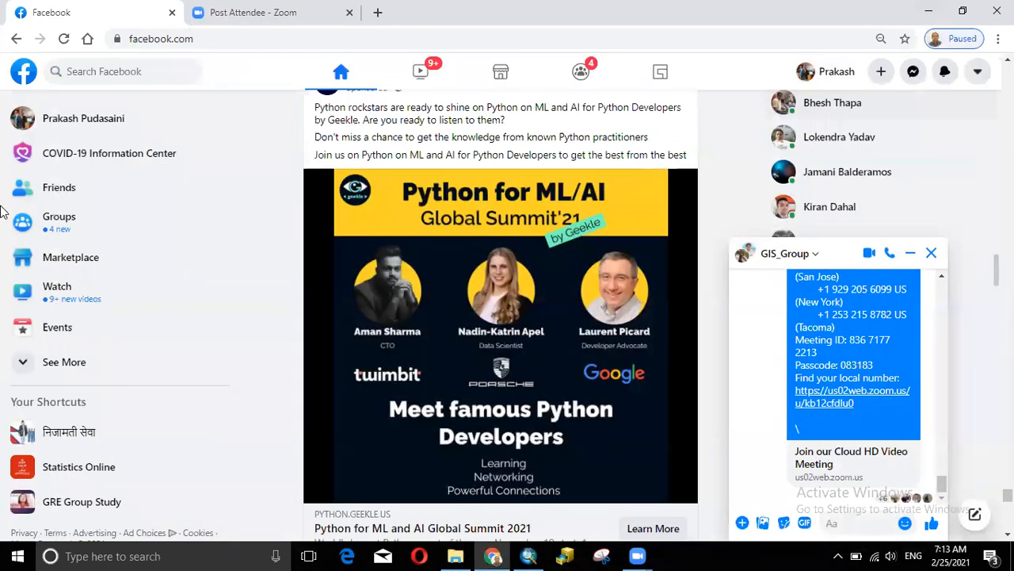
- Restore Chrome to a smaller window and start a new Google tab
double_click(467, 12)
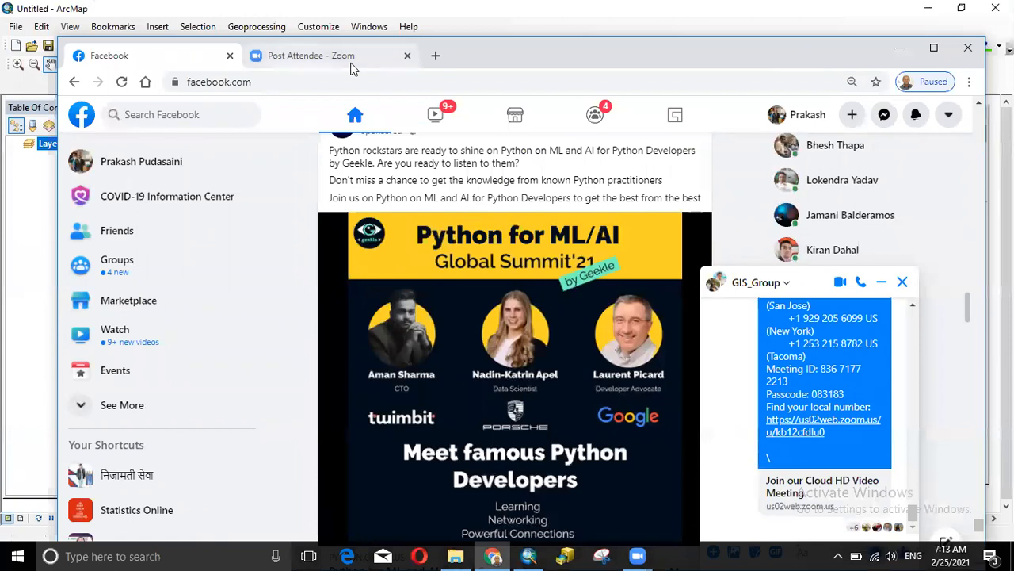
left_click(439, 57)
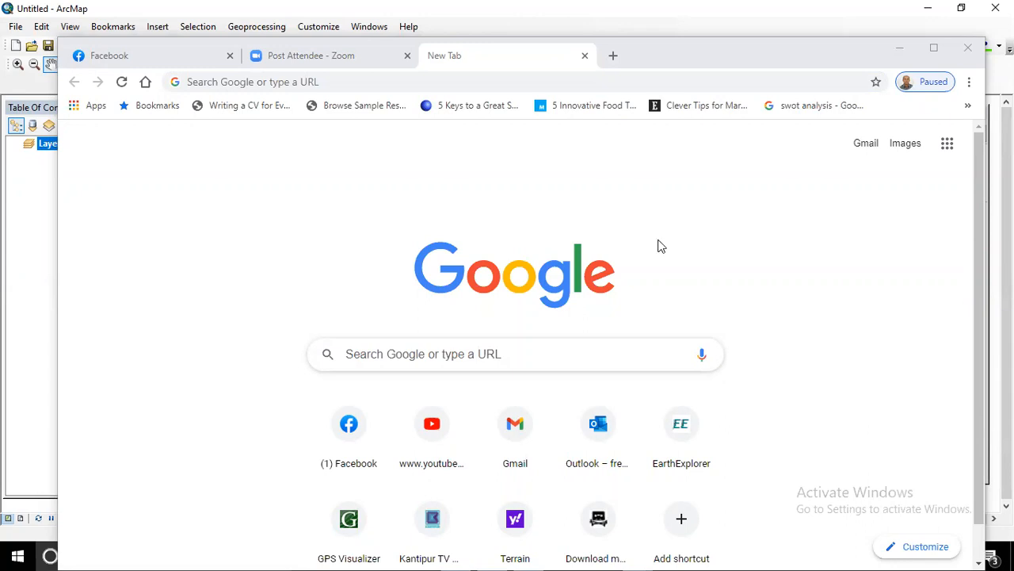
- Search Google for 'srtm 30m download'
left_click(427, 353)
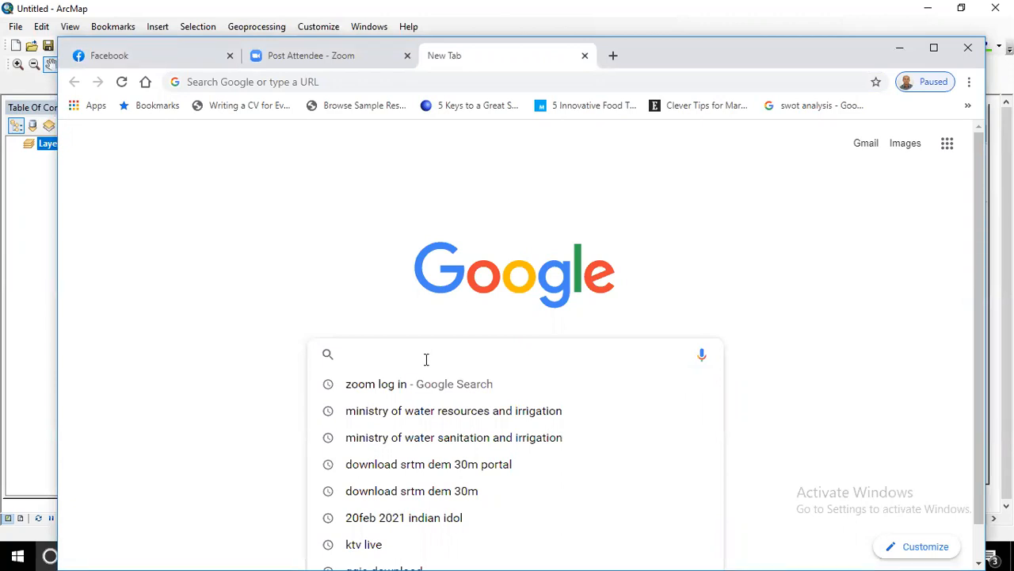
type("sr")
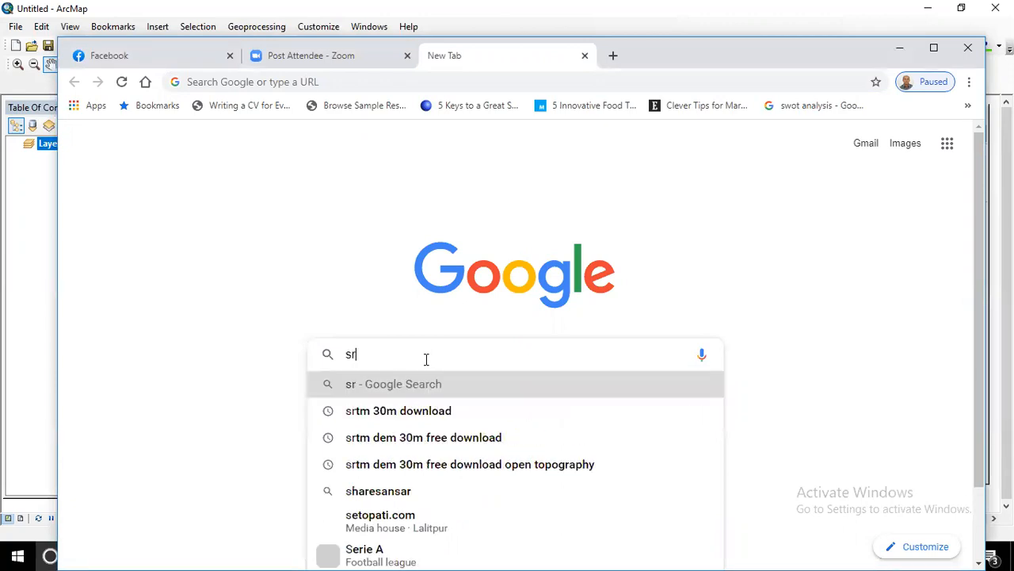
type("tm")
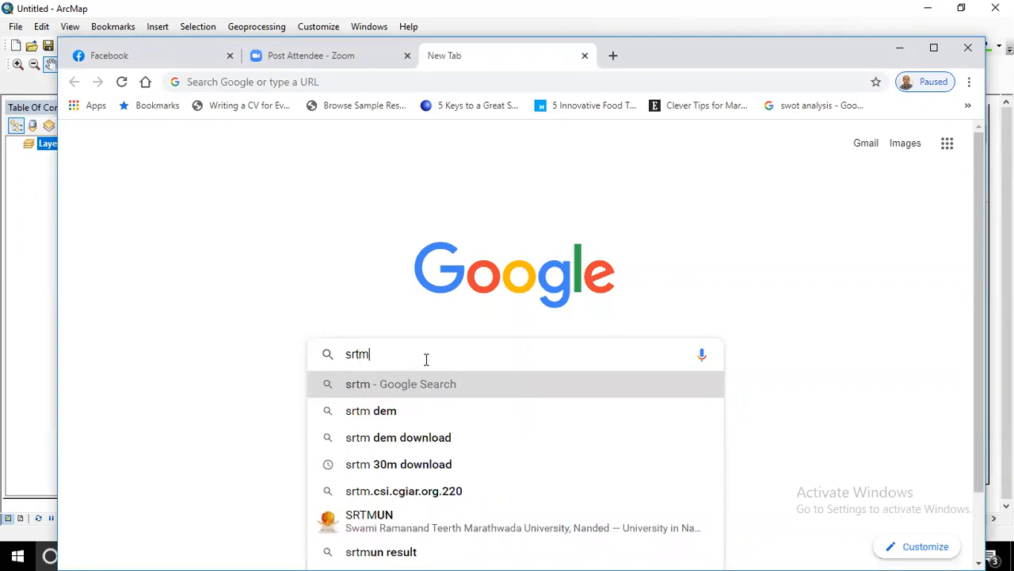
left_click(400, 468)
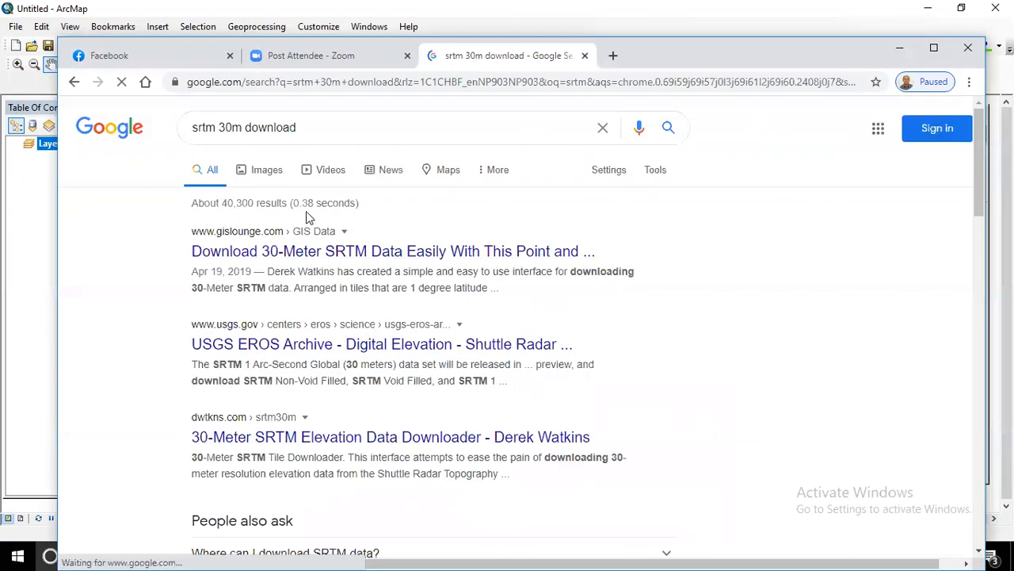
- Open the OpenTopography SRTM result in a new background tab
scroll(381, 202, "down", 7)
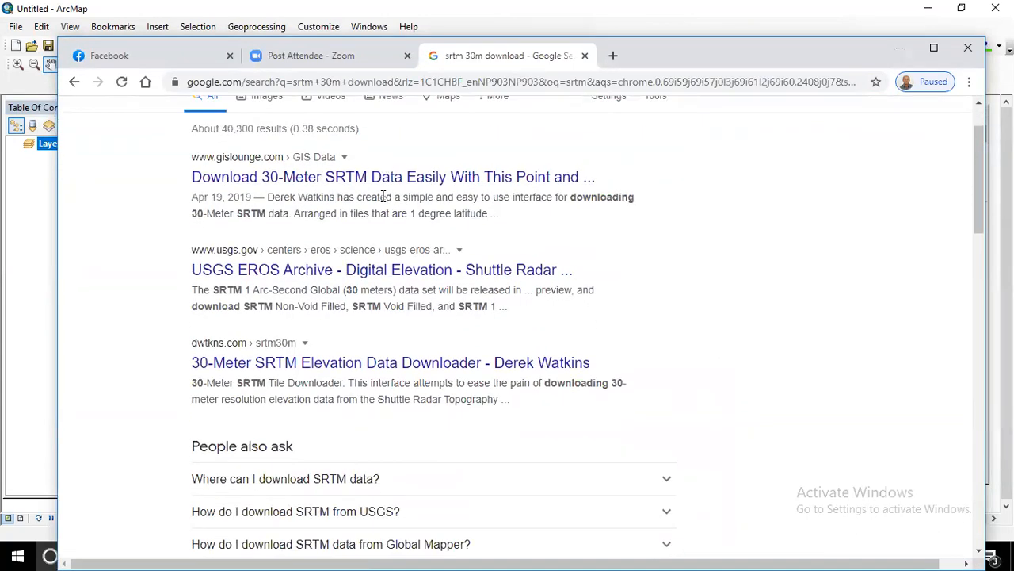
scroll(382, 204, "down", 3)
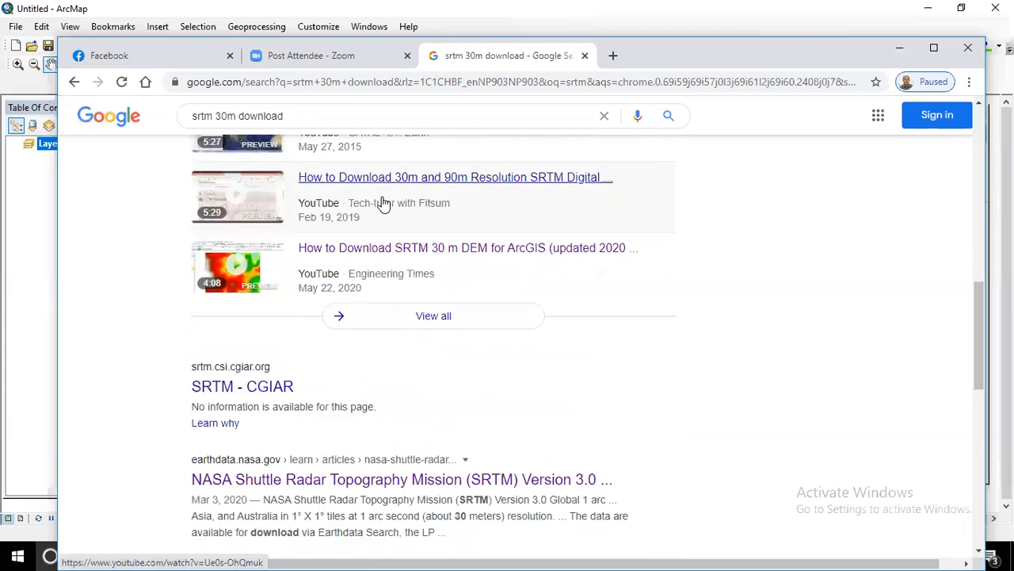
scroll(383, 205, "down", 2)
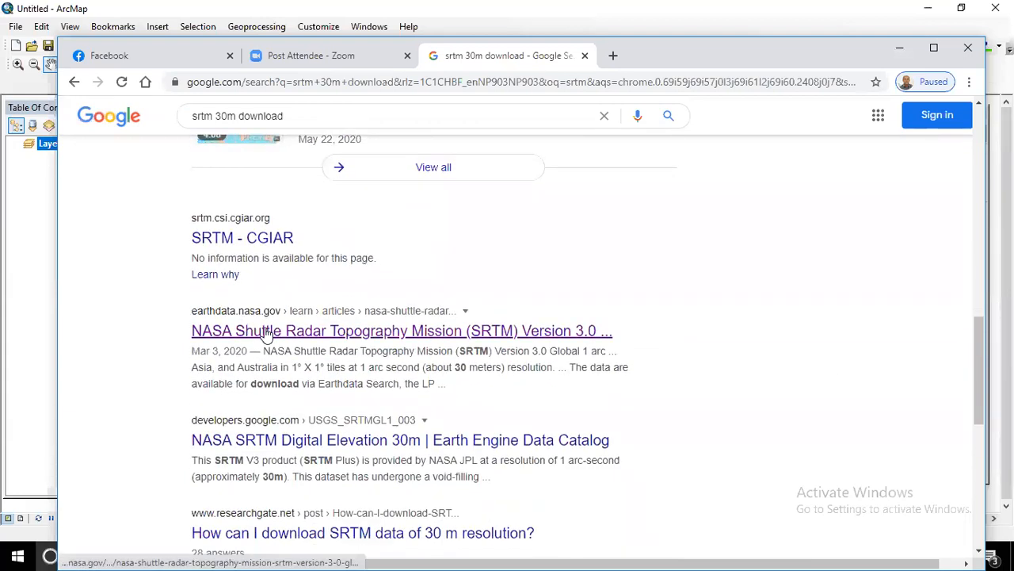
scroll(299, 294, "down", 3)
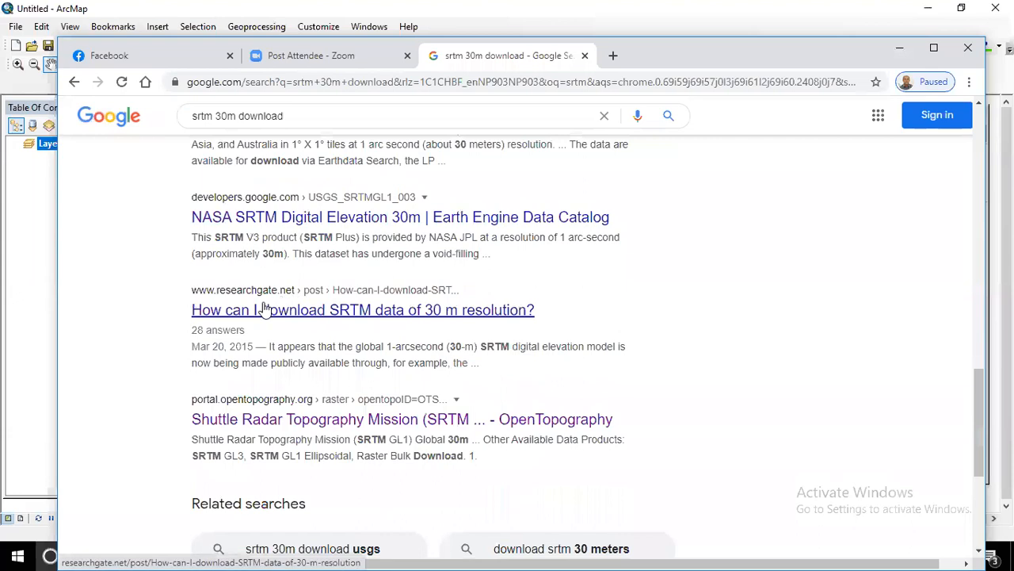
scroll(242, 348, "down", 1)
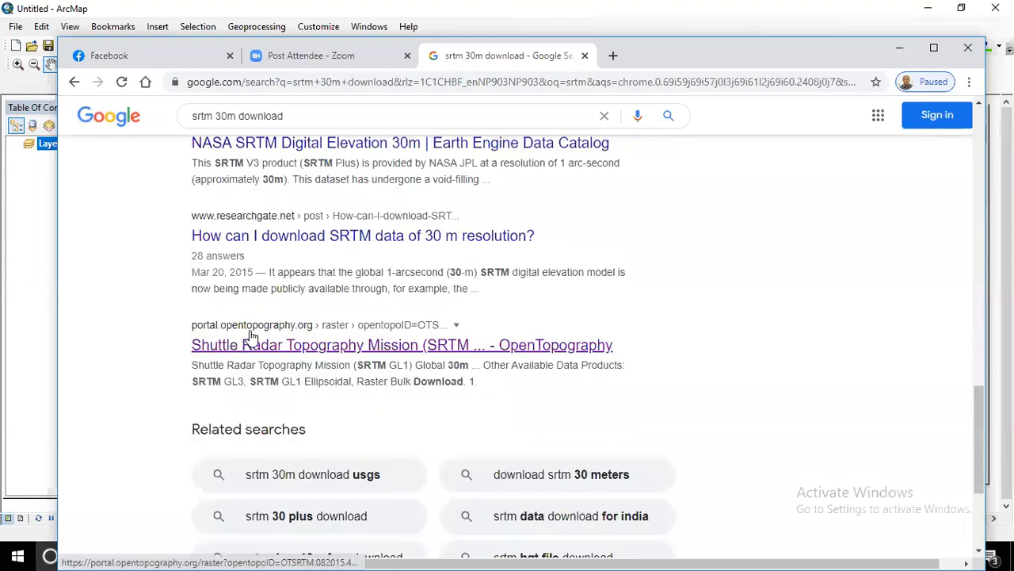
right_click(334, 347)
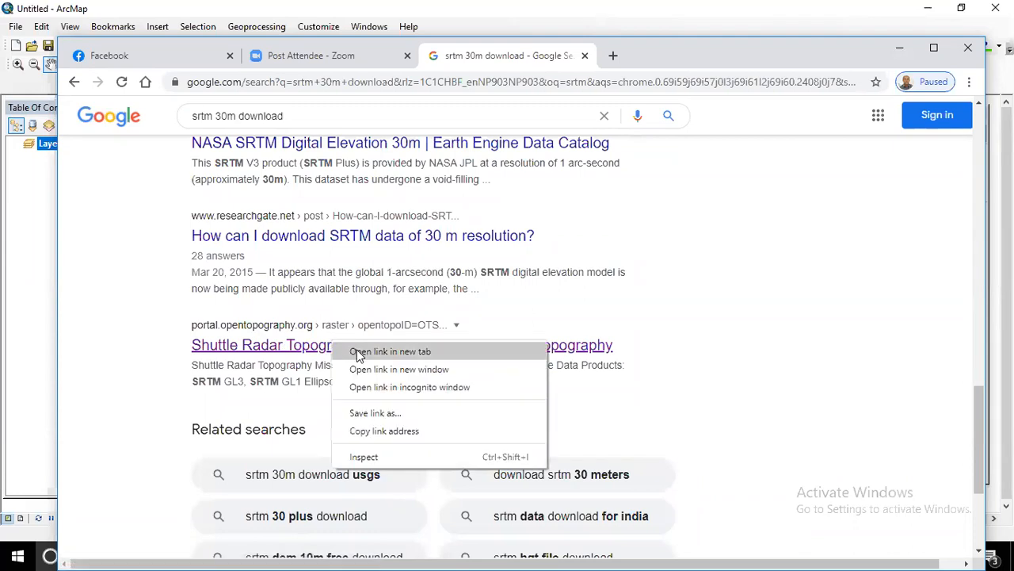
left_click(358, 351)
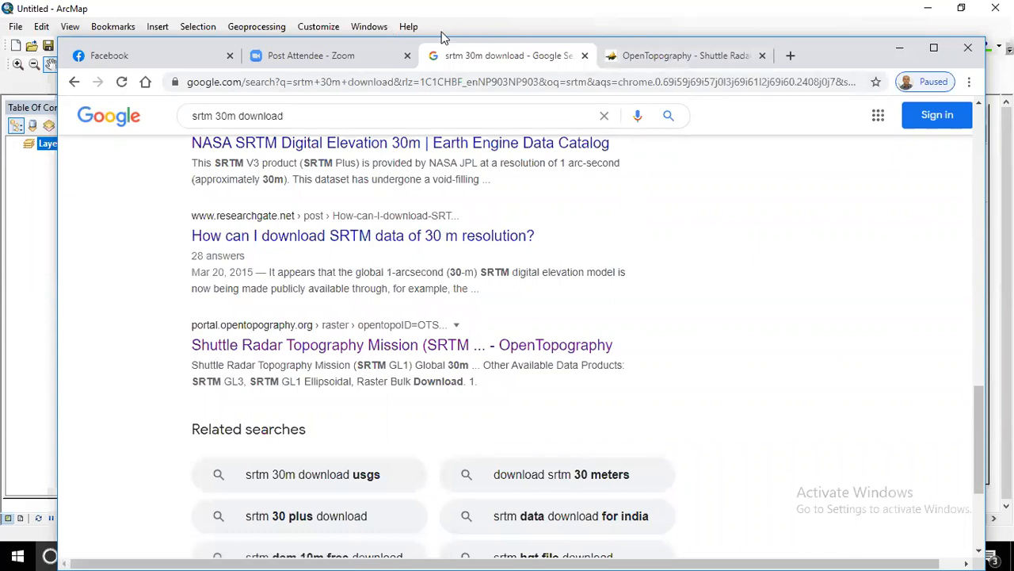
- On the SRTM GL1 Global 30m page, enable manual selection coordinates to reveal the Xmin–Ymax fields
left_click(649, 56)
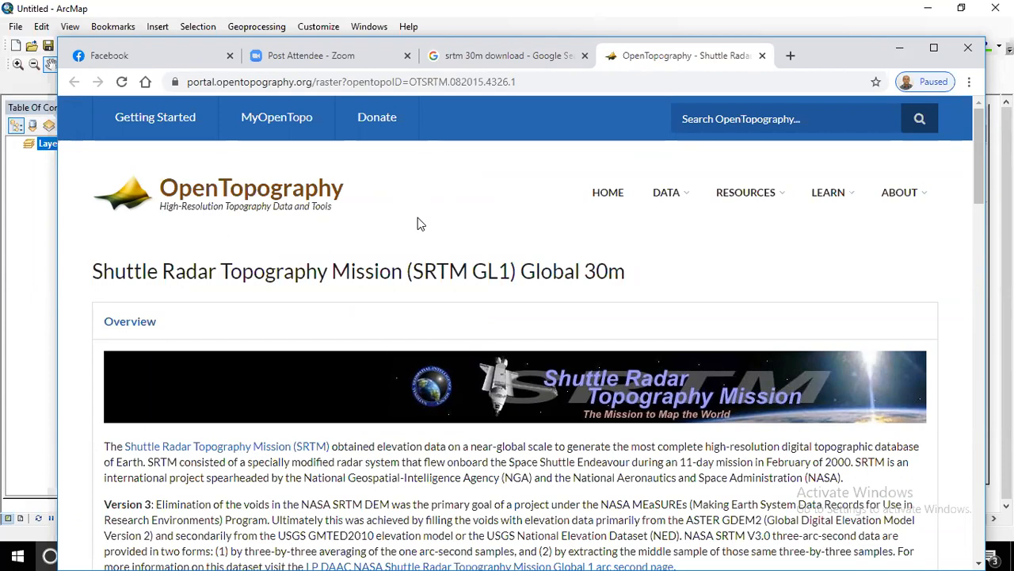
scroll(550, 240, "down", 4)
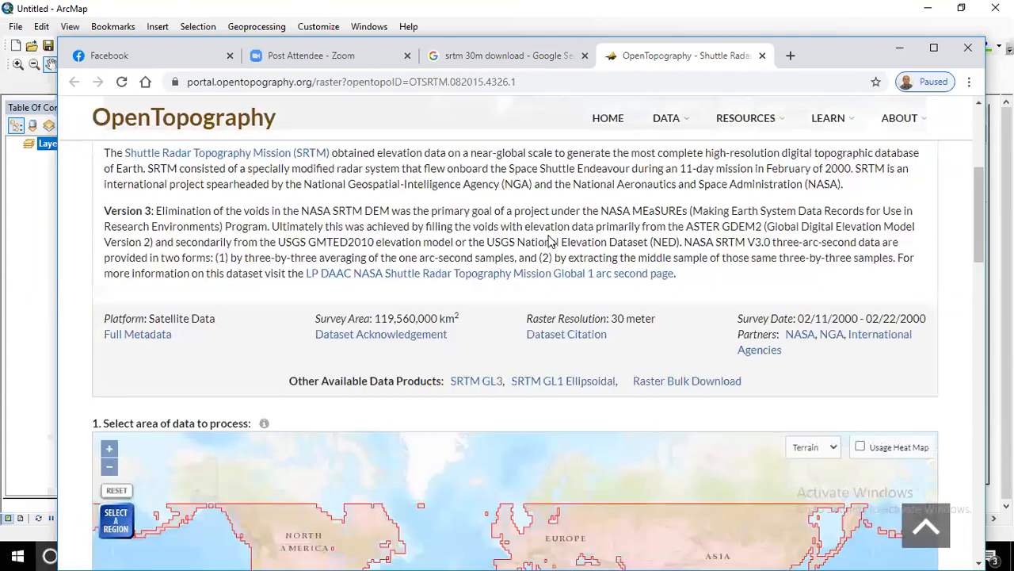
scroll(550, 240, "down", 2)
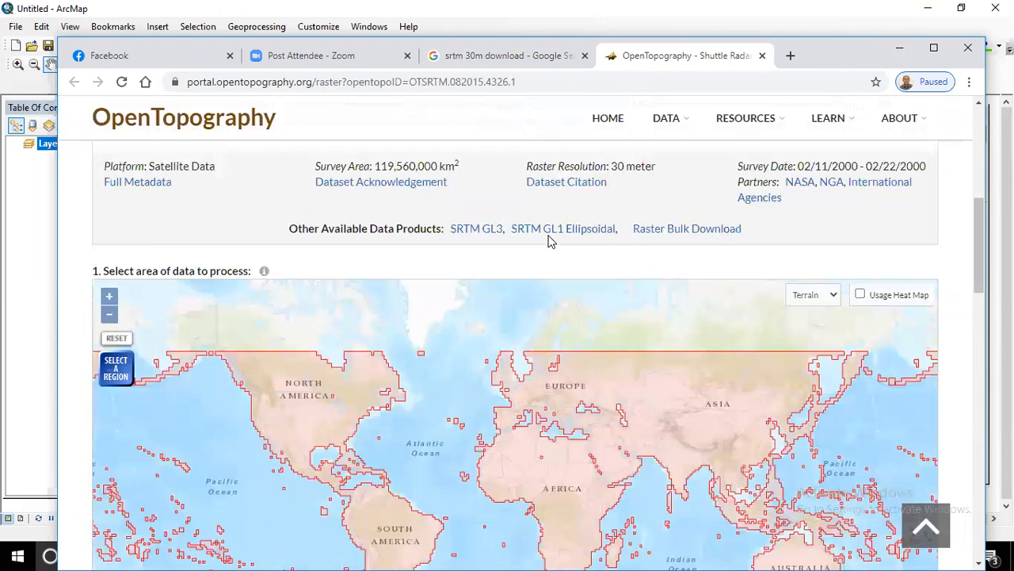
scroll(550, 240, "down", 8)
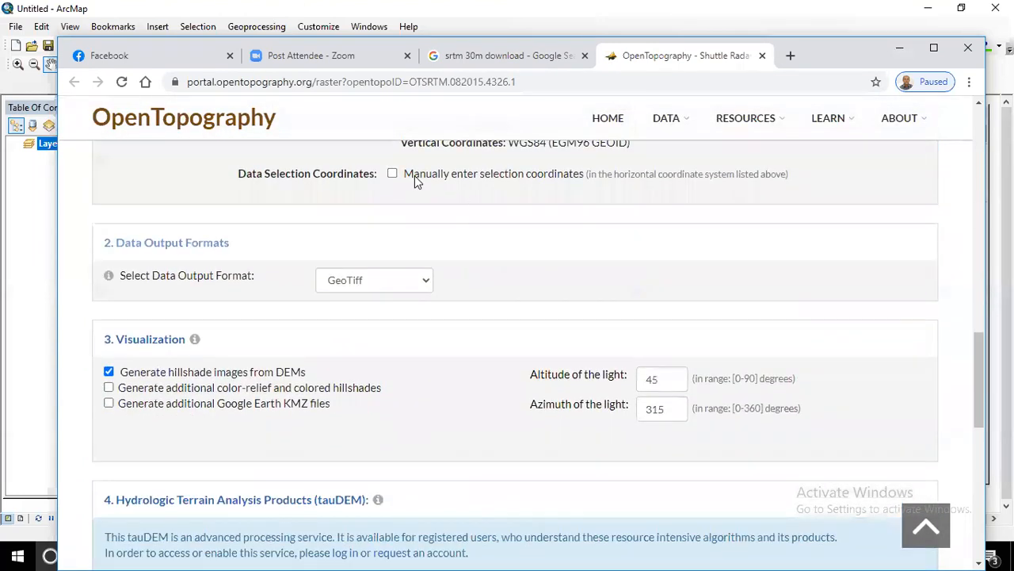
left_click(415, 175)
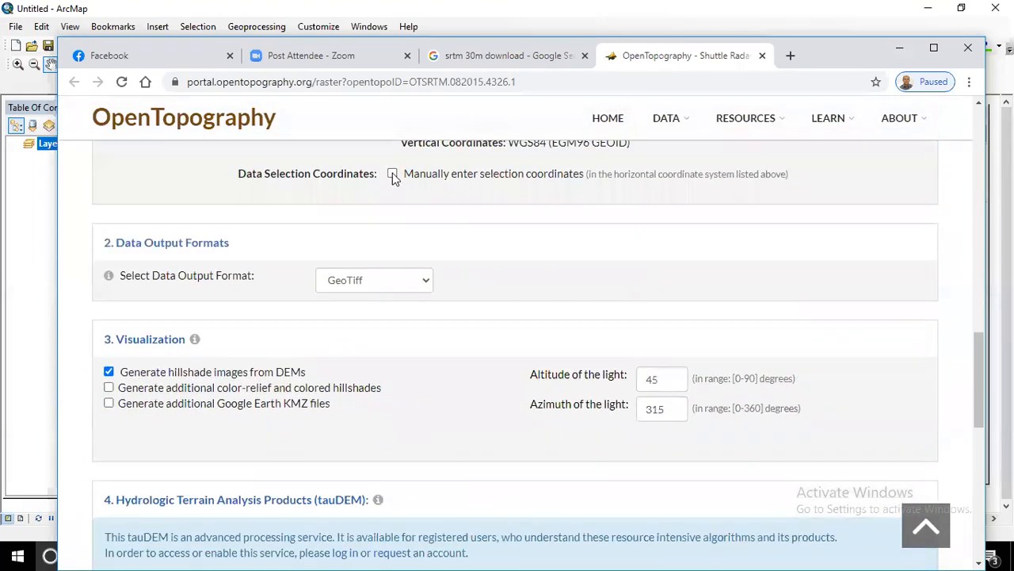
left_click(326, 203)
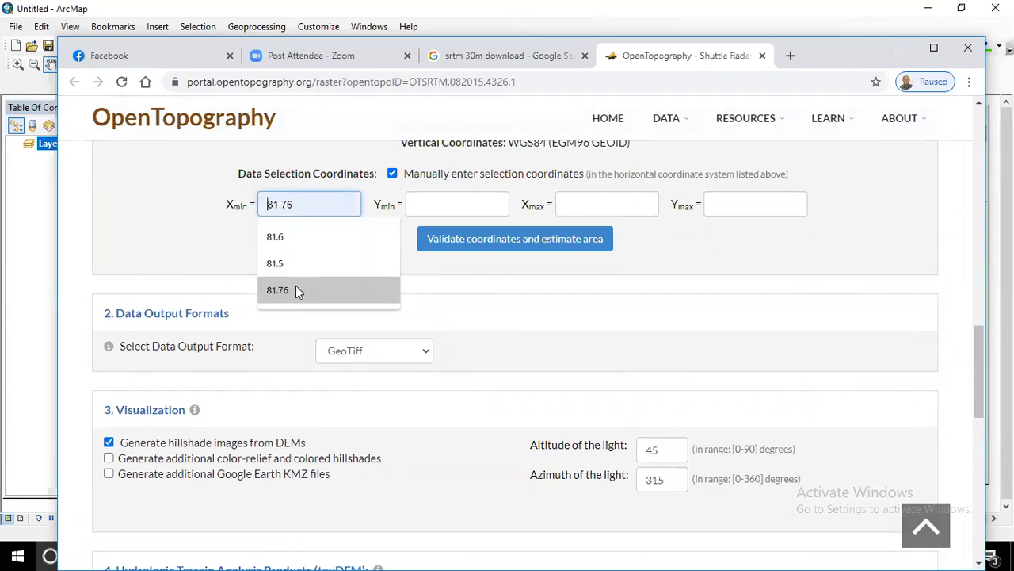
- Fill Xmin with 81.76 and Ymin with 28.41 from earlier entries
left_click(445, 204)
left_click(319, 203)
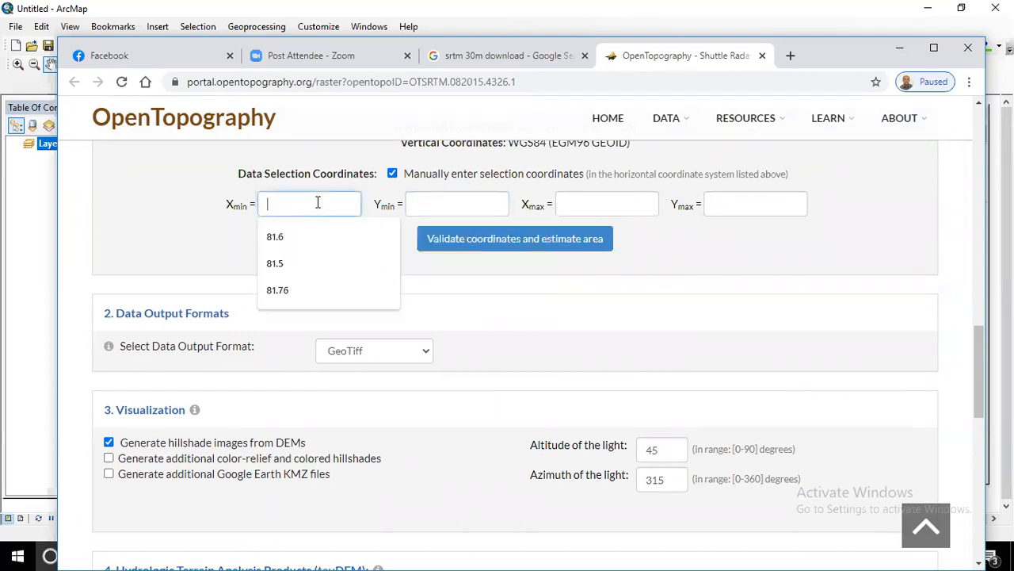
left_click(301, 291)
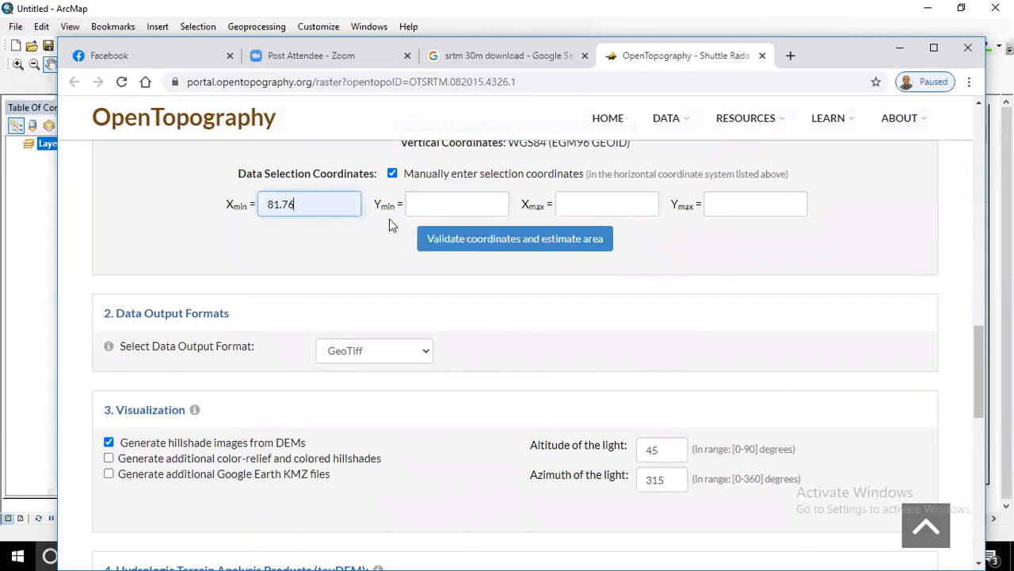
left_click(437, 204)
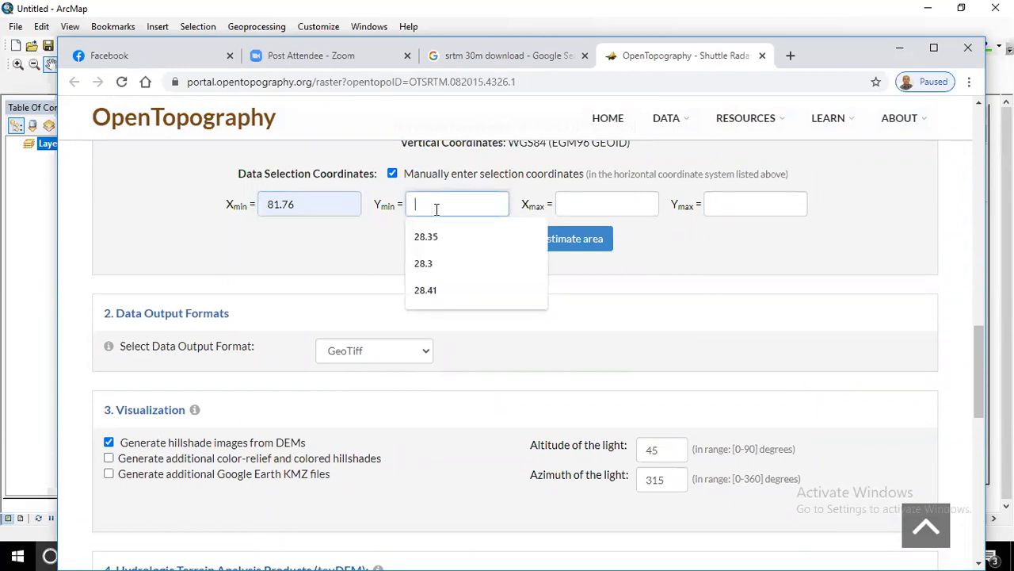
left_click(444, 293)
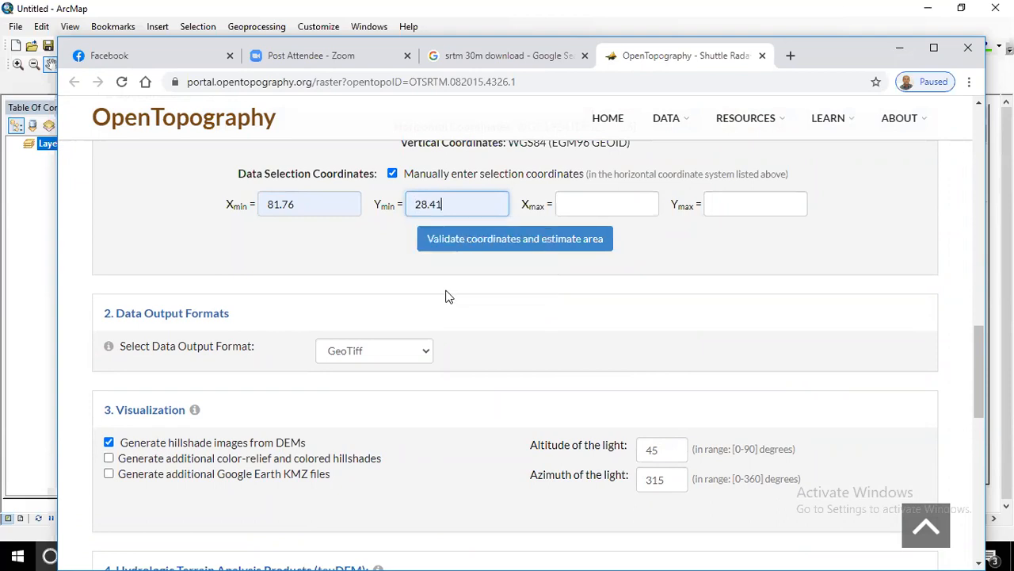
- Set Xmax to 81.75 and Ymax to 28.47, then validate the coordinates
left_click(579, 209)
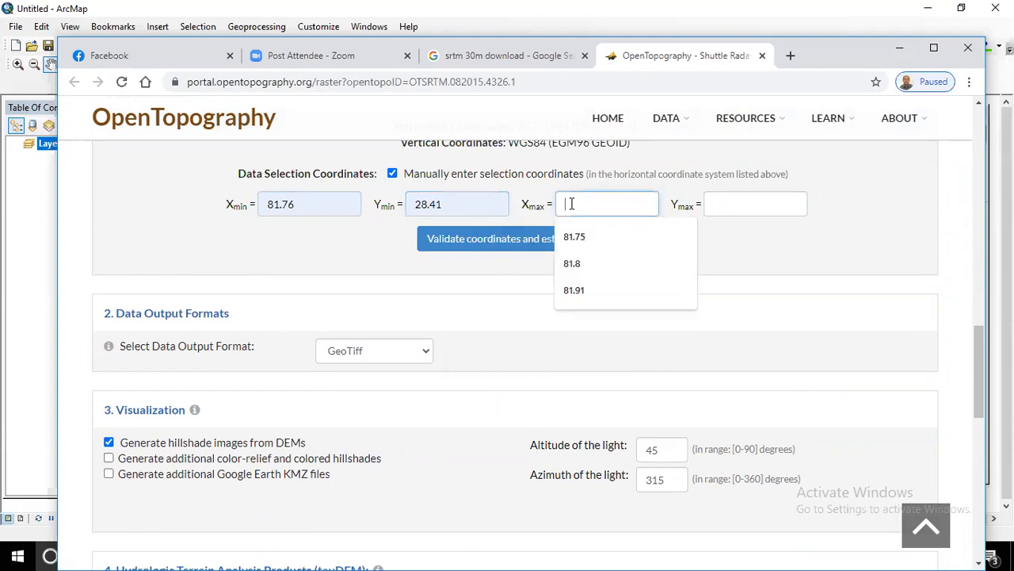
left_click(575, 248)
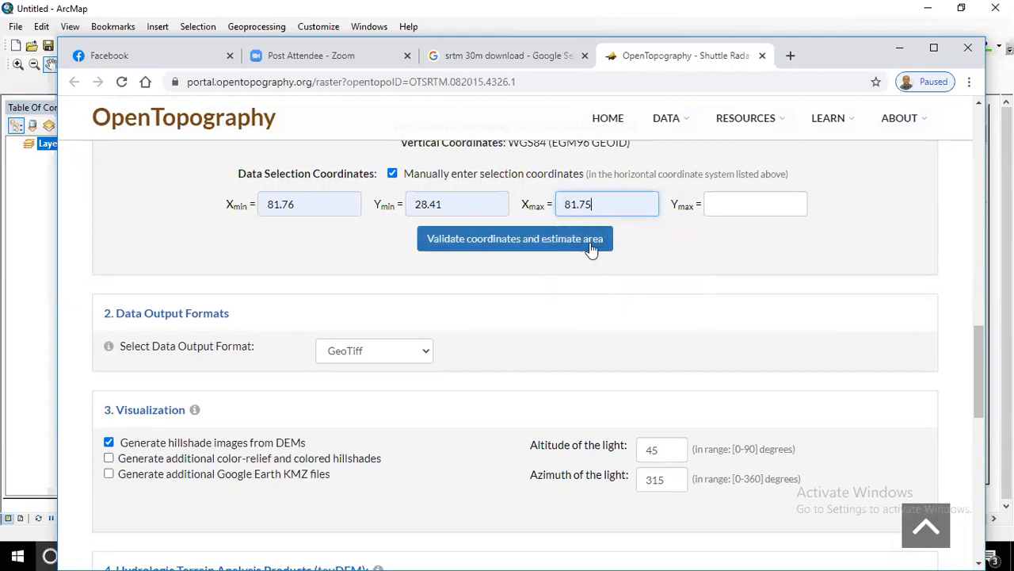
left_click(729, 203)
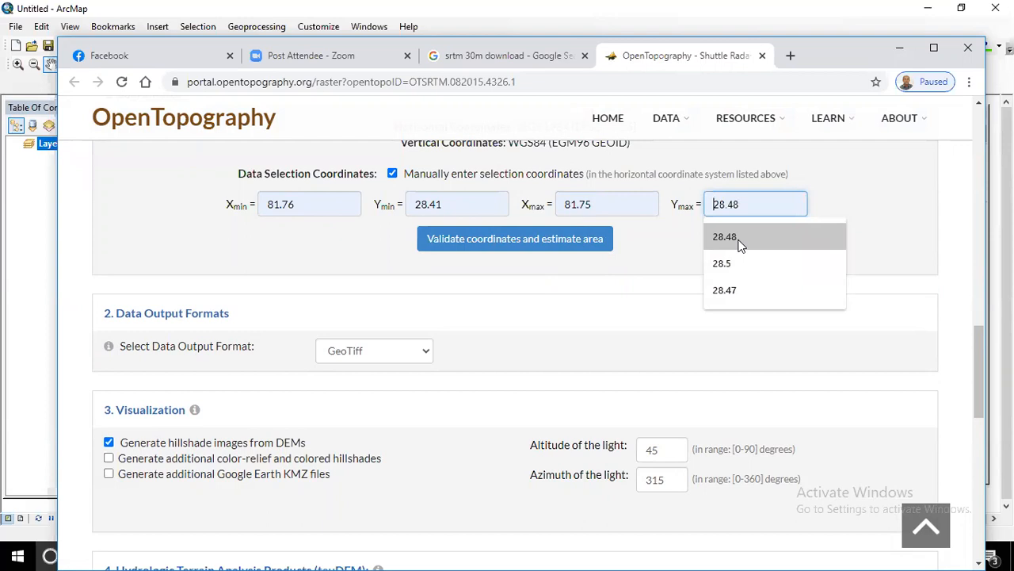
left_click(729, 287)
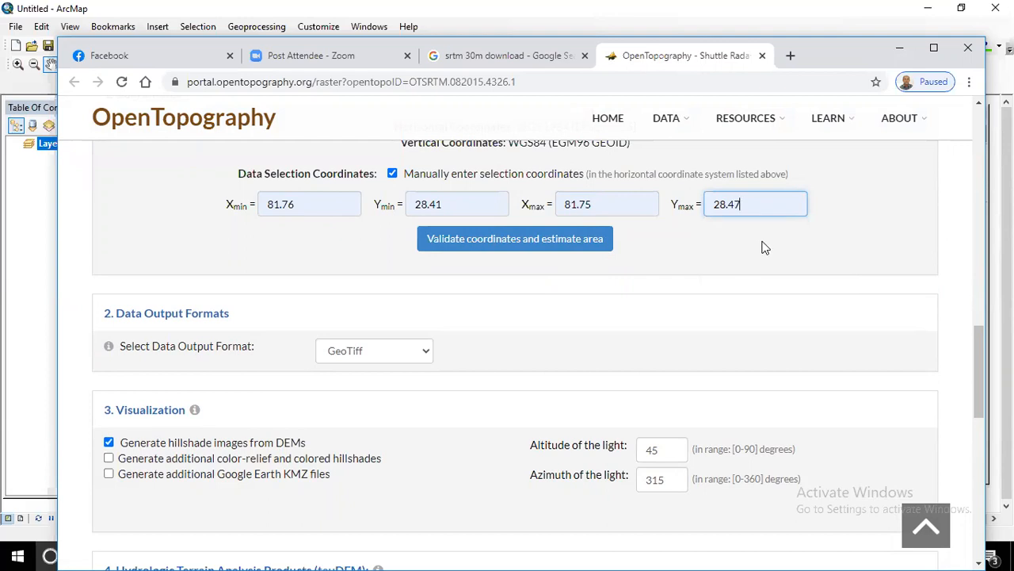
left_click(521, 242)
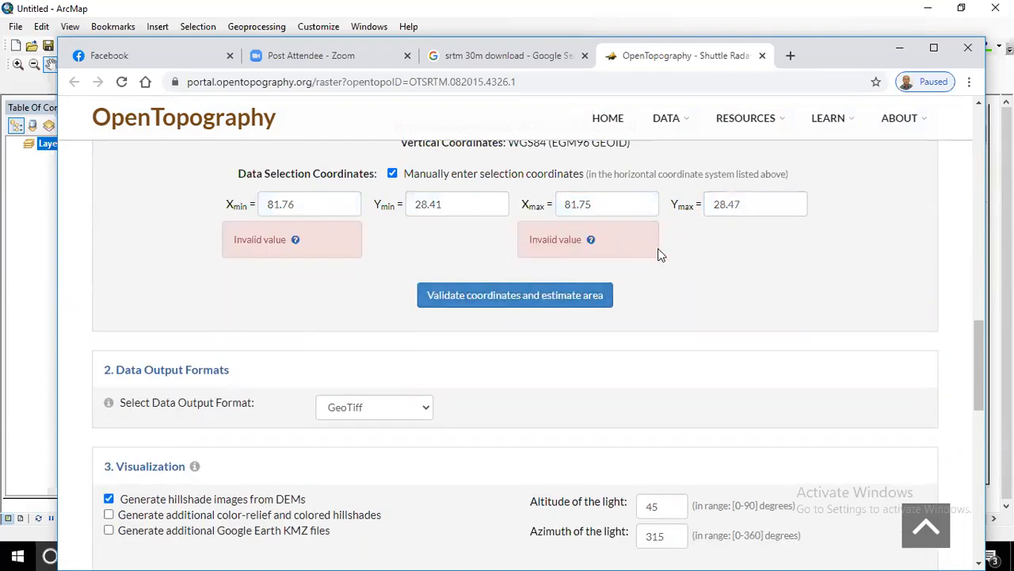
left_click(295, 240)
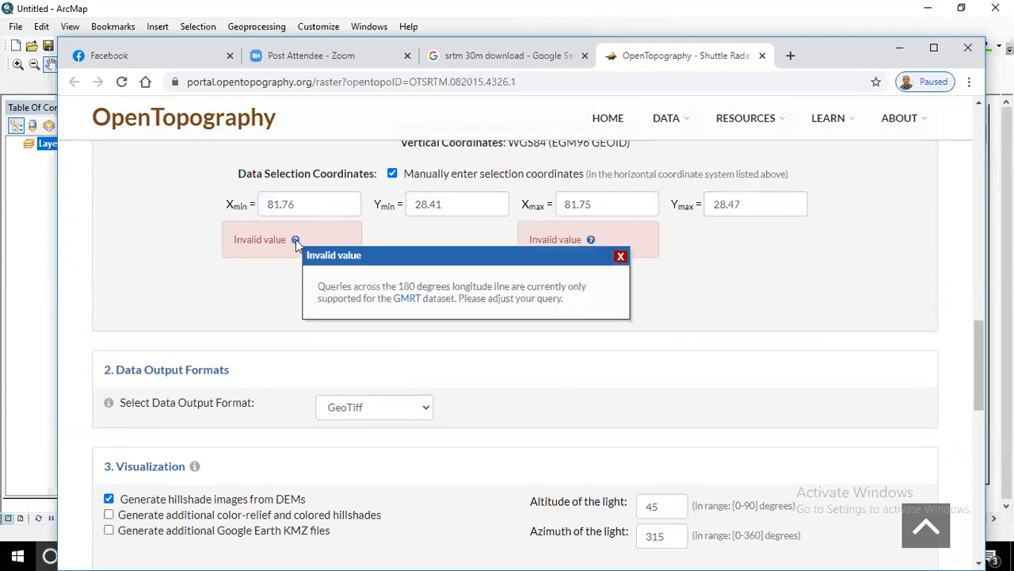
left_click(621, 257)
left_click(312, 205)
left_click_drag(312, 205, 214, 205)
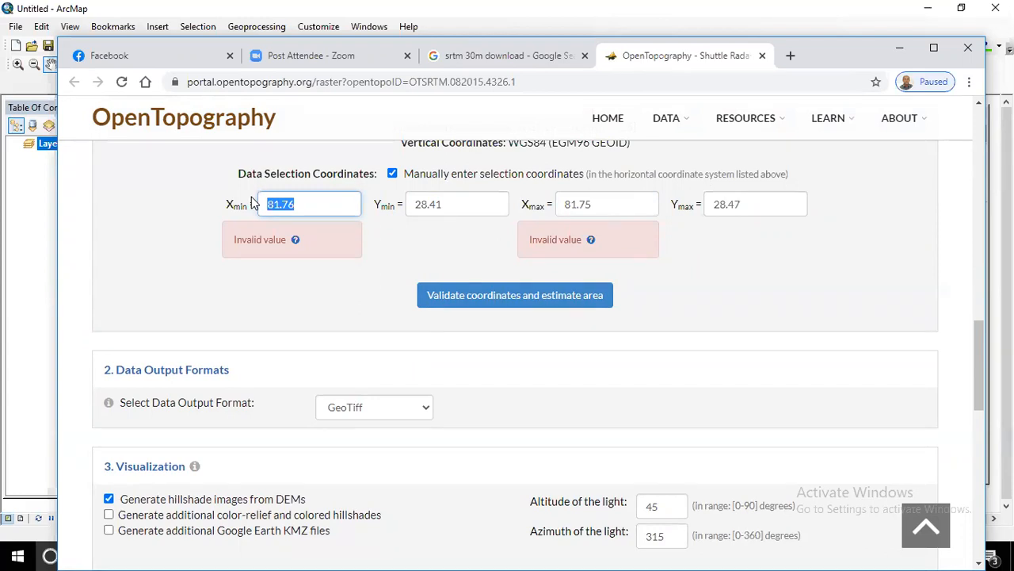
- Replace Xmax with 81.91 and revalidate, getting an area of about 98 km²
left_click(455, 201)
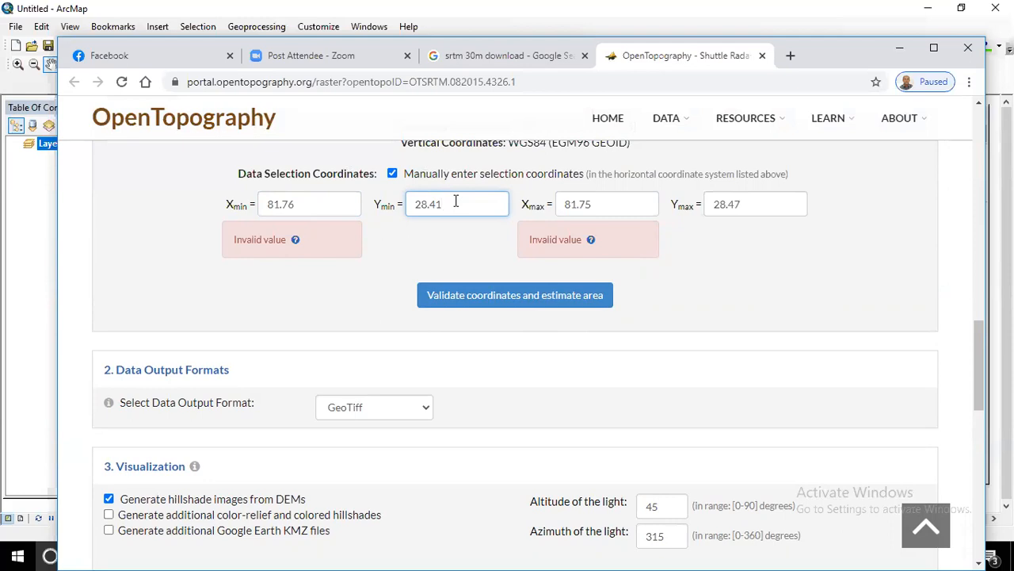
left_click(609, 203)
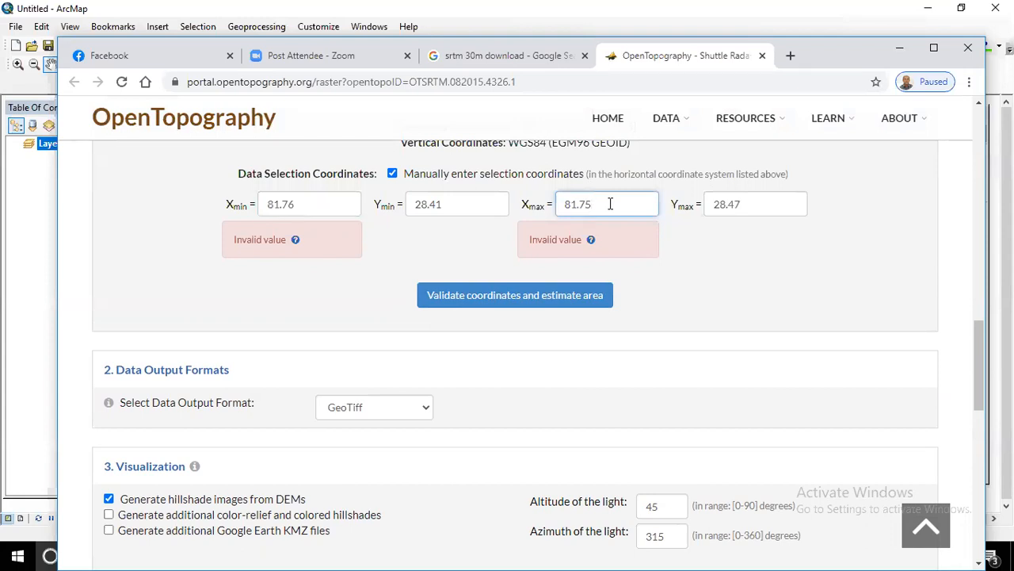
key("BackSpace")
key("BackSpace")
key("BackSpace")
key("BackSpace")
key("BackSpace")
left_click(564, 204)
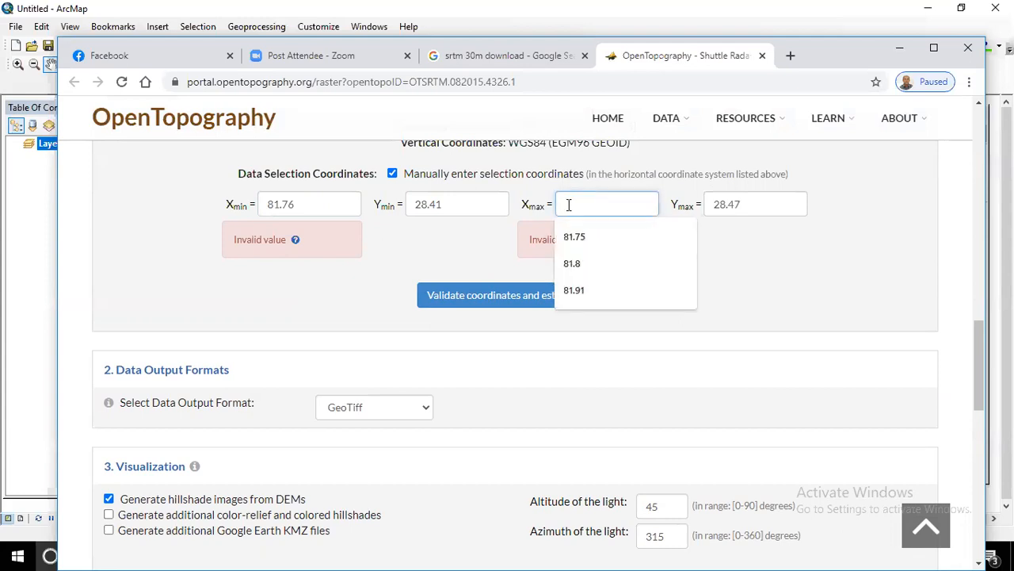
left_click(577, 291)
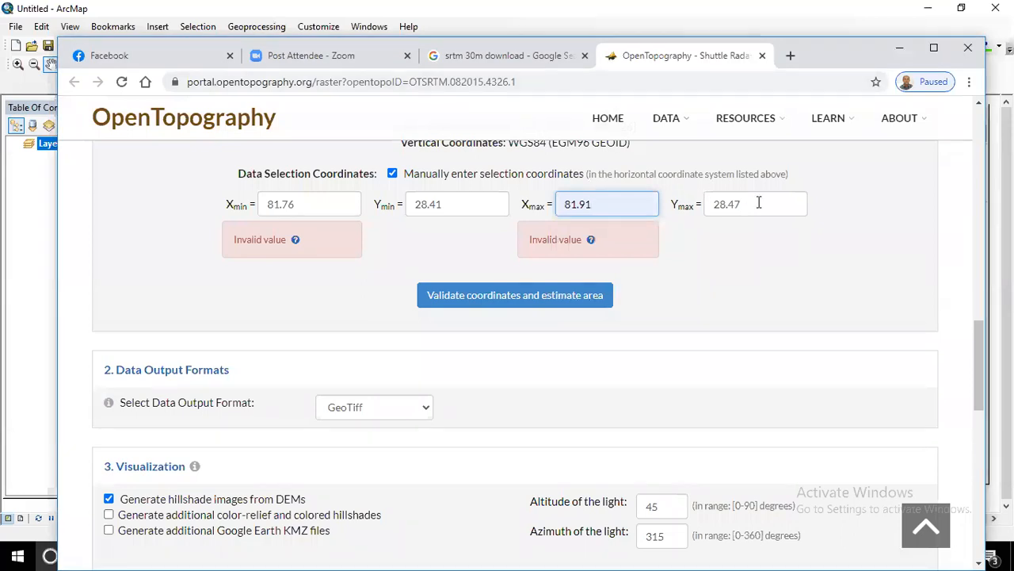
left_click(546, 297)
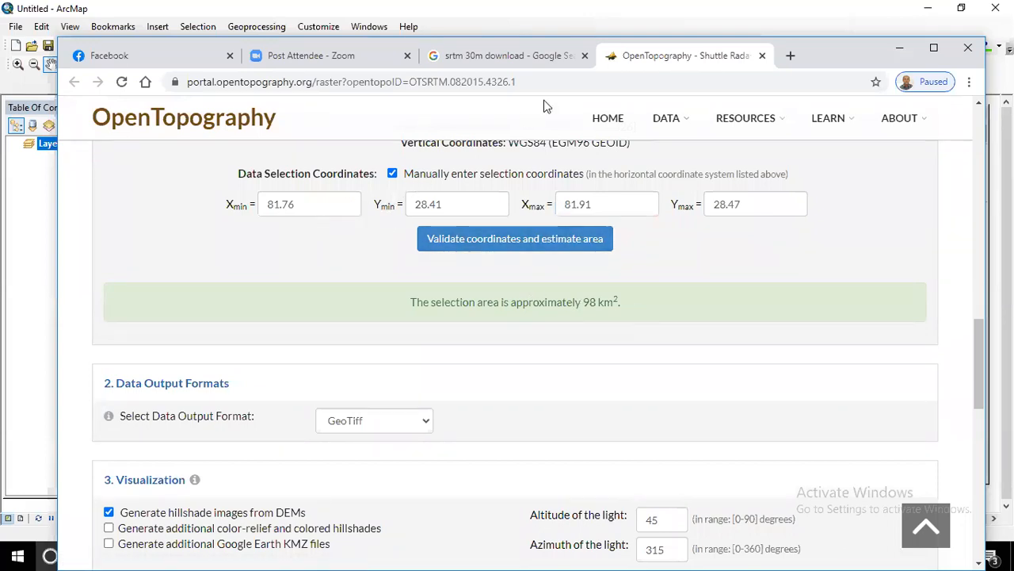
- Check the Google results, then scroll back through the OpenTopography dataset page
left_click(594, 36)
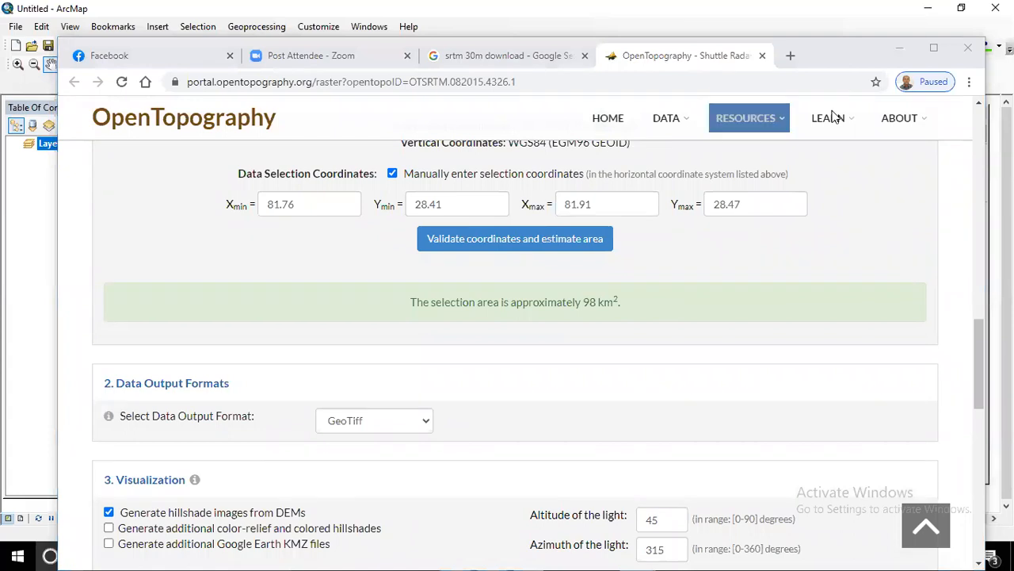
scroll(507, 206, "up", 5)
scroll(508, 208, "up", 5)
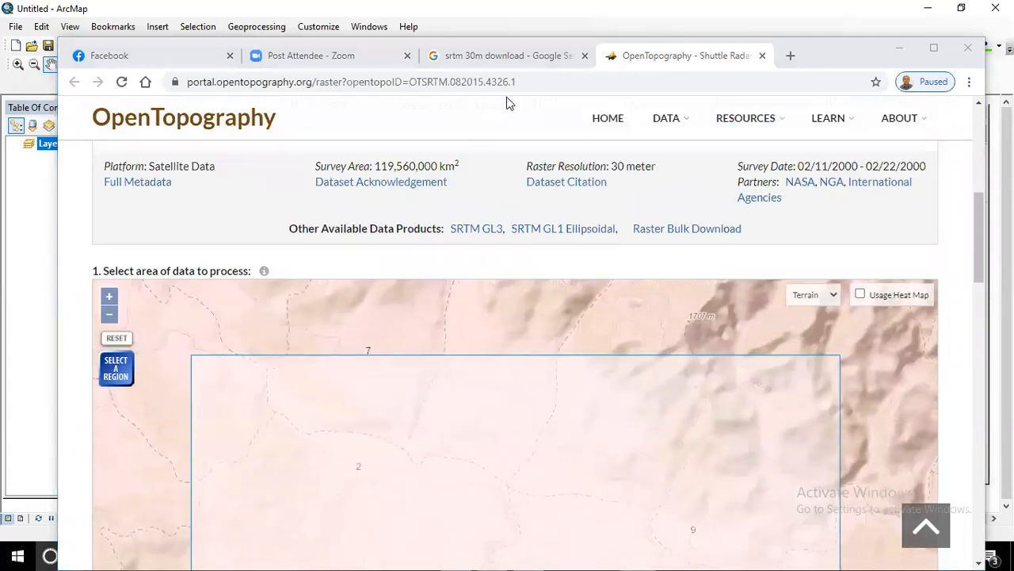
left_click(511, 55)
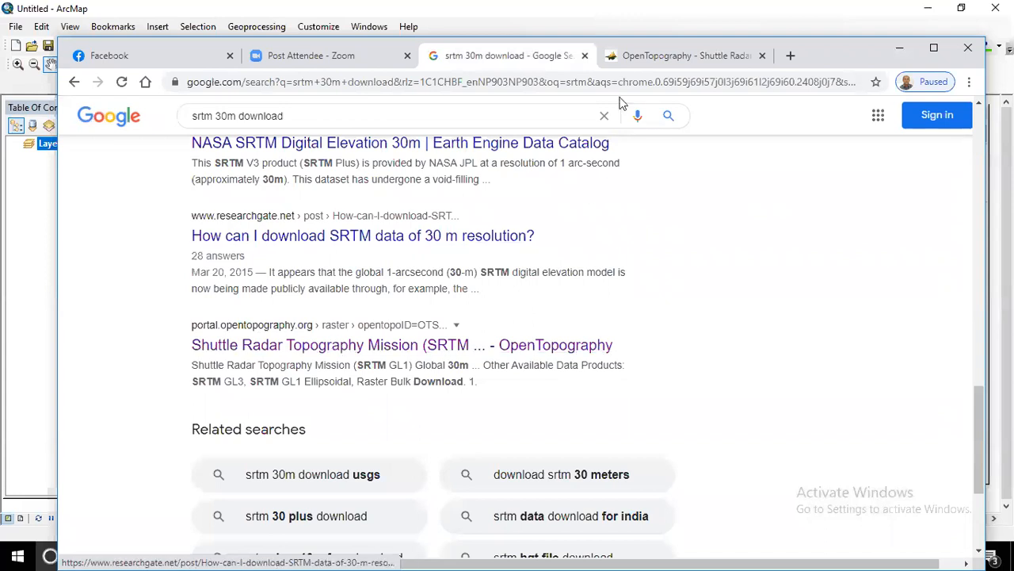
left_click(649, 59)
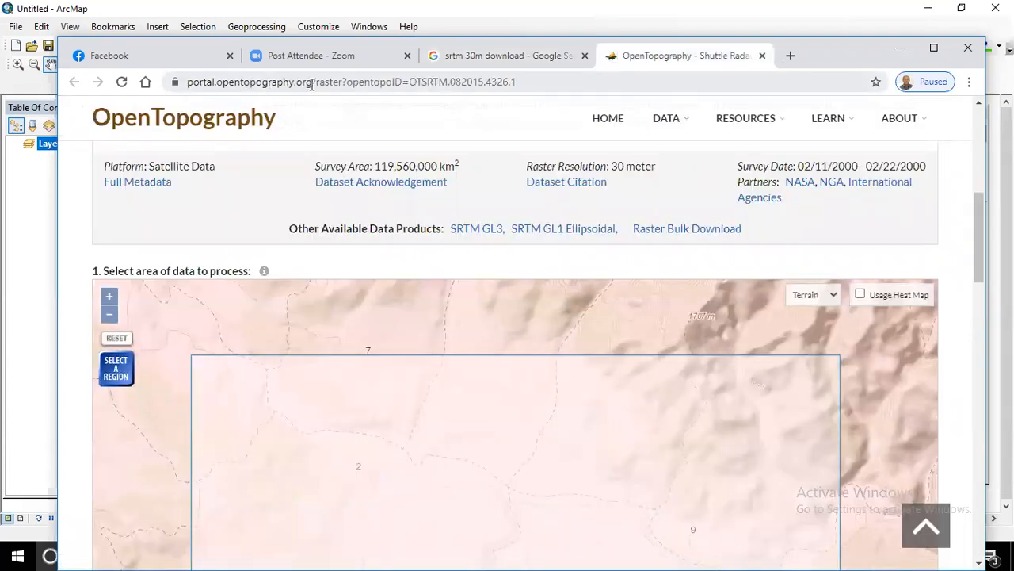
scroll(398, 148, "down", 6)
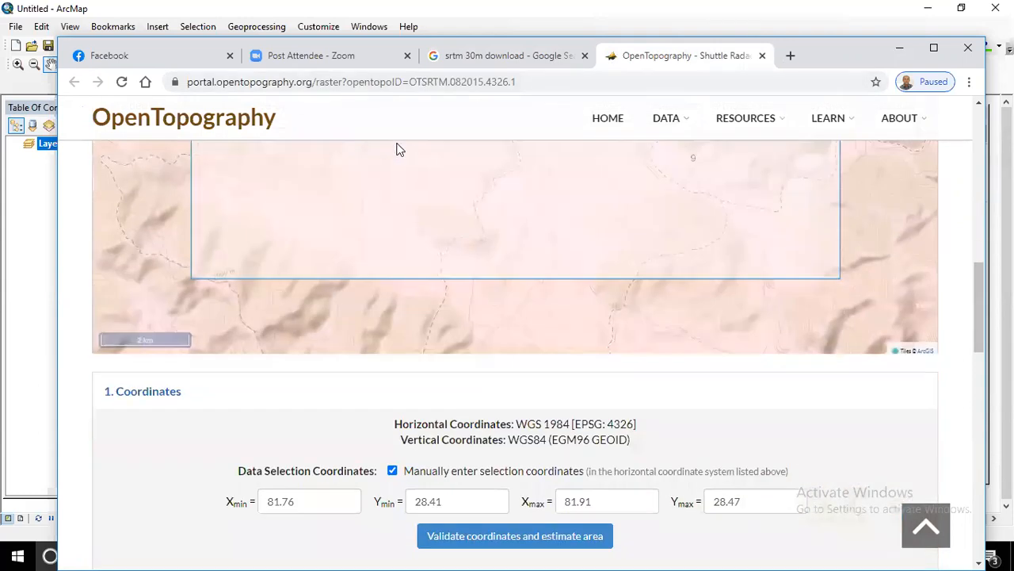
scroll(398, 148, "up", 3)
scroll(399, 148, "down", 1)
scroll(398, 149, "up", 2)
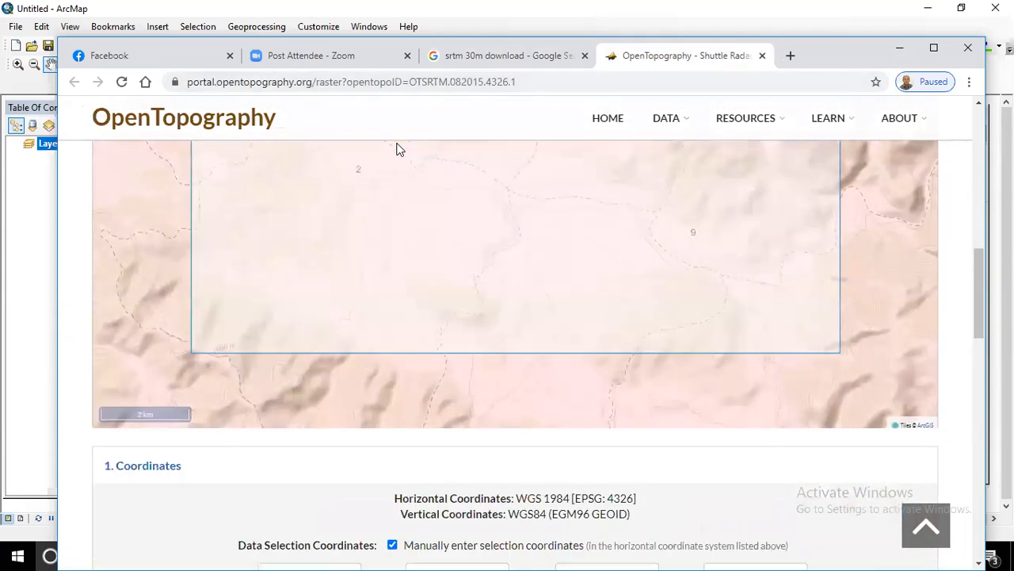
scroll(399, 150, "down", 3)
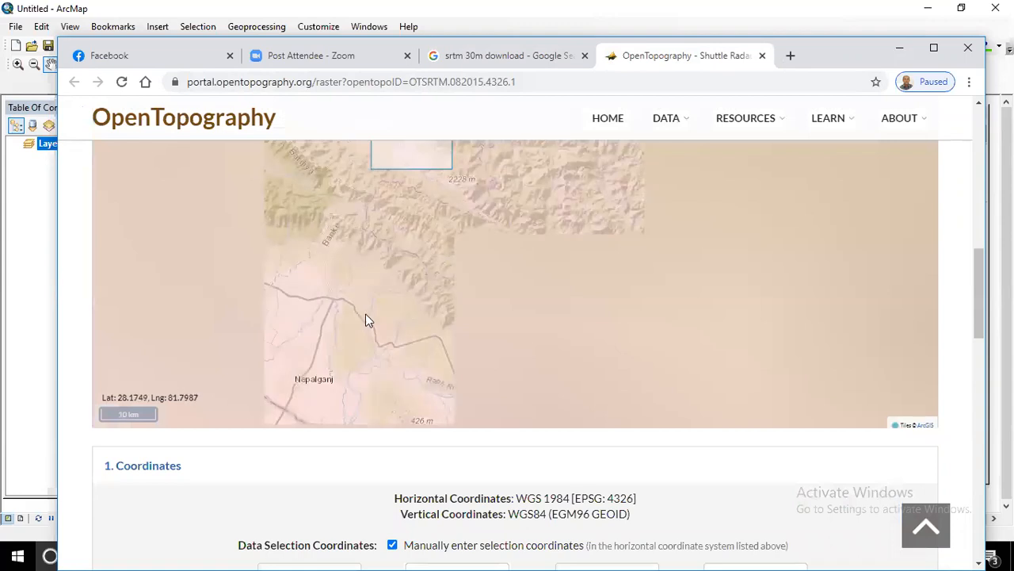
left_click_drag(981, 265, 971, 321)
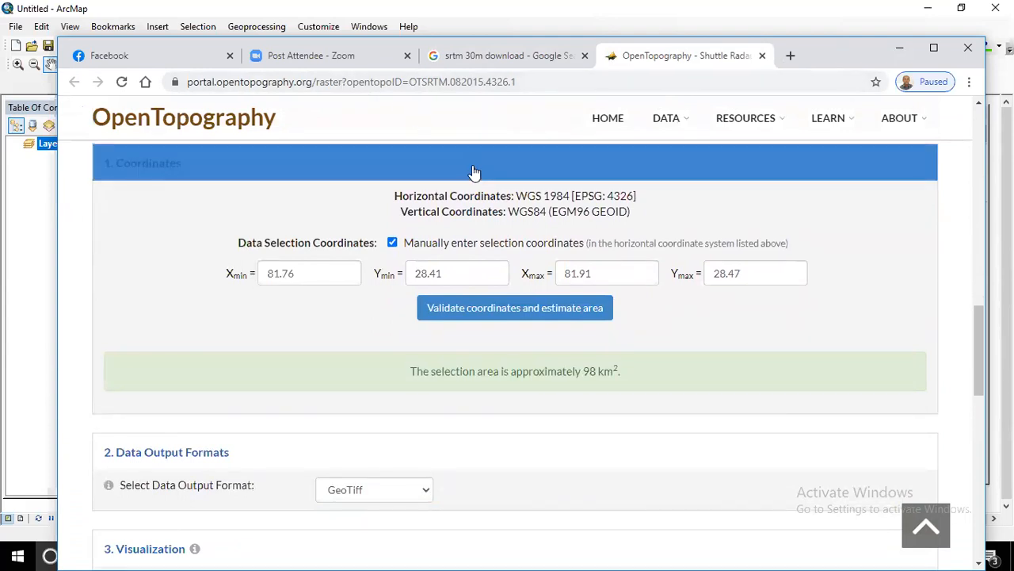
scroll(392, 244, "down", 2)
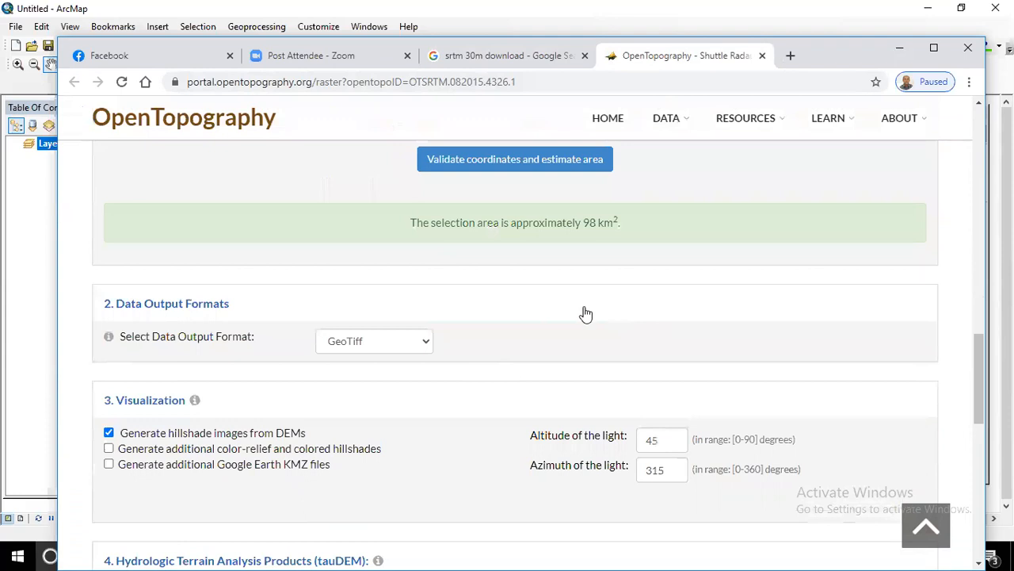
scroll(539, 267, "up", 3)
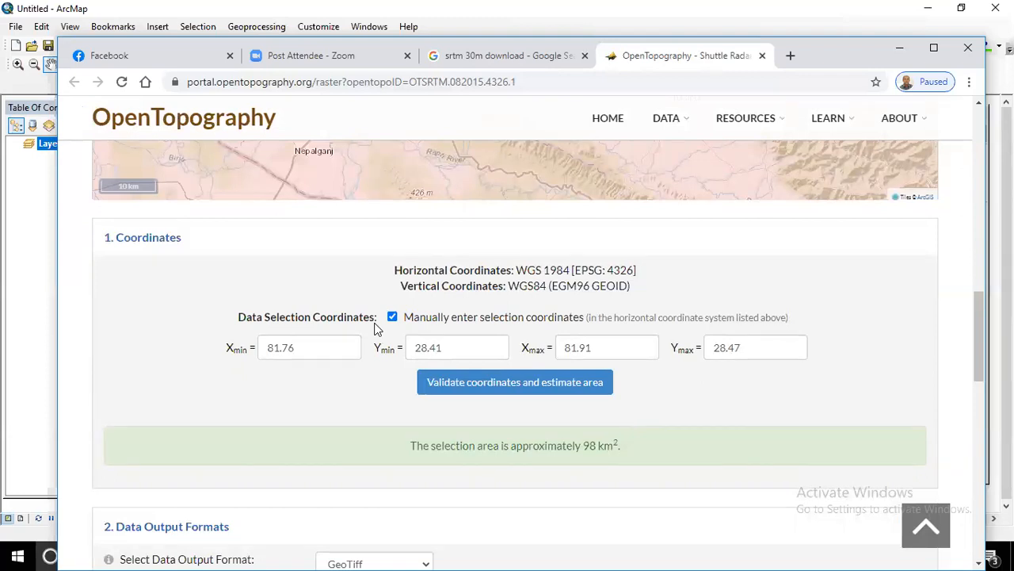
- Review the Google search query, then select the OpenTopography dataset page URL for copying
left_click(511, 55)
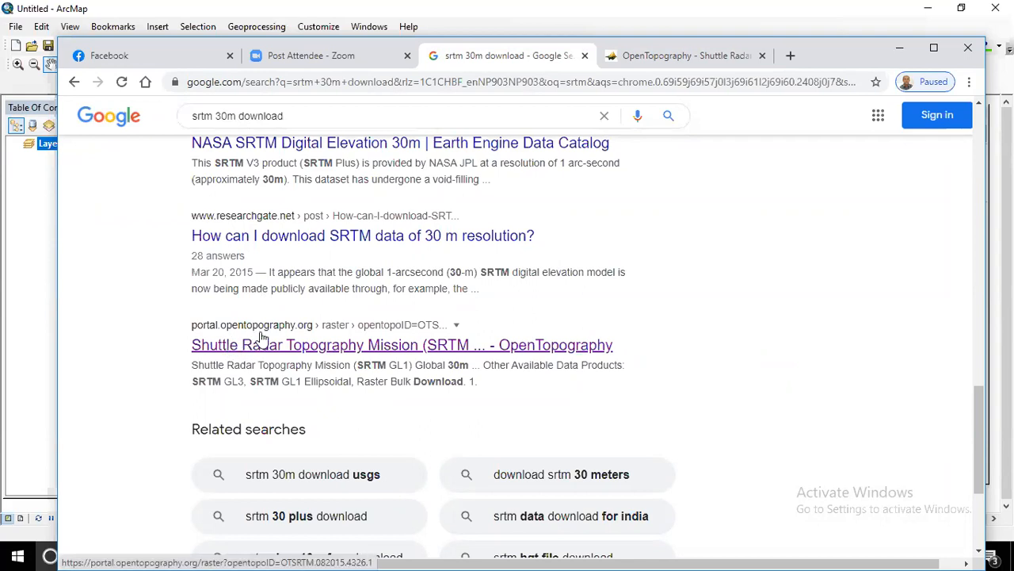
left_click(214, 116)
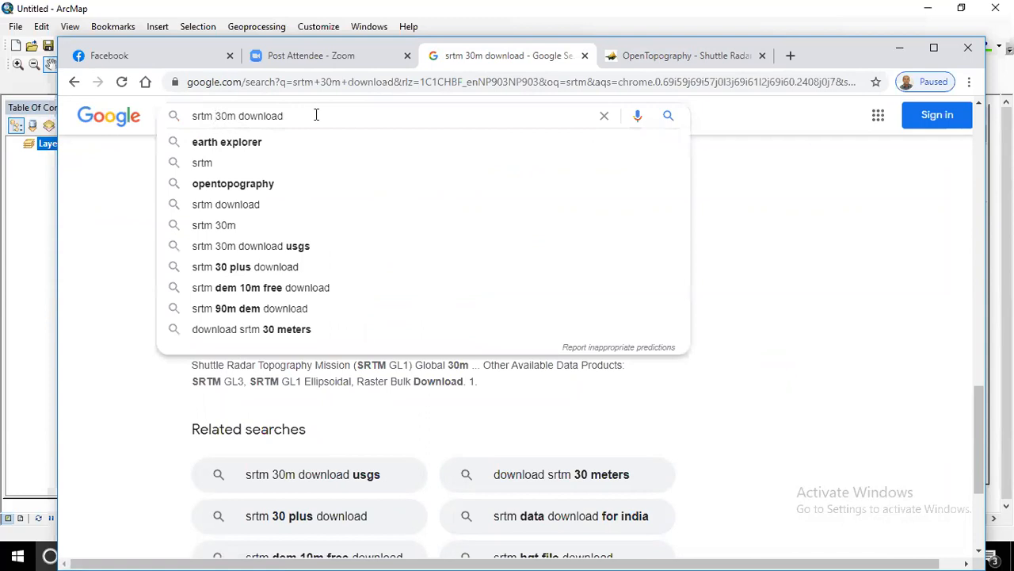
left_click(680, 57)
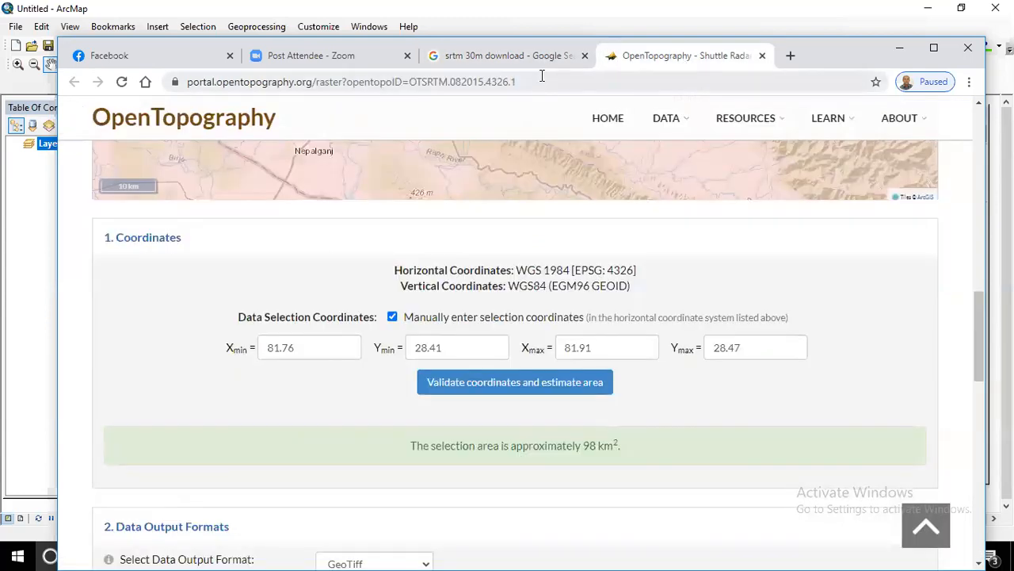
left_click(542, 80)
key("ctrl+c")
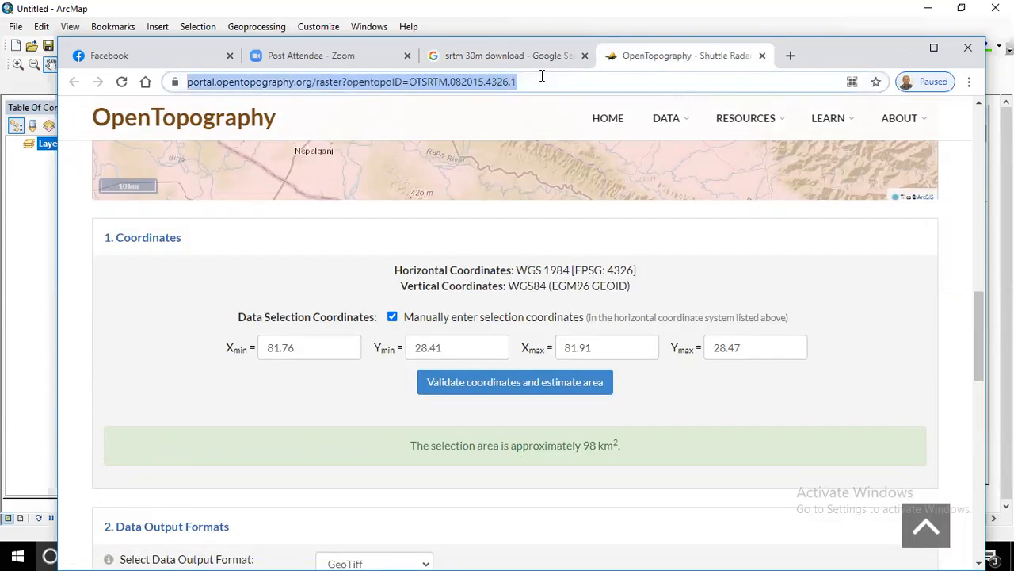
- Paste and send the OpenTopography dataset link in the Facebook group chat
left_click(210, 57)
left_click(825, 553)
key("ctrl+v")
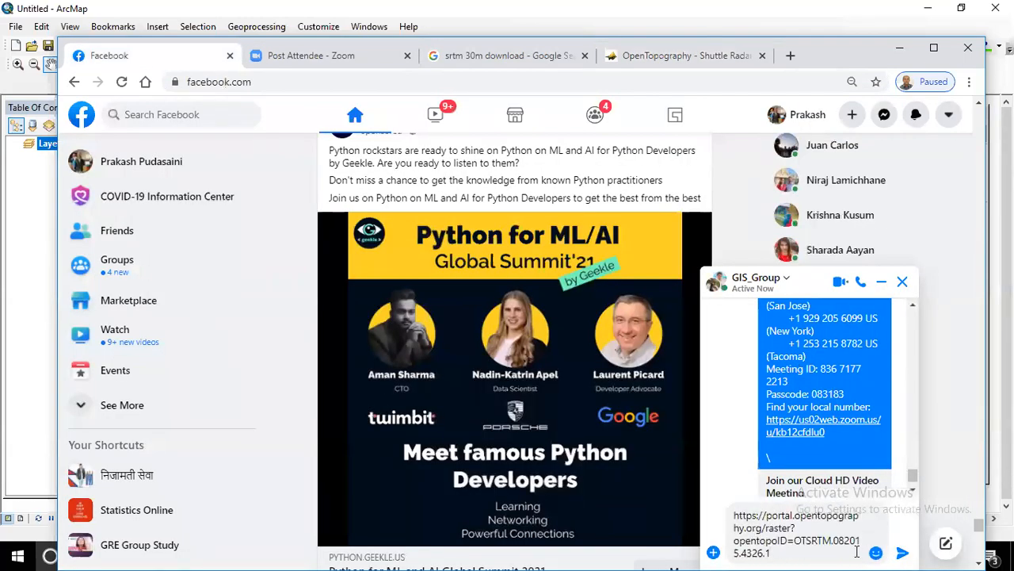
key("Return")
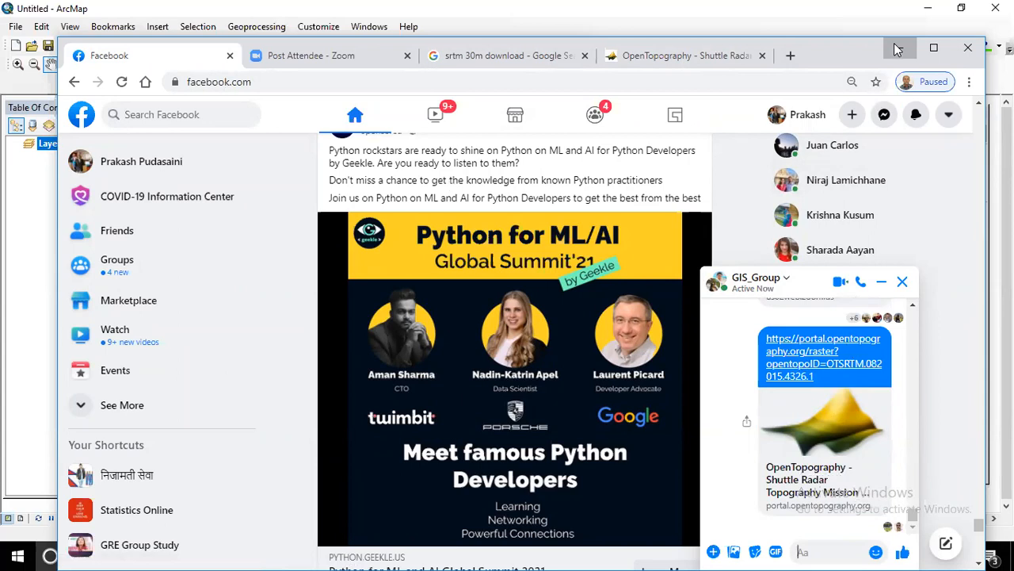
- Briefly reveal ArcMap, then bring Chrome back to the OpenTopography coordinates page
left_click(899, 48)
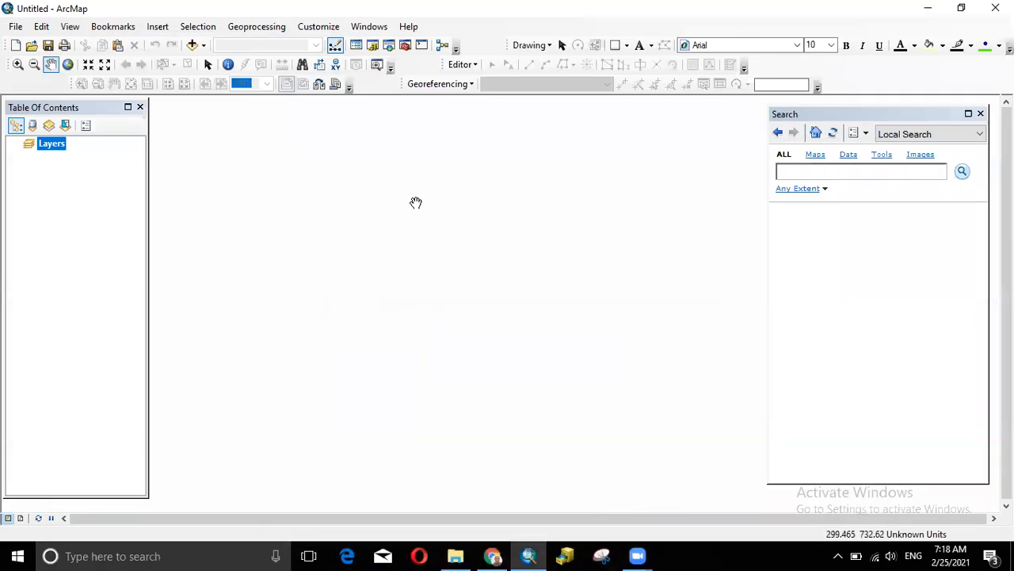
left_click(493, 556)
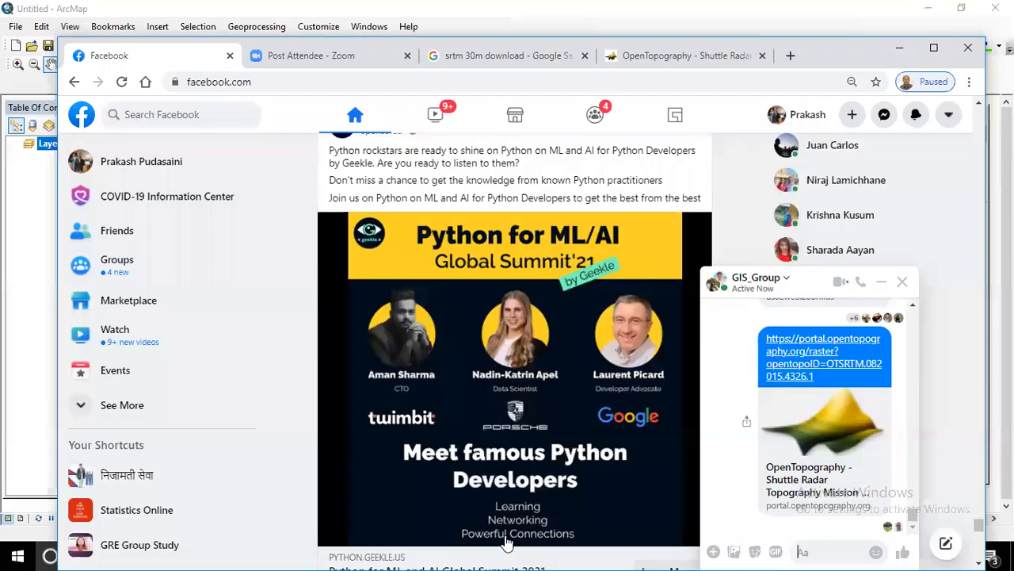
left_click(658, 57)
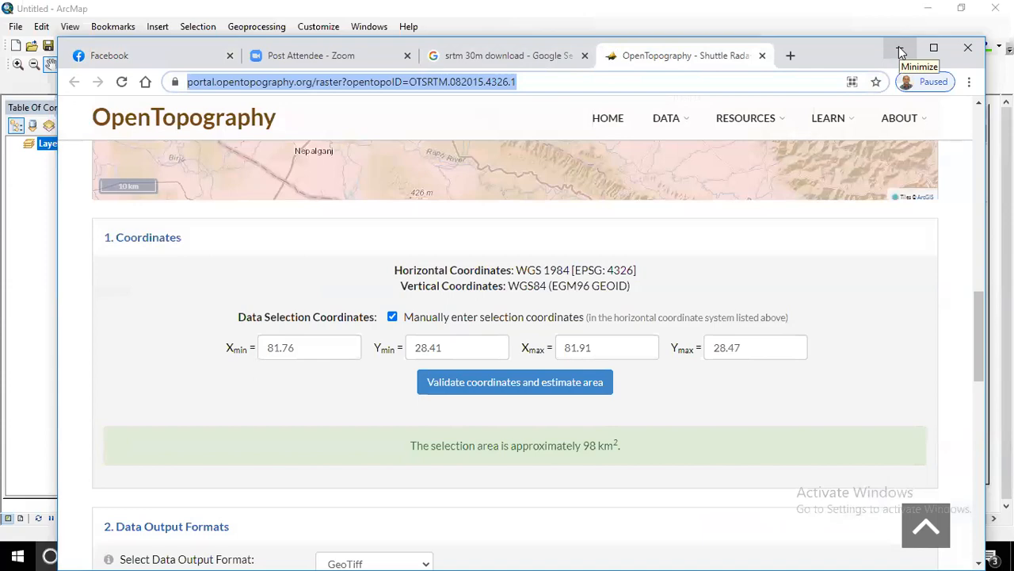
- Scroll over the OpenTopography map and coordinates, then minimize ArcMap
scroll(863, 294, "up", 5)
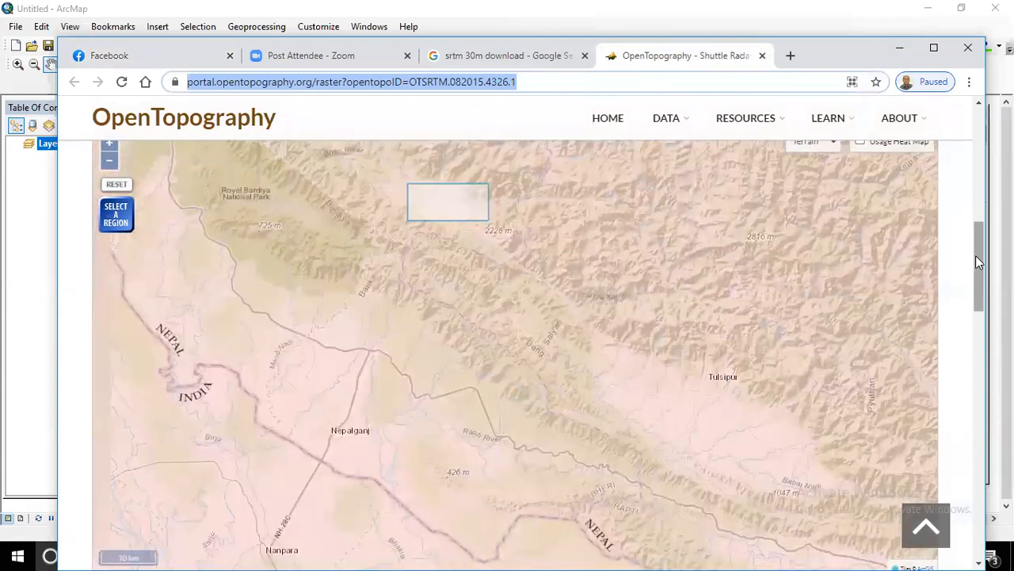
left_click_drag(976, 256, 954, 331)
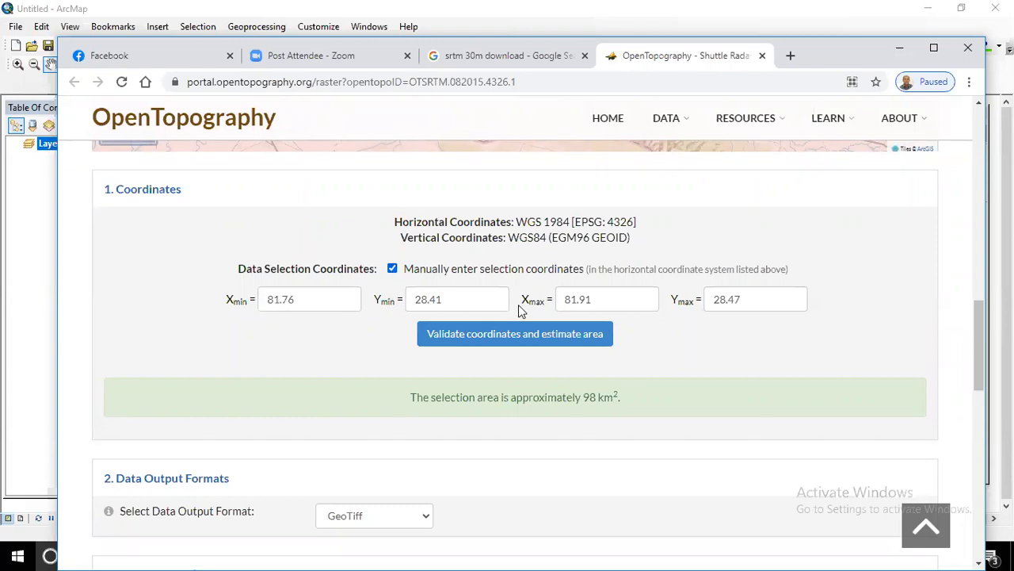
left_click(555, 56)
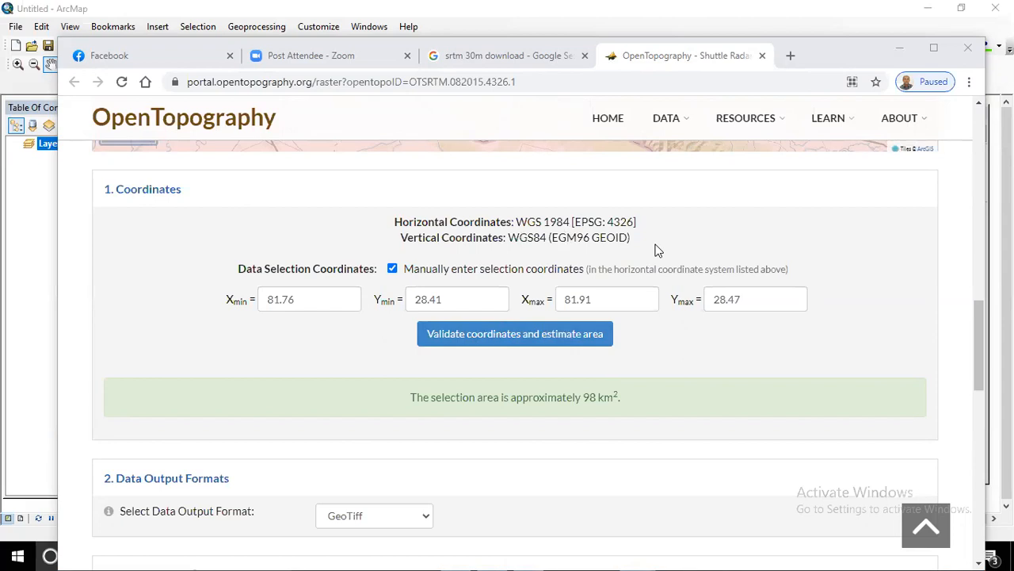
left_click(928, 8)
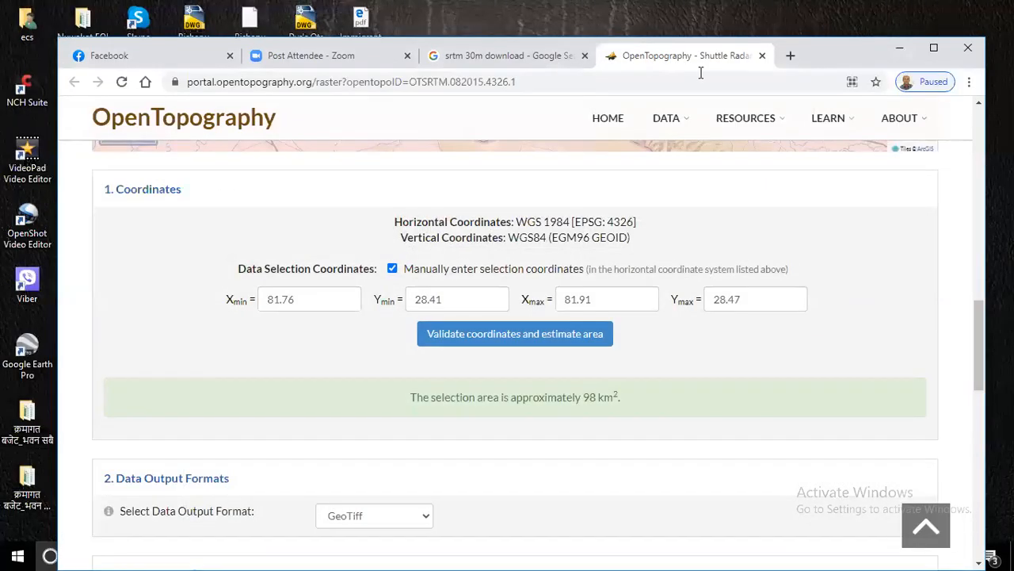
- Launch Google Earth Pro from the desktop and fly to the Command_Area place
left_click(901, 57)
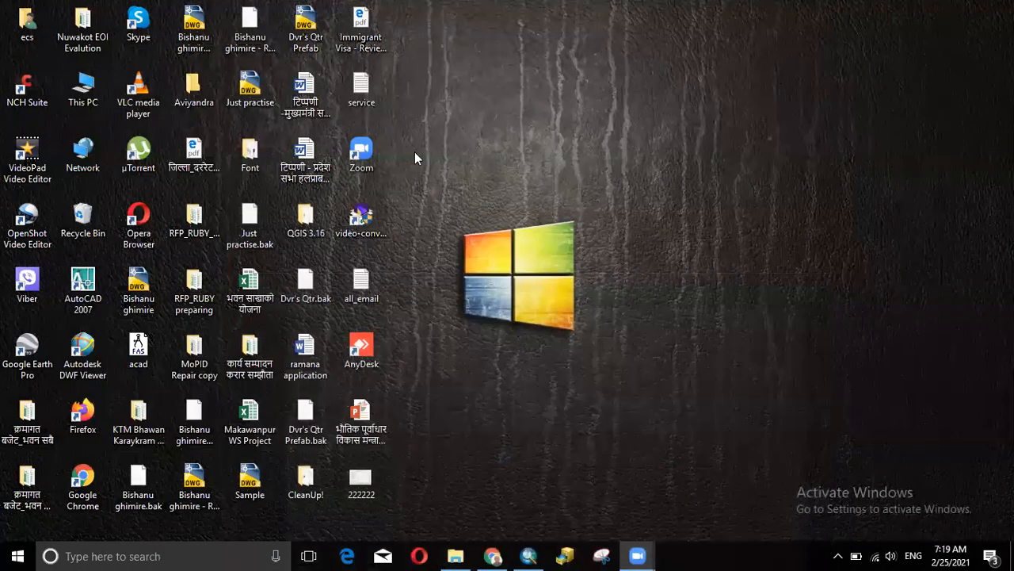
double_click(41, 363)
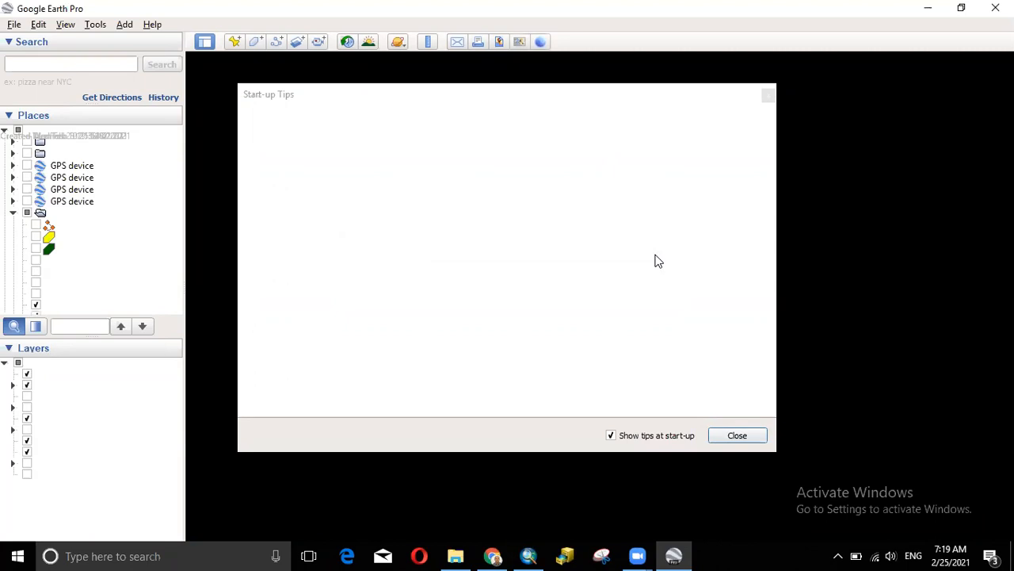
left_click(767, 97)
scroll(171, 290, "down", 10)
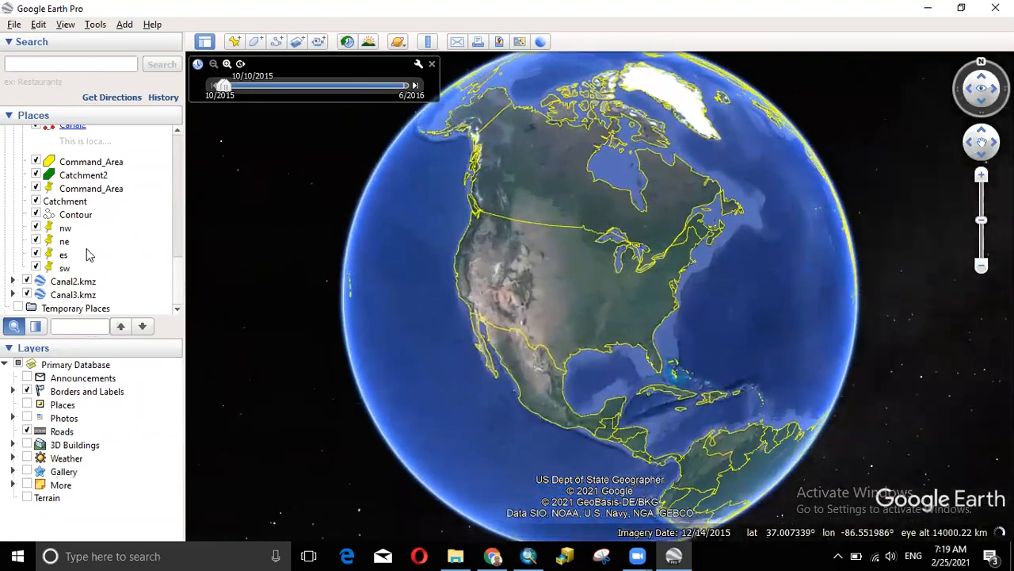
left_click(88, 162)
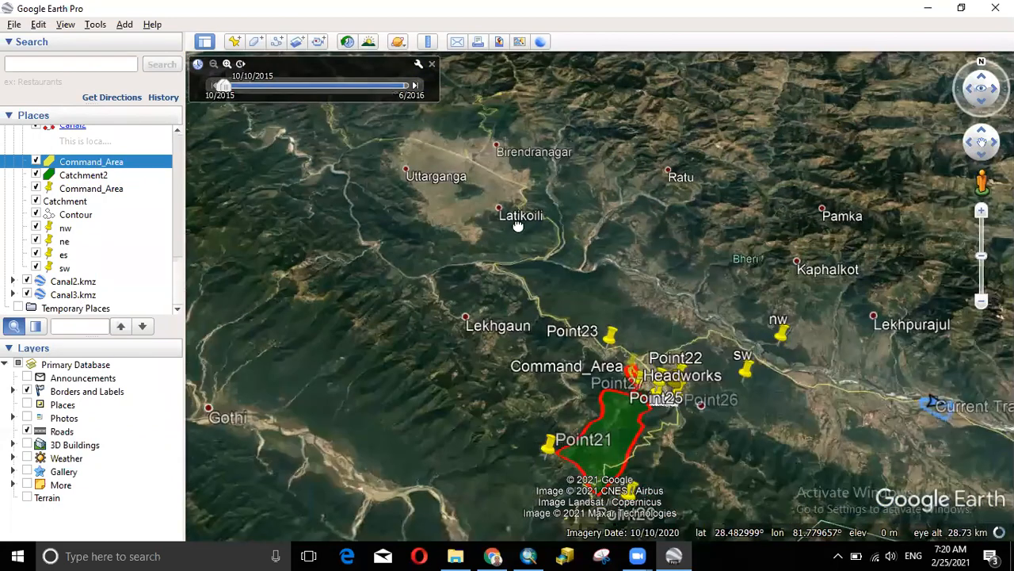
- Pan, rotate and zoom to bring Lekhpurajul, Dasarathpur and Maintada into view
left_click_drag(518, 226, 497, 226)
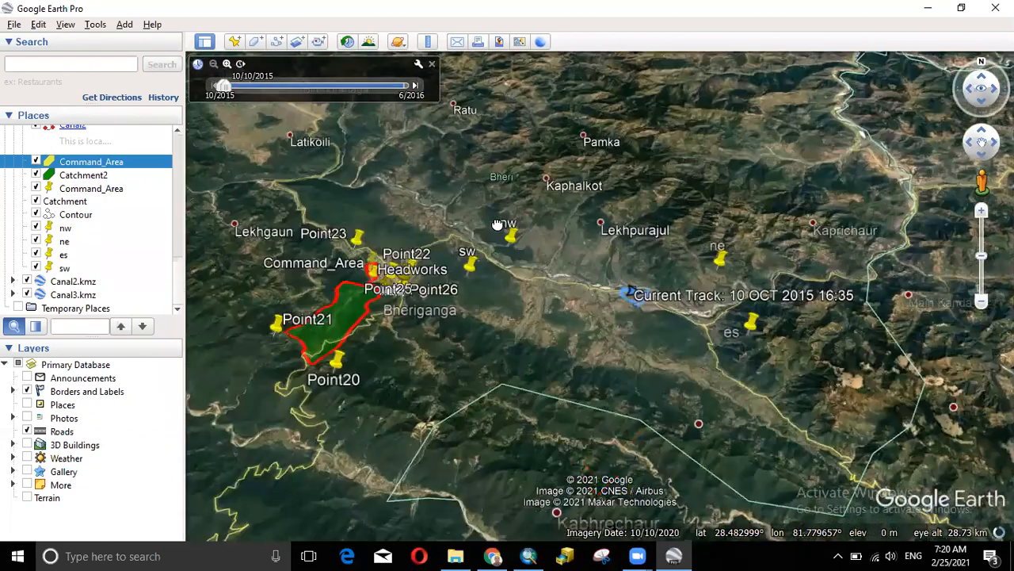
scroll(538, 266, "up", 2)
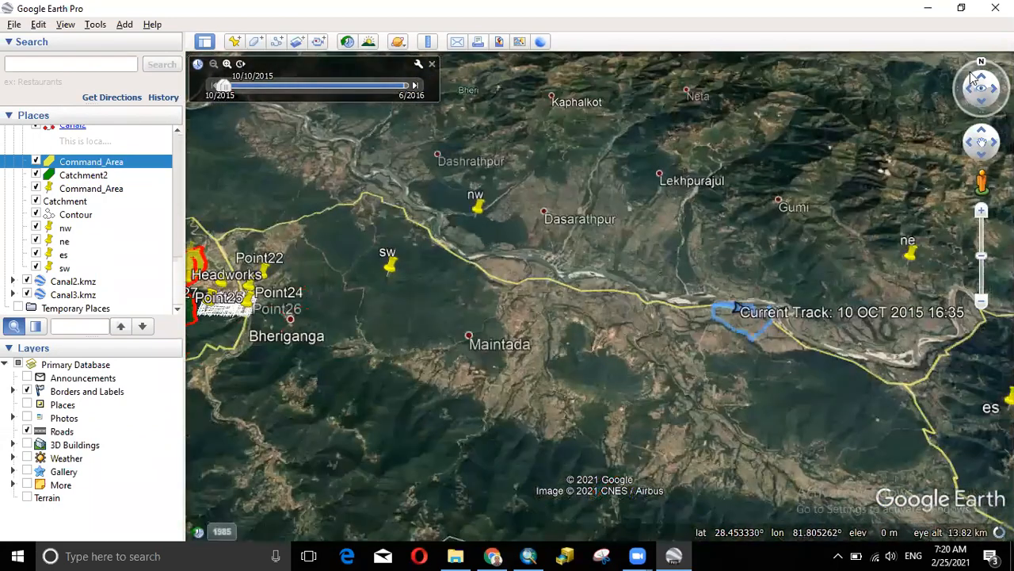
left_click_drag(980, 62, 959, 103)
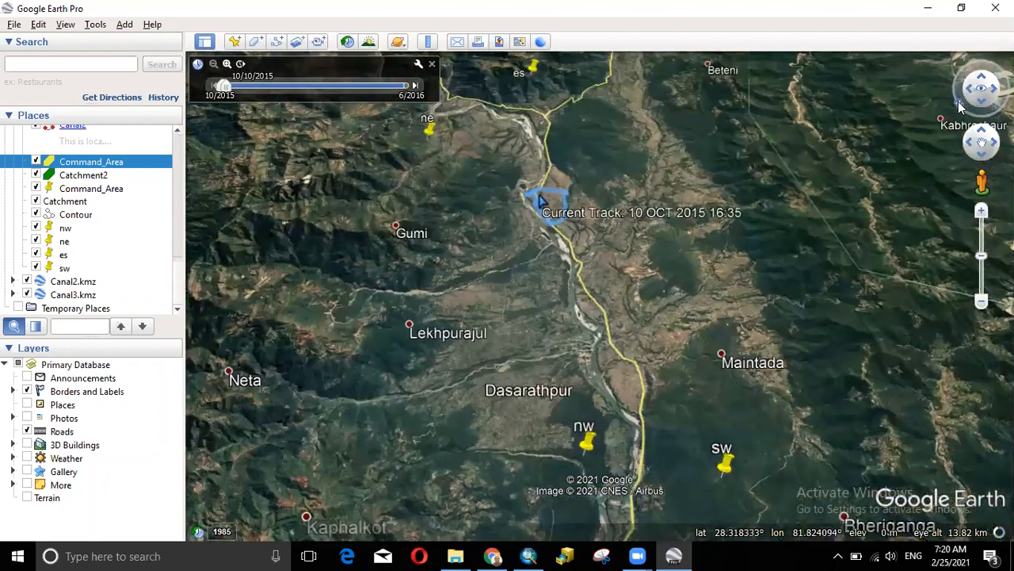
left_click_drag(641, 230, 618, 207)
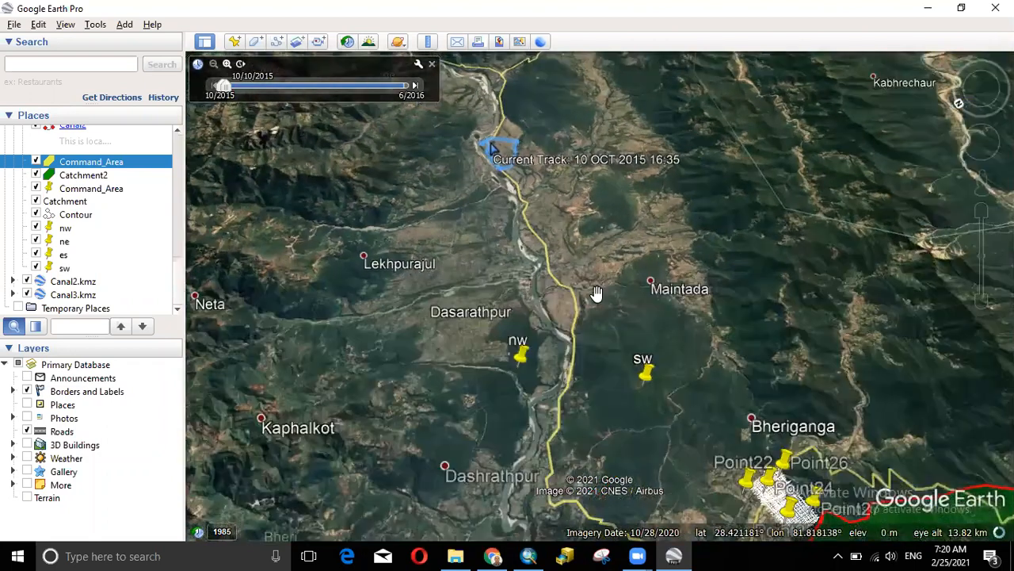
scroll(596, 293, "up", 3)
left_click_drag(519, 260, 572, 422)
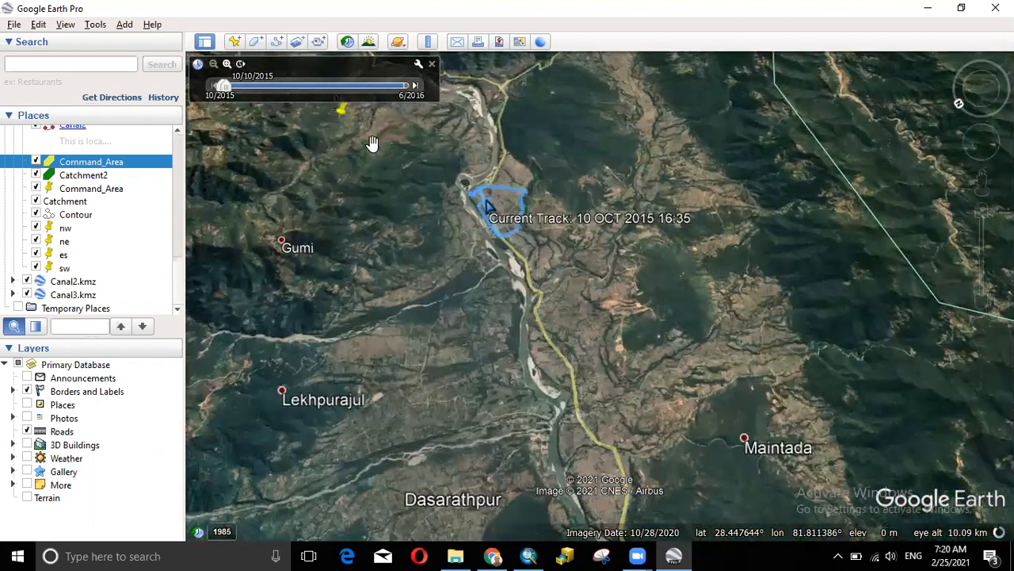
left_click_drag(602, 284, 615, 342)
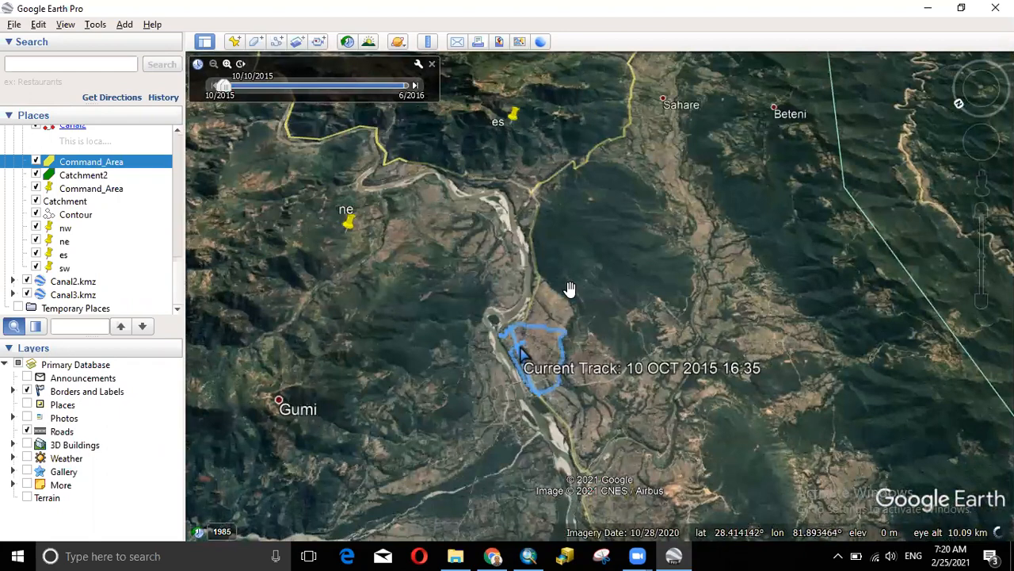
left_click_drag(570, 290, 564, 198)
left_click_drag(567, 380, 559, 297)
left_click_drag(537, 261, 533, 215)
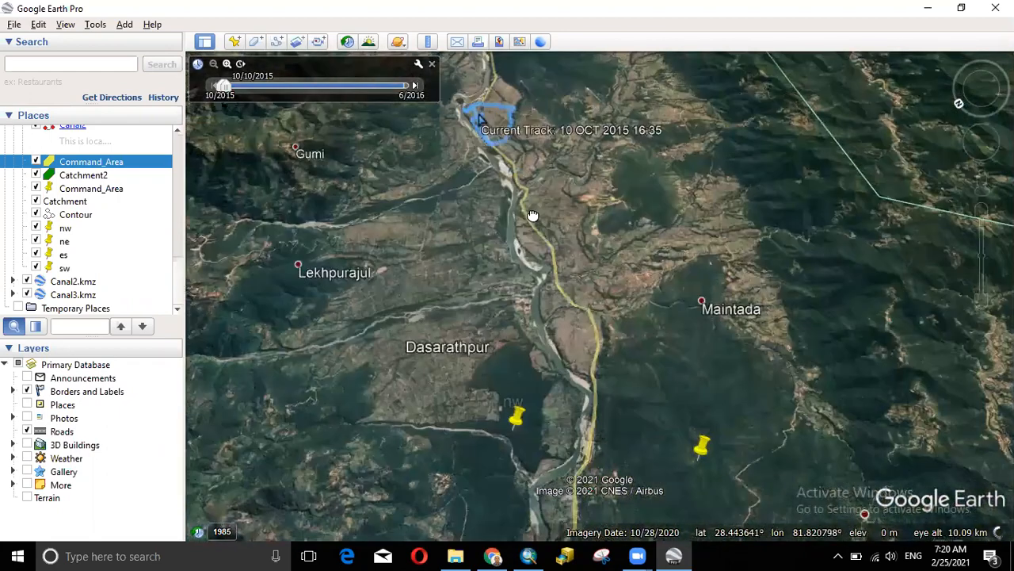
scroll(541, 386, "up", 2)
scroll(582, 373, "up", 2)
- Tilt the 3D view of the valley, then minimize Google Earth and return to OpenTopography
left_click_drag(624, 270, 595, 363)
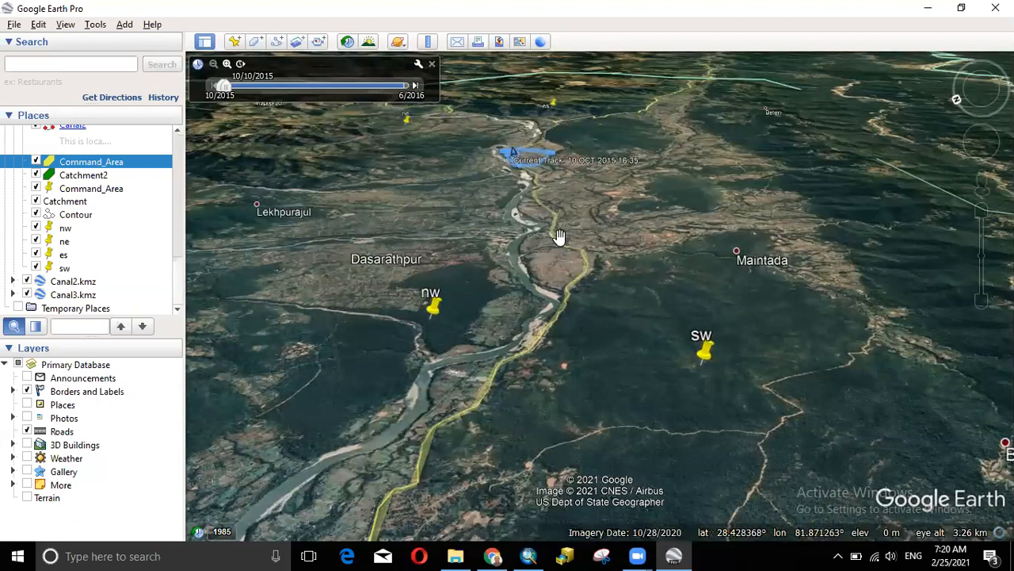
left_click_drag(576, 206, 577, 180)
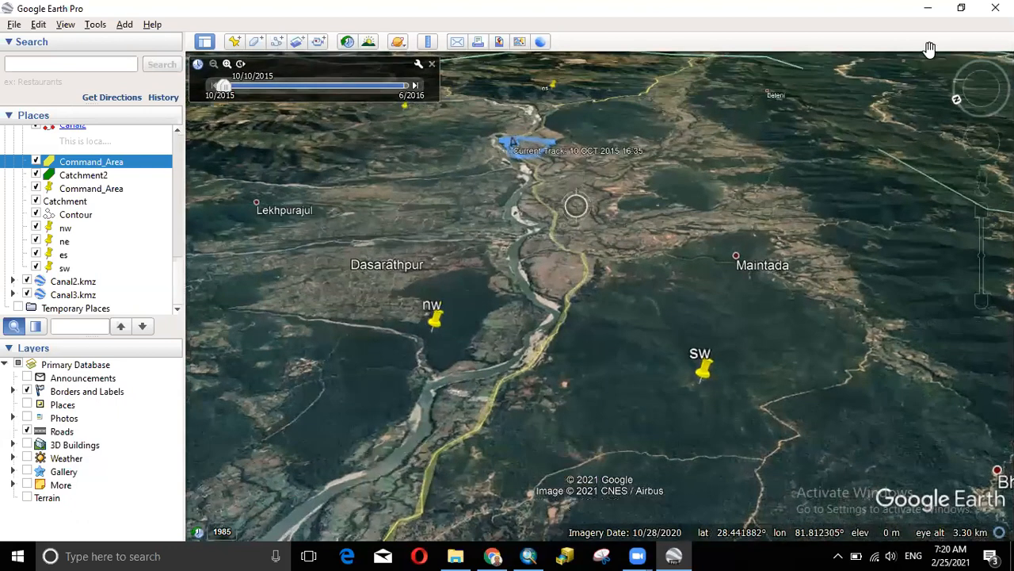
left_click_drag(930, 50, 912, 26)
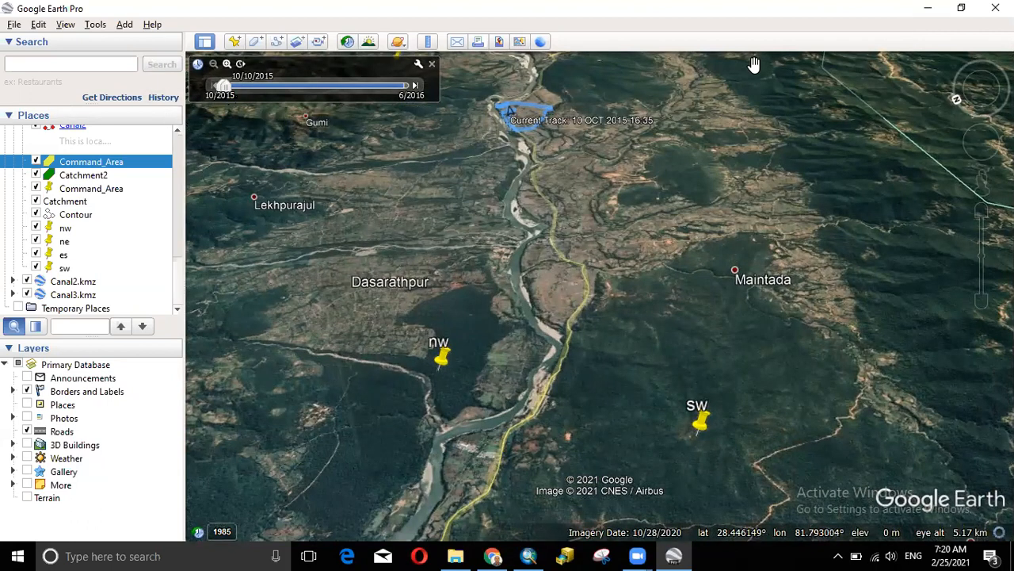
left_click(928, 8)
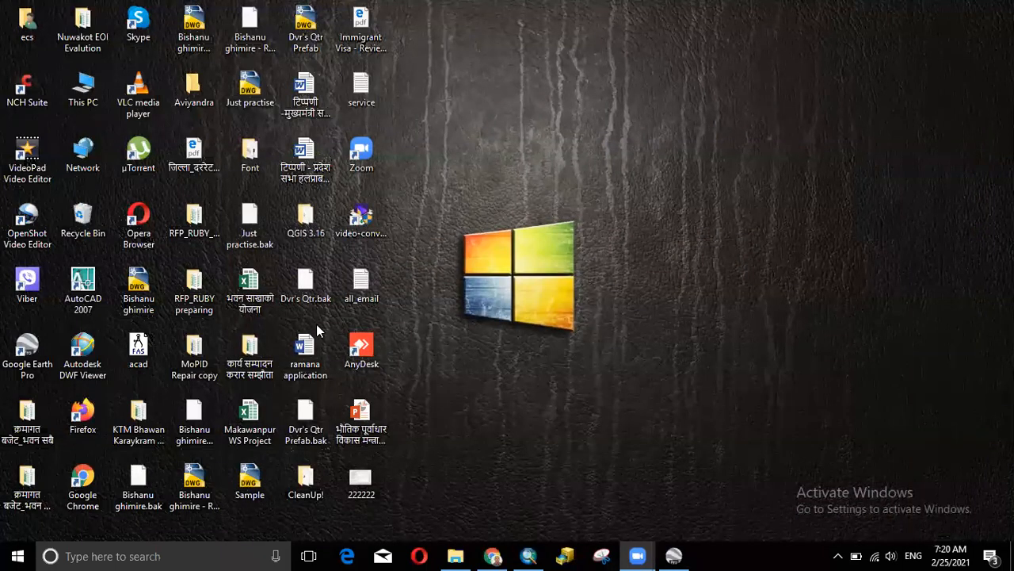
left_click(492, 555)
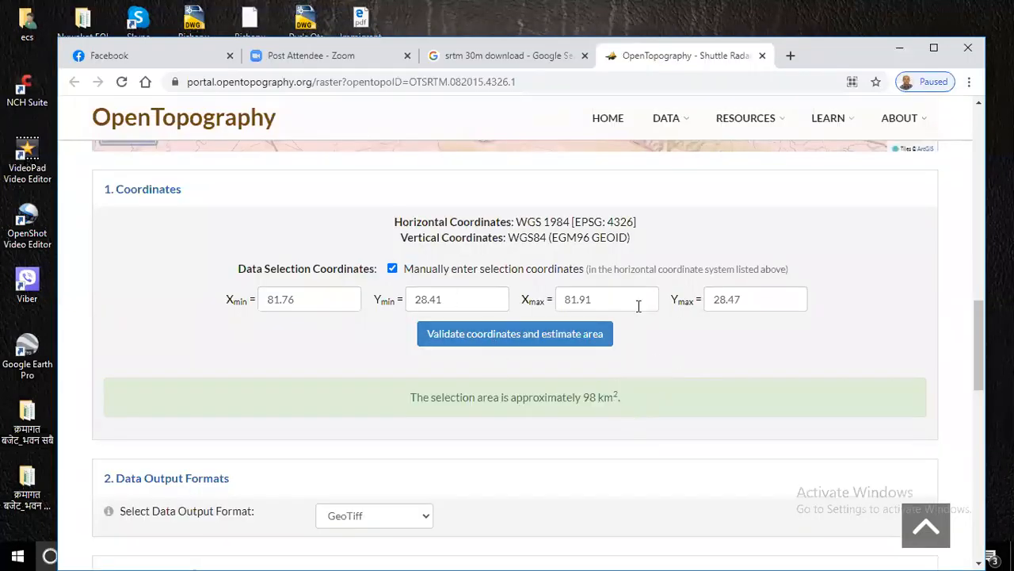
- Submit the SRTM job titled Student with description gis and the autofilled notification e-mail
left_click_drag(974, 349, 980, 394)
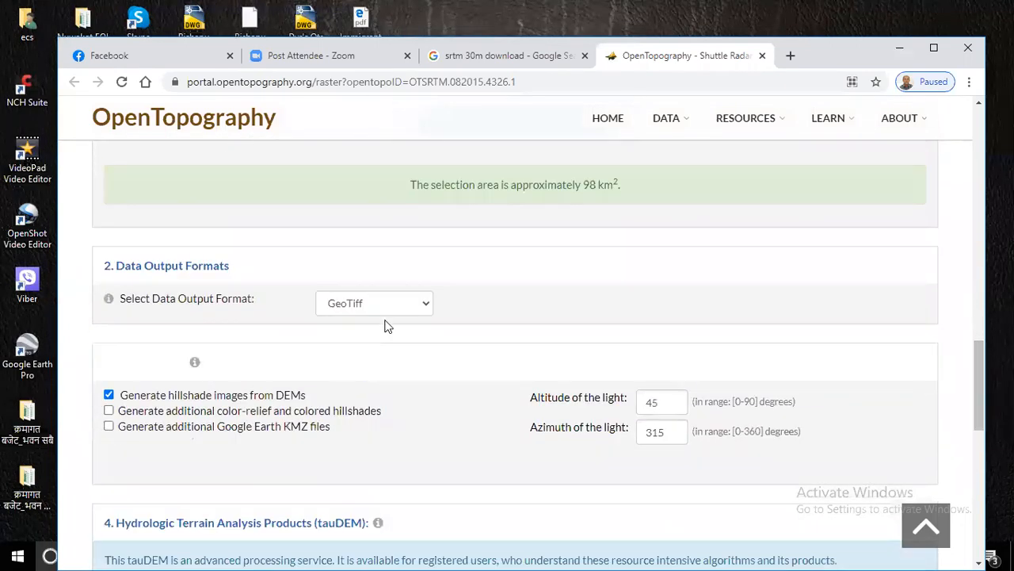
scroll(464, 436, "down", 2)
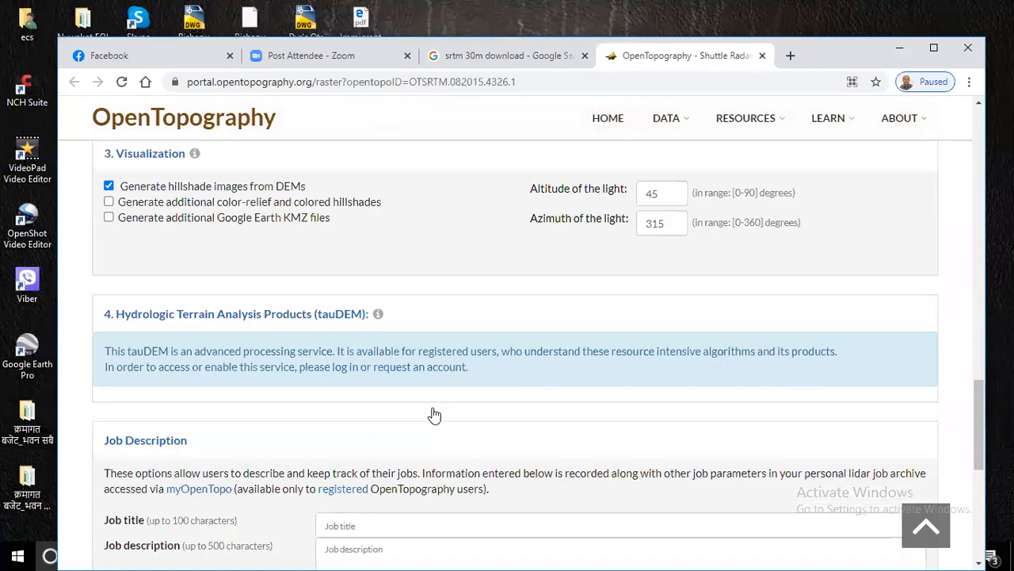
scroll(433, 414, "down", 2)
left_click(374, 363)
left_click(359, 396)
left_click(374, 390)
type("s")
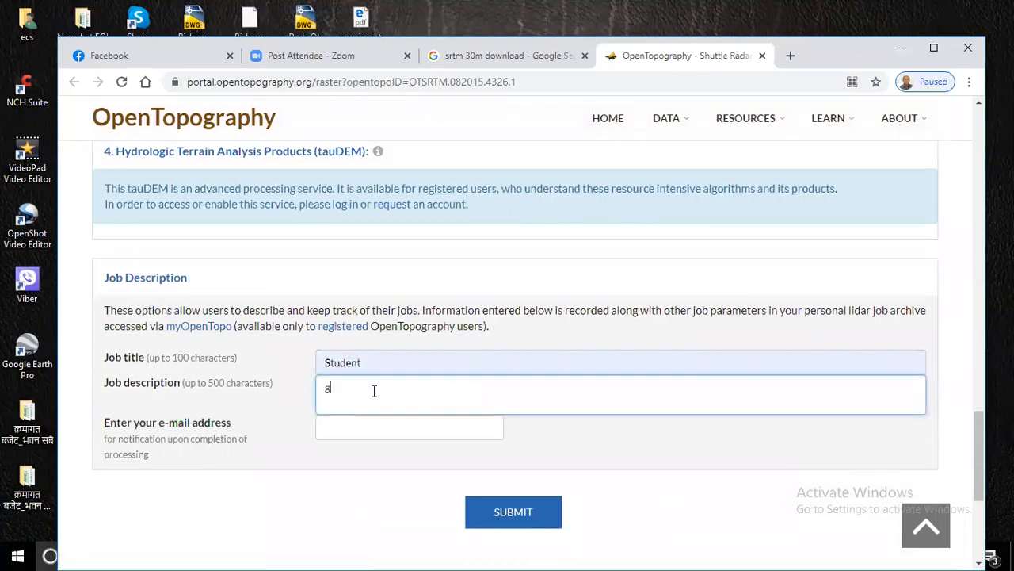
left_click(355, 436)
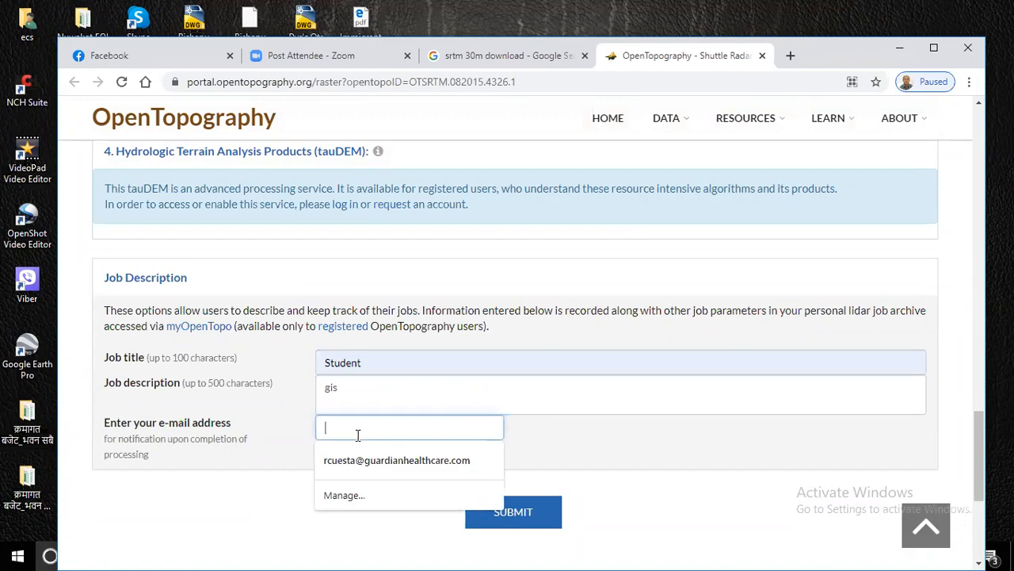
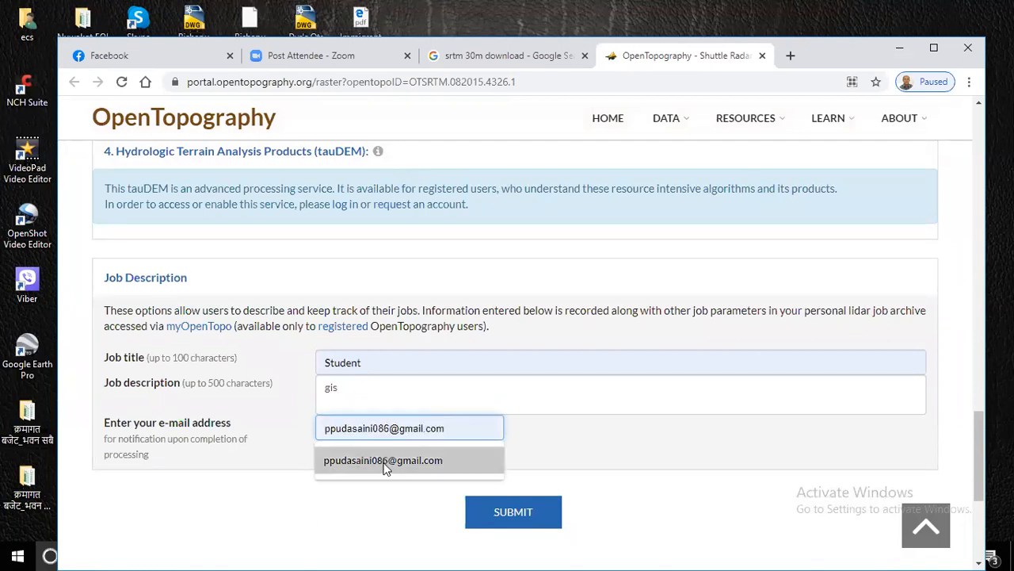
left_click(386, 462)
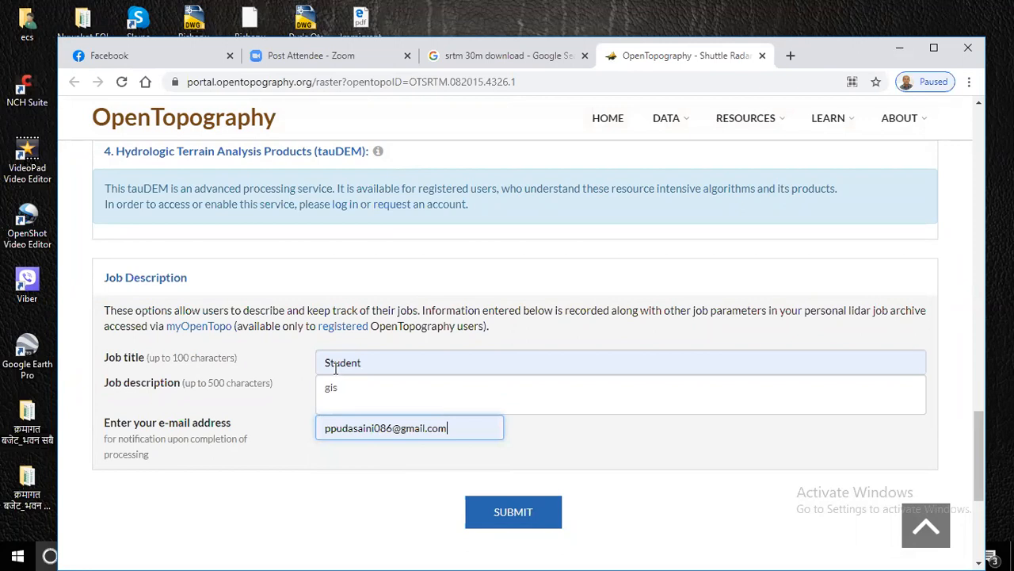
left_click(513, 515)
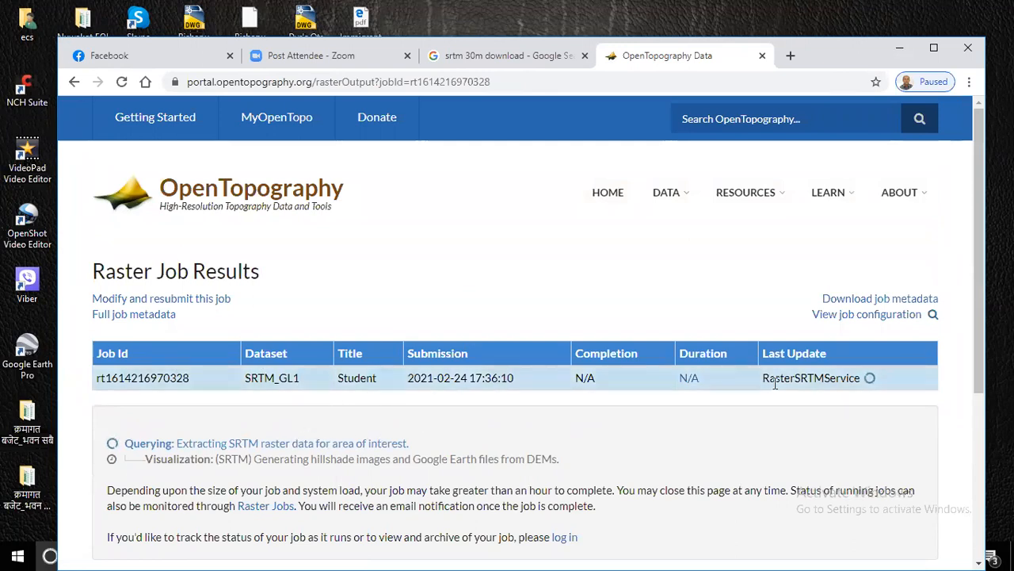
- Wait for the Student job to finish so rasters_srtm.tar.gz (135.6 KB) is offered, moving the browser up-left
scroll(330, 387, "down", 2)
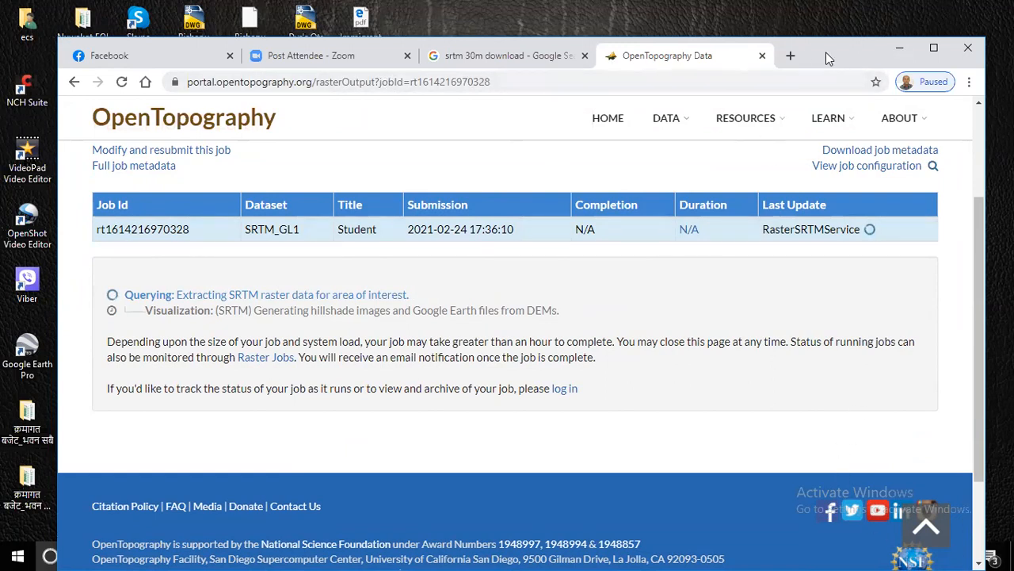
left_click_drag(824, 54, 781, 17)
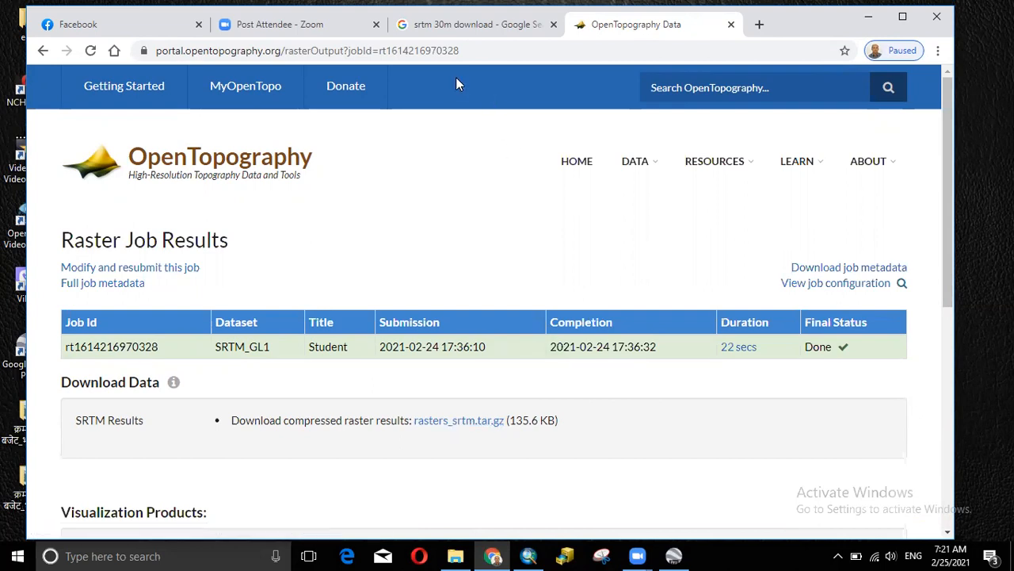
- Open F:\MOPID_GIS_TRAIN in File Explorer, then switch back to the OpenTopography job results
left_click(456, 556)
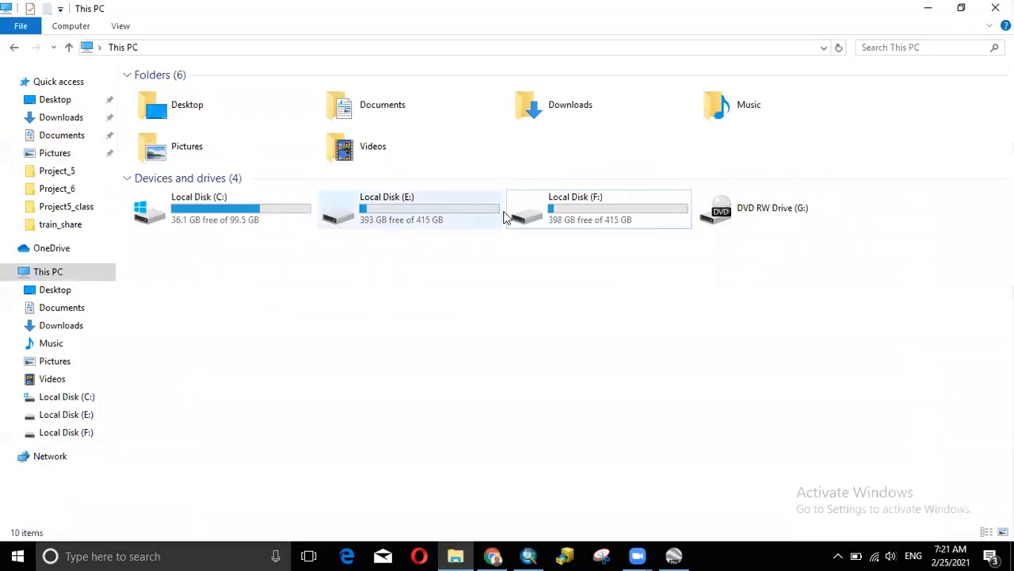
double_click(573, 215)
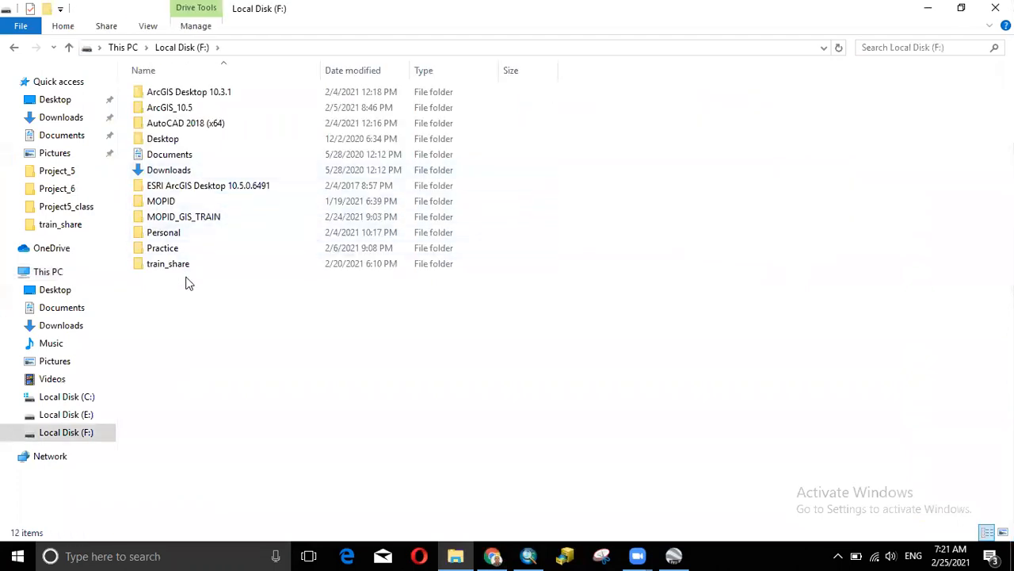
double_click(195, 216)
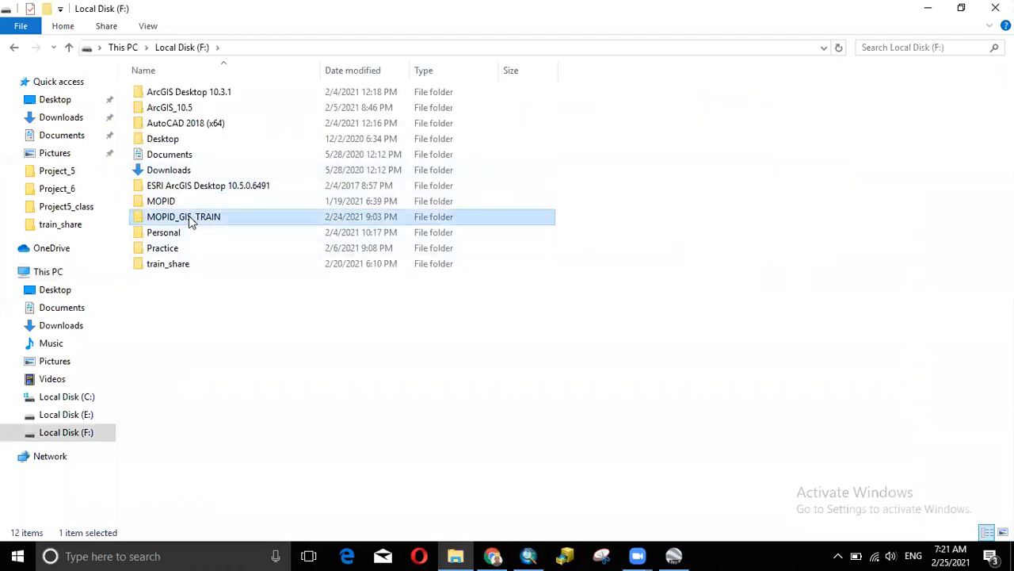
right_click(593, 164)
mouse_move(637, 362)
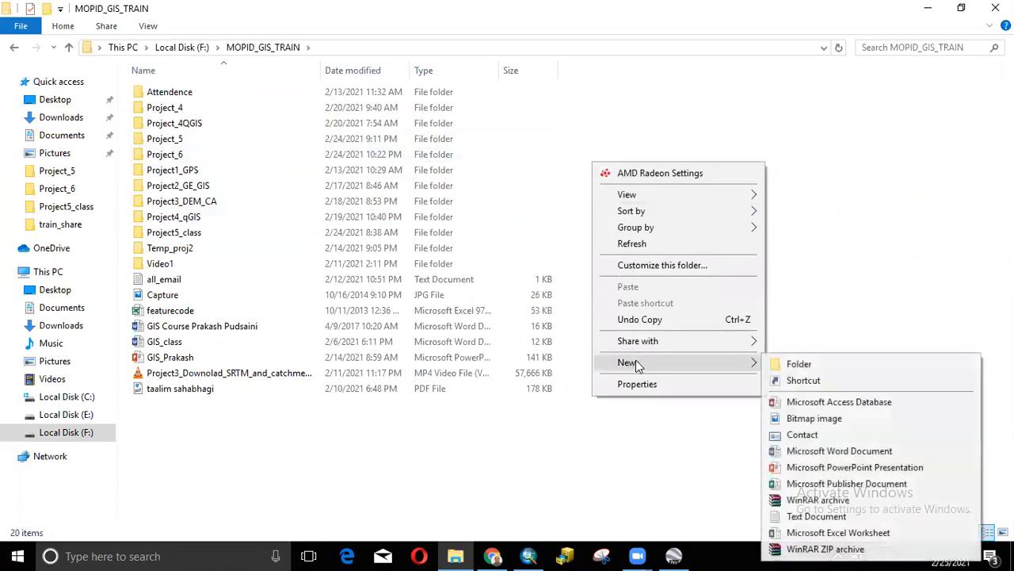
left_click(832, 248)
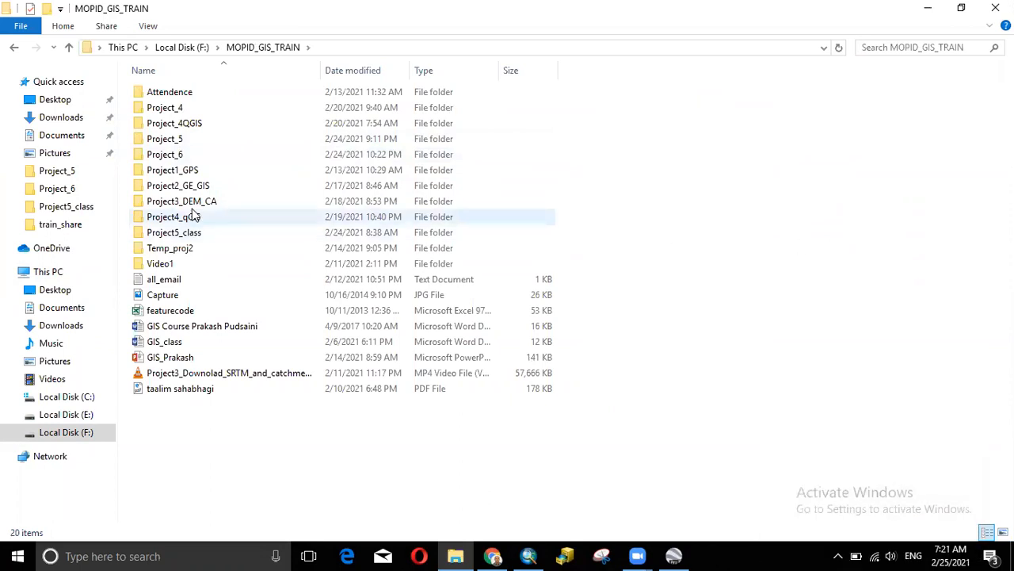
left_click(434, 54)
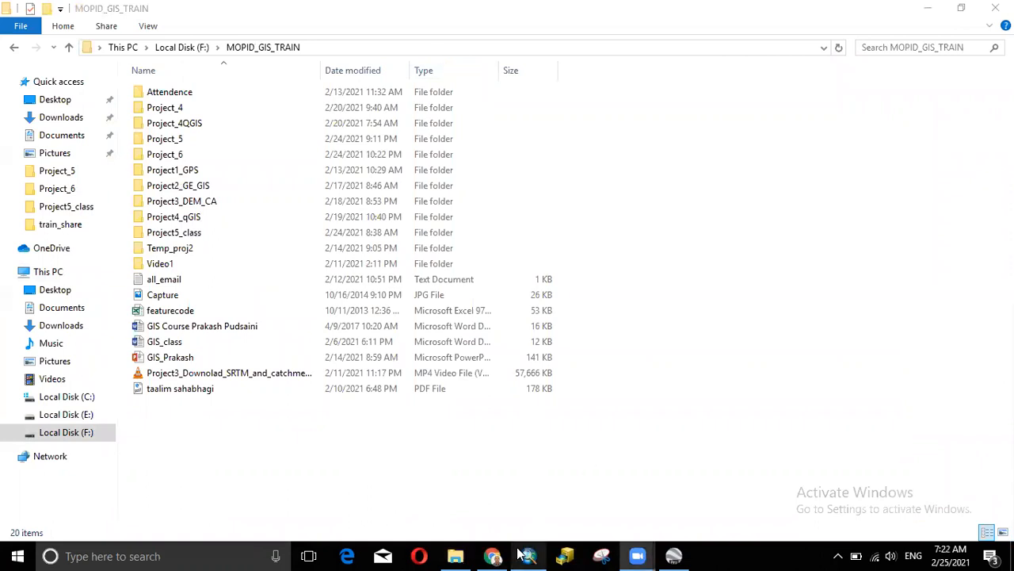
left_click(494, 556)
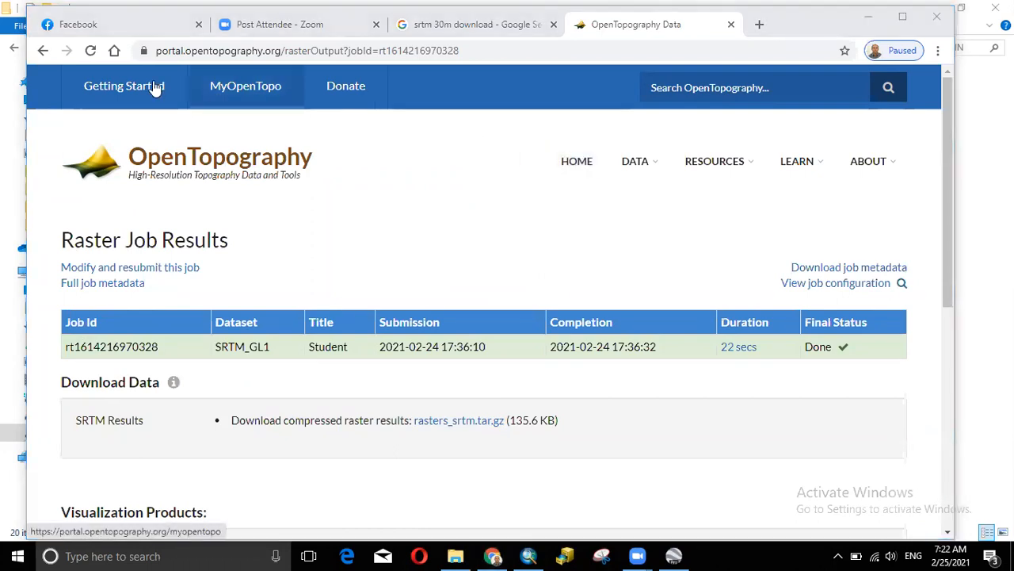
- Return to the SRTM request form and revalidate bounds 81.76–81.91, 28.41–28.47 (about 98 km²)
left_click(42, 50)
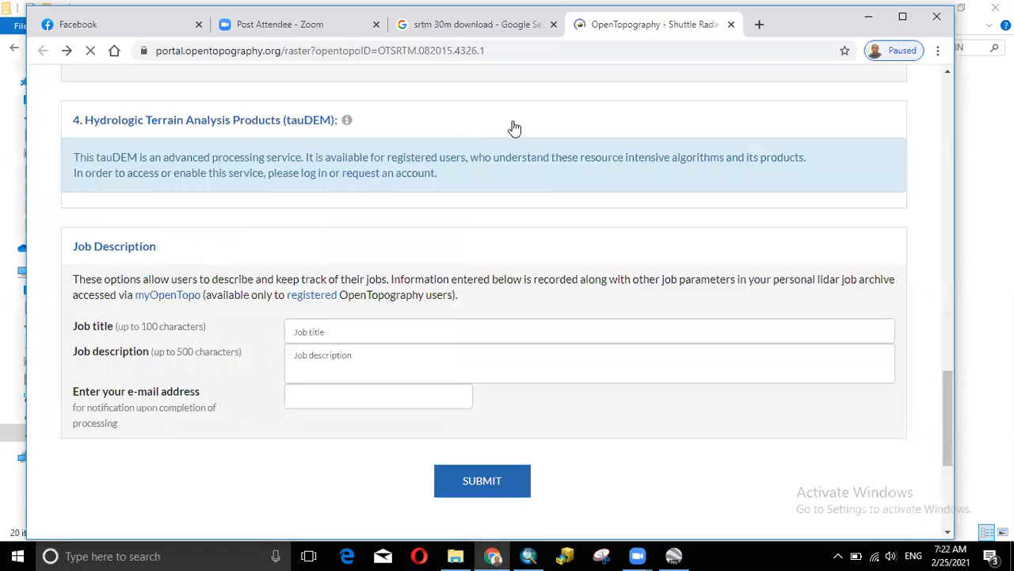
scroll(516, 249, "up", 5)
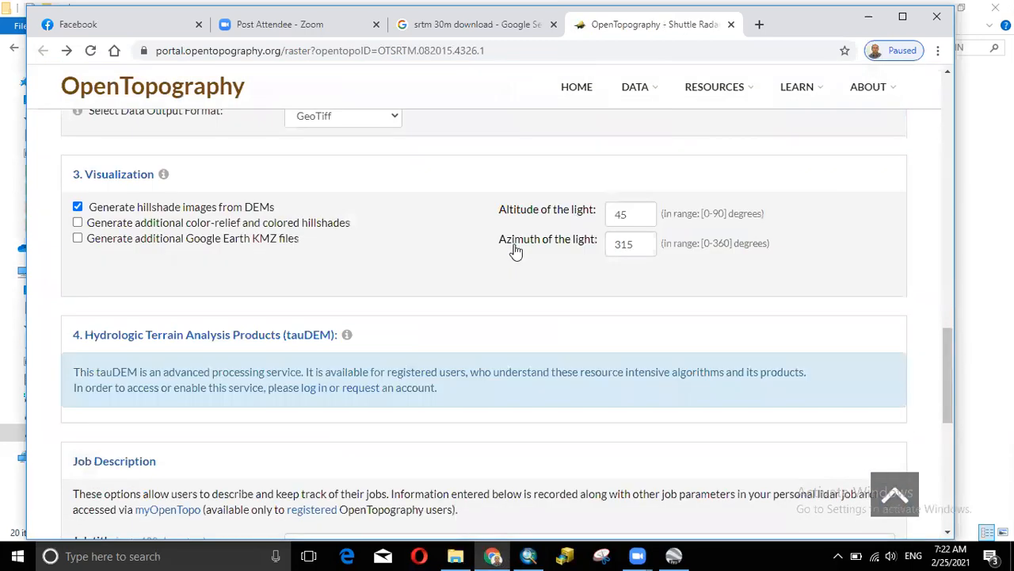
scroll(515, 247, "up", 3)
scroll(515, 247, "up", 2)
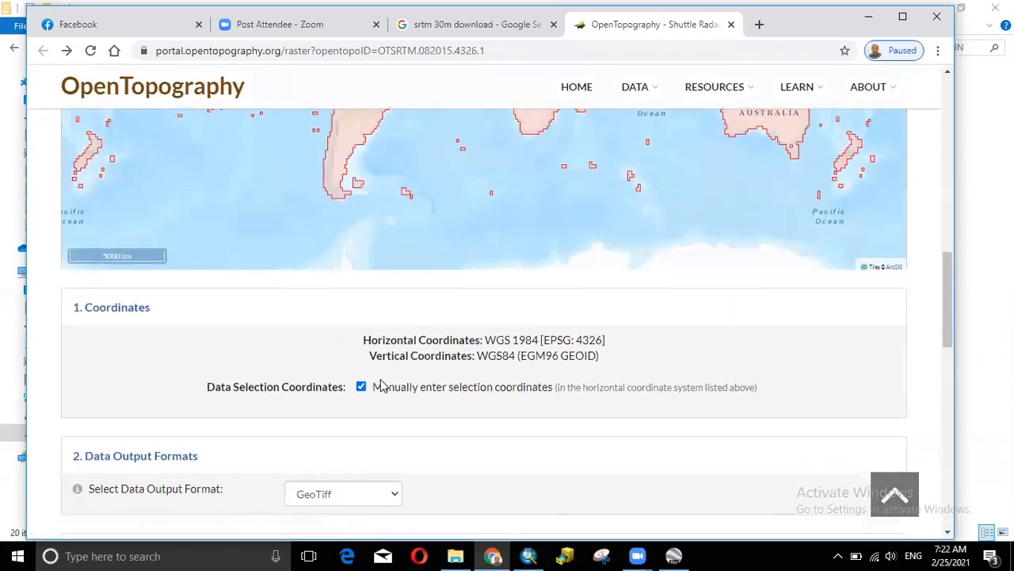
scroll(349, 317, "down", 2)
left_click(361, 249)
left_click(360, 249)
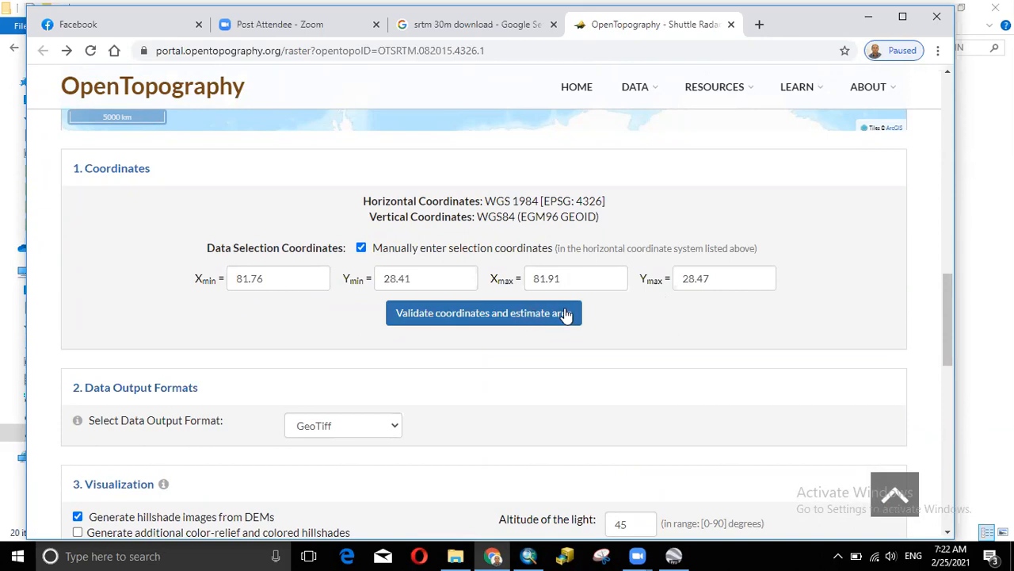
left_click(512, 316)
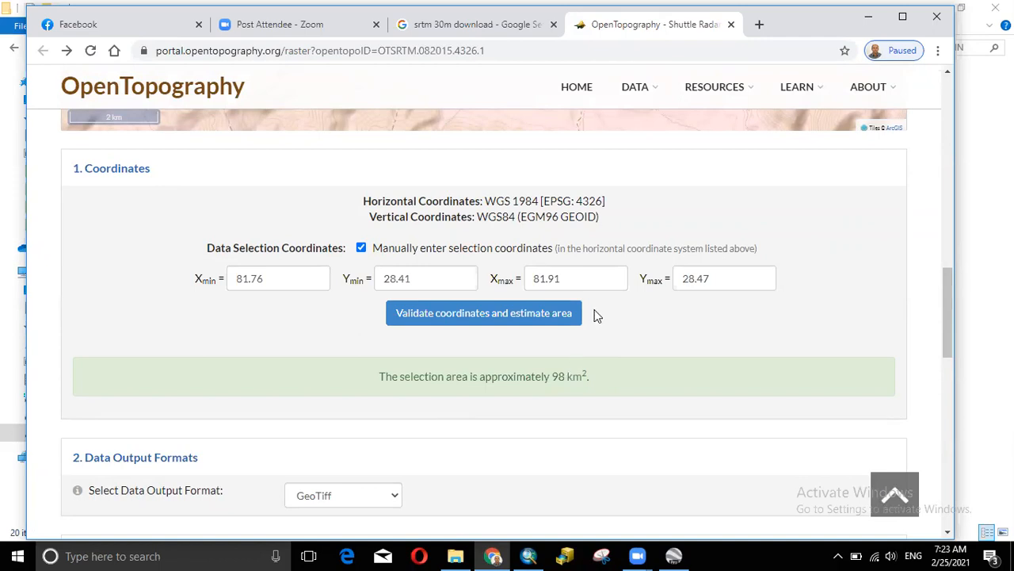
scroll(623, 335, "up", 5)
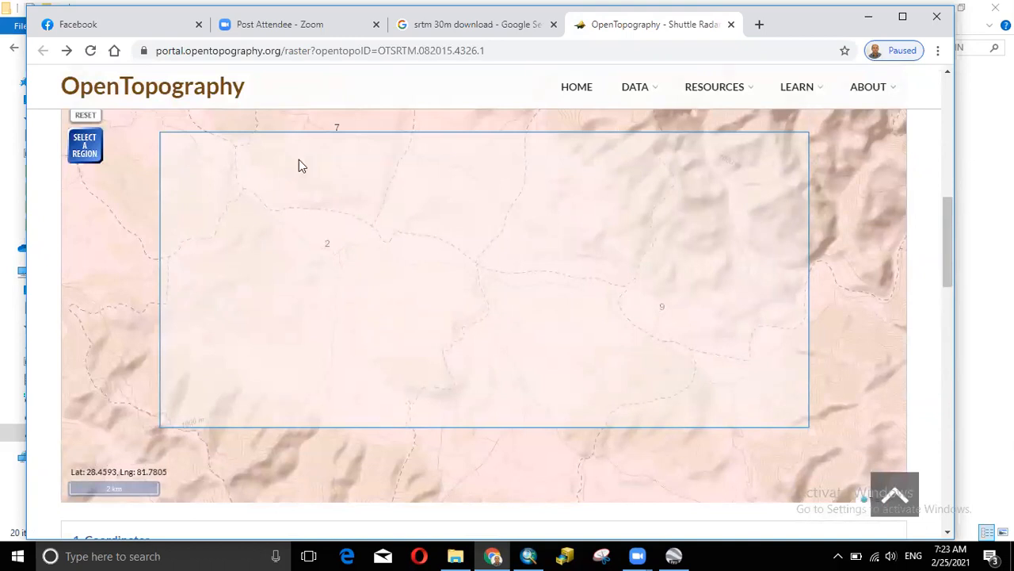
left_click_drag(949, 253, 965, 452)
left_click(356, 313)
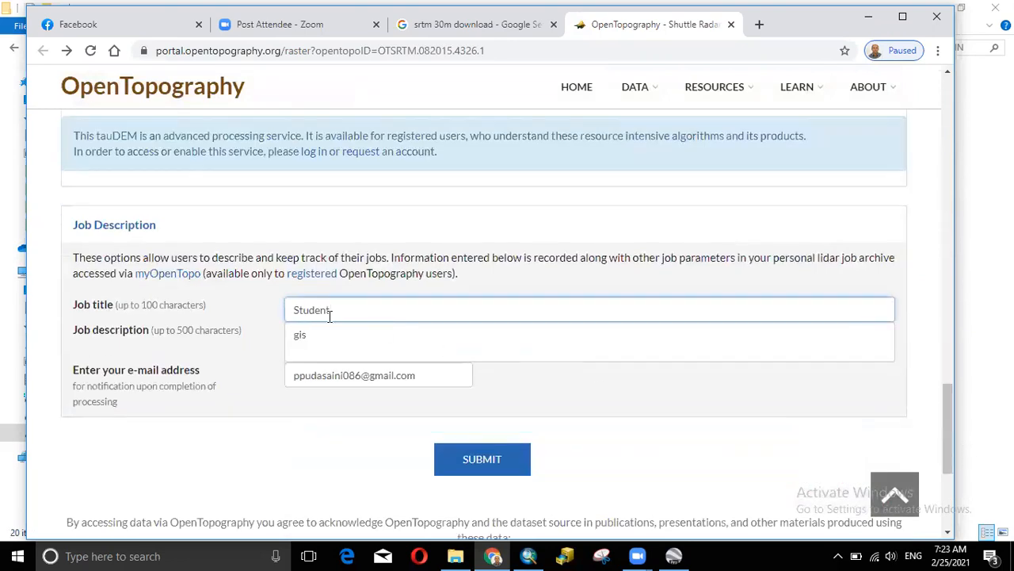
left_click(329, 338)
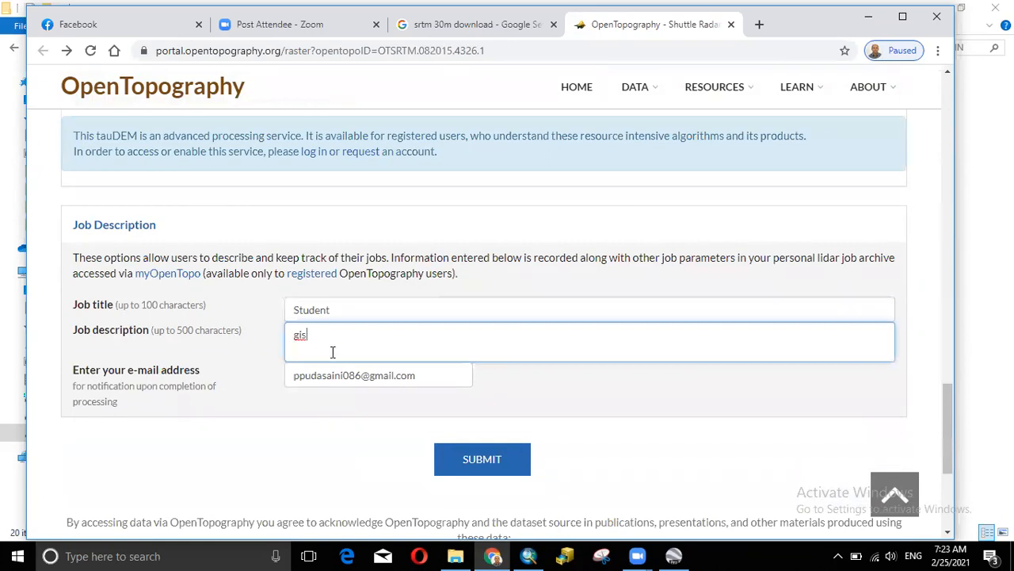
left_click(327, 377)
left_click(426, 379)
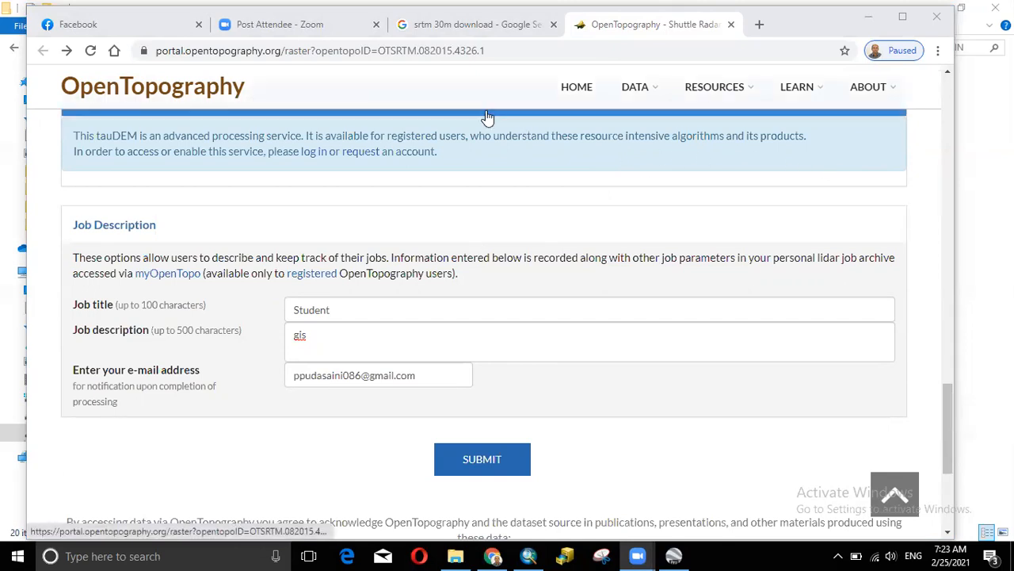
- Create a new Proj6_class folder in MOPID_GIS_TRAIN, then open the Project_6 folder
left_click(109, 23)
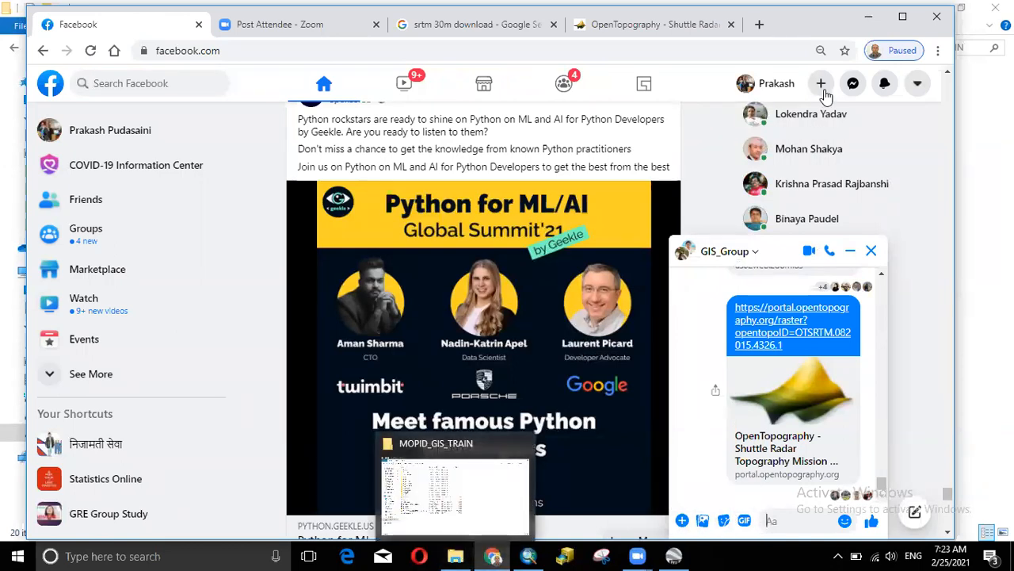
left_click(869, 16)
right_click(631, 194)
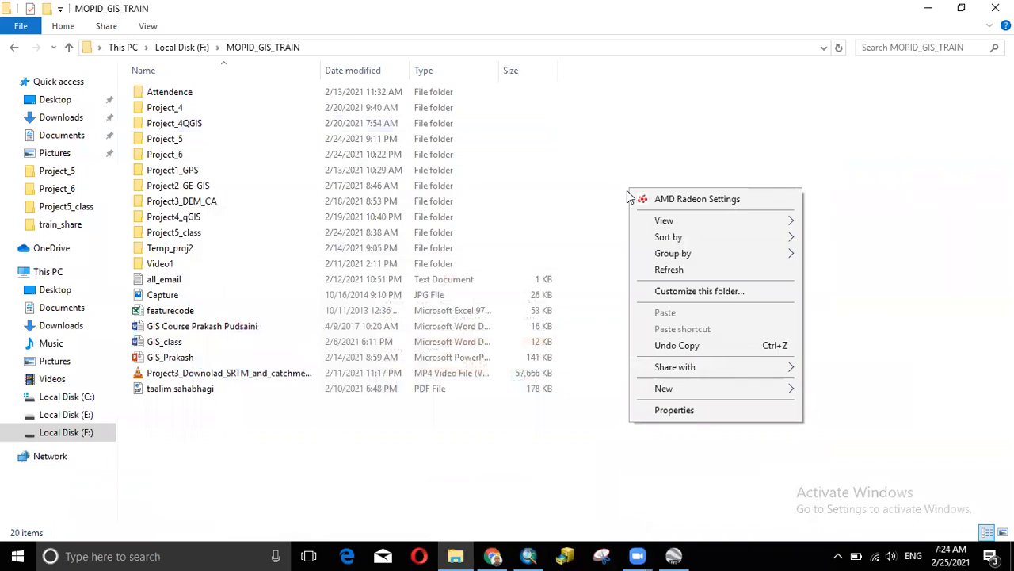
mouse_move(773, 385)
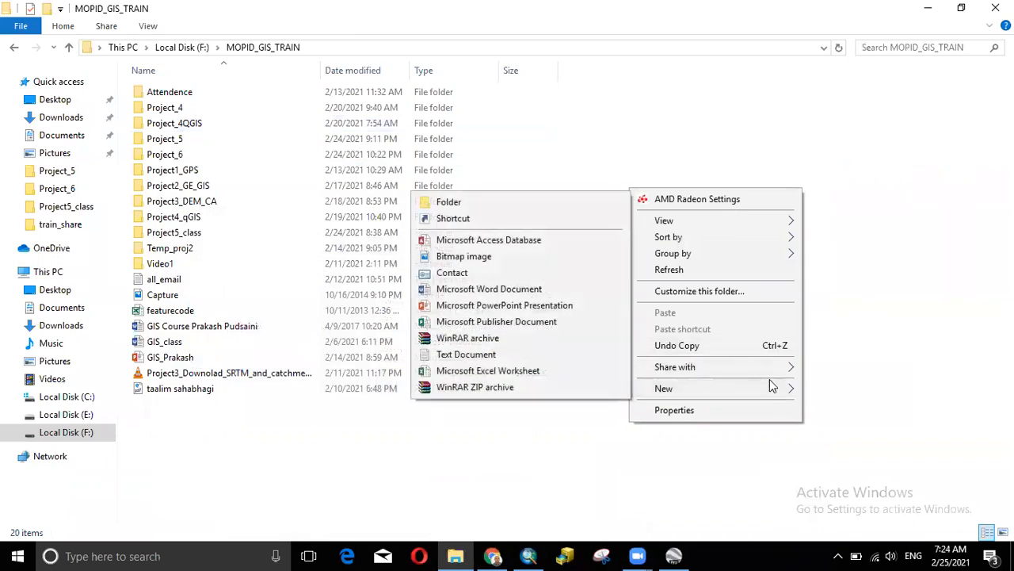
left_click(510, 205)
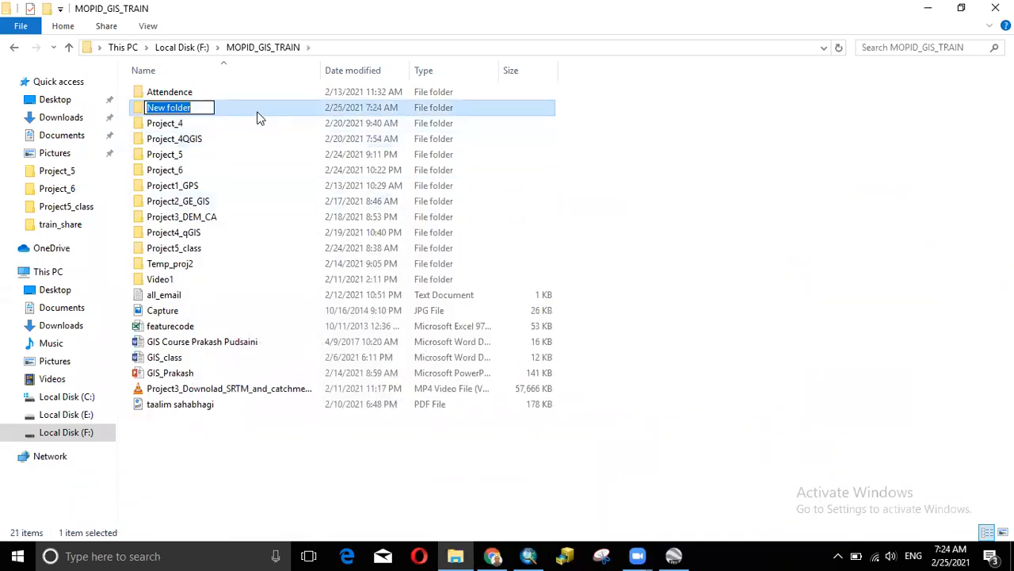
type("P")
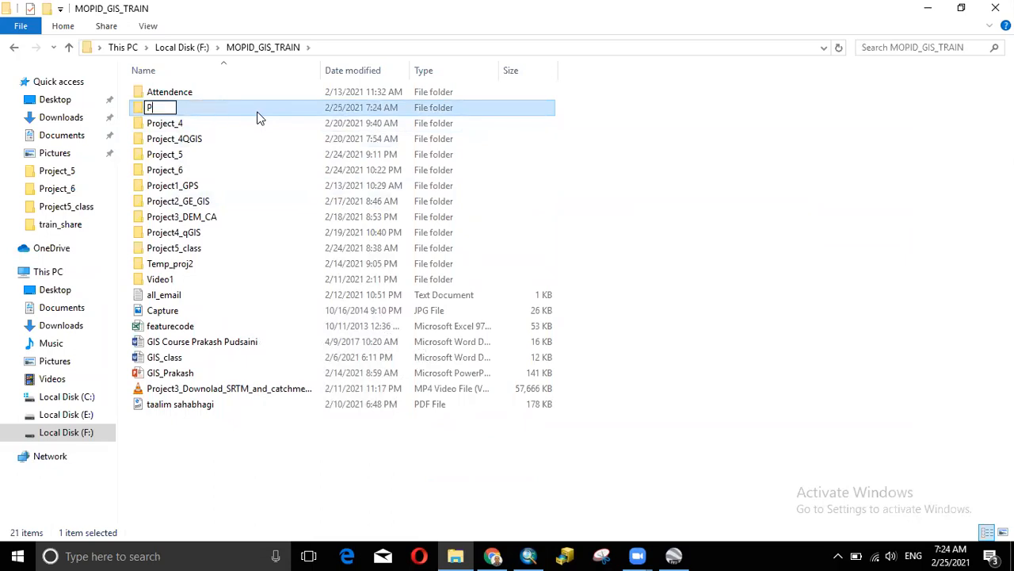
type("roj6_class")
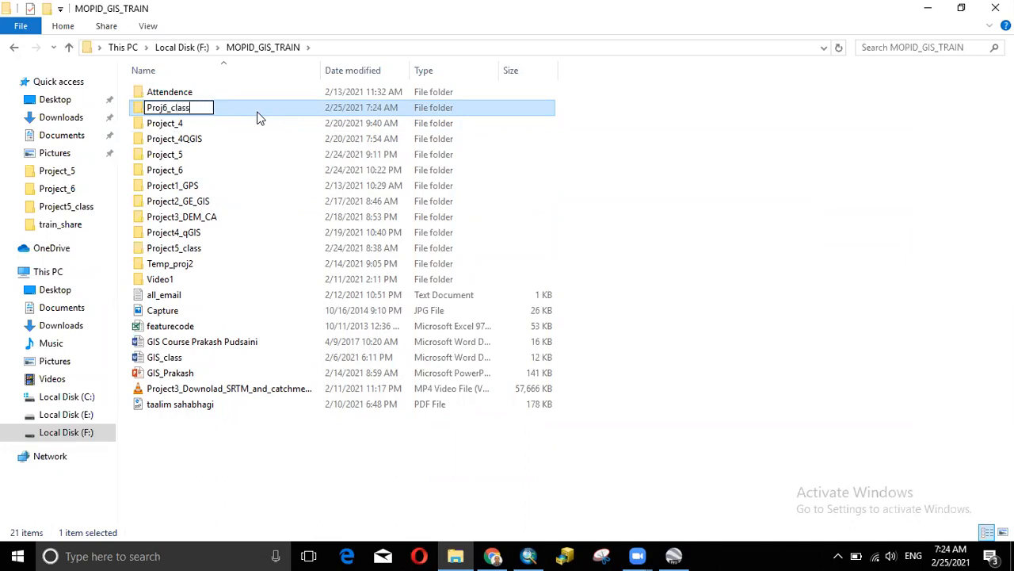
key("Return")
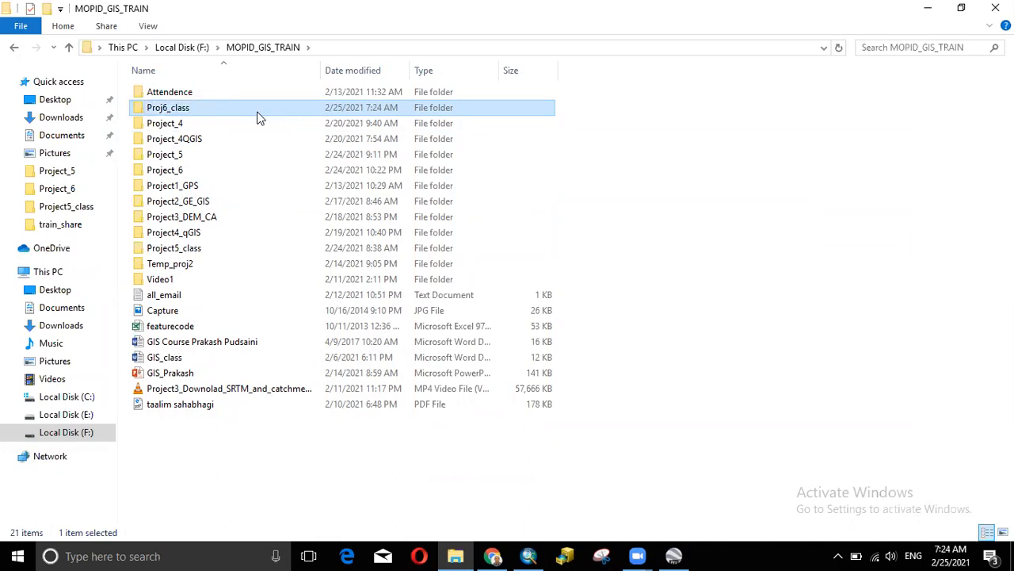
double_click(215, 175)
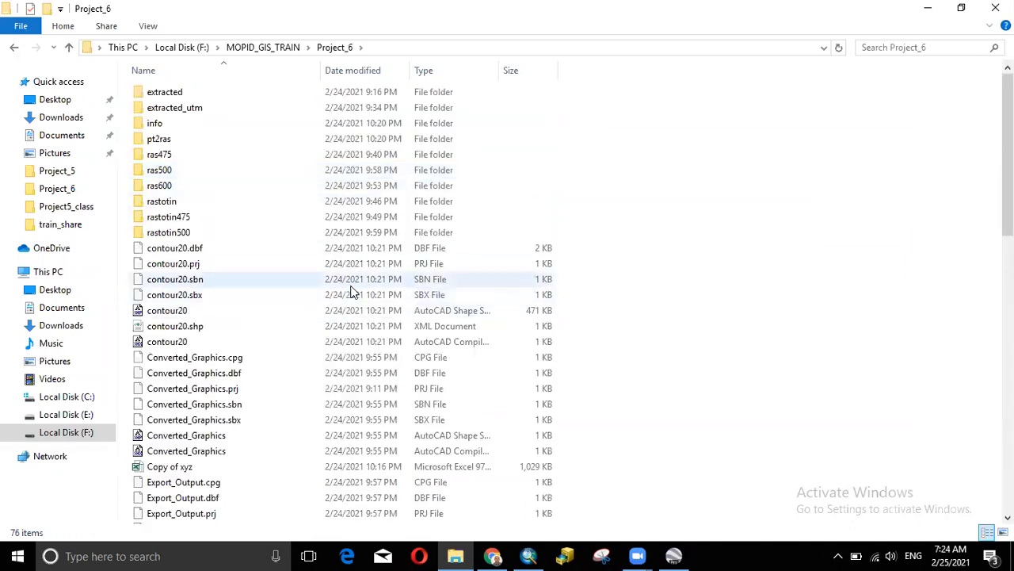
- Copy the output_srtm TIF file from the Project_6 folder
scroll(475, 365, "down", 3)
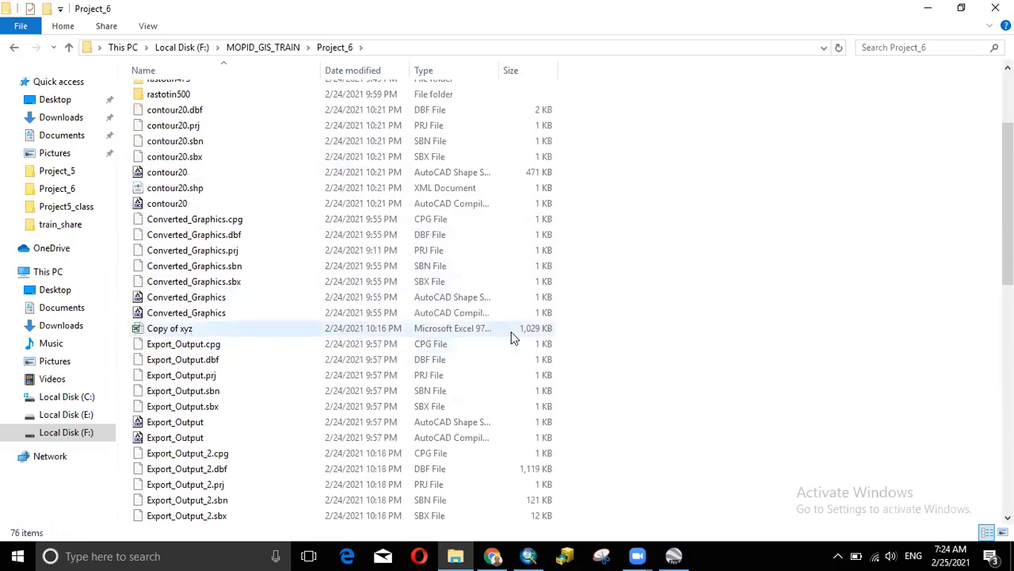
scroll(373, 297, "down", 4)
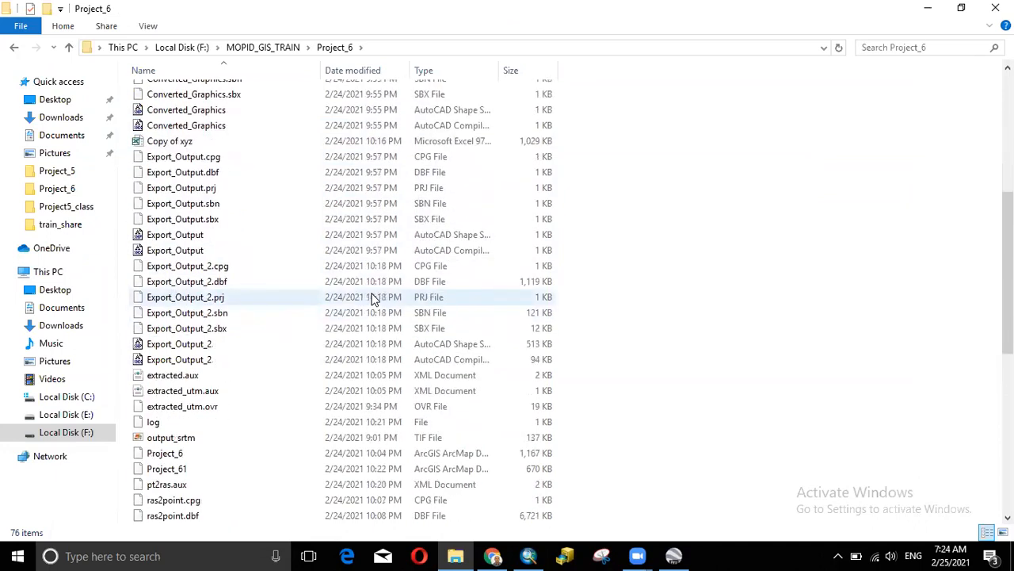
left_click(194, 439)
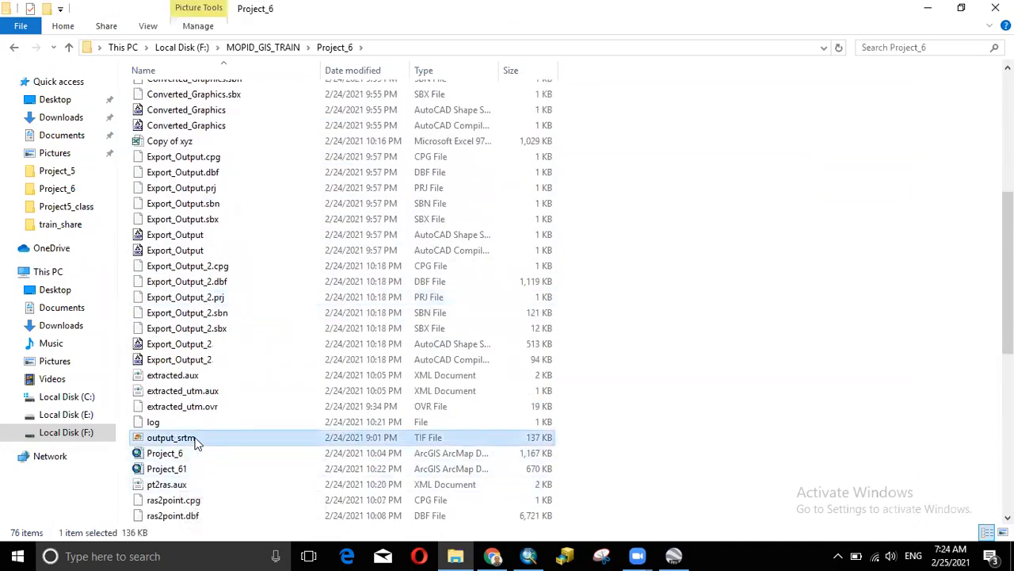
right_click(193, 438)
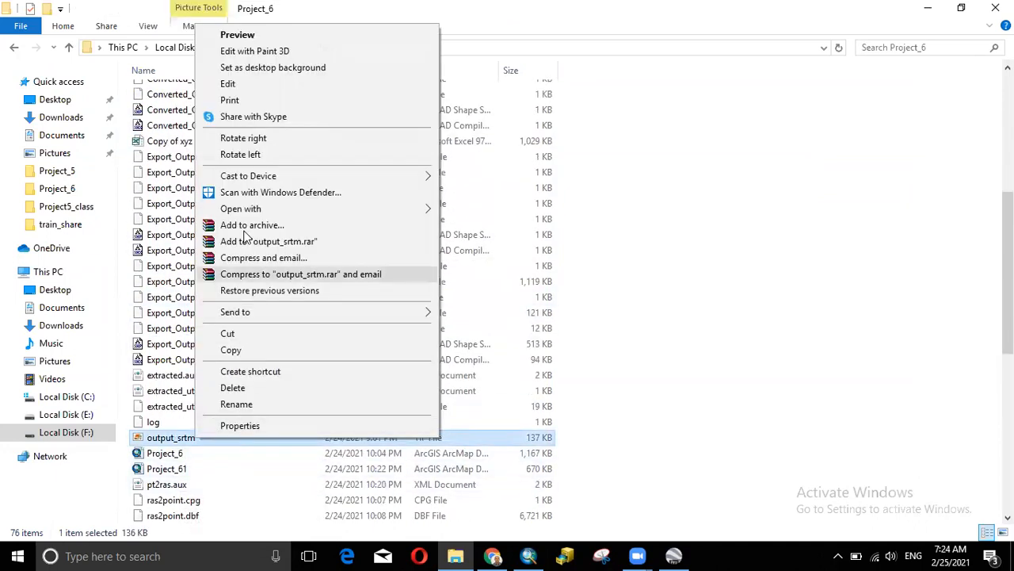
left_click(248, 348)
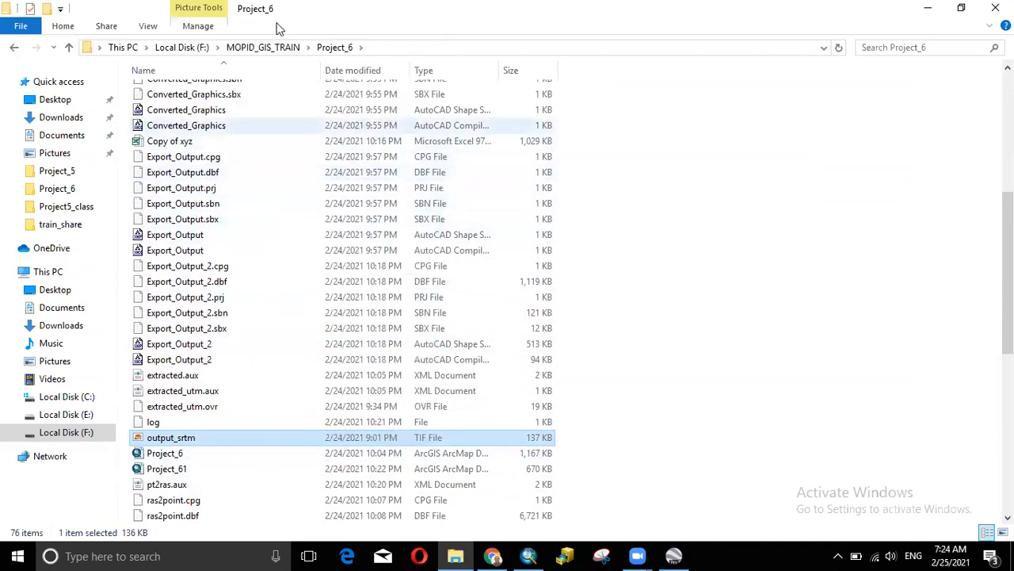
- Paste output_srtm into the empty Proj6_class folder in MOPID_GIS_TRAIN
left_click(276, 47)
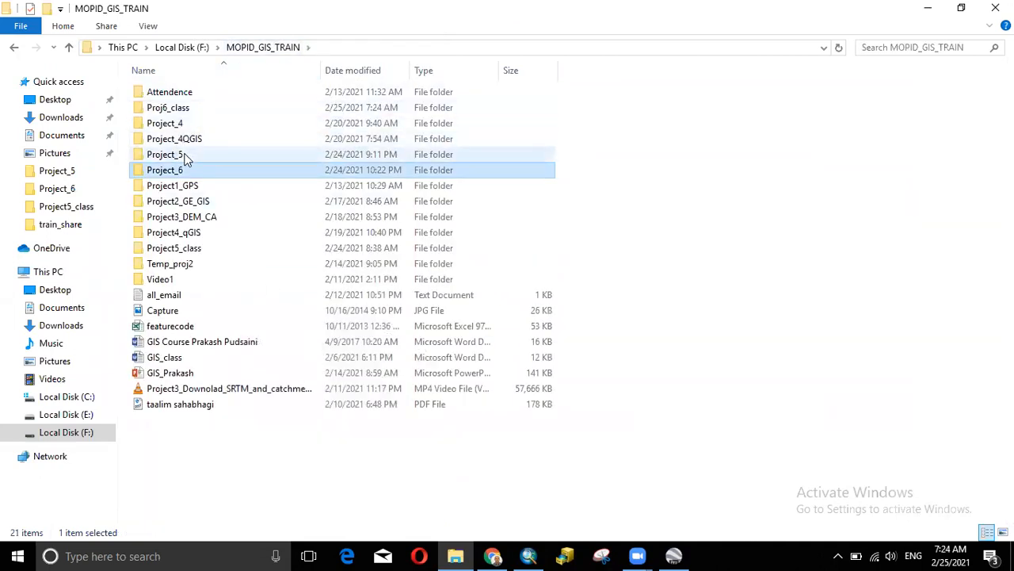
double_click(179, 108)
right_click(309, 191)
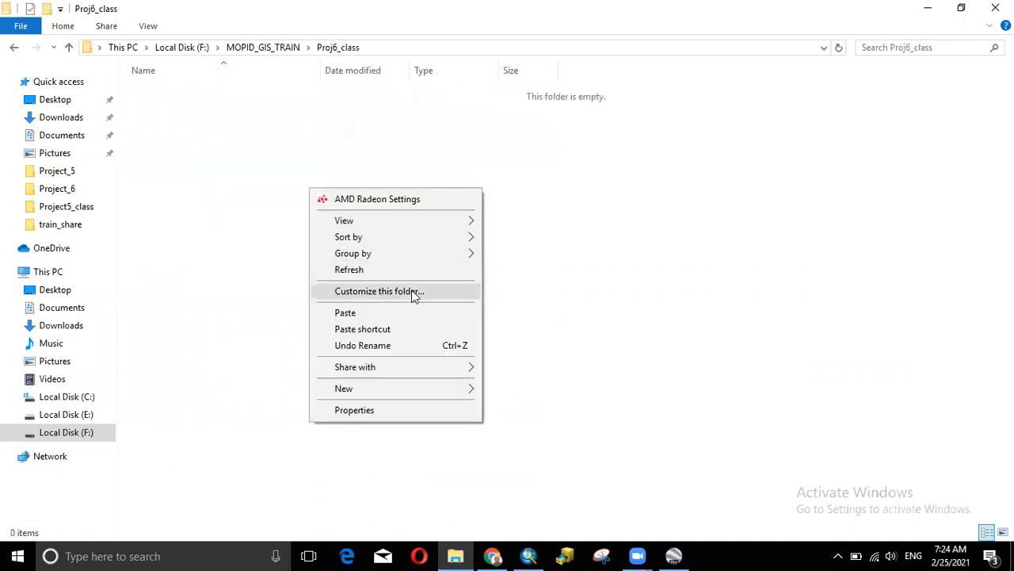
left_click(363, 313)
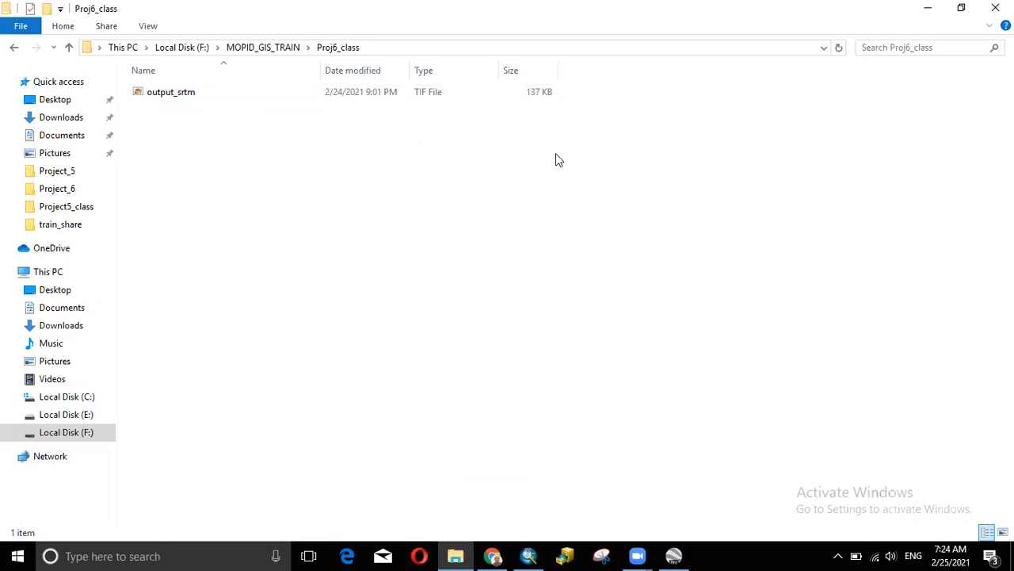
left_click(495, 545)
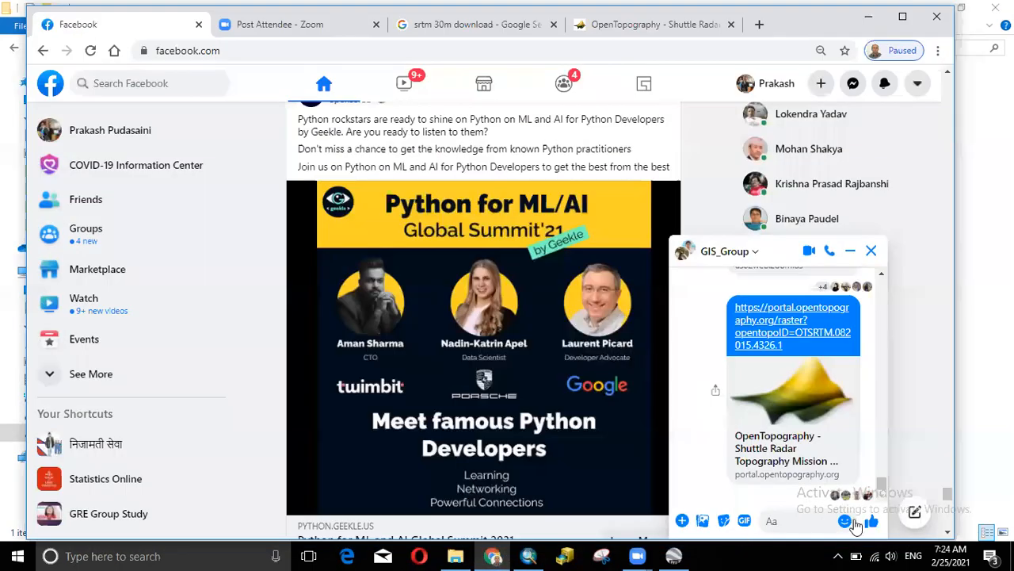
- Attach output_srtm.tif from MOPID_GIS_TRAIN\Proj6_class and send it to the GIS_Group chat
left_click(681, 520)
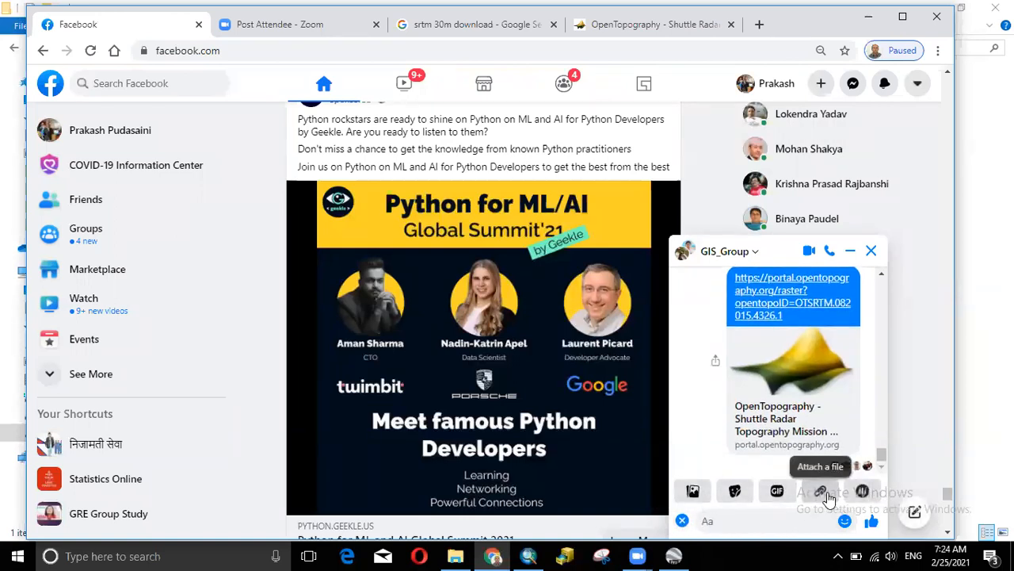
left_click(820, 491)
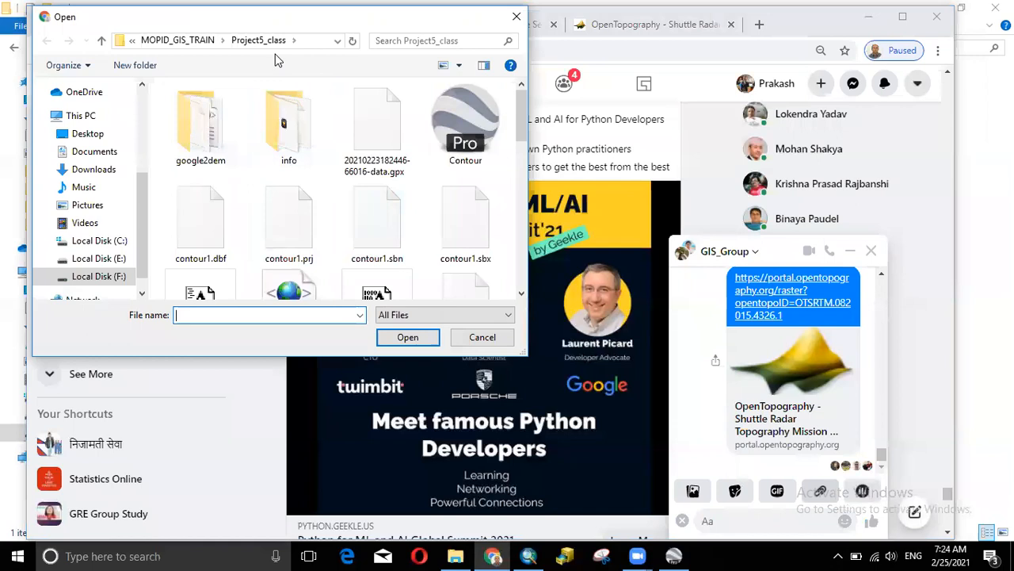
left_click(184, 40)
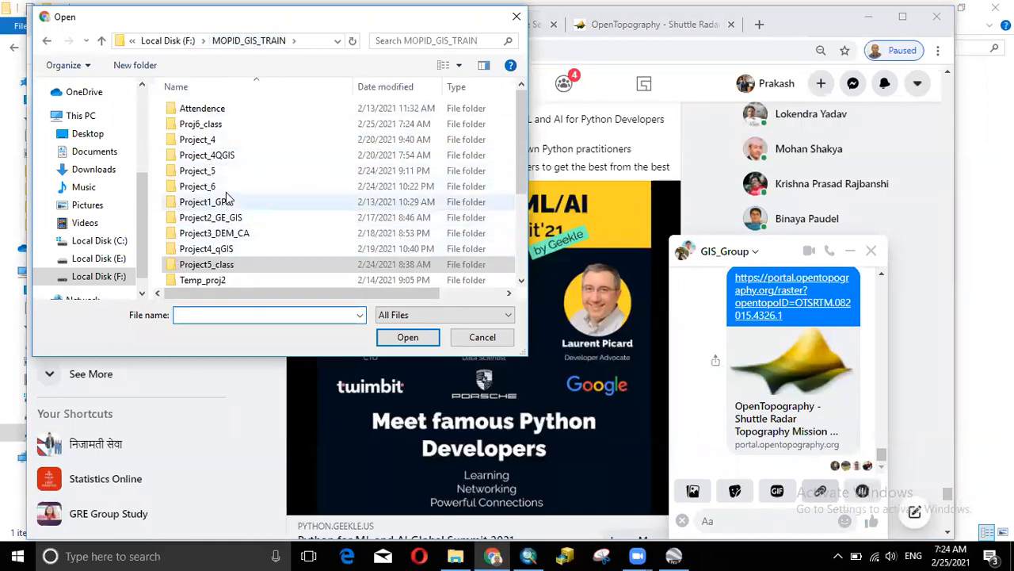
scroll(225, 176, "down", 1)
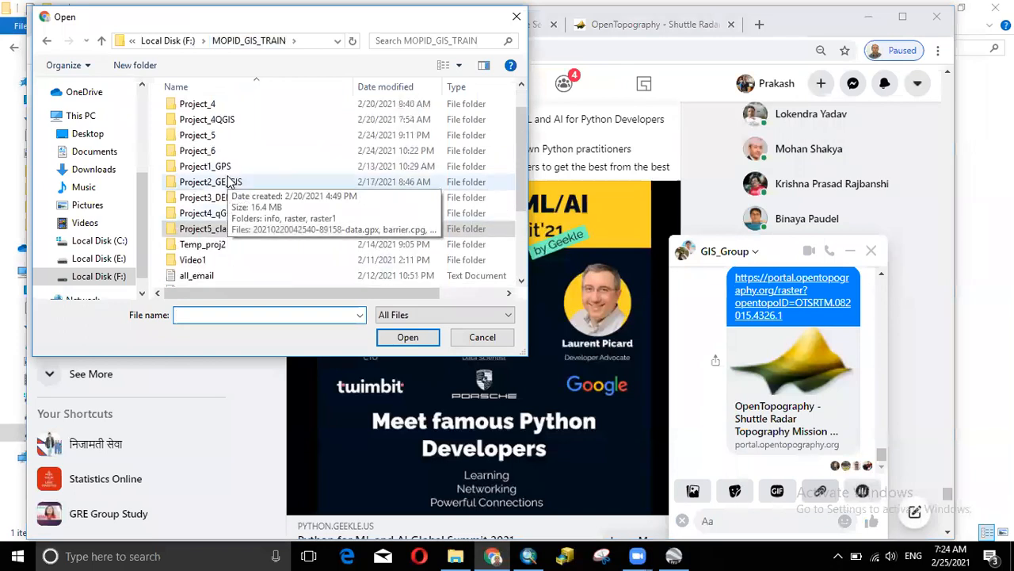
scroll(229, 182, "up", 1)
double_click(226, 125)
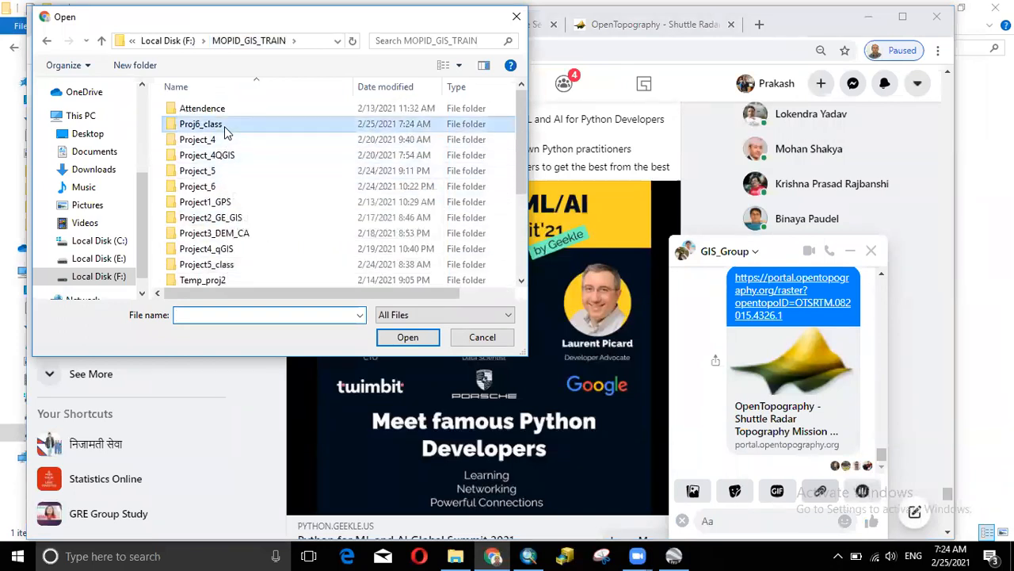
left_click(404, 337)
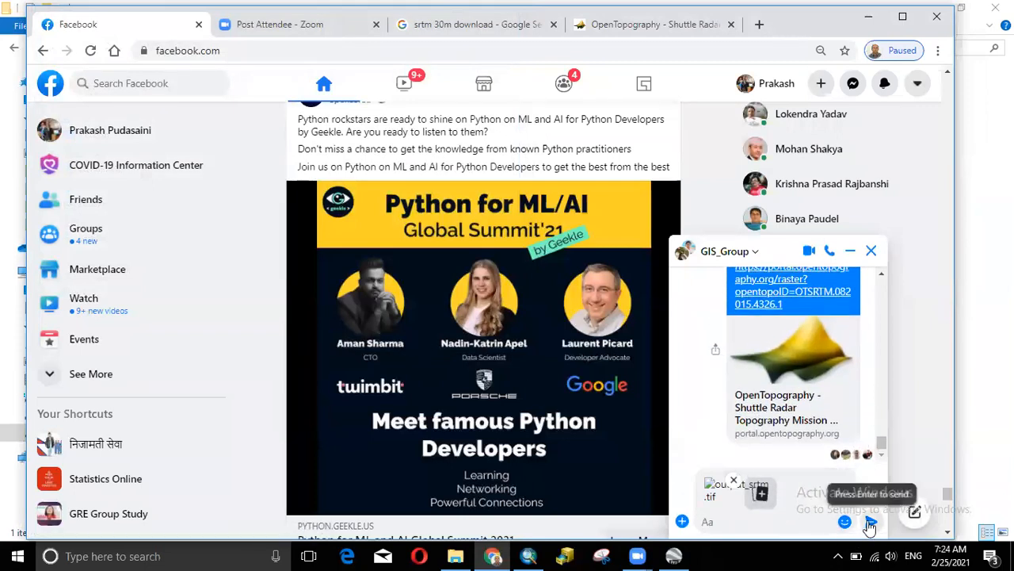
left_click(867, 526)
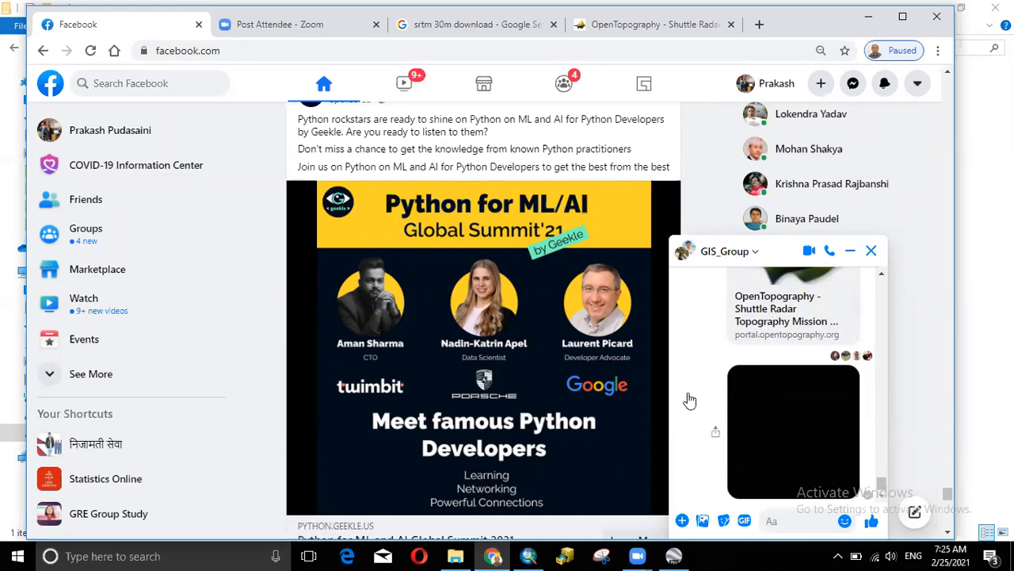
key("alt+Tab")
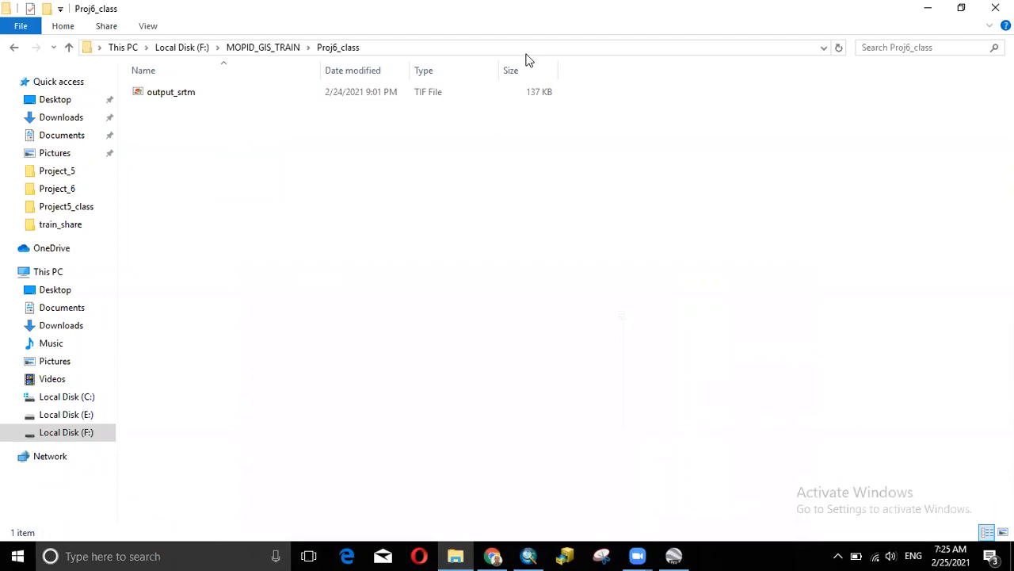
- Look over the ASTGTMV003_N28E081 archives in Downloads, then minimize File Explorer
key("alt+Tab")
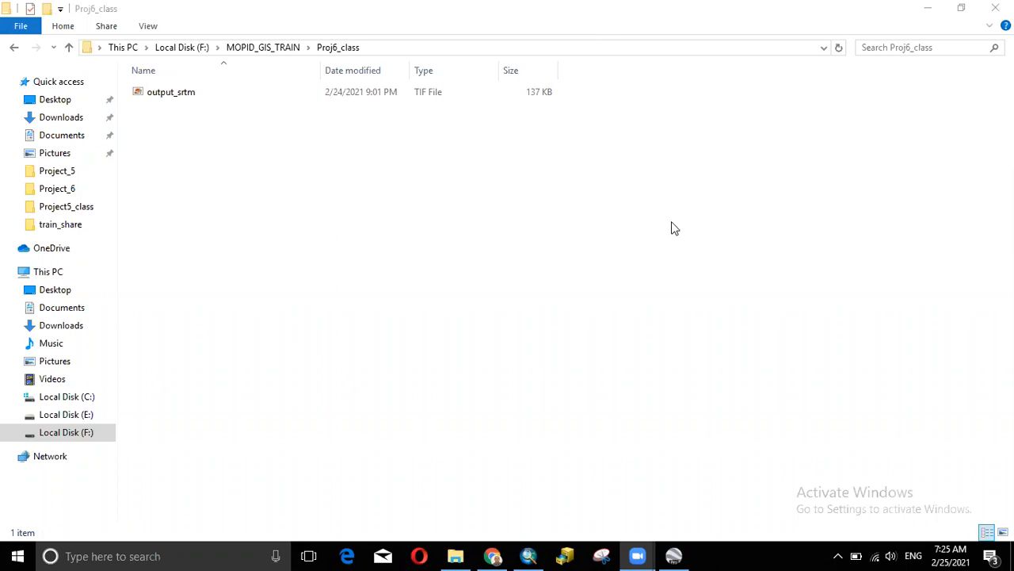
left_click(230, 128)
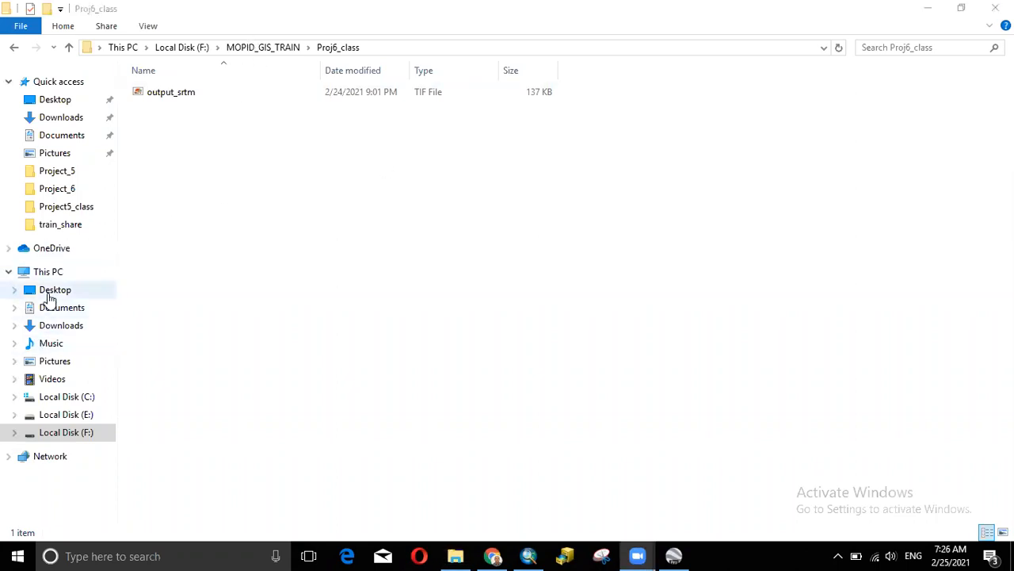
left_click(64, 328)
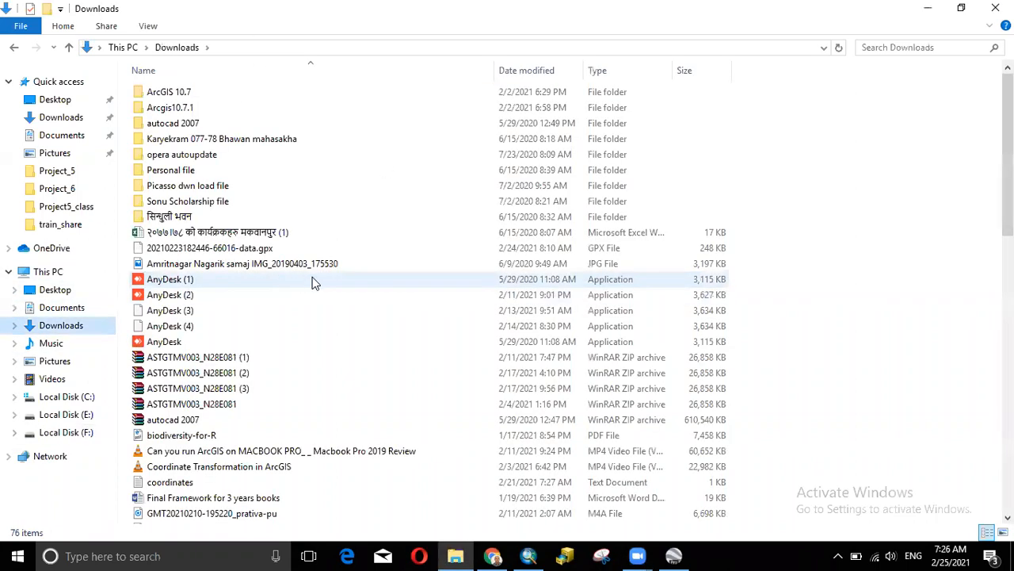
left_click(224, 358)
right_click(224, 361)
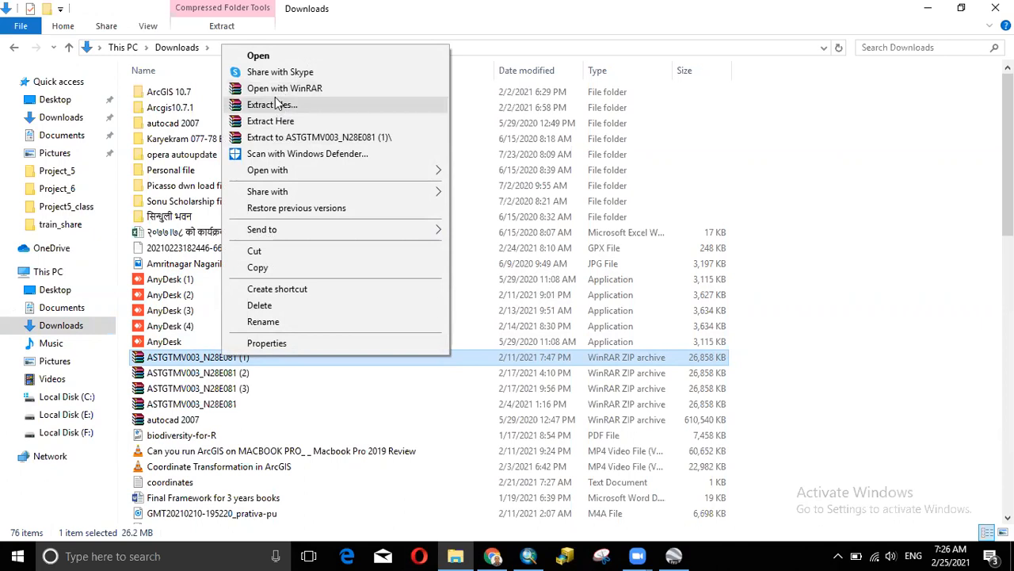
left_click(819, 154)
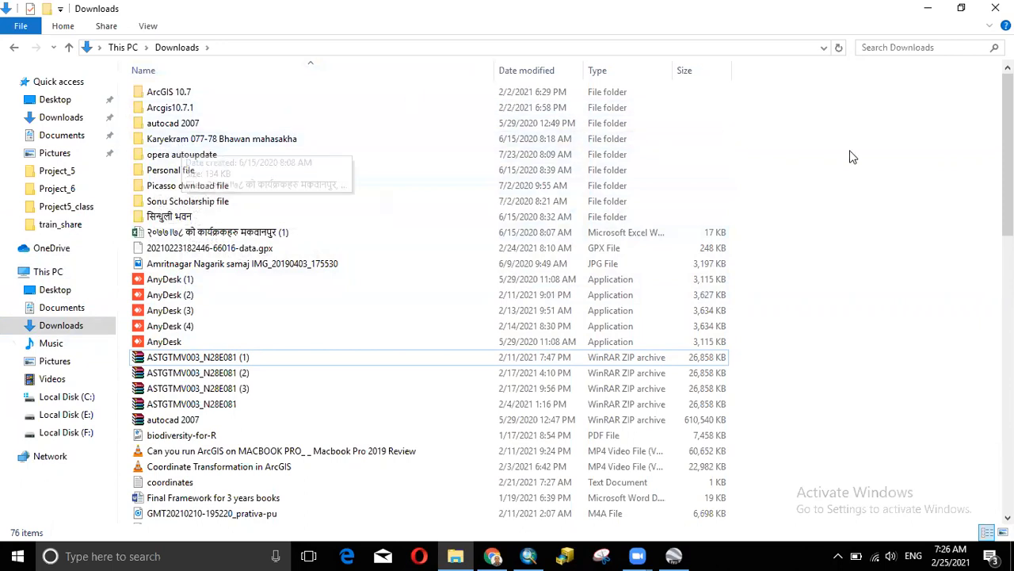
left_click(928, 8)
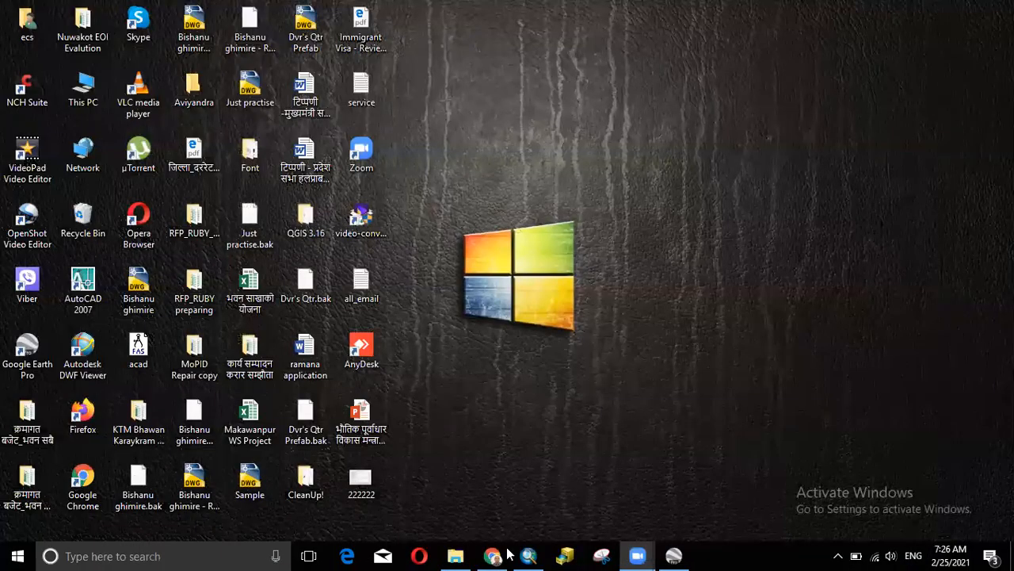
- Bring up ArcMap's Save As dialog and browse to MOPID_GIS_TRAIN\Proj6_class
mouse_move(528, 556)
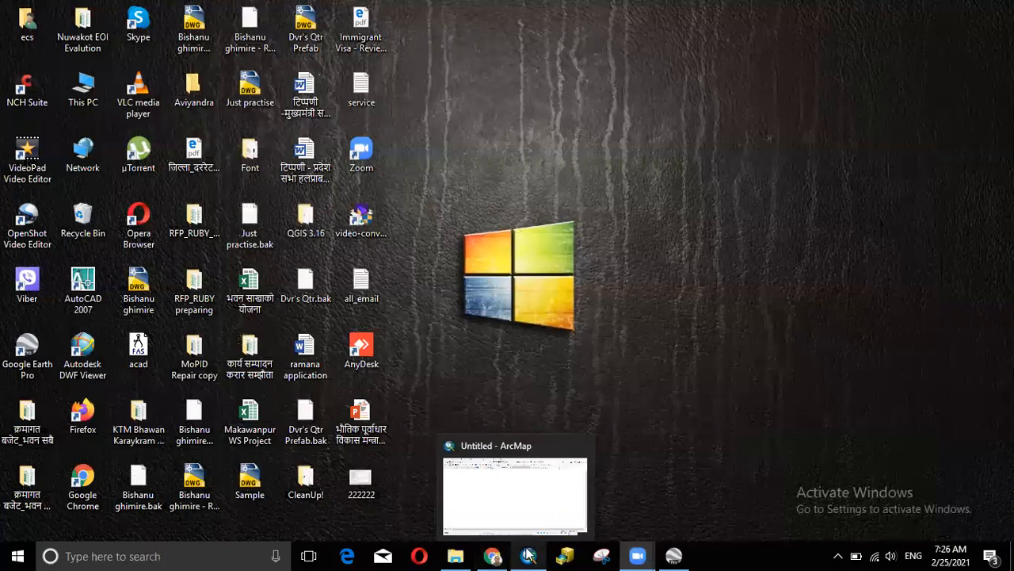
left_click(535, 491)
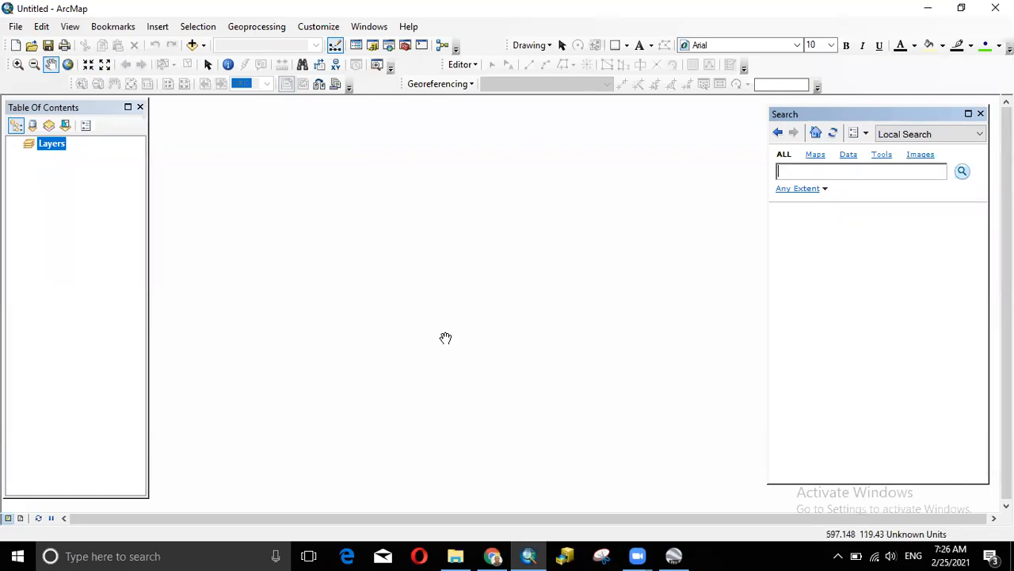
left_click(16, 26)
left_click(52, 95)
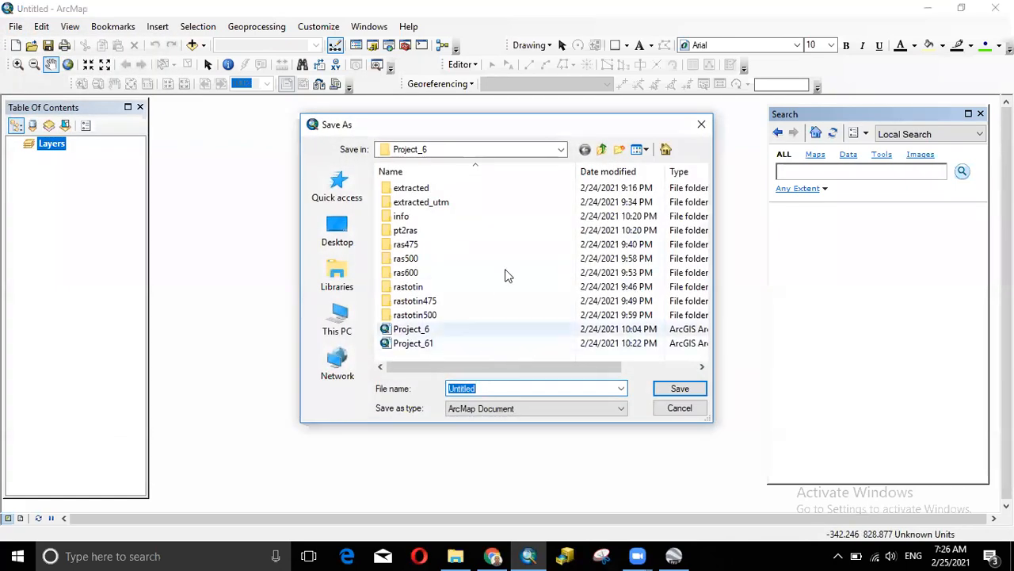
left_click(602, 149)
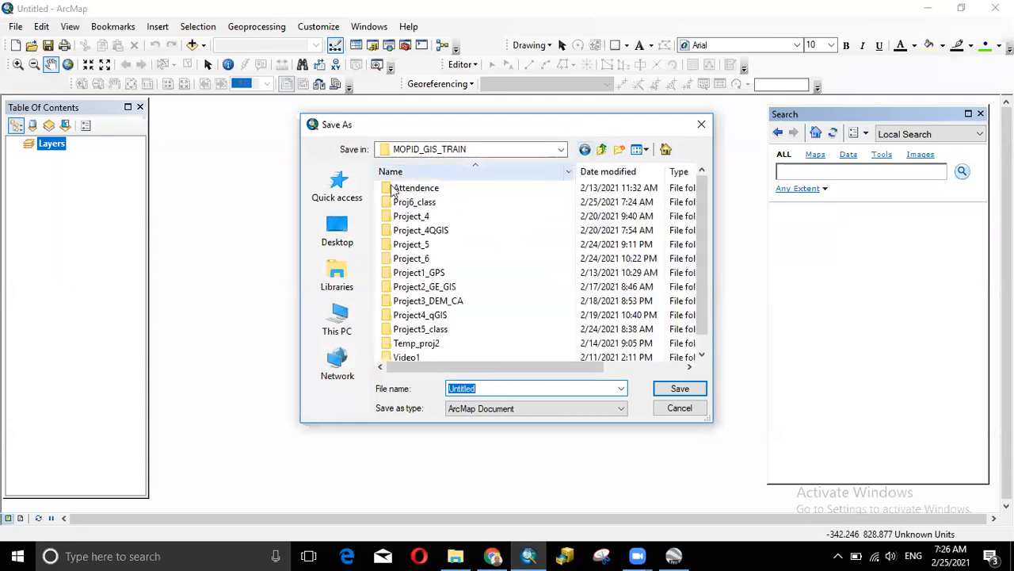
double_click(428, 260)
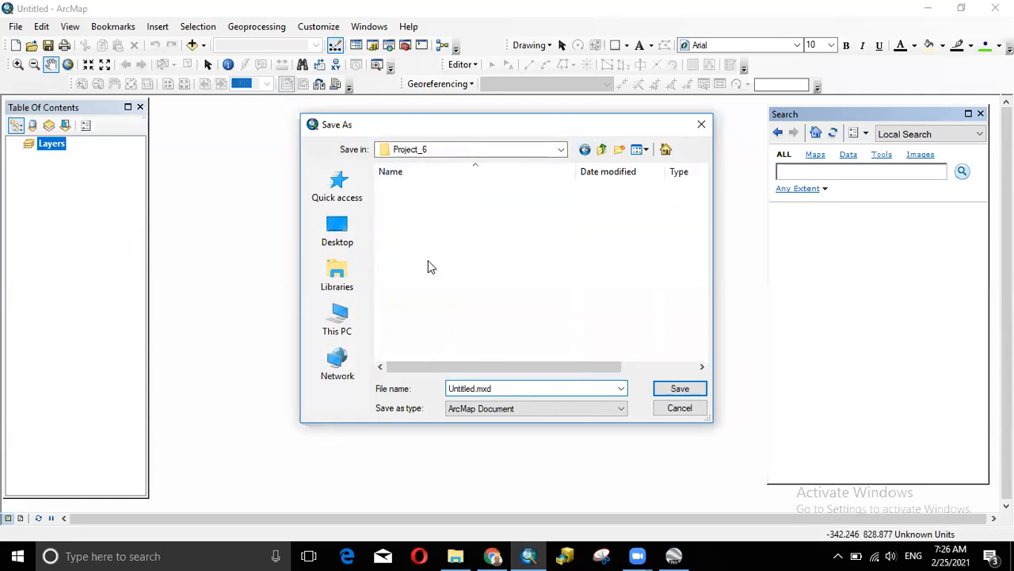
left_click(602, 149)
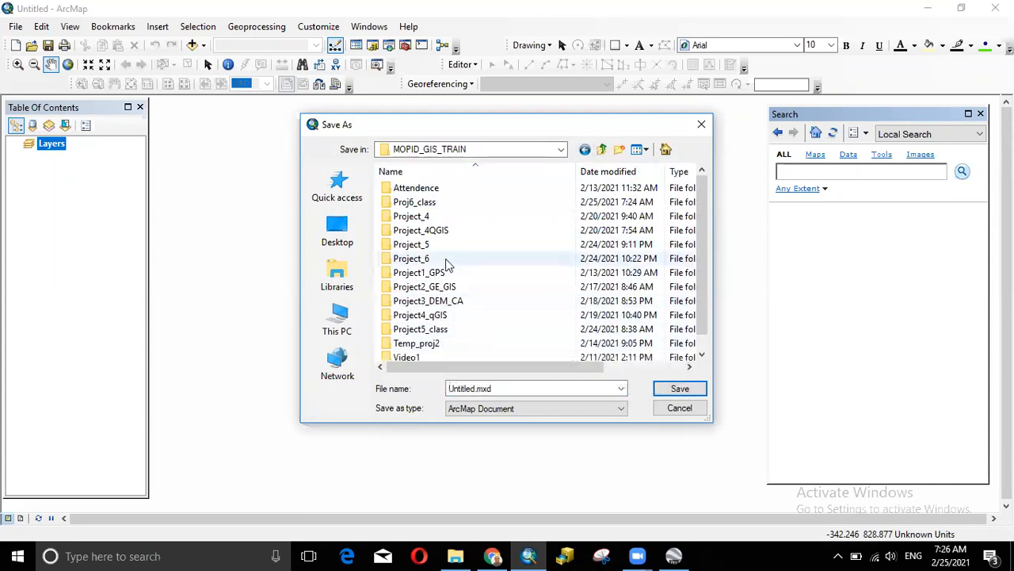
double_click(438, 203)
double_click(473, 388)
- Name the map document proj6_class and save it there as proj6_class.mxd
left_click(473, 388)
left_click_drag(475, 388, 428, 385)
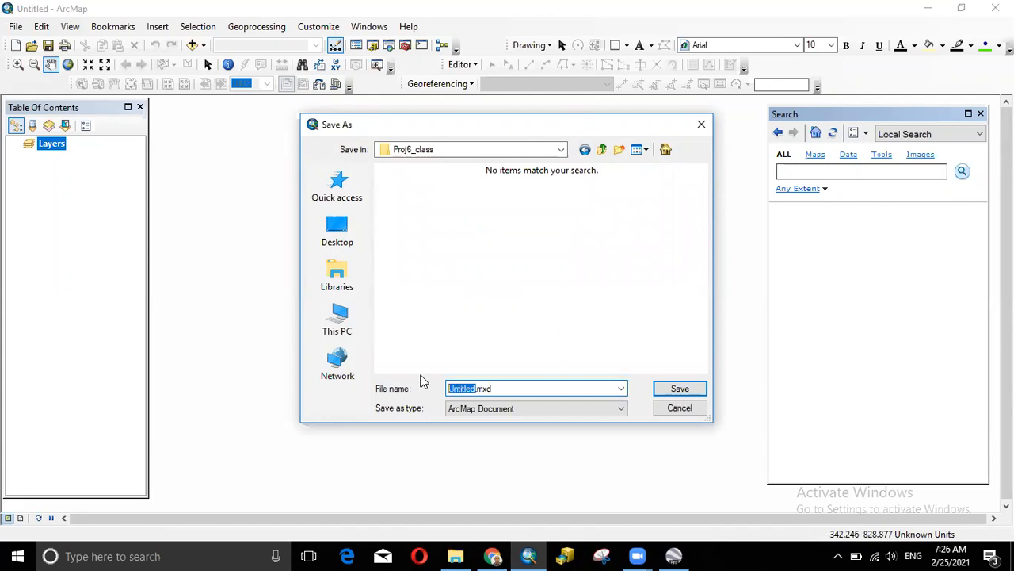
type("proj6")
key("BackSpace")
type("6_class")
left_click(659, 387)
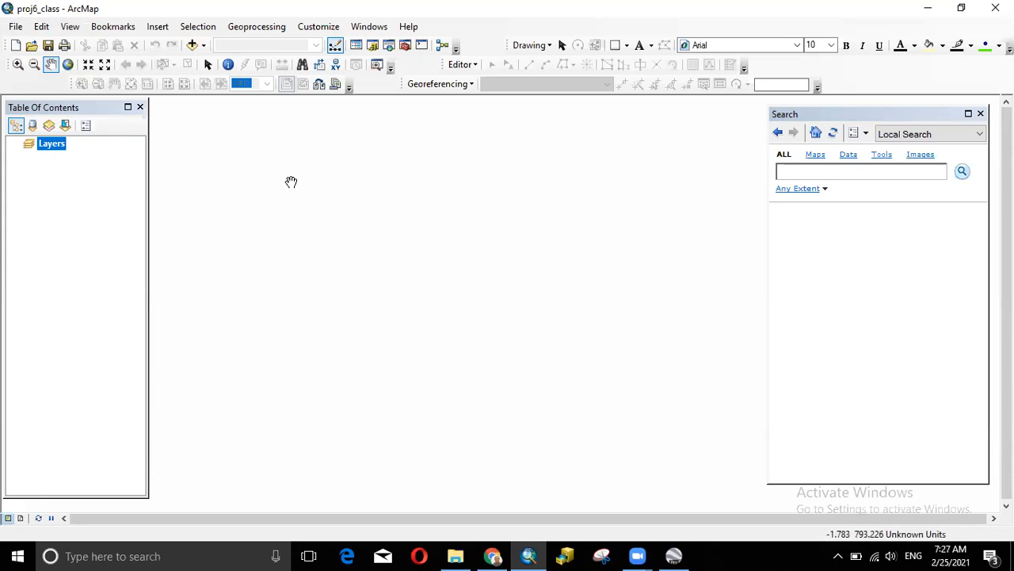
- Add output_srtm.tif from F:\MOPID_GIS_TRAIN\Proj6_class to the map with Add Data
right_click(60, 151)
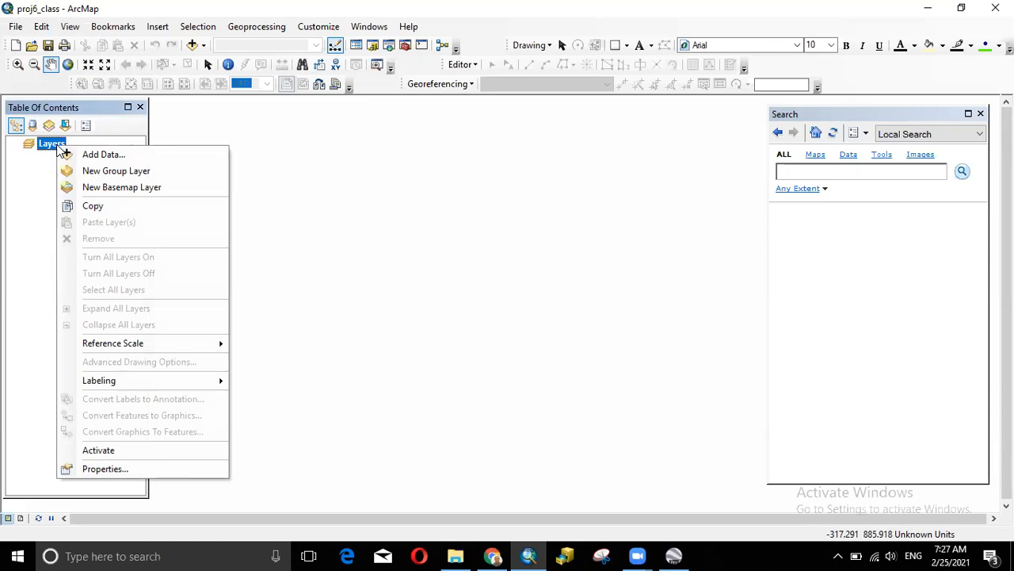
left_click(361, 187)
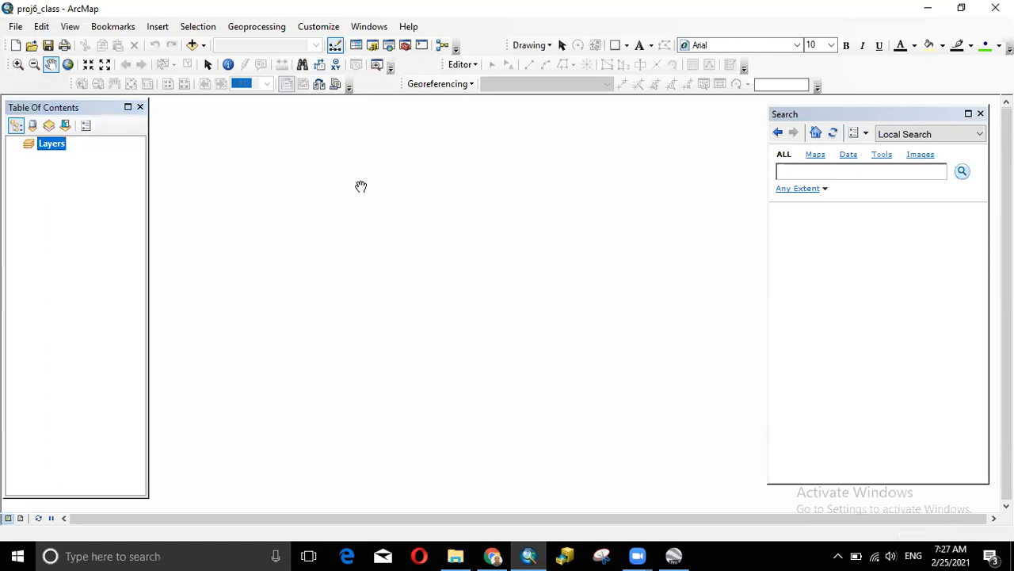
left_click(193, 46)
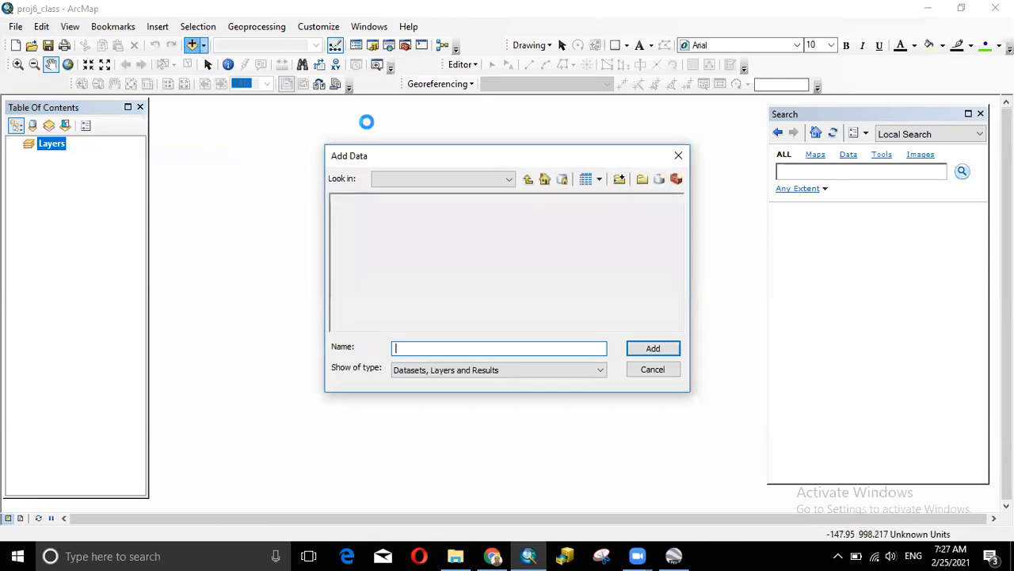
left_click(528, 181)
left_click(528, 181)
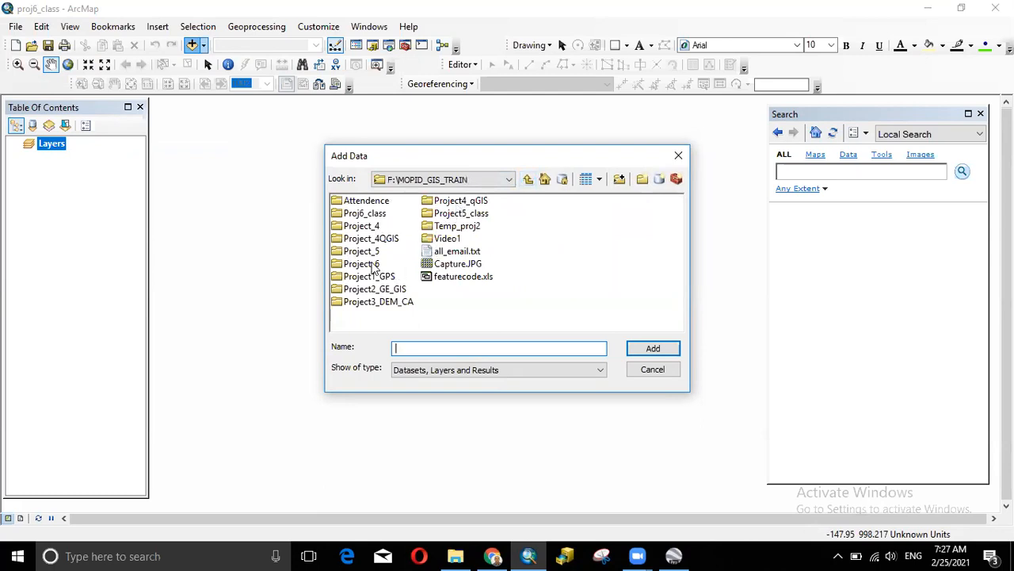
double_click(379, 215)
left_click(378, 204)
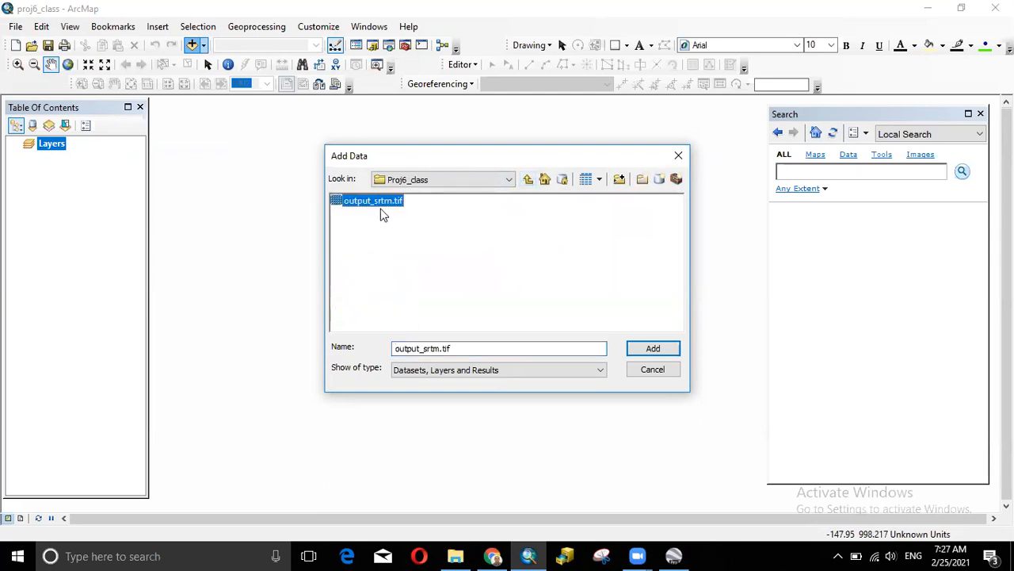
left_click(634, 353)
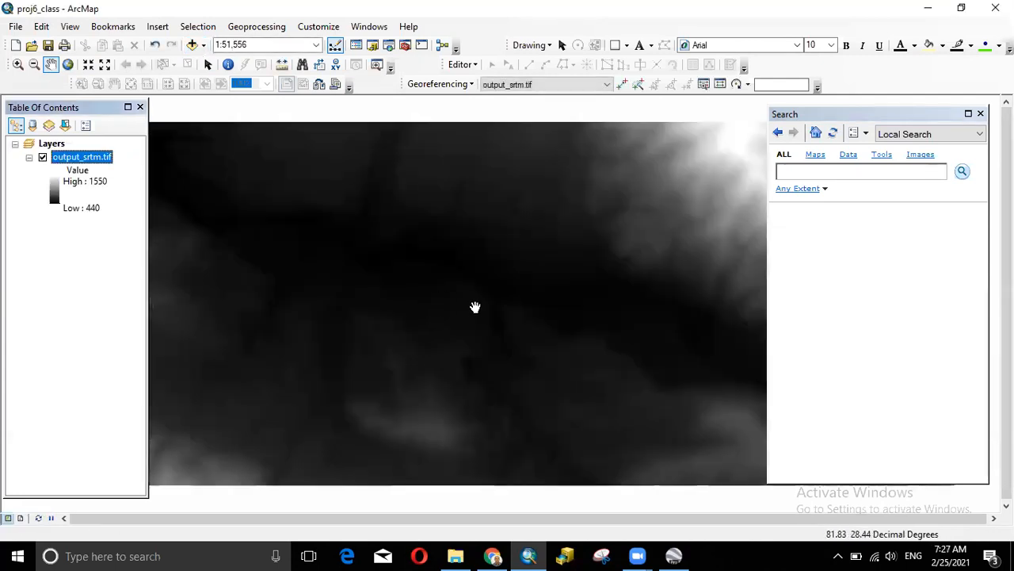
- Centre the output_srtm.tif raster in a wider map at 1:80,000, narrowing the Search pane
scroll(478, 310, "up", 2)
scroll(484, 314, "up", 2)
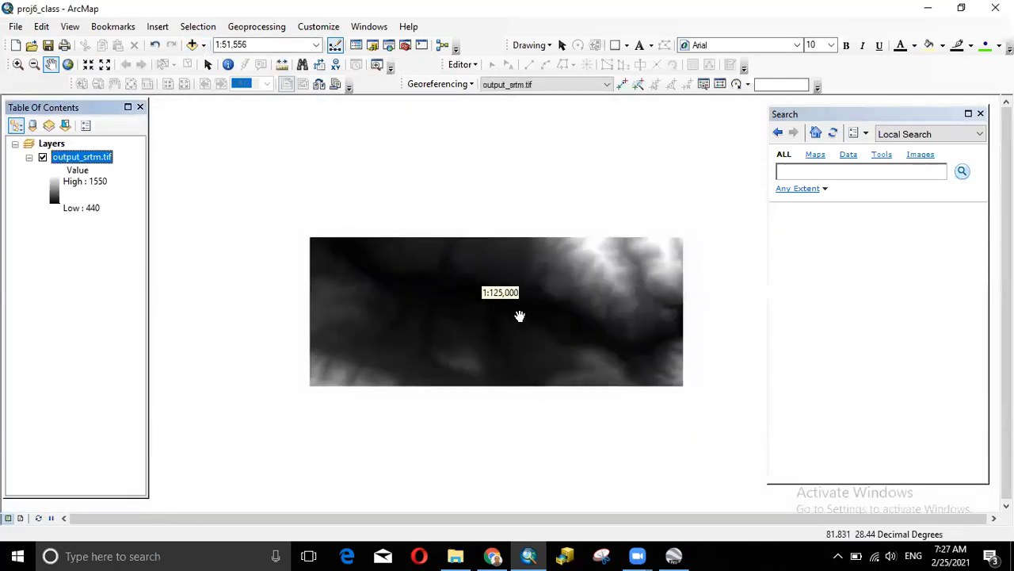
scroll(520, 317, "down", 1)
scroll(520, 317, "up", 1)
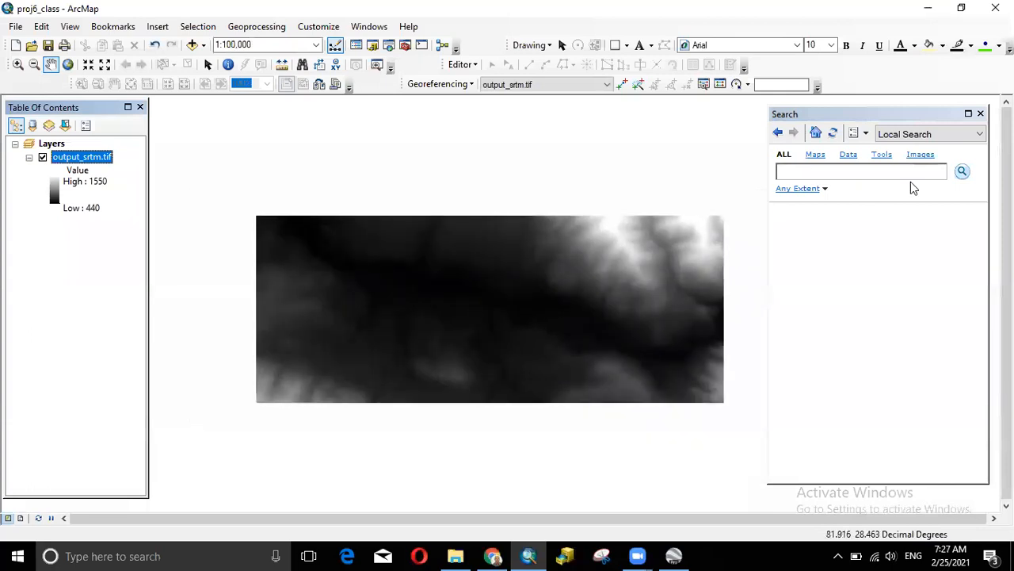
left_click(766, 200)
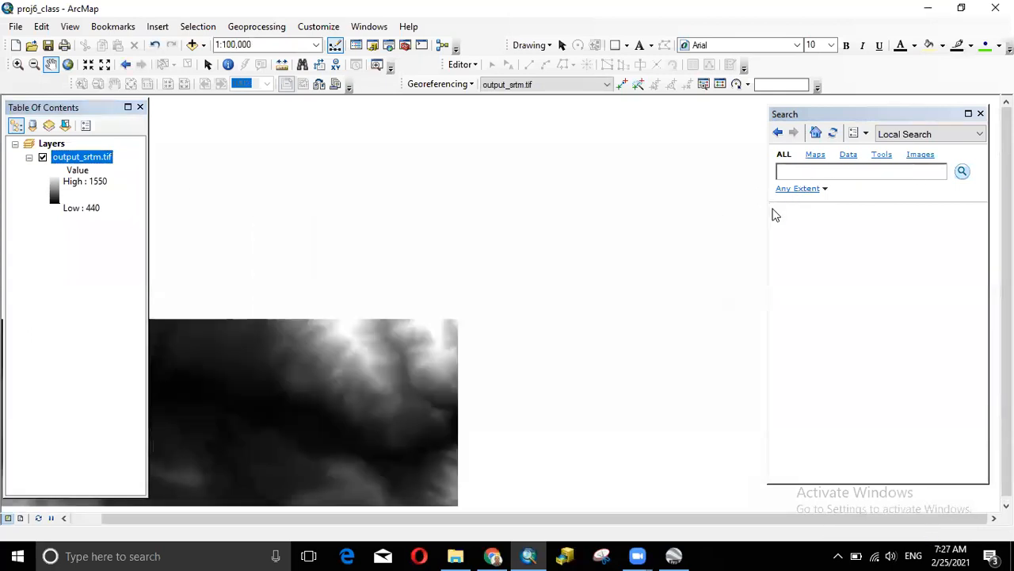
left_click_drag(767, 208, 821, 207)
left_click_drag(353, 355, 602, 240)
scroll(526, 275, "down", 1)
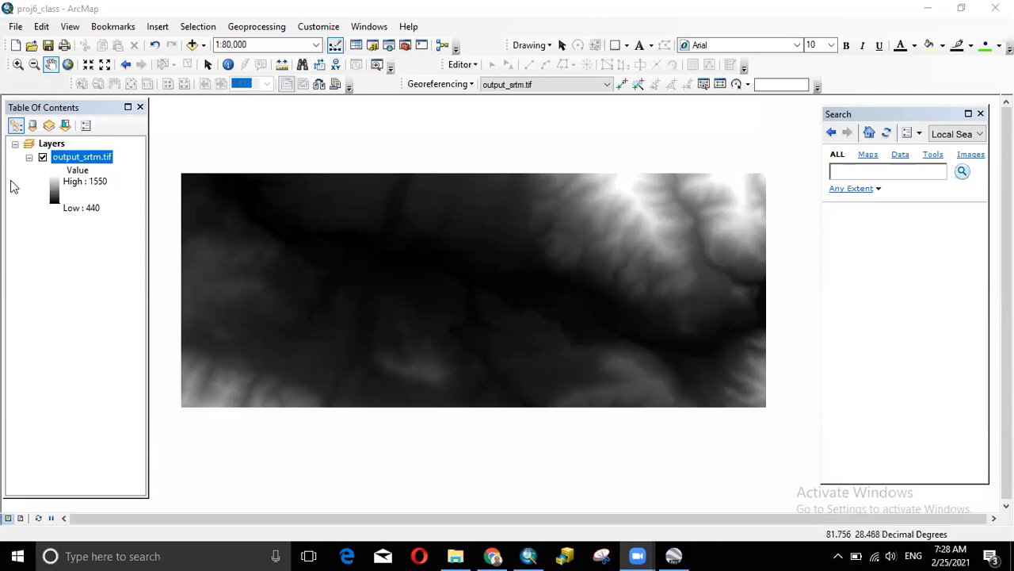
- Toggle output_srtm.tif off and on, then zoom the map to its full extent
left_click_drag(589, 280, 607, 264)
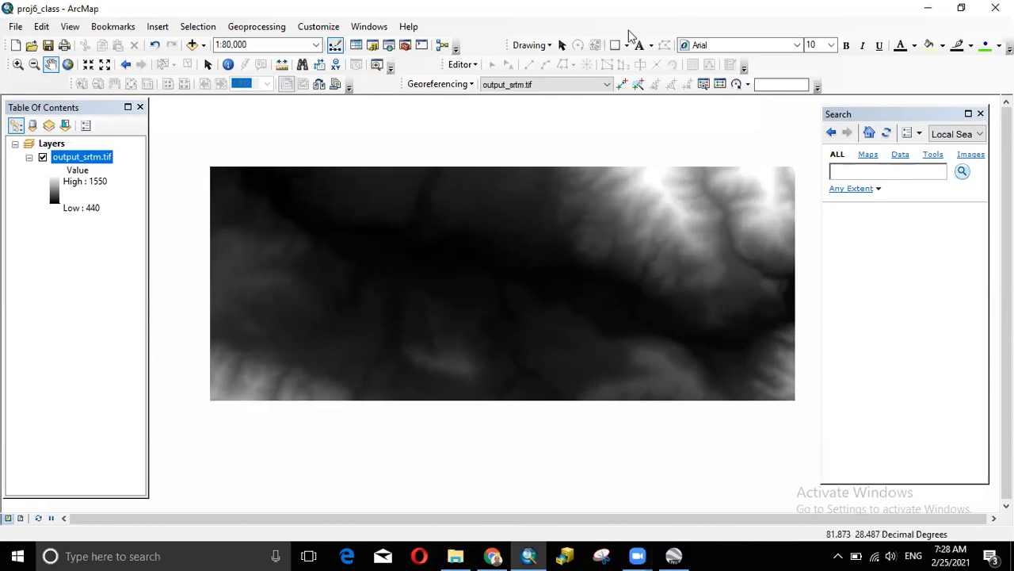
left_click(523, 27)
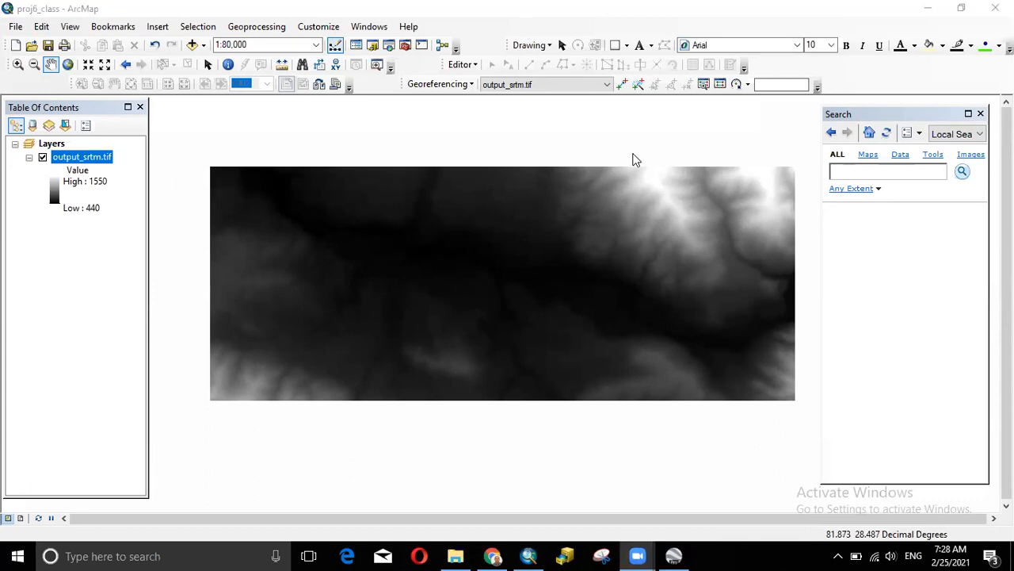
left_click(43, 157)
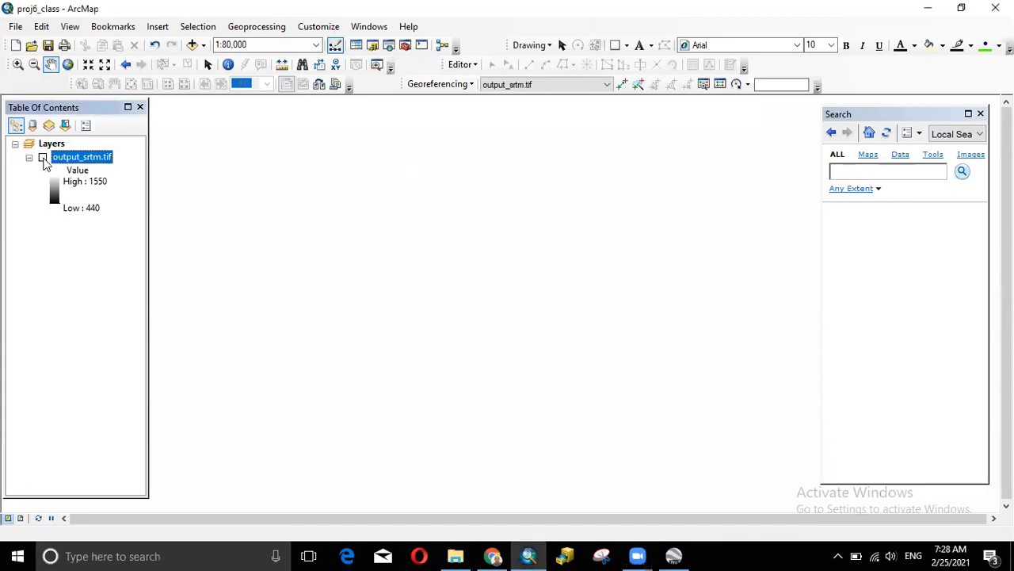
left_click(42, 158)
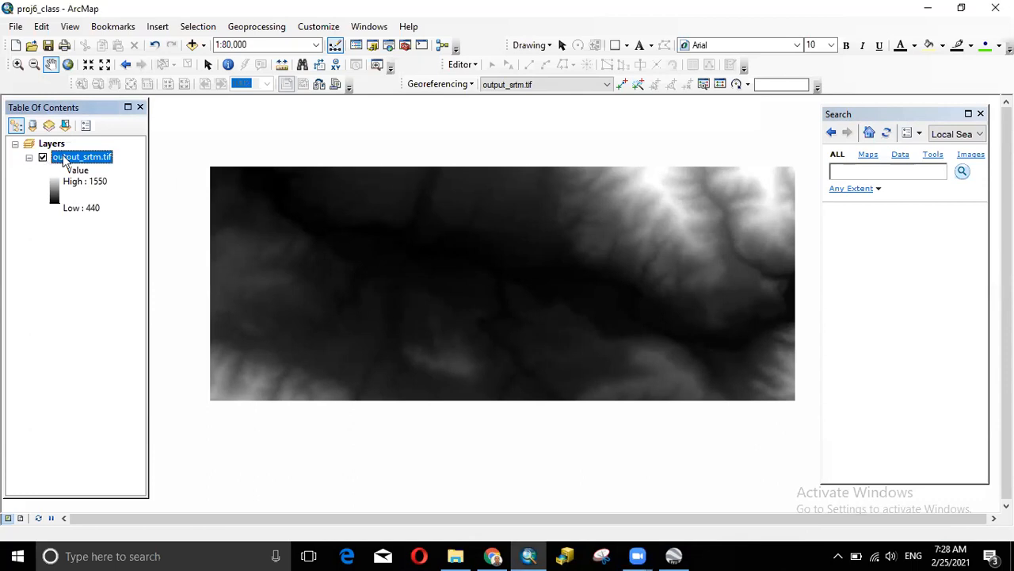
right_click(73, 159)
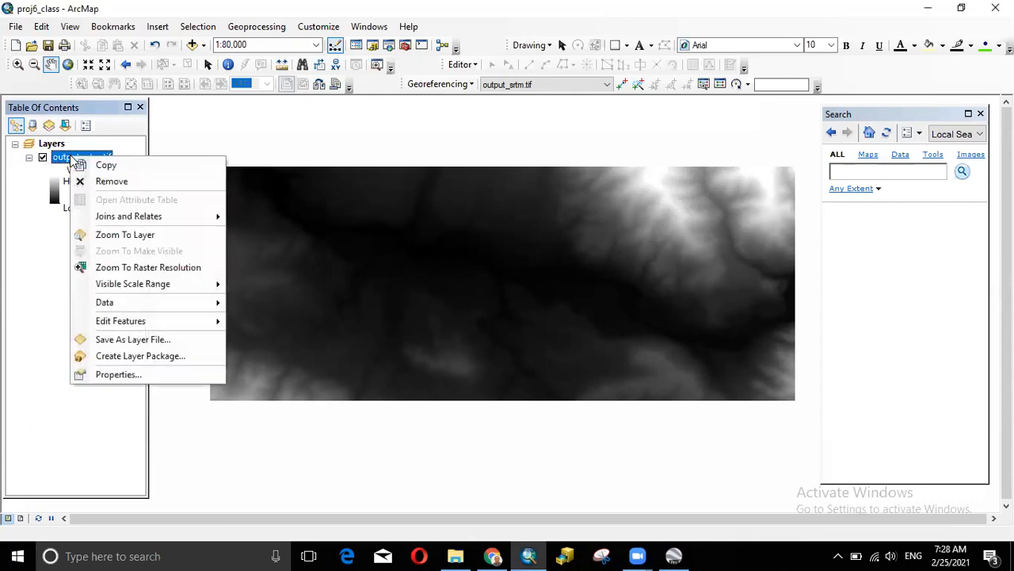
left_click(117, 236)
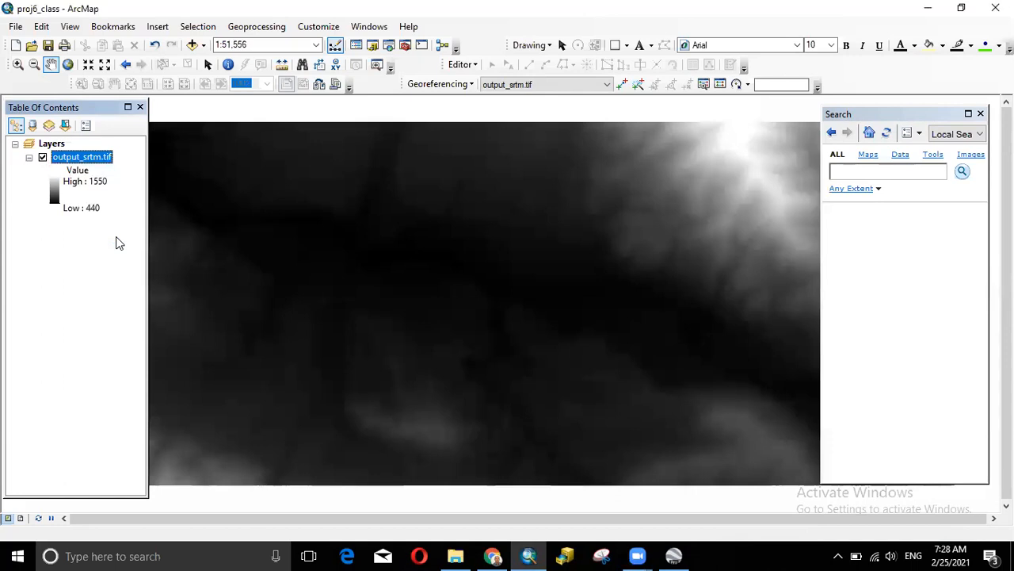
- Dismiss the output_srtm.tif layer menu and bring the Facebook browser window to the front
right_click(97, 158)
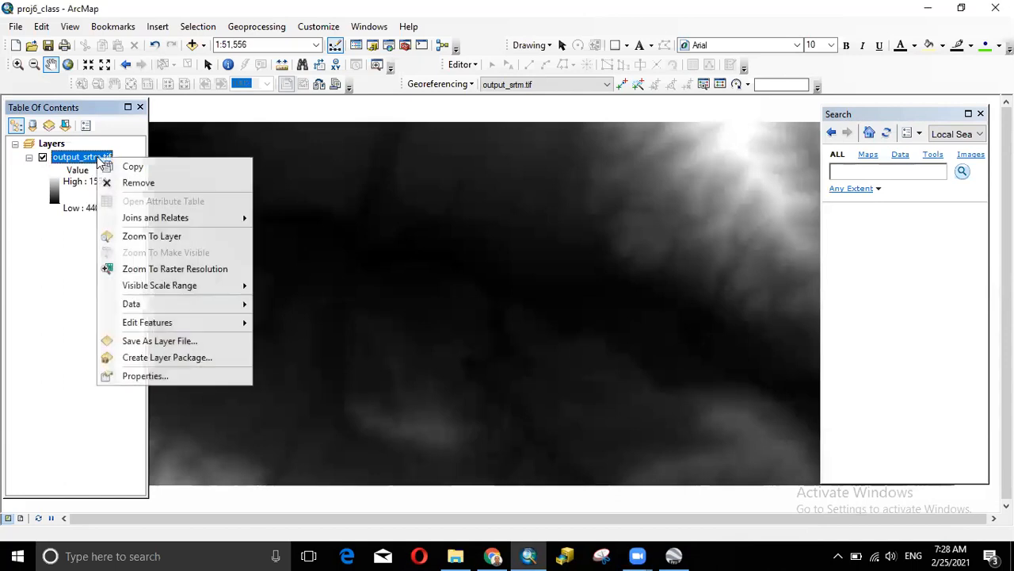
left_click(596, 28)
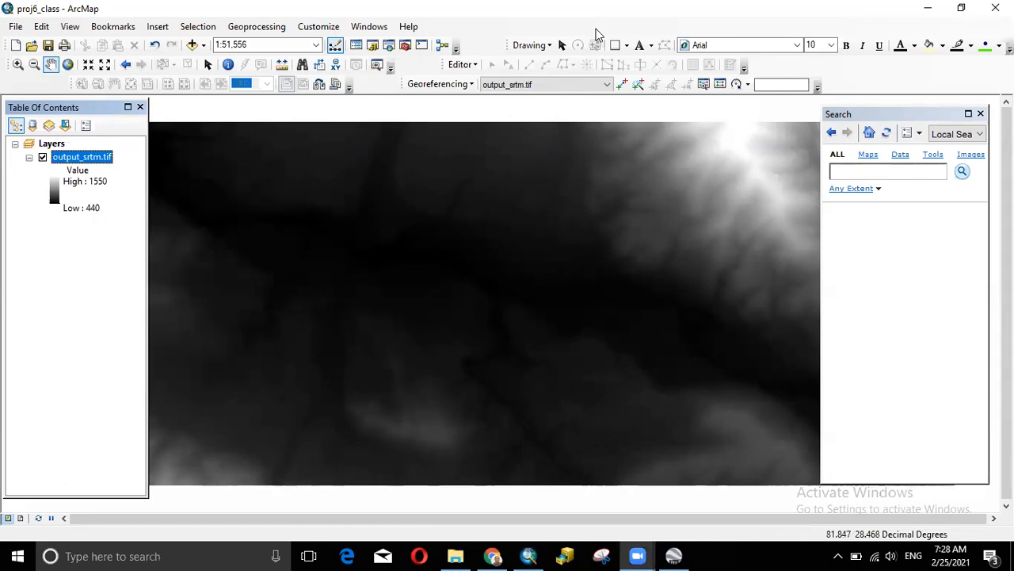
right_click(67, 157)
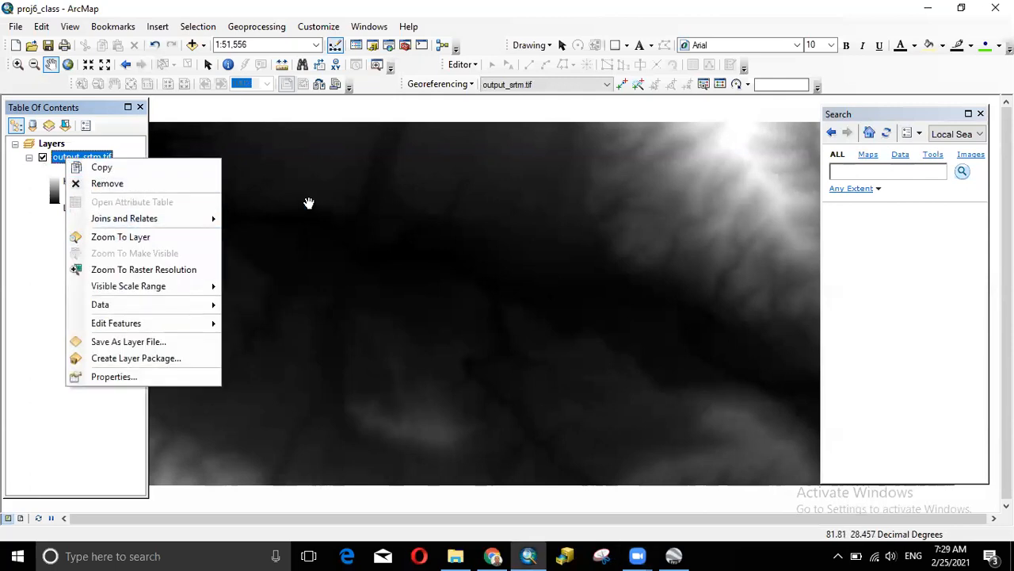
left_click(658, 163)
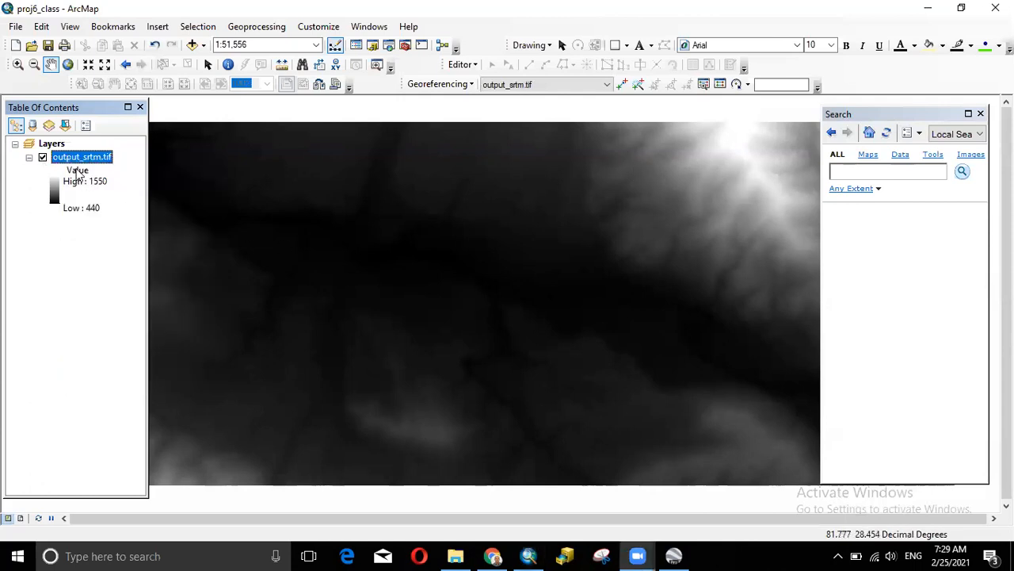
left_click(503, 554)
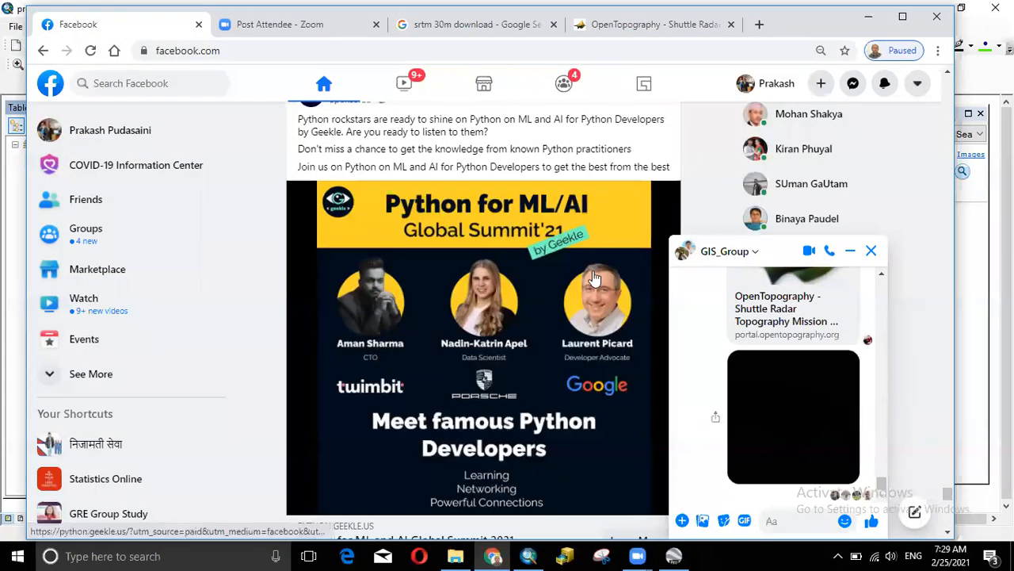
- Attach the output_srtm file and send it to the GIS_Group chat
left_click(868, 18)
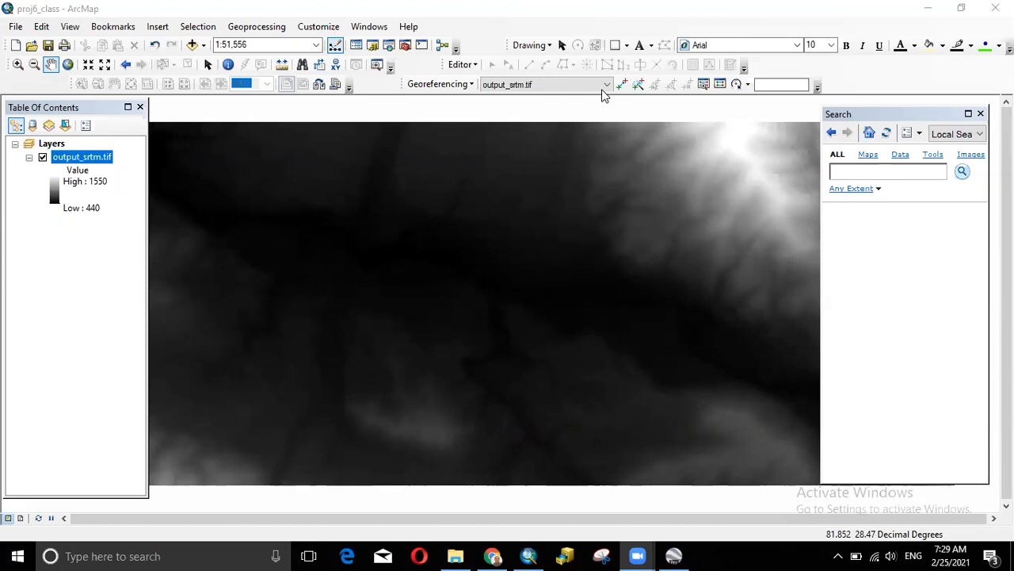
left_click(492, 555)
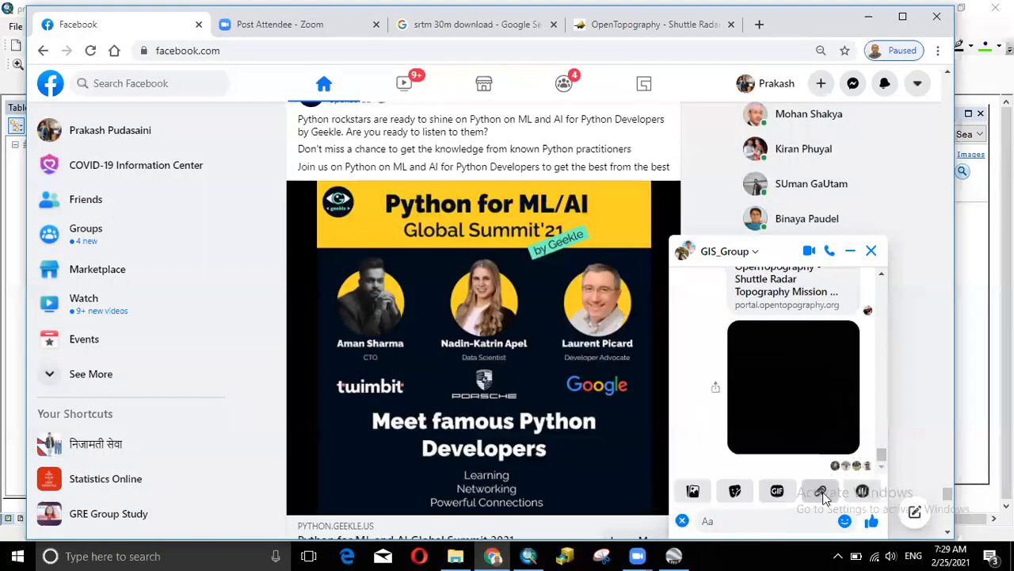
left_click(821, 490)
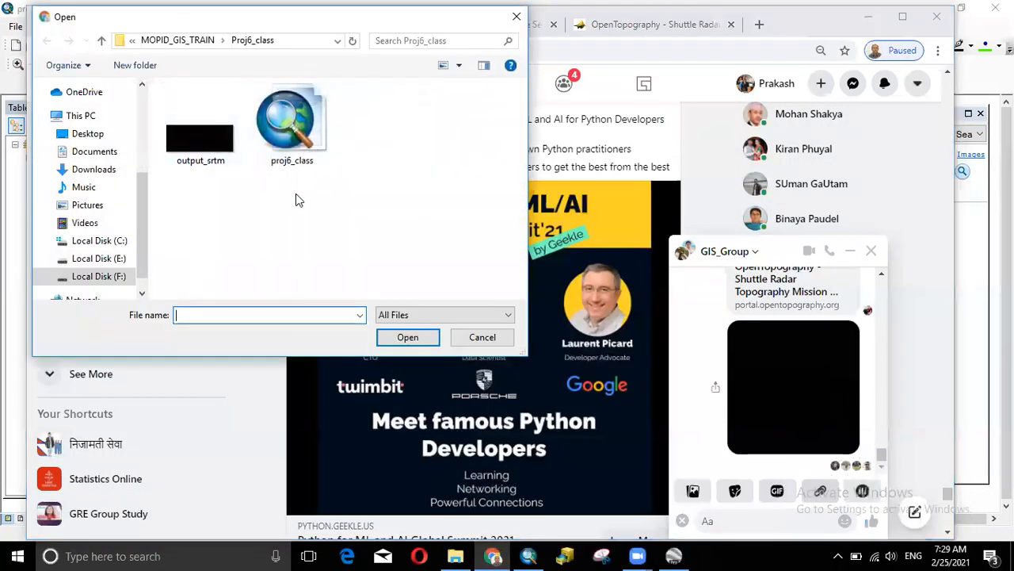
left_click(199, 142)
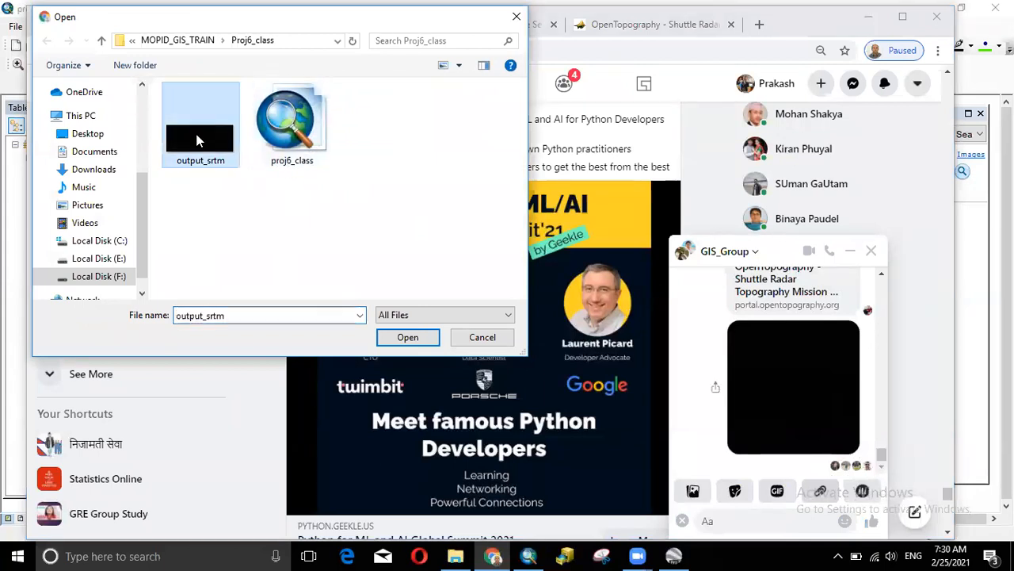
left_click(405, 338)
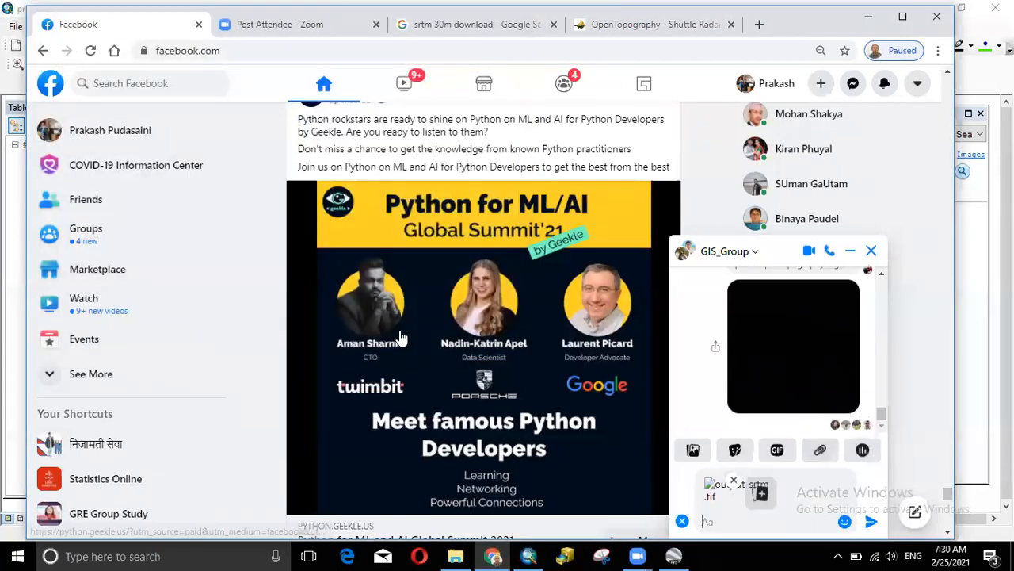
left_click(872, 525)
left_click(873, 524)
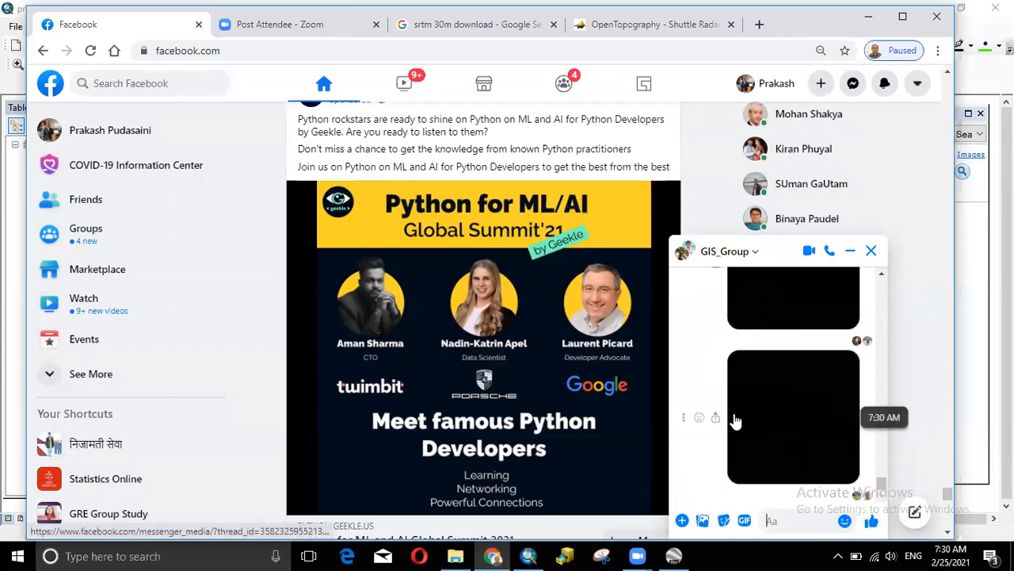
- Preview the sent image full-size, close it, and open the message's options
left_click(802, 409)
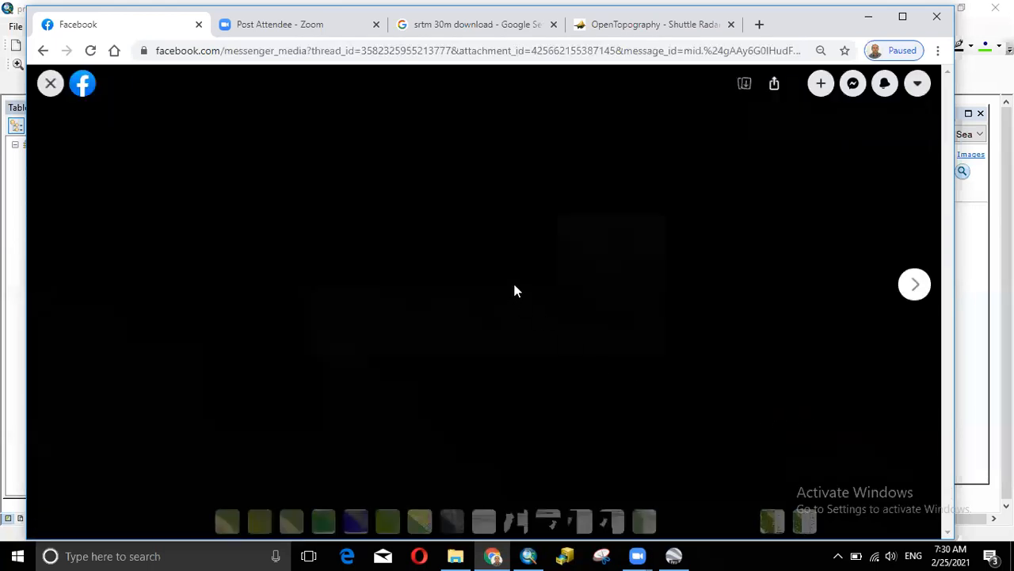
left_click(50, 83)
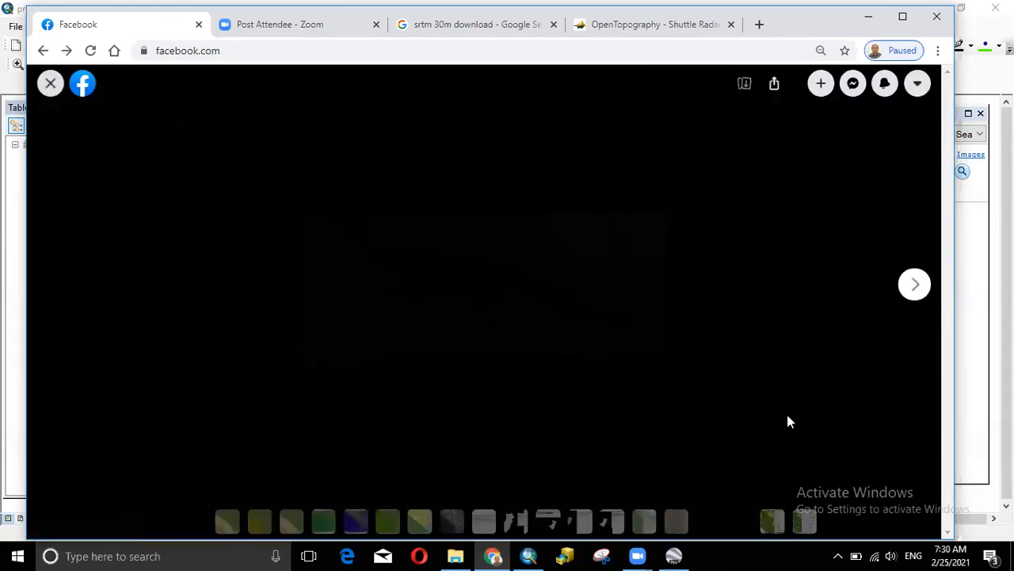
left_click(50, 84)
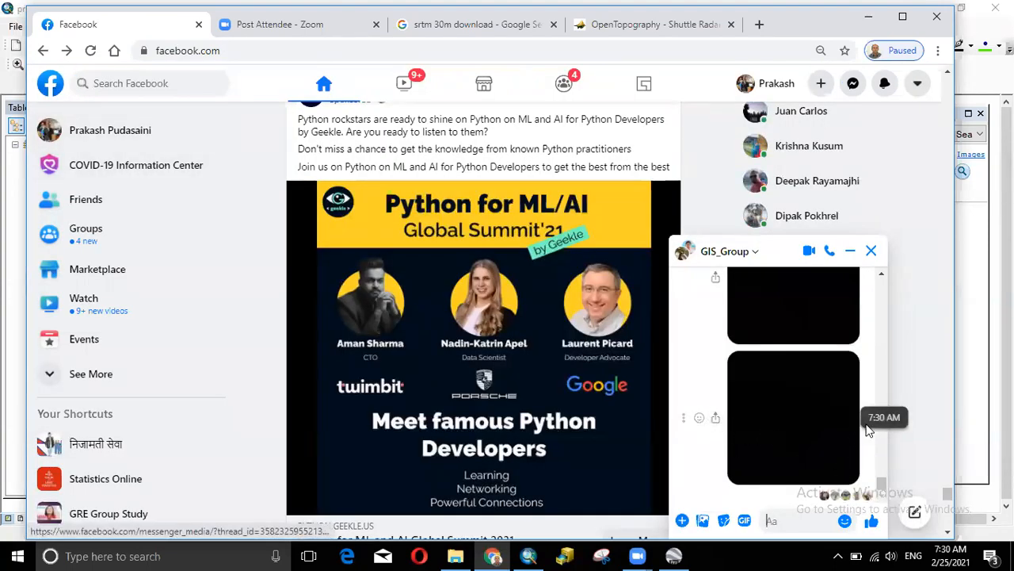
left_click(684, 420)
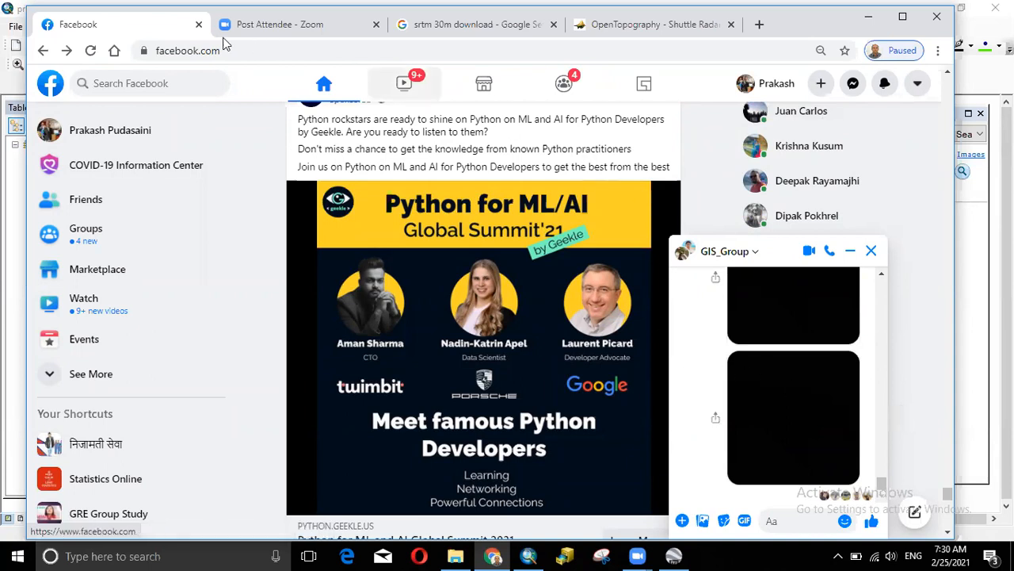
- Return to ArcMap and zoom out until the whole raster fits at 1:80,000
left_click(869, 16)
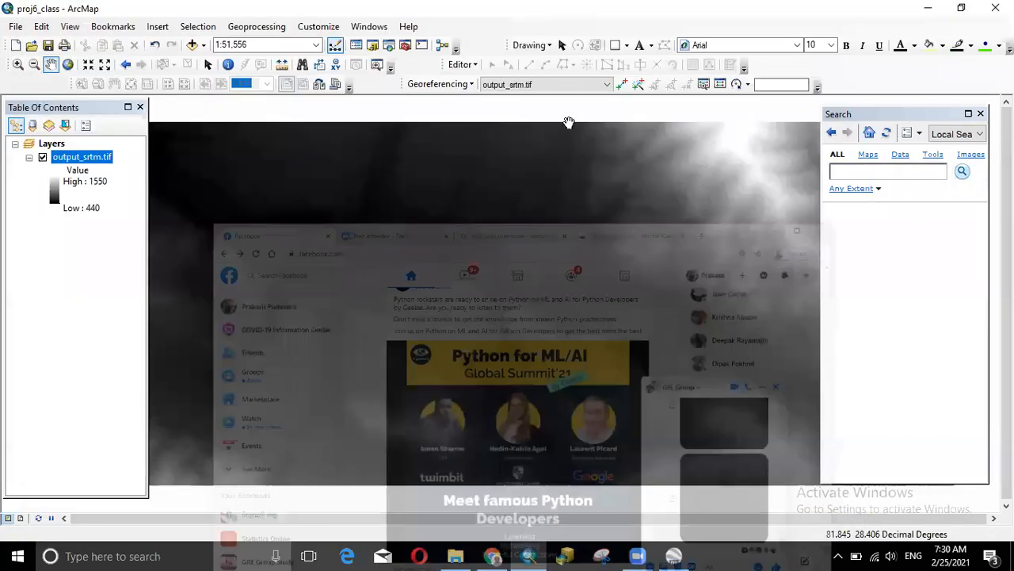
scroll(498, 186, "up", 1)
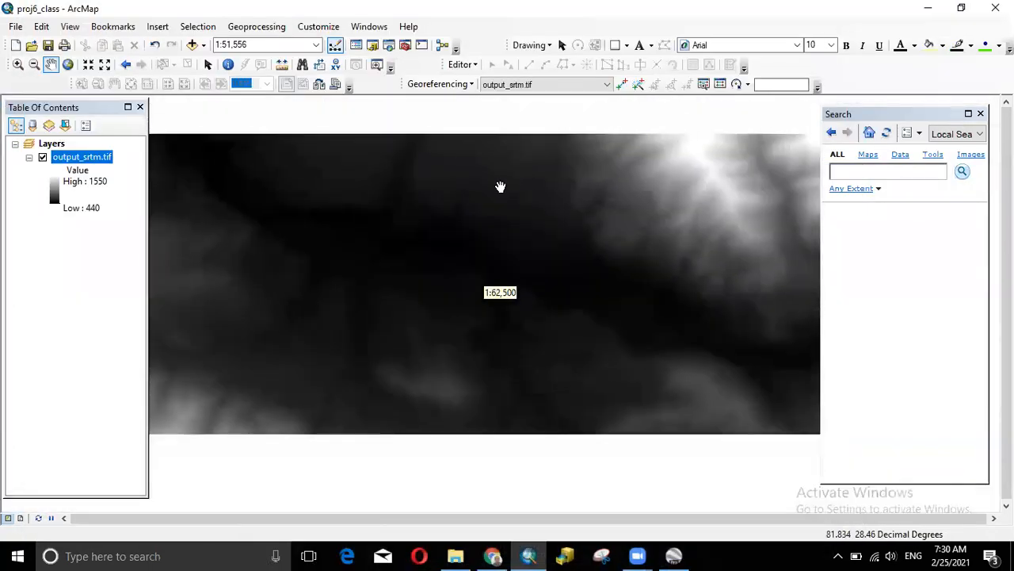
scroll(500, 188, "up", 1)
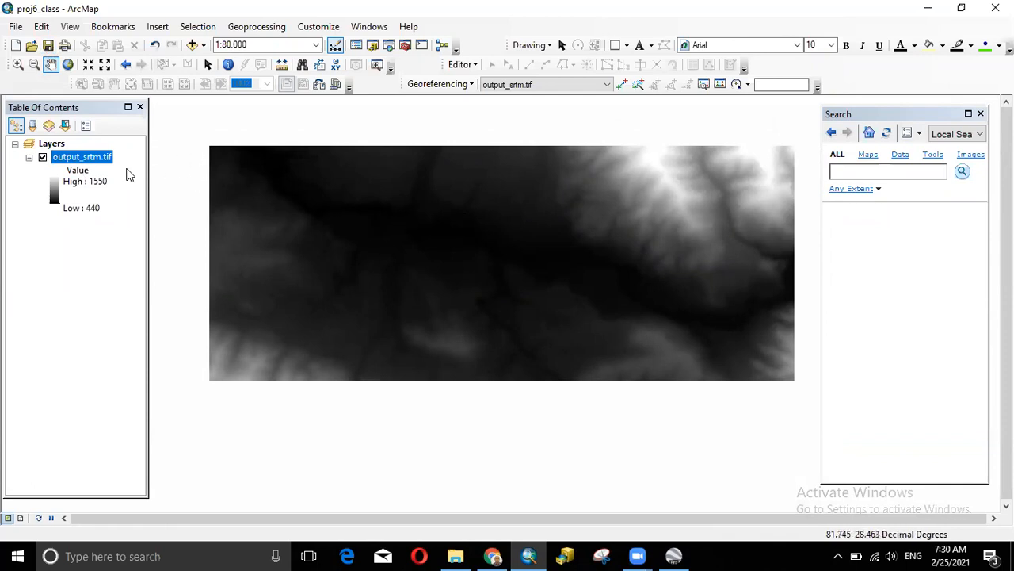
- Review the Layers data frame's extent and coordinate system, then close Data Frame Properties
right_click(44, 144)
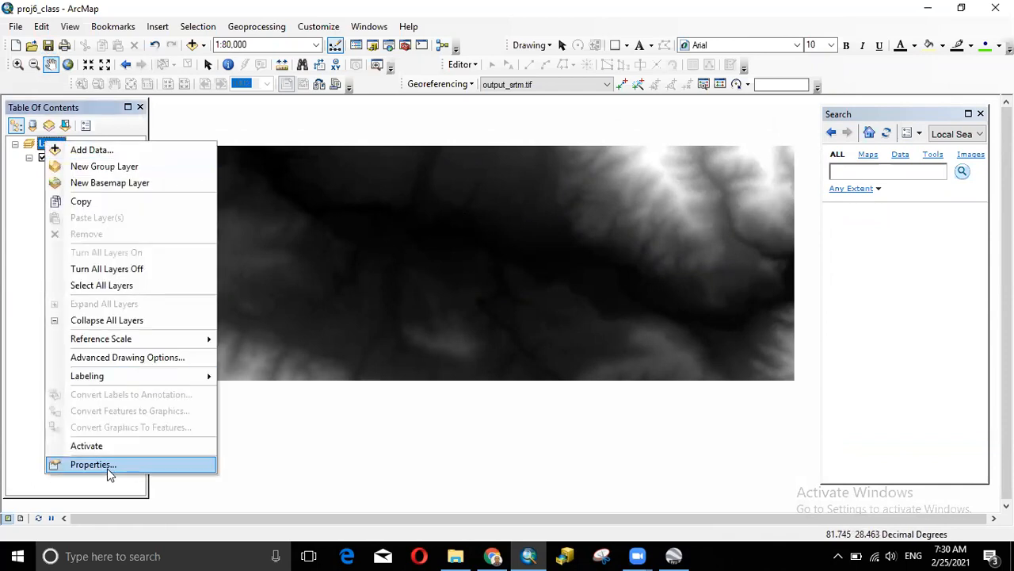
left_click(107, 465)
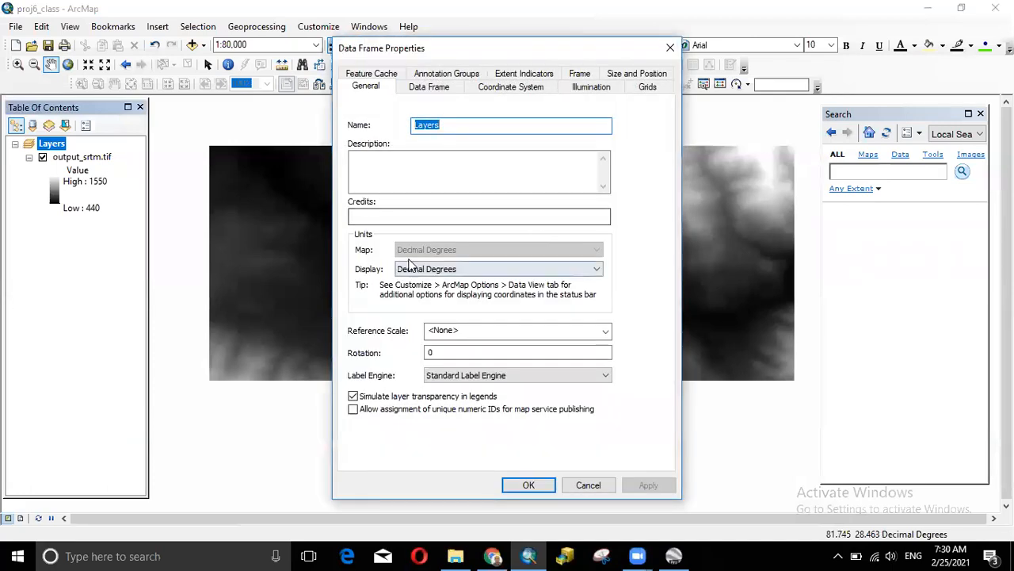
left_click(428, 85)
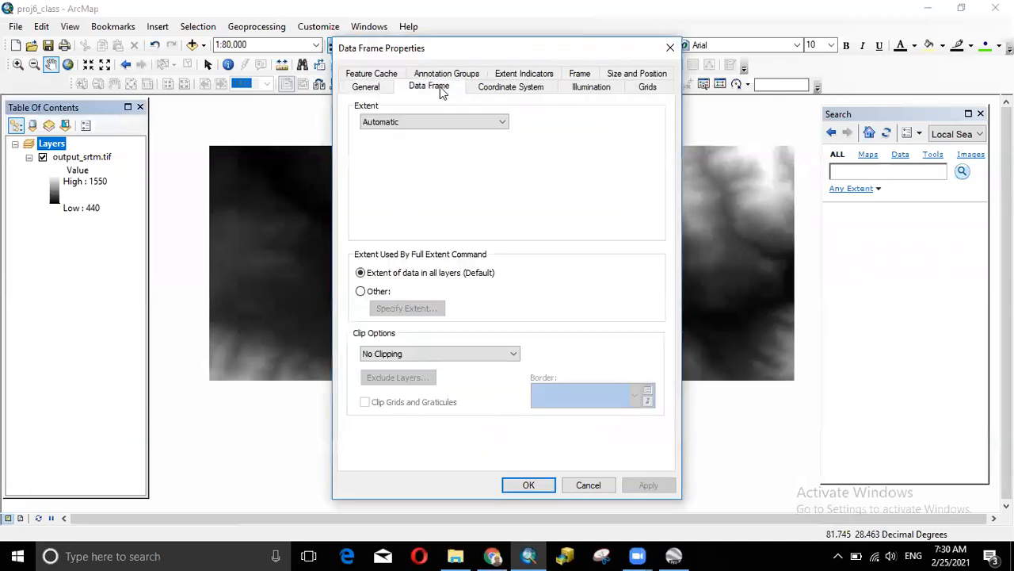
left_click(488, 89)
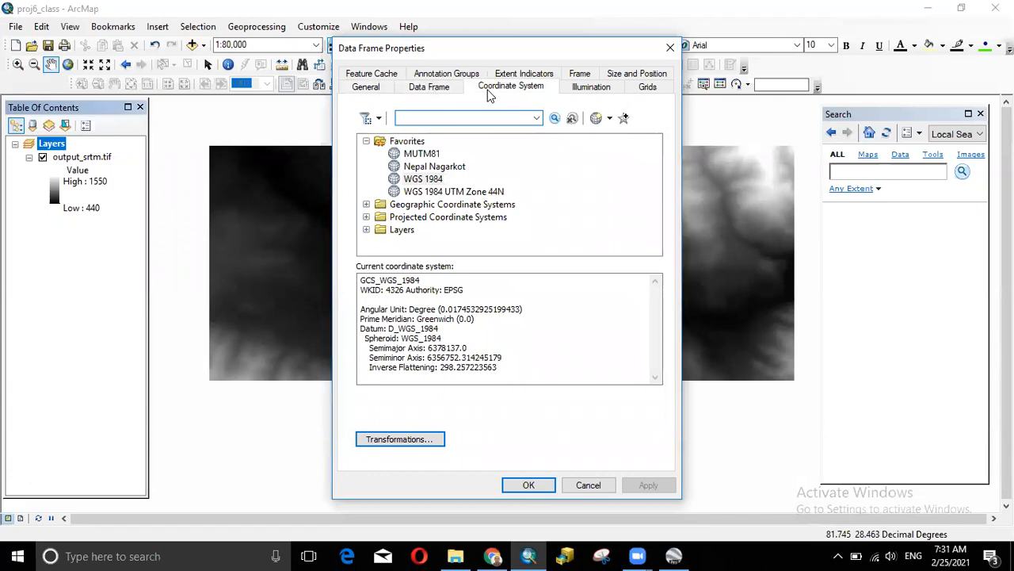
left_click(670, 47)
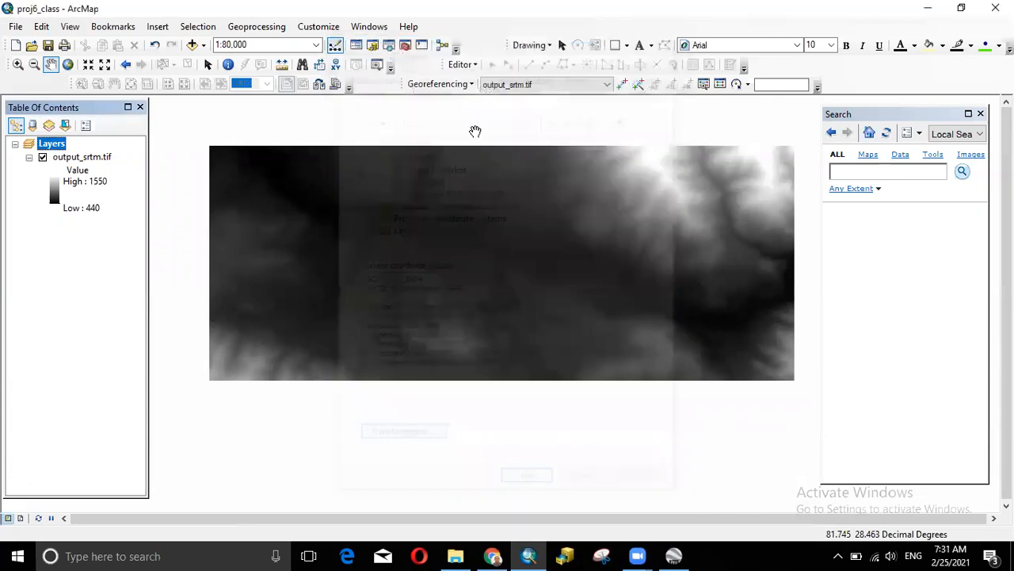
- Check output_srtm.tif's source details (540 × 216, 16-bit) in Layer Properties, then close it
right_click(75, 156)
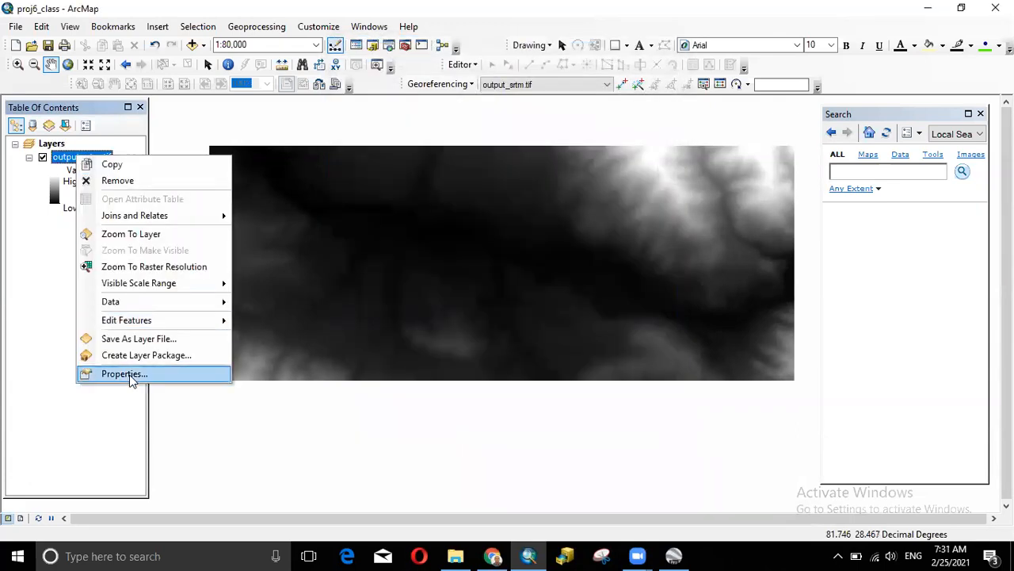
left_click(133, 372)
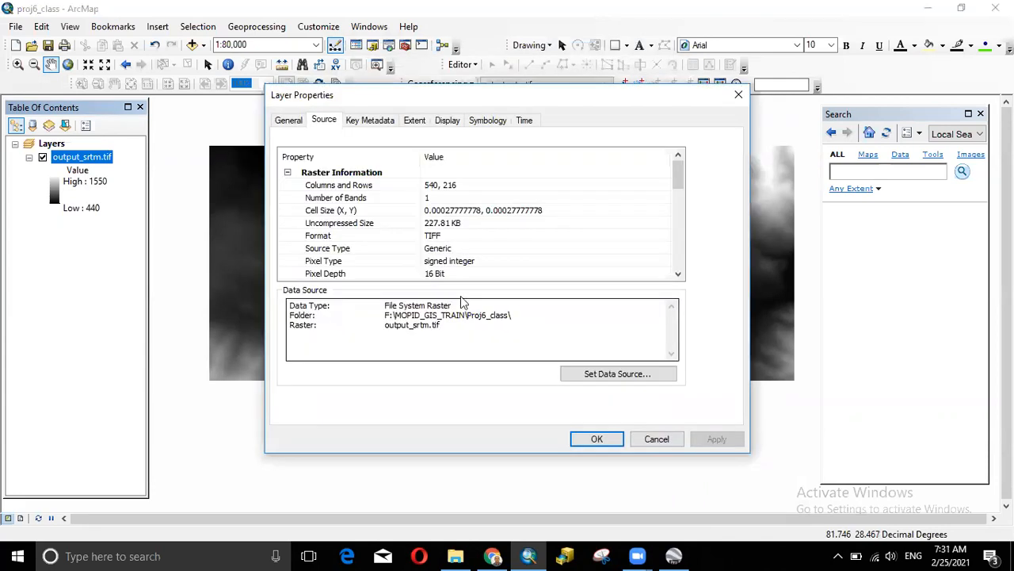
left_click_drag(674, 181, 693, 140)
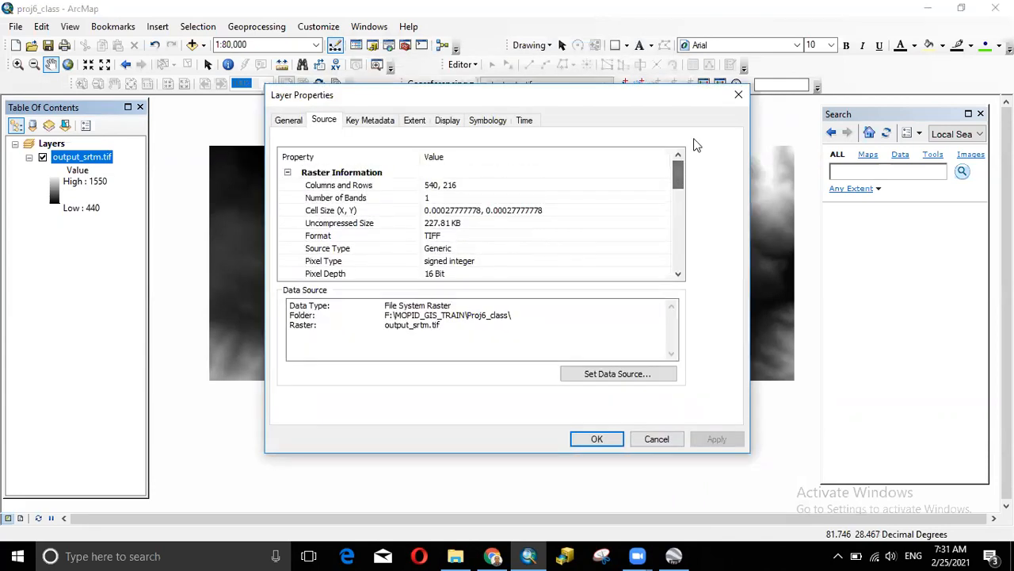
left_click(739, 95)
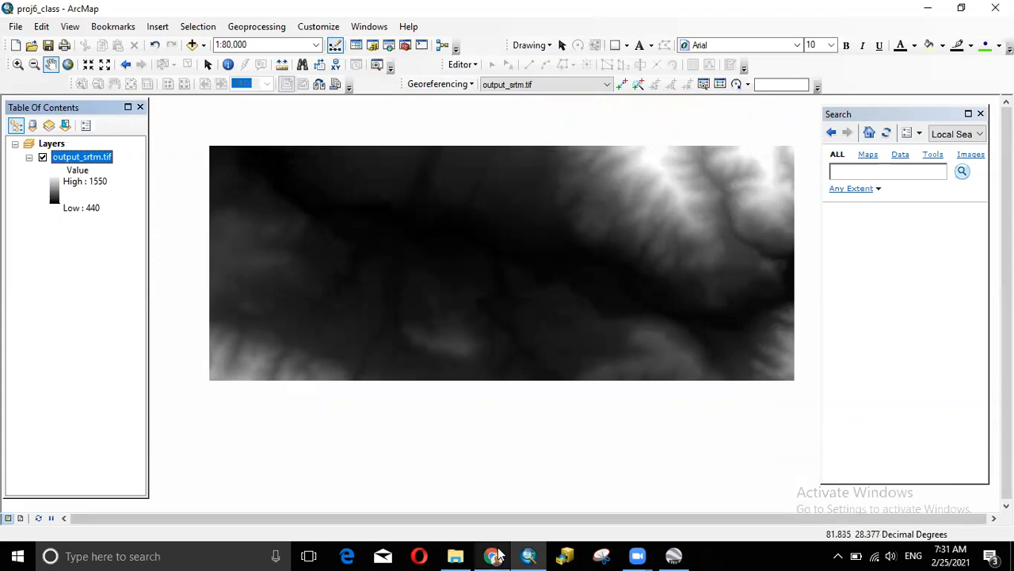
mouse_move(494, 555)
left_click(502, 498)
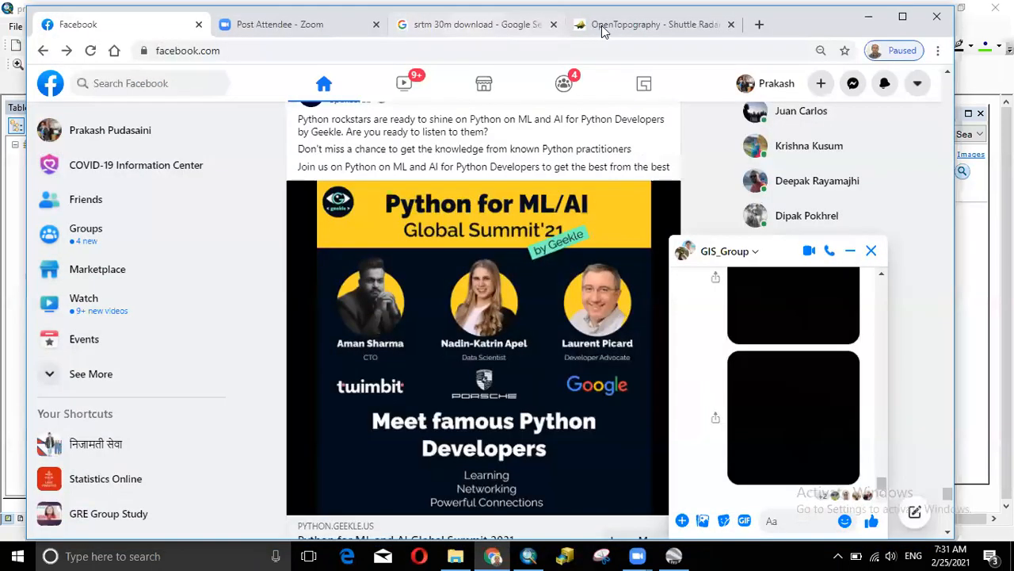
left_click(625, 30)
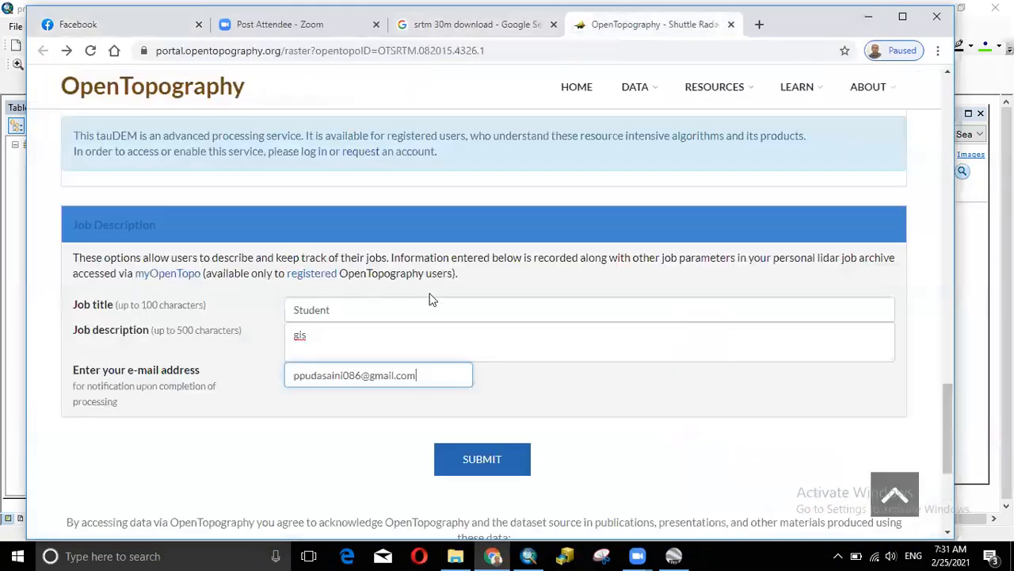
scroll(430, 299, "up", 5)
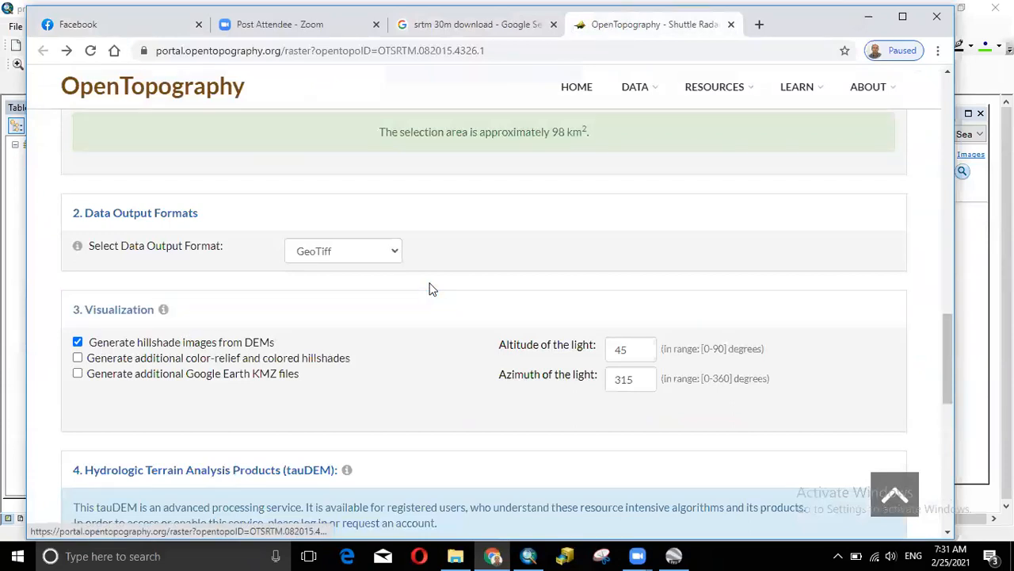
scroll(460, 281, "down", 4)
scroll(813, 99, "down", 4)
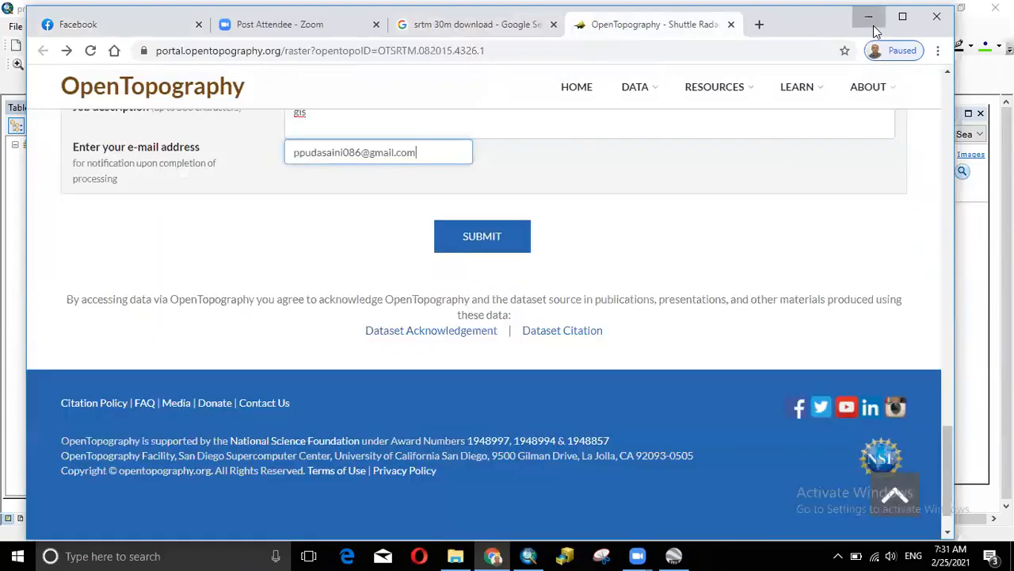
left_click(872, 24)
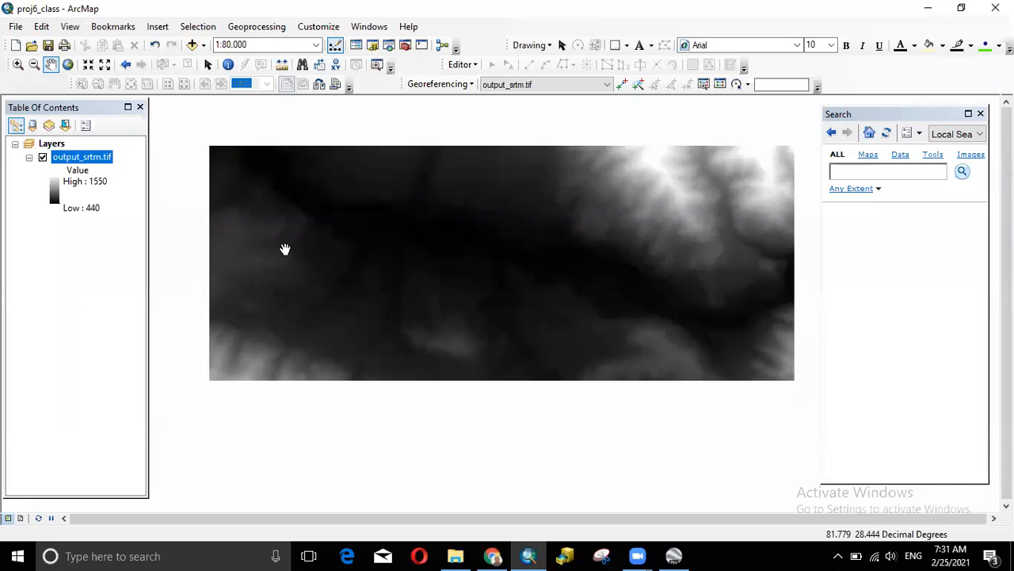
left_click(457, 554)
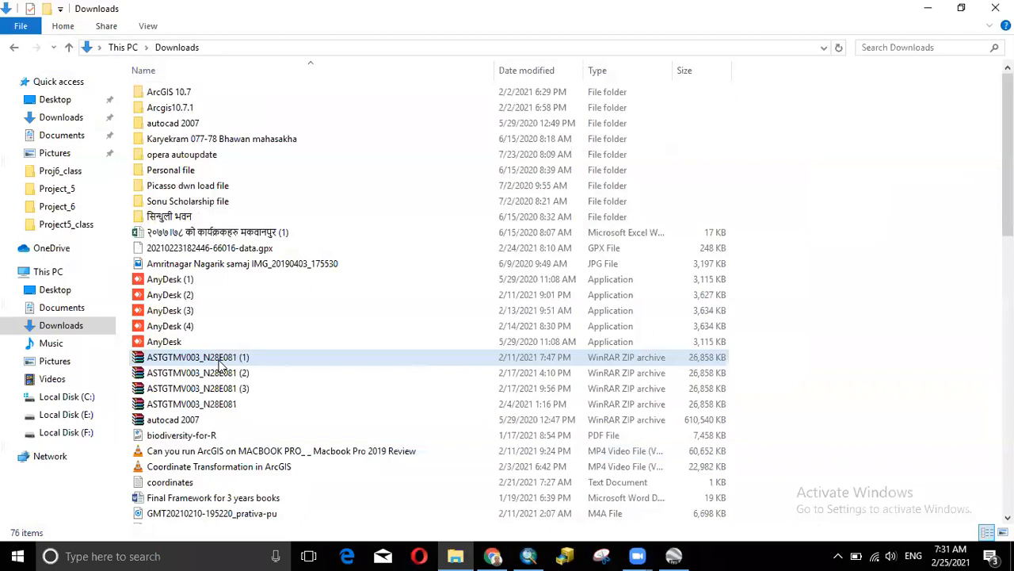
right_click(222, 363)
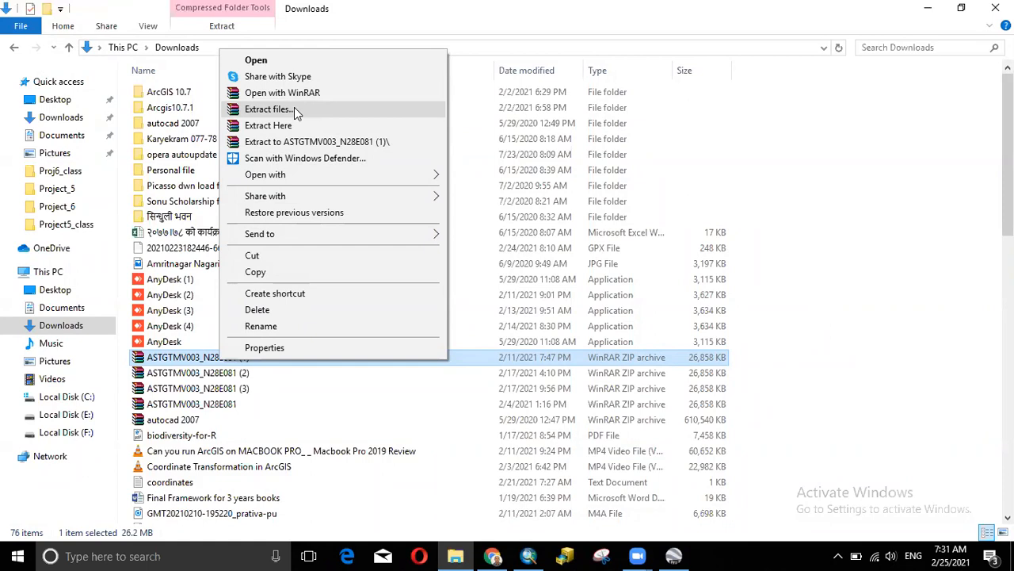
left_click(810, 170)
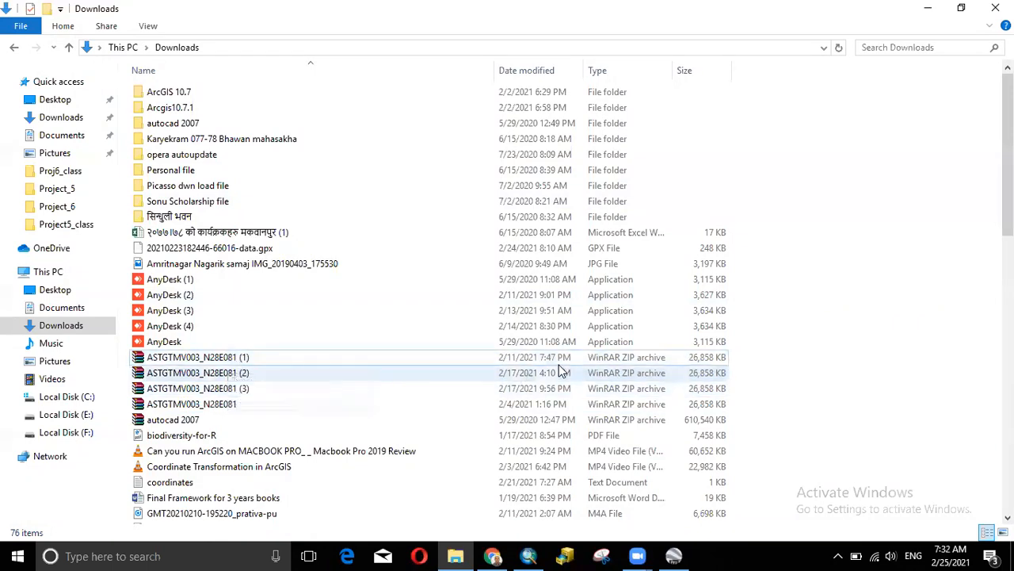
scroll(375, 375, "down", 3)
scroll(267, 367, "down", 3)
scroll(237, 317, "up", 4)
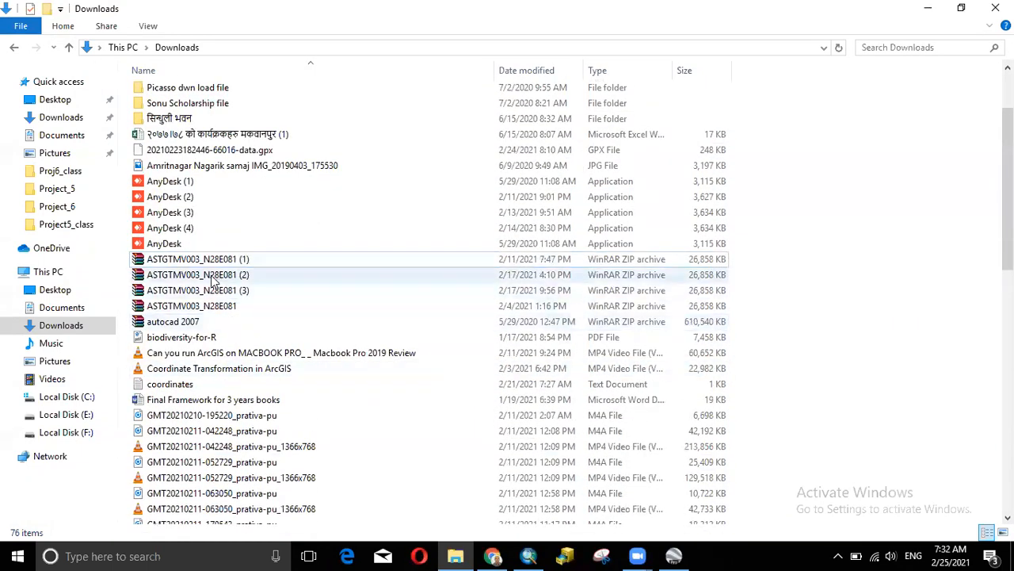
right_click(212, 275)
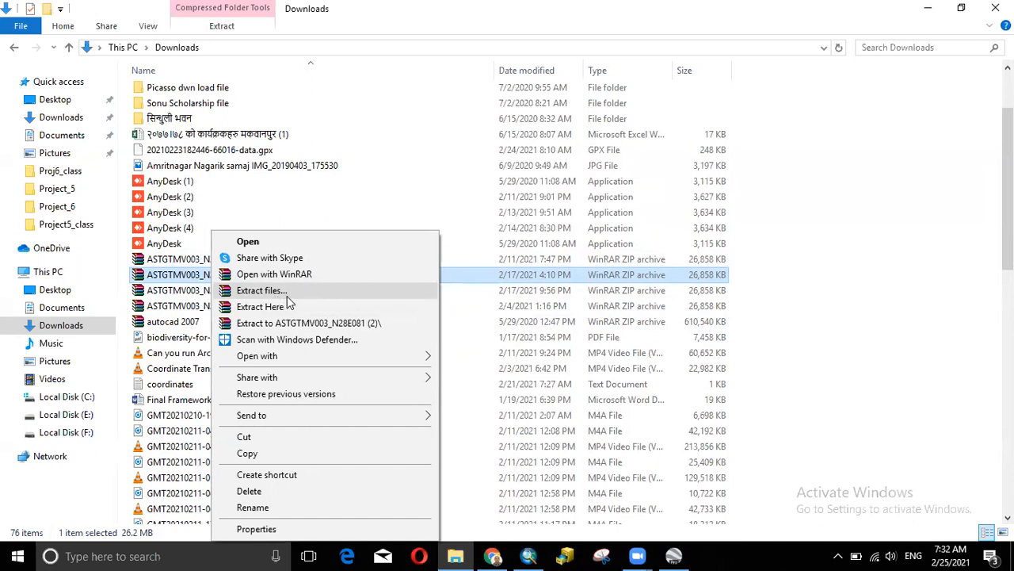
left_click(848, 279)
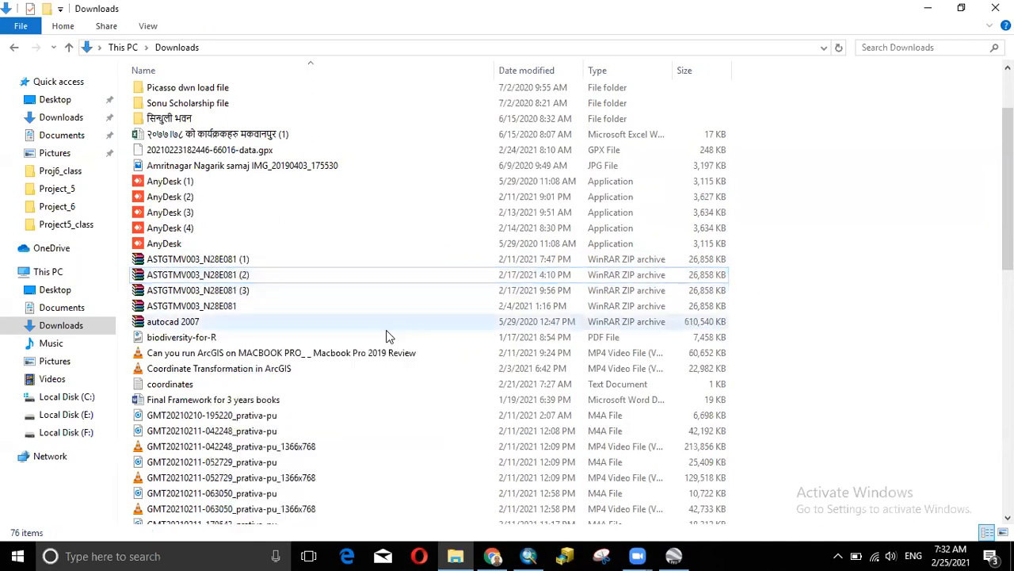
scroll(305, 349, "down", 1)
scroll(306, 348, "down", 15)
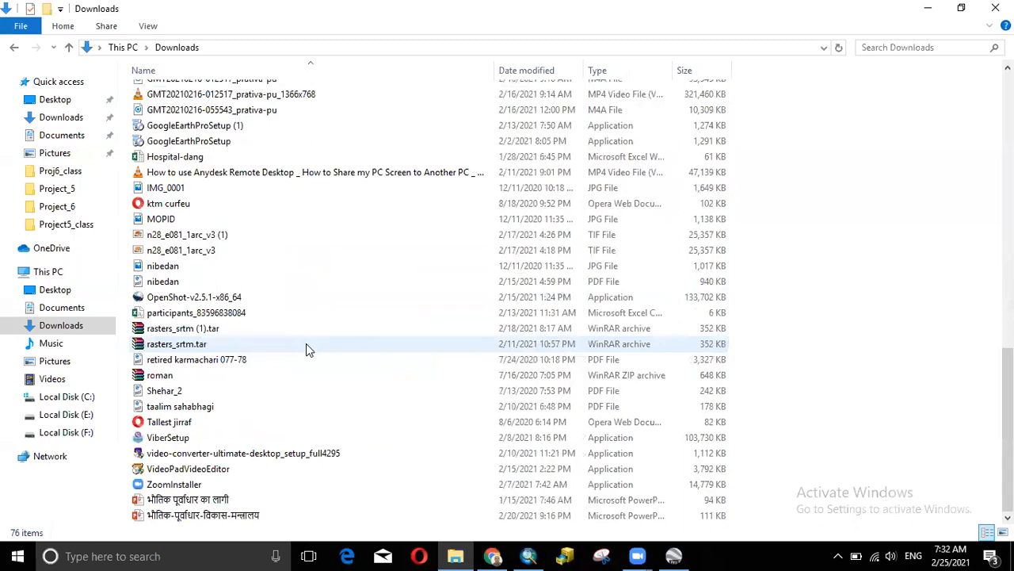
scroll(315, 354, "up", 13)
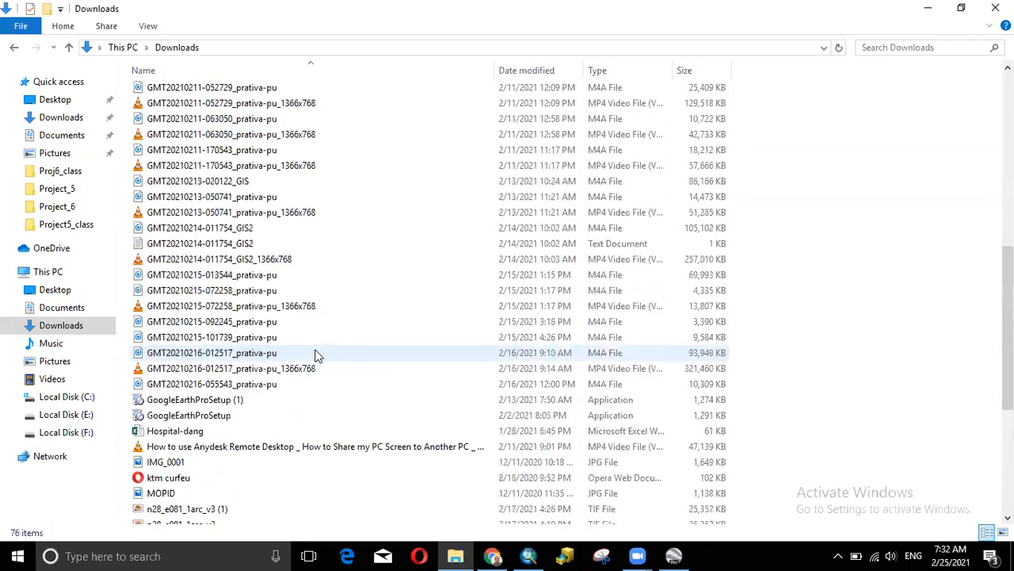
scroll(314, 353, "up", 5)
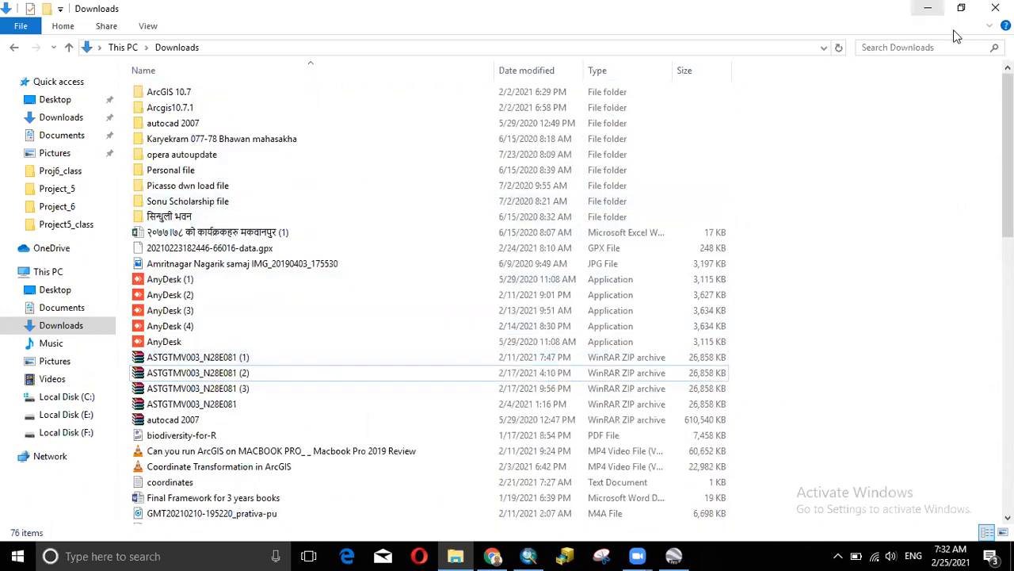
left_click(928, 8)
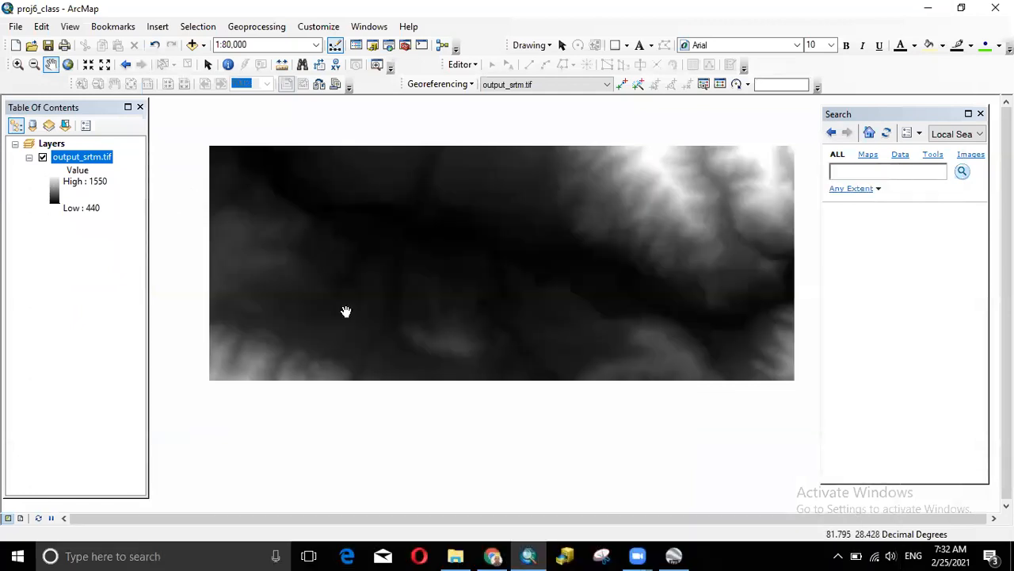
left_click(493, 555)
left_click_drag(595, 217, 583, 220)
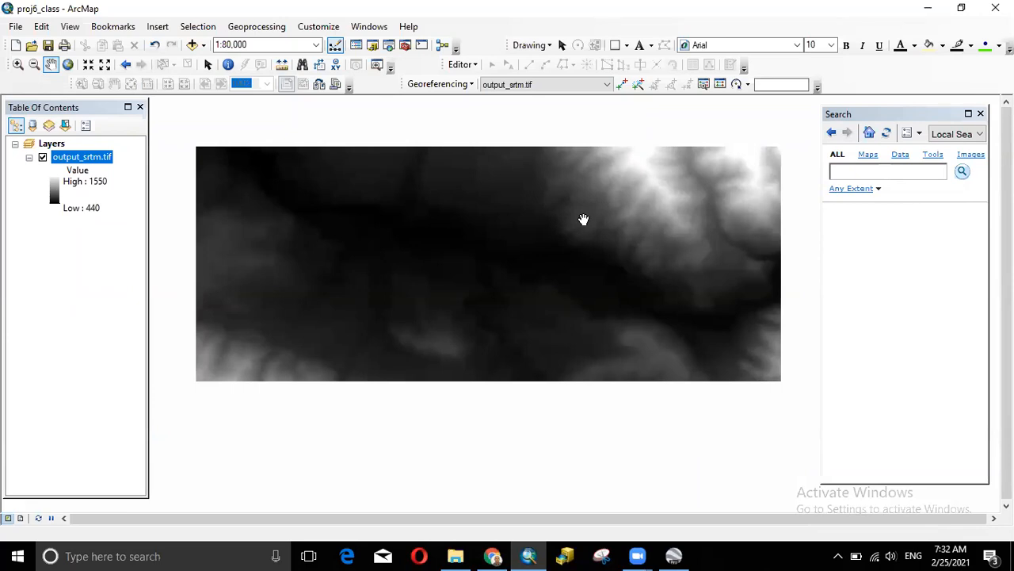
right_click(100, 160)
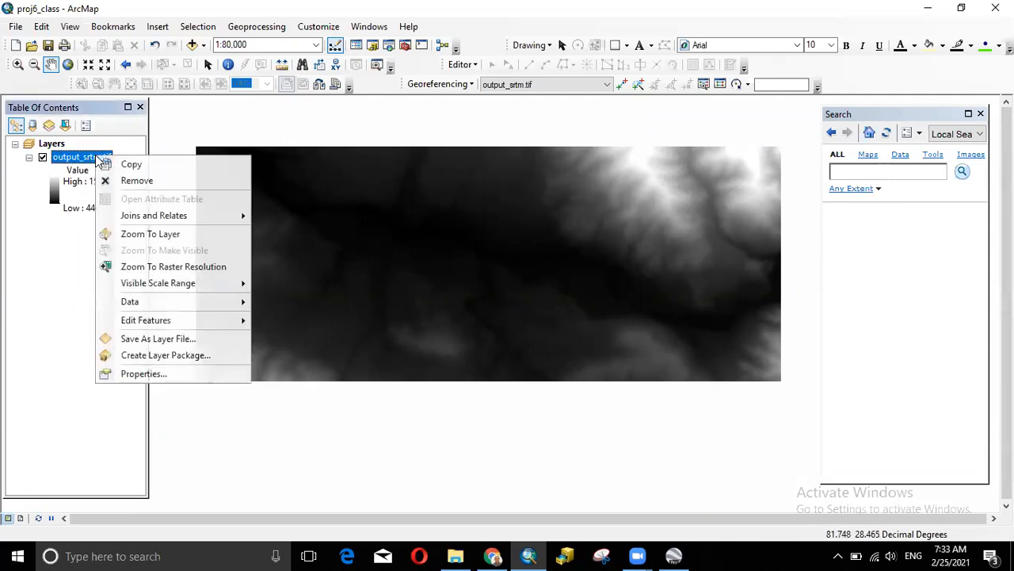
left_click(181, 373)
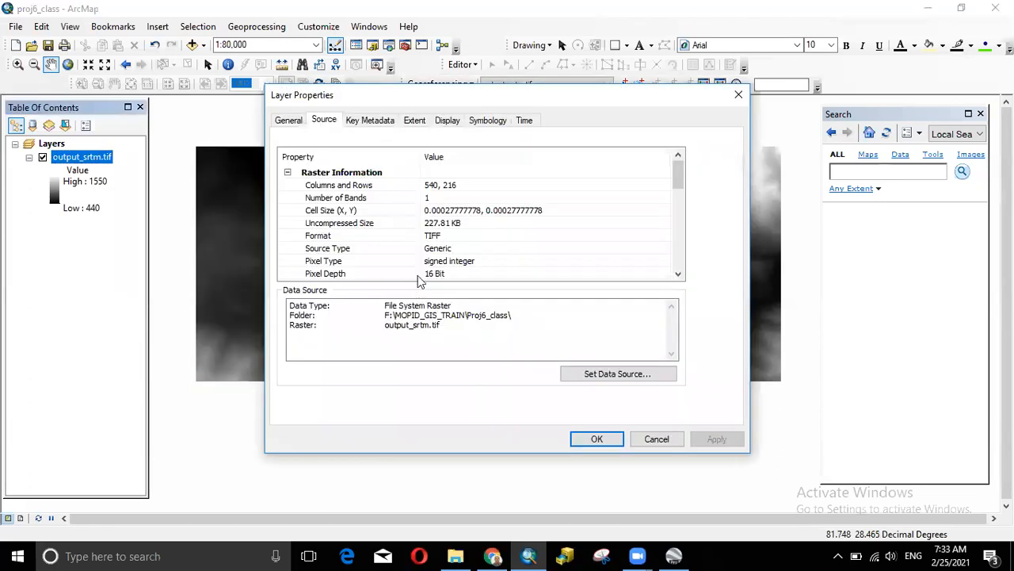
left_click_drag(681, 188, 678, 231)
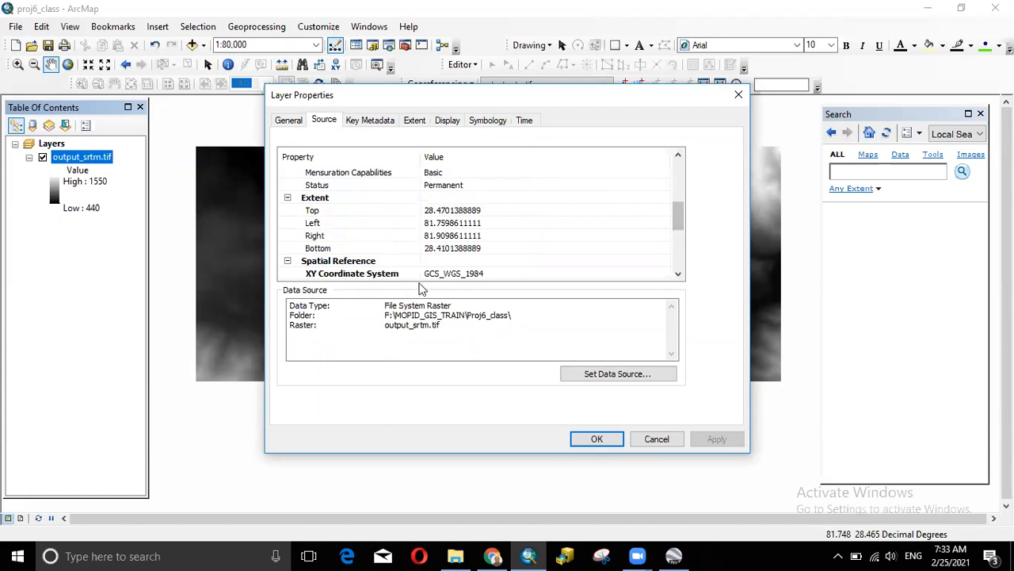
left_click(740, 101)
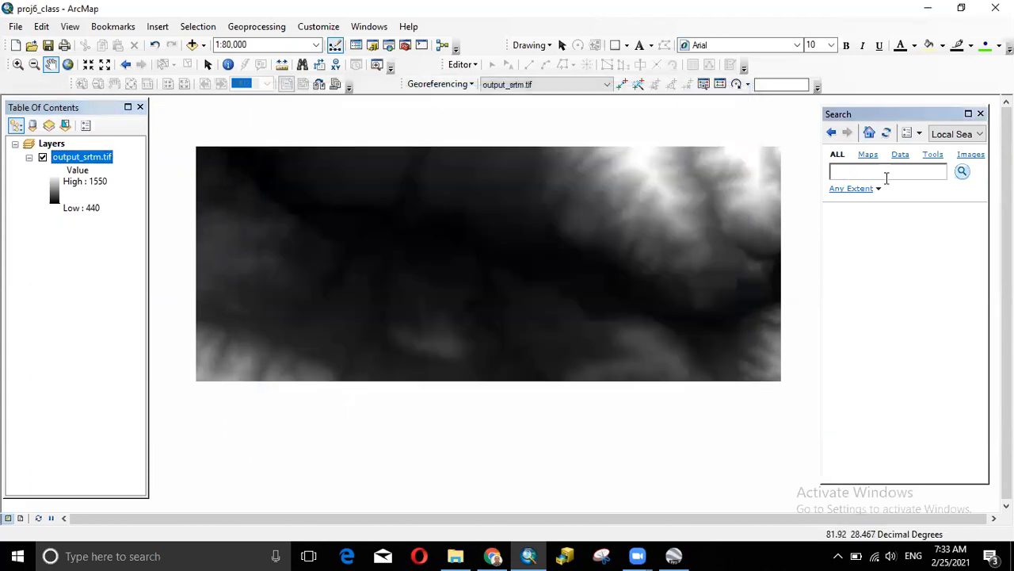
- Search for 'project raster' and open the Project Raster (Data Management) tool
type("project raster")
key("Return")
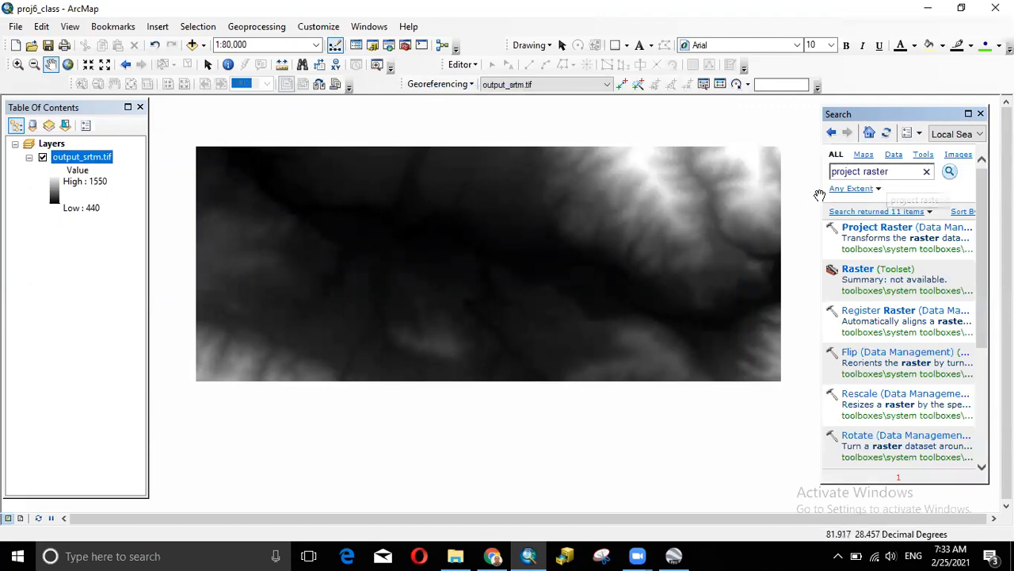
left_click_drag(818, 194, 709, 200)
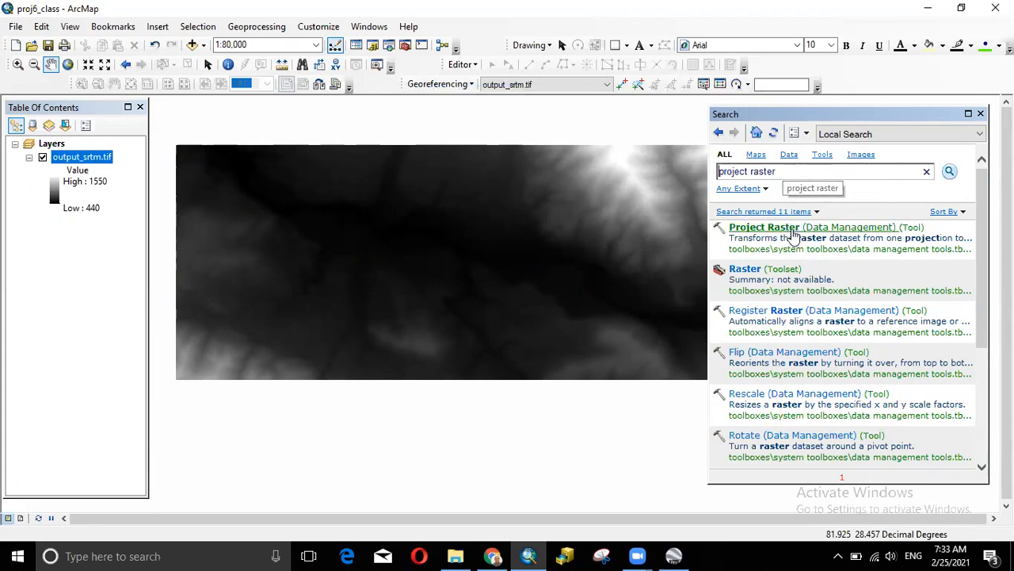
left_click(866, 227)
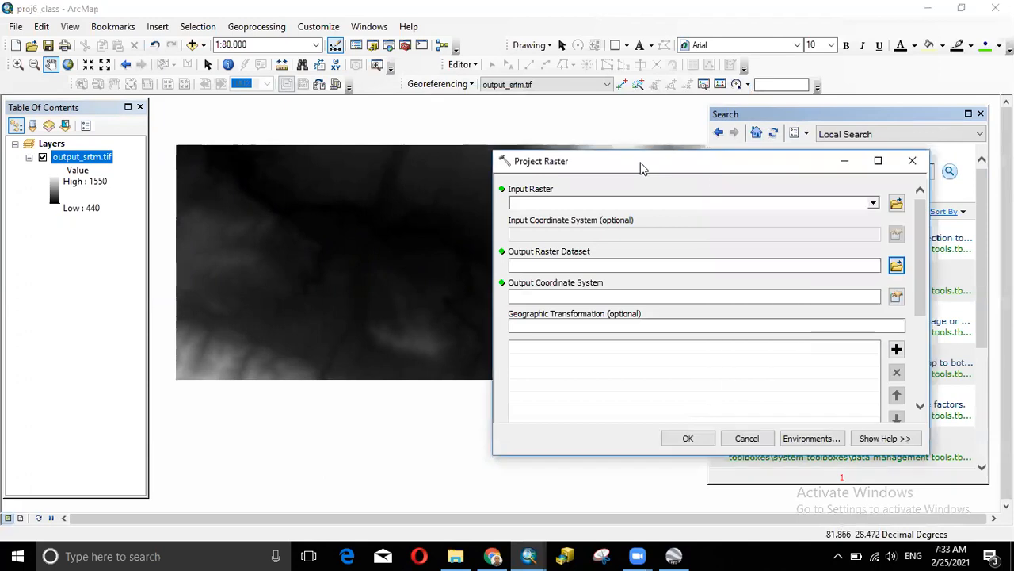
- Choose output_srtm.tif as the Project Raster input raster
left_click_drag(642, 168, 450, 156)
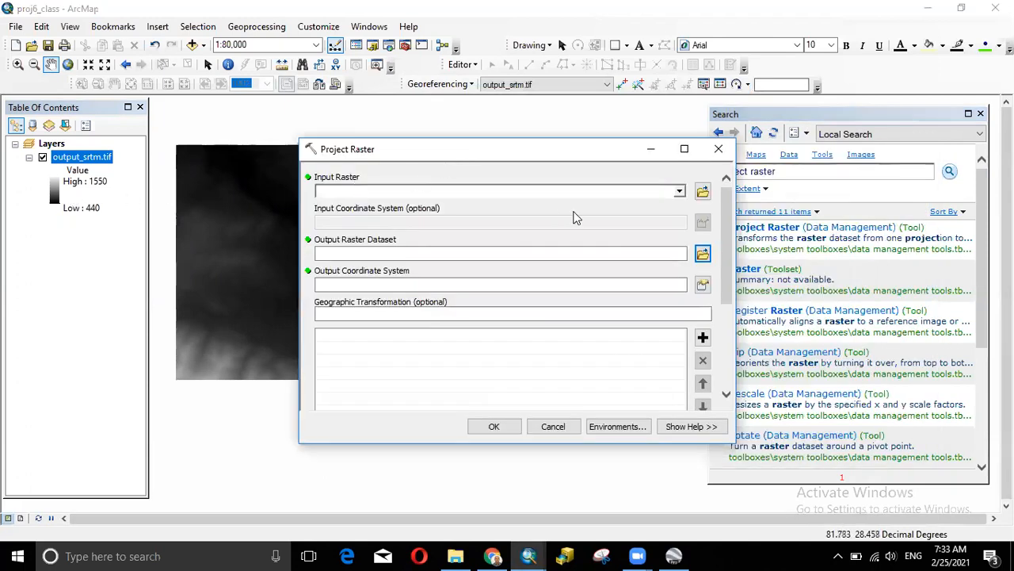
left_click(679, 191)
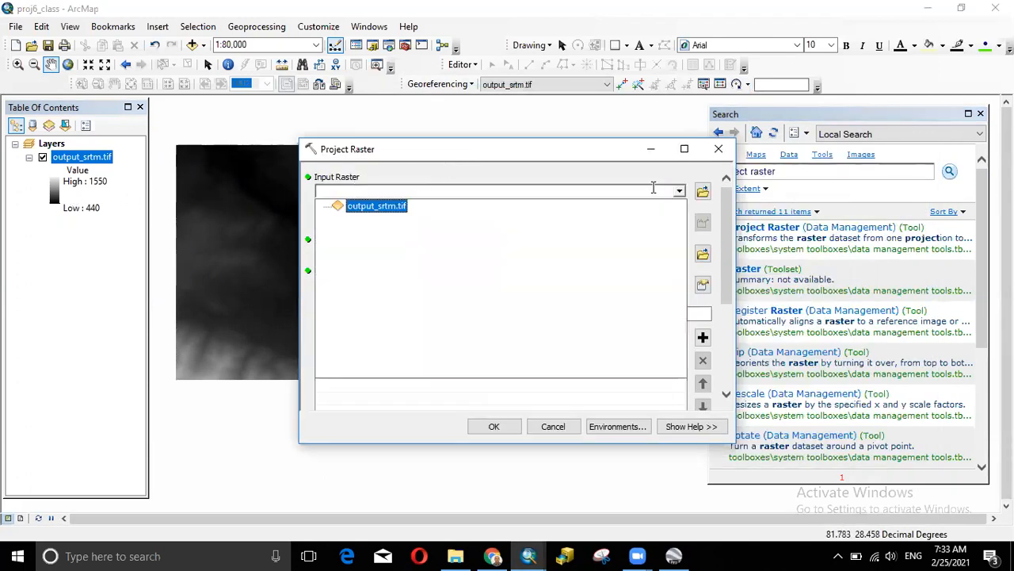
left_click(373, 205)
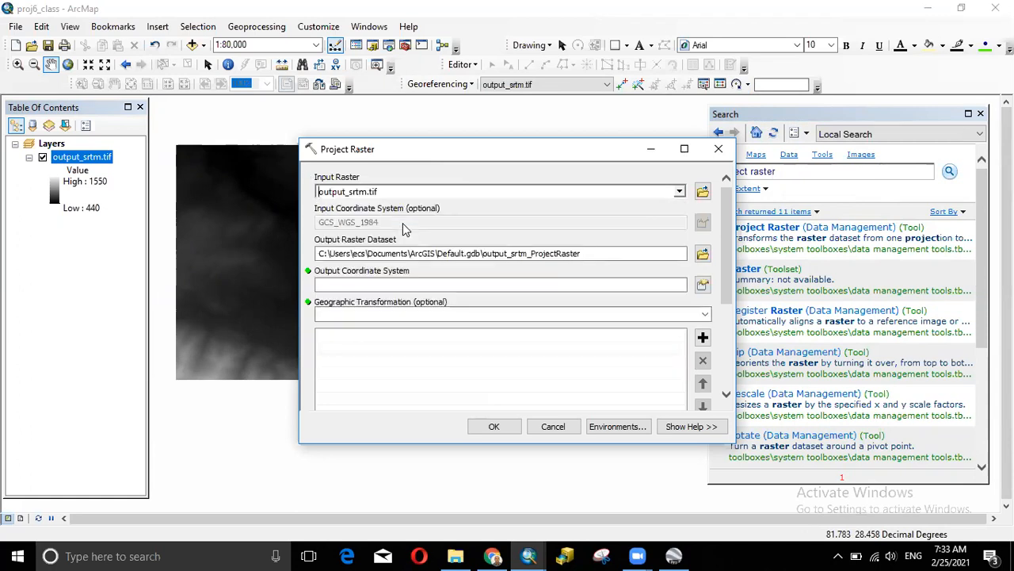
- Set the output raster dataset to ras_utm in the Proj6_class folder
left_click(703, 255)
left_click(546, 327)
left_click(703, 254)
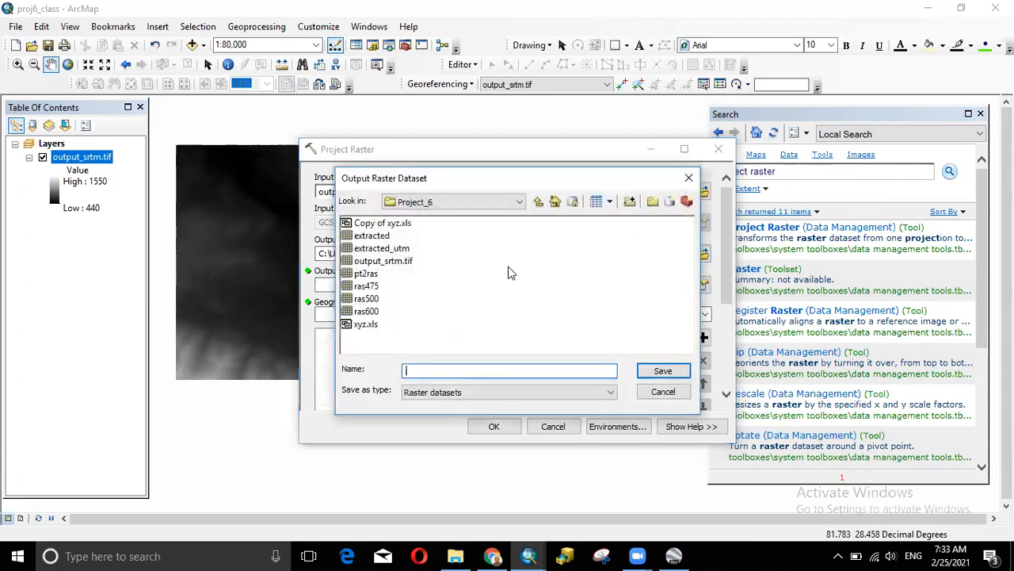
left_click(539, 202)
double_click(382, 235)
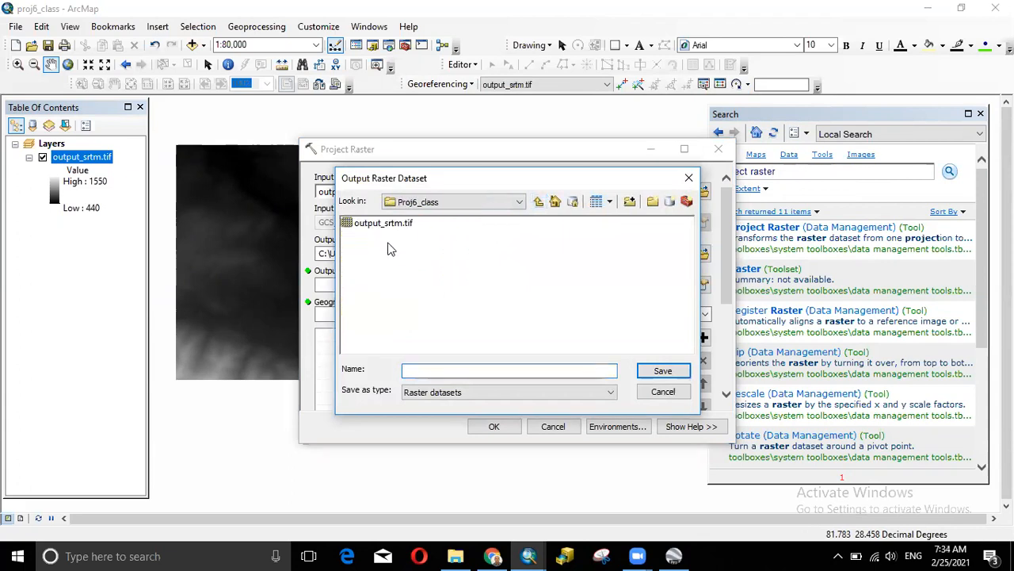
left_click(412, 370)
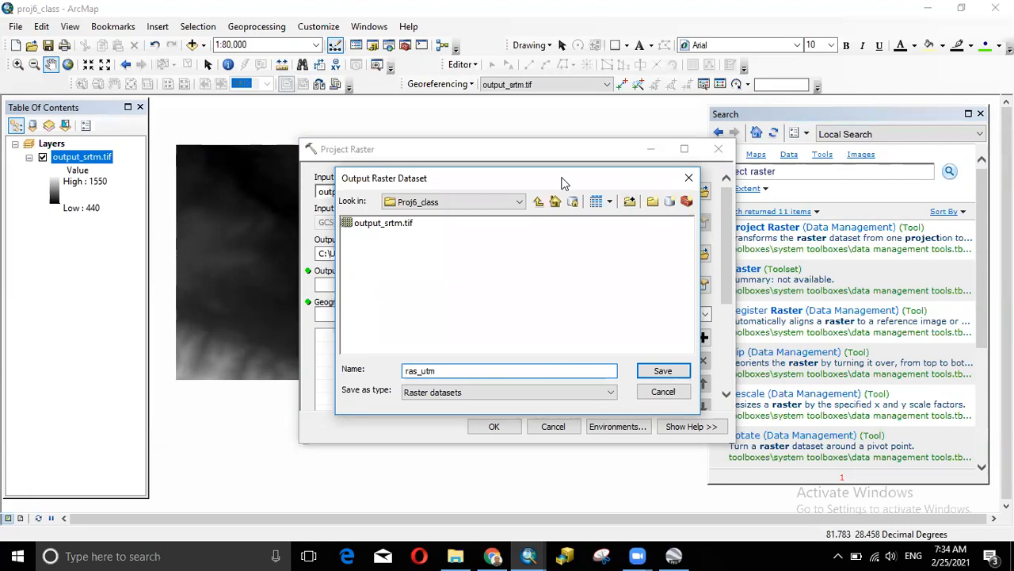
left_click_drag(561, 182, 512, 236)
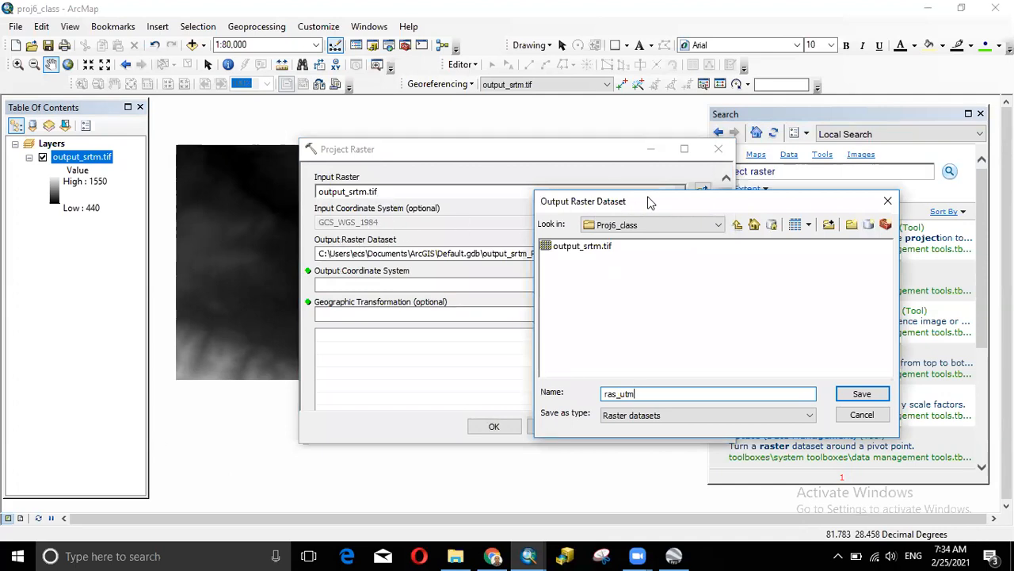
left_click_drag(692, 215, 737, 227)
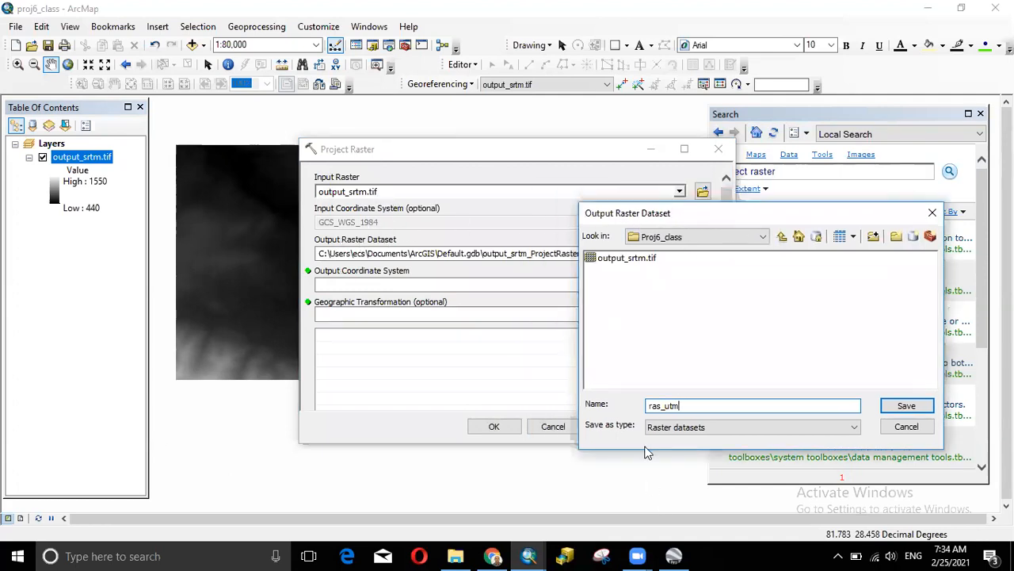
left_click(906, 405)
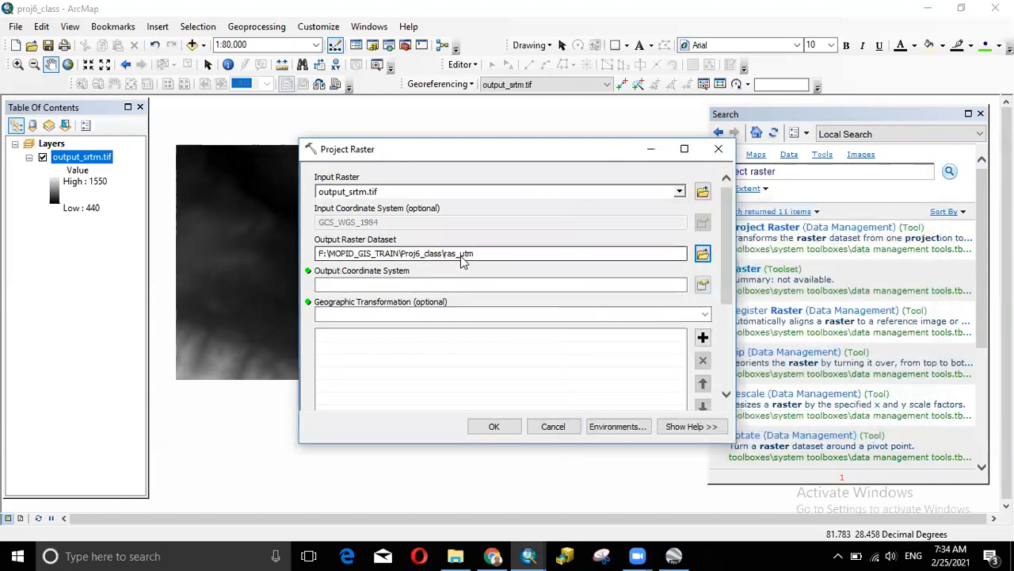
left_click(702, 285)
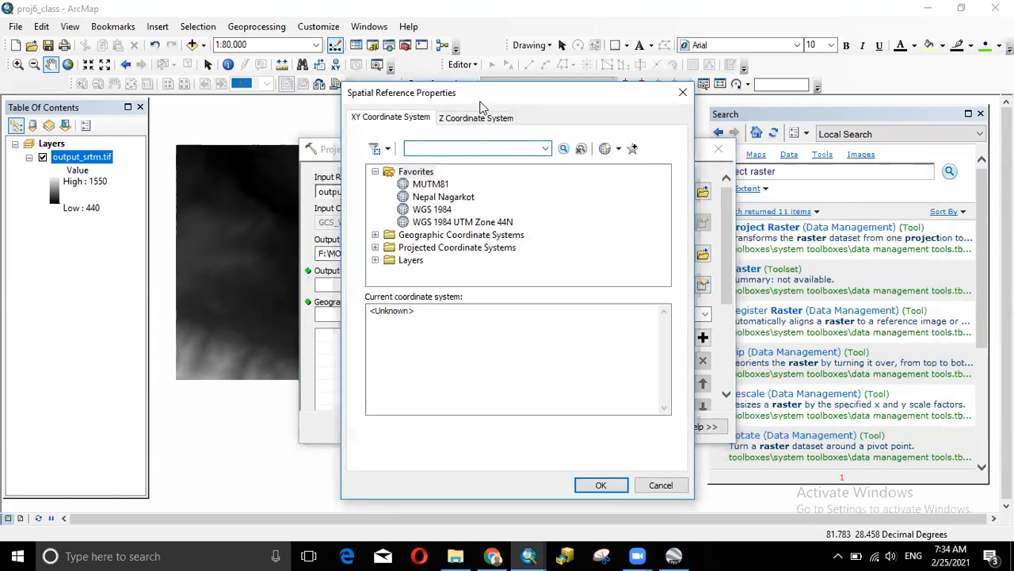
- Pick WGS 1984 UTM Zone 44N, then close the coordinate window and Project Raster unapplied
left_click_drag(483, 102, 675, 100)
left_click(653, 220)
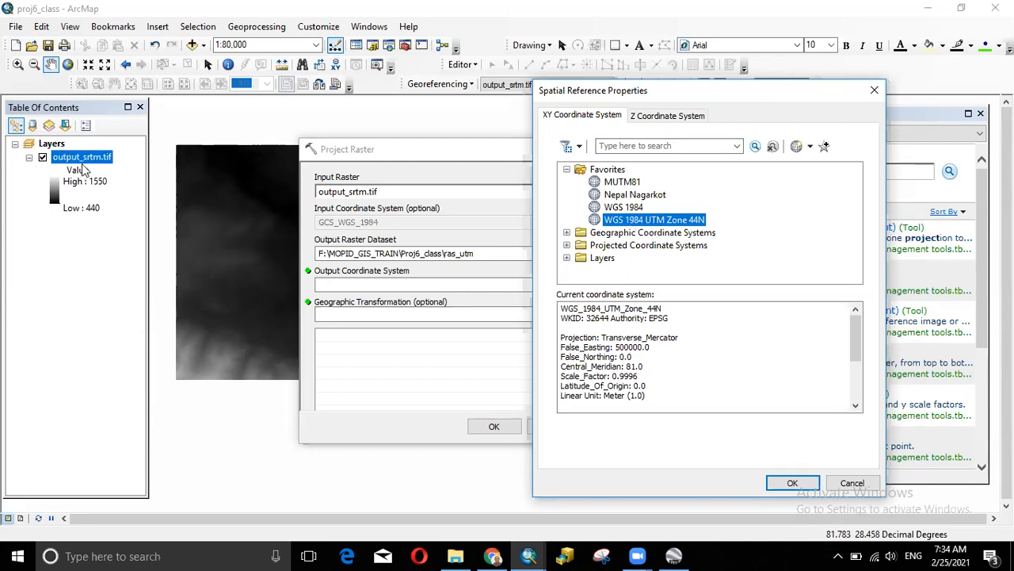
left_click(874, 90)
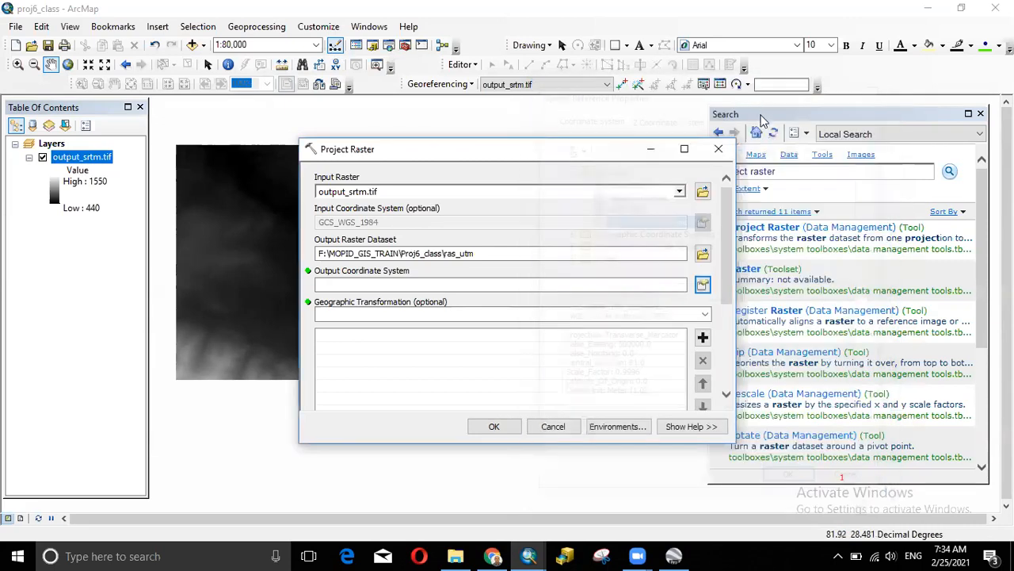
left_click(719, 149)
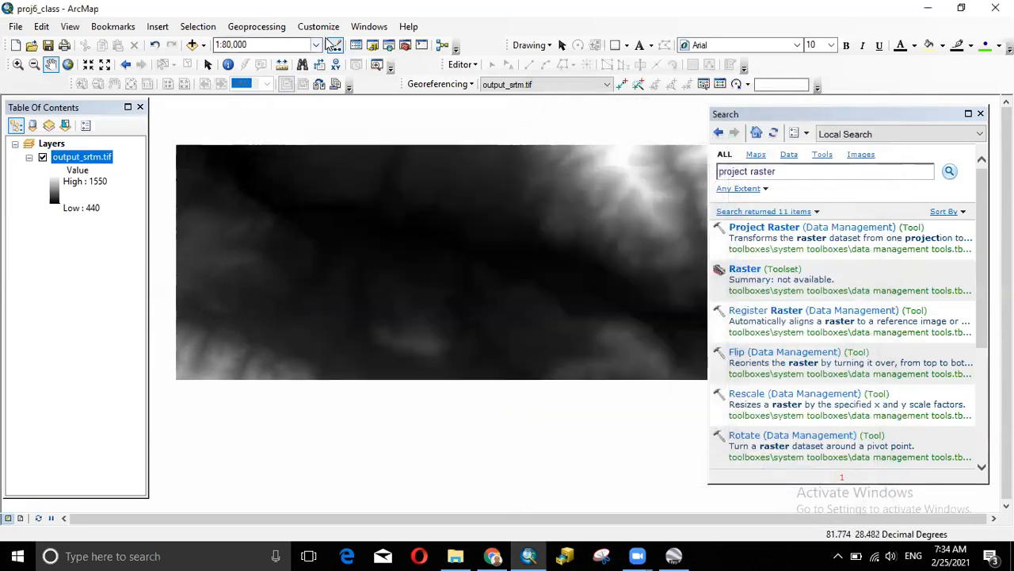
- Close Add Data and reopen a blank Project Raster tool from the search results
left_click(192, 44)
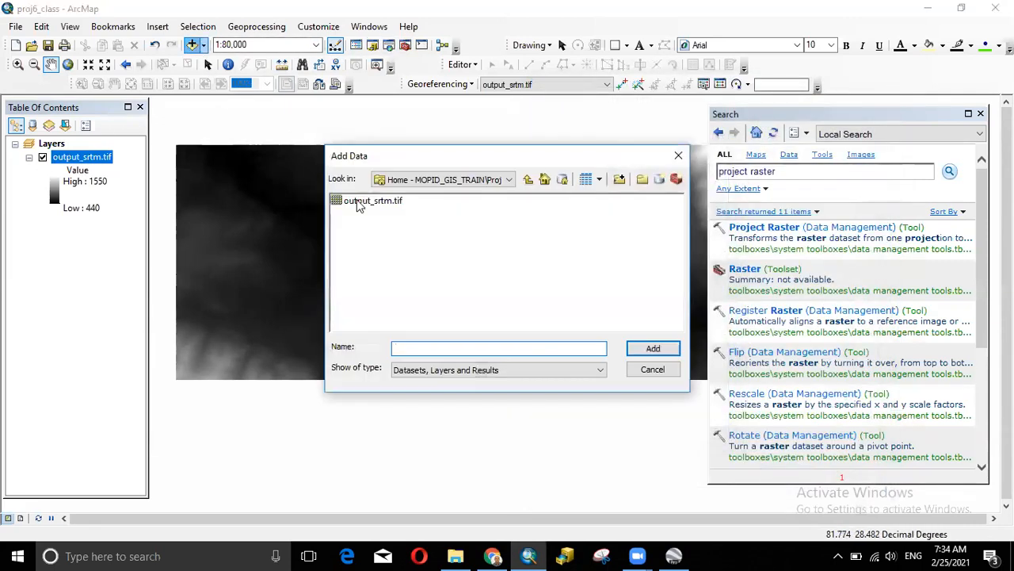
left_click(678, 155)
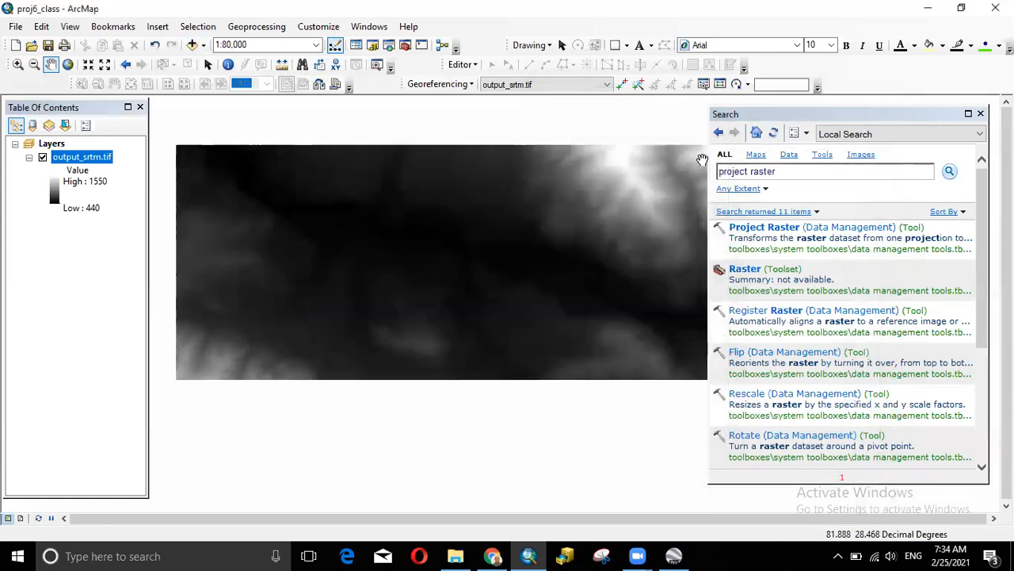
left_click(781, 174)
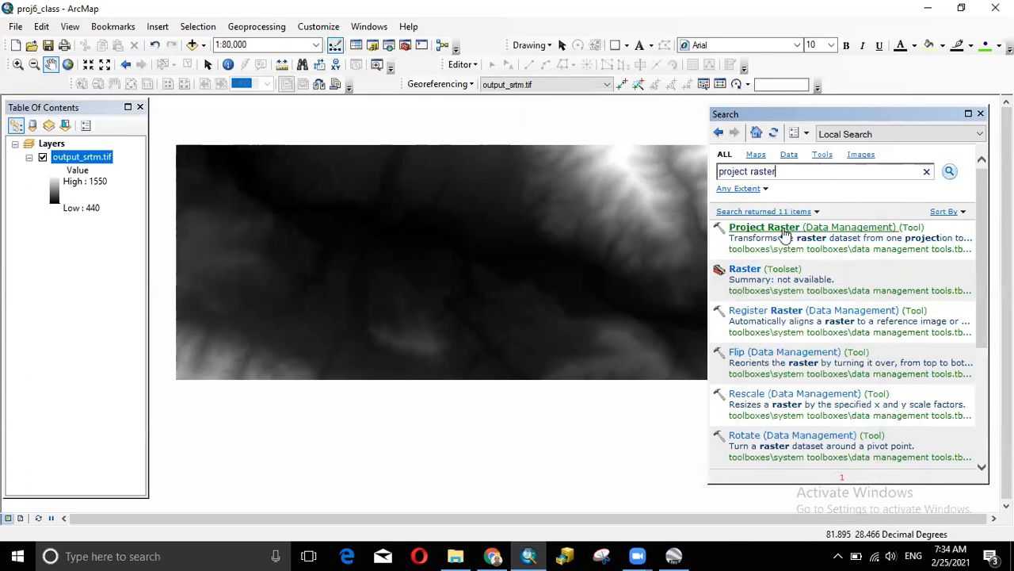
left_click(832, 228)
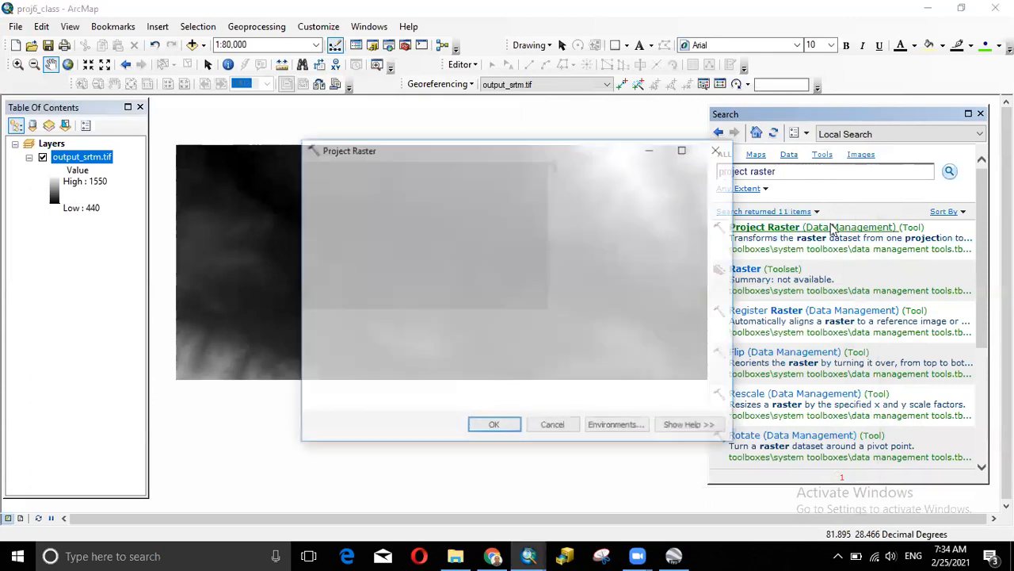
left_click_drag(604, 156, 502, 159)
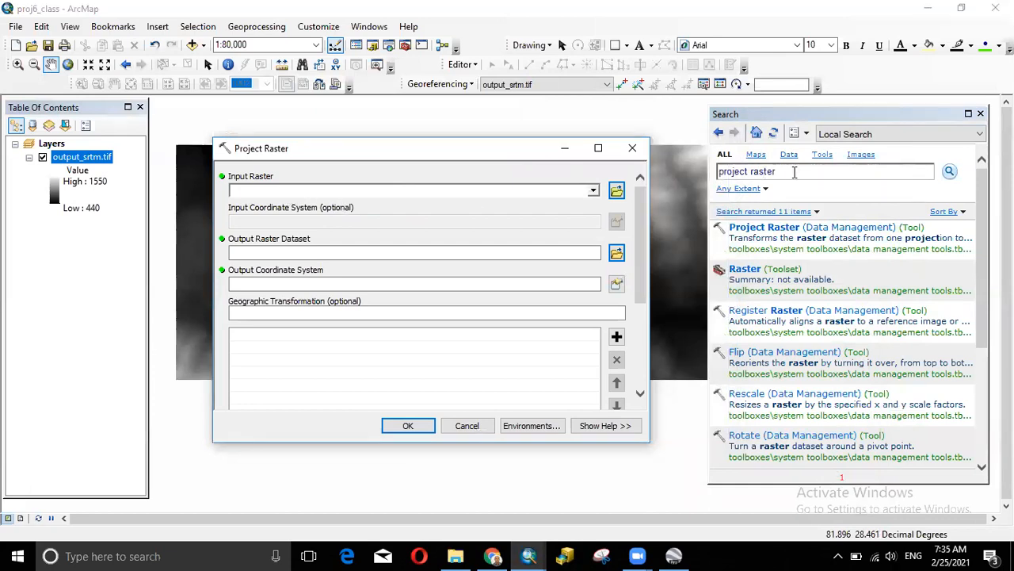
- Reopen Project Raster and choose output_srtm.tif as the input raster
left_click(632, 148)
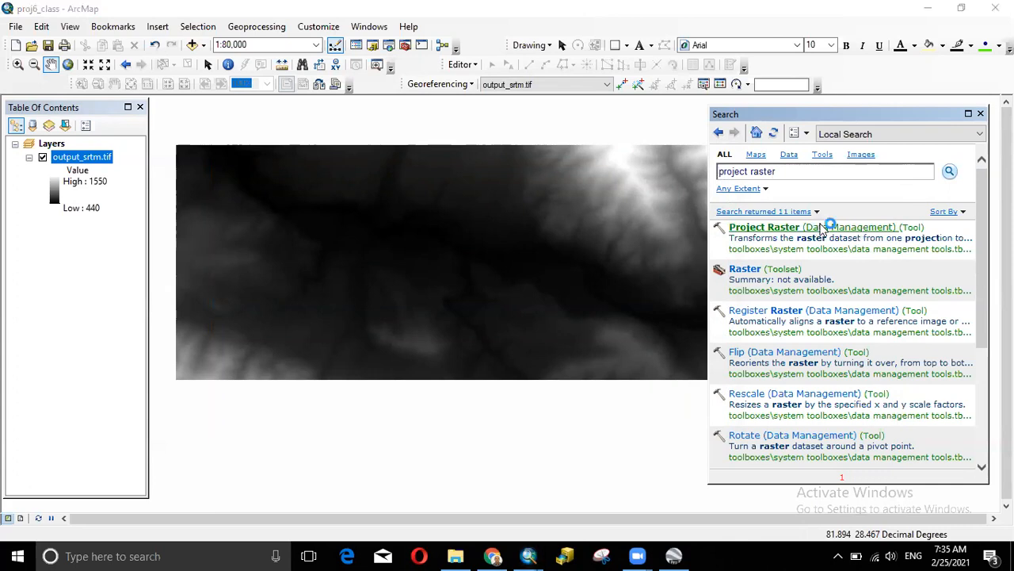
left_click(827, 229)
left_click(592, 192)
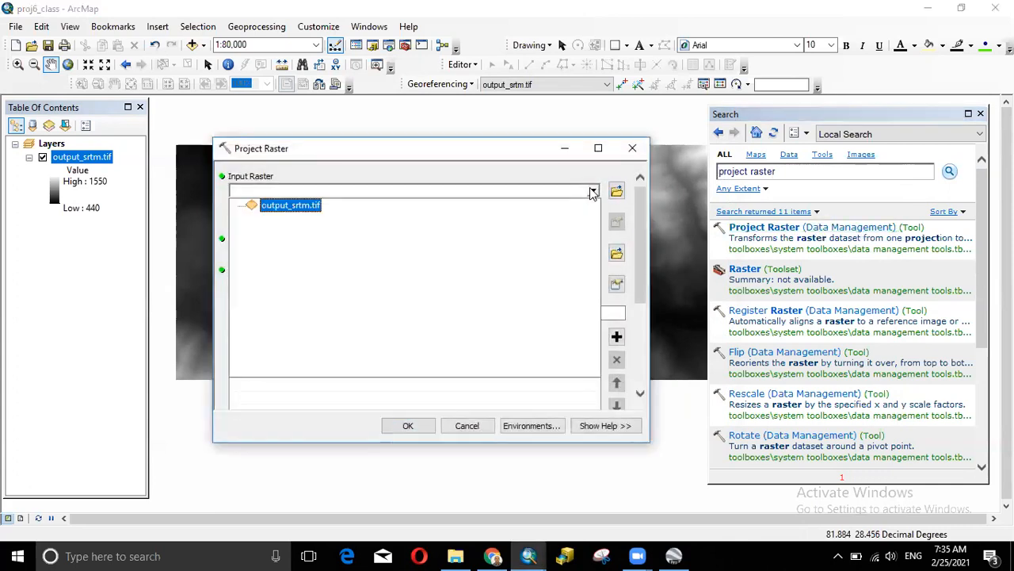
left_click(297, 205)
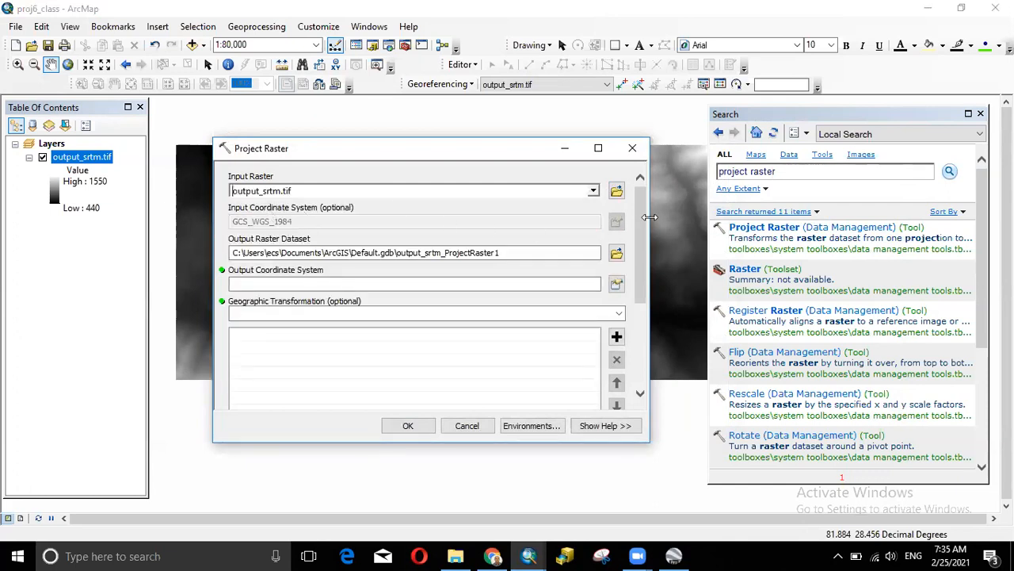
left_click(462, 326)
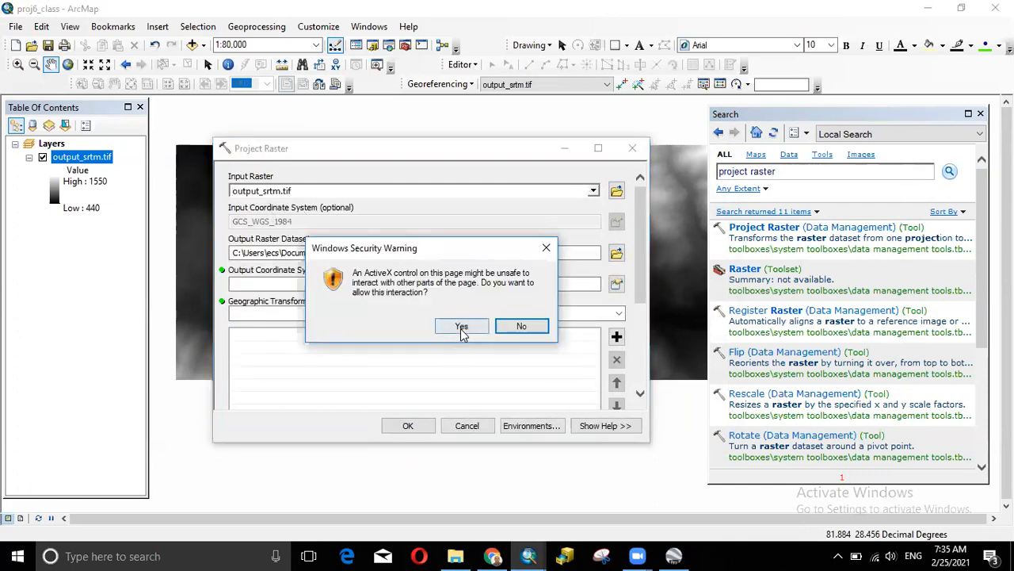
- Name the output F:\MOPID_GIS_TRAIN\Proj6_class\ras_utm and save it
left_click(617, 253)
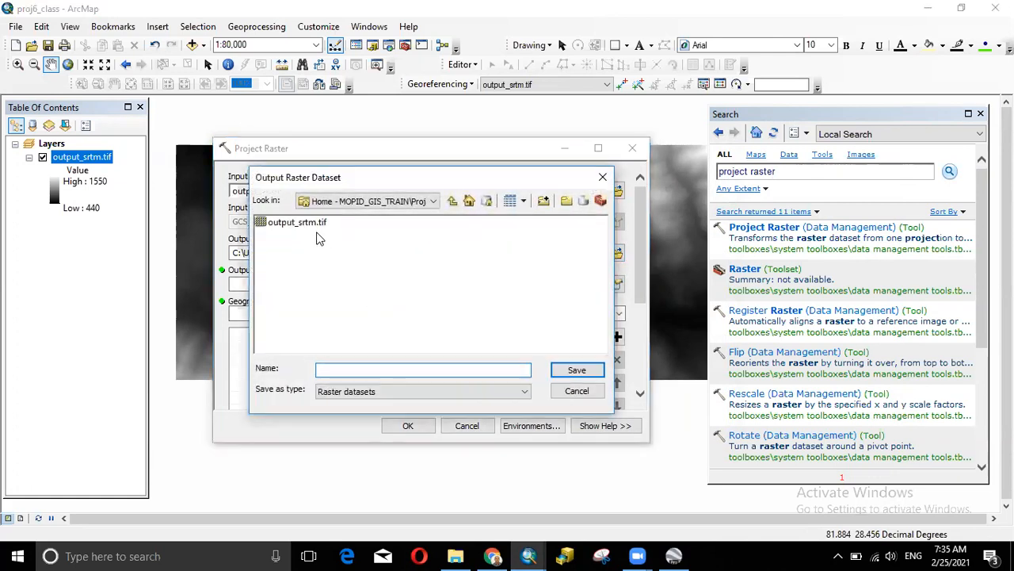
left_click(296, 222)
left_click_drag(372, 370, 297, 367)
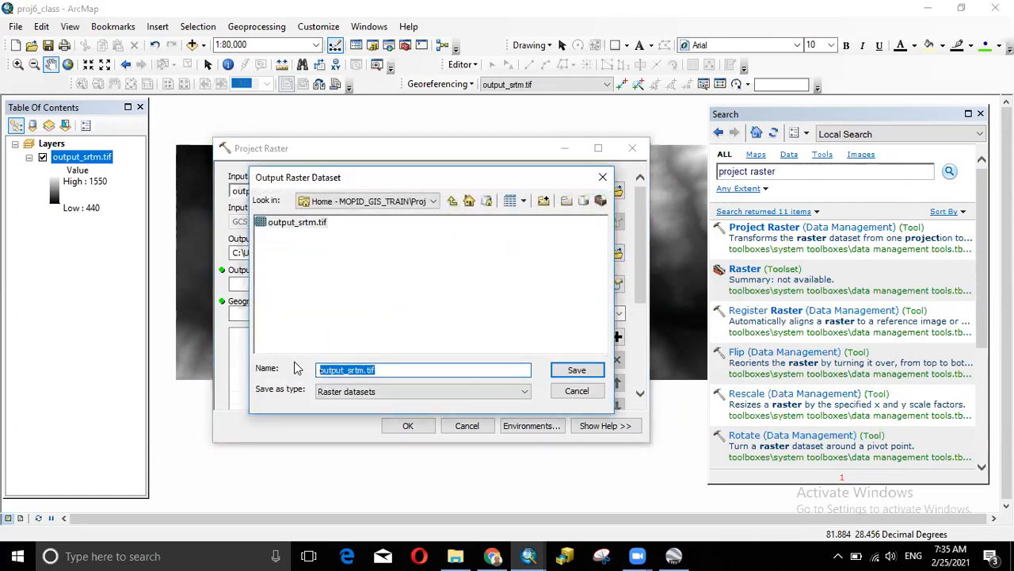
type("ras_utm")
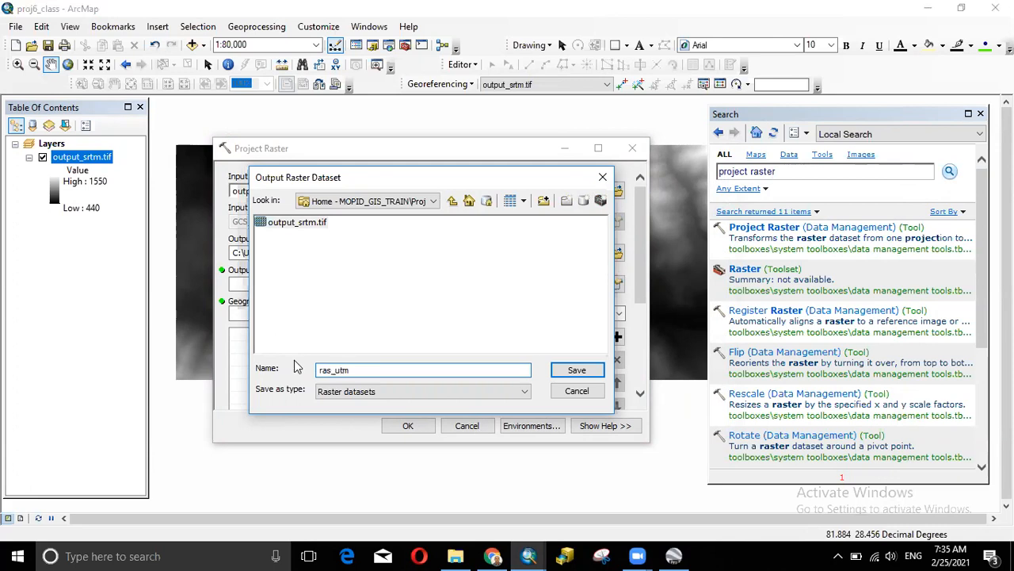
left_click(582, 369)
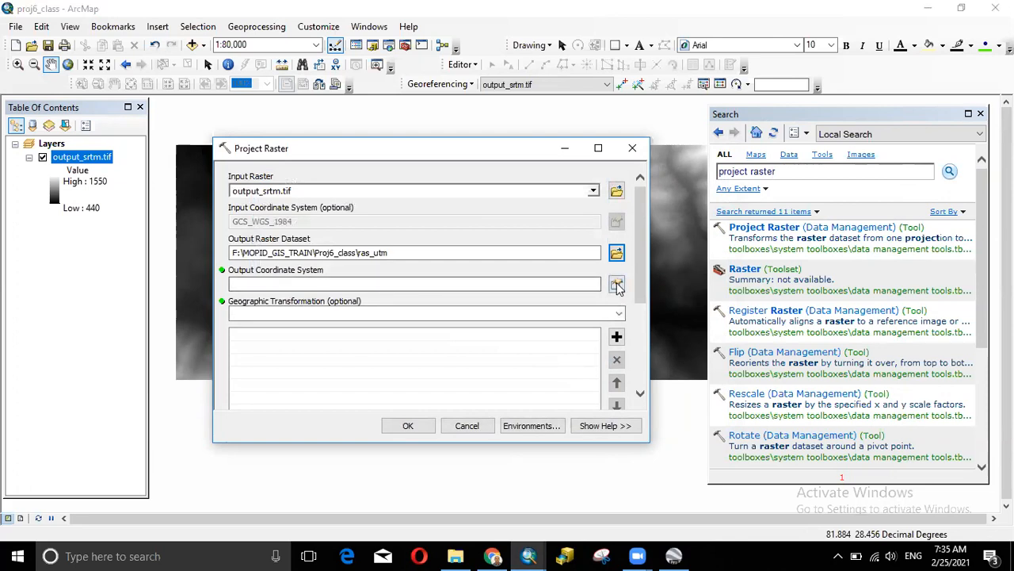
left_click(617, 287)
- Set WGS 1984 UTM Zone 44N as the output coordinate system and run the reprojection
left_click(359, 223)
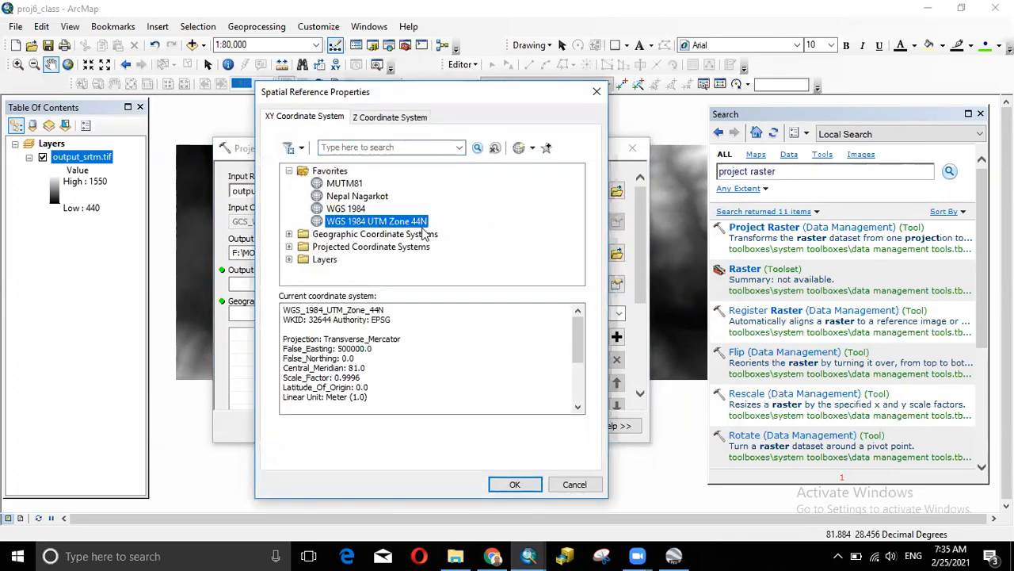
left_click(515, 485)
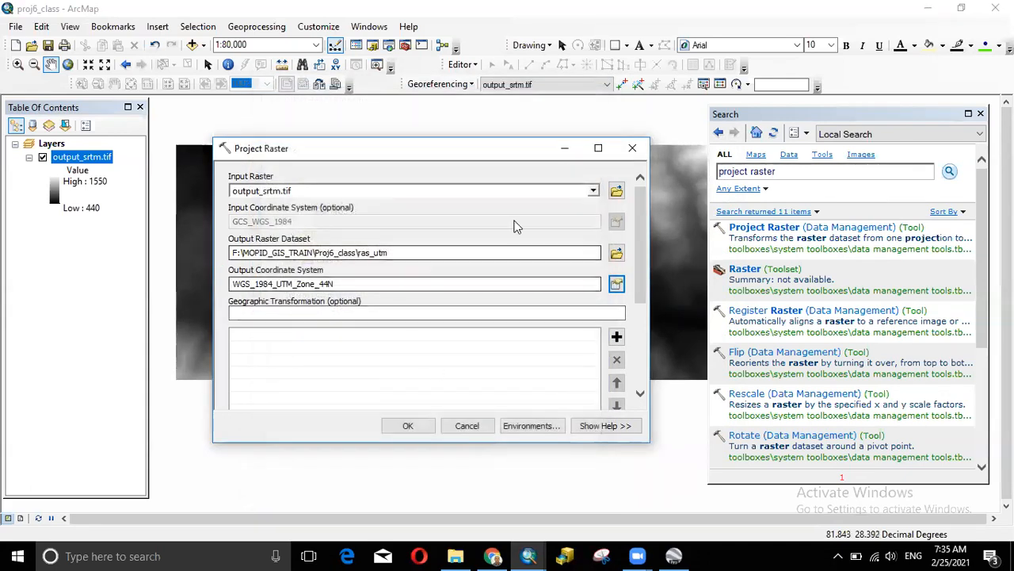
left_click_drag(643, 294, 644, 381)
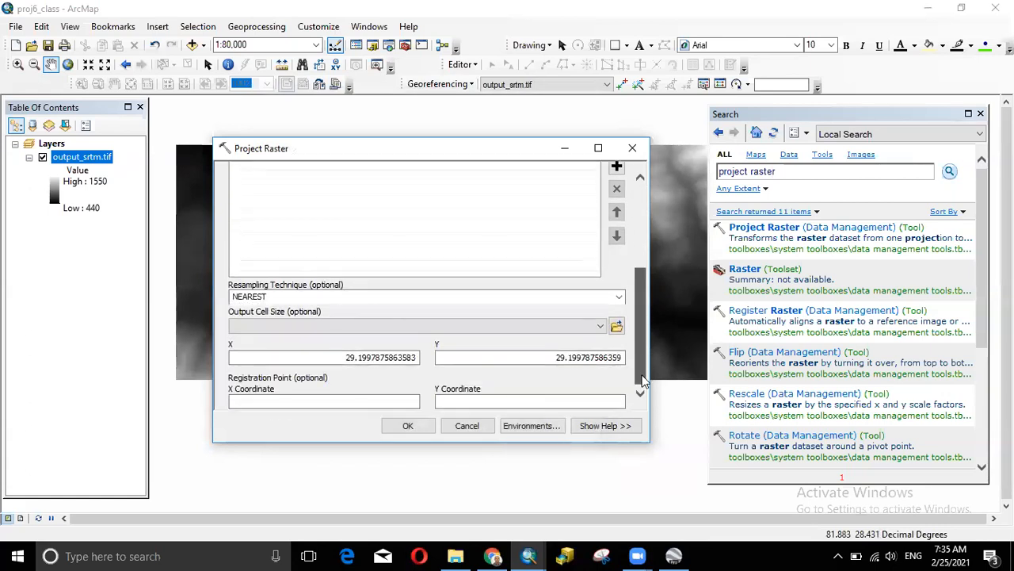
scroll(640, 387, "up", 5)
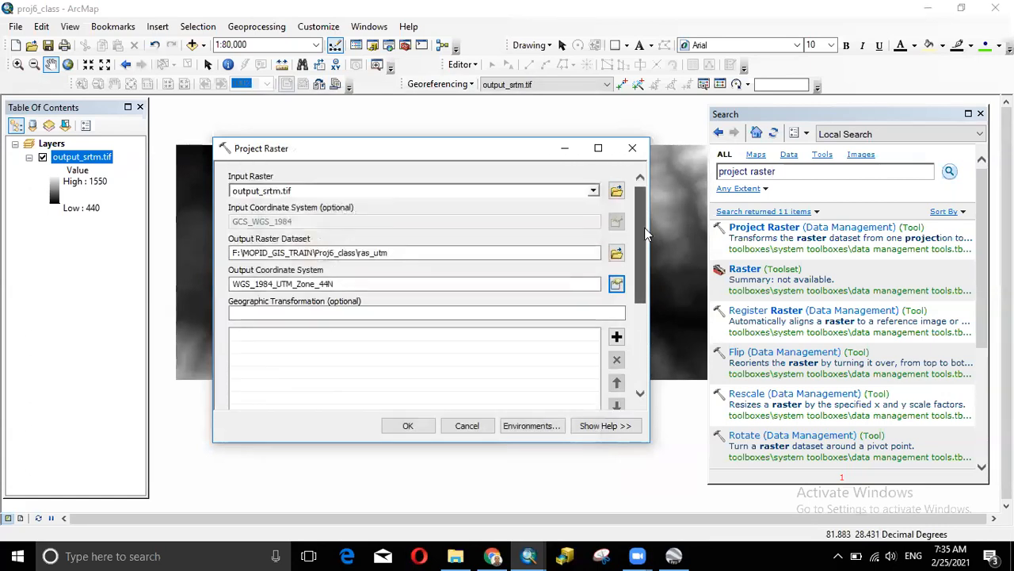
left_click(411, 426)
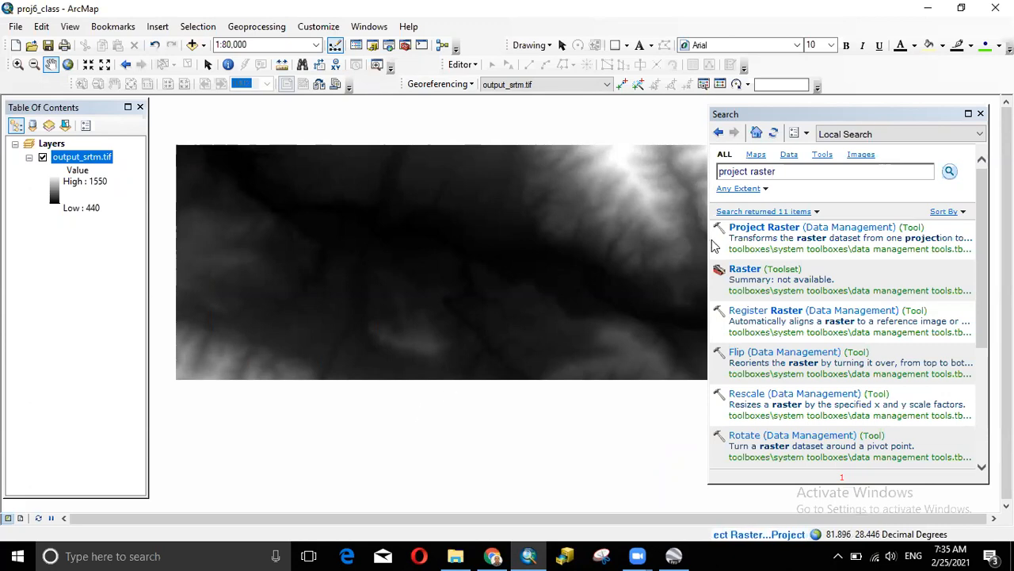
- Widen the map area and hide the output_srtm.tif layer
left_click_drag(707, 239, 814, 238)
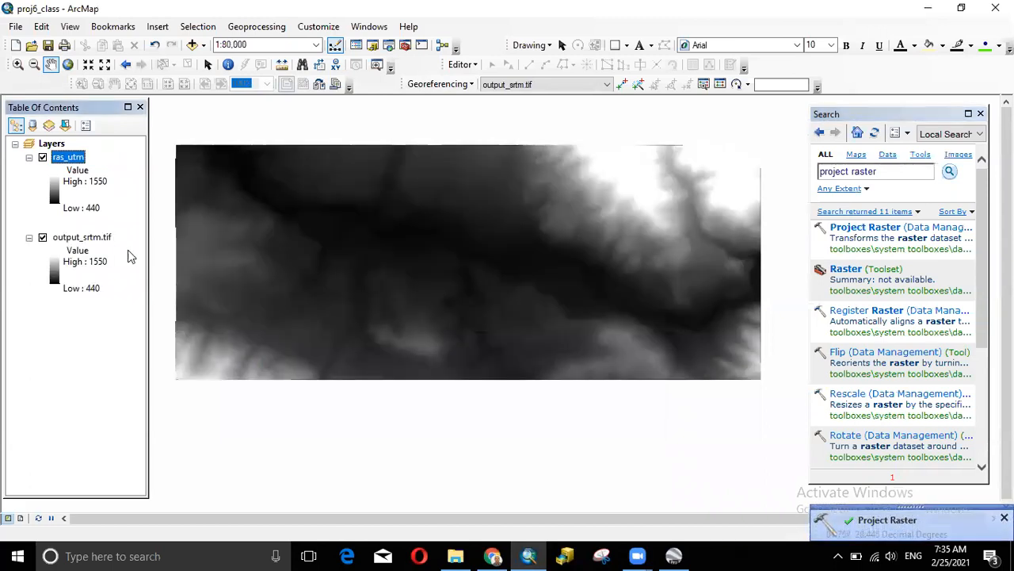
left_click(43, 237)
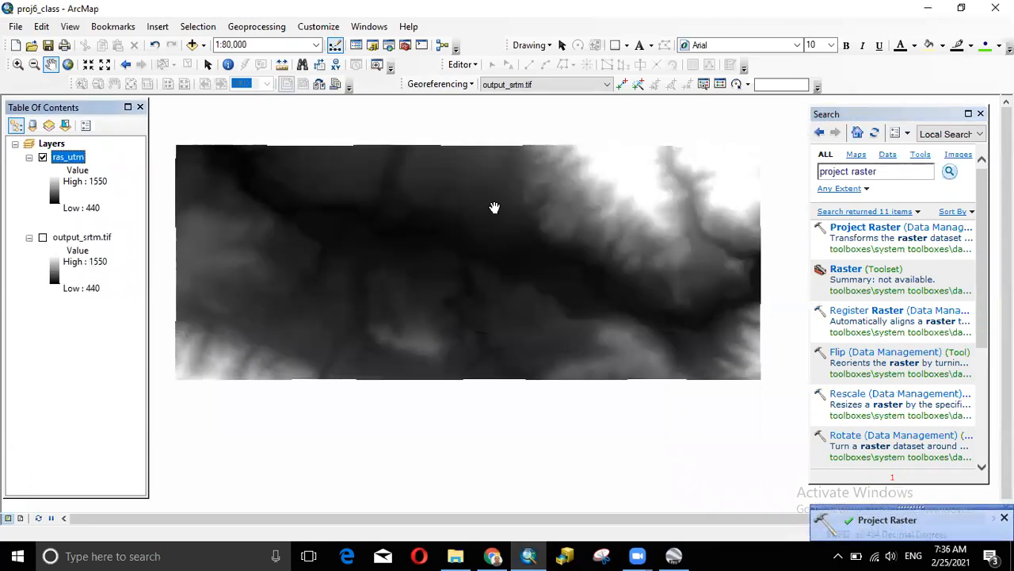
scroll(526, 267, "up", 1)
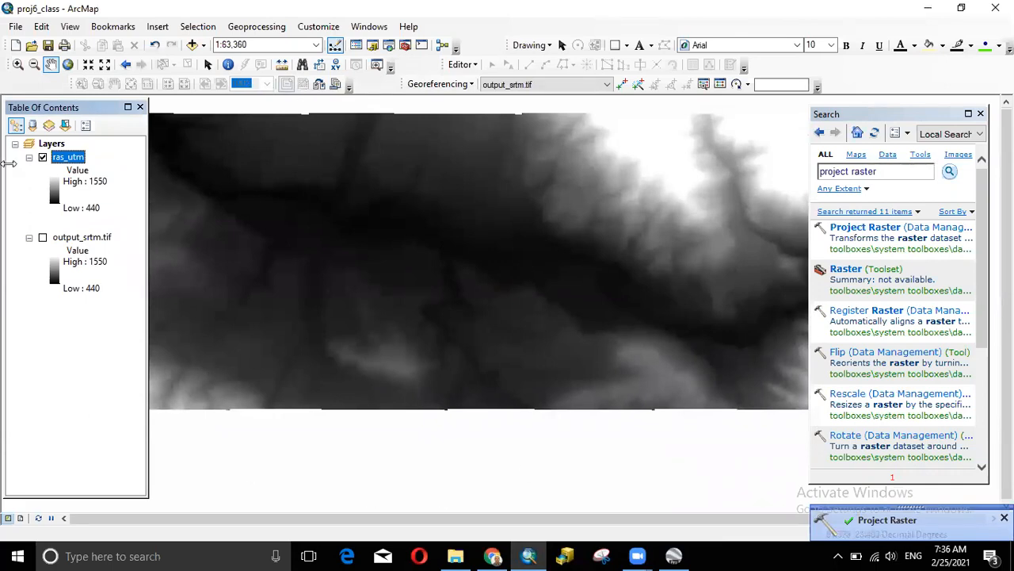
- Review ras_utm's source details in Layer Properties, then reopen Project Raster
right_click(68, 157)
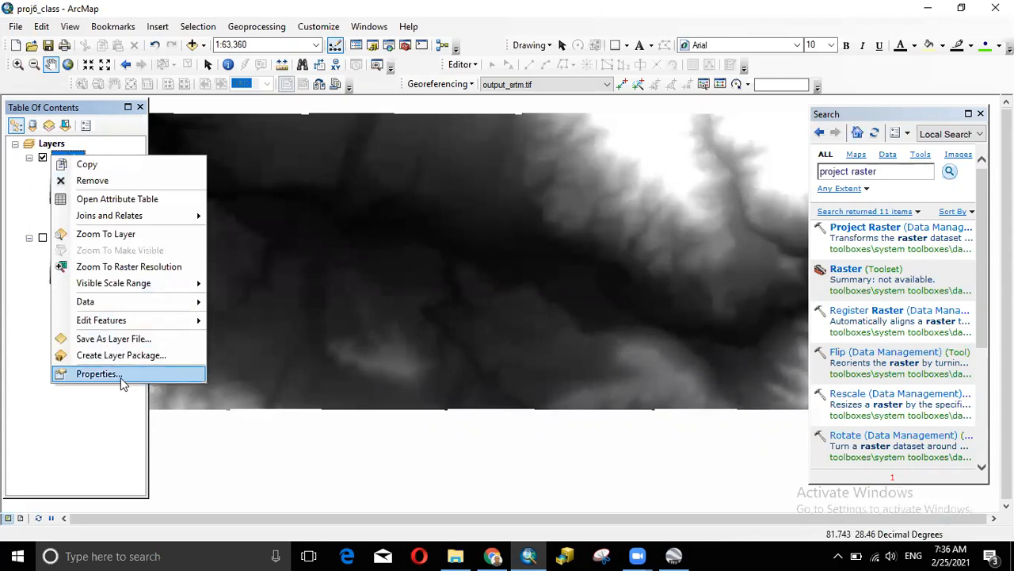
left_click(97, 373)
scroll(574, 239, "down", 3)
scroll(574, 240, "down", 6)
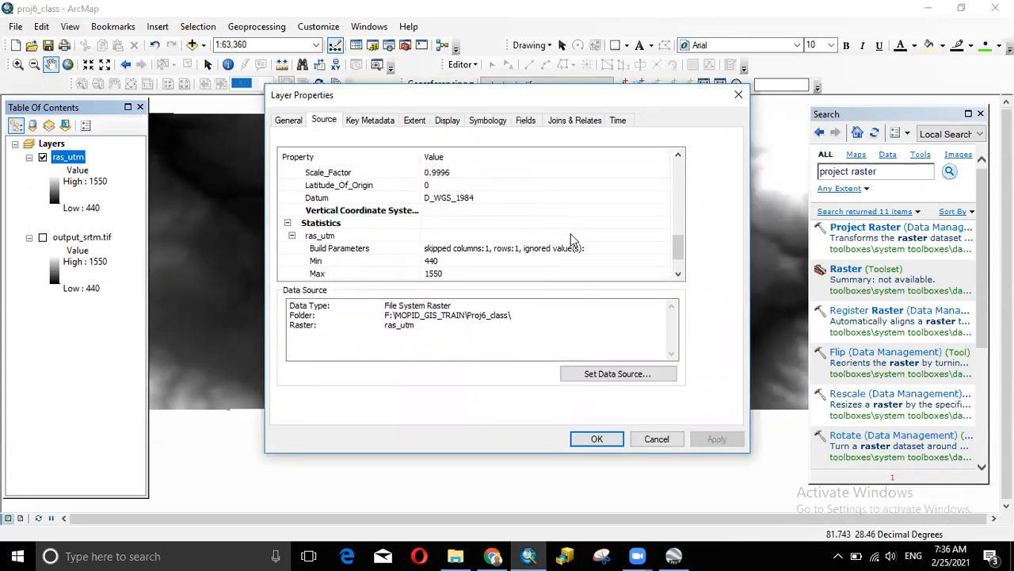
scroll(574, 239, "down", 1)
left_click(739, 95)
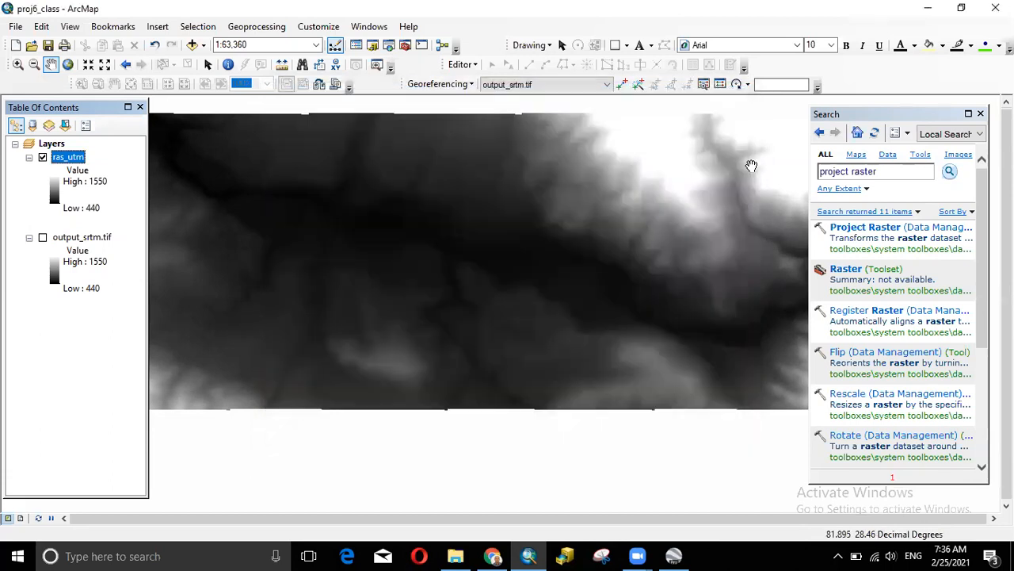
left_click(855, 231)
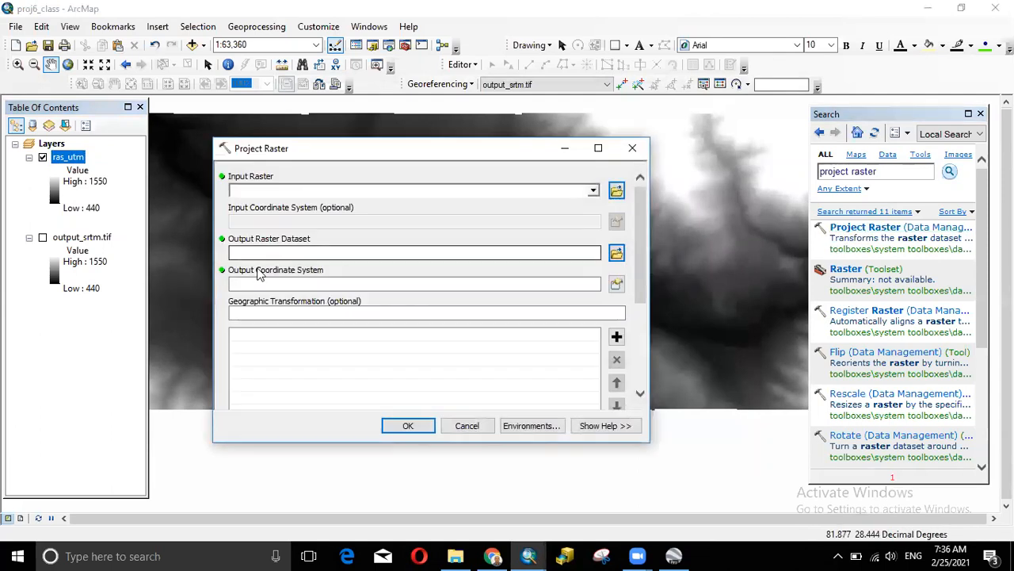
- Browse the output raster location through Folder Connections to MOPID_GIS_TRAIN\Proj6_class without saving
left_click(617, 253)
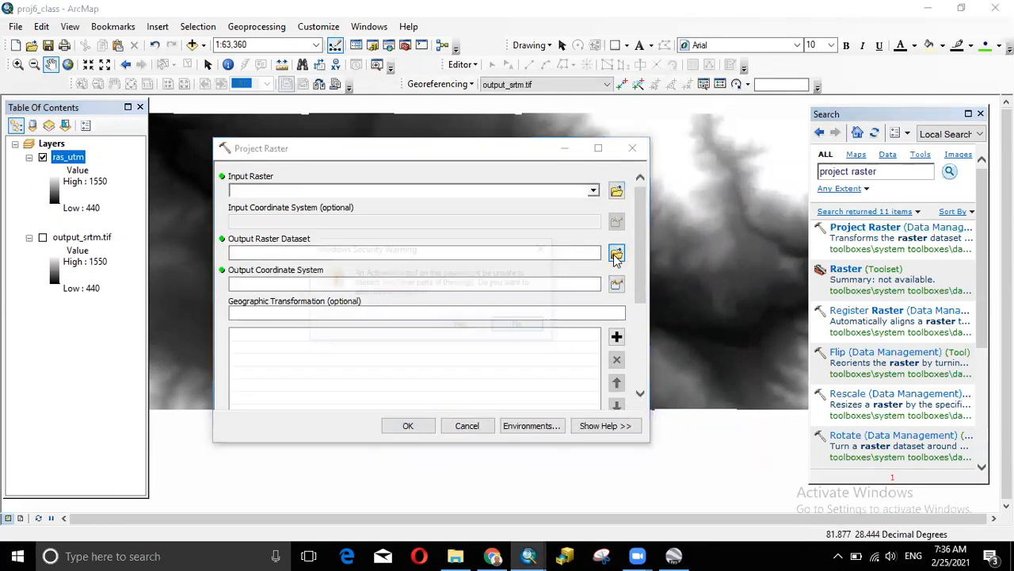
left_click(542, 248)
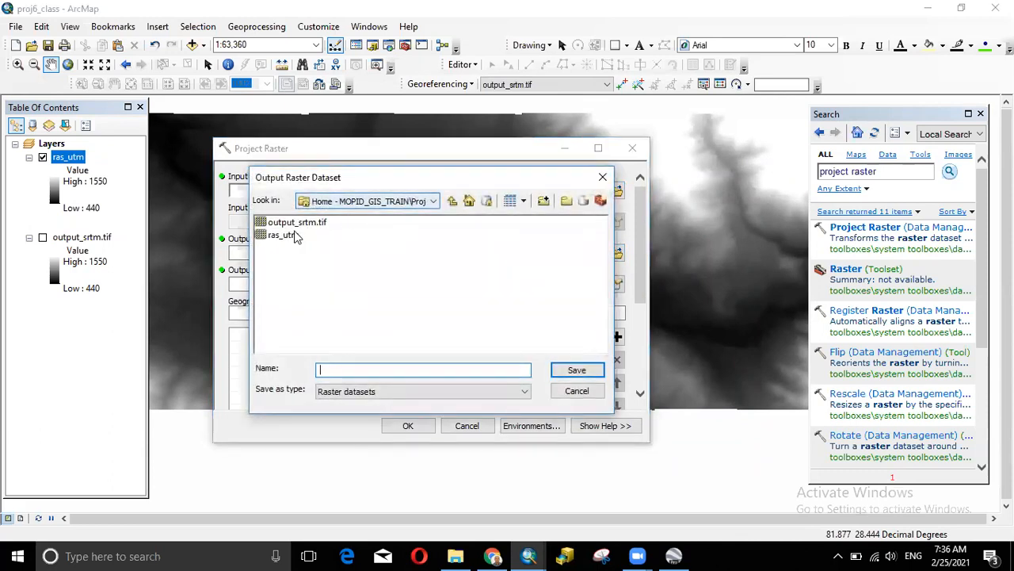
left_click(451, 202)
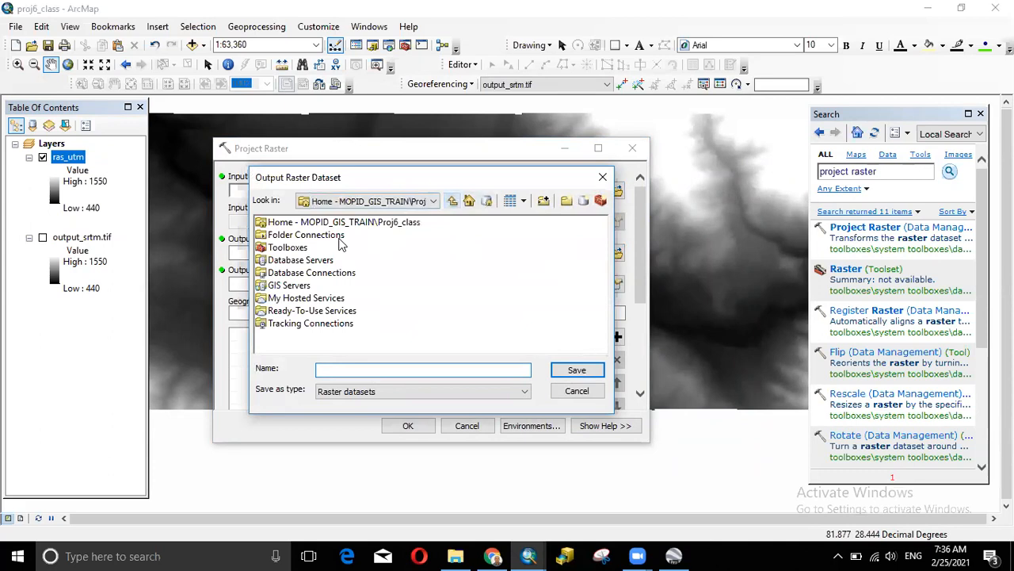
double_click(291, 236)
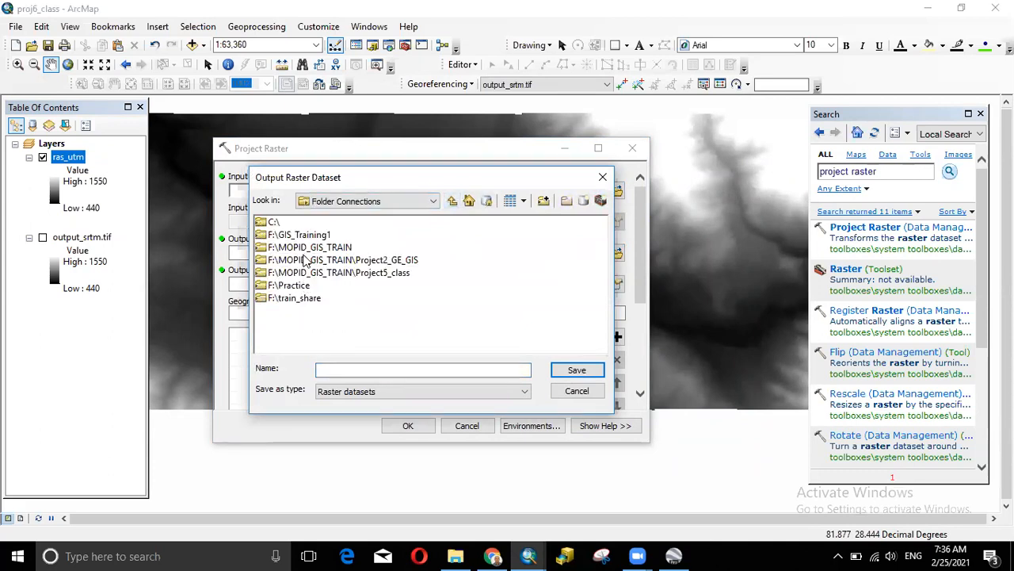
double_click(309, 248)
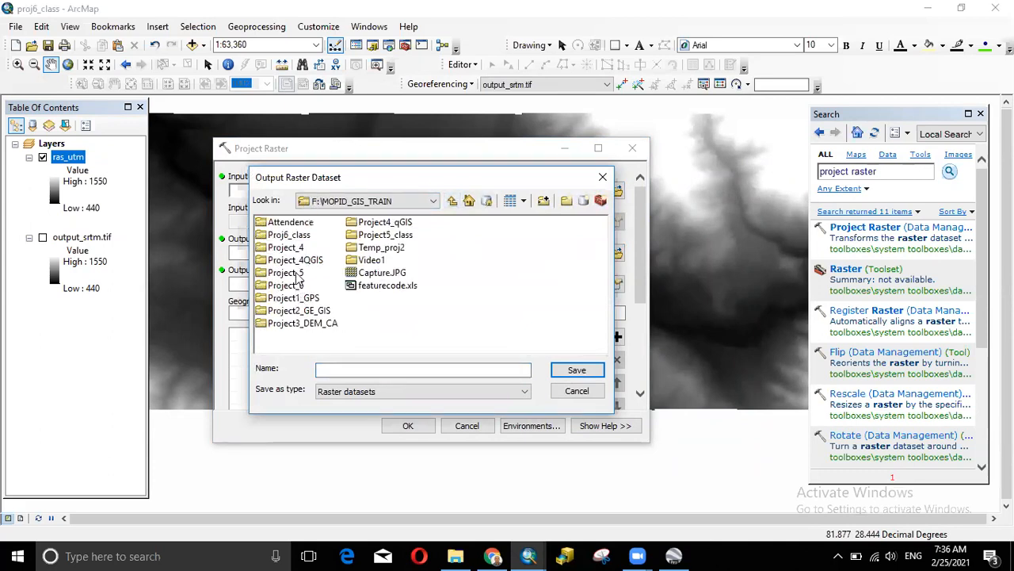
double_click(290, 235)
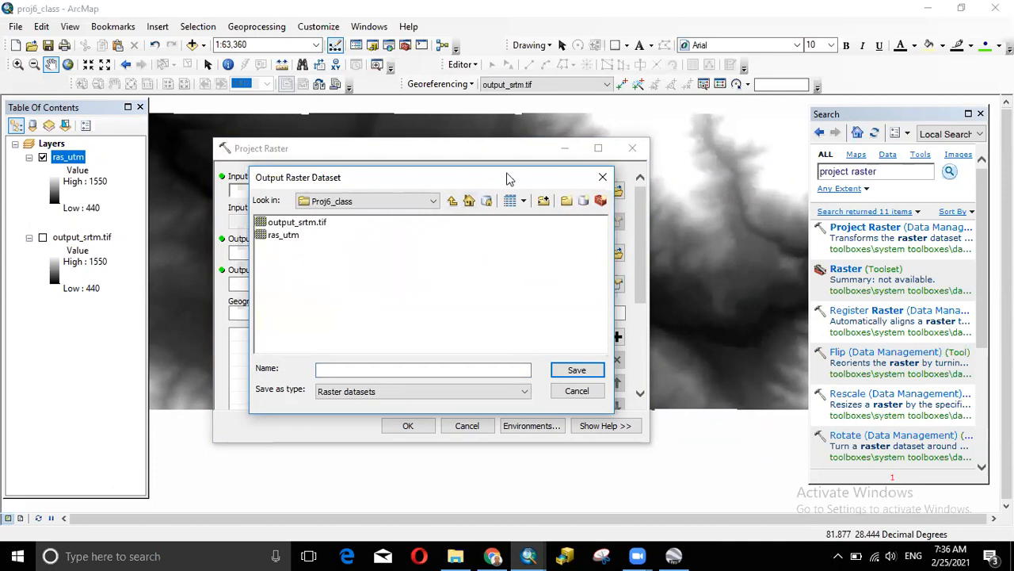
left_click(603, 178)
- Pick WGS 1984 UTM Zone 44N, then cancel it and close Project Raster
left_click(616, 284)
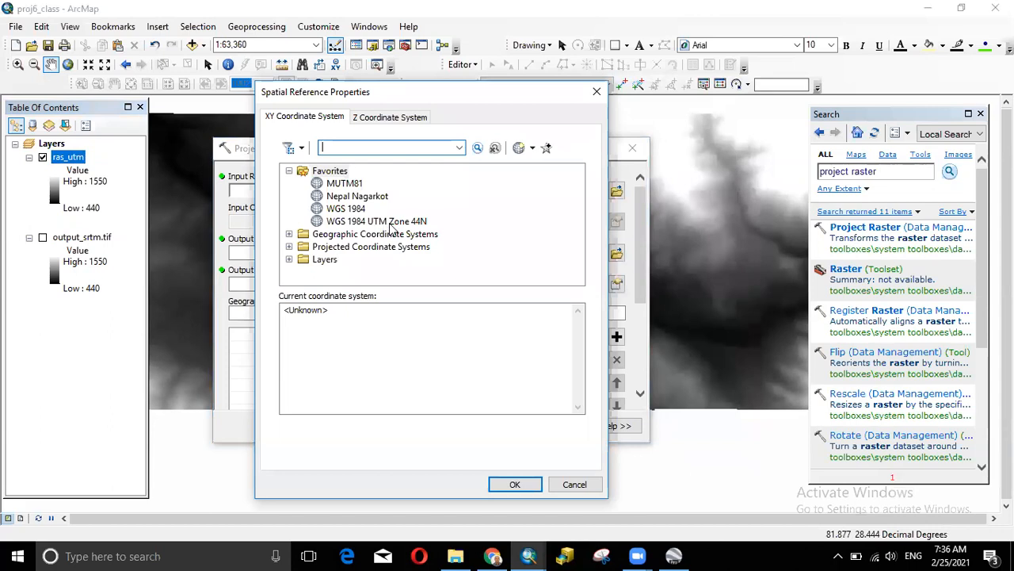
left_click(406, 224)
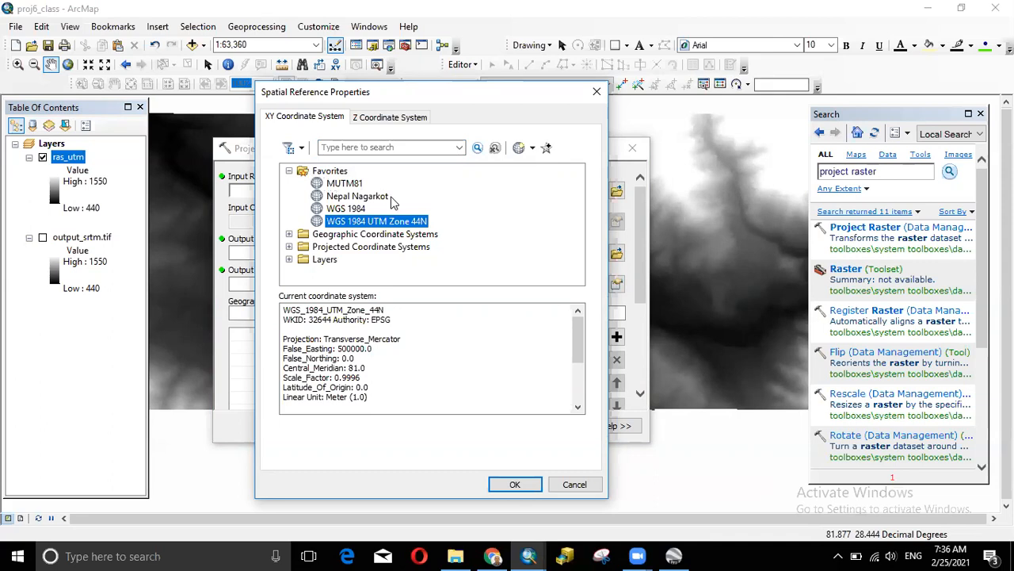
left_click(575, 484)
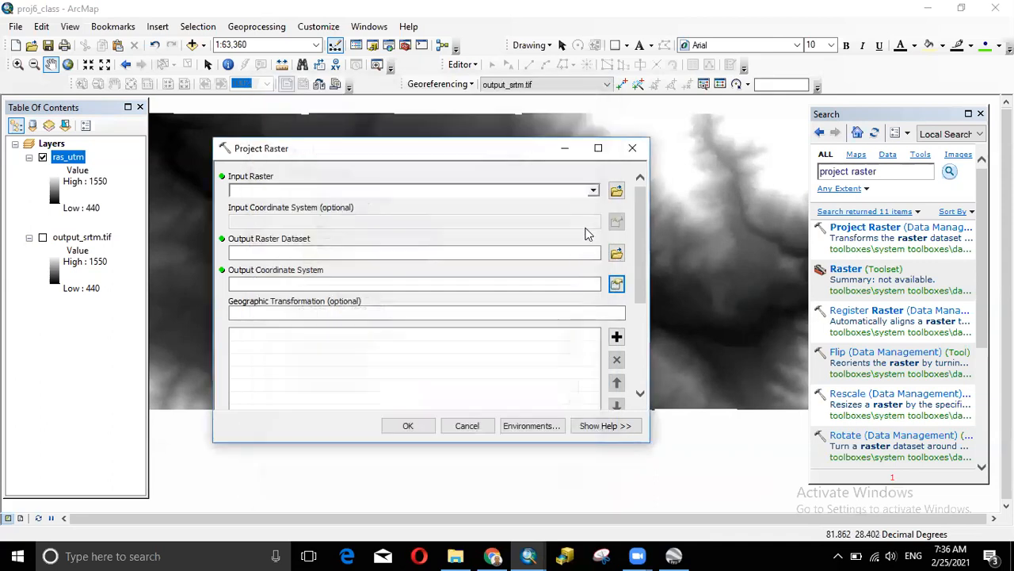
left_click(633, 150)
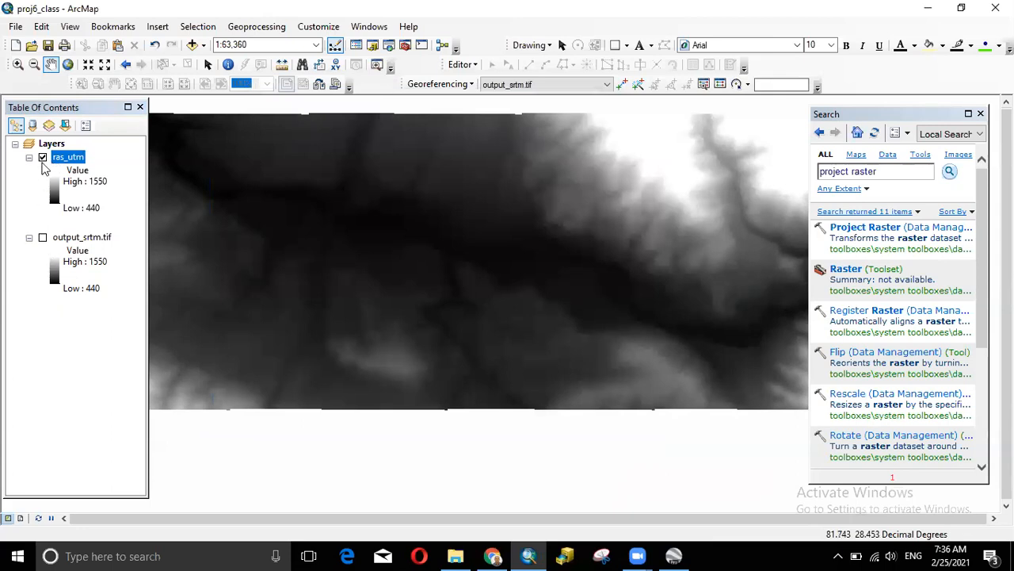
- Remove the output_srtm.tif layer from the map
left_click(83, 240)
right_click(83, 240)
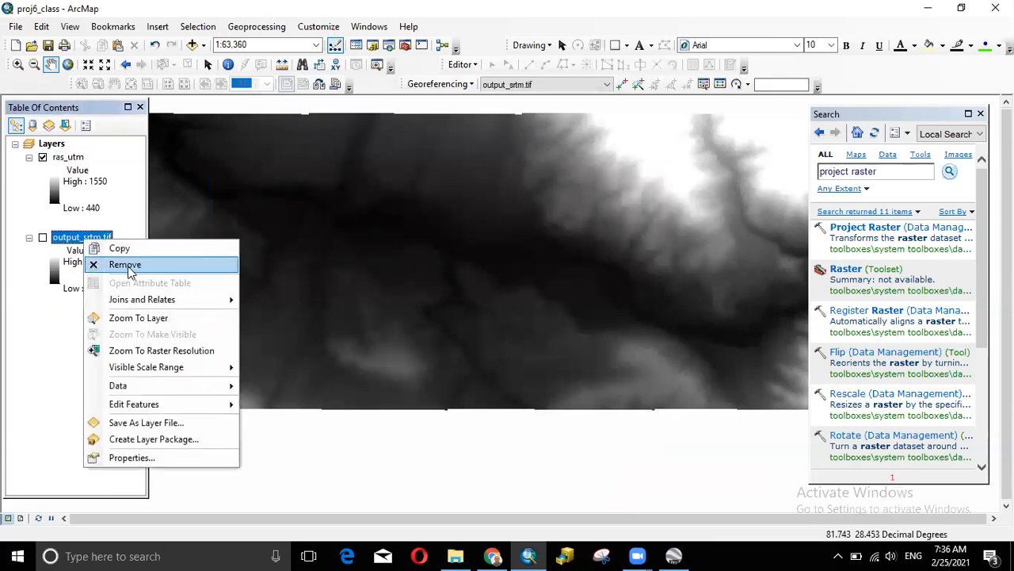
left_click(118, 262)
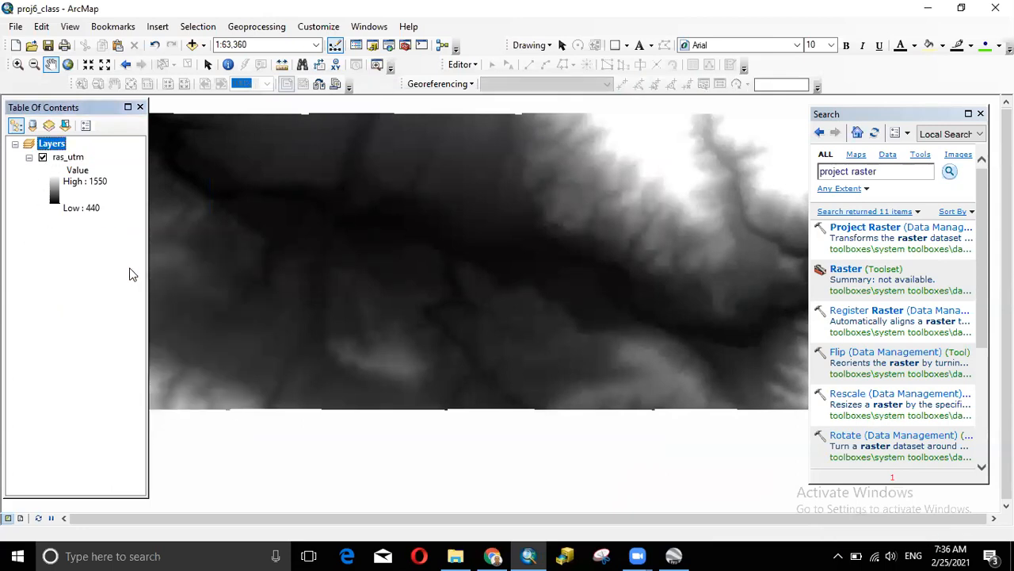
- Set the Layers data frame coordinate system to WGS 1984 UTM Zone 44N
right_click(49, 147)
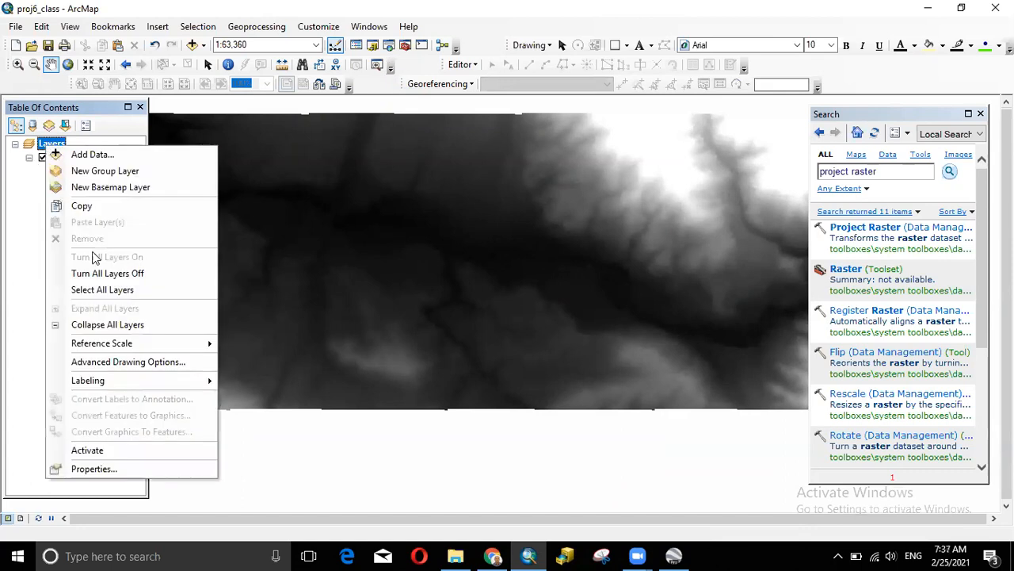
left_click(120, 467)
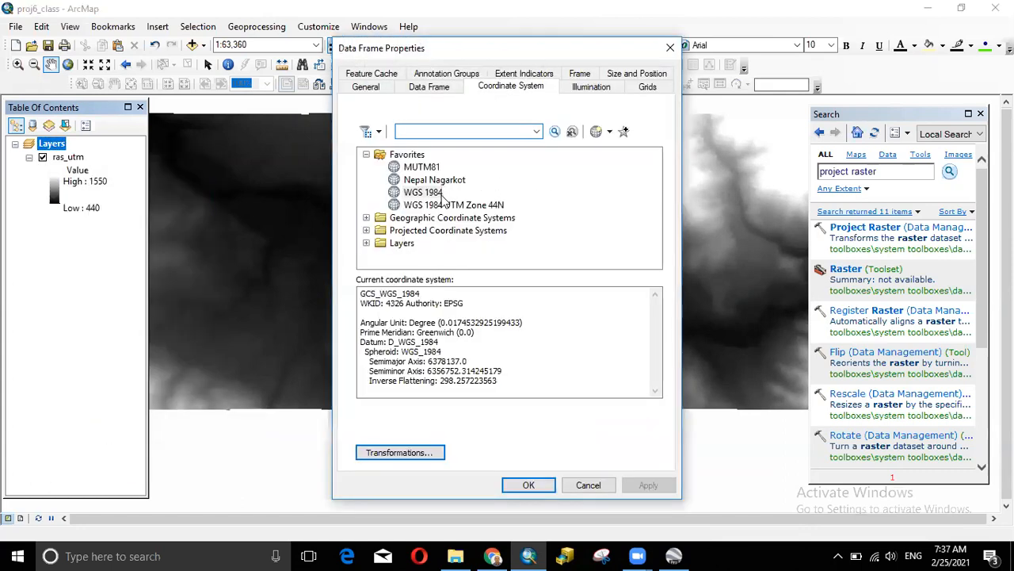
left_click(445, 205)
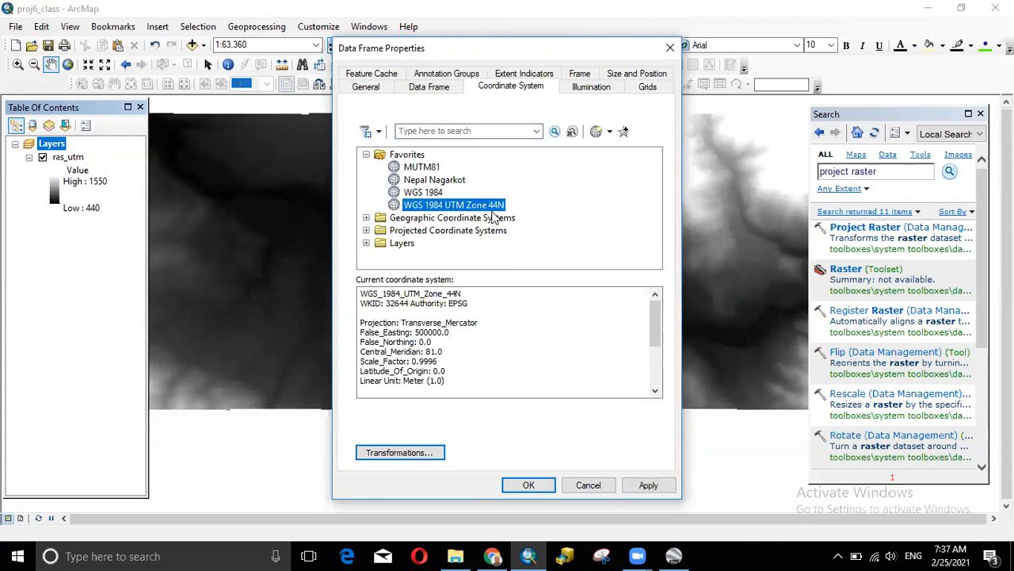
left_click(544, 490)
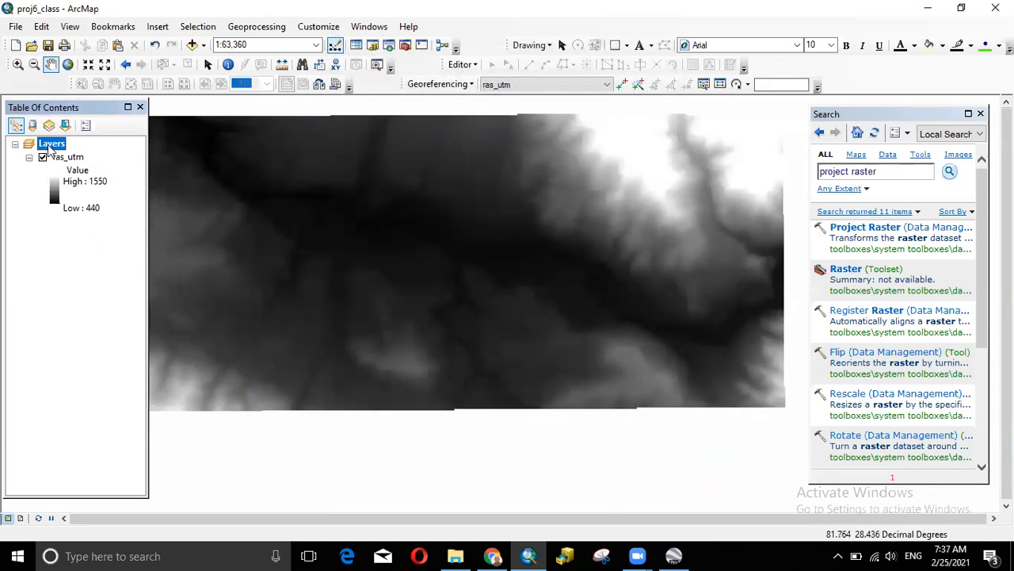
right_click(50, 149)
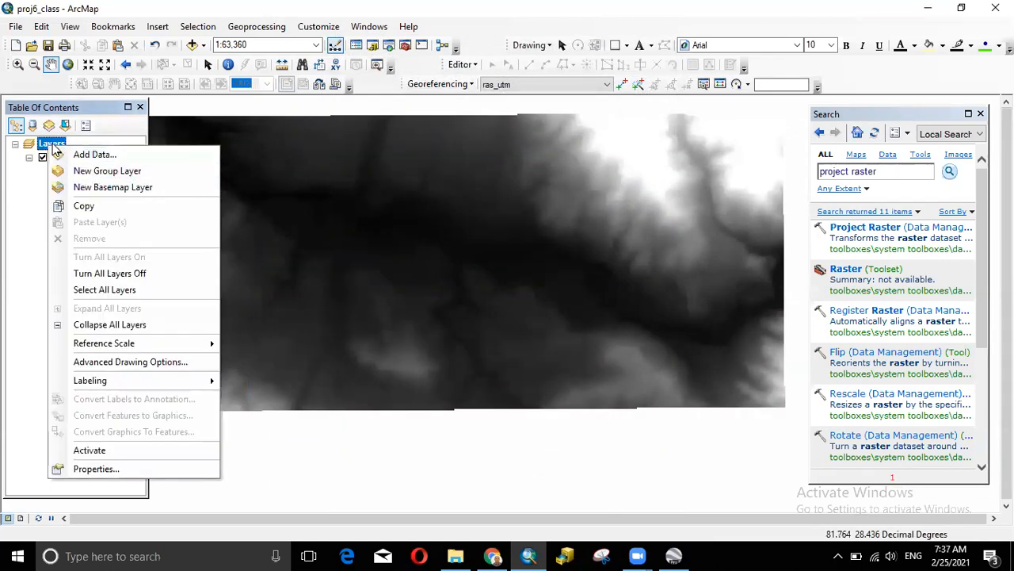
left_click(124, 470)
left_click(434, 206)
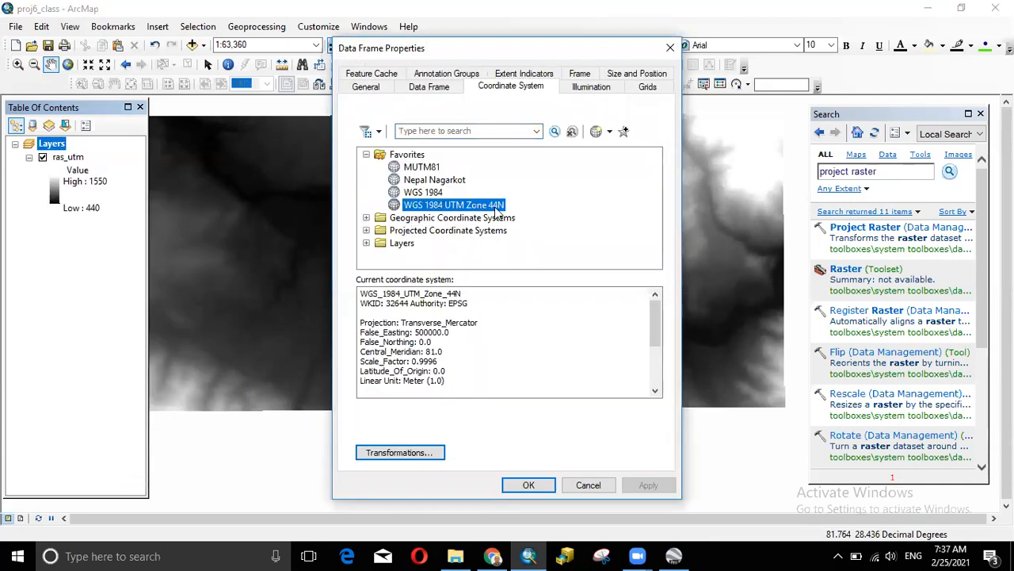
left_click(528, 485)
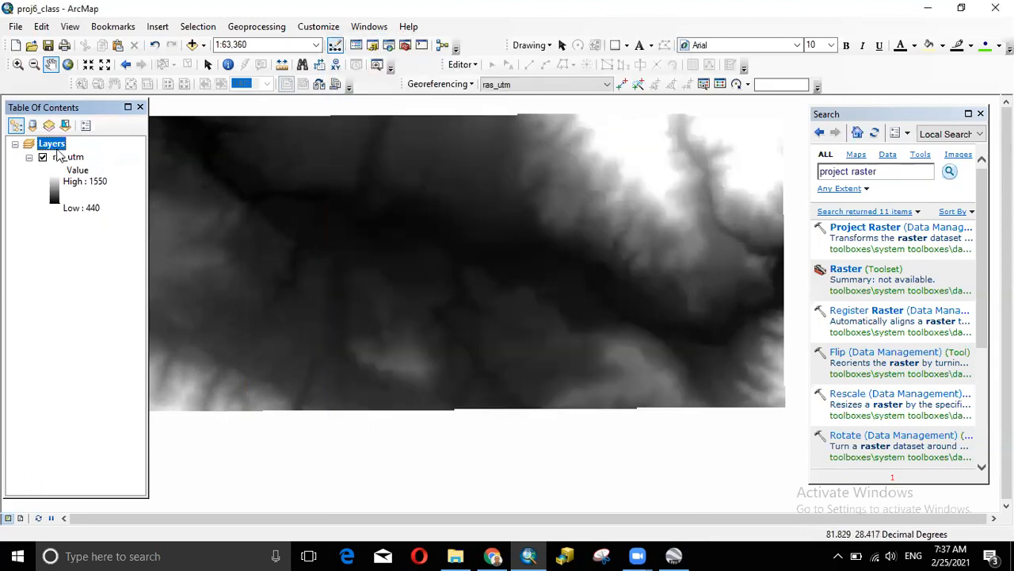
- Verify the data frame's UTM 44N projection, then open ras_utm's Layer Properties
right_click(56, 148)
left_click(140, 469)
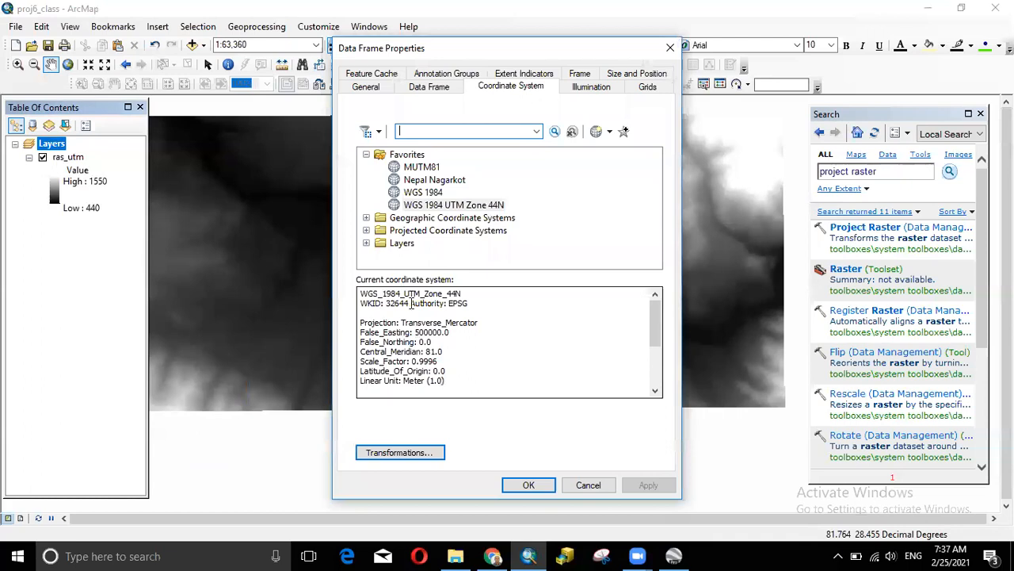
left_click(670, 48)
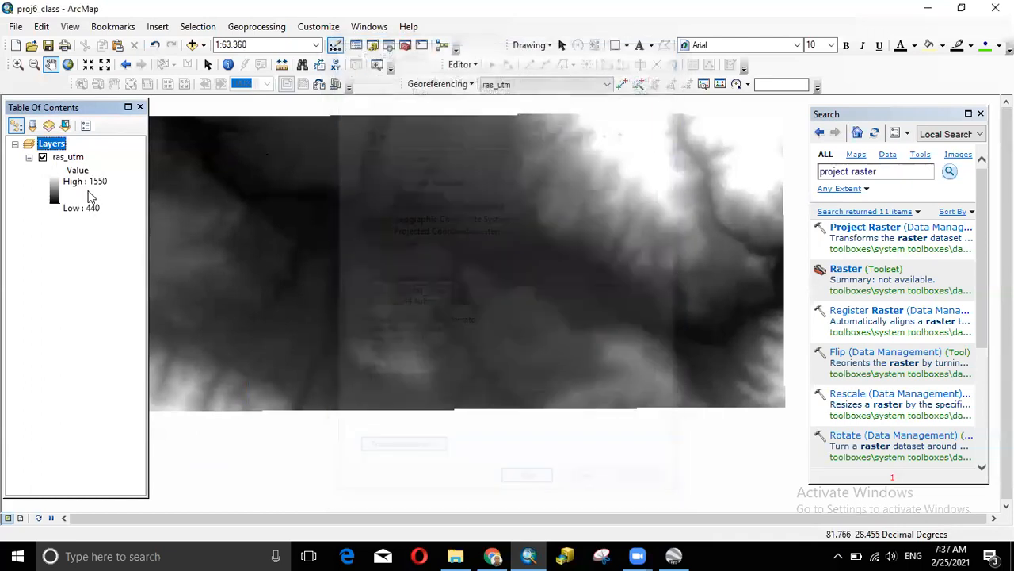
right_click(78, 162)
left_click(121, 376)
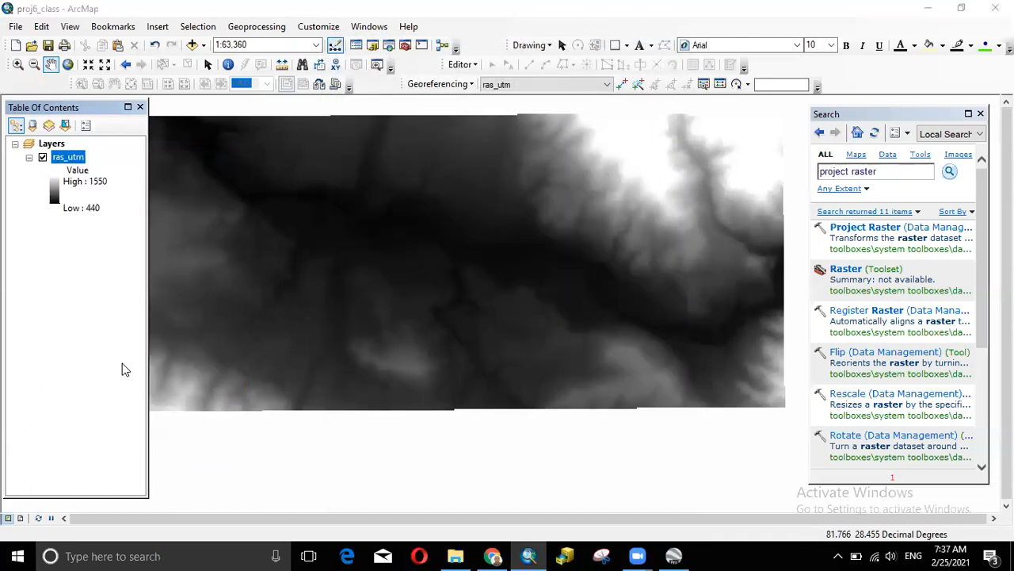
left_click_drag(673, 175, 671, 229)
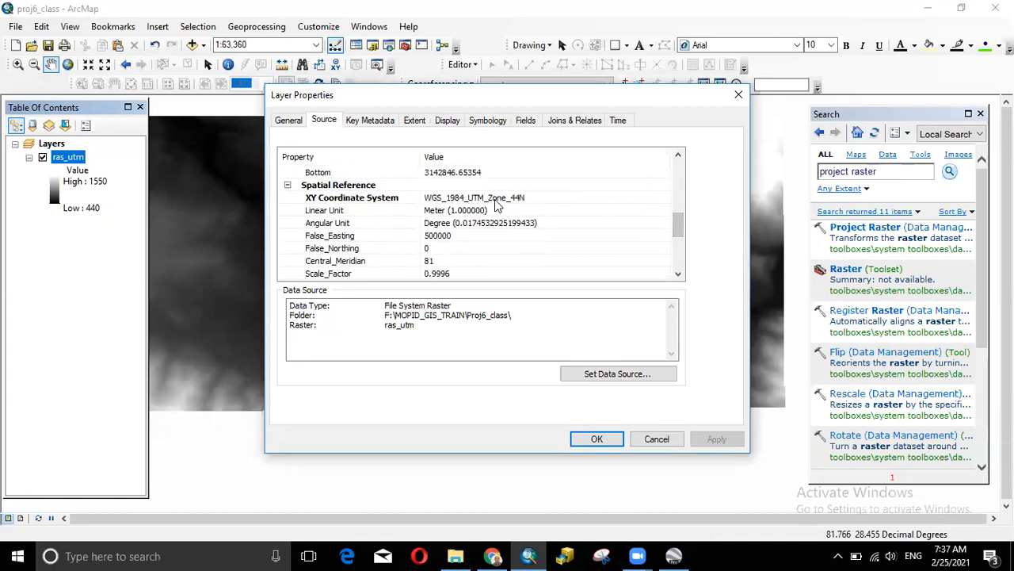
- Highlight ras_utm's WGS_1984_UTM_Zone_44N coordinate system, close its properties, and zoom out
left_click(475, 199)
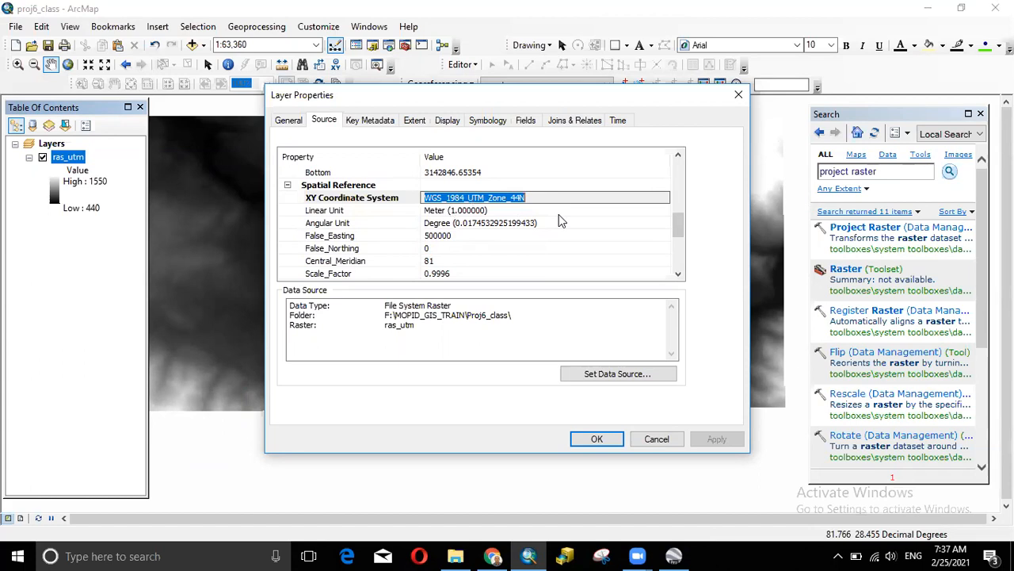
left_click(738, 94)
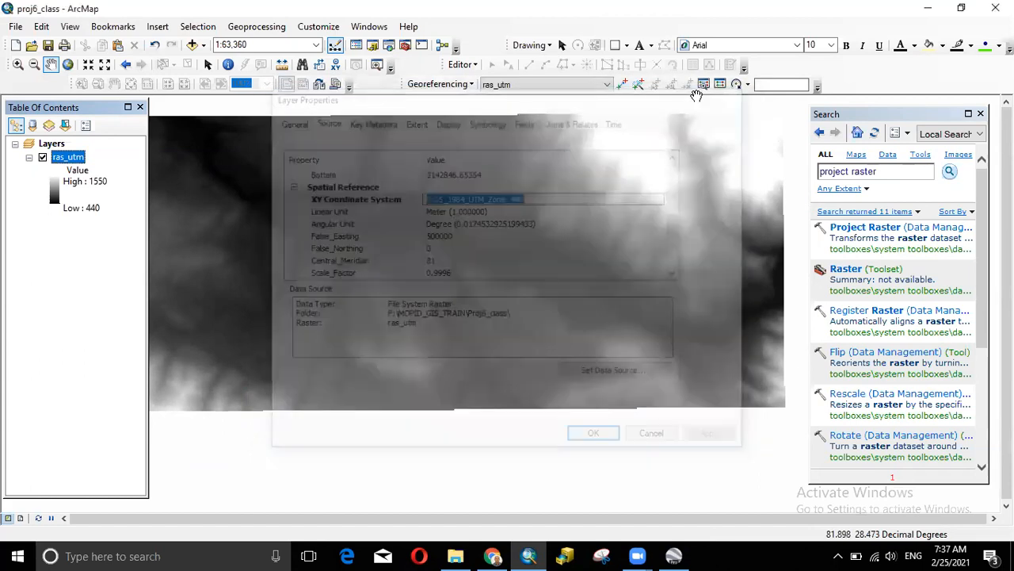
scroll(507, 305, "down", 1)
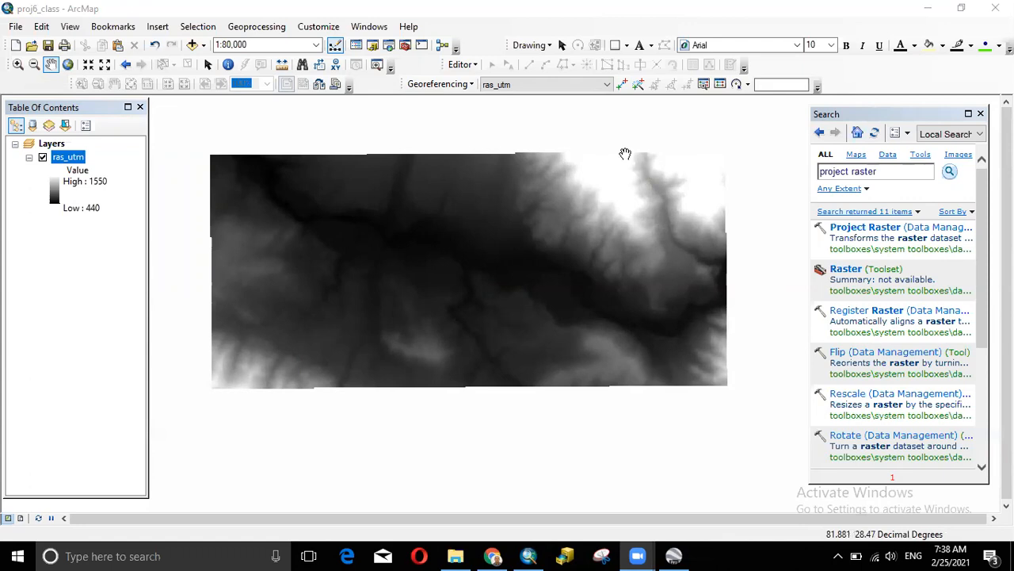
- Open Project Raster with ras_utm as the input raster
left_click(862, 231)
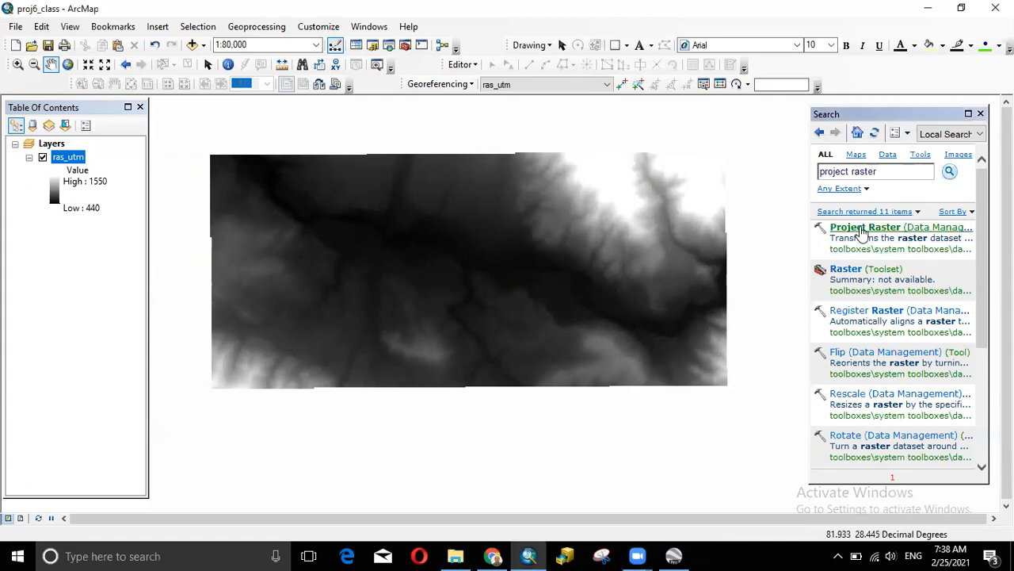
left_click(862, 231)
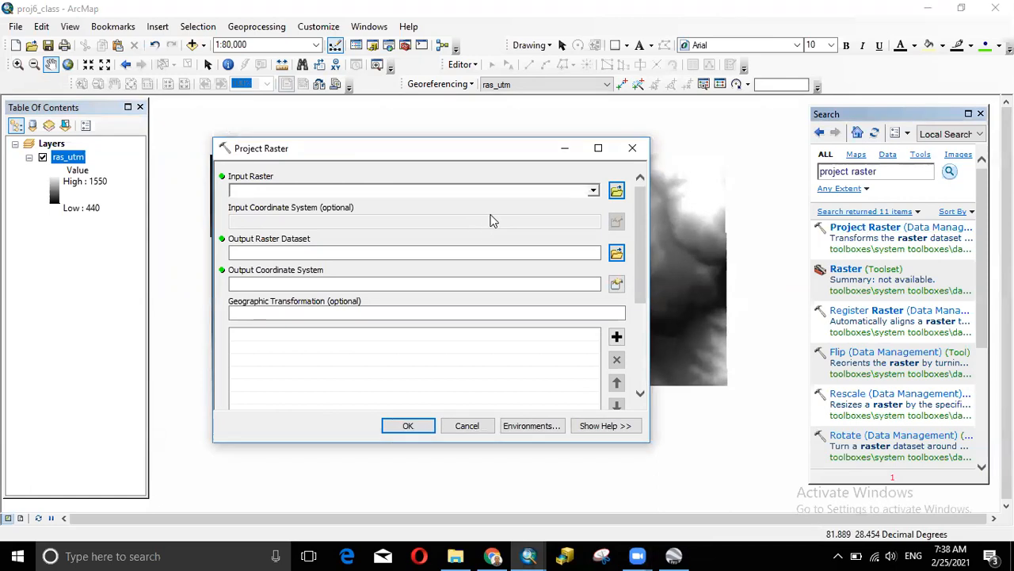
left_click(593, 191)
left_click(285, 208)
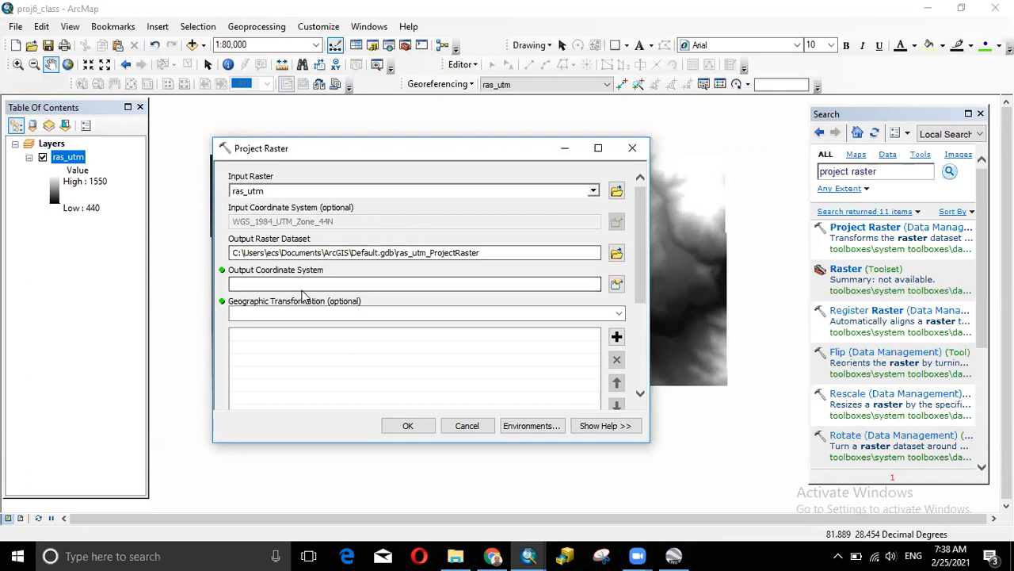
- Select WGS 1984 UTM Zone 44N, then close the picker and cancel Project Raster
left_click(616, 285)
left_click(461, 327)
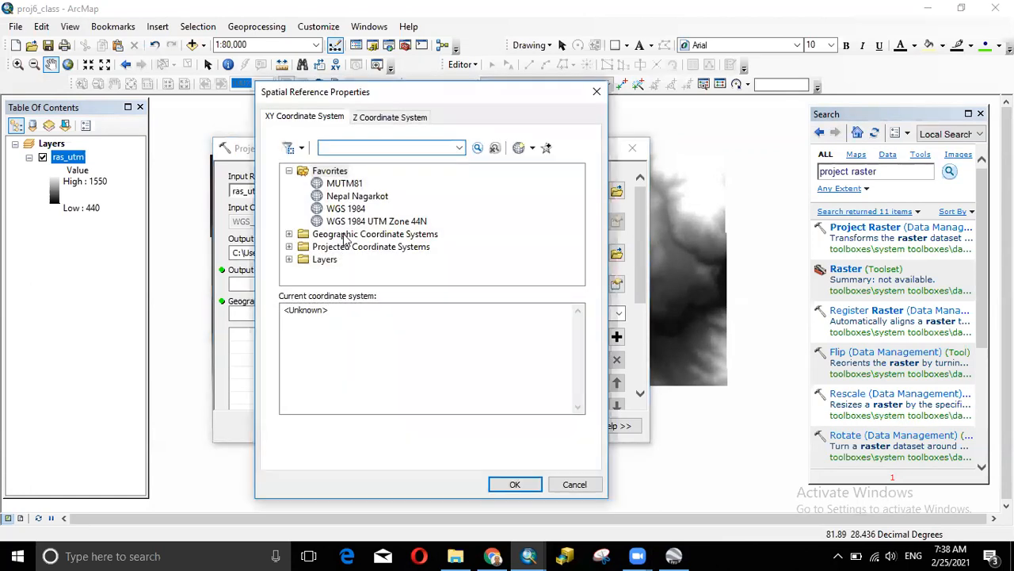
left_click(358, 222)
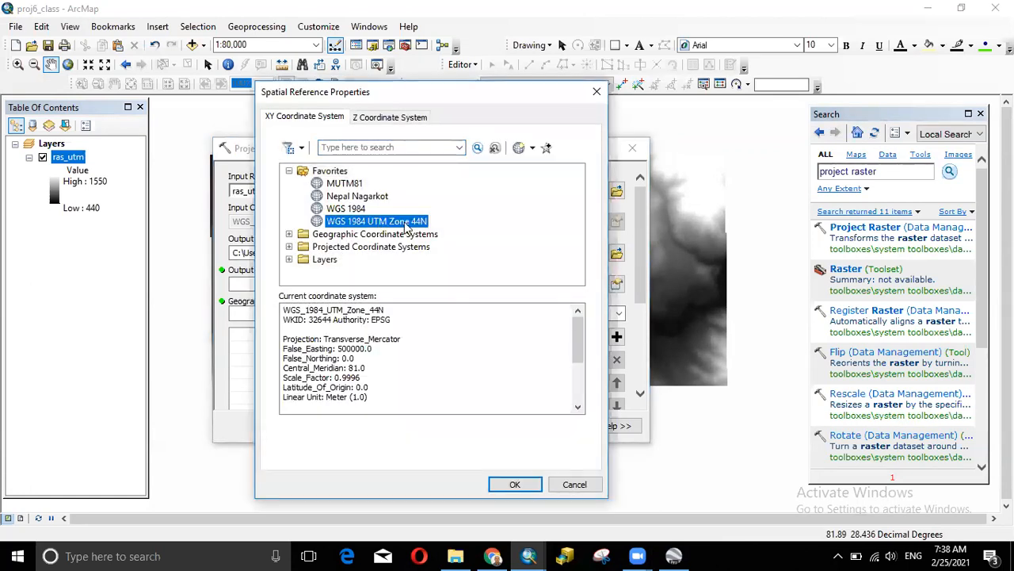
left_click(598, 94)
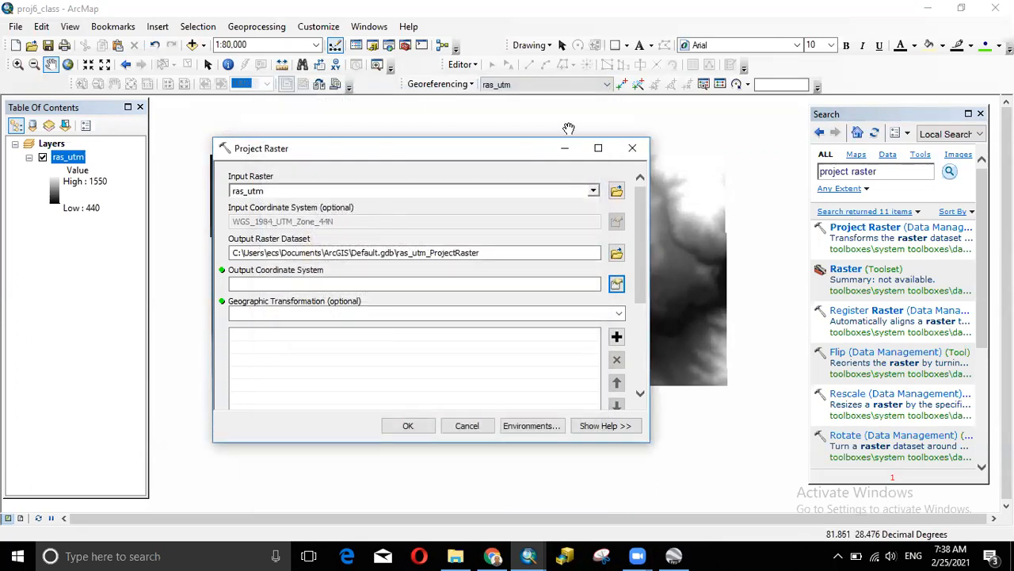
left_click(632, 148)
- Add output_srtm.tif from the Proj6_class folder to the map
left_click(193, 44)
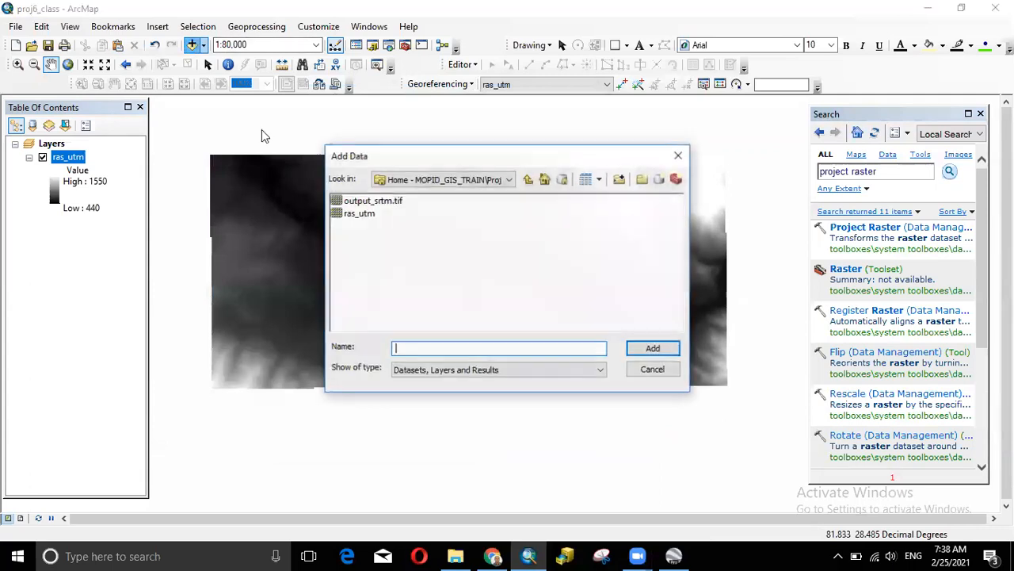
left_click(366, 200)
left_click(652, 349)
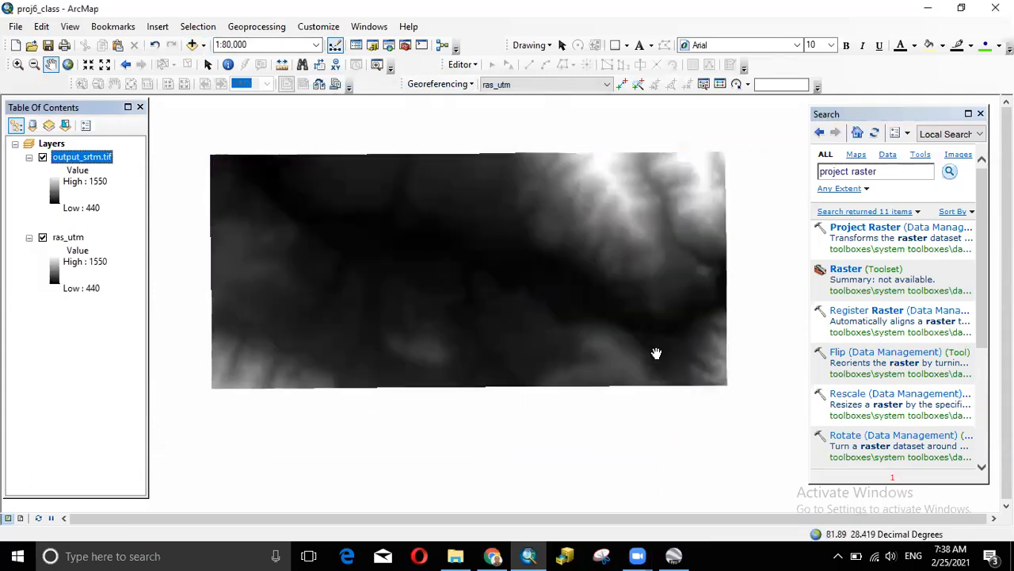
- Load output_srtm.tif as Project Raster's input, then close the tool unrun
left_click(858, 230)
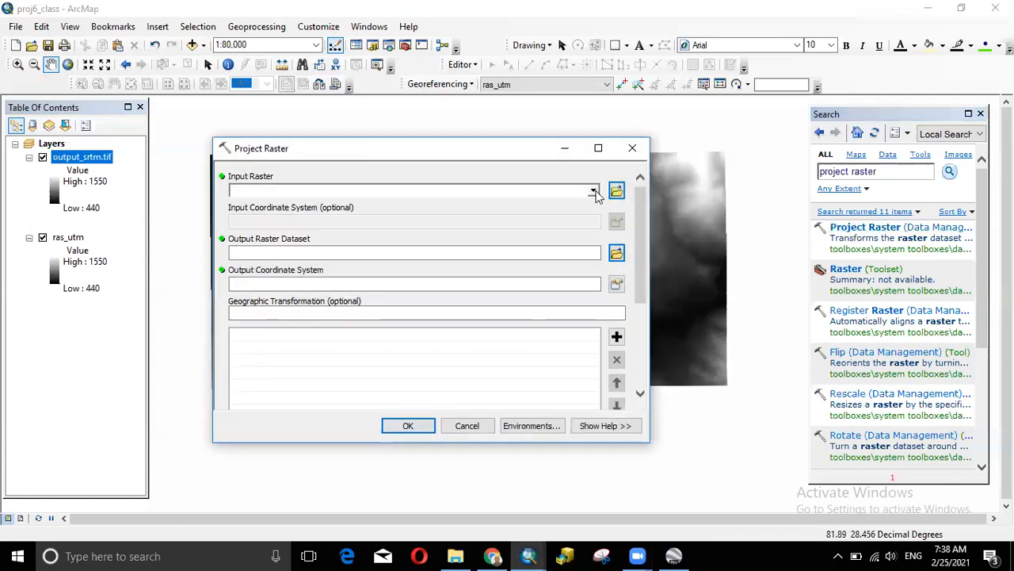
left_click(593, 191)
left_click(307, 204)
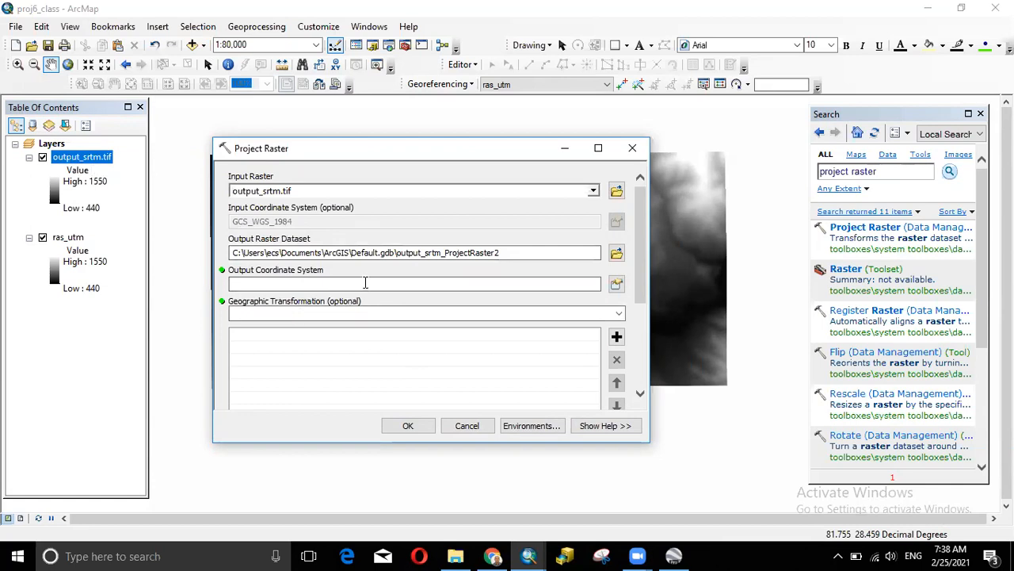
left_click(632, 149)
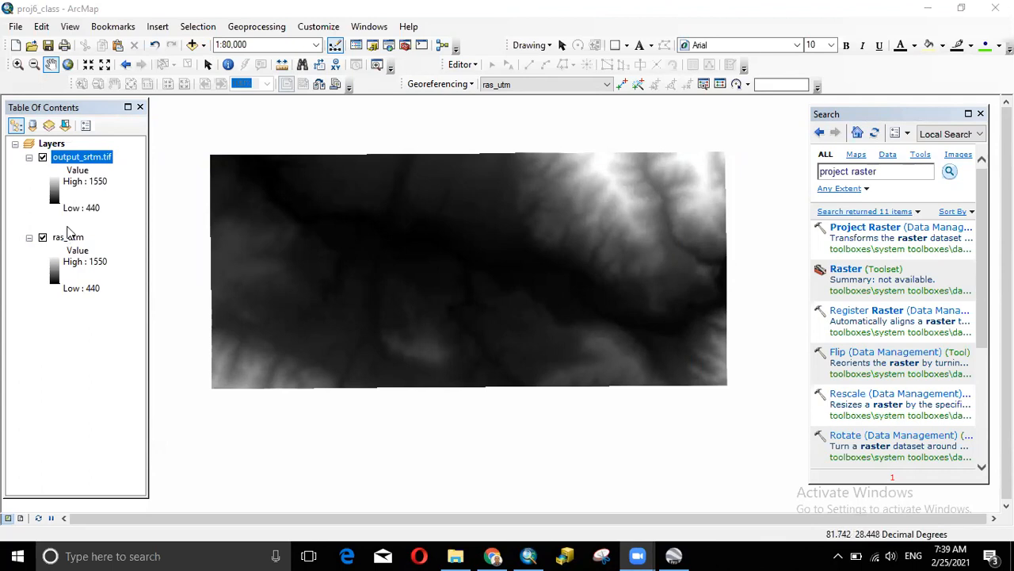
- Remove output_srtm.tif from the map and select the ras_utm layer
right_click(81, 157)
left_click(119, 179)
left_click(71, 158)
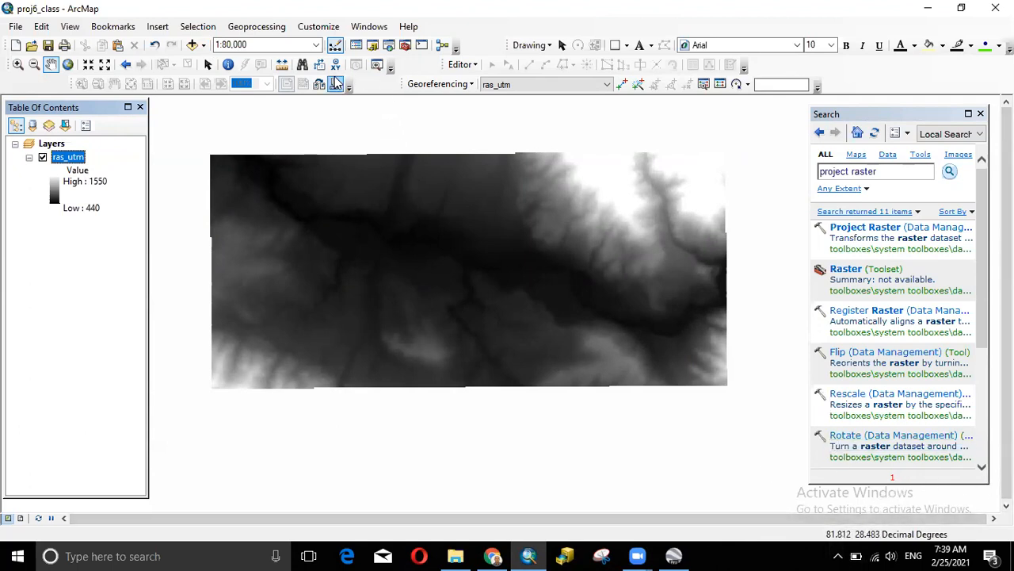
- Twice select ras_utm in the Add Data window and close it without adding
left_click(193, 45)
left_click(361, 214)
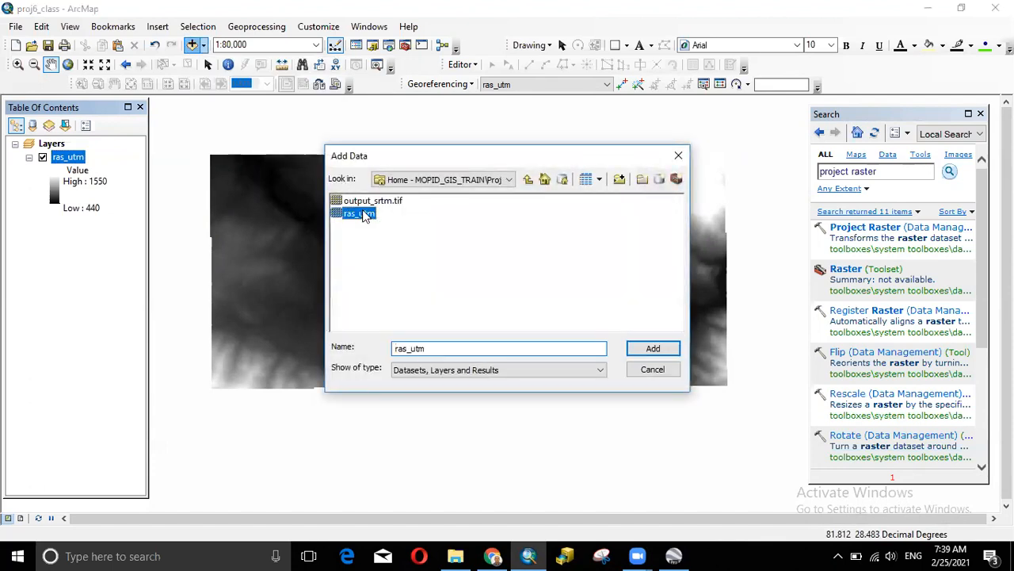
left_click(684, 158)
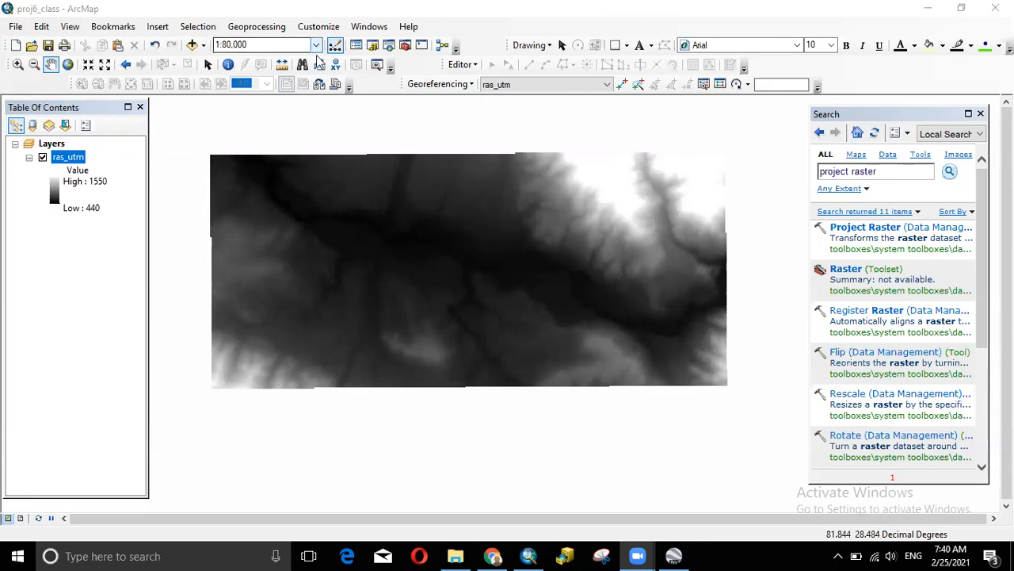
left_click(195, 47)
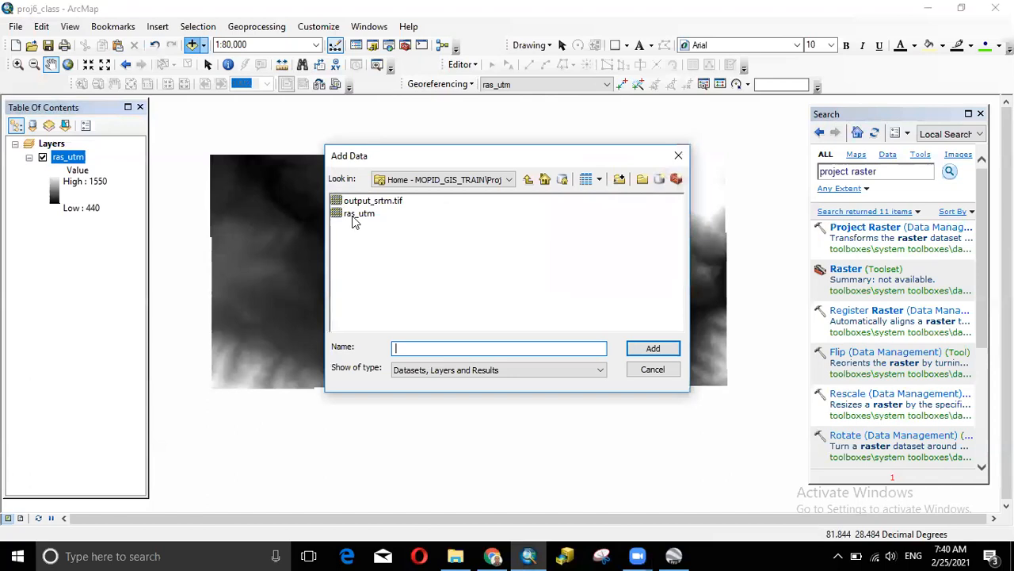
left_click(353, 216)
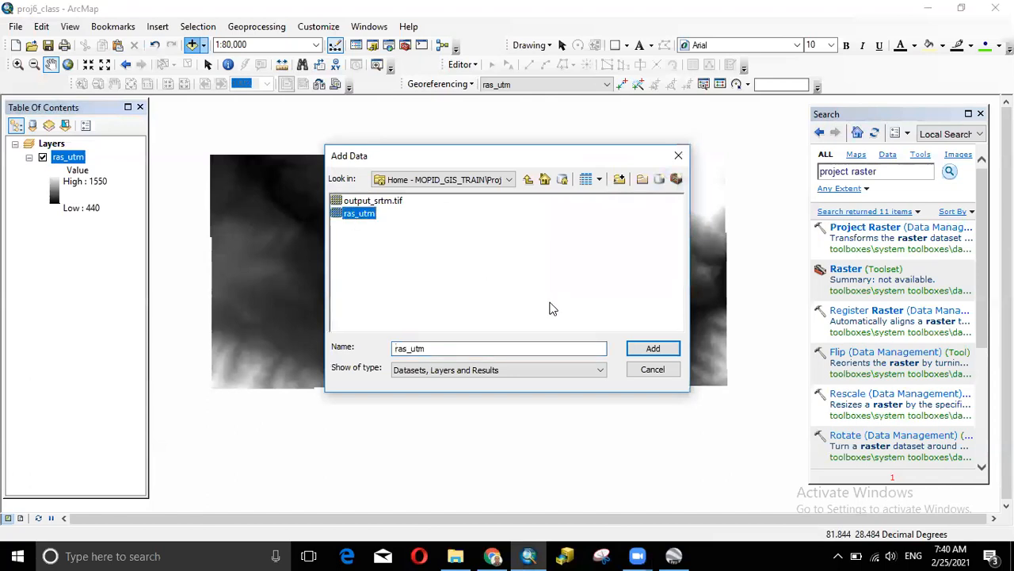
left_click(677, 157)
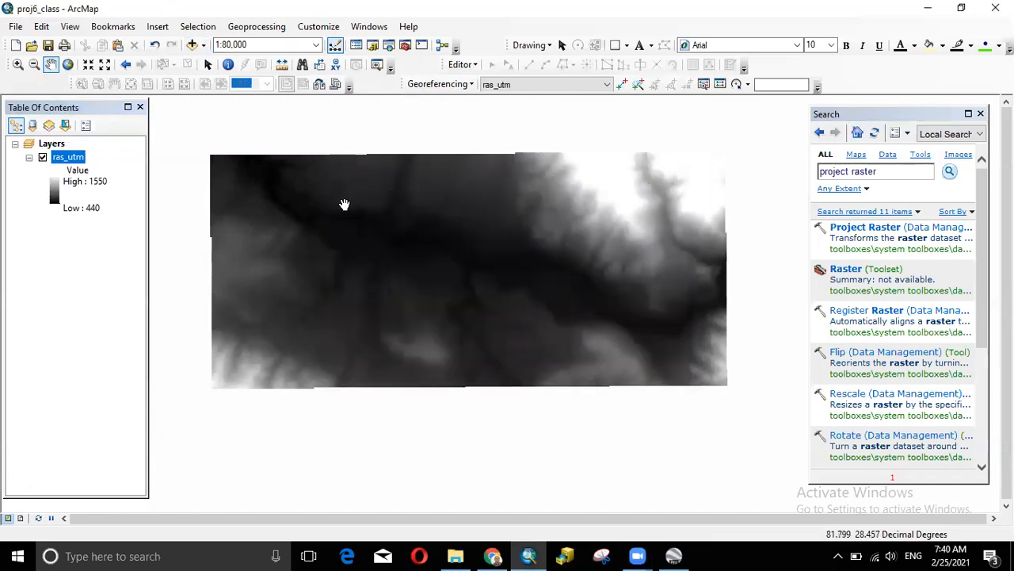
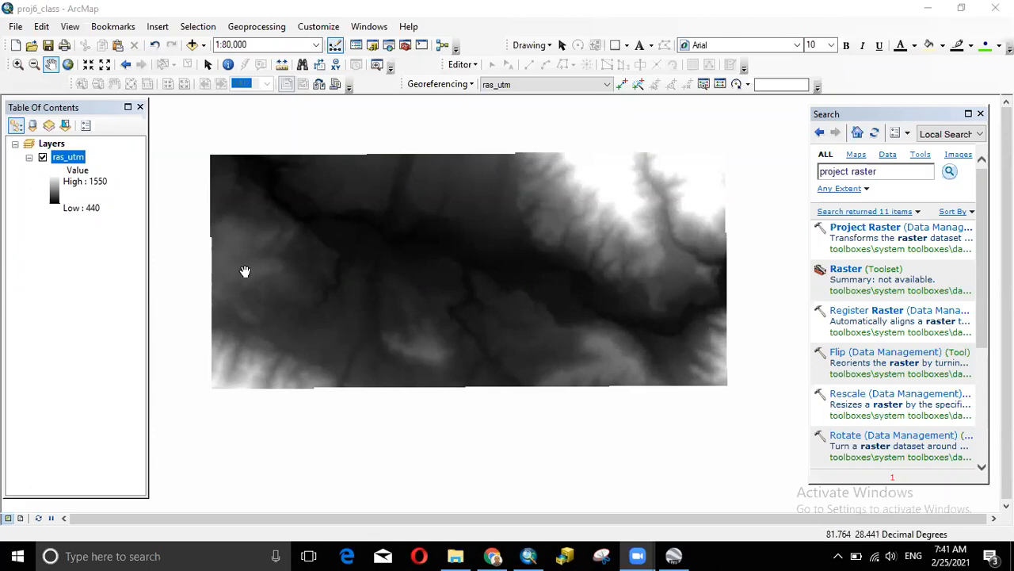
- Set the Layers data frame's display units to Meters and apply the change
left_click_drag(899, 174, 805, 178)
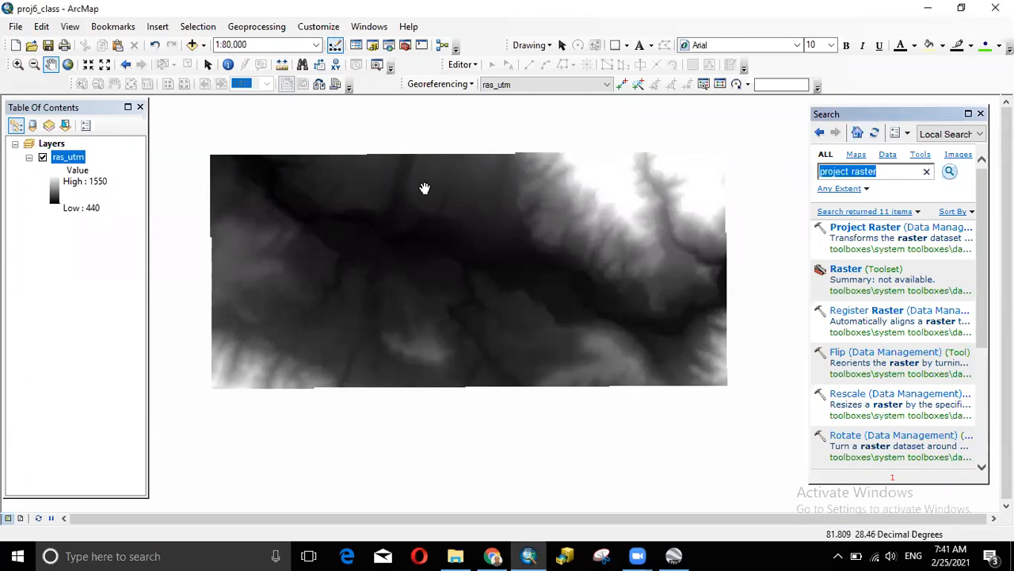
left_click(52, 145)
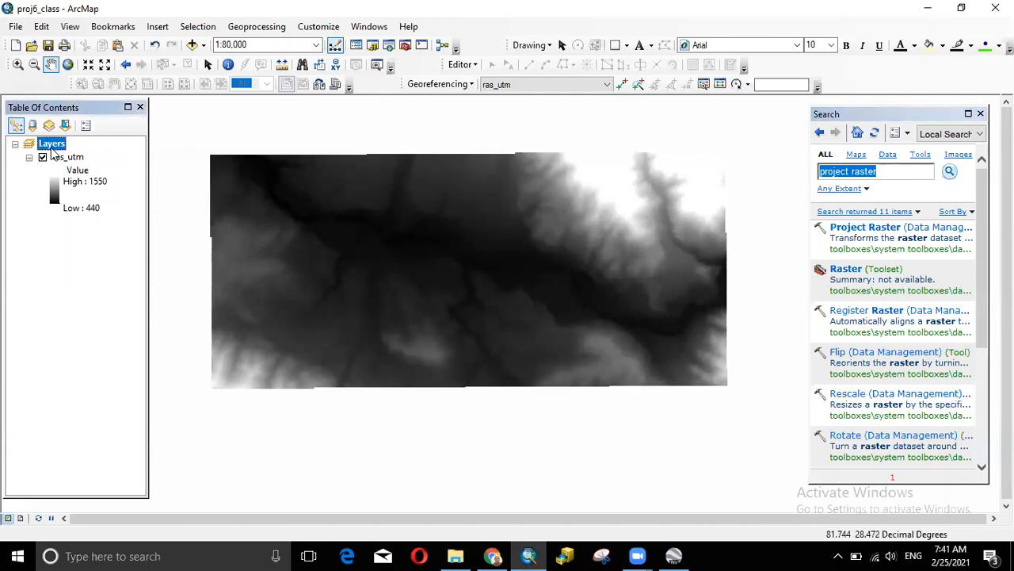
right_click(51, 145)
left_click(129, 468)
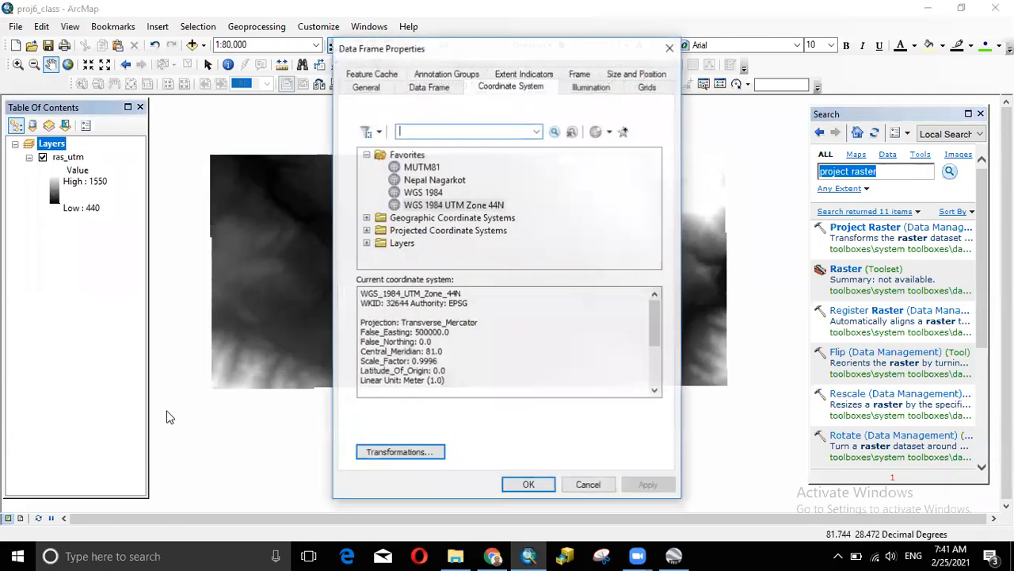
left_click(366, 88)
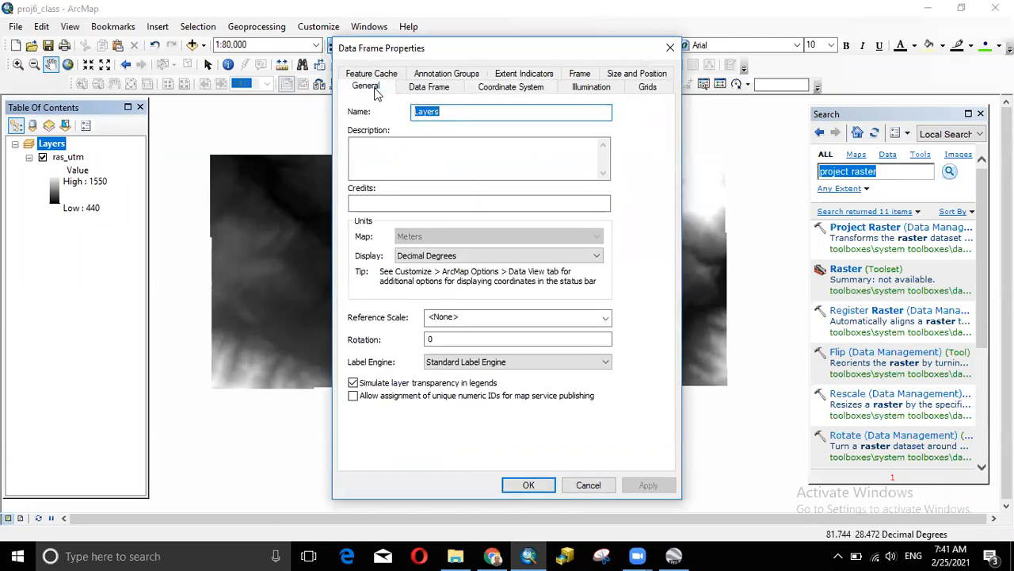
left_click(446, 257)
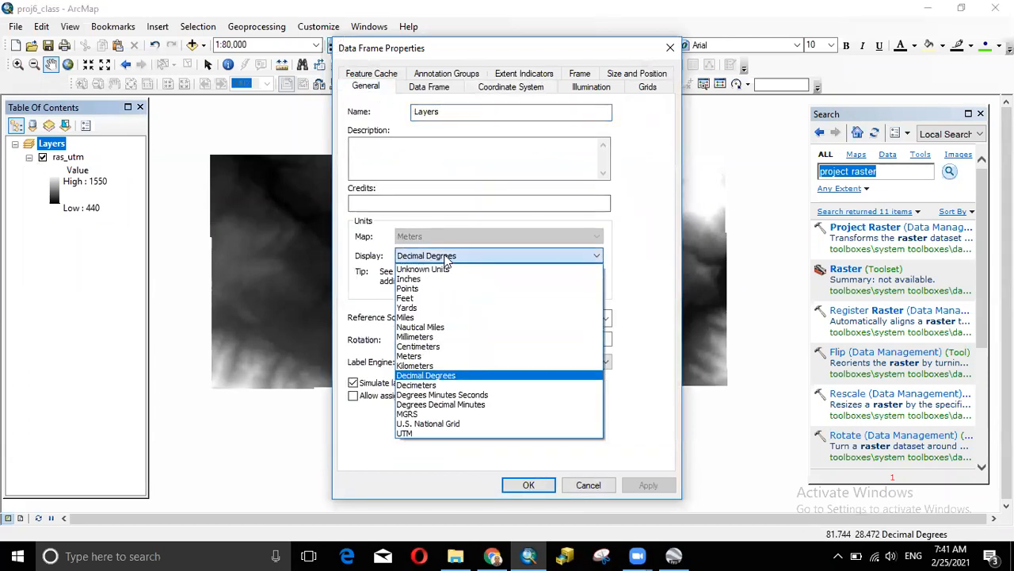
left_click(420, 356)
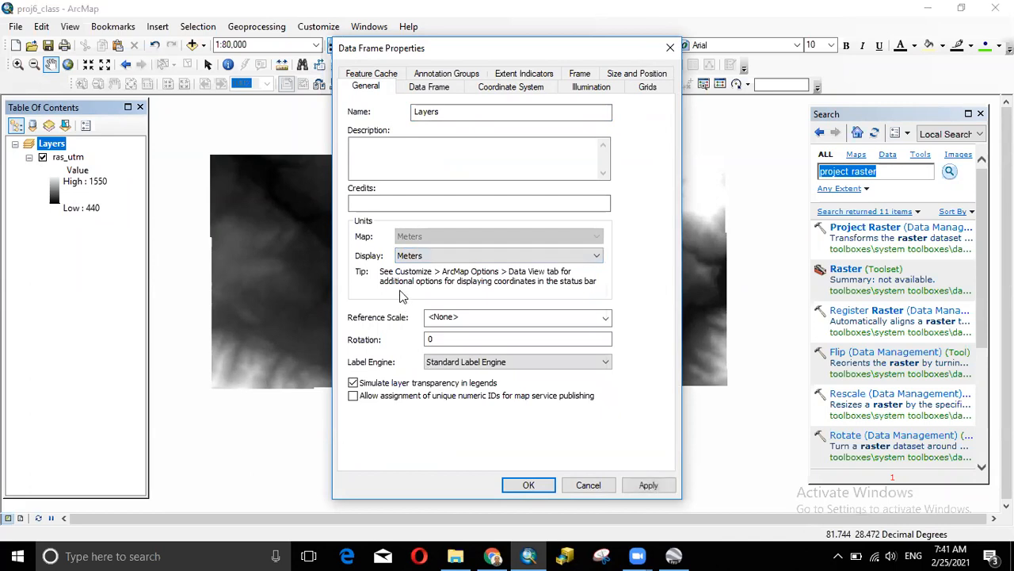
left_click(649, 485)
left_click(529, 485)
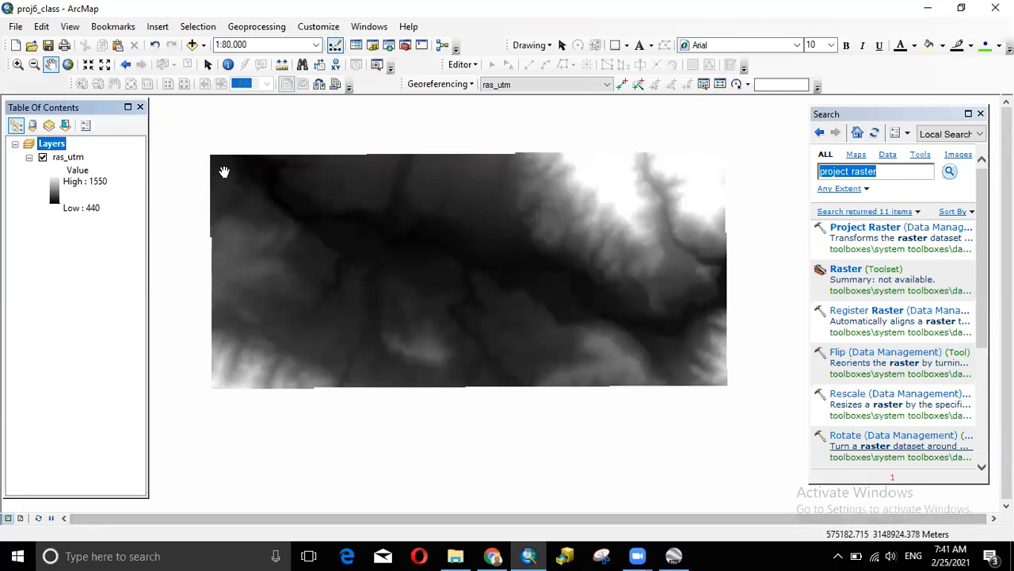
- Reopen the Layers data frame properties to verify Meters is kept as display units
right_click(58, 146)
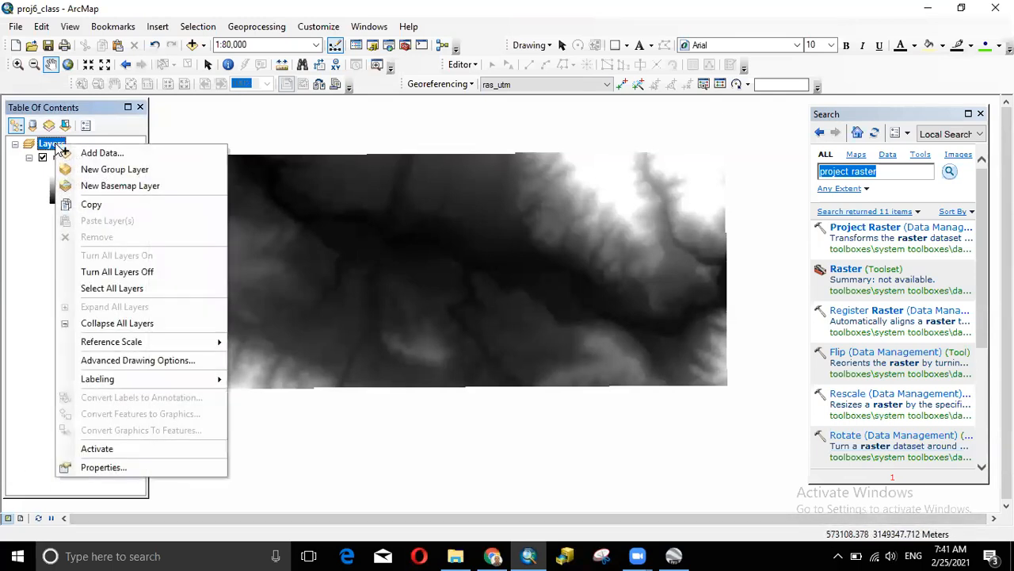
left_click(109, 467)
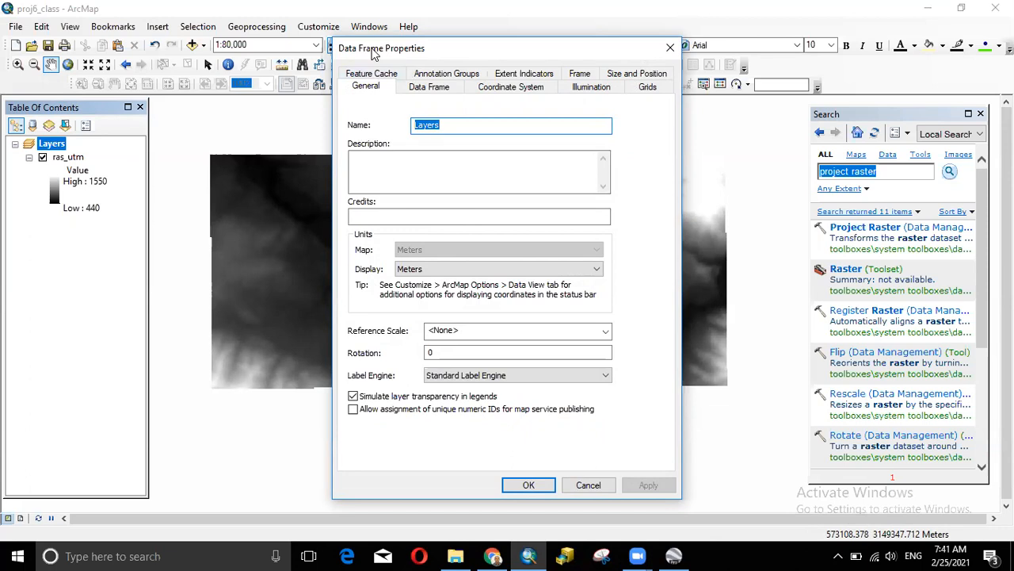
left_click(420, 268)
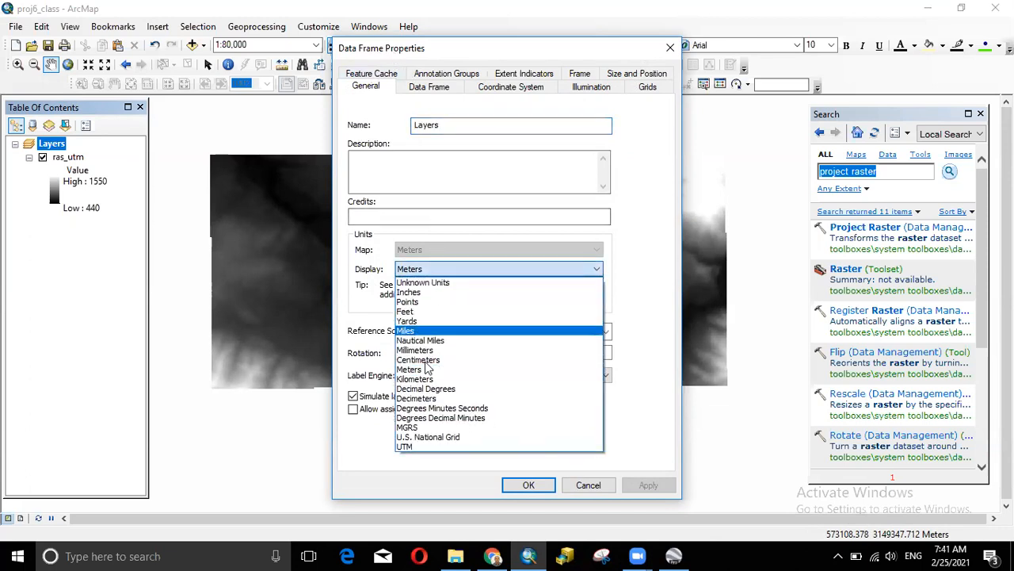
left_click(425, 378)
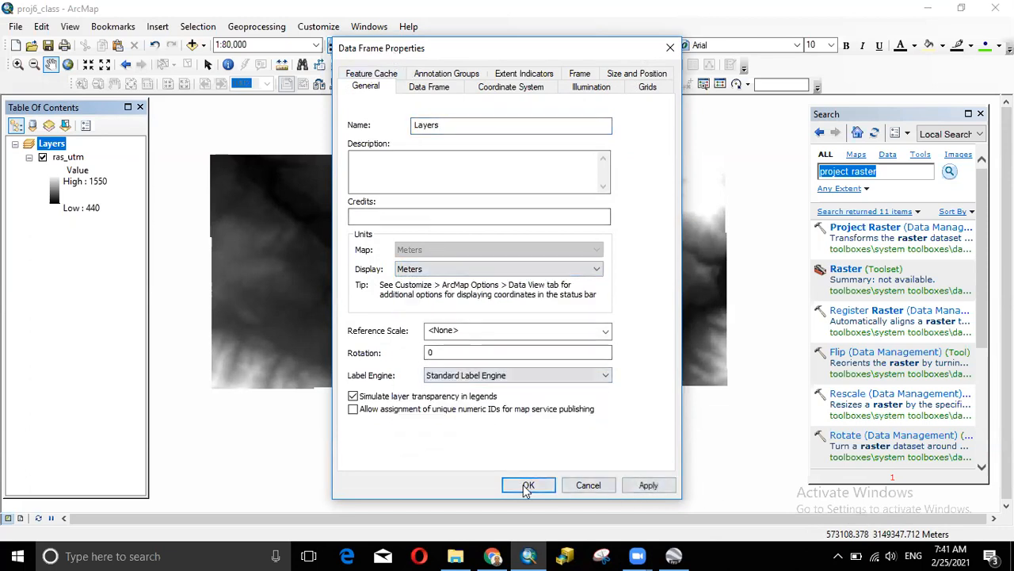
left_click(528, 484)
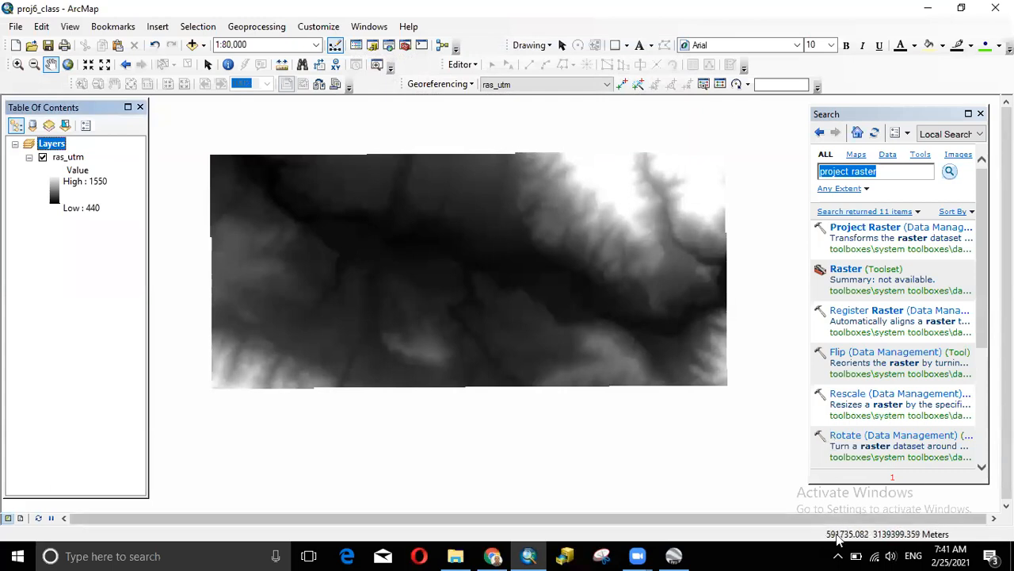
- Zoom in and out over the ras_utm raster until the map sits at 1:50,000
left_click(890, 171)
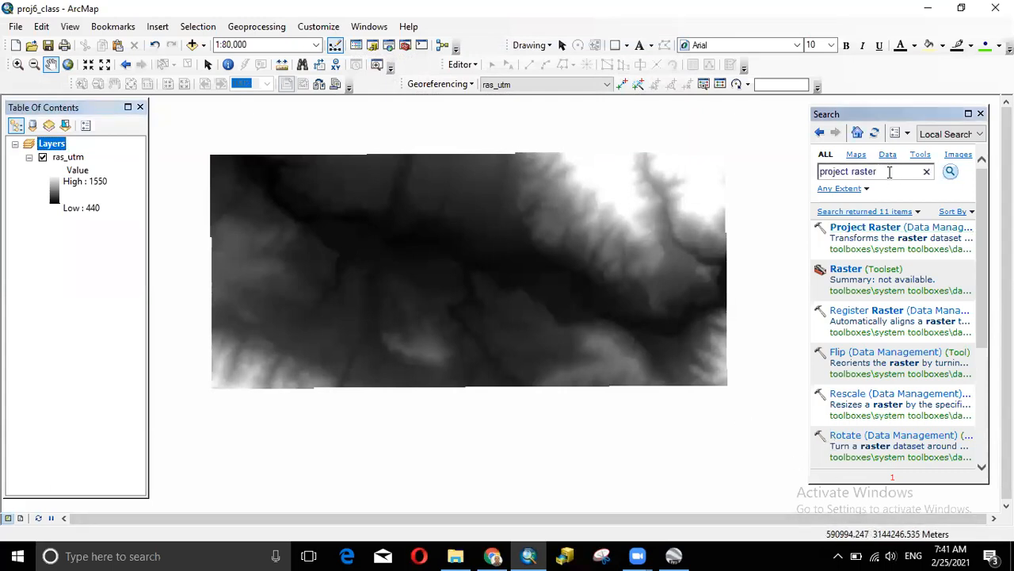
left_click_drag(889, 172, 777, 172)
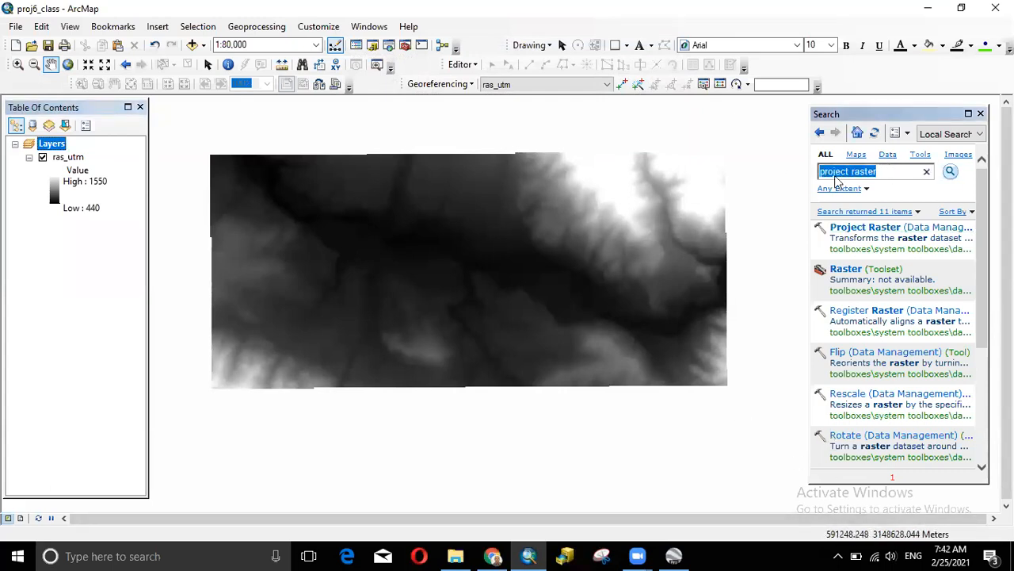
scroll(570, 262, "up", 1)
scroll(570, 262, "down", 1)
scroll(570, 263, "up", 1)
scroll(570, 263, "down", 1)
scroll(570, 262, "up", 1)
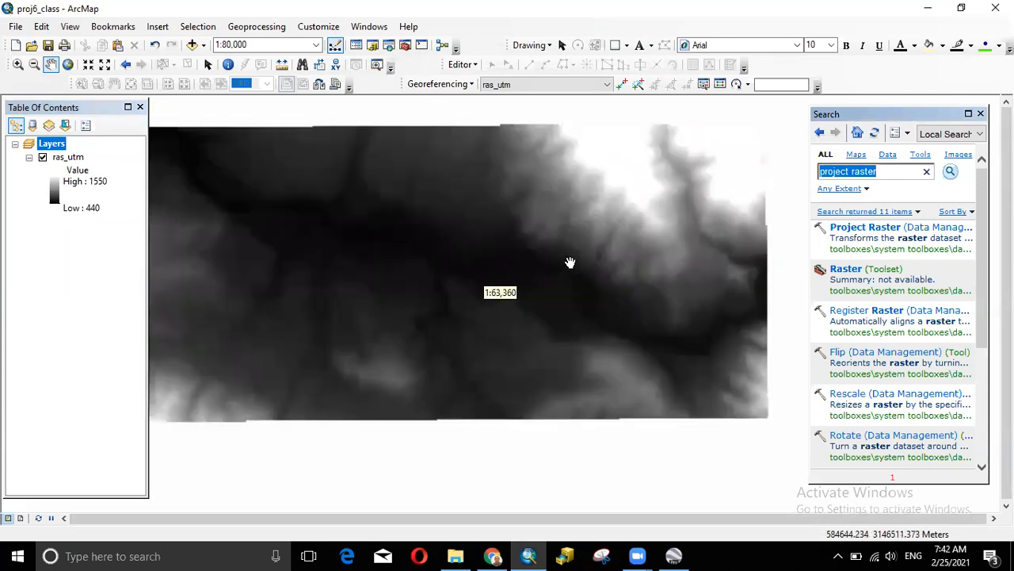
scroll(570, 262, "down", 1)
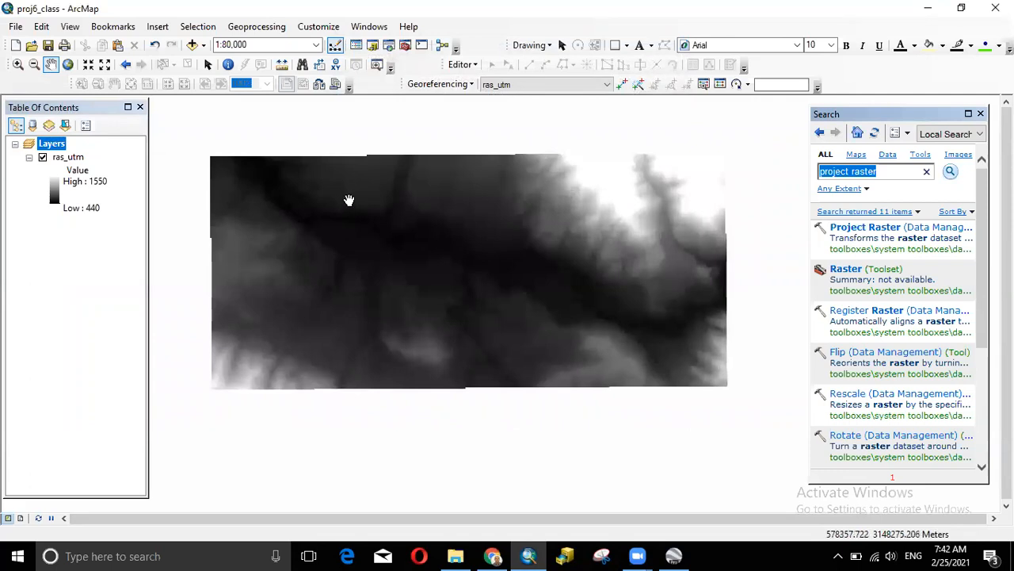
scroll(349, 200, "up", 5)
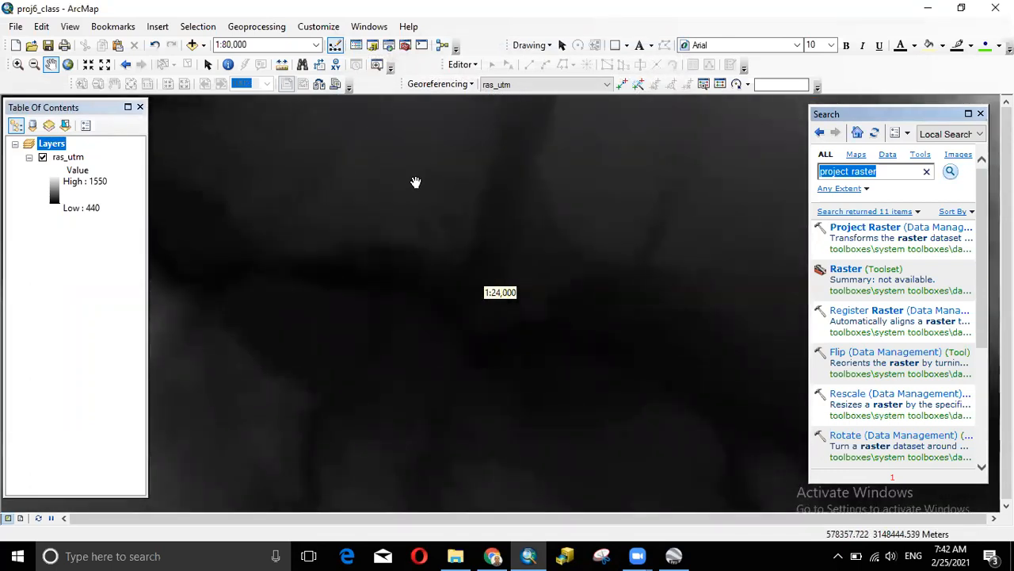
scroll(416, 183, "up", 3)
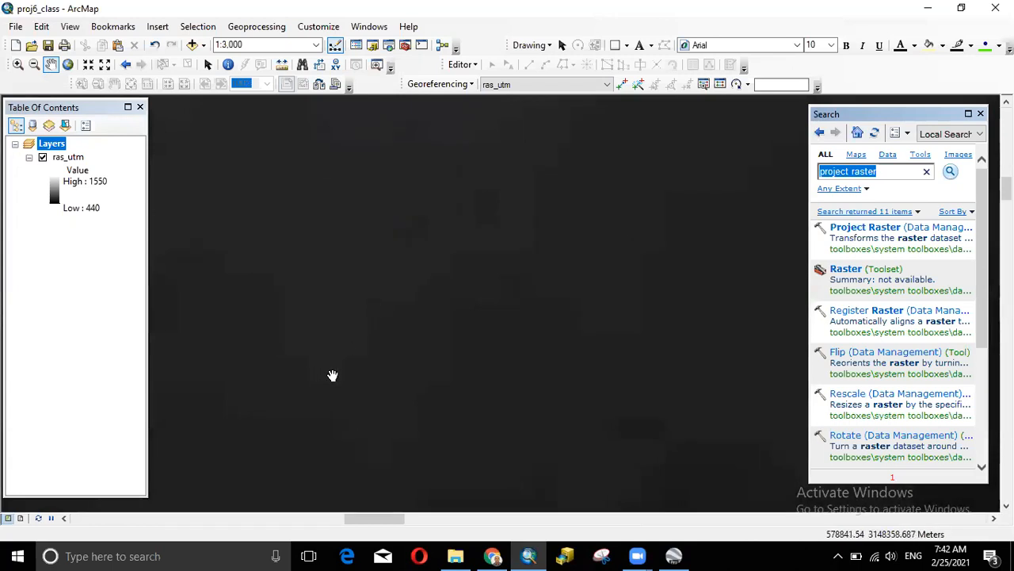
scroll(450, 320, "down", 2)
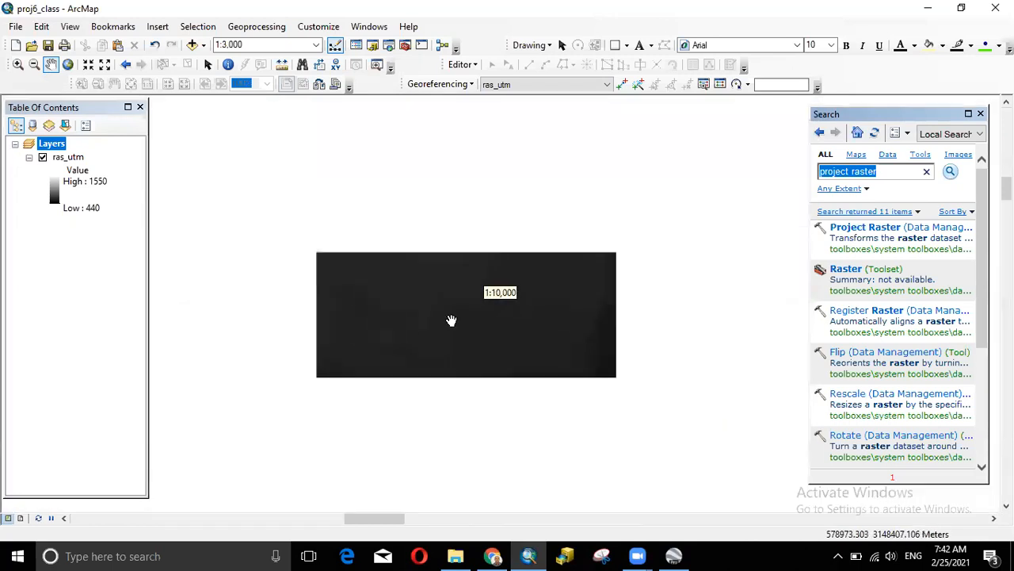
scroll(451, 320, "down", 1)
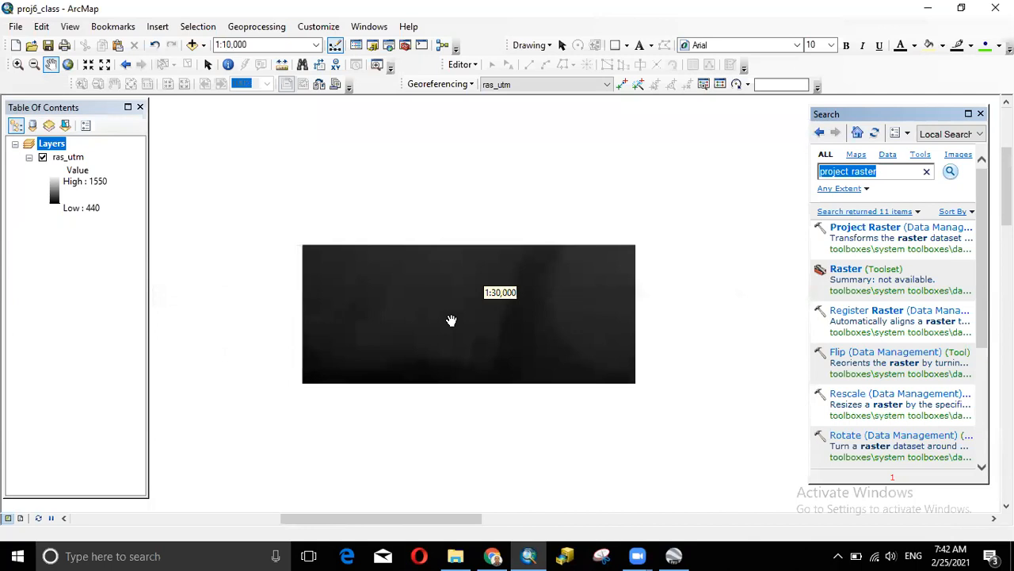
scroll(451, 320, "down", 1)
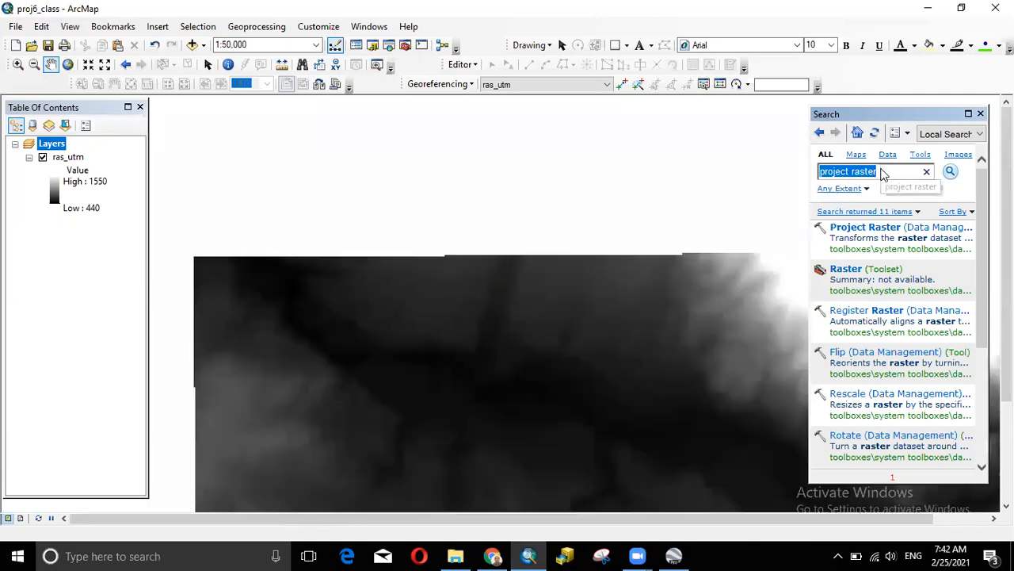
left_click(883, 172)
left_click_drag(883, 173, 774, 167)
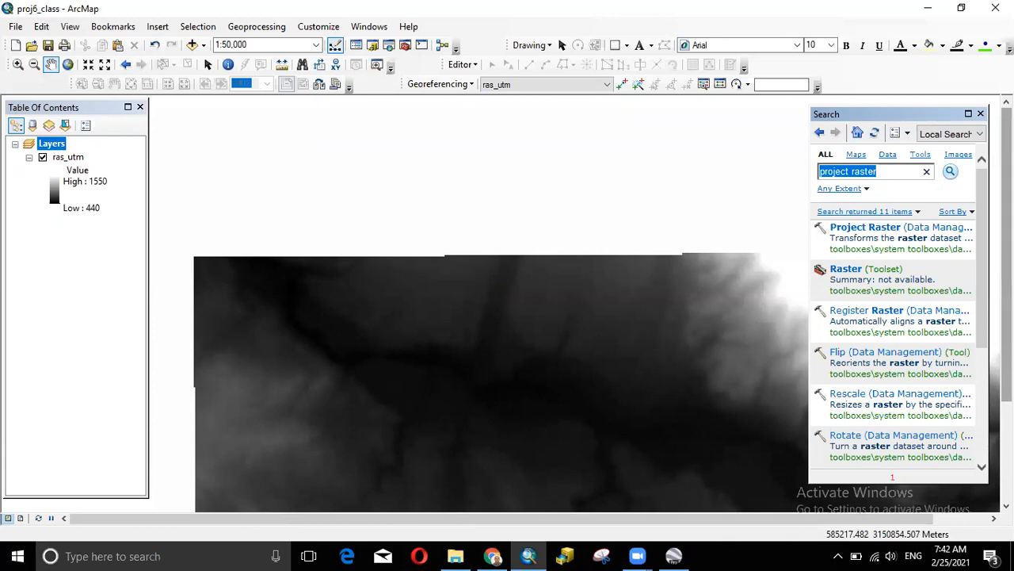
- Search for 'raster to point' and open the Raster to Point tool
type("raster to point")
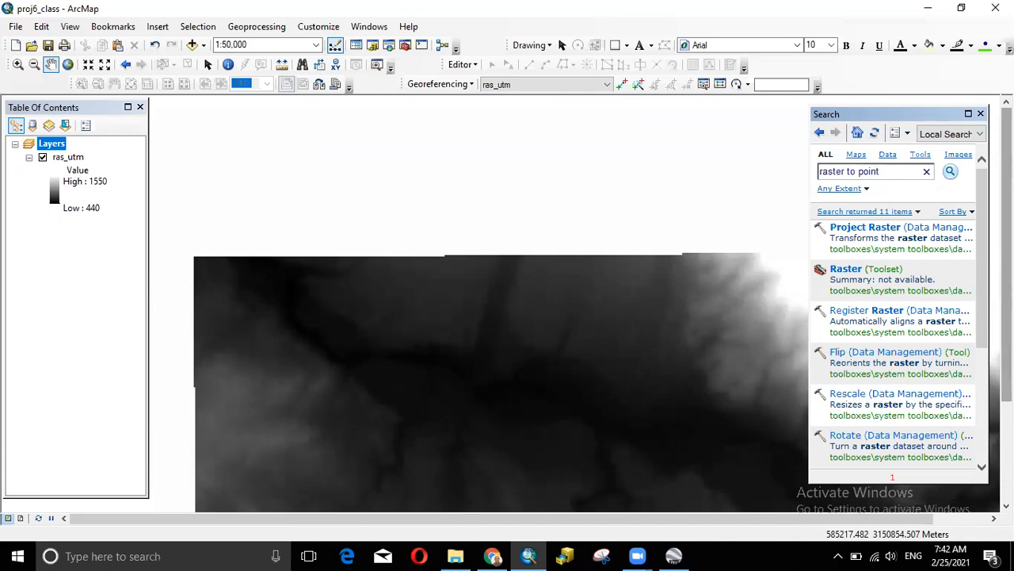
key("Return")
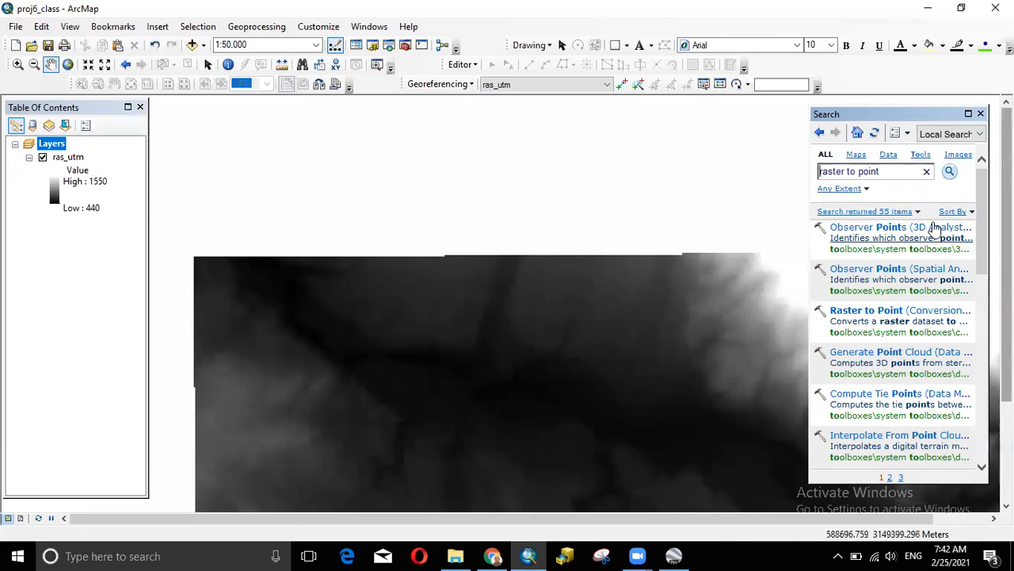
left_click(852, 312)
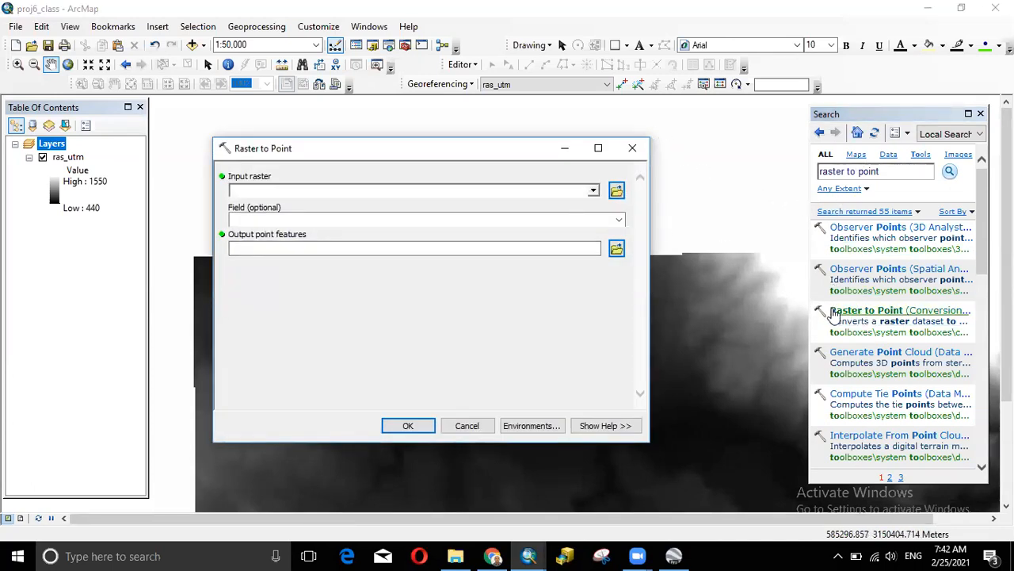
- Choose ras_utm as the input raster and keep VALUE as the conversion field
left_click(593, 191)
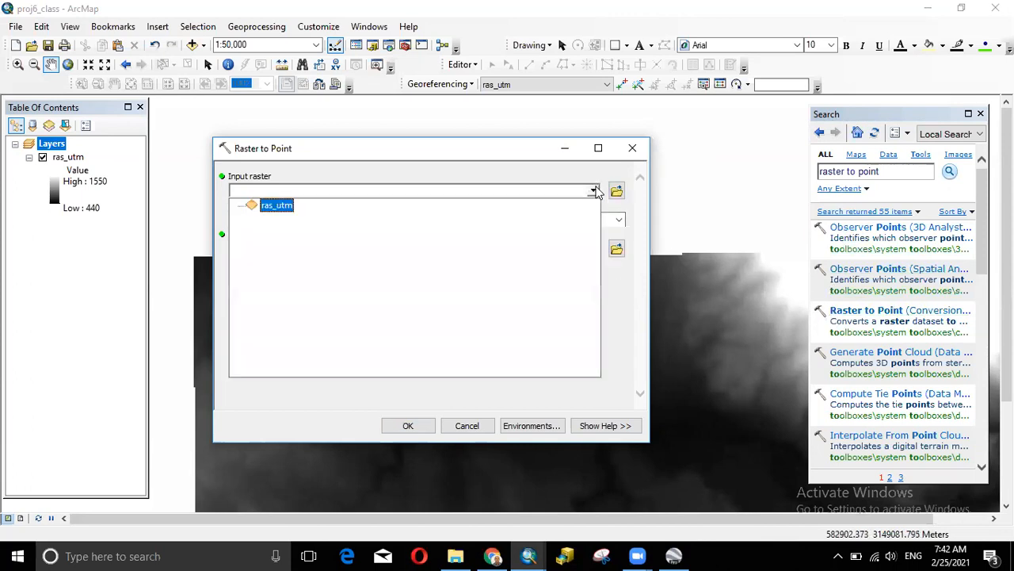
left_click(278, 205)
left_click(619, 219)
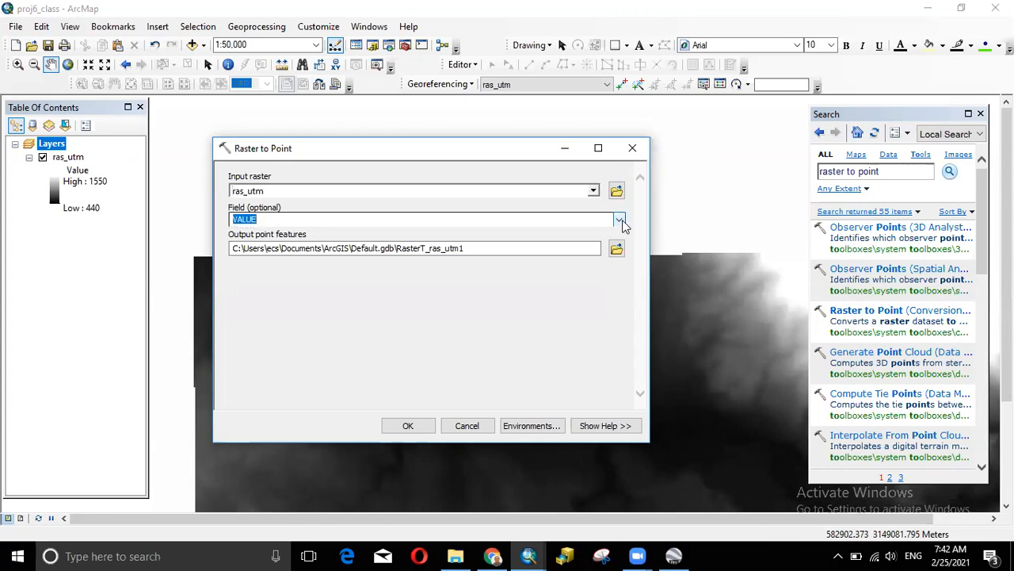
left_click(478, 321)
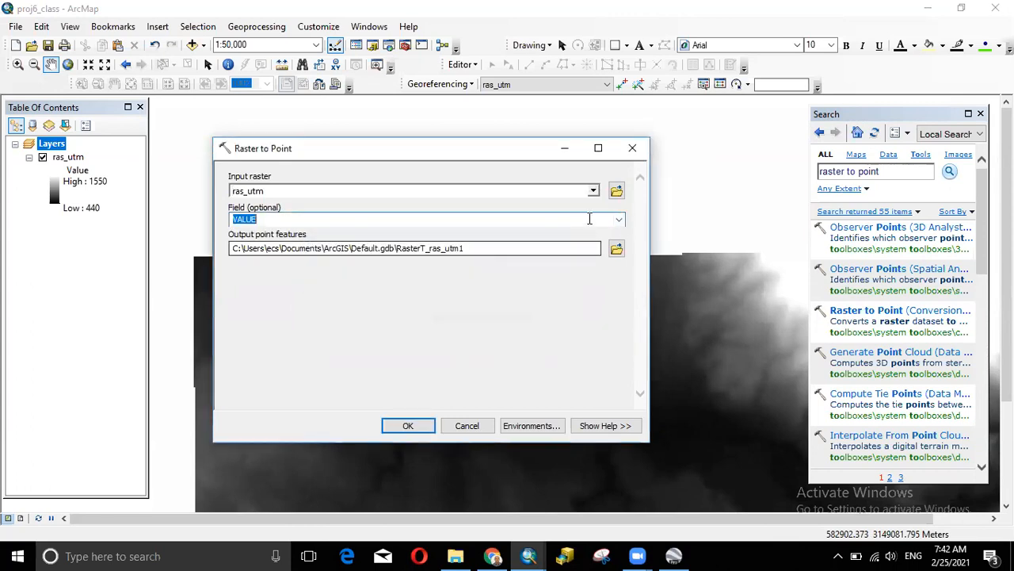
left_click(619, 220)
left_click(619, 219)
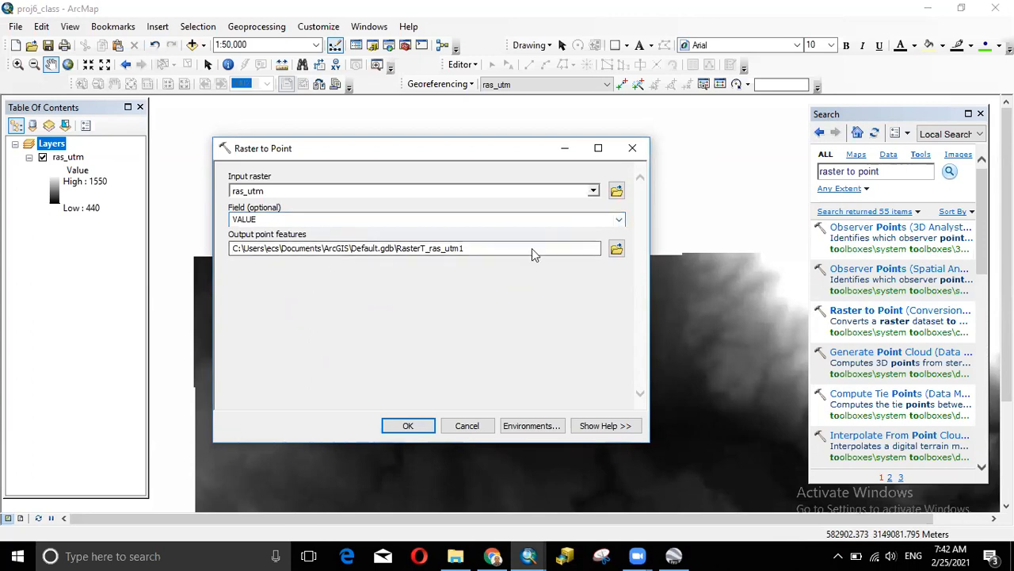
left_click(616, 249)
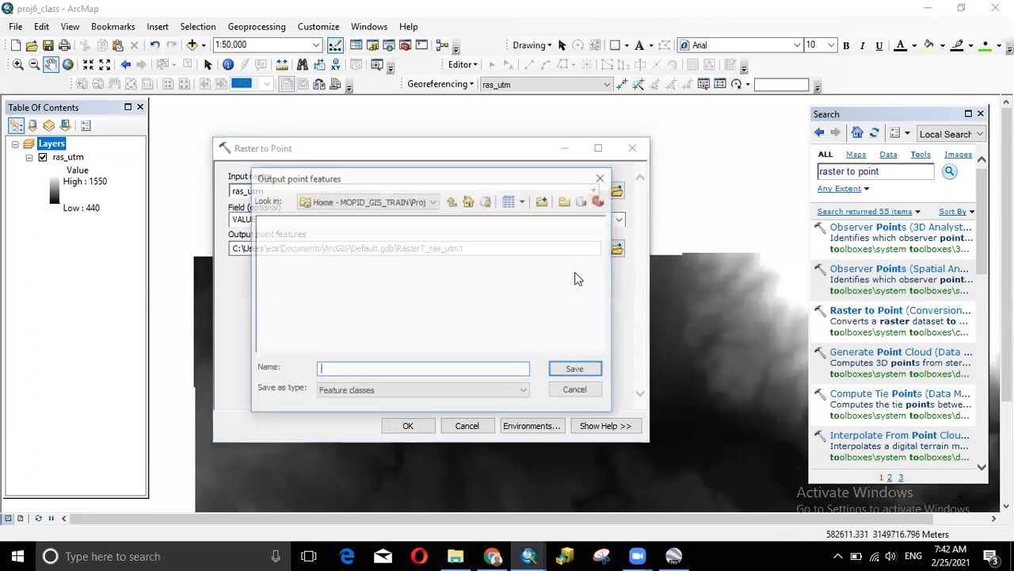
- Save the output points as ras2point in F:\MOPID_GIS_TRAIN\Proj6_class
left_click(453, 204)
double_click(307, 236)
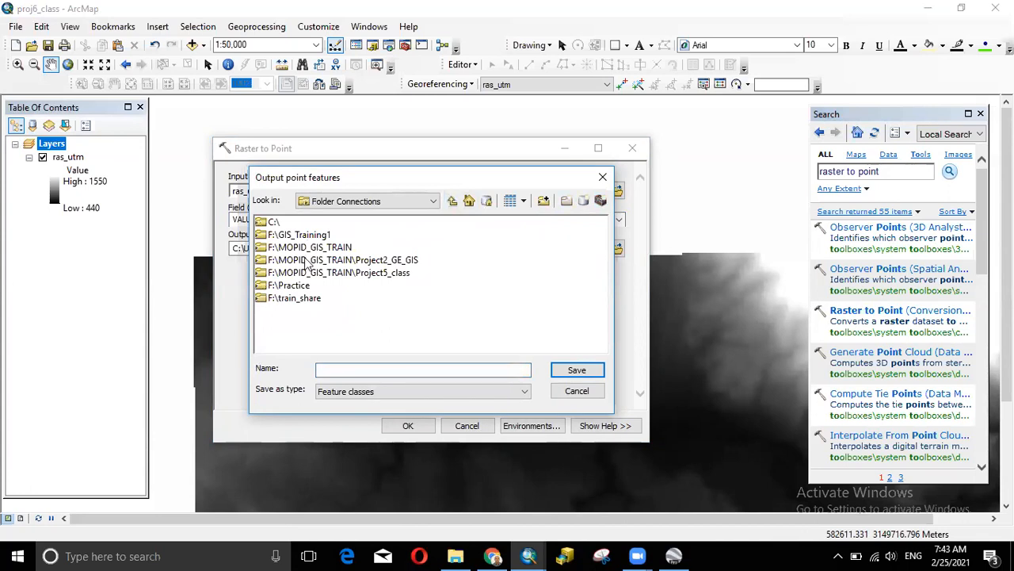
double_click(307, 247)
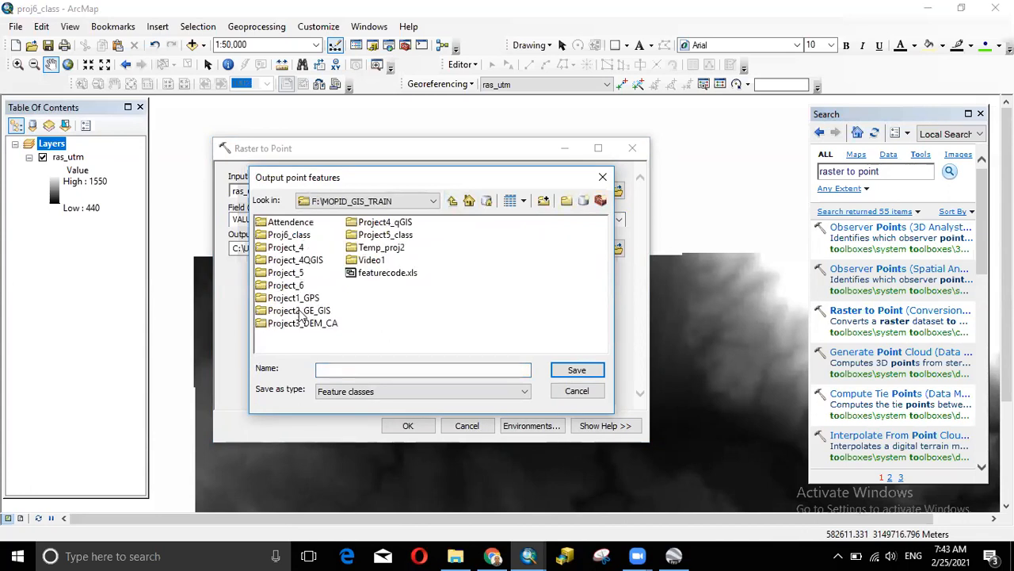
double_click(300, 238)
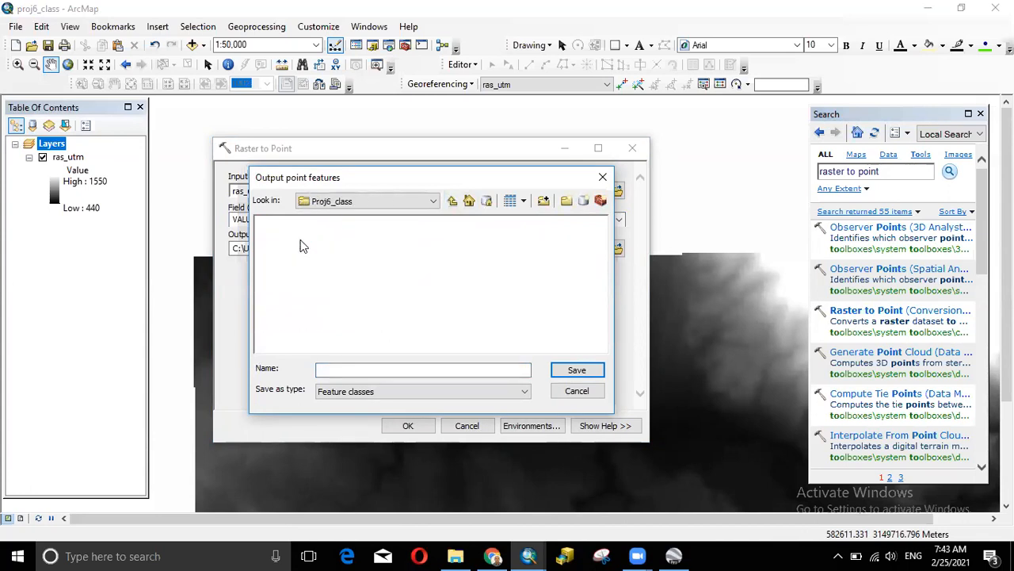
left_click_drag(394, 184, 687, 173)
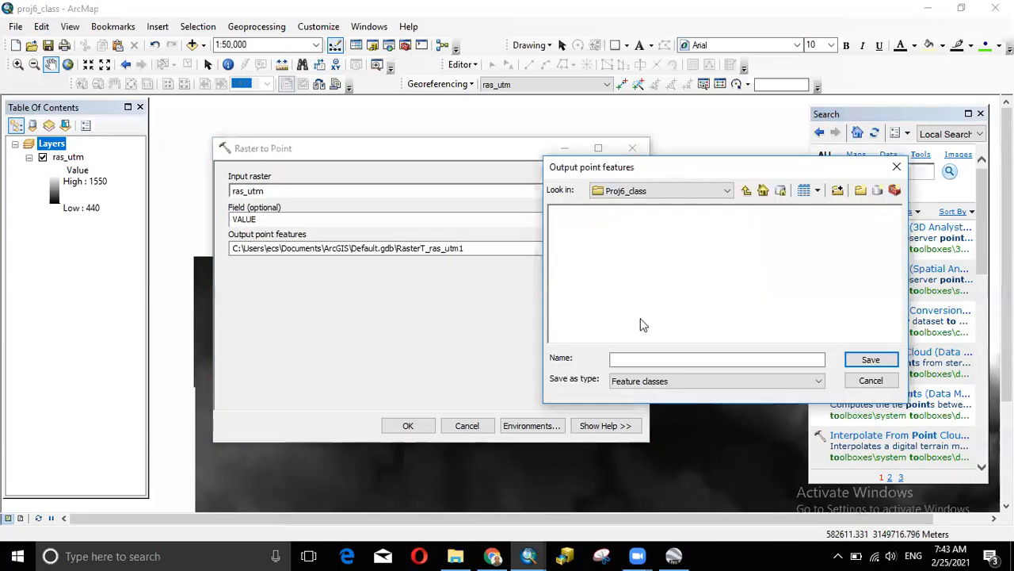
left_click(634, 359)
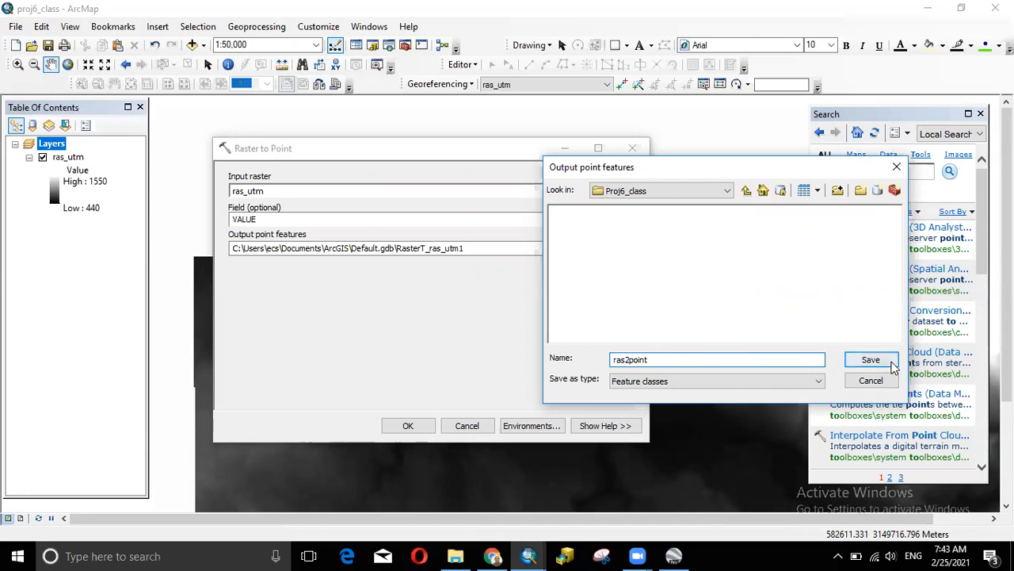
left_click(879, 362)
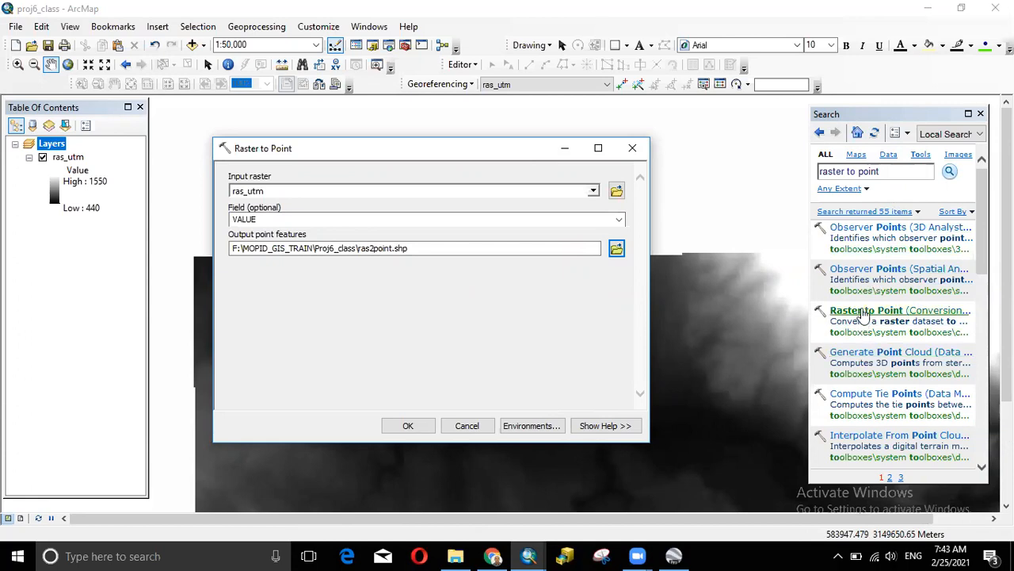
- Widen the search results, keep Field as VALUE, and run Raster to Point
left_click(808, 301)
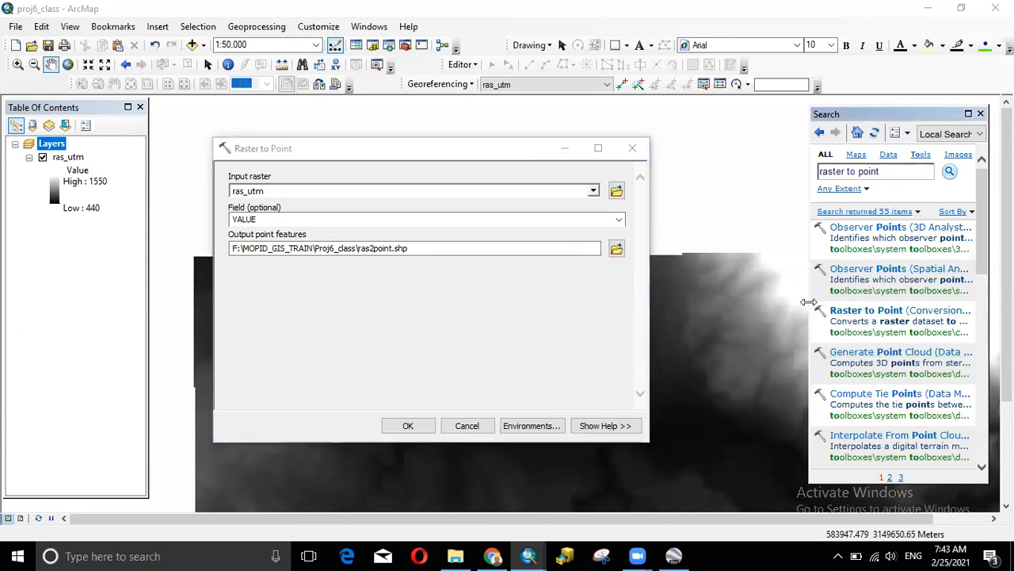
left_click_drag(809, 302, 713, 302)
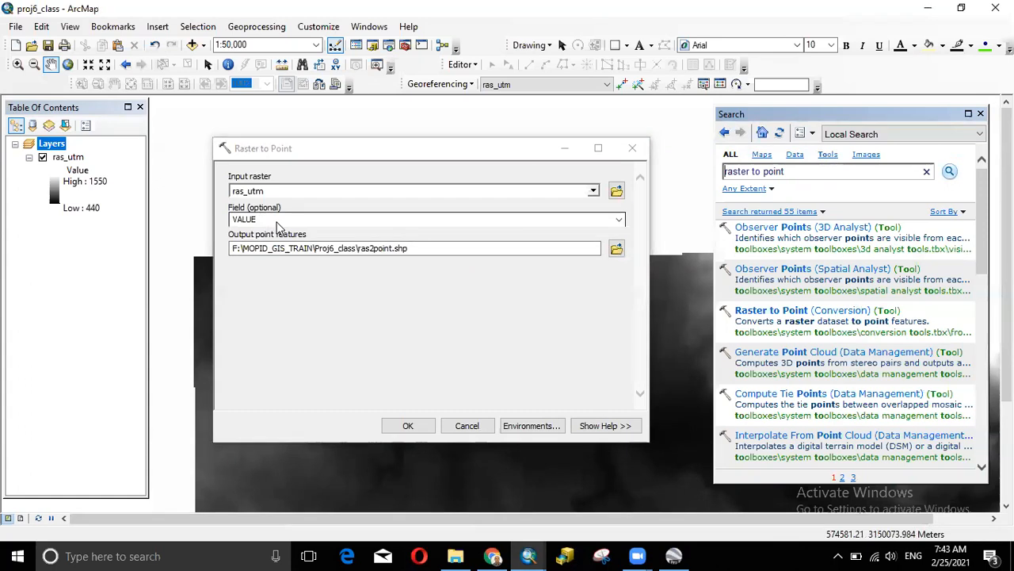
left_click(620, 219)
left_click(620, 220)
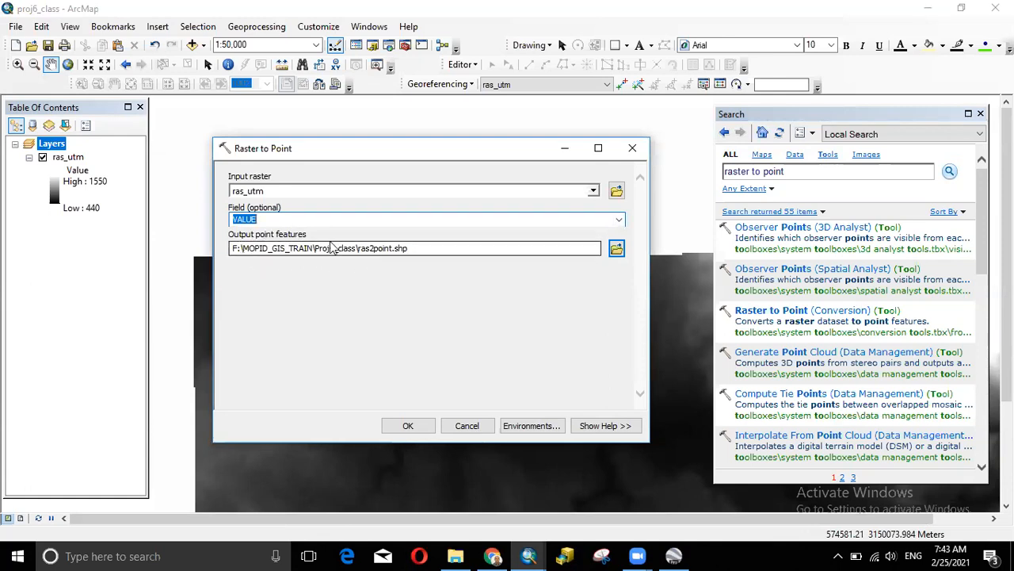
left_click(406, 427)
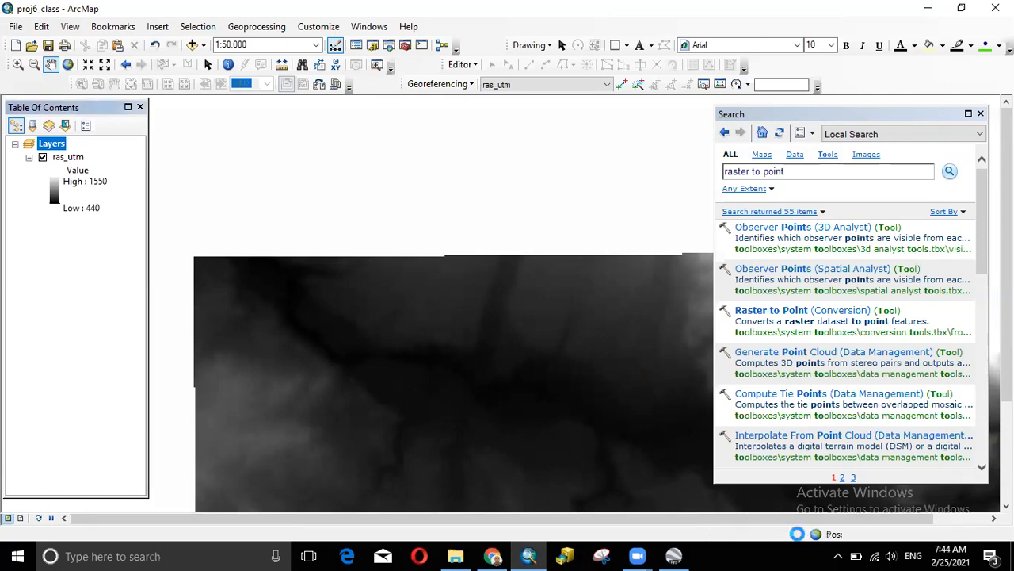
- Pan to the whole point layer and zoom in close on the ras2point grid
scroll(537, 359, "up", 2)
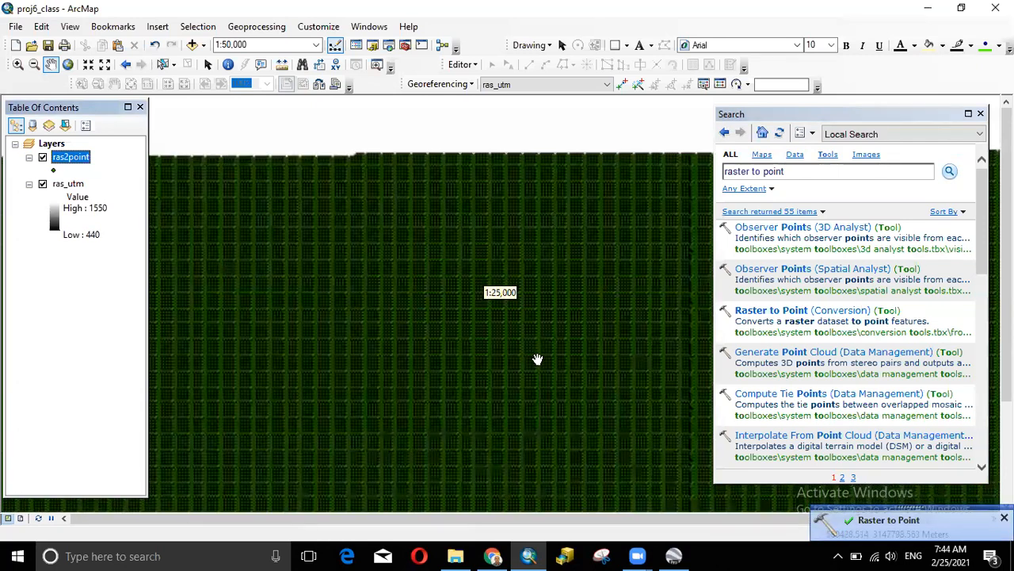
scroll(537, 360, "down", 2)
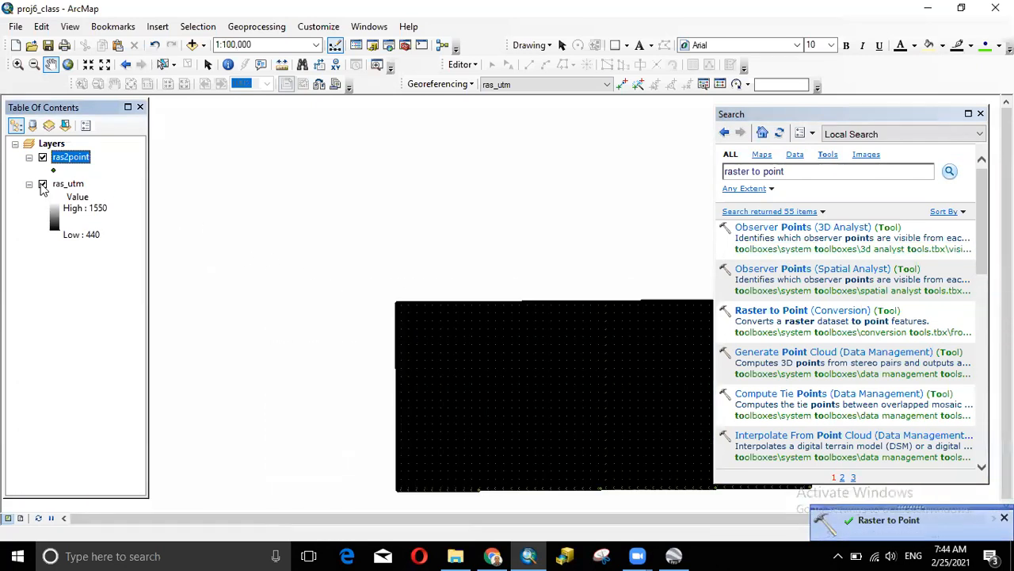
left_click_drag(502, 352, 319, 251)
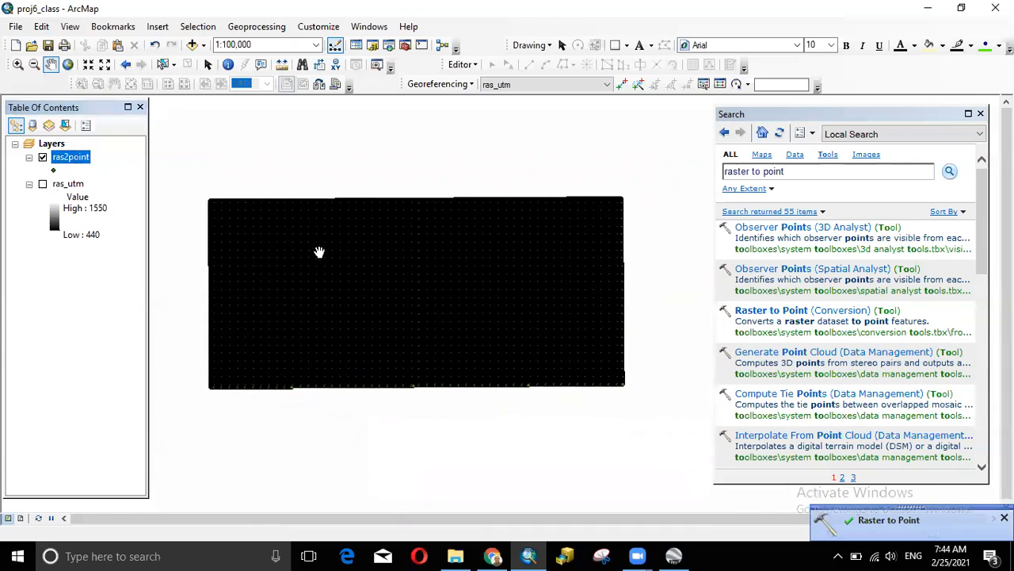
scroll(429, 242, "up", 1)
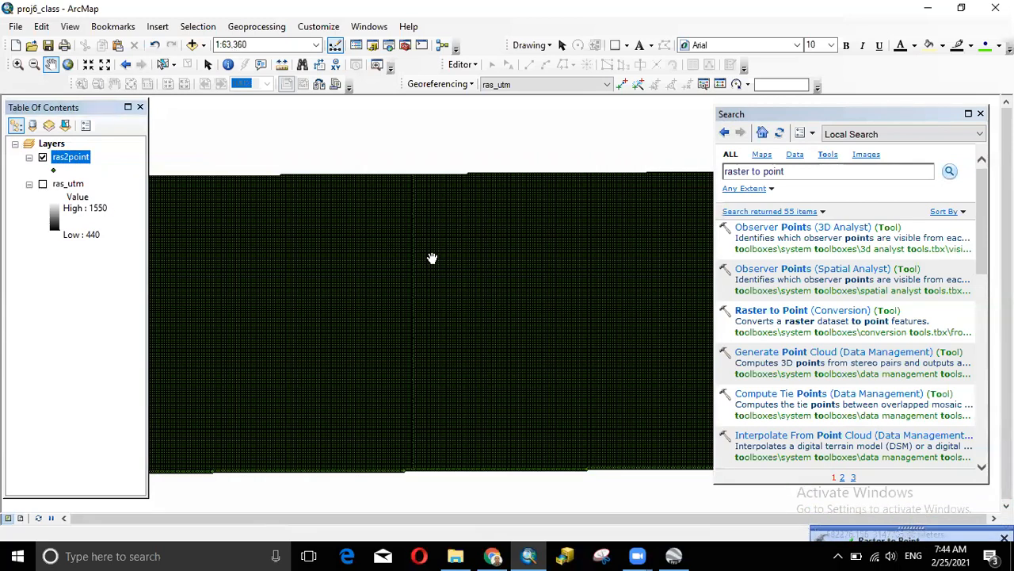
scroll(432, 257, "up", 1)
scroll(432, 258, "up", 1)
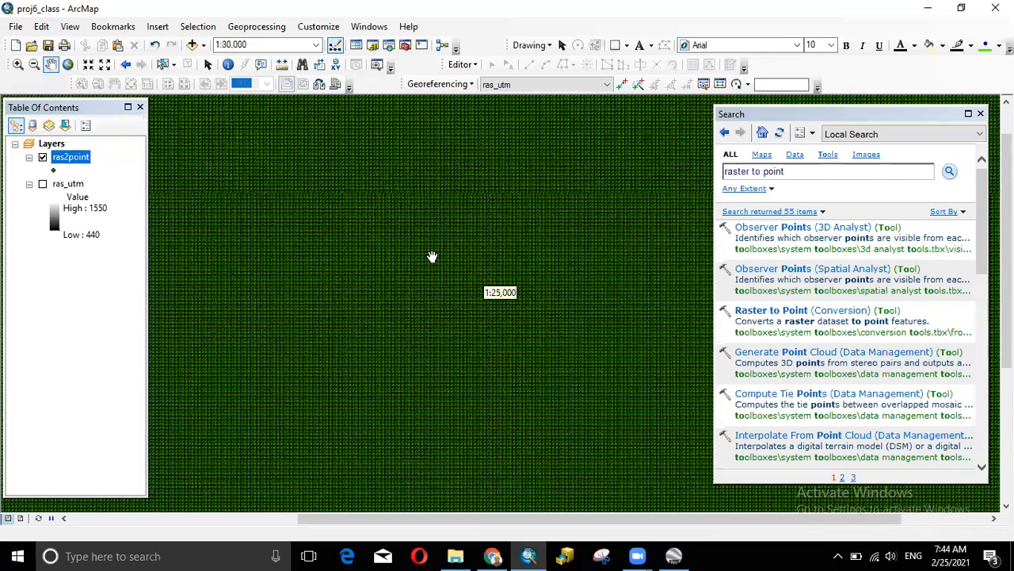
scroll(432, 257, "up", 1)
scroll(432, 258, "up", 1)
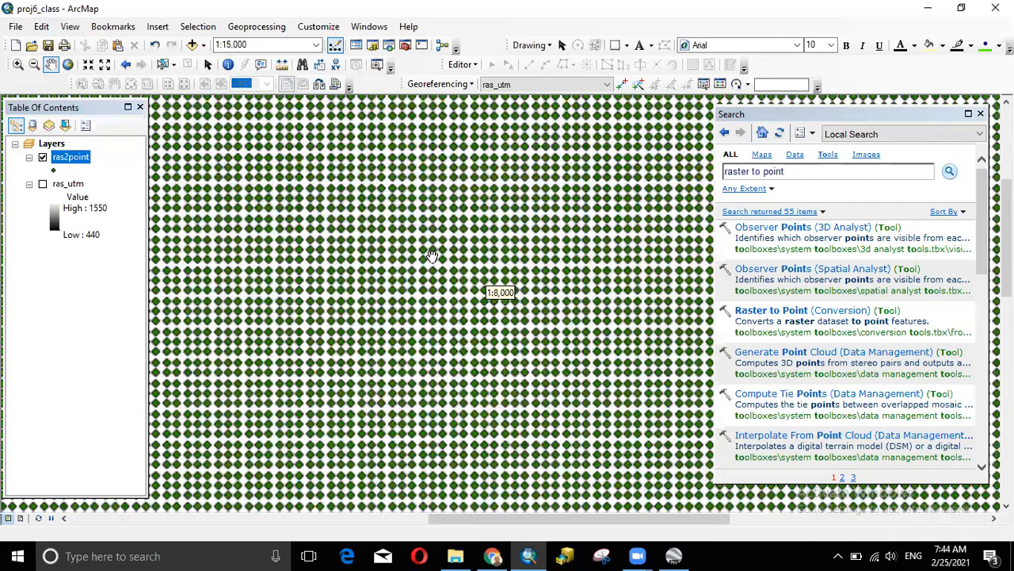
scroll(432, 258, "up", 2)
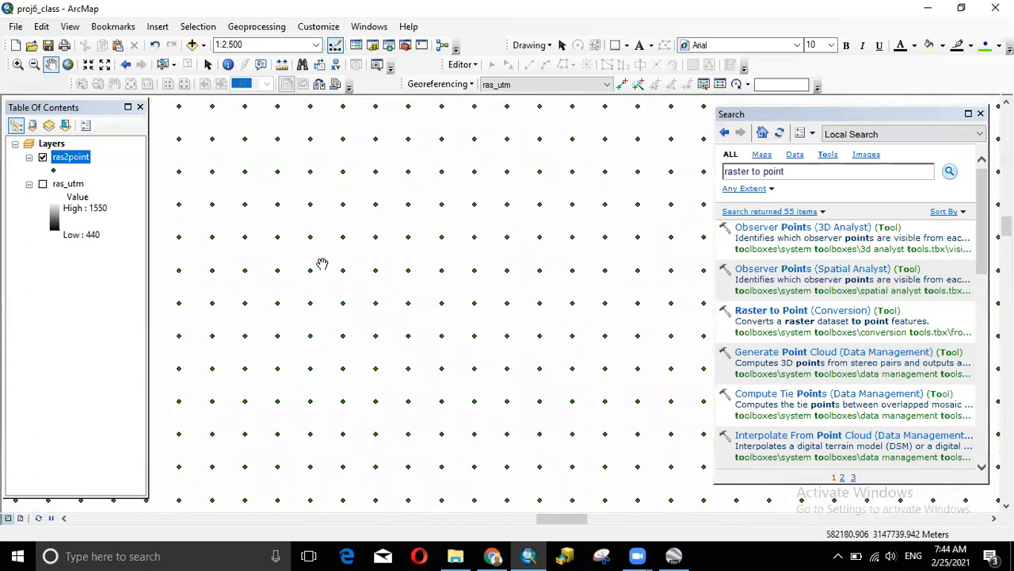
- Identify one point (grid_code 519, pointid 35414) and close the results
left_click(228, 64)
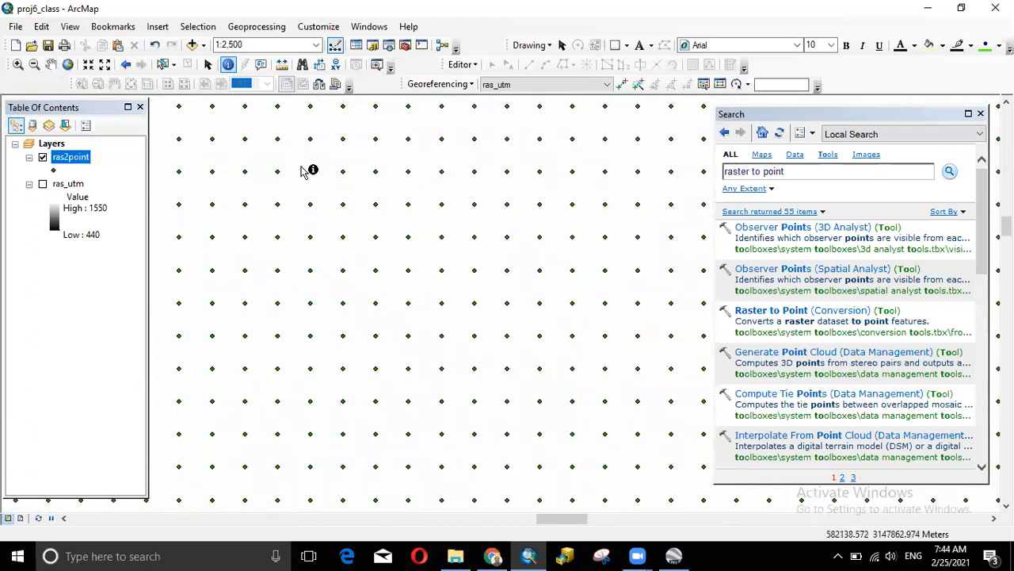
left_click(376, 270)
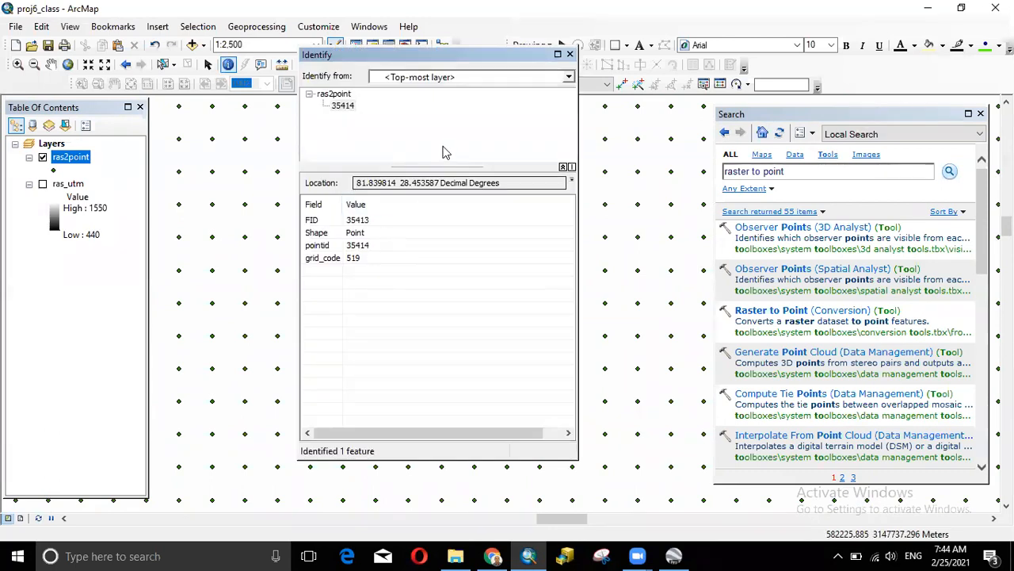
left_click(570, 54)
- Open the ras2point attribute table, select grid_code, and scroll through the 114555 records
right_click(79, 159)
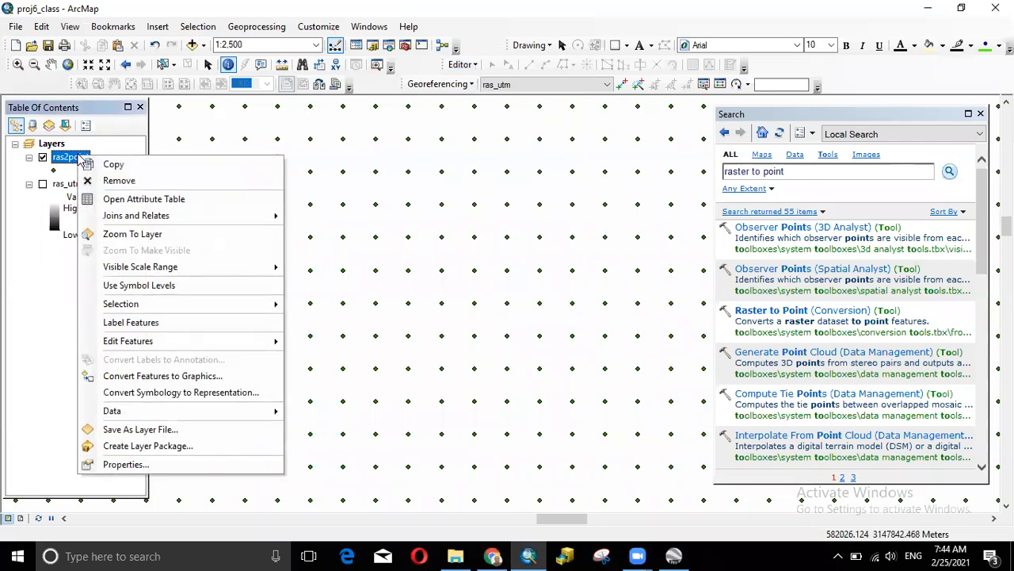
left_click(126, 199)
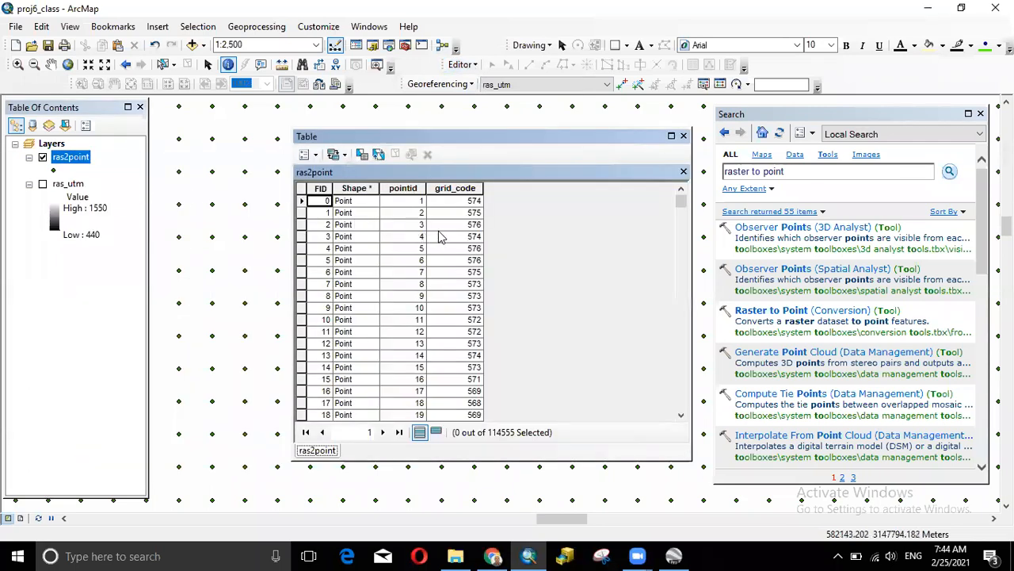
left_click(455, 191)
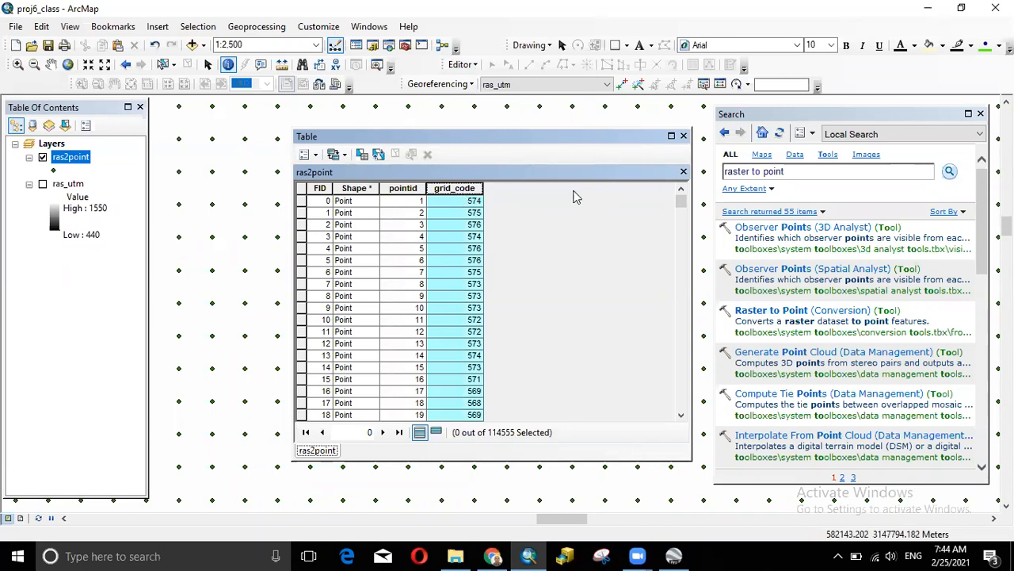
left_click_drag(672, 199, 681, 272)
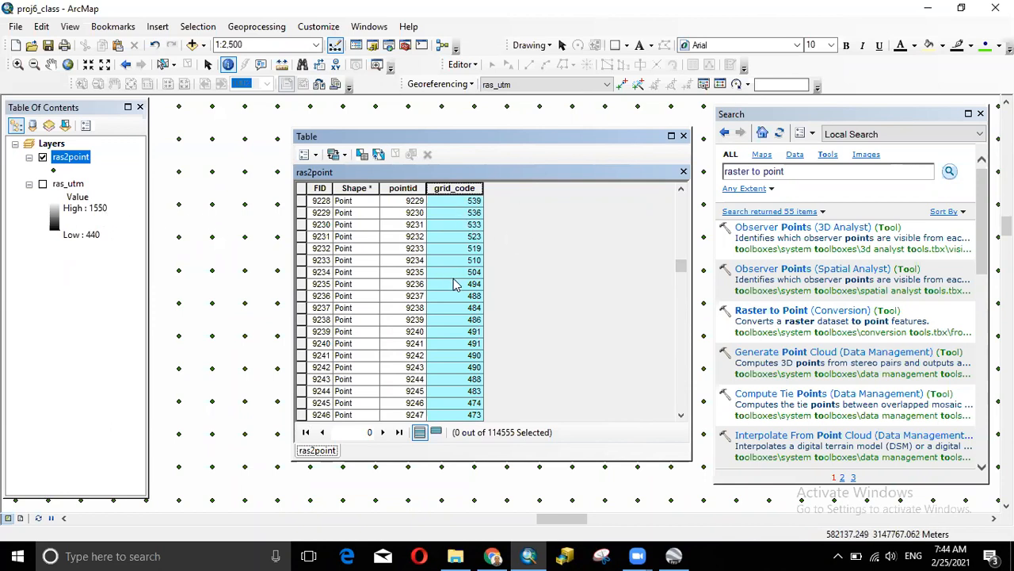
left_click_drag(681, 272, 680, 406)
left_click_drag(680, 347, 678, 412)
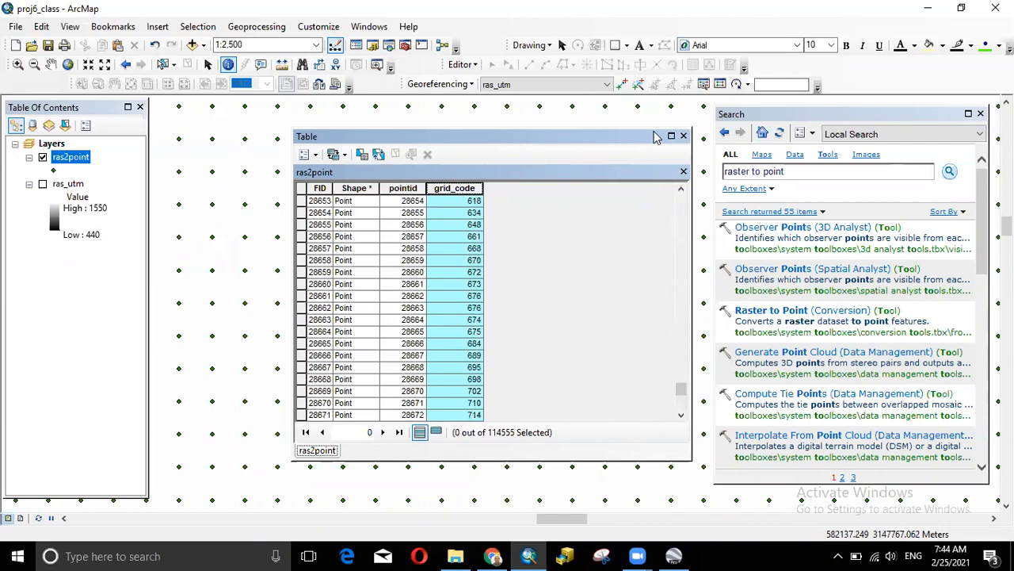
- Close the ras2point attribute table window
left_click(684, 135)
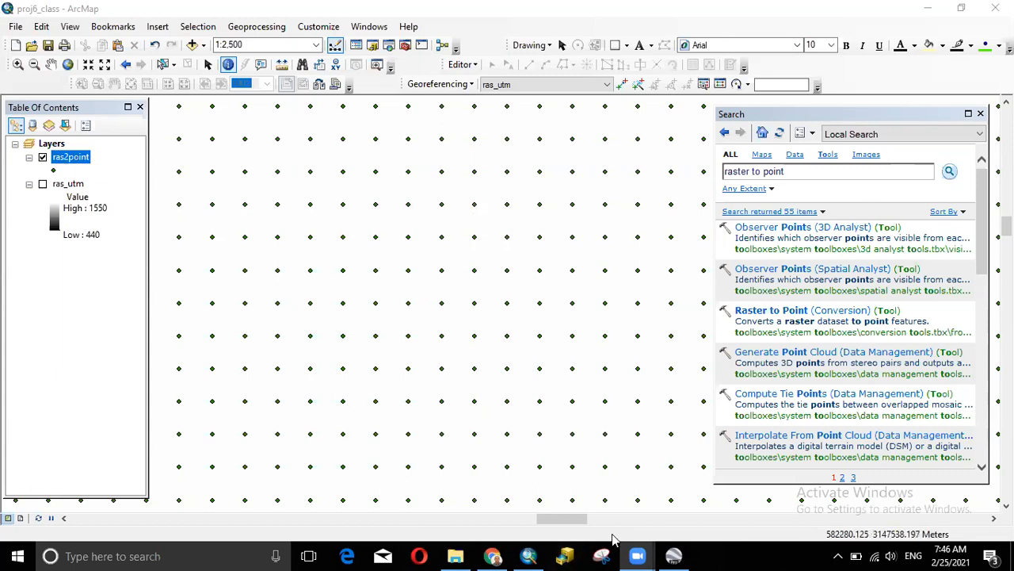
- Zoom the map, then resize the Table of Contents and narrow the Search panel
scroll(403, 310, "up", 2)
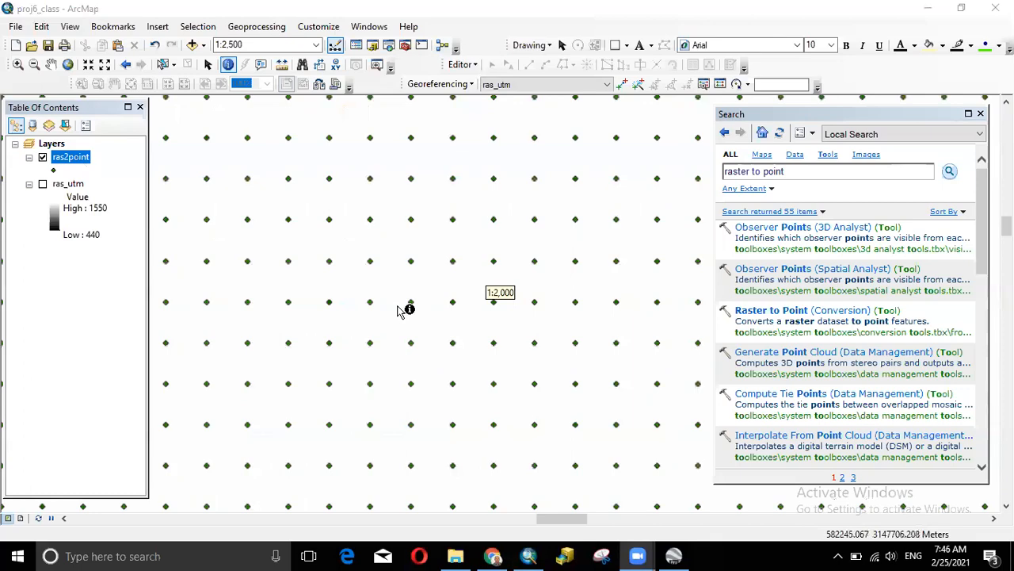
scroll(403, 310, "up", 3)
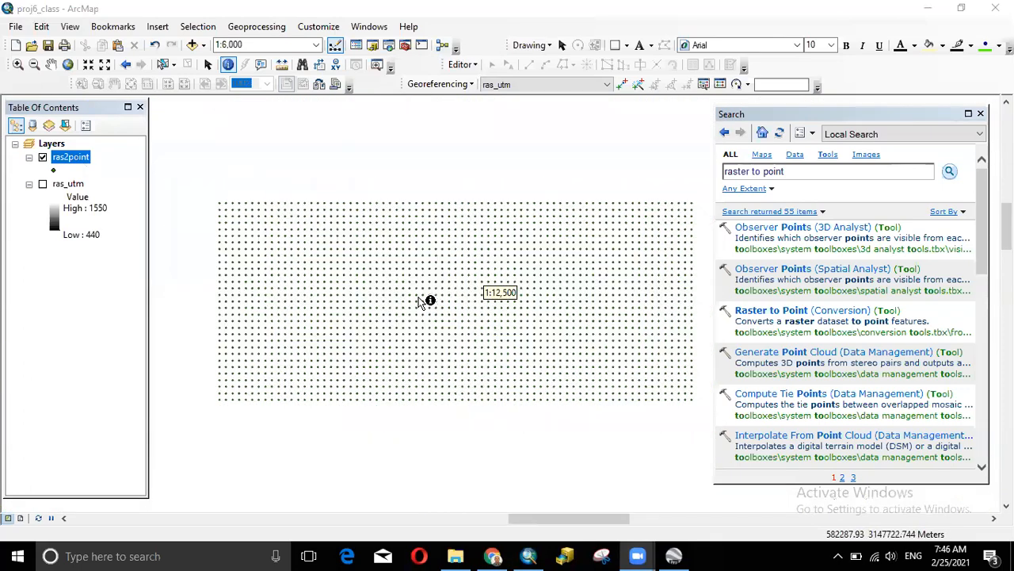
scroll(419, 297, "down", 2)
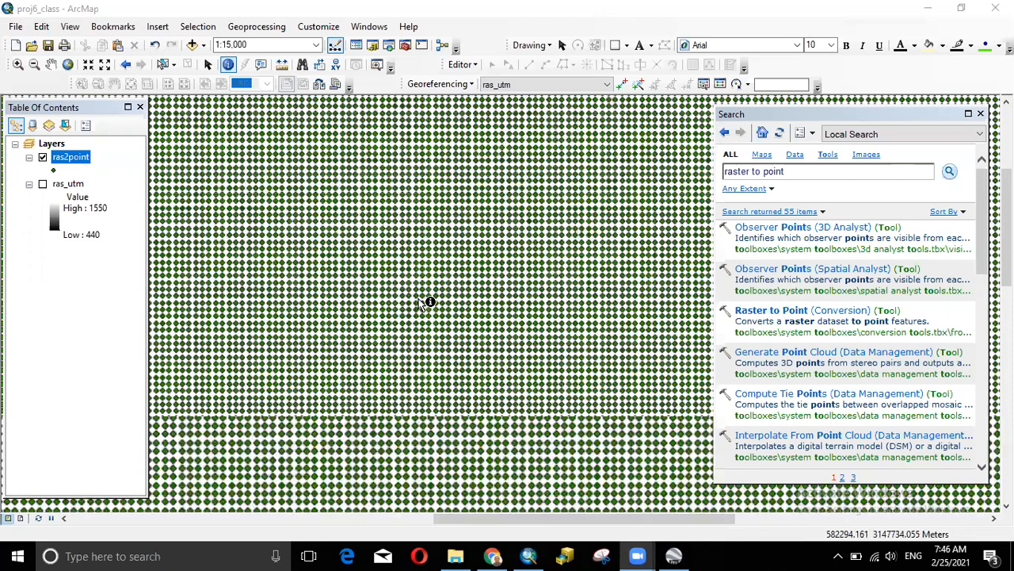
scroll(427, 302, "up", 3)
scroll(453, 311, "up", 2)
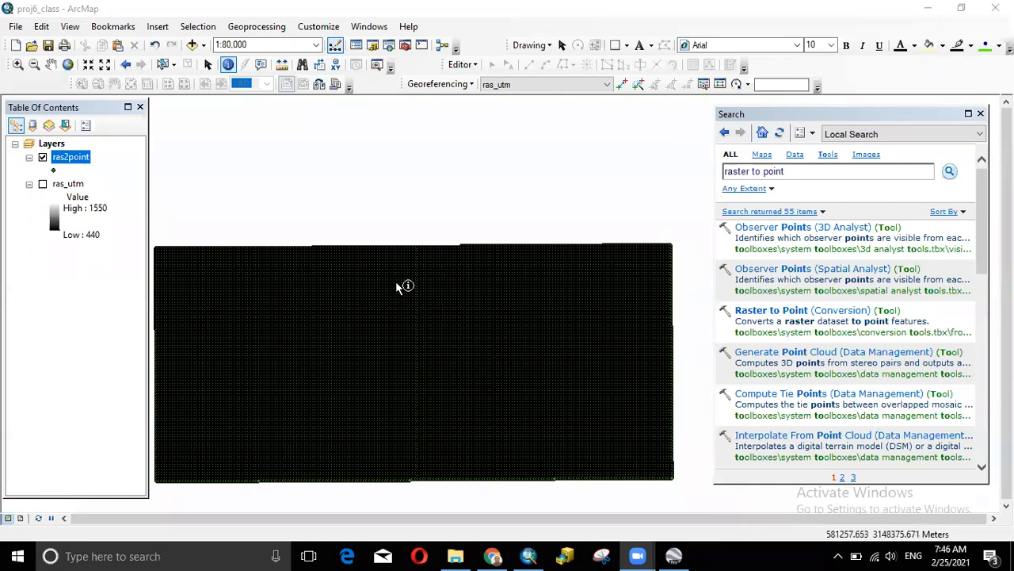
scroll(458, 318, "down", 1)
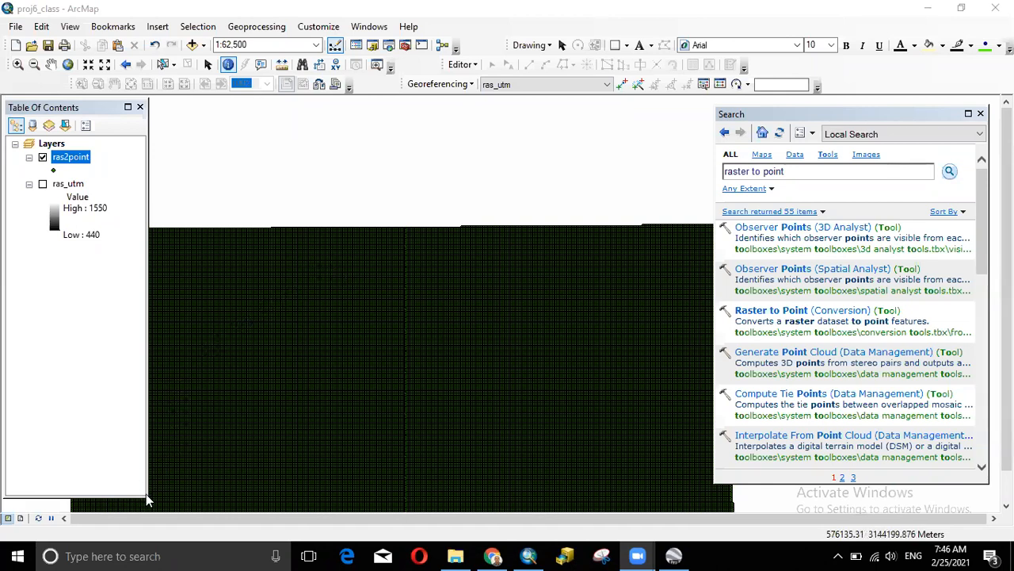
left_click_drag(147, 497, 146, 502)
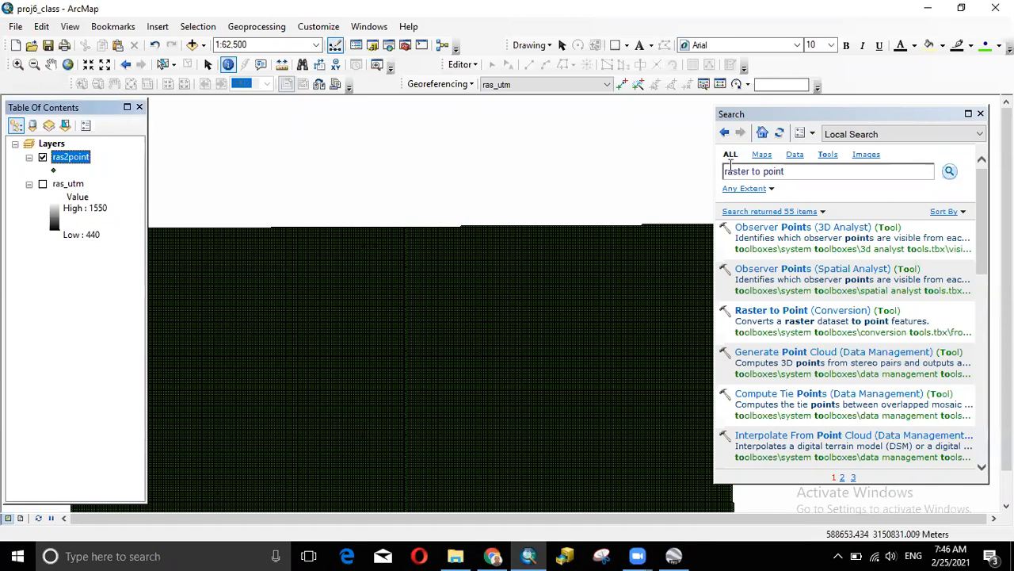
left_click(714, 164)
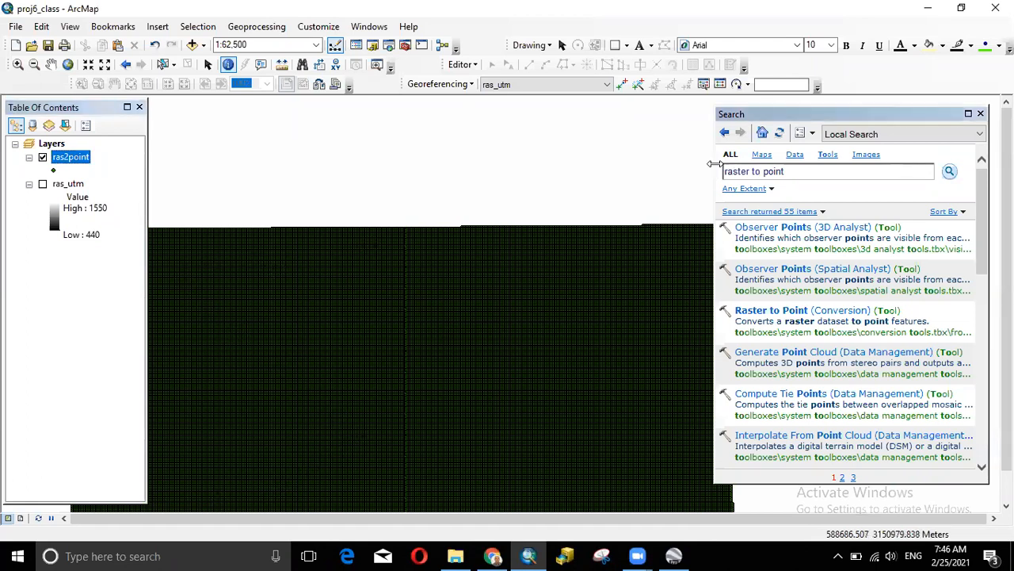
left_click_drag(715, 164, 782, 164)
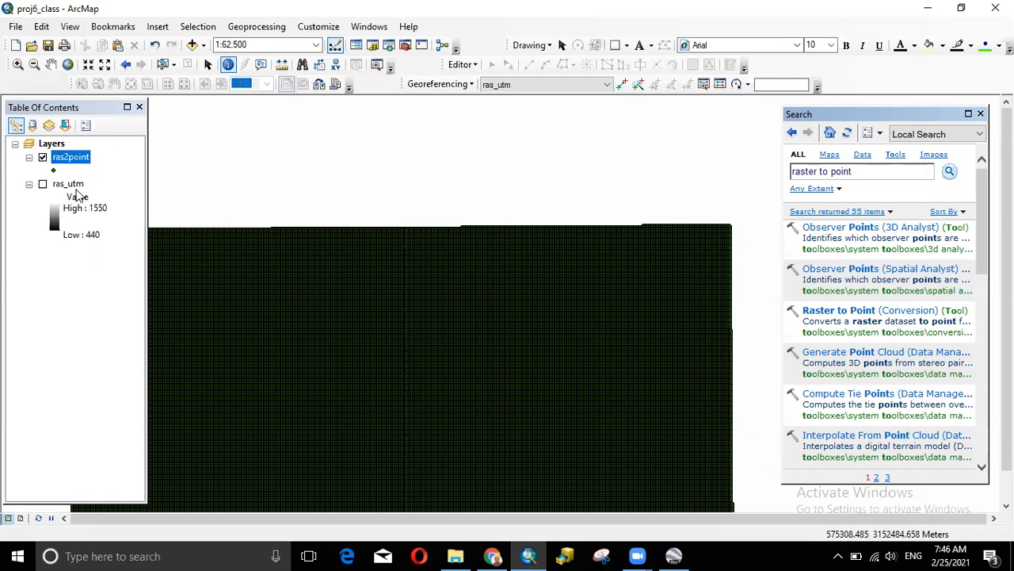
- Open the ras2point attribute table and start adding a new field
right_click(74, 158)
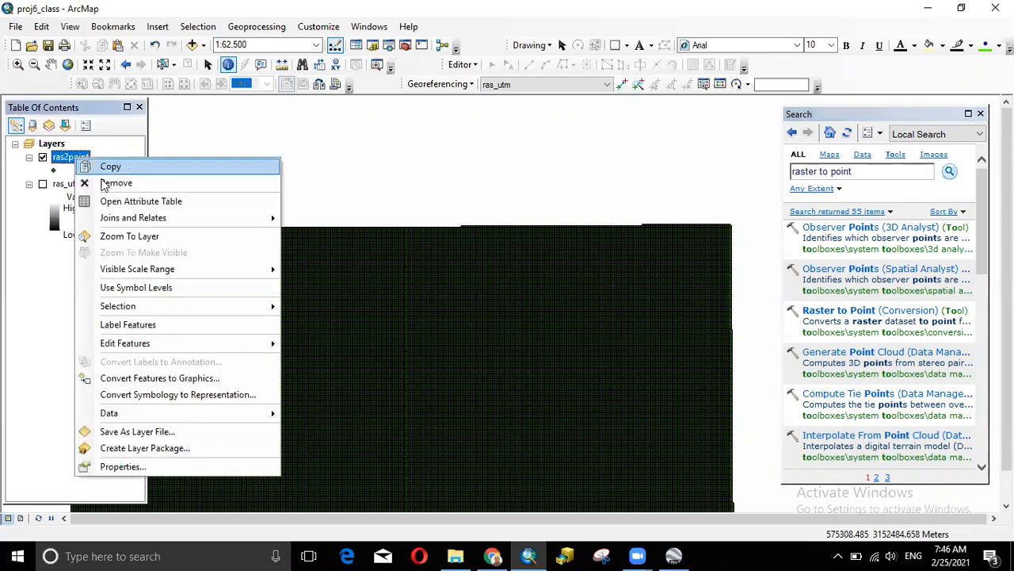
left_click(108, 200)
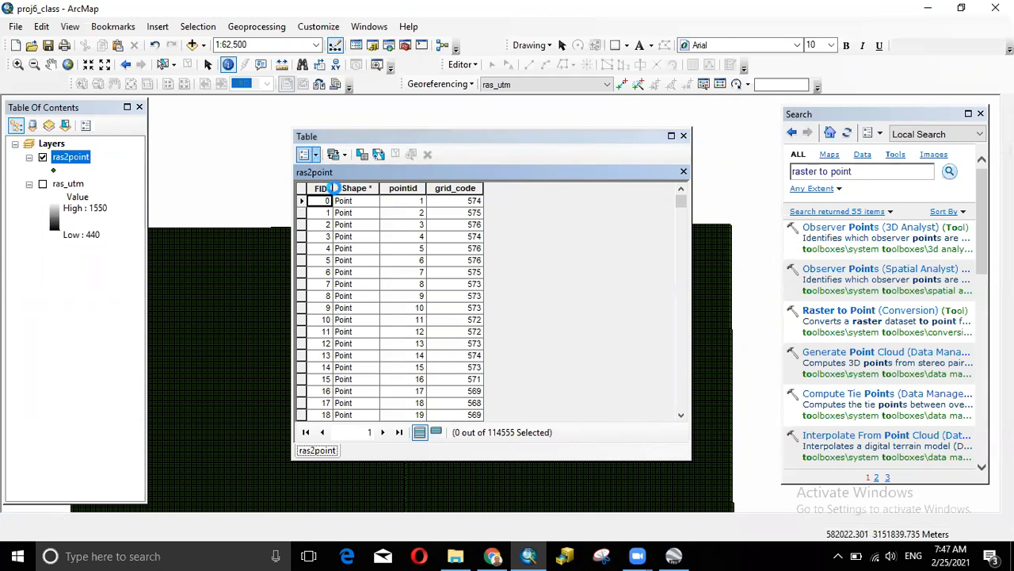
left_click(303, 155)
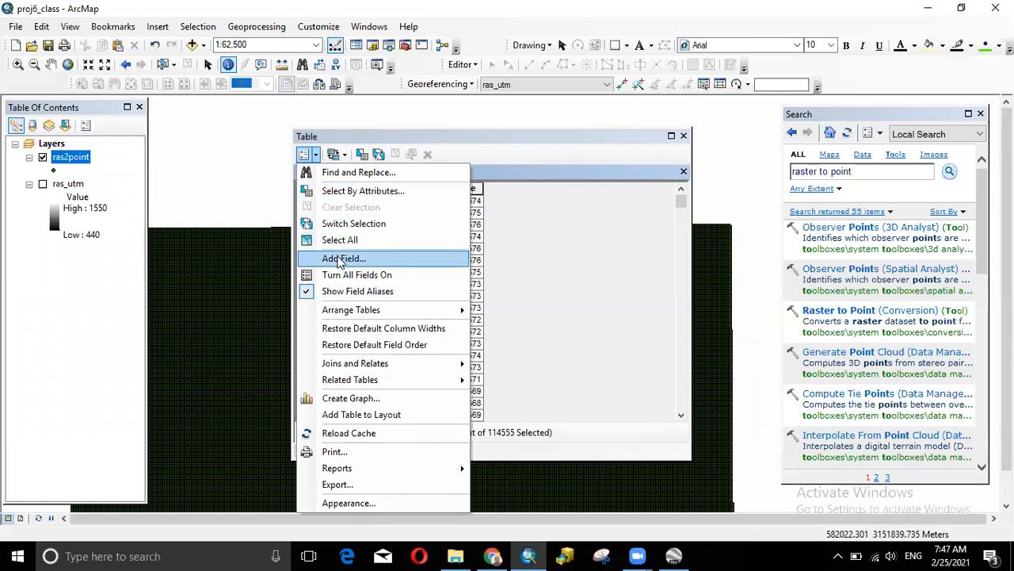
left_click(344, 258)
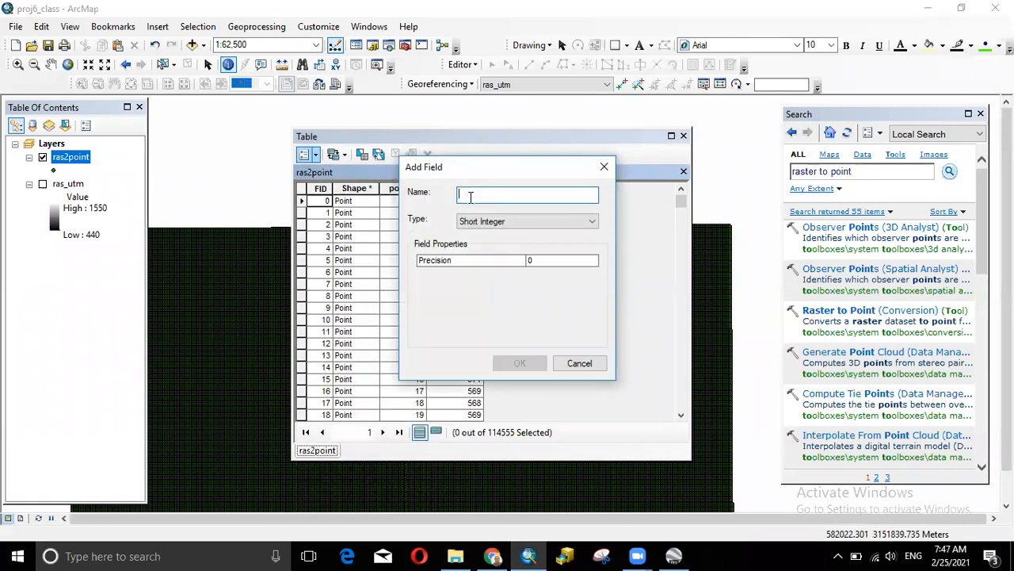
- Create field X of type Double with precision and scale 50, then widen its column
type("X")
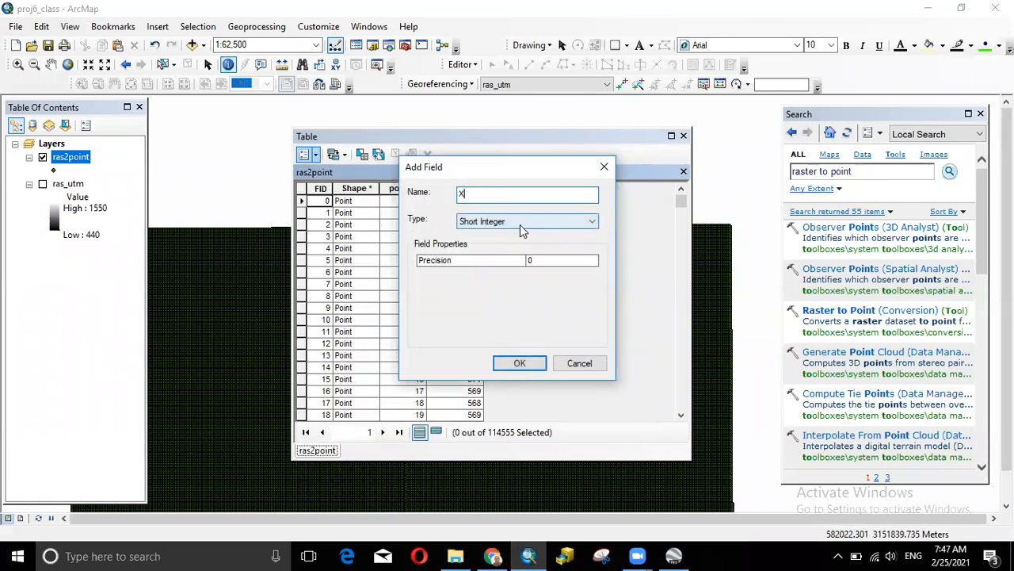
left_click(520, 224)
left_click(491, 264)
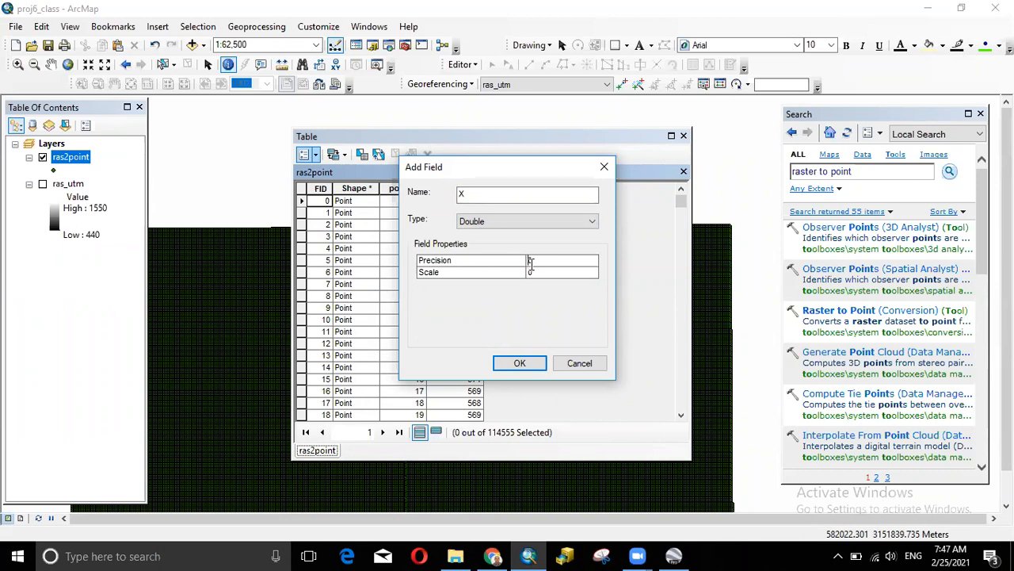
type("50")
left_click(537, 271)
type("50")
left_click(459, 193)
key("BackSpace")
type("X")
left_click(518, 363)
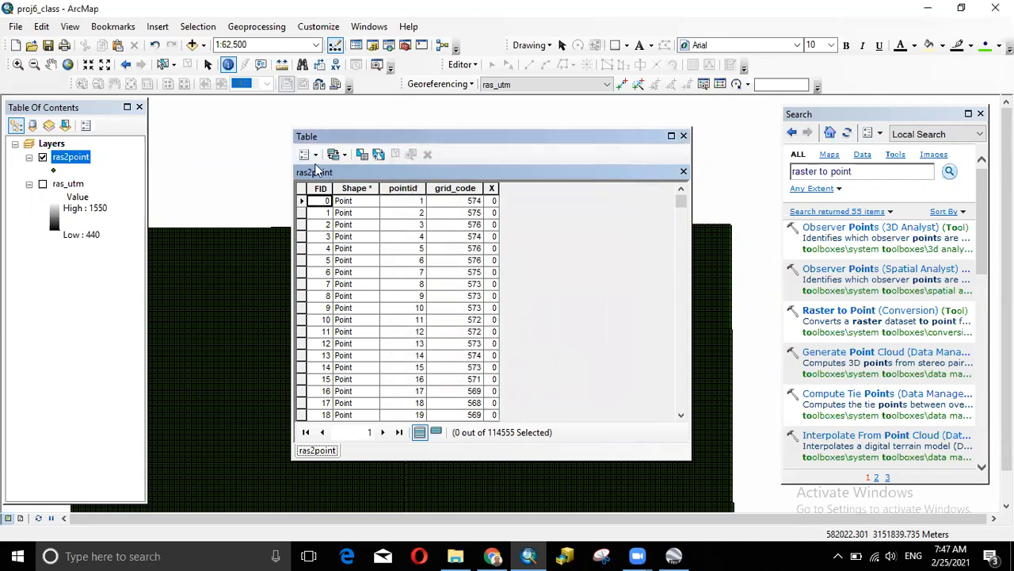
left_click_drag(498, 193, 534, 190)
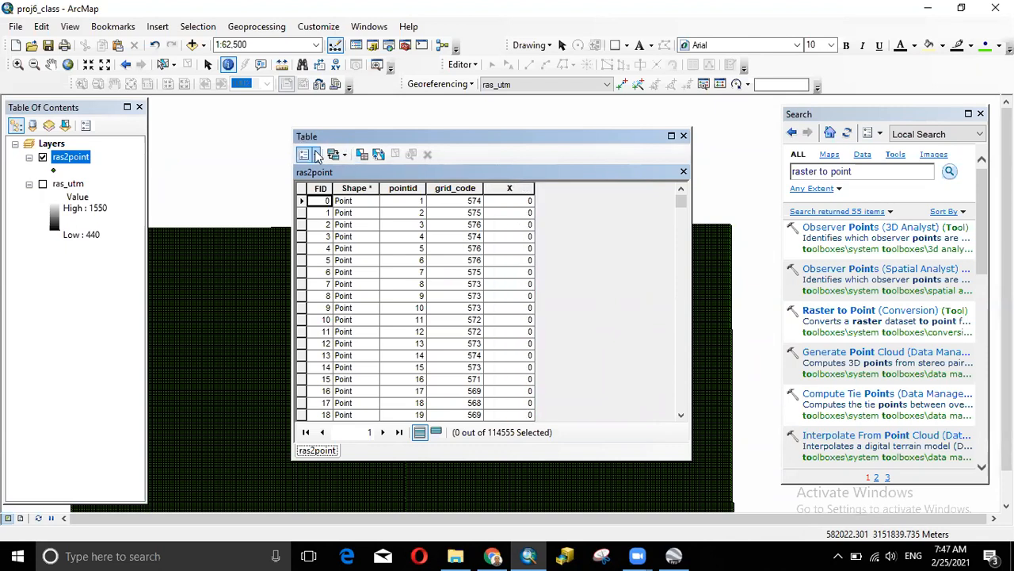
- Add a Double field named Y with precision 50 and scale 50, then widen its column
left_click(316, 155)
left_click(344, 259)
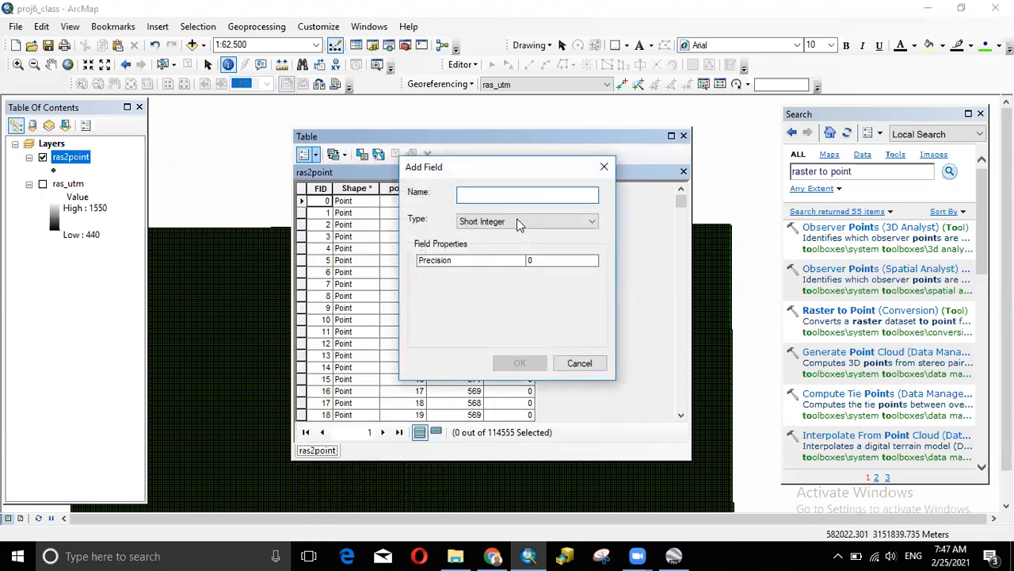
type("y")
key("BackSpace")
type("Y")
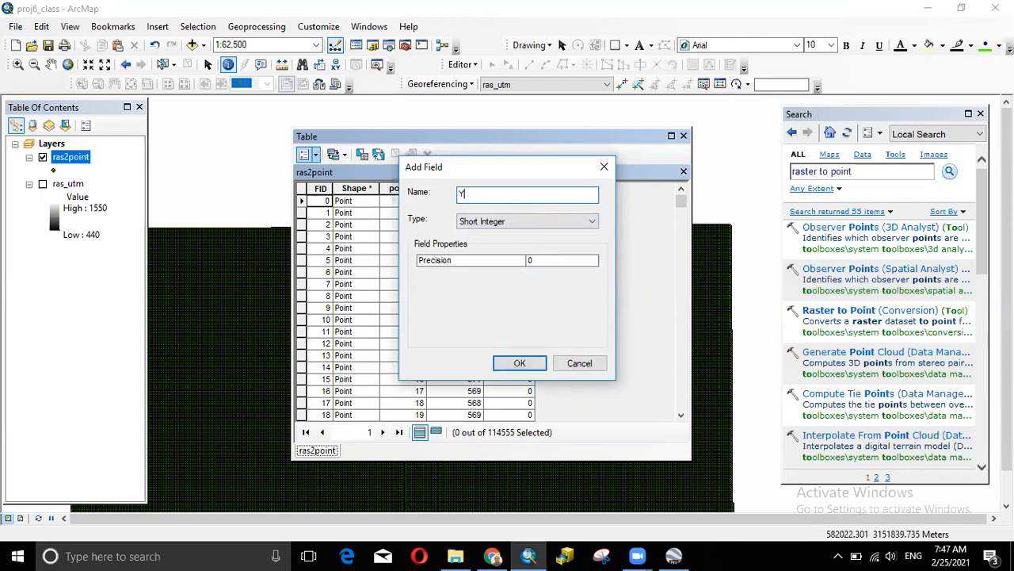
left_click(533, 222)
left_click(503, 261)
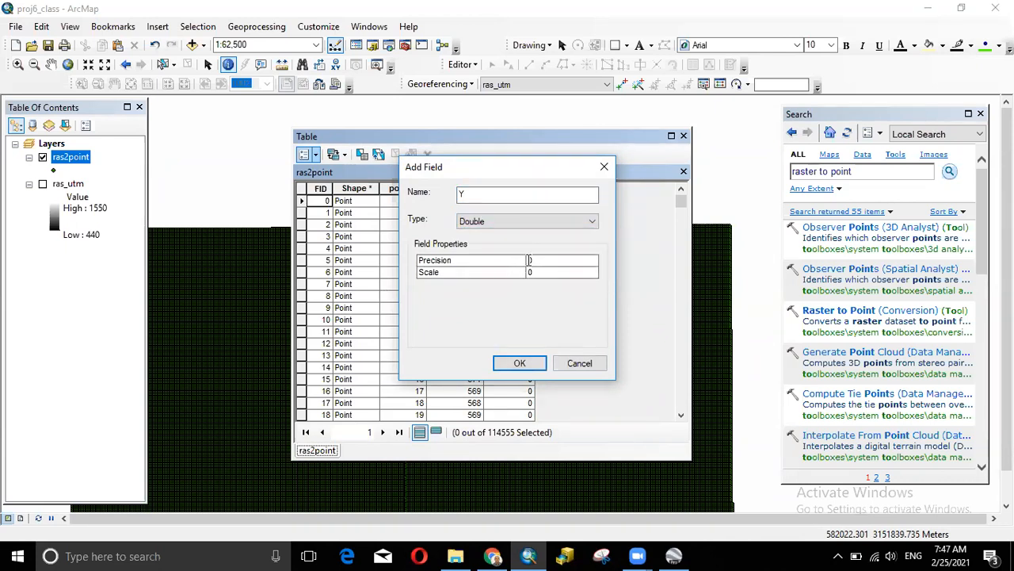
left_click(543, 260)
type("50")
left_click(536, 271)
type("50")
left_click(527, 366)
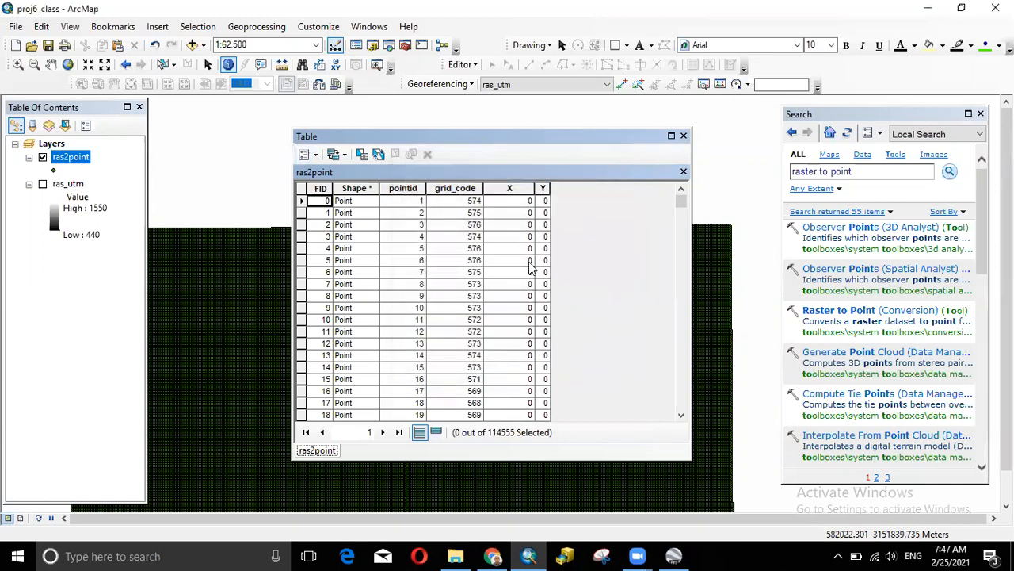
left_click_drag(551, 188, 606, 188)
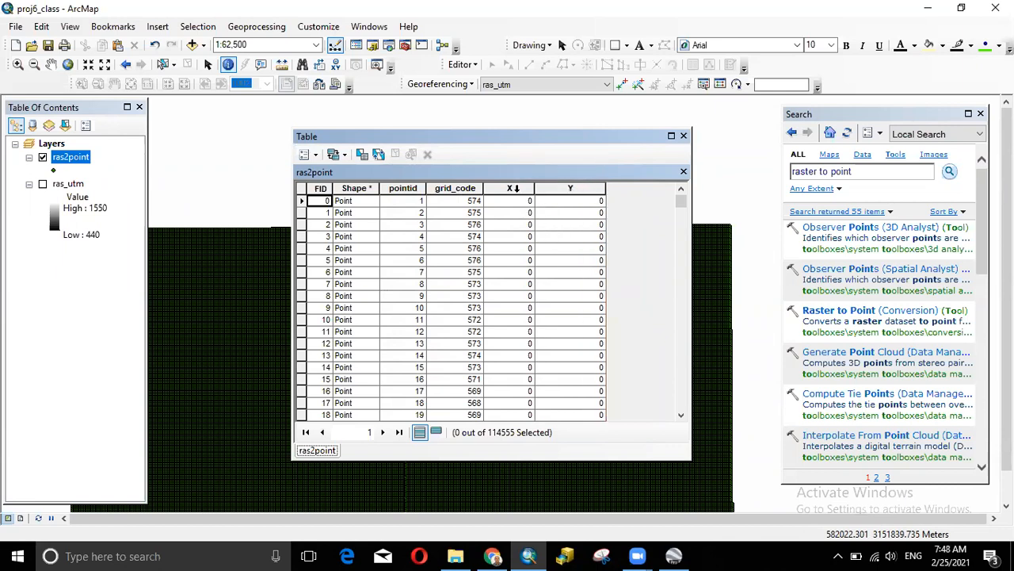
left_click(515, 190)
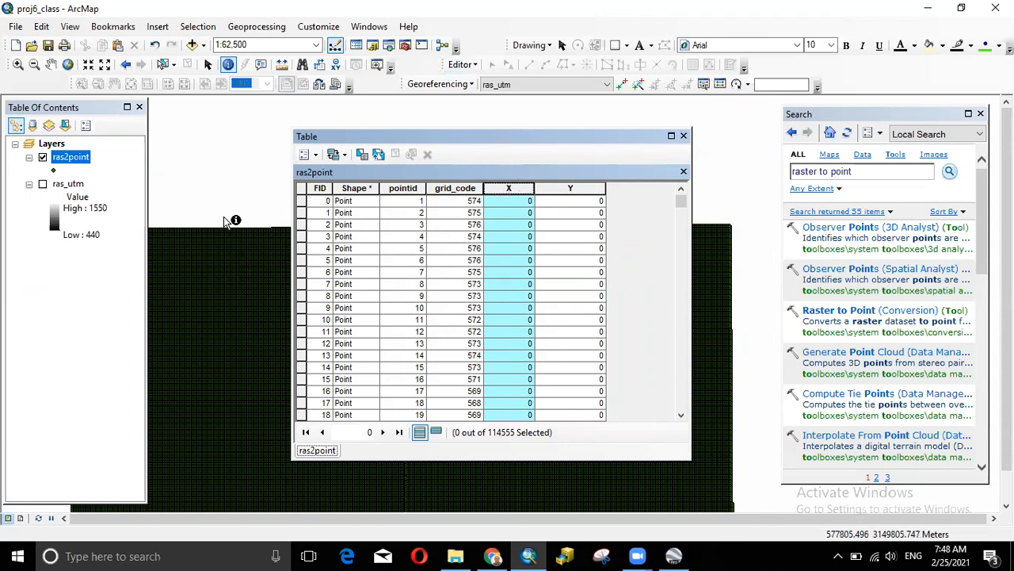
- Reopen the ras2point attribute table, then abandon adding an extra Double field
left_click(683, 135)
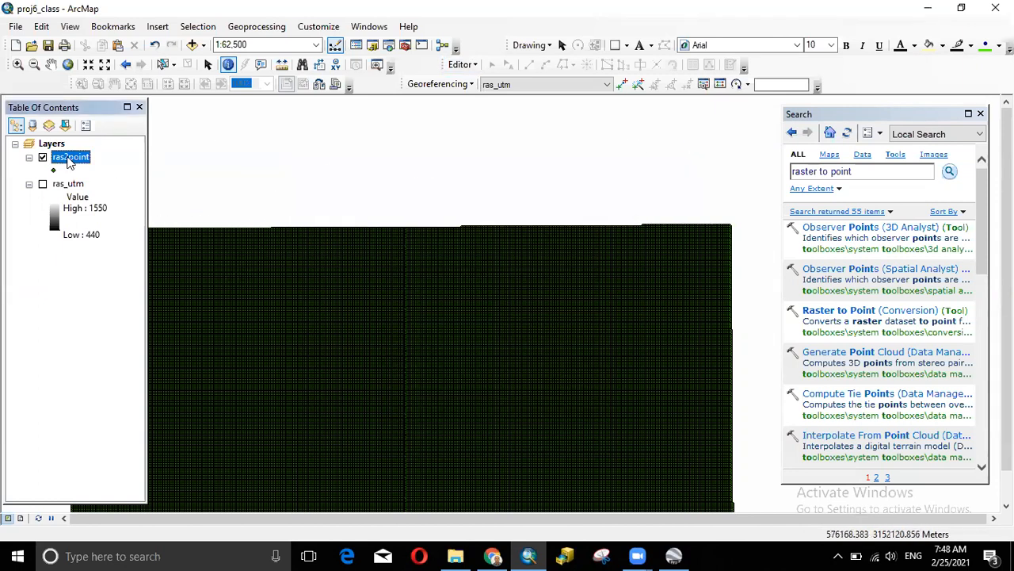
right_click(69, 157)
left_click(101, 200)
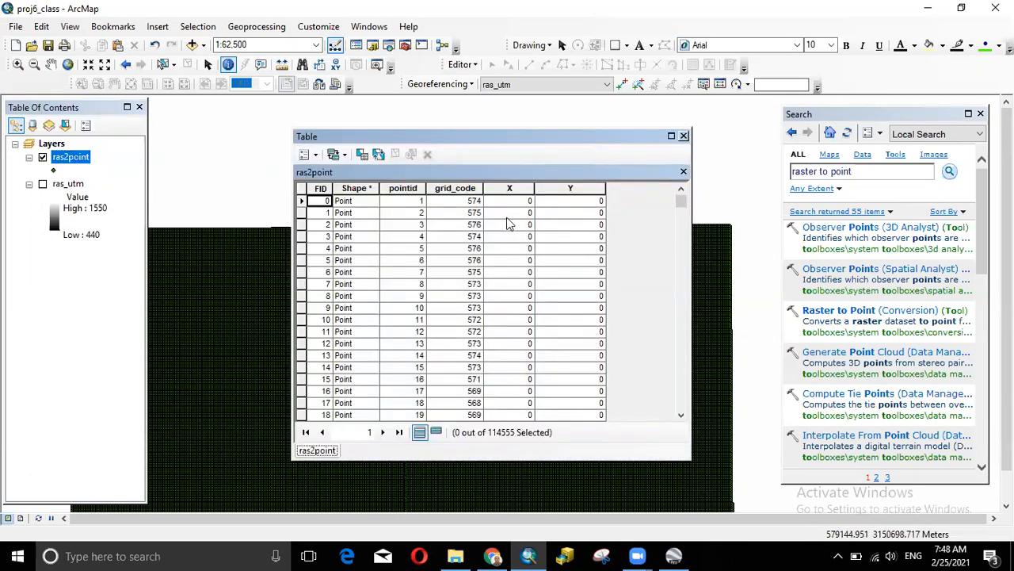
left_click(307, 154)
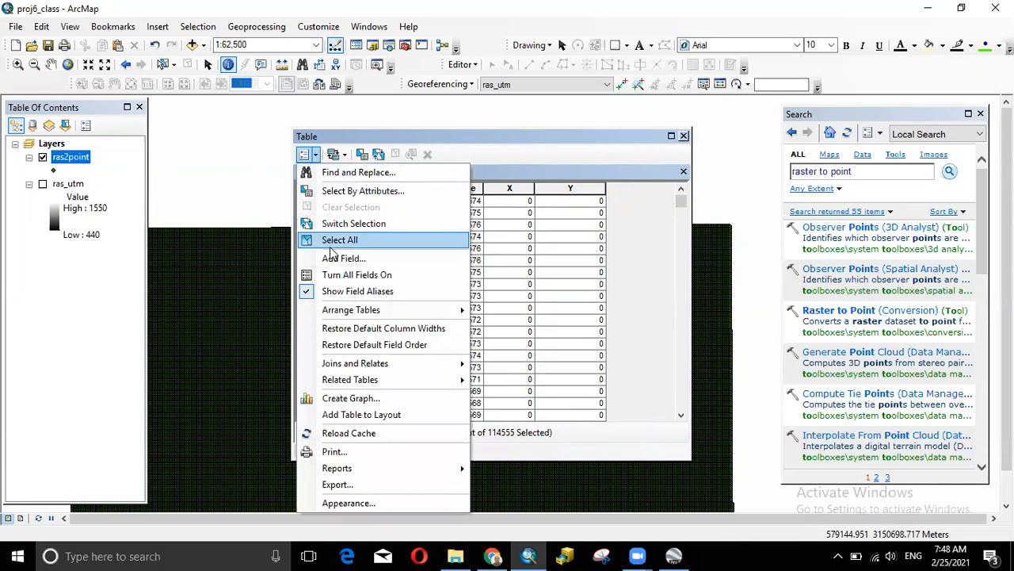
left_click(333, 257)
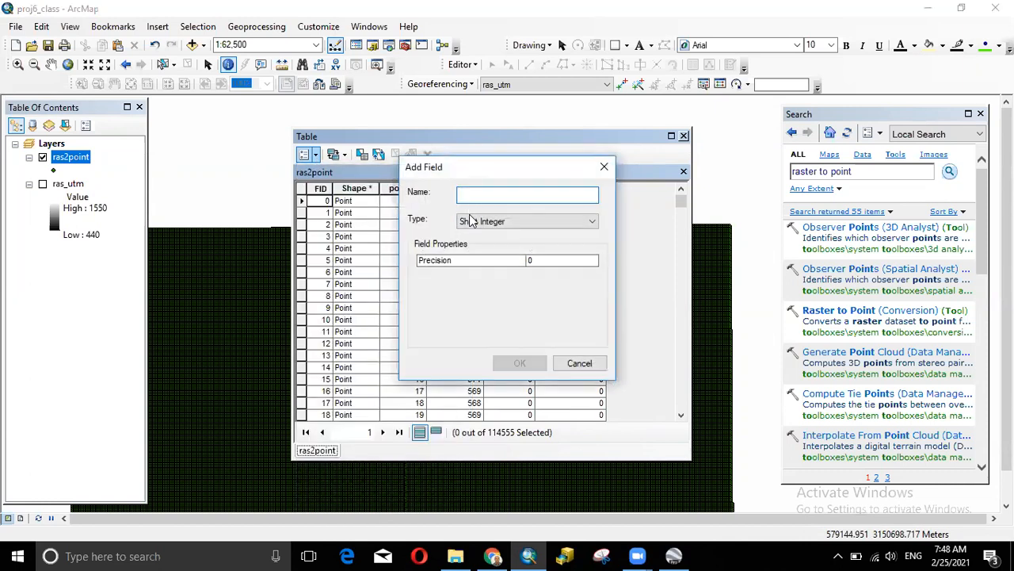
left_click(470, 221)
left_click(511, 262)
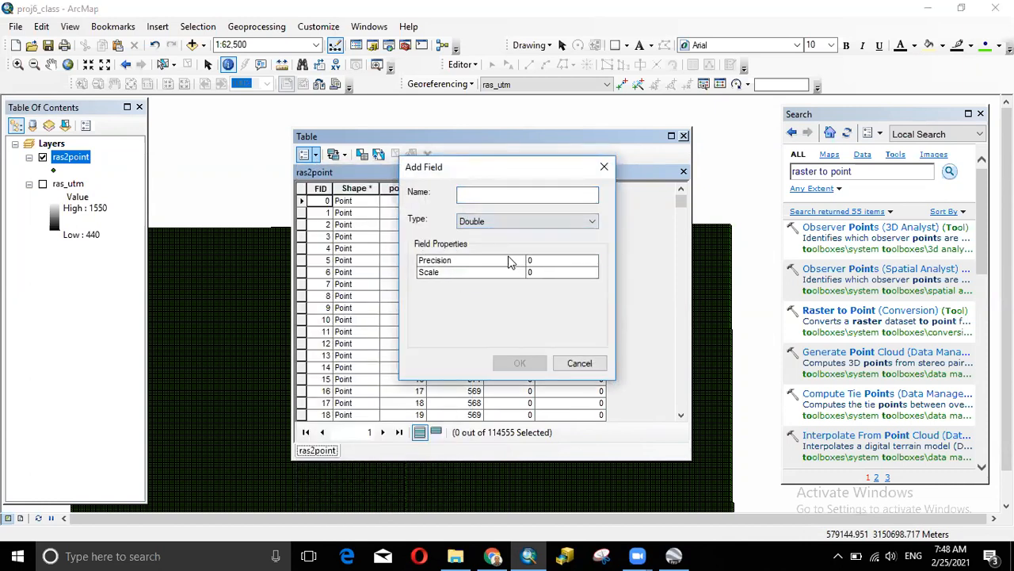
left_click(530, 271)
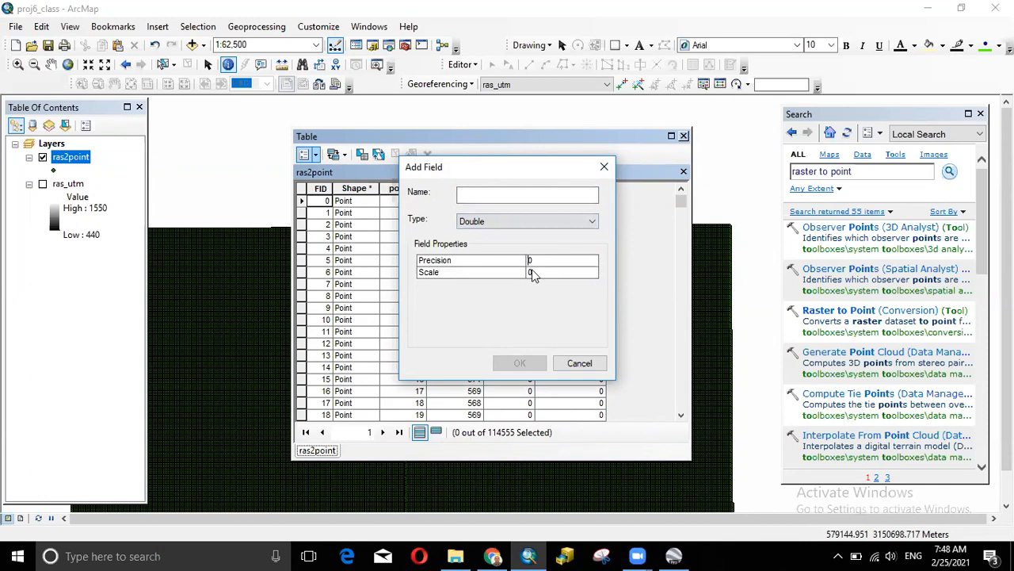
left_click(604, 167)
- Calculate the X field as X Coordinate of Point in Meters, accepting the no-undo warning
left_click(509, 188)
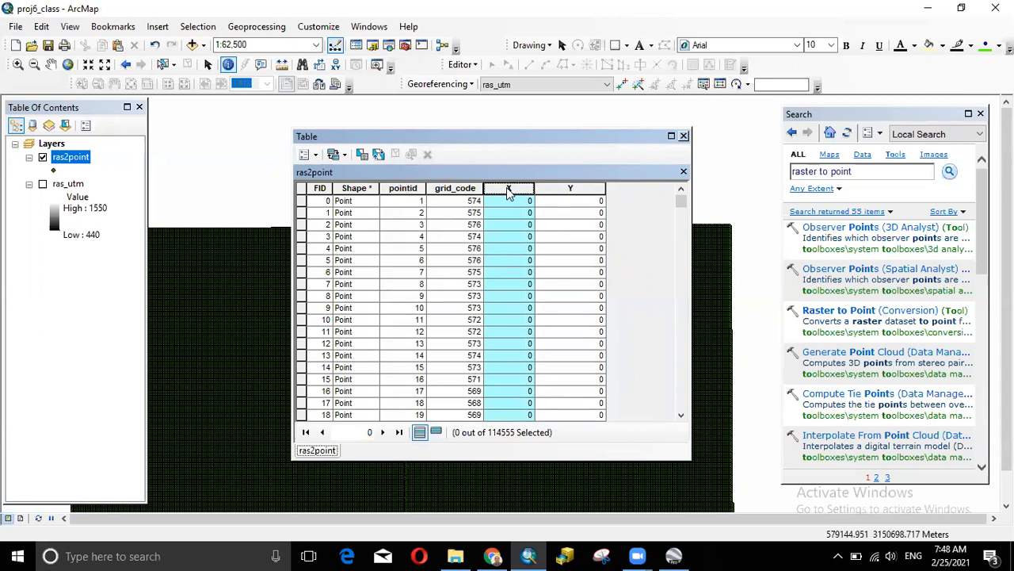
right_click(509, 191)
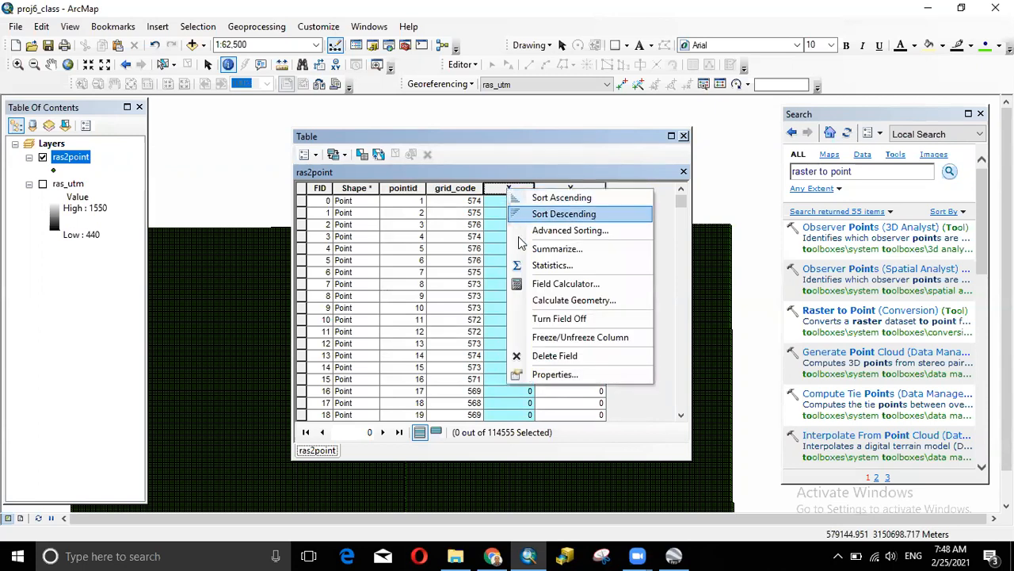
left_click(541, 301)
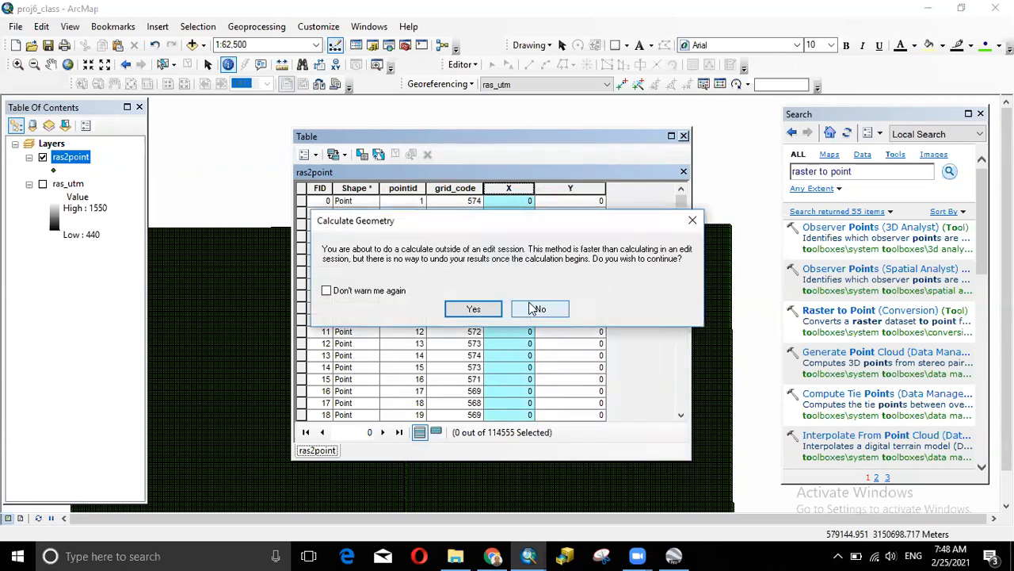
left_click(474, 308)
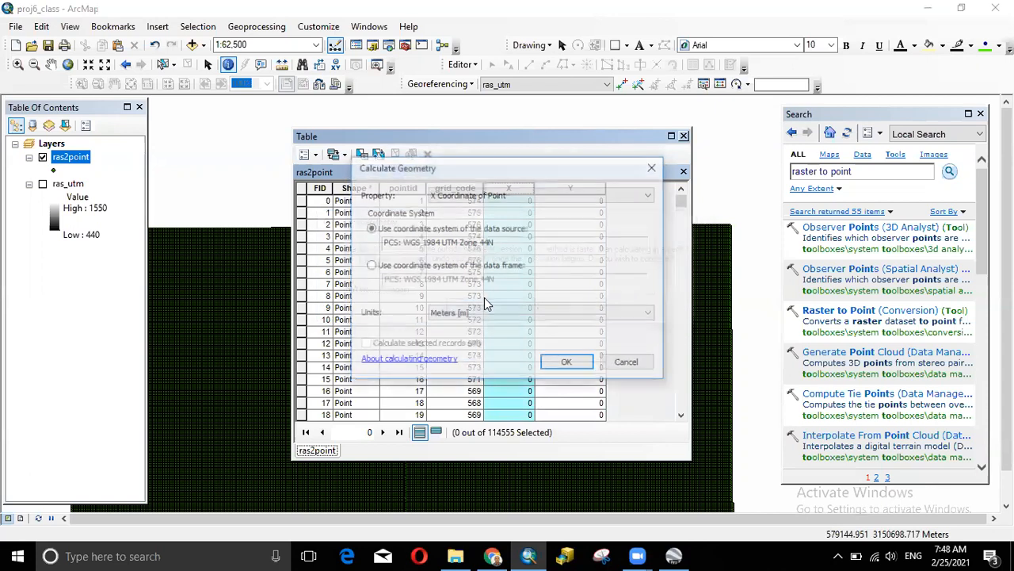
left_click(489, 200)
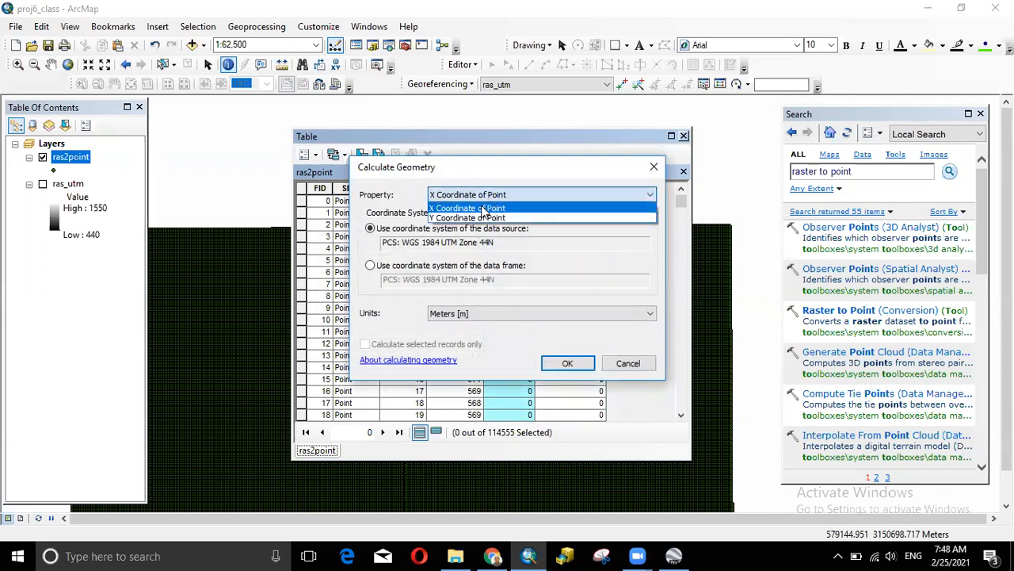
left_click(485, 208)
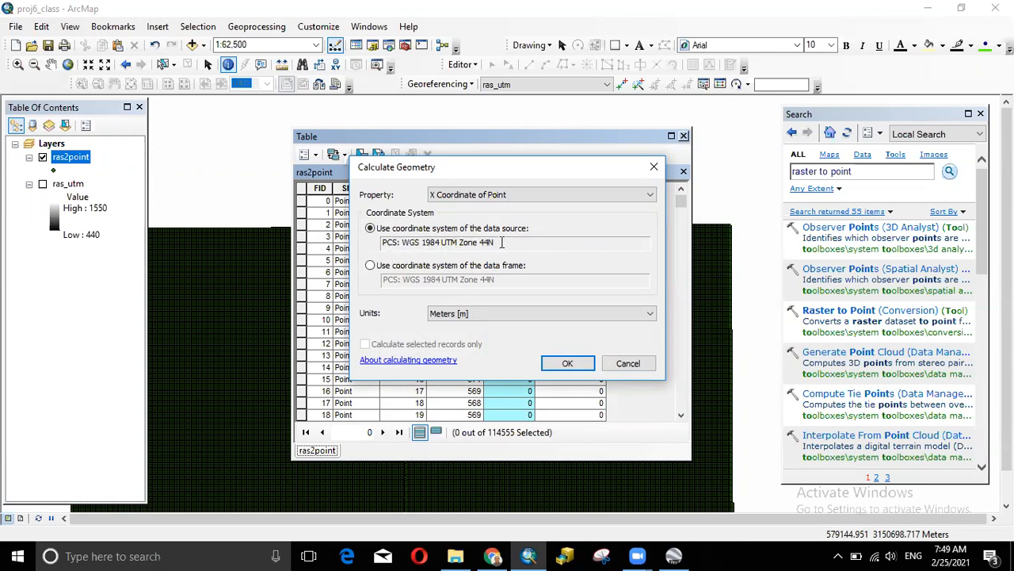
left_click(480, 314)
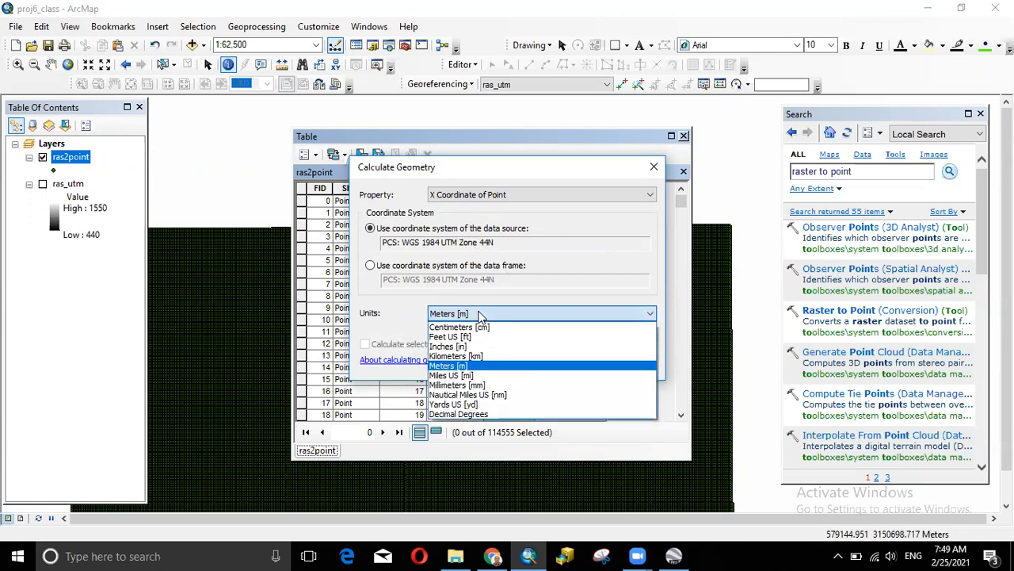
left_click(471, 362)
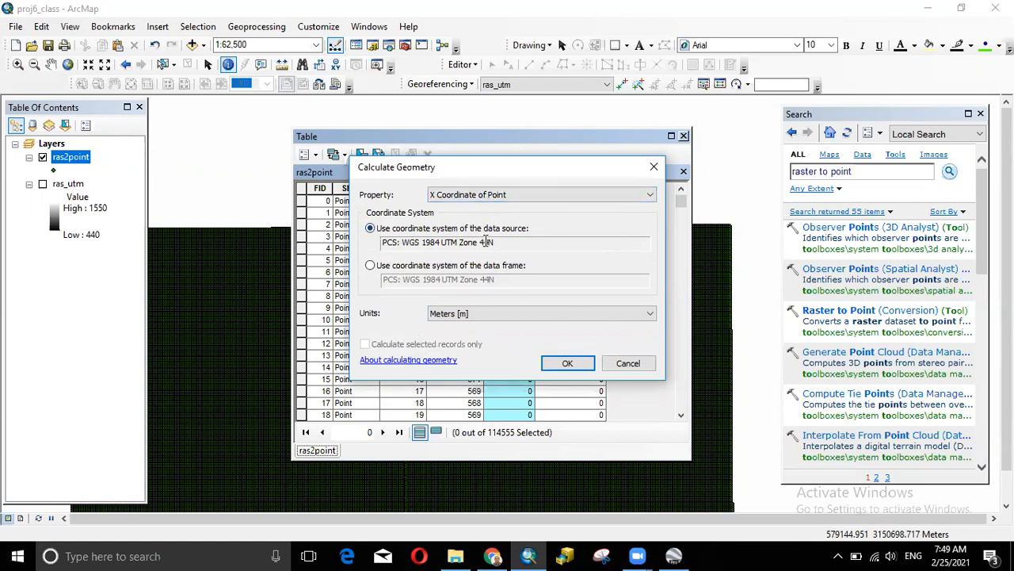
left_click(567, 363)
left_click(473, 311)
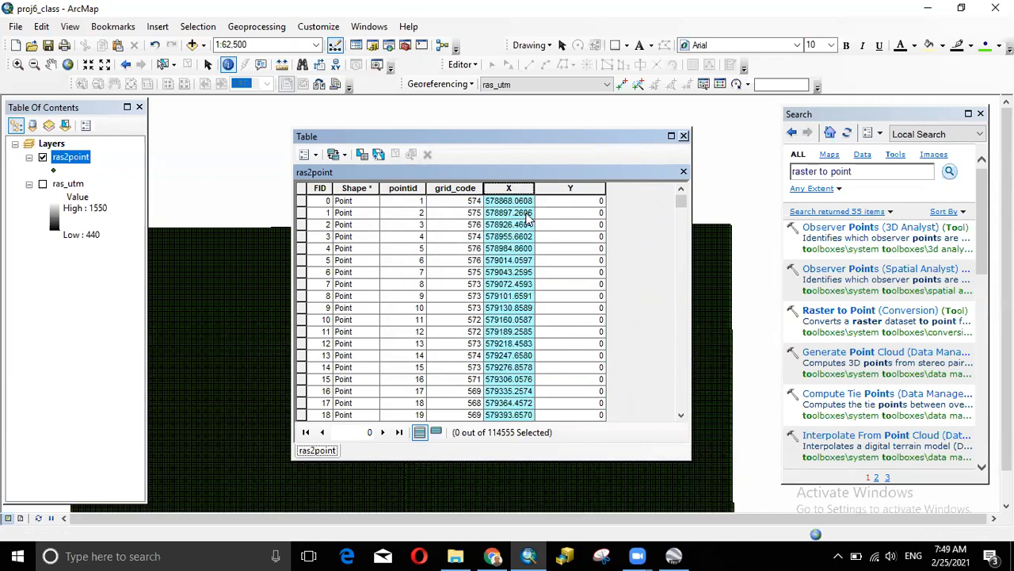
- Launch Calculate Geometry on the Y field
left_click(581, 189)
right_click(581, 190)
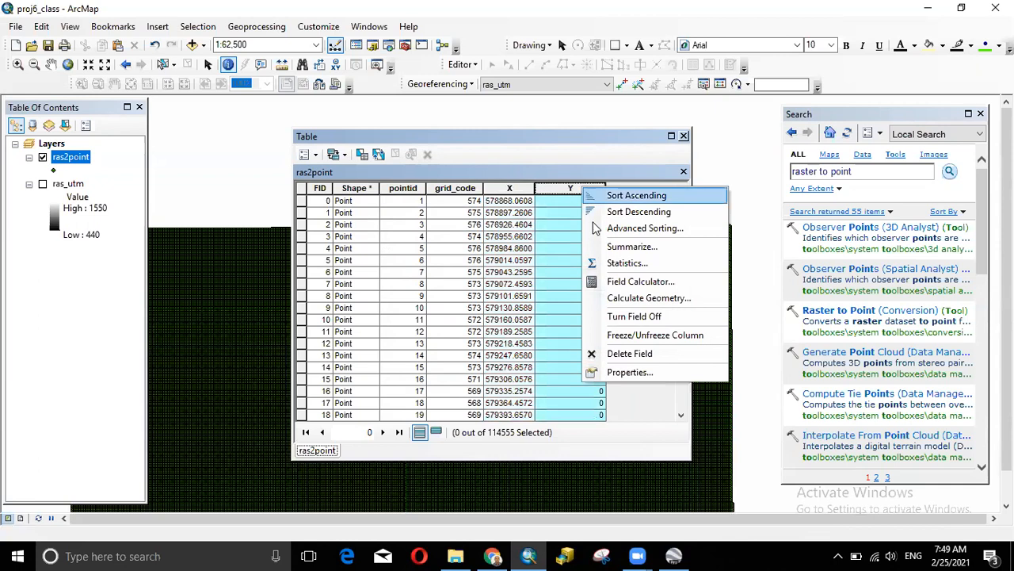
left_click(619, 302)
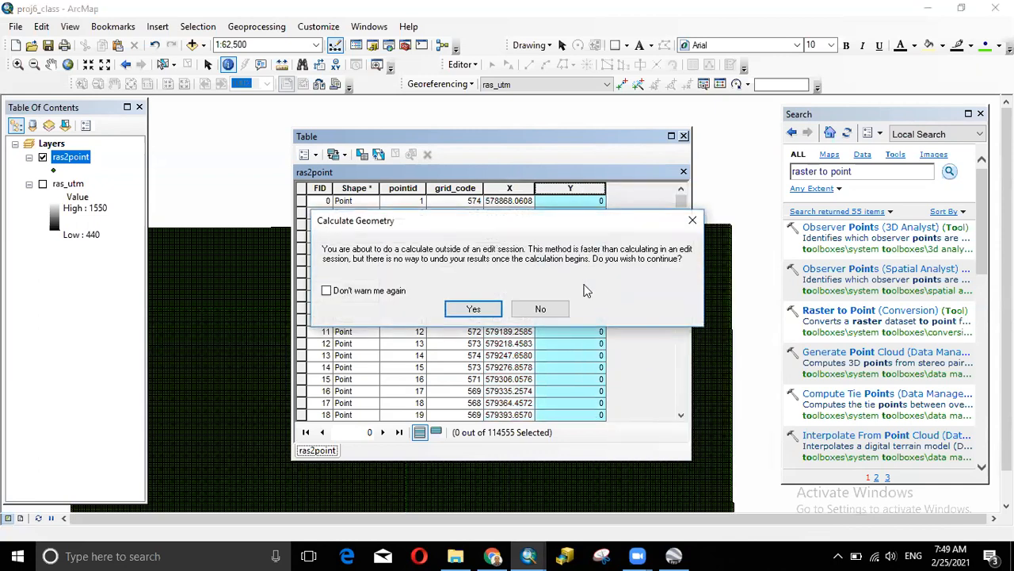
- Calculate the Y field as Y Coordinate of Point in Meters, accepting the no-undo warning
left_click(472, 306)
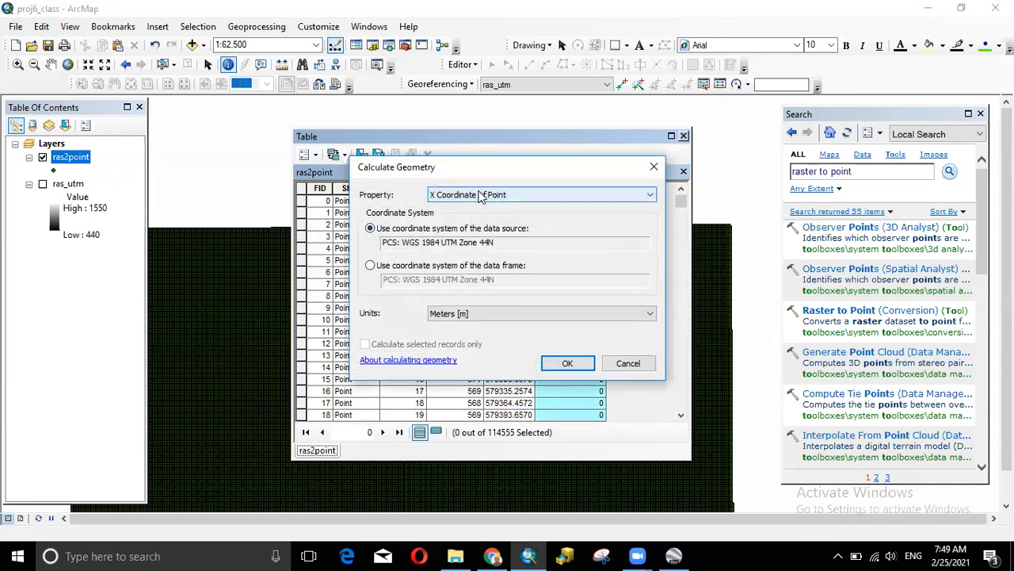
left_click(481, 194)
left_click(521, 167)
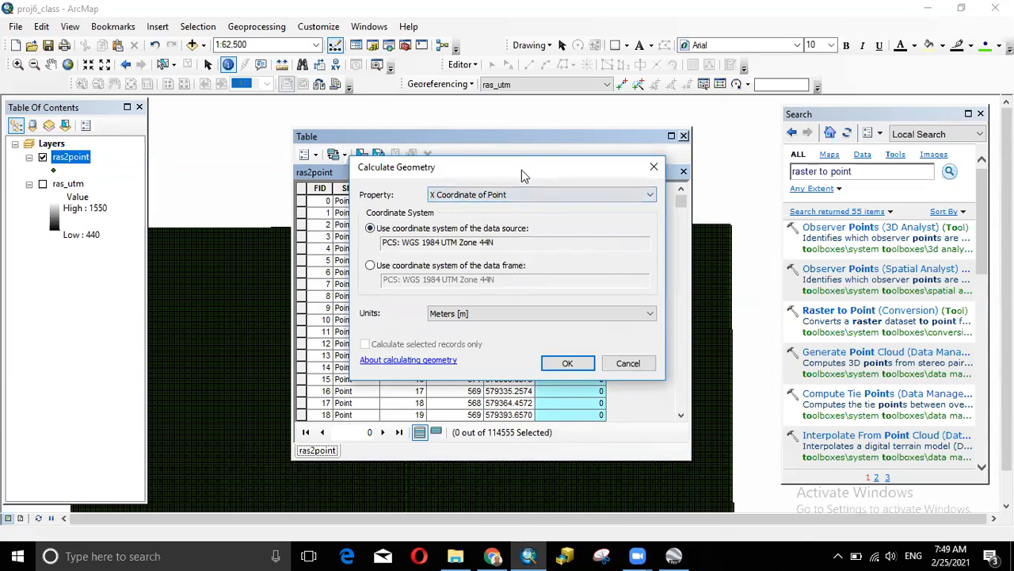
left_click_drag(521, 171, 400, 221)
left_click(351, 244)
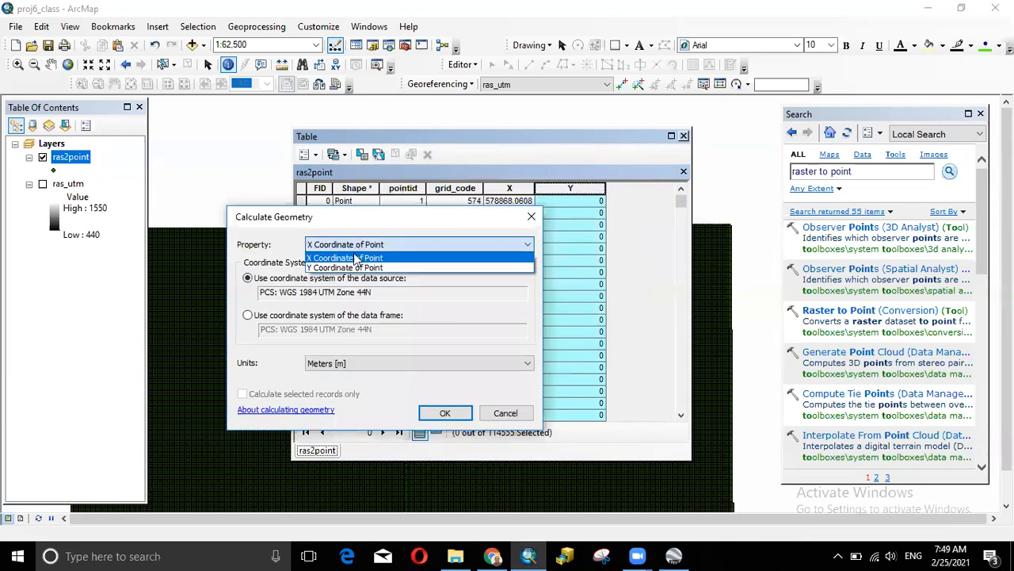
left_click(350, 267)
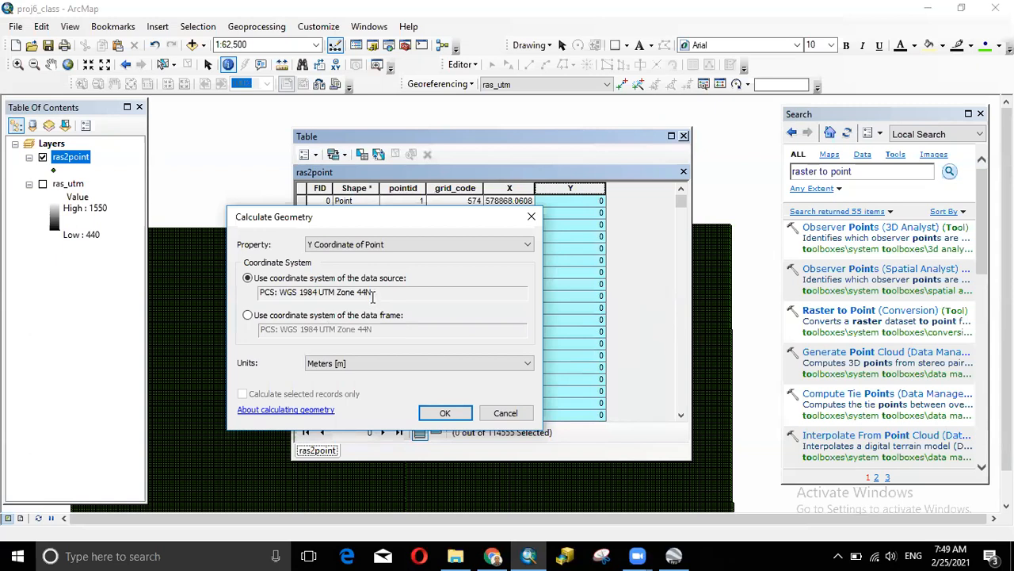
left_click(363, 363)
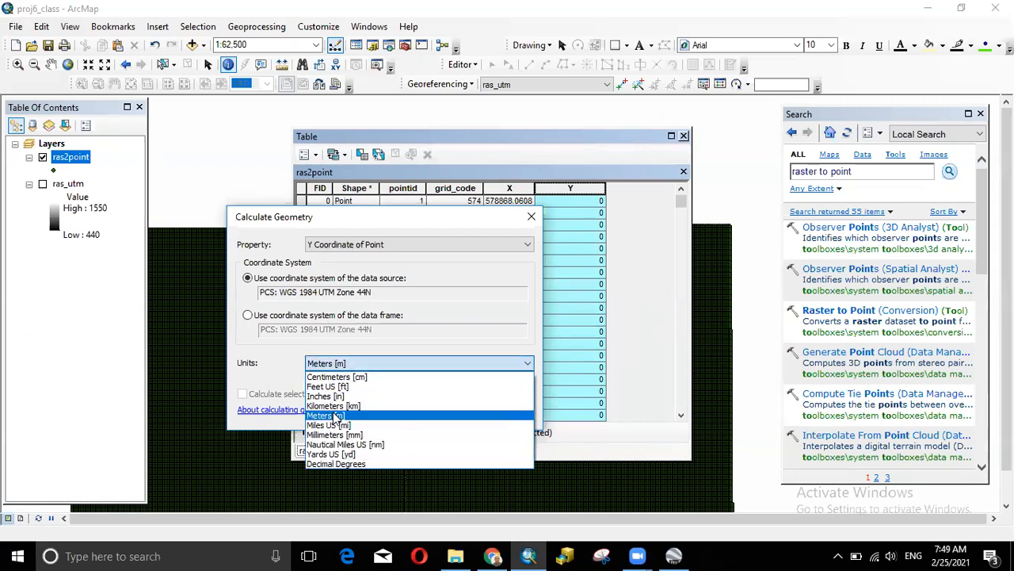
left_click(333, 415)
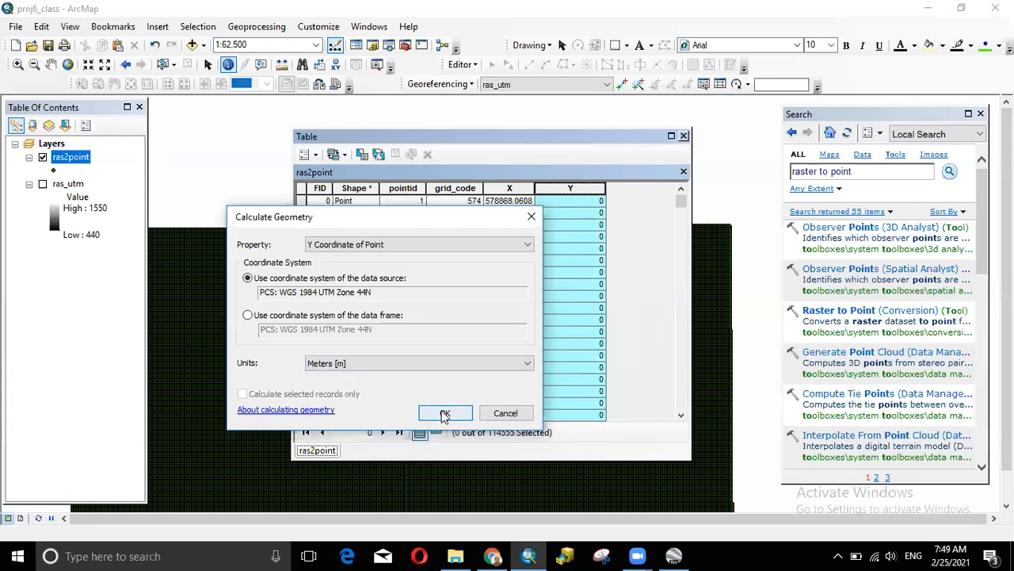
left_click(597, 49)
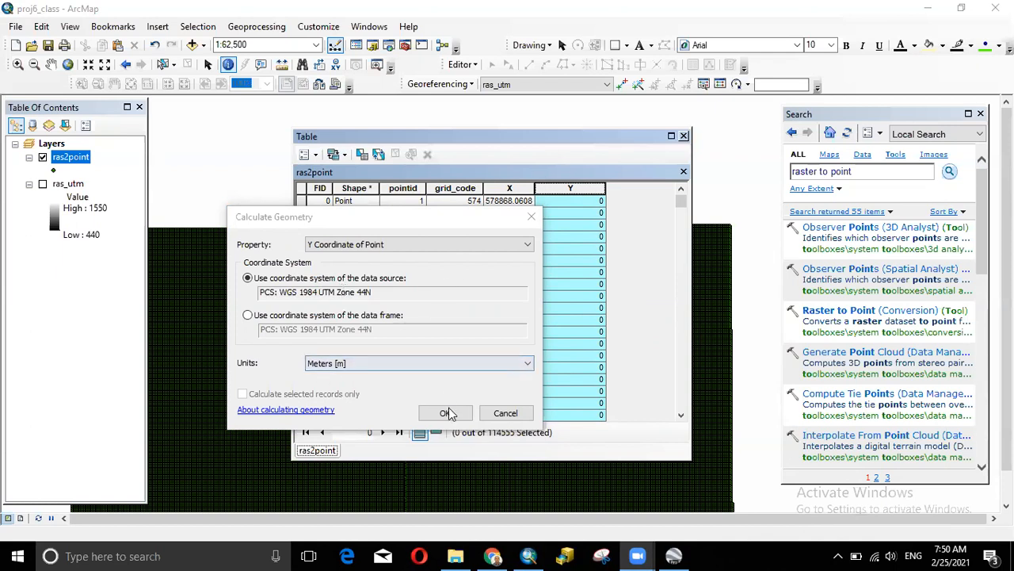
left_click(367, 245)
left_click(367, 245)
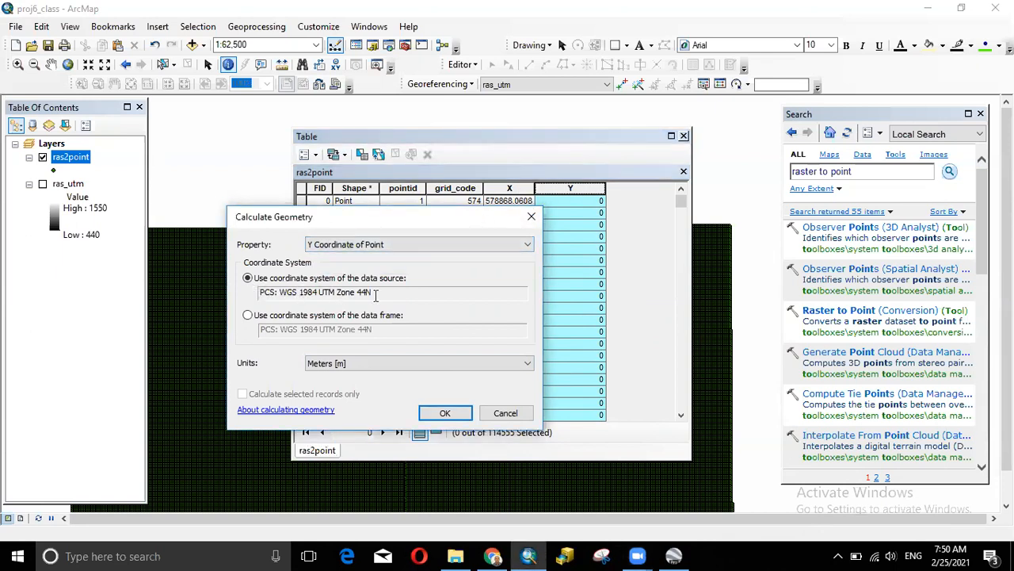
left_click(445, 412)
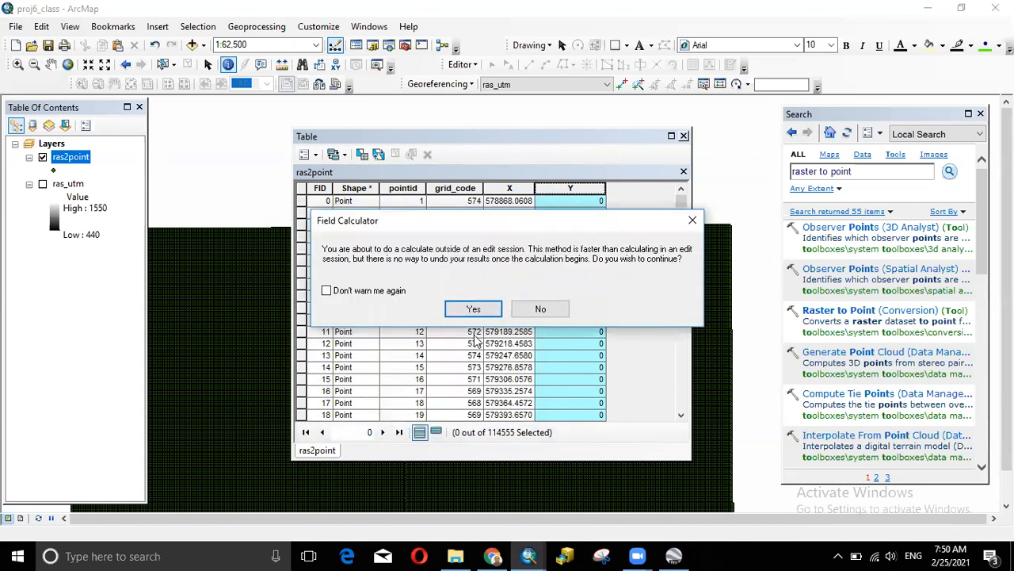
left_click(477, 309)
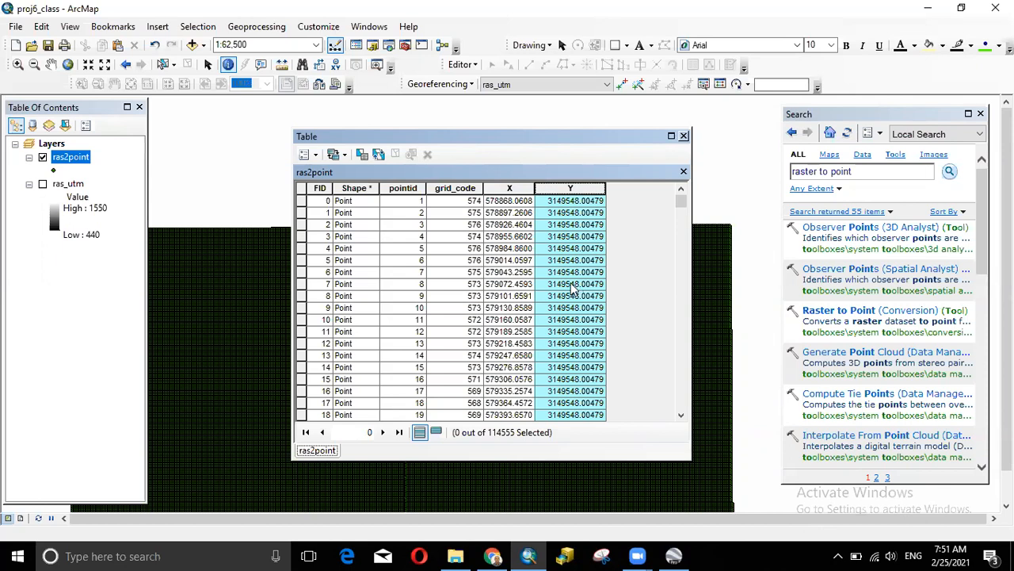
- Wait for the calculation to fill Y coordinates for all 114555 point records
mouse_move(496, 554)
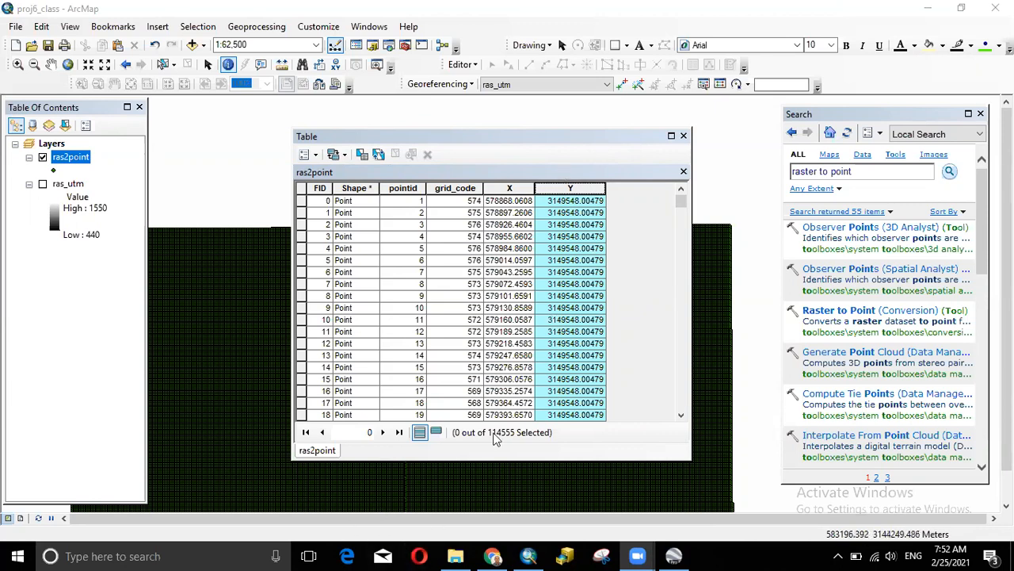
- In File Explorer, navigate to the ESRI ArcGIS Desktop 10.5.0.6491 folder on drive F:
mouse_move(456, 555)
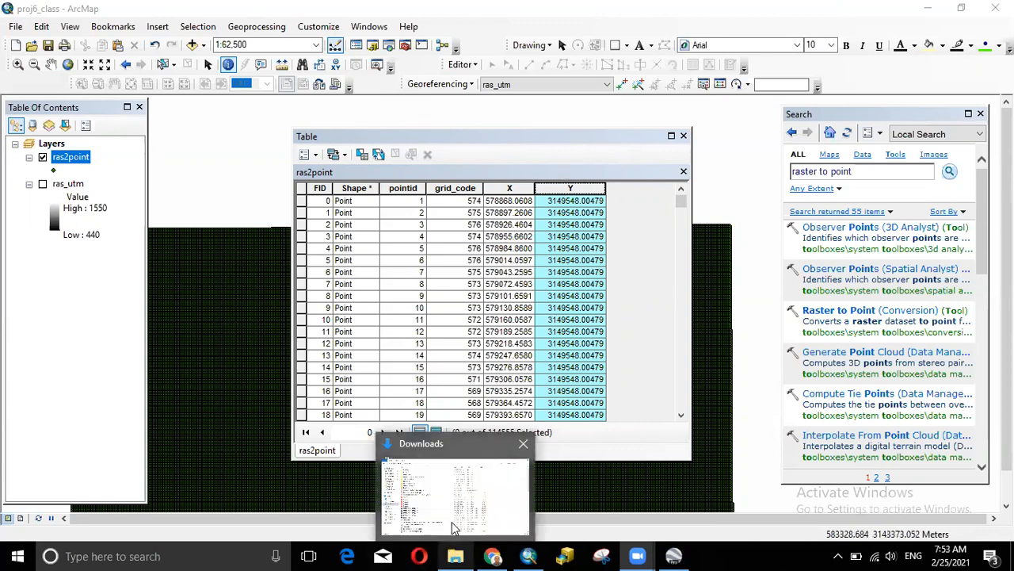
left_click(456, 514)
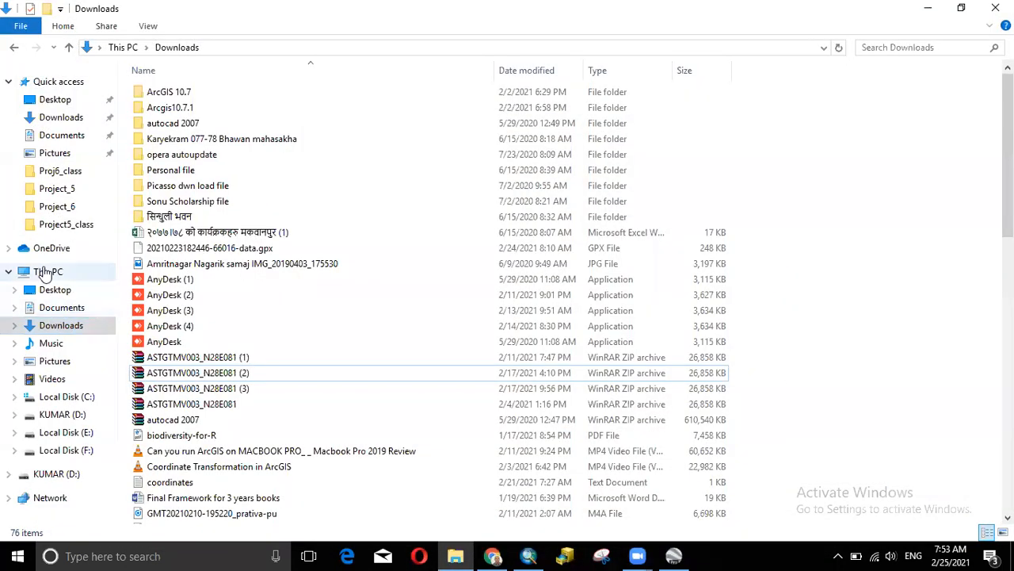
left_click(46, 271)
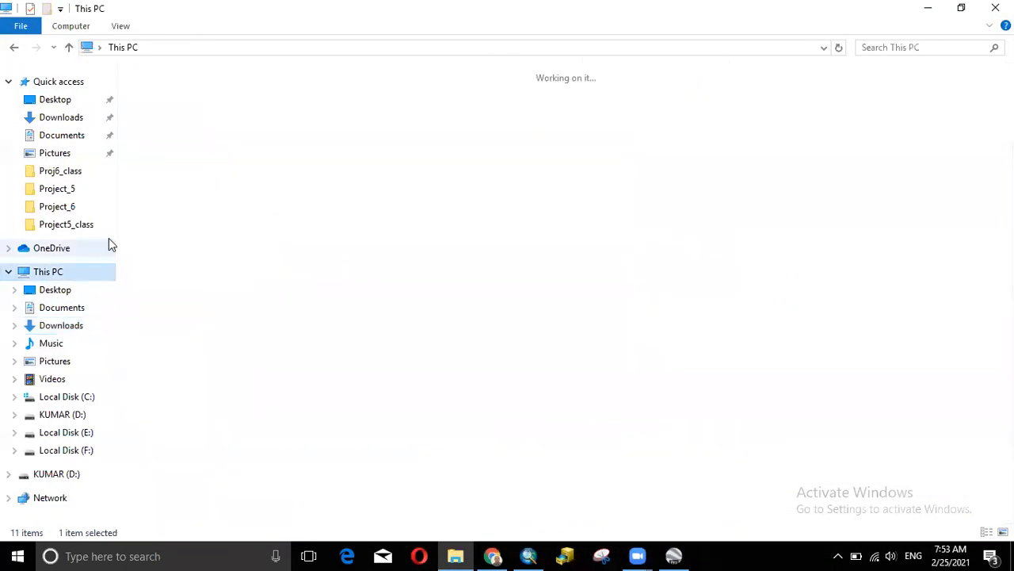
double_click(575, 209)
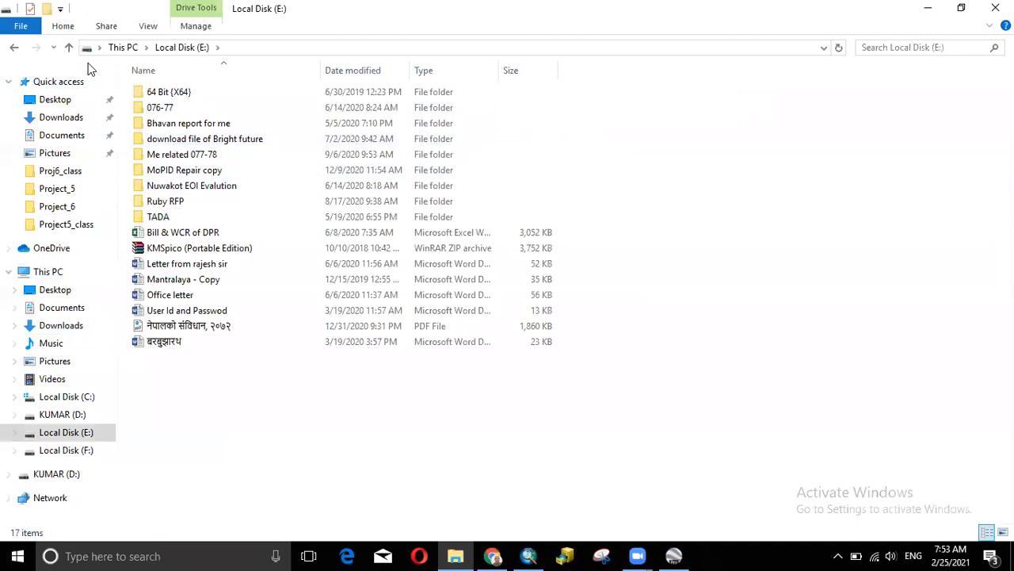
left_click(140, 48)
double_click(777, 215)
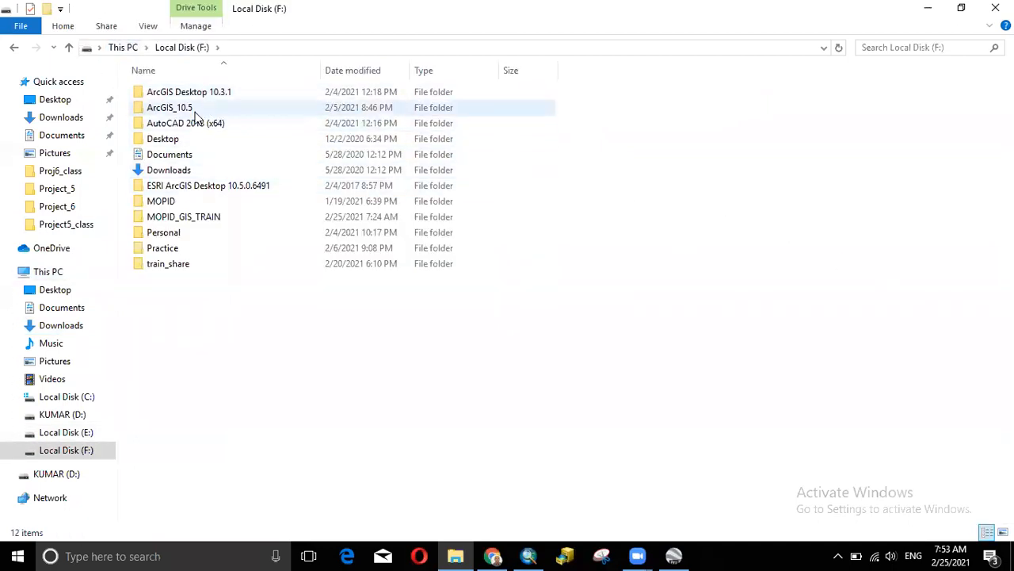
double_click(208, 187)
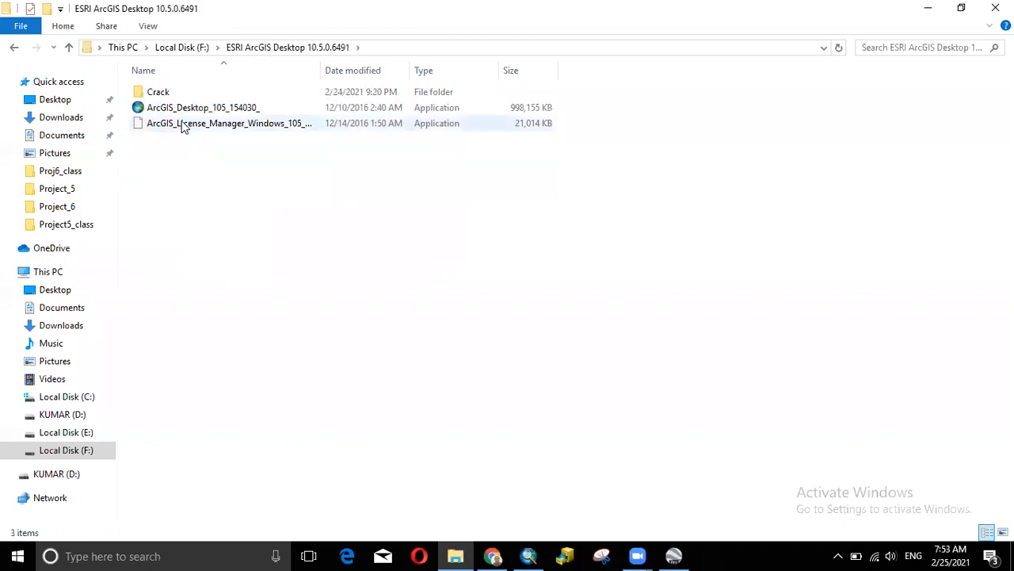
- Send the Crack folder to drive D:, glance inside it, and close Explorer
right_click(165, 96)
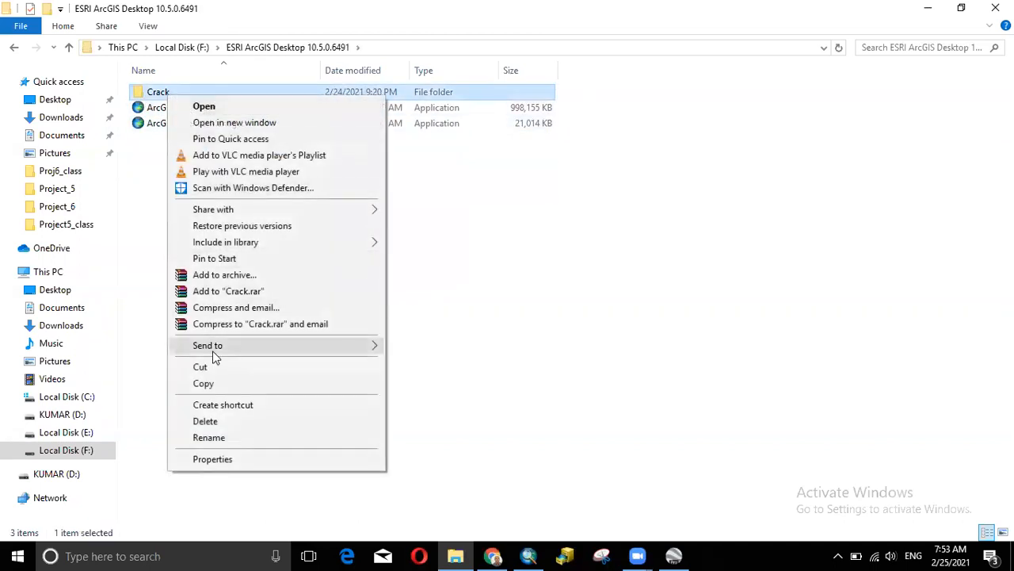
mouse_move(376, 352)
left_click(432, 461)
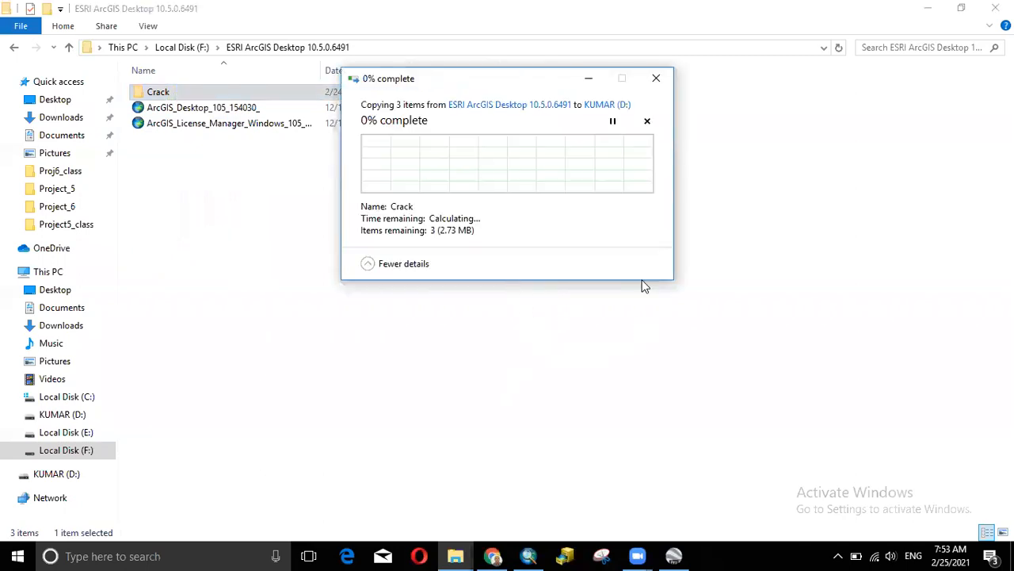
double_click(215, 93)
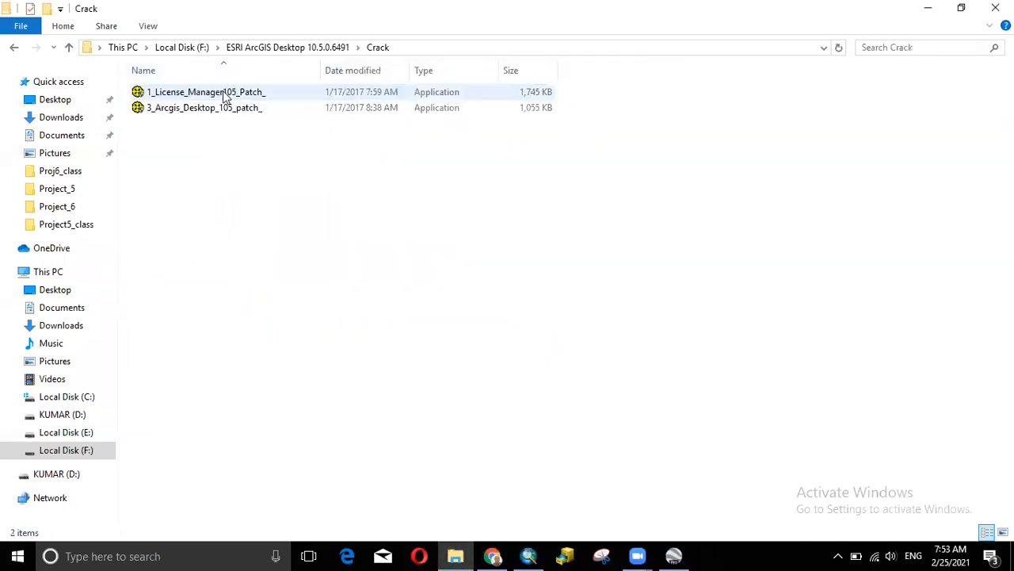
left_click(304, 50)
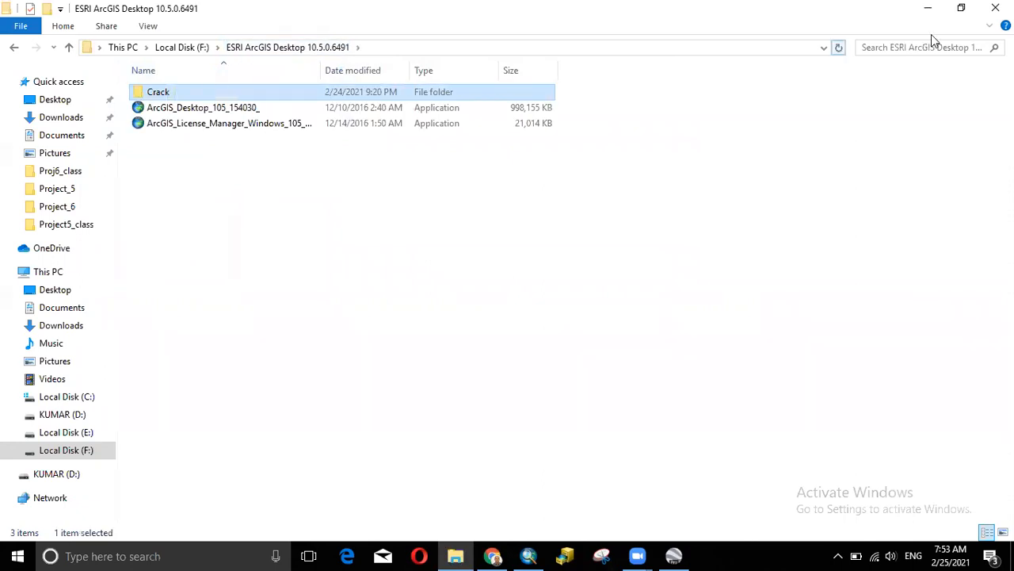
left_click(995, 8)
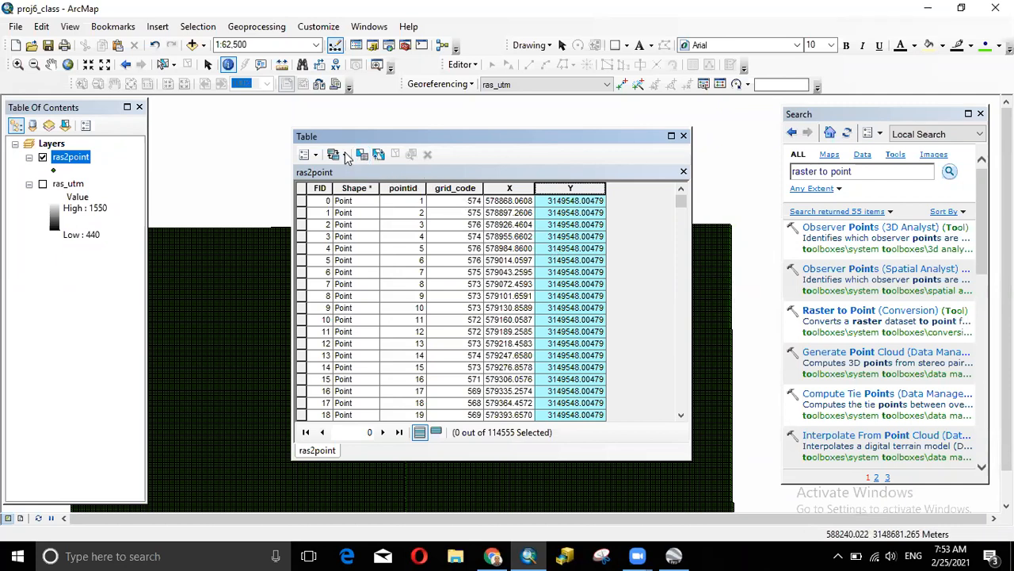
- Set up a text-file export of the table into Proj6_class, then cancel it
left_click(316, 155)
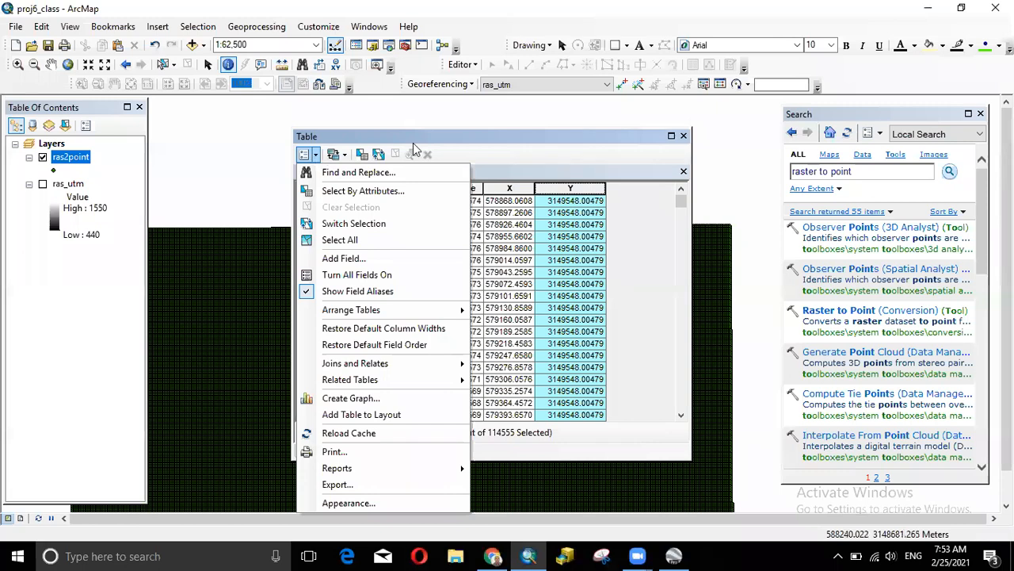
left_click(403, 486)
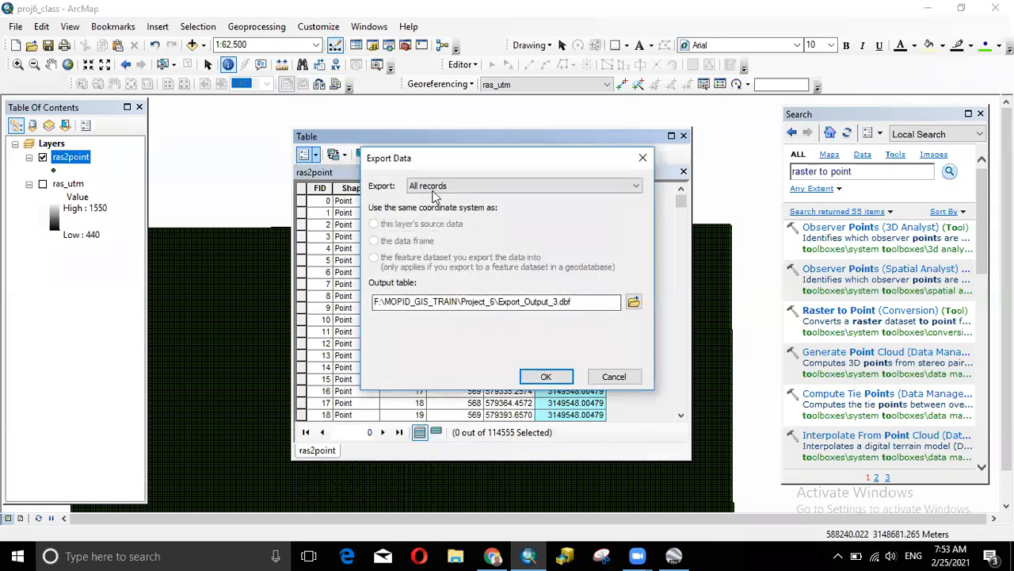
left_click(634, 303)
left_click(528, 179)
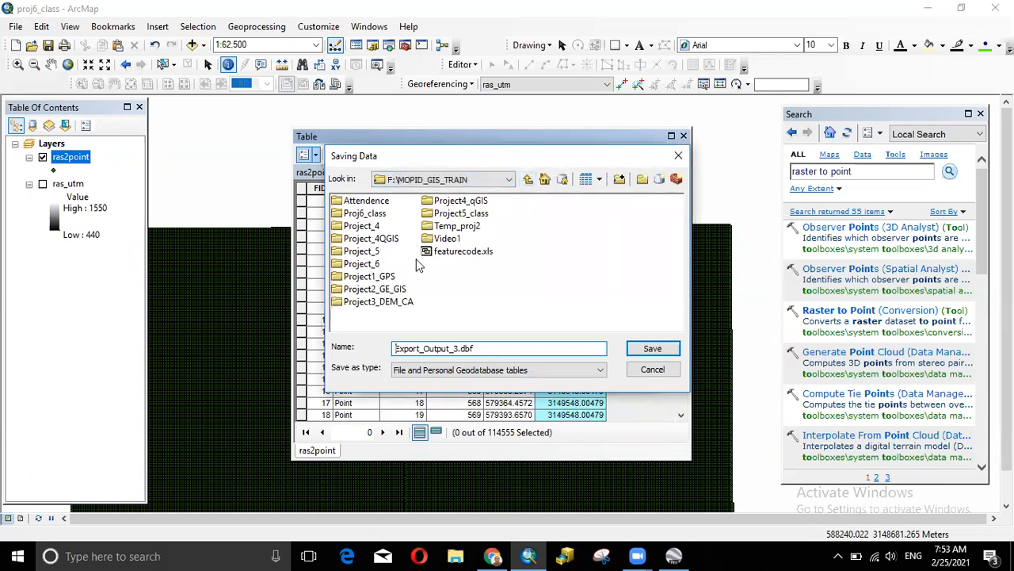
double_click(372, 214)
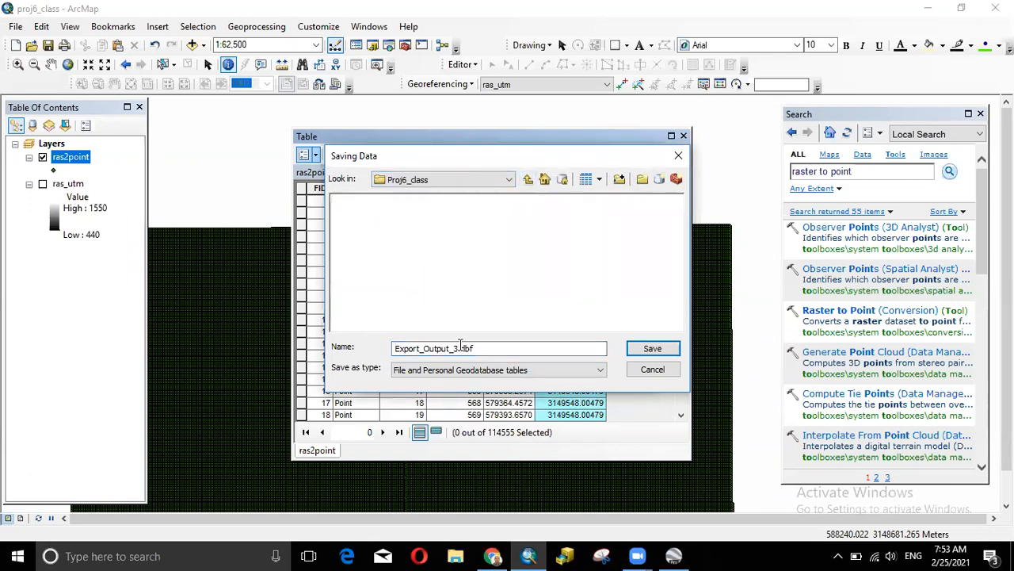
left_click(478, 366)
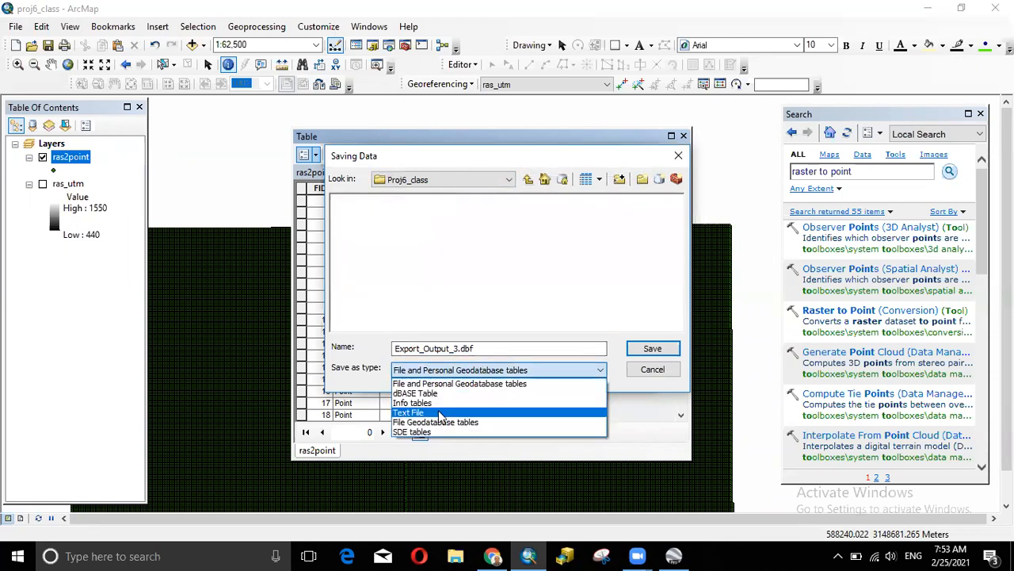
left_click(428, 408)
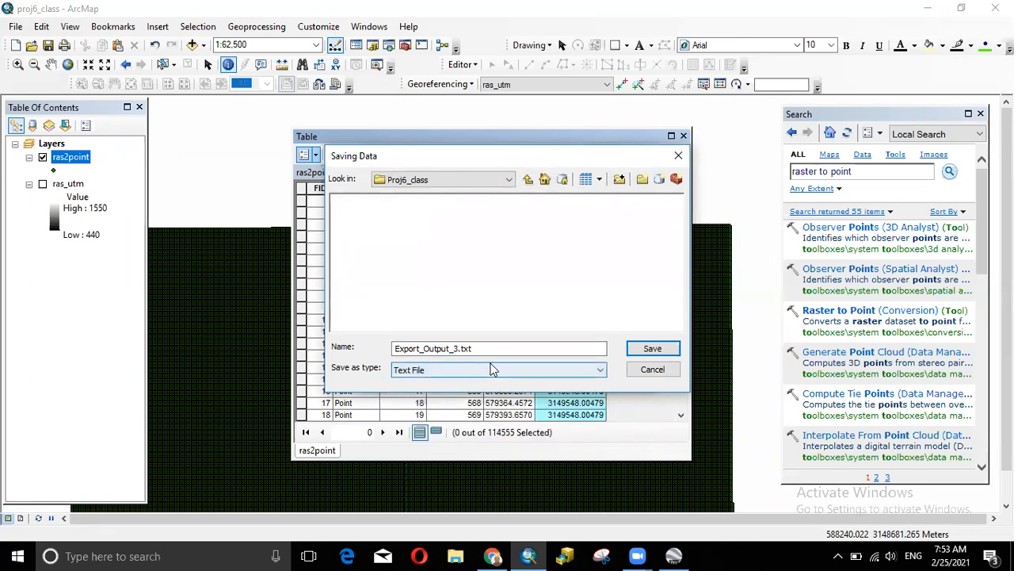
left_click(651, 349)
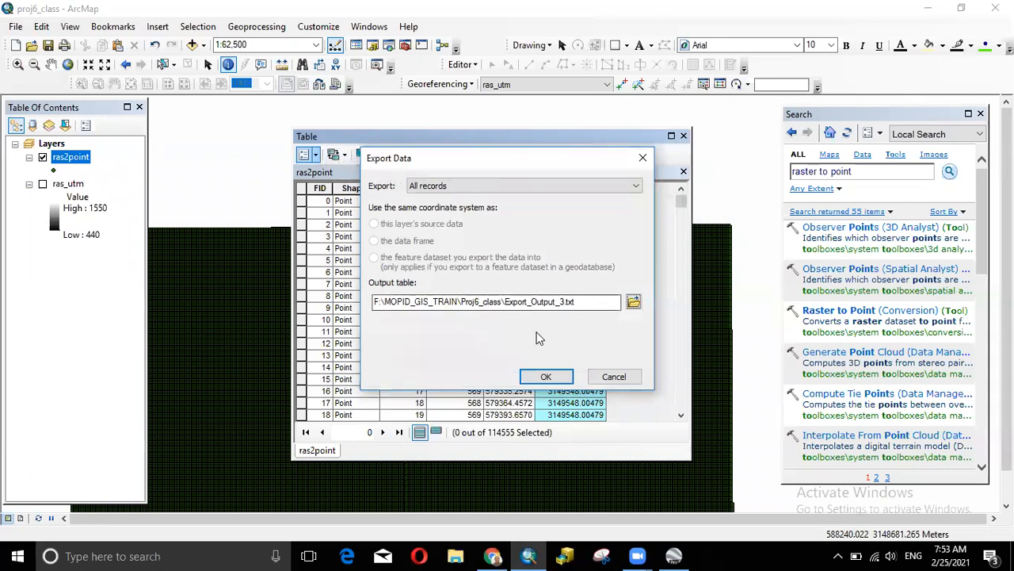
left_click(642, 158)
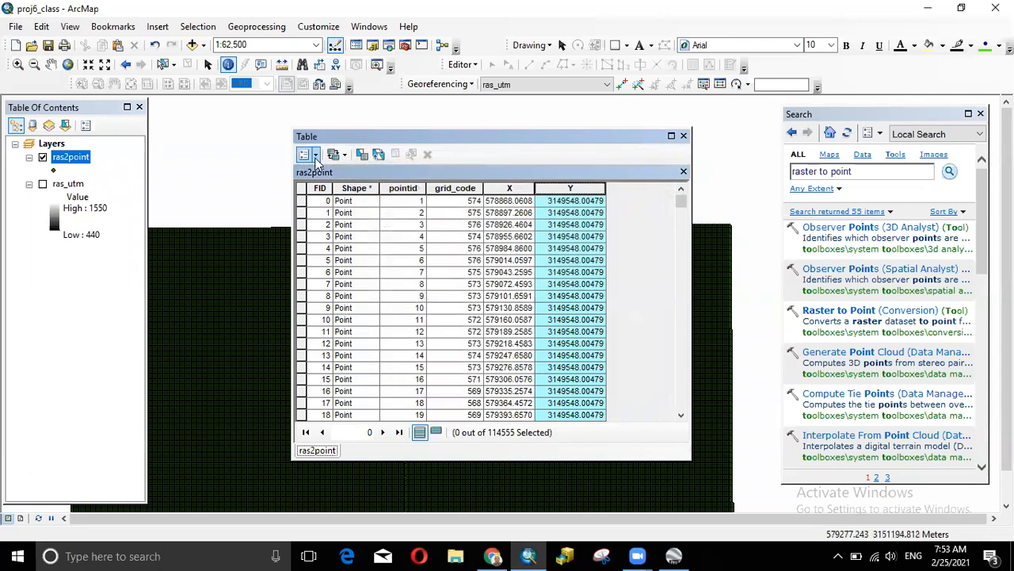
- Export all records as Export_Output_3.txt to Proj6_class, add it to the map, and close the table
left_click(315, 156)
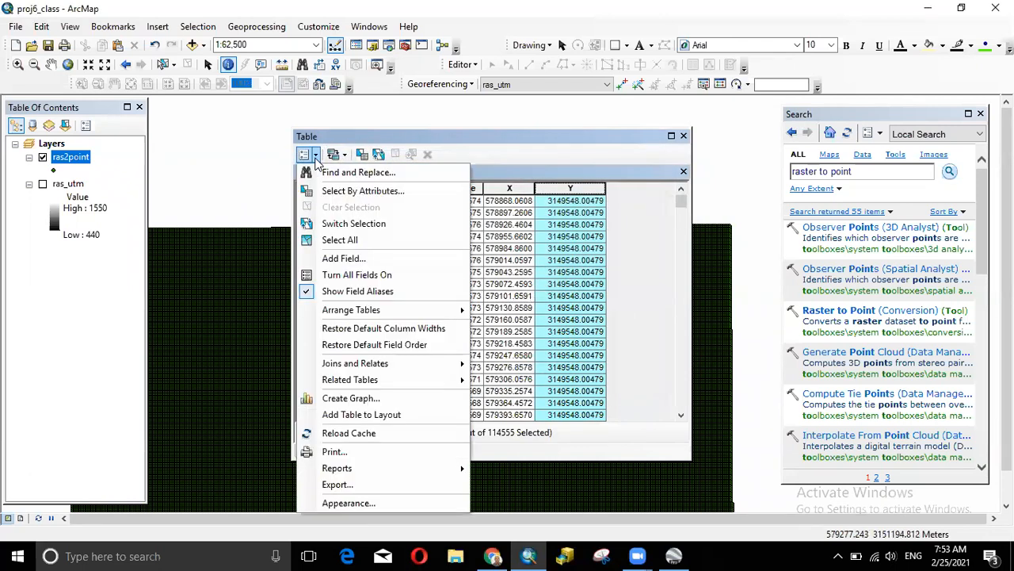
left_click(367, 485)
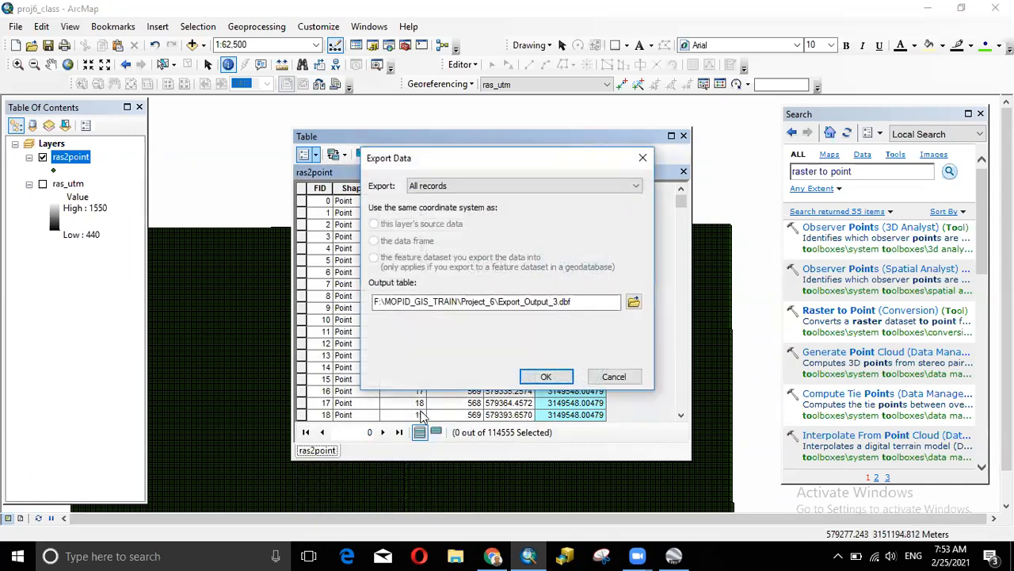
left_click(634, 301)
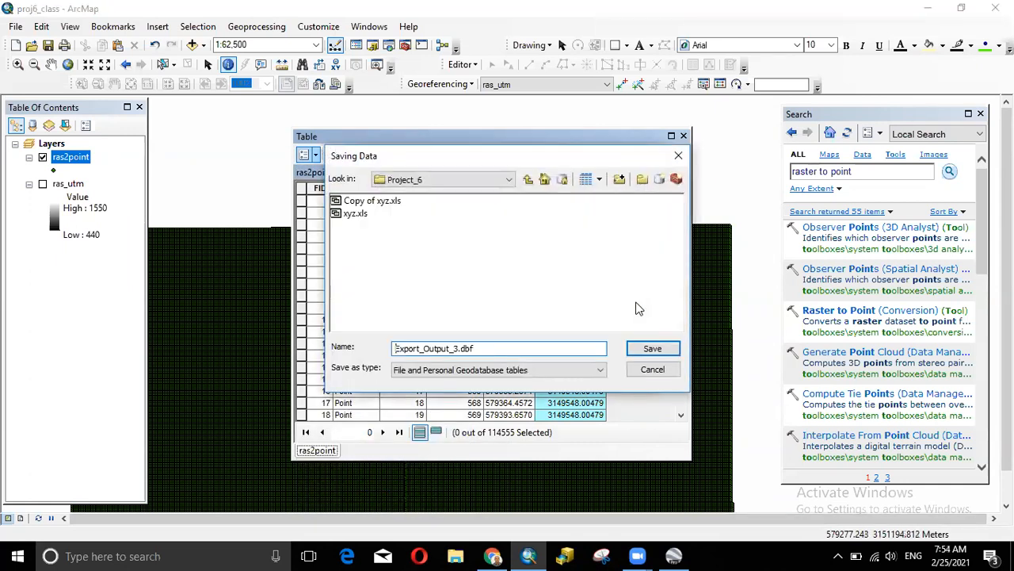
left_click(528, 179)
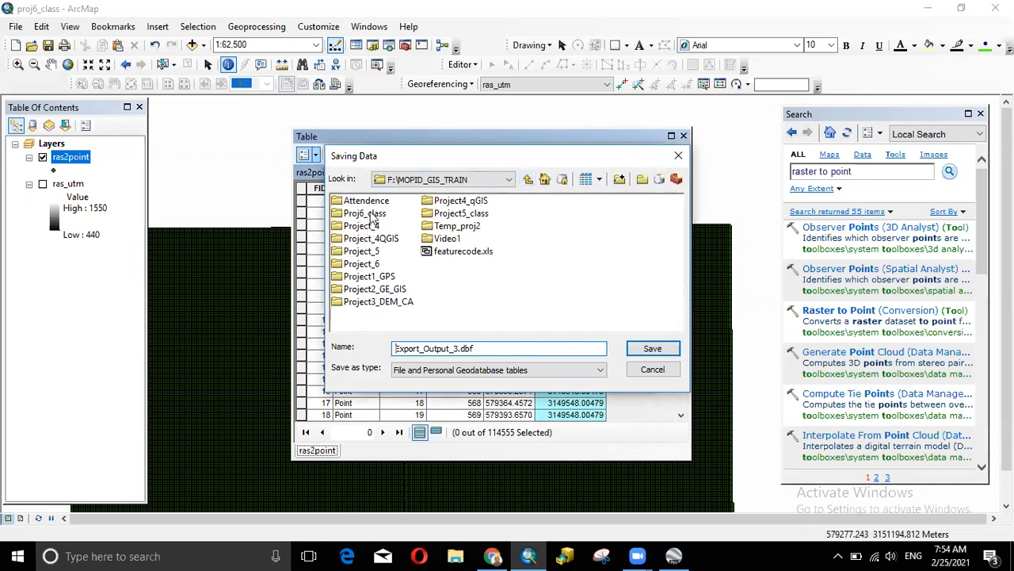
double_click(366, 213)
left_click(507, 370)
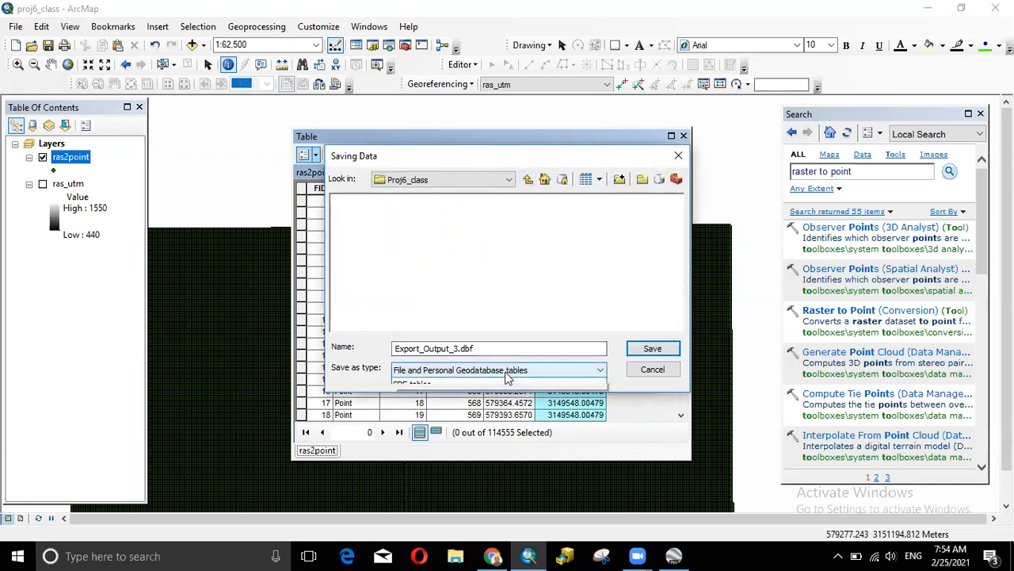
left_click(433, 412)
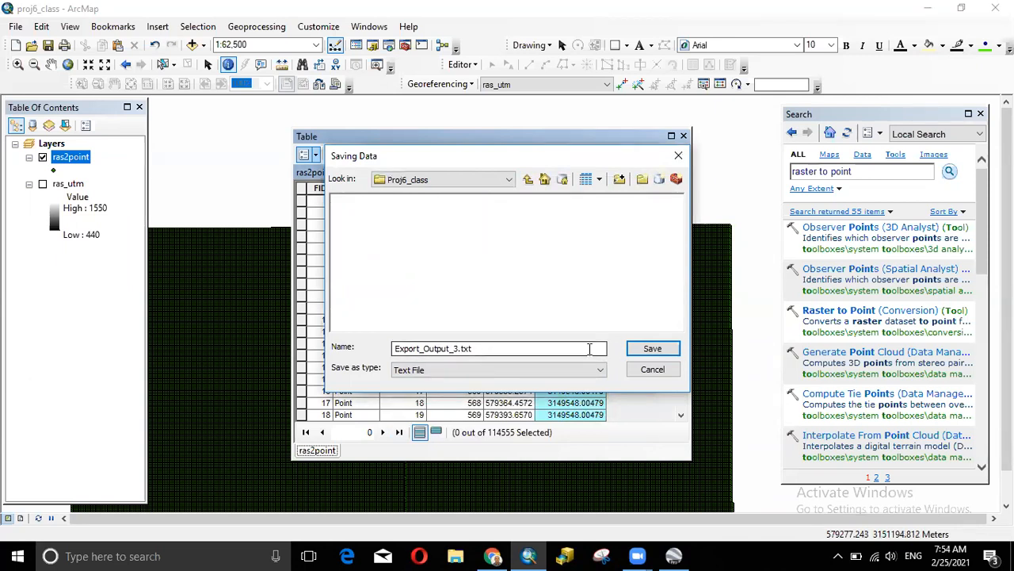
left_click(652, 349)
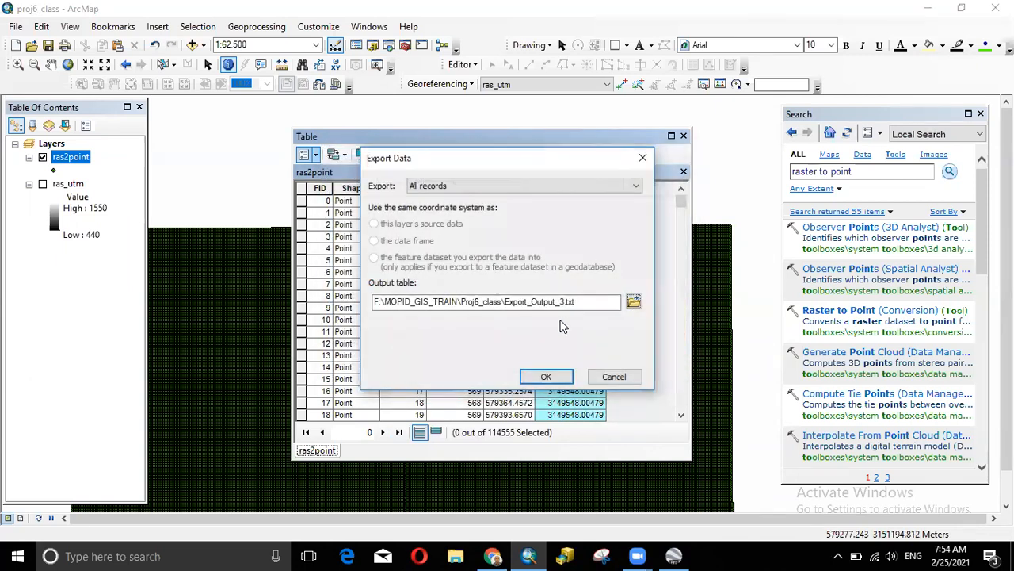
left_click(546, 377)
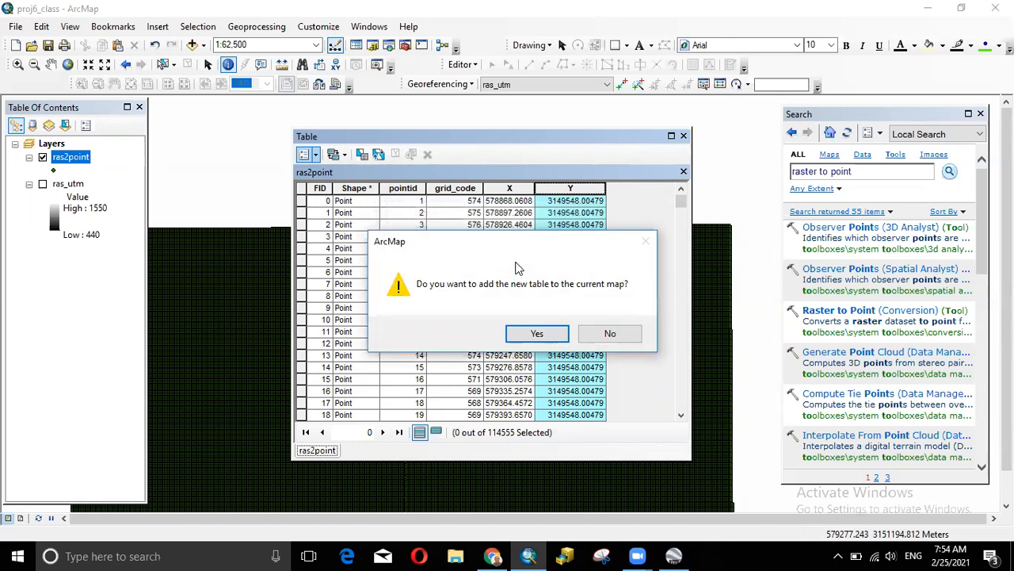
left_click(537, 334)
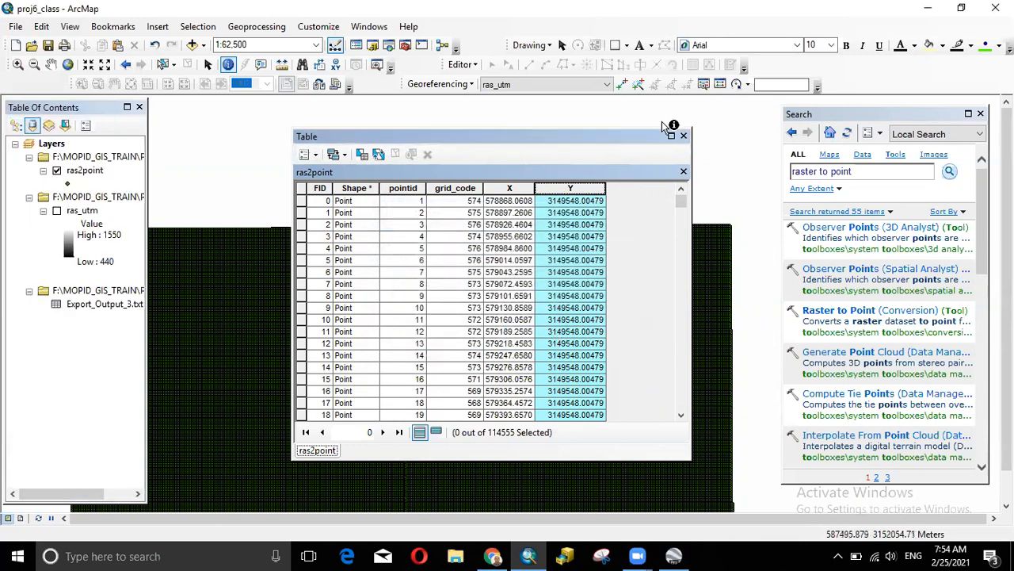
left_click(683, 136)
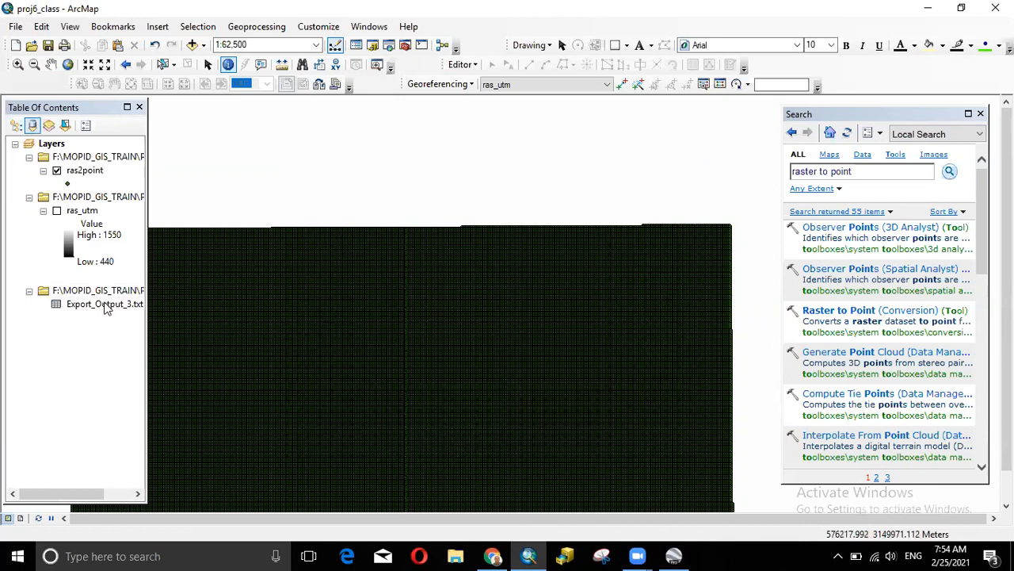
- Open the Export_Output_3.txt table, scroll through its rows, and close it
right_click(107, 307)
left_click(140, 311)
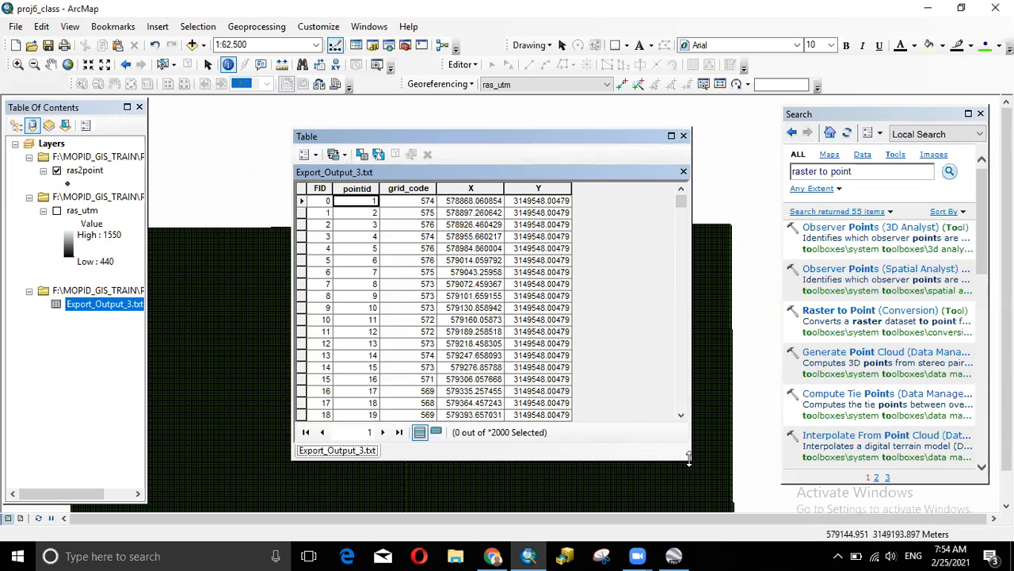
left_click_drag(688, 458, 688, 499)
scroll(555, 337, "down", 3)
scroll(555, 337, "up", 3)
scroll(555, 337, "down", 3)
scroll(550, 338, "down", 6)
left_click_drag(676, 205, 678, 448)
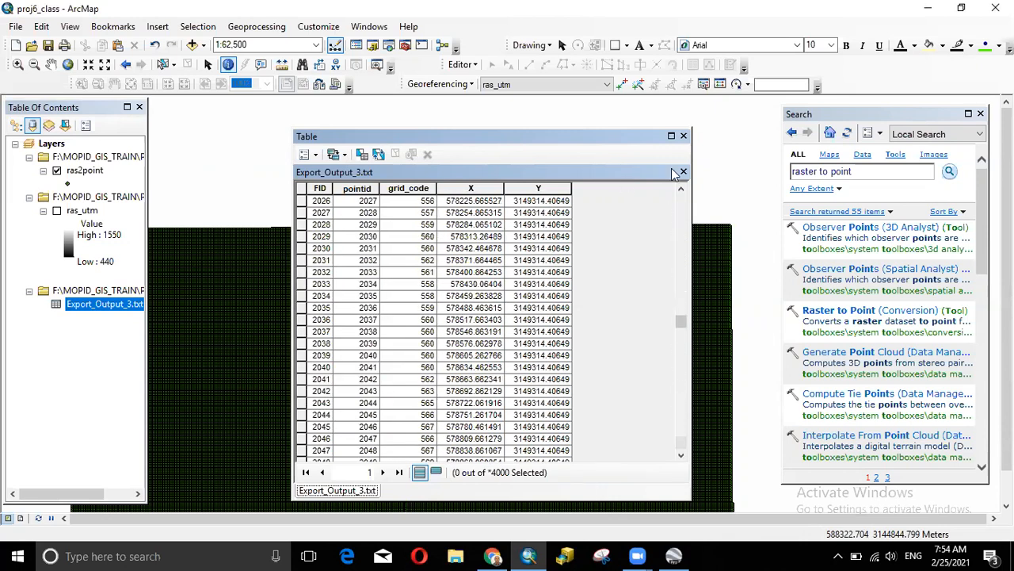
left_click(683, 136)
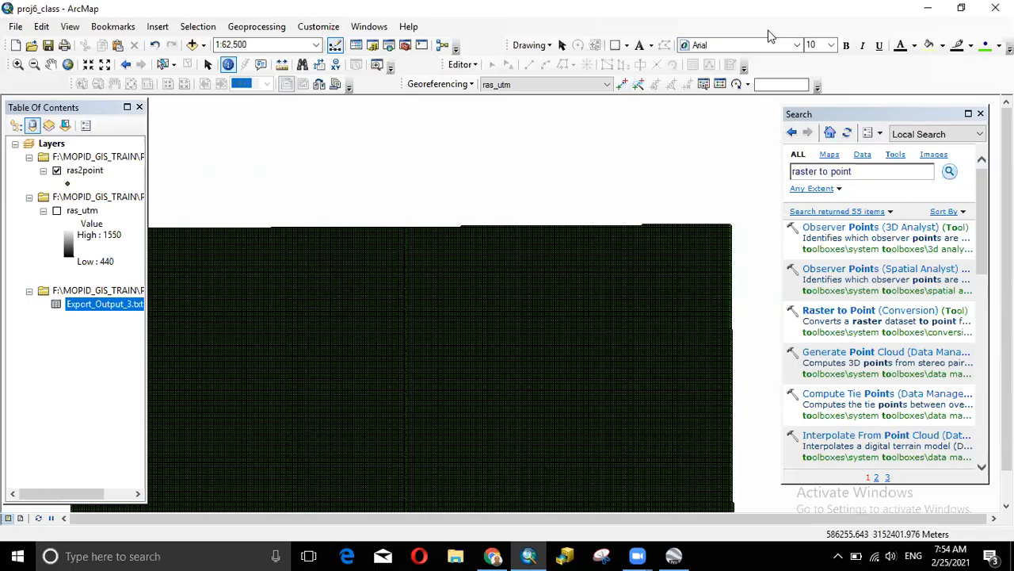
- Minimize and restore ArcMap, then reopen the ras2point attribute table
left_click(928, 8)
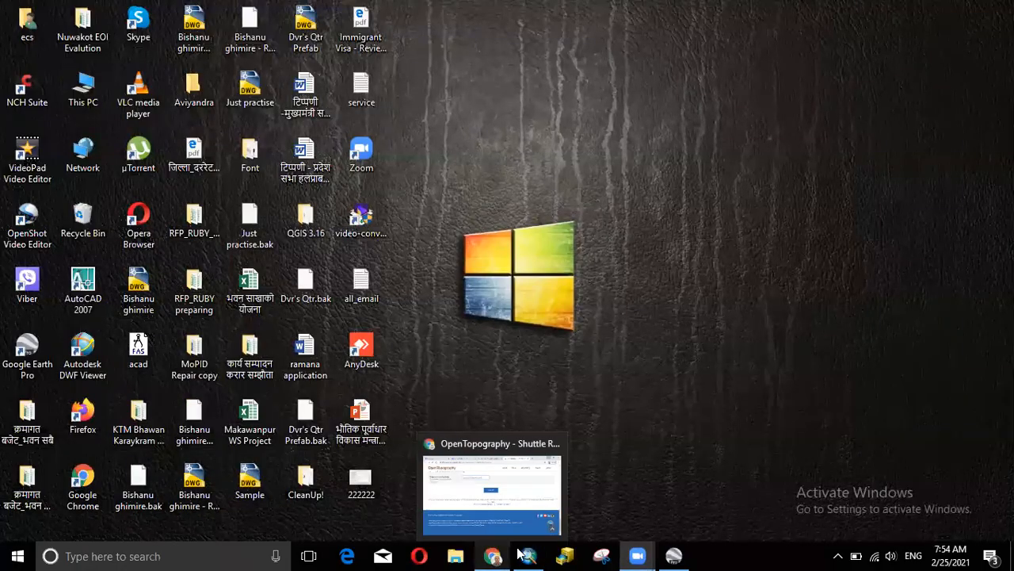
left_click(528, 555)
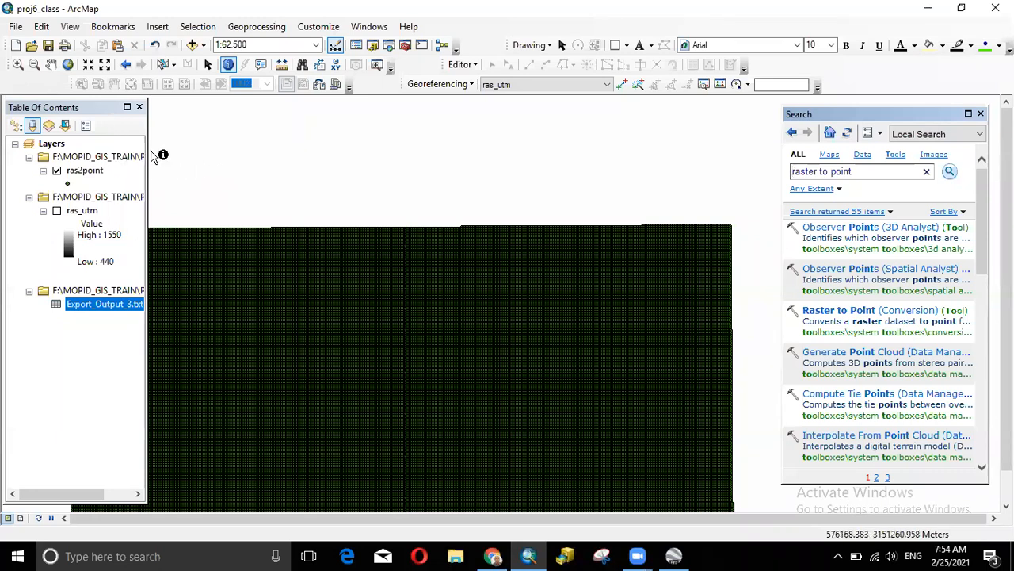
left_click(99, 158)
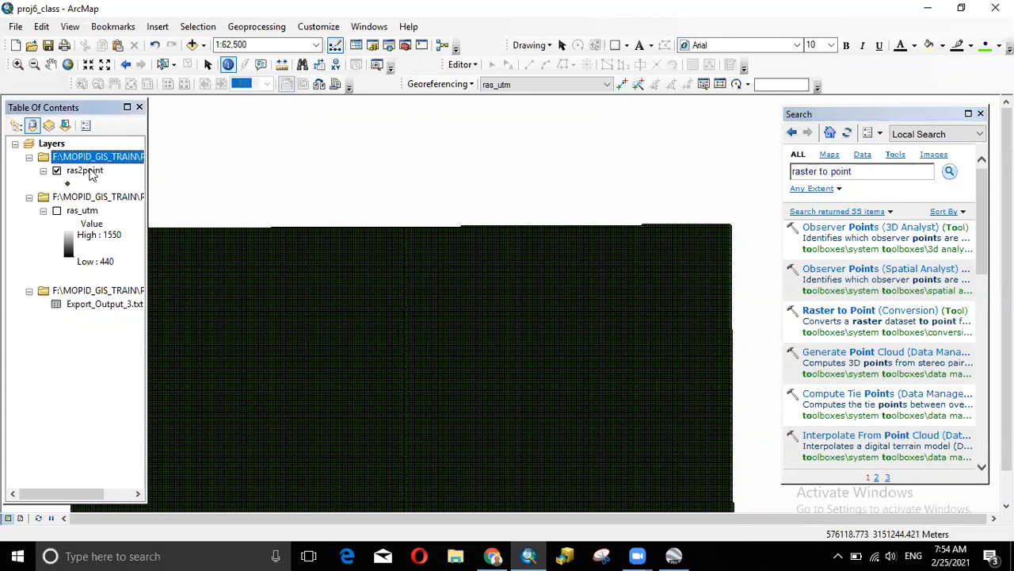
right_click(90, 174)
left_click(150, 212)
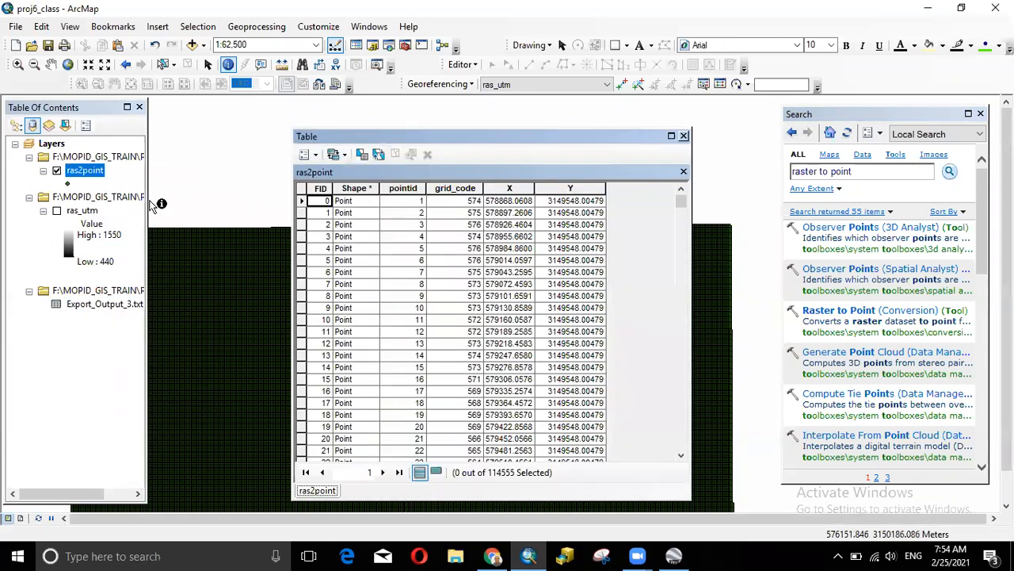
- Start another export of ras2point records as a text file, then cancel it
left_click(317, 156)
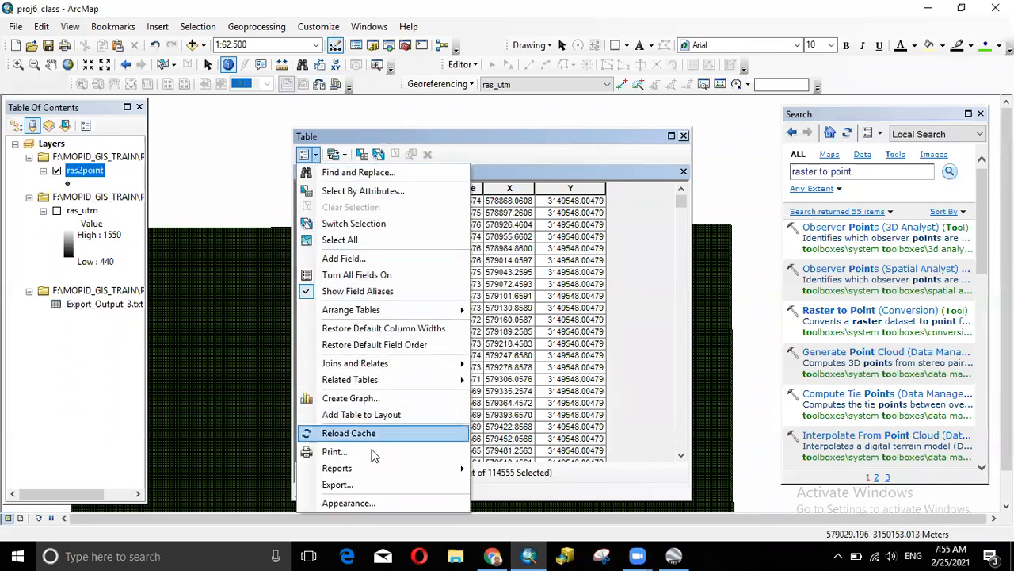
left_click(337, 484)
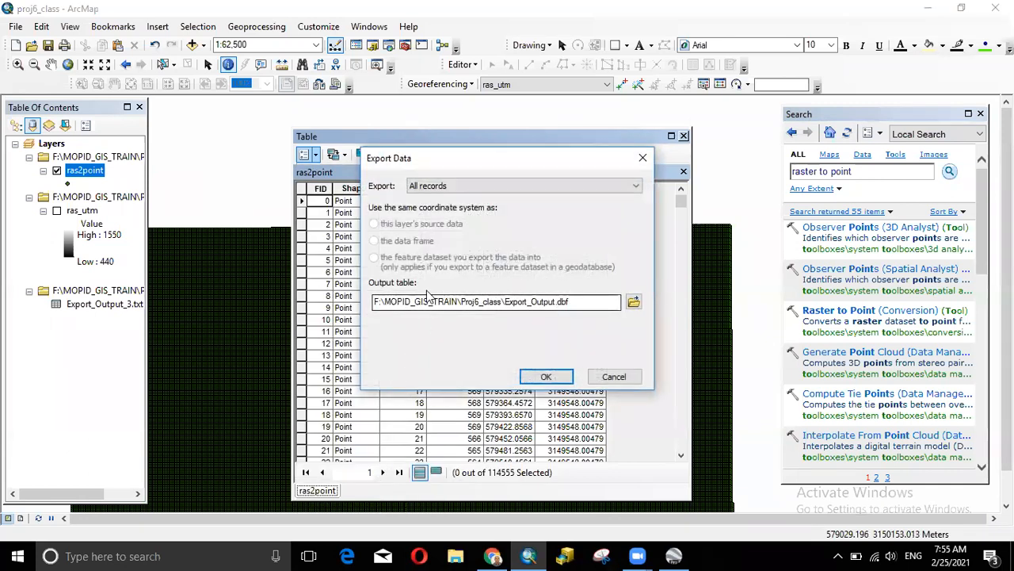
left_click(634, 303)
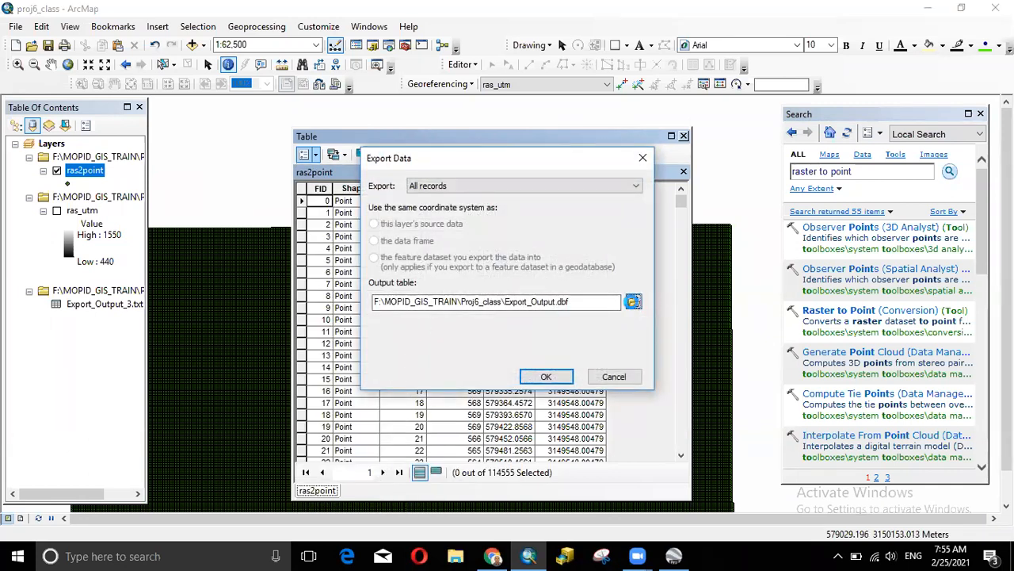
left_click(546, 371)
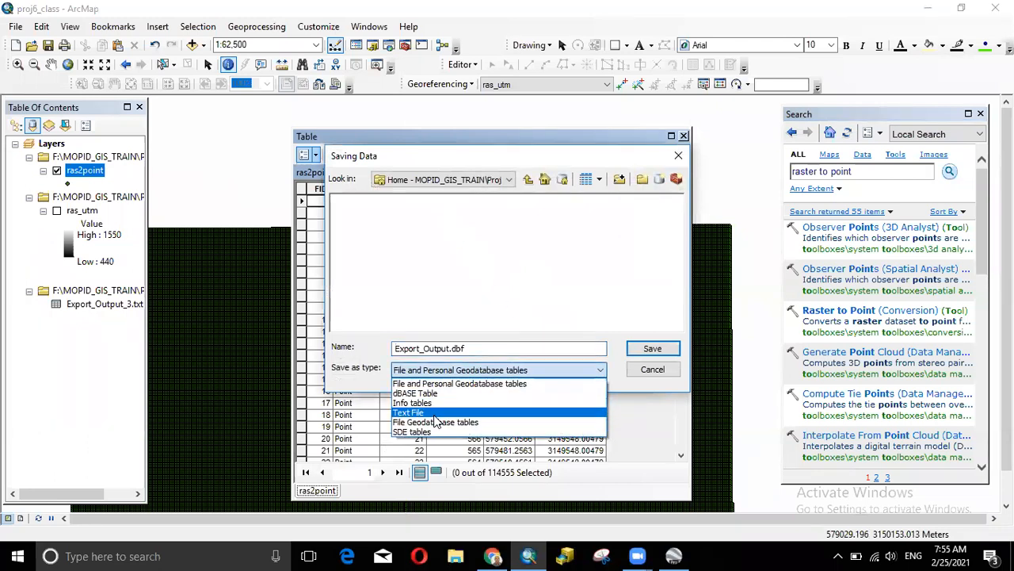
left_click(438, 413)
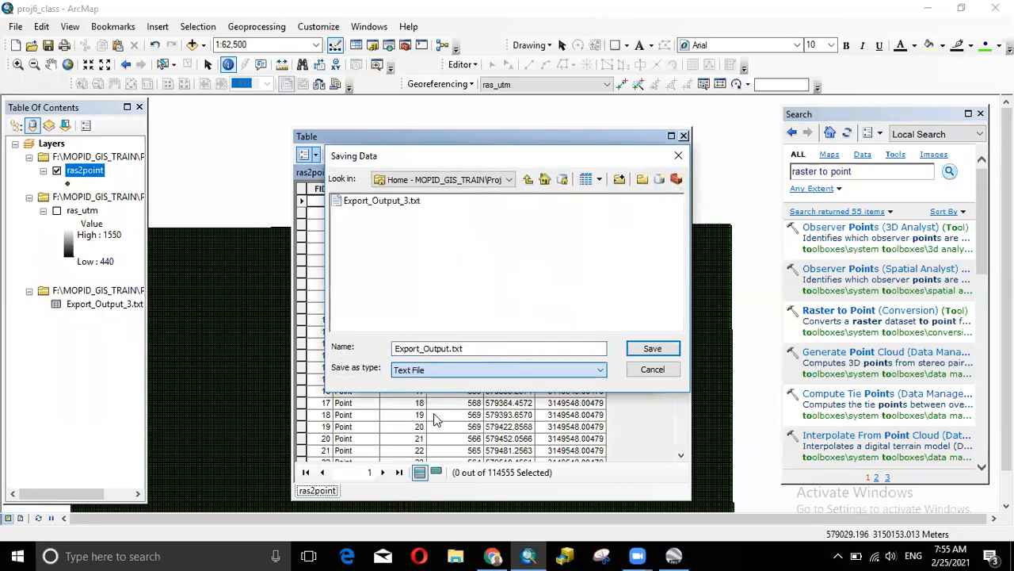
left_click(443, 374)
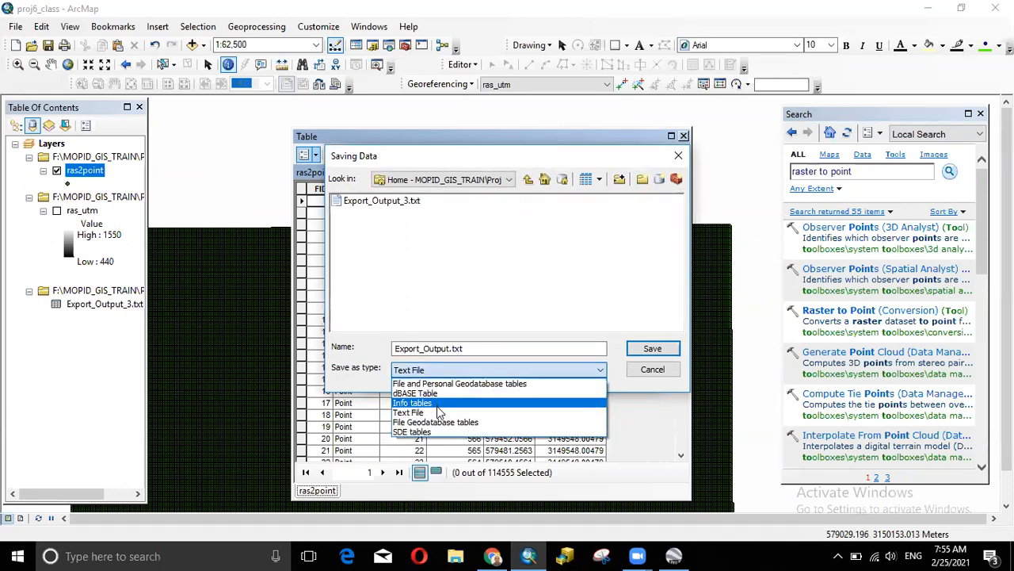
left_click(438, 415)
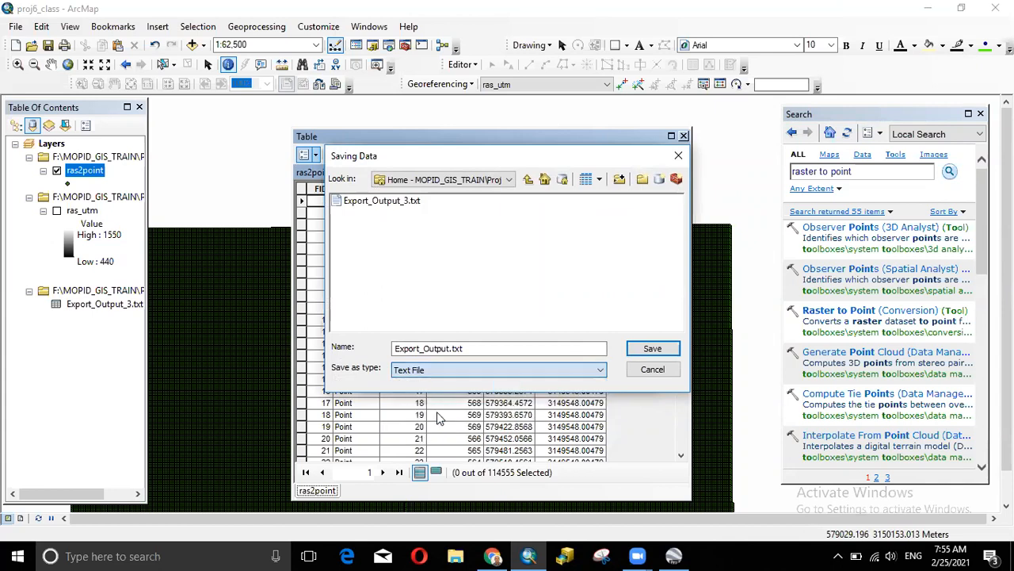
left_click(471, 377)
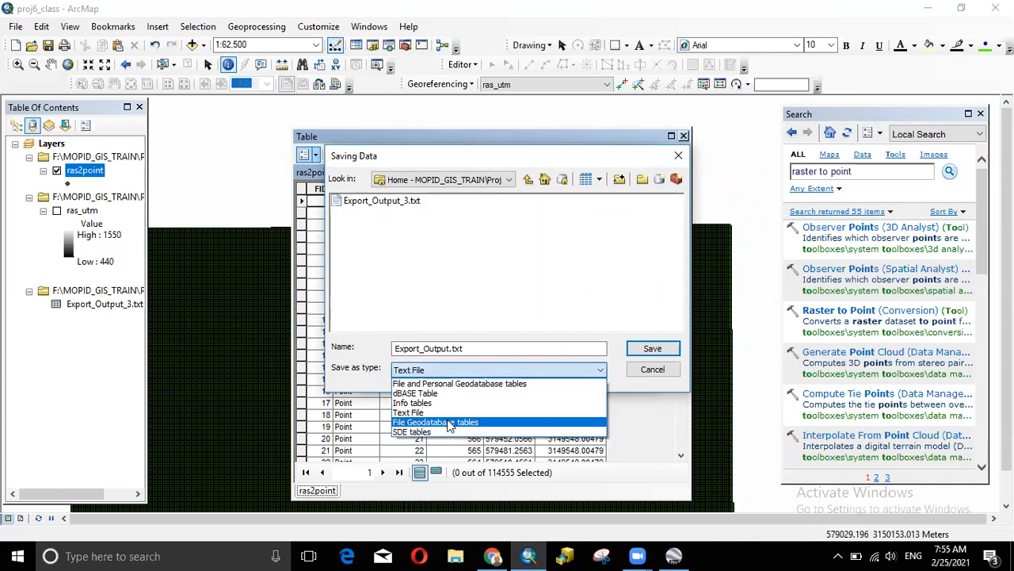
left_click(445, 414)
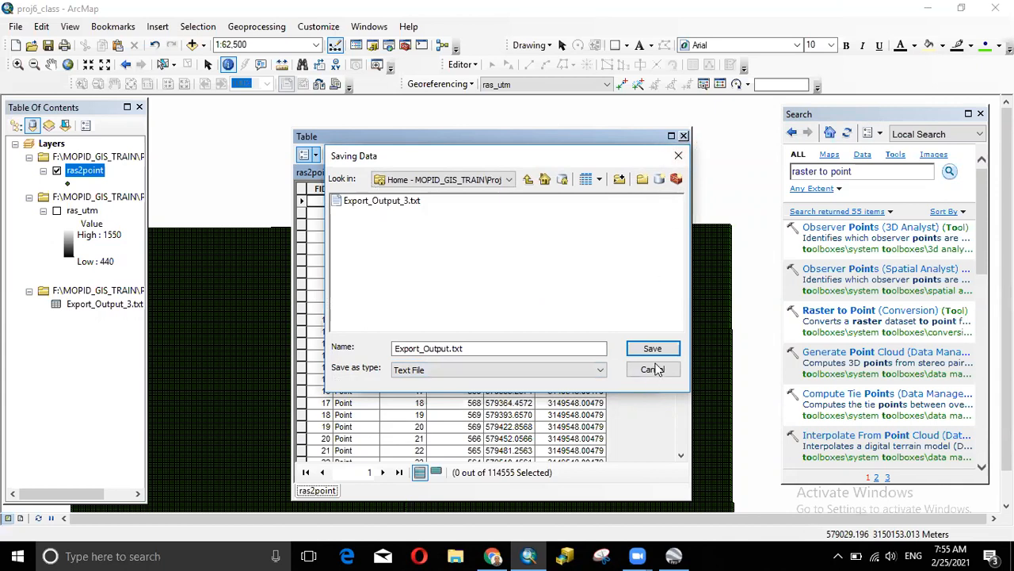
left_click(652, 369)
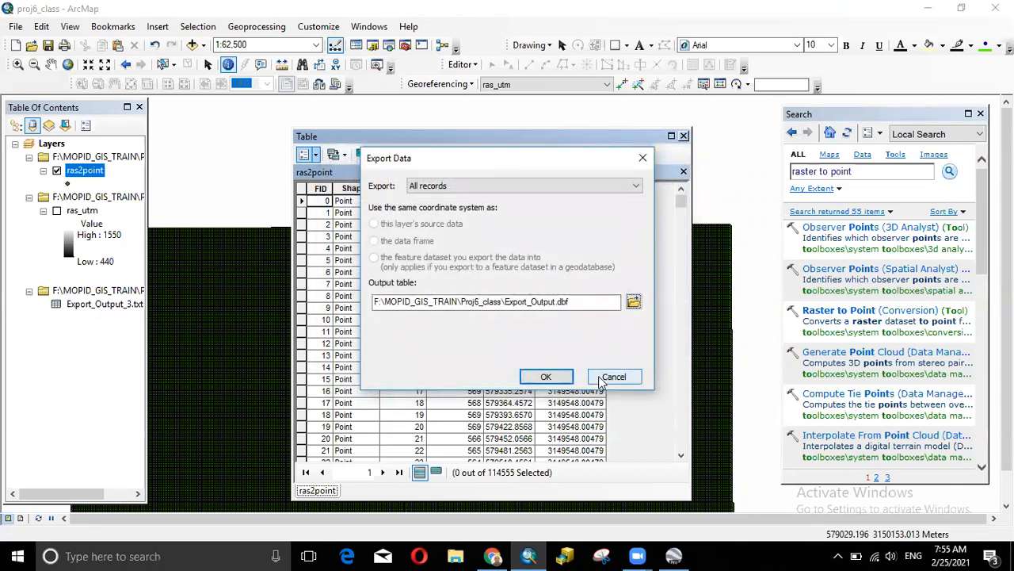
left_click(603, 381)
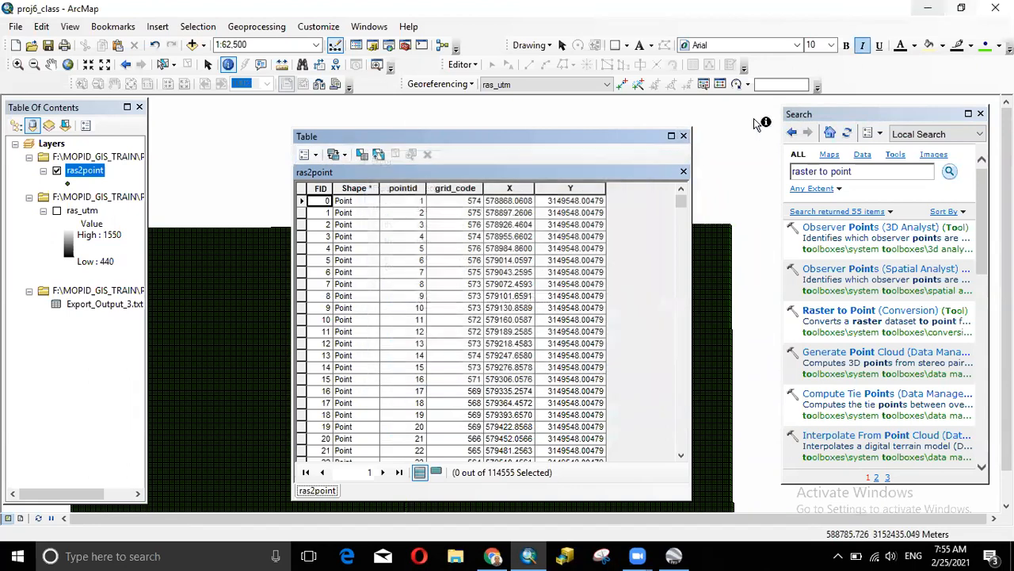
- Close the attribute table, minimize ArcMap, and refresh the desktop
left_click(683, 135)
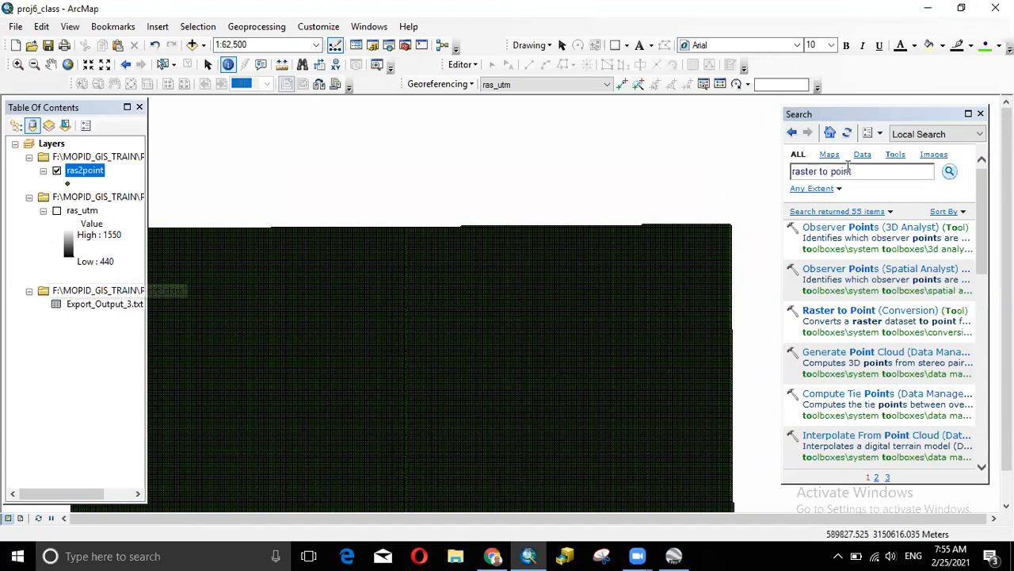
left_click(928, 8)
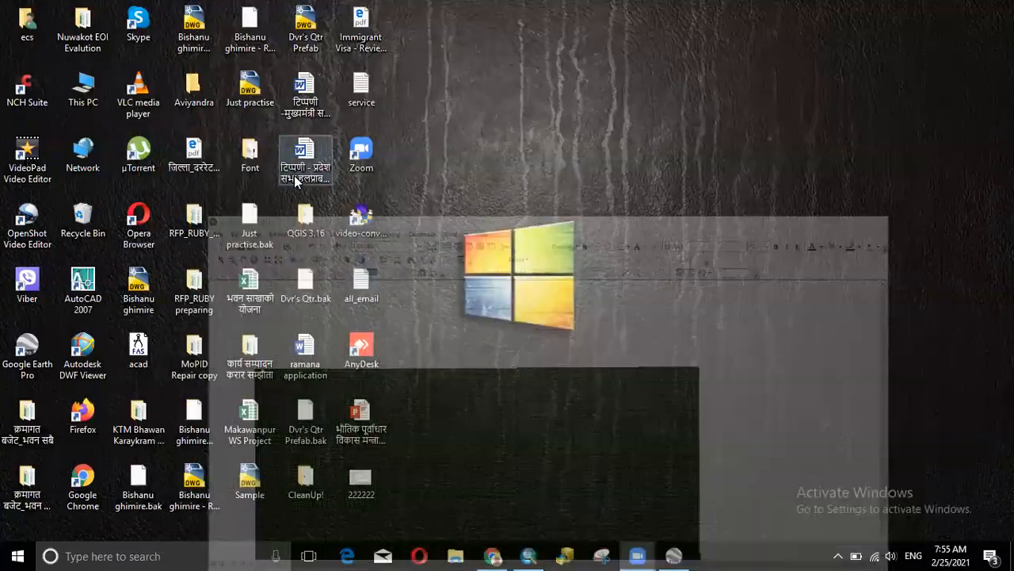
right_click(476, 275)
left_click(499, 340)
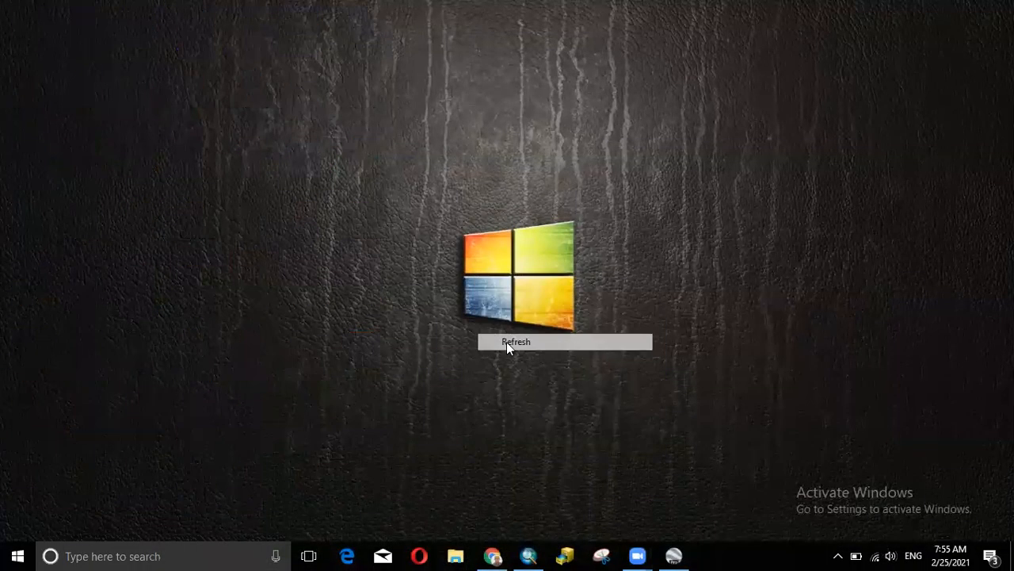
- View Export_Output_3 from the Proj6_class folder in Notepad, then close it
left_click(456, 555)
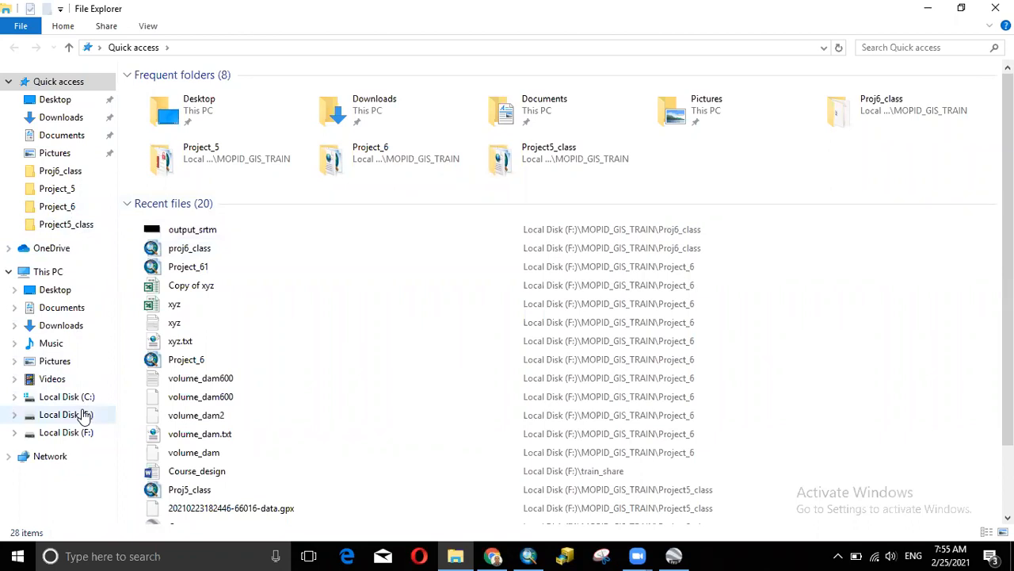
double_click(878, 108)
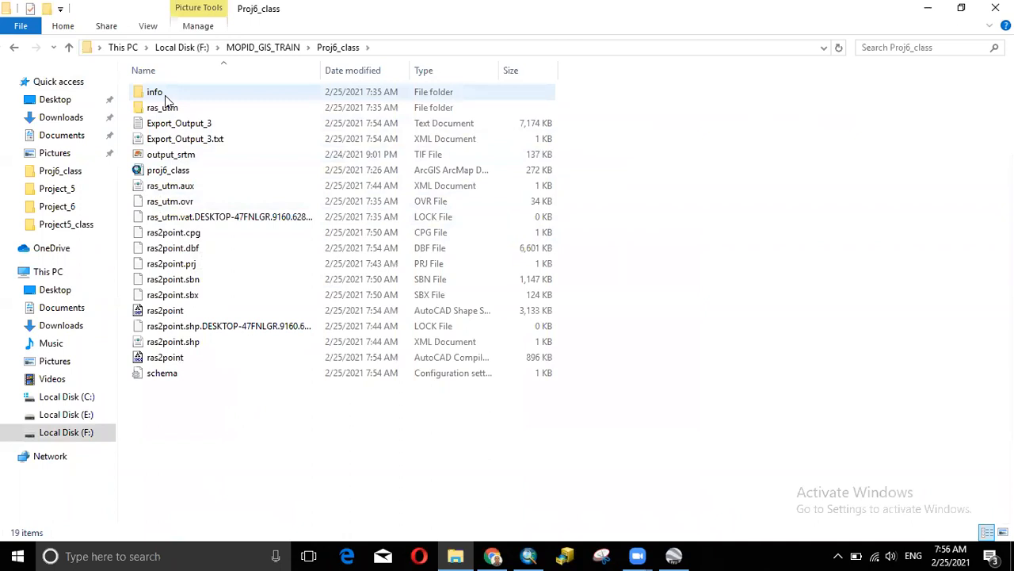
left_click(199, 126)
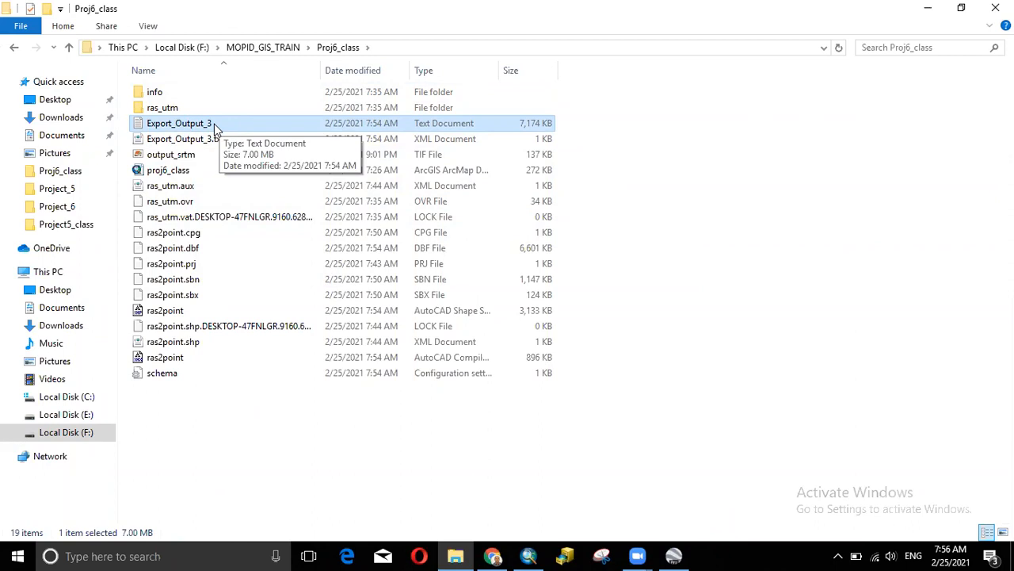
double_click(214, 129)
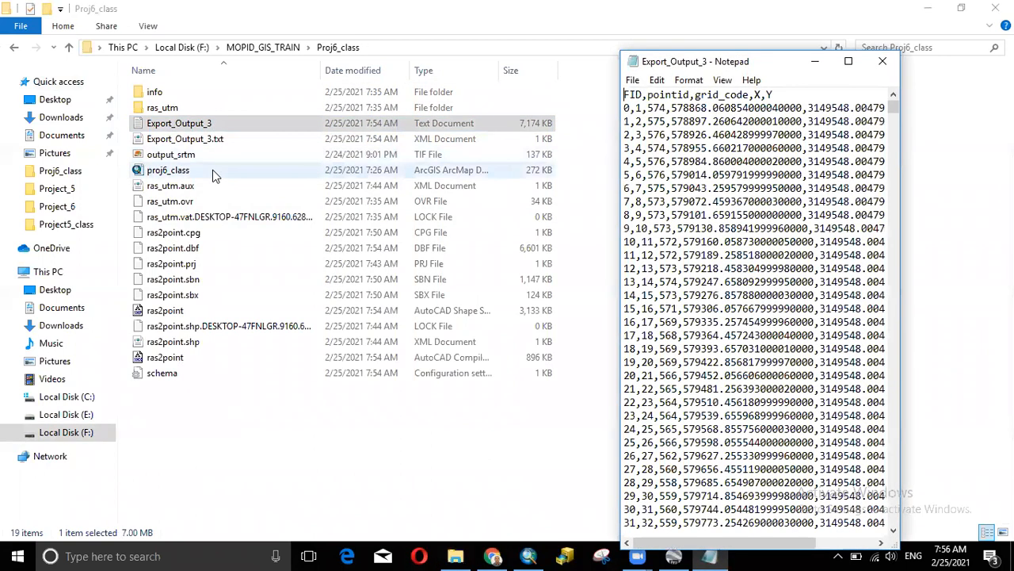
left_click_drag(618, 131, 27, 107)
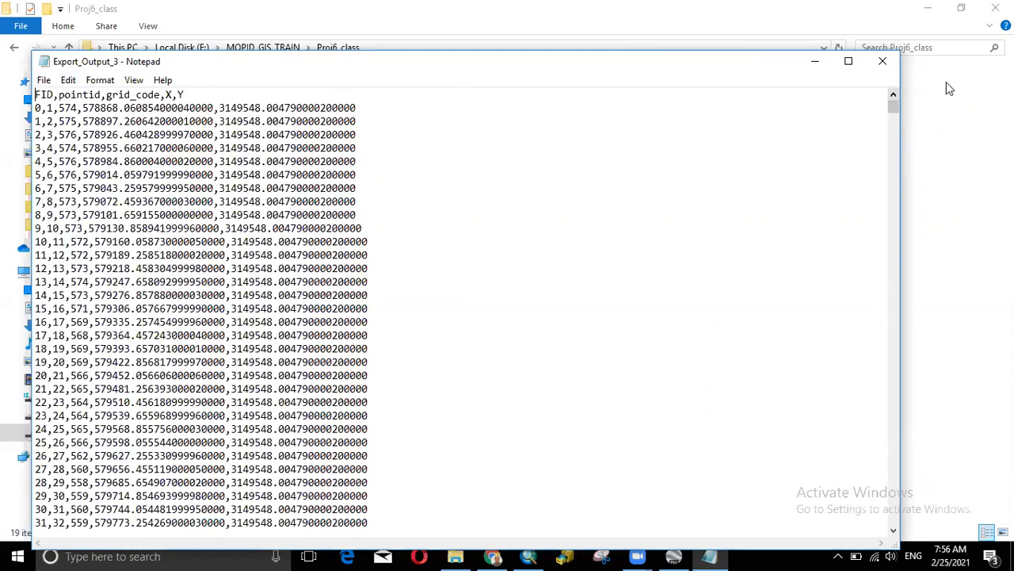
left_click(883, 61)
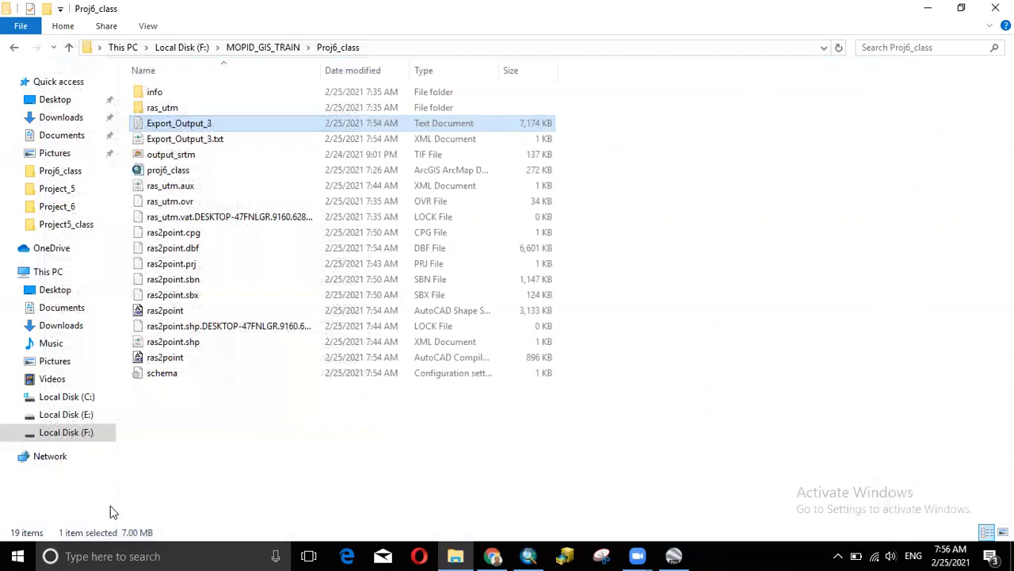
- Launch Excel 2016 via 'exce' search, start a blank workbook, and dismiss the activation notice
left_click(17, 555)
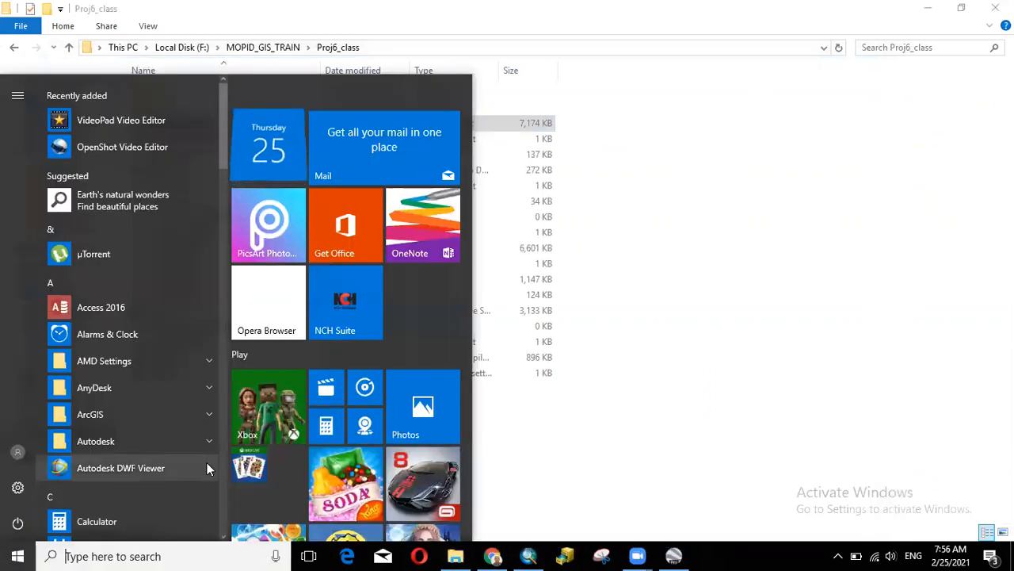
type("exce")
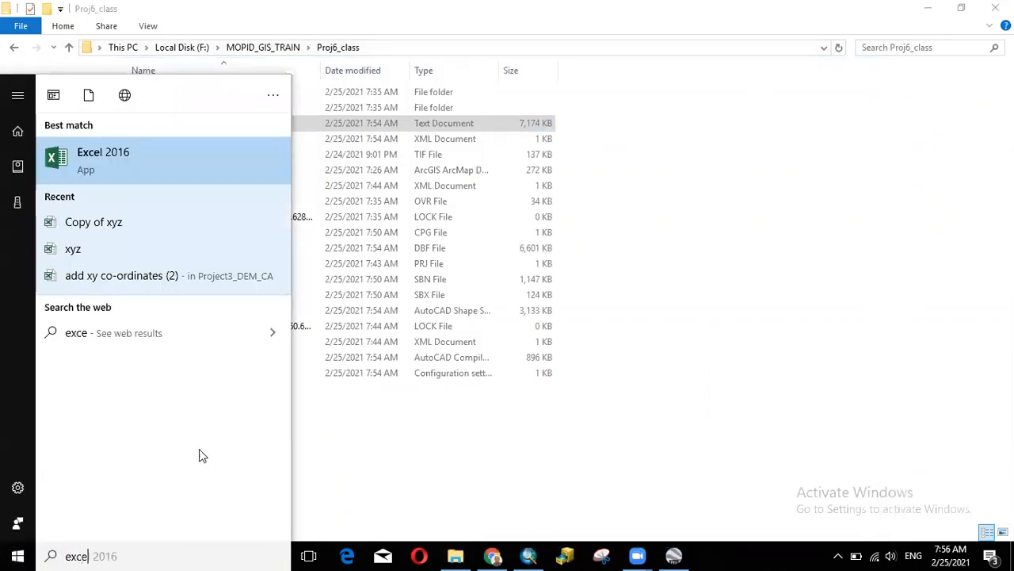
left_click(139, 173)
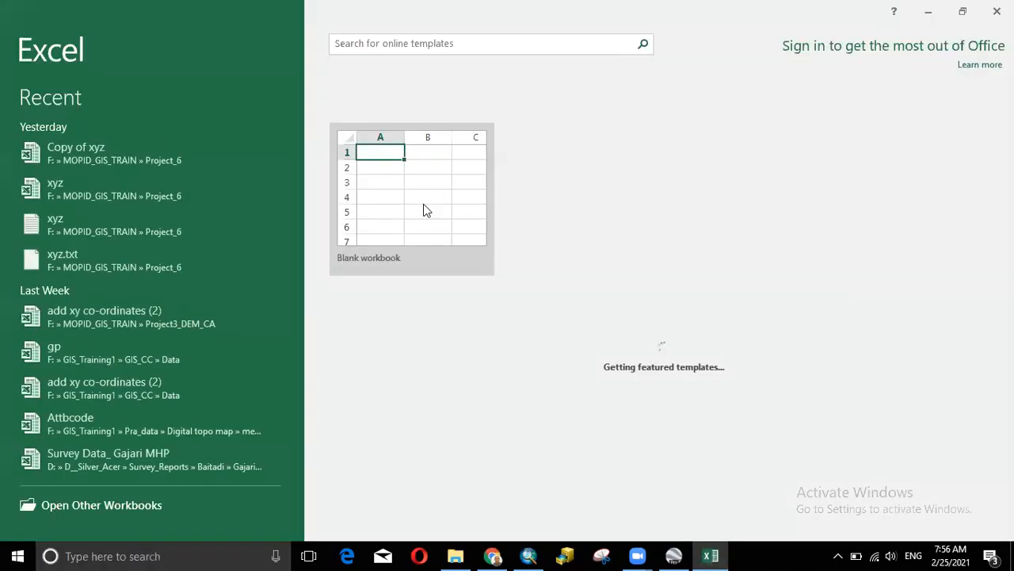
left_click(425, 199)
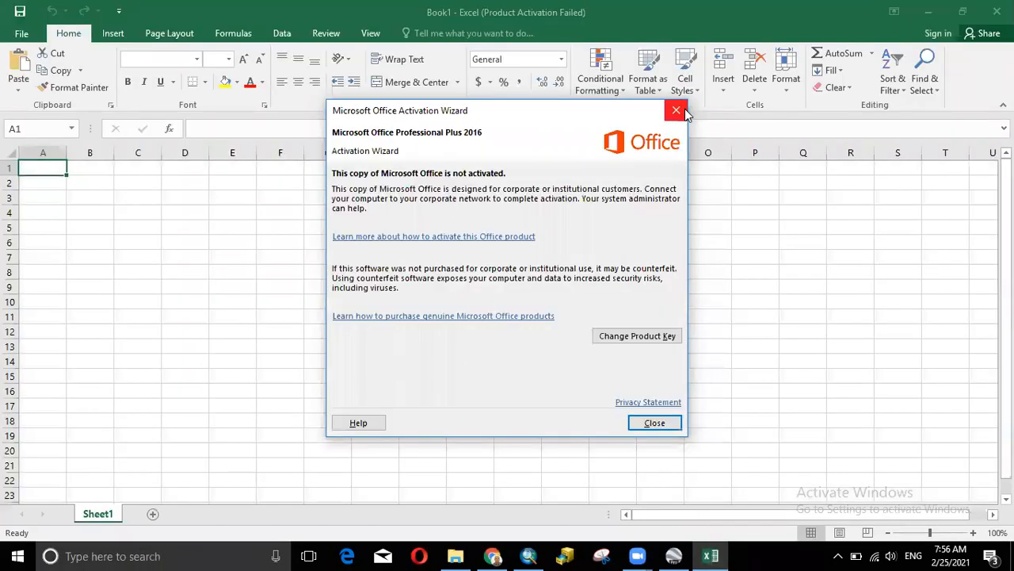
left_click(676, 111)
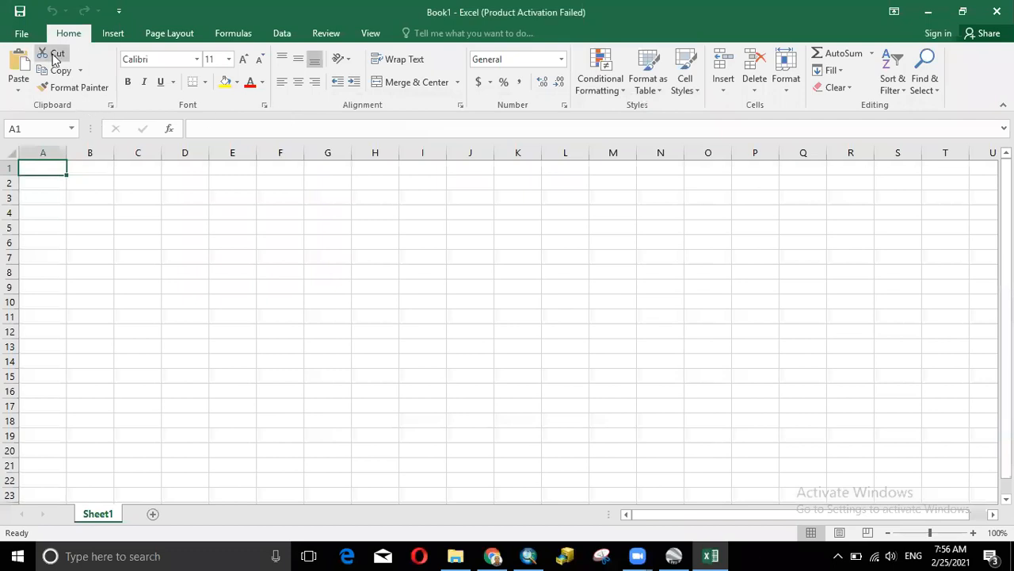
- Open Export_Output_3 from F:\MOPID_GIS_TRAIN\Proj6_class using the Text Files filter
left_click(29, 33)
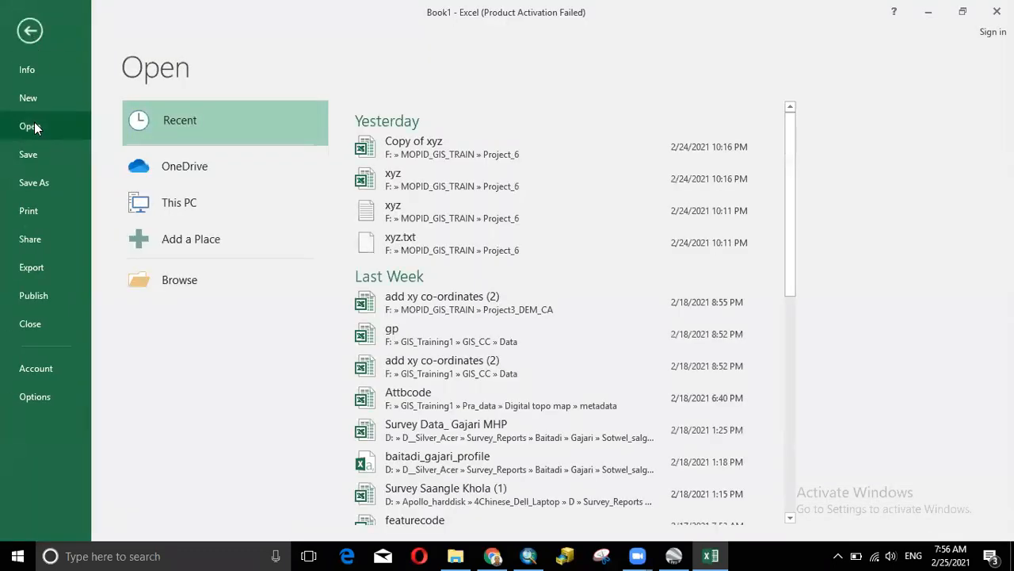
left_click(170, 269)
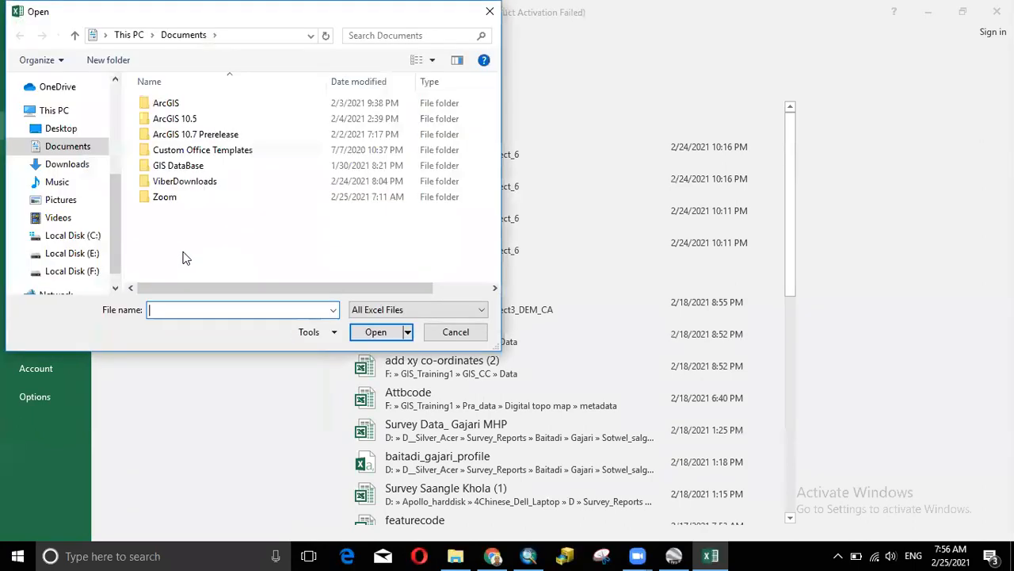
left_click(72, 271)
left_click_drag(494, 164, 497, 186)
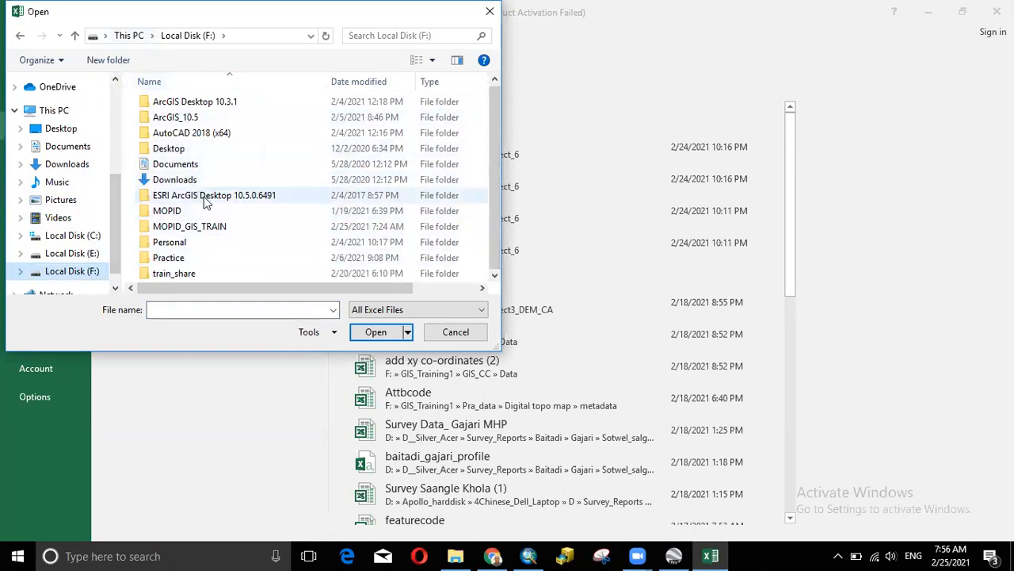
double_click(197, 227)
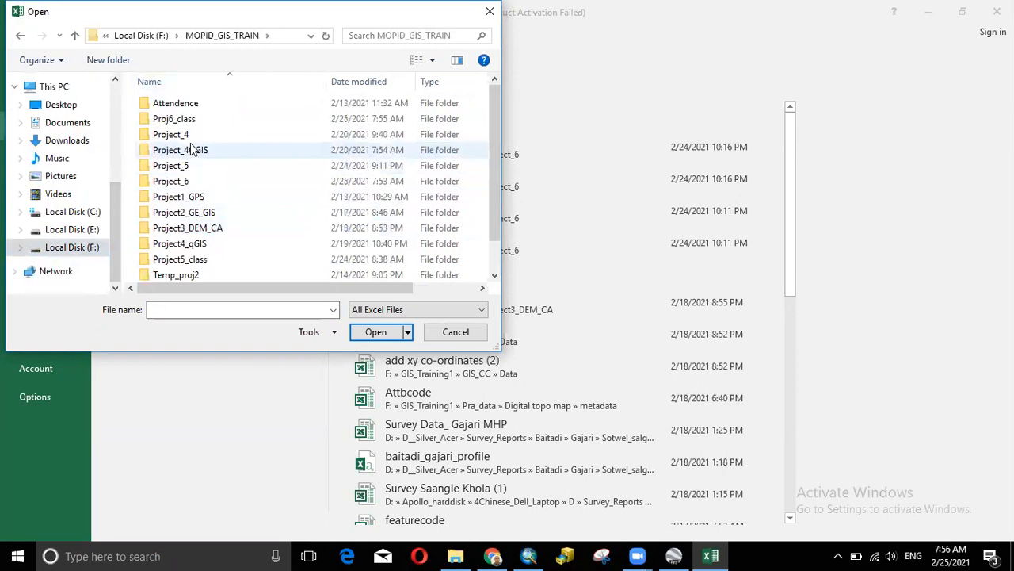
double_click(186, 118)
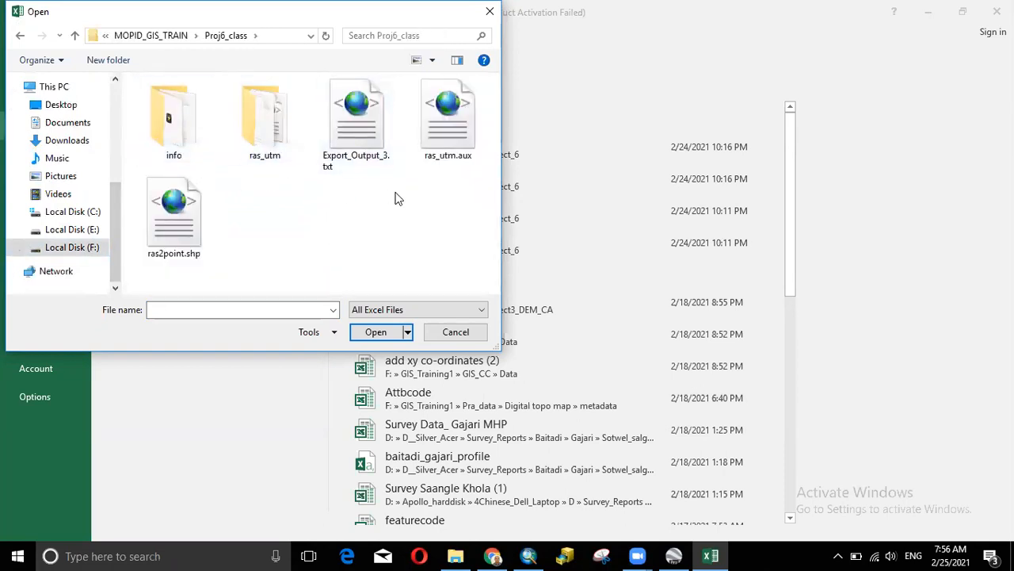
left_click(381, 309)
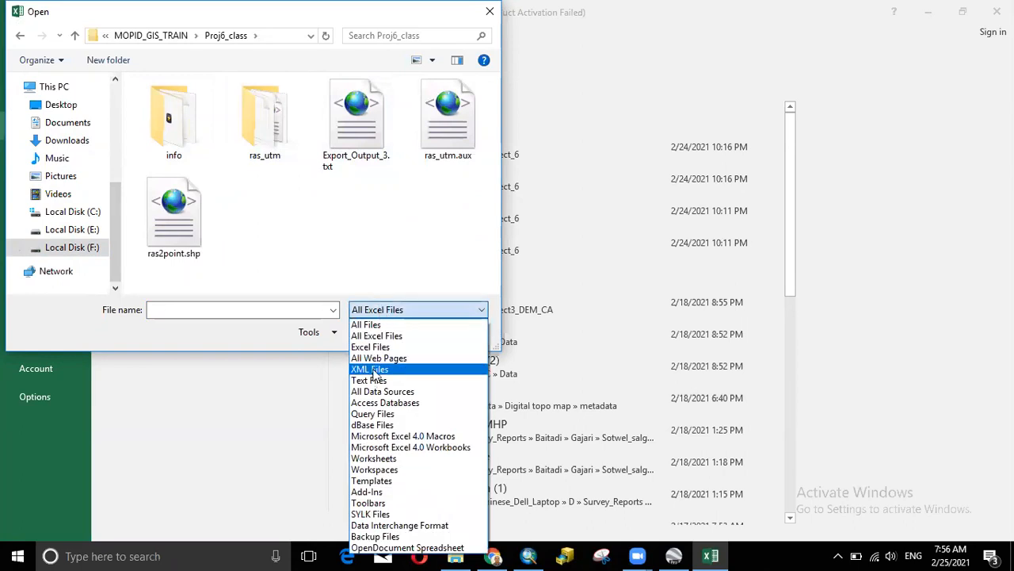
left_click(372, 380)
left_click(362, 116)
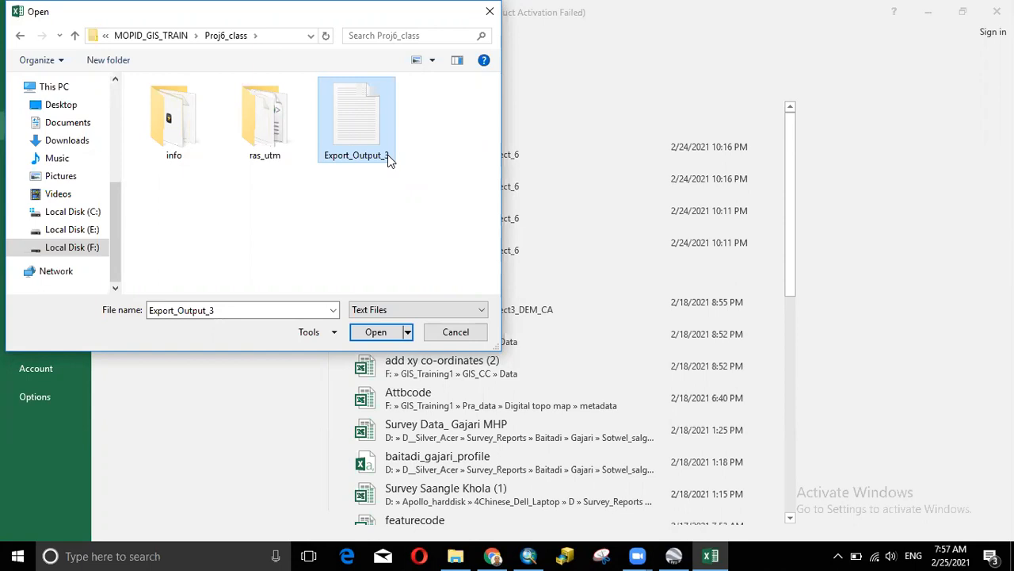
left_click(376, 332)
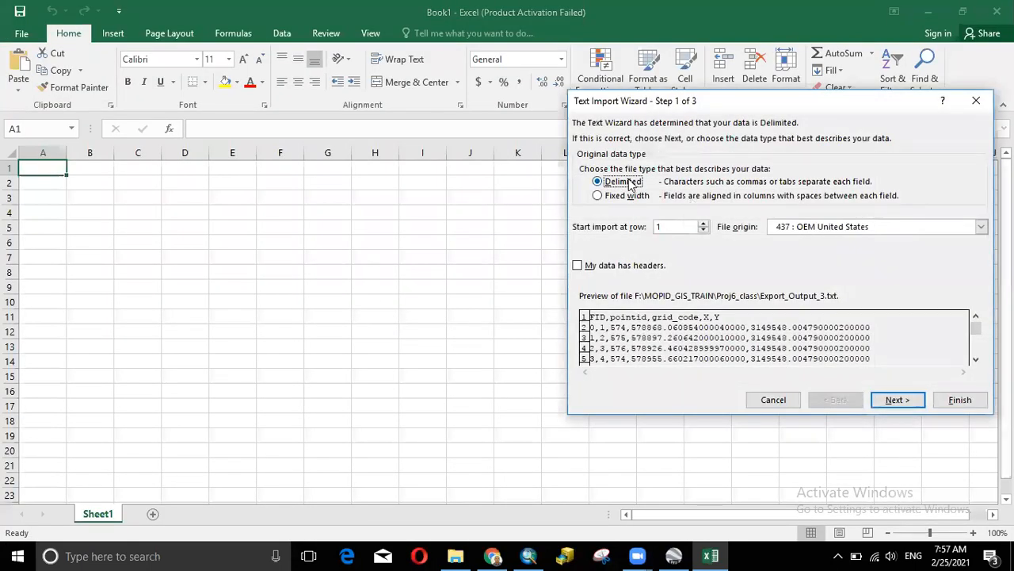
- Finish the Text Import Wizard with semicolon and comma delimiters to load the table
left_click(888, 401)
left_click(584, 180)
left_click(585, 196)
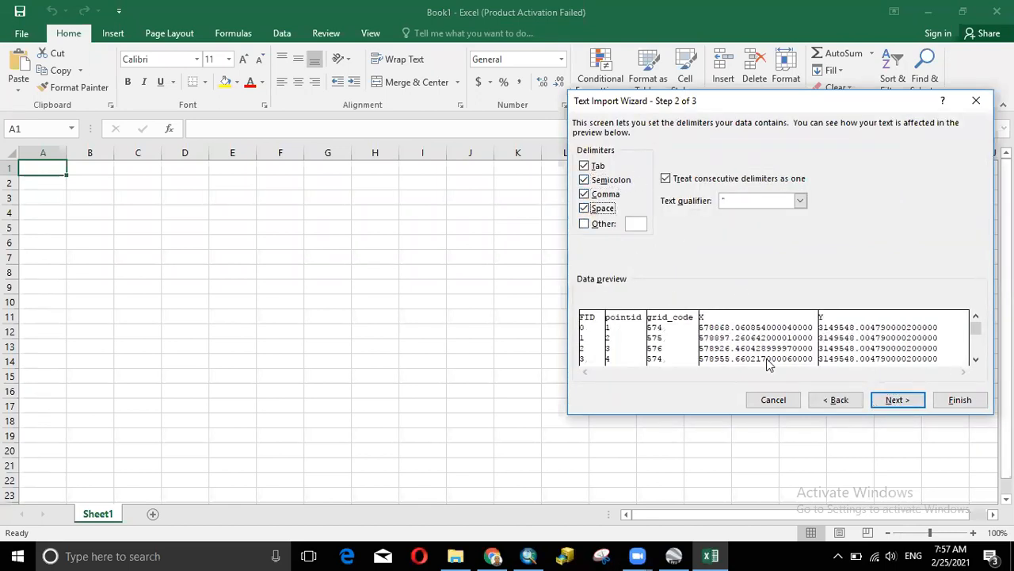
left_click(899, 401)
left_click(959, 399)
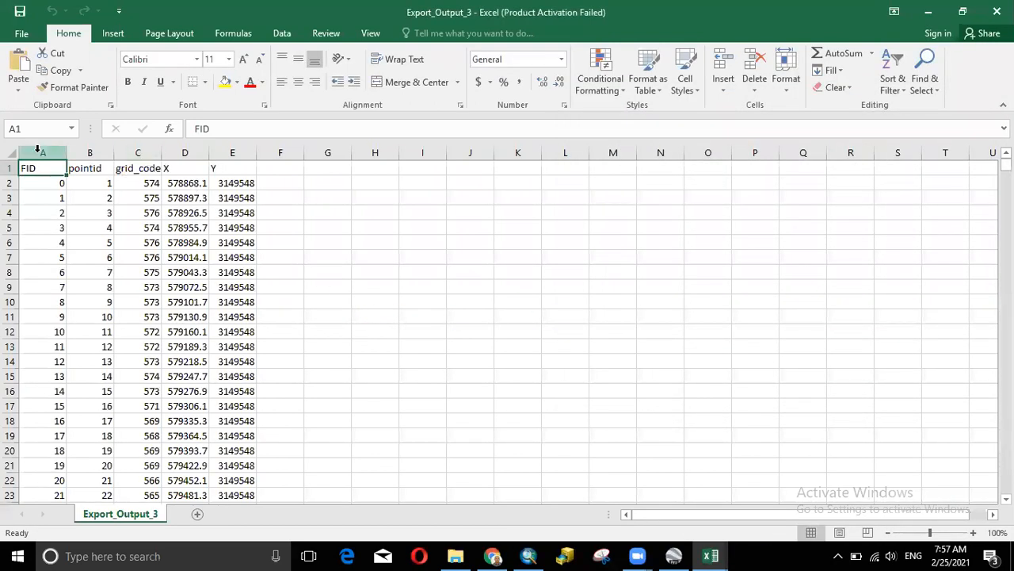
- Autofit columns A through E so the headers and full X and Y values show
double_click(67, 153)
left_click_drag(103, 151, 103, 151)
double_click(103, 152)
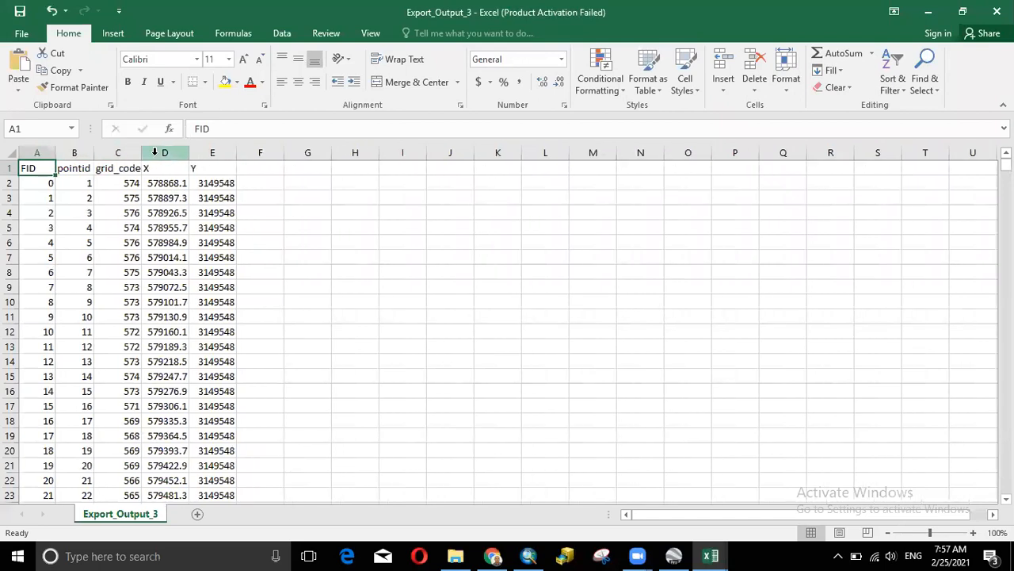
double_click(140, 152)
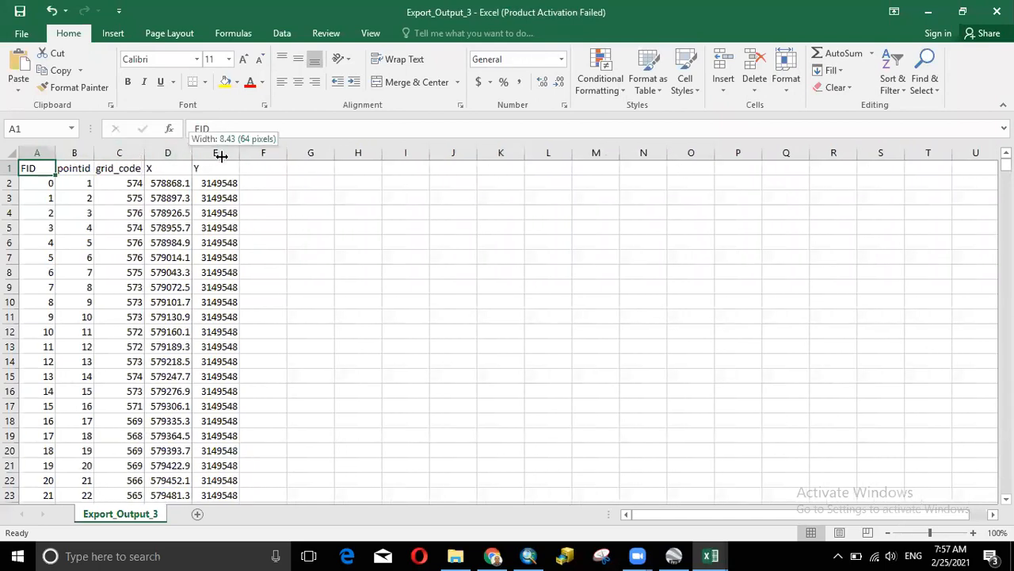
double_click(190, 153)
double_click(282, 153)
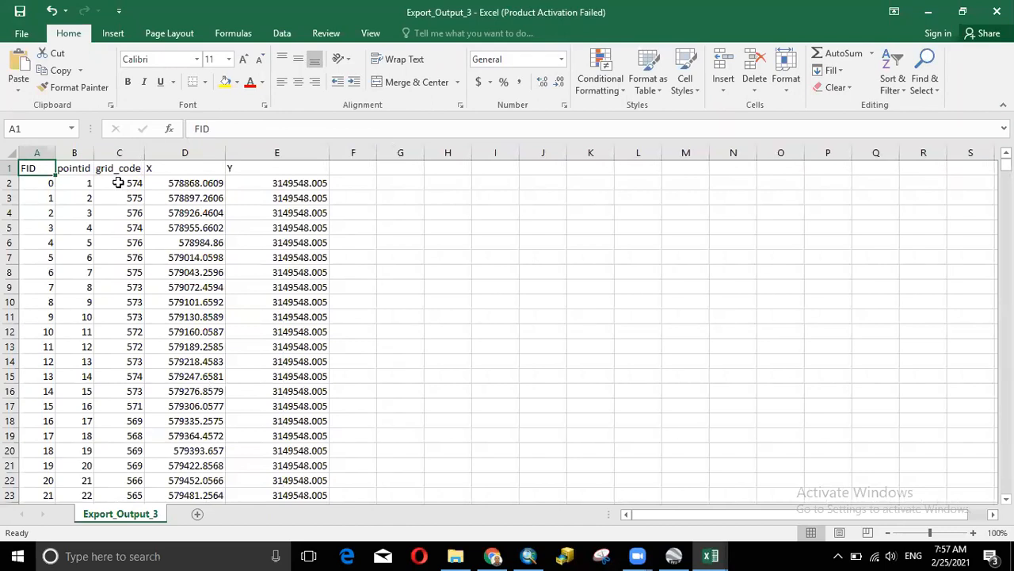
- Replace the grid_code header in C1 with Z
left_click(111, 168)
left_click_drag(247, 130, 156, 123)
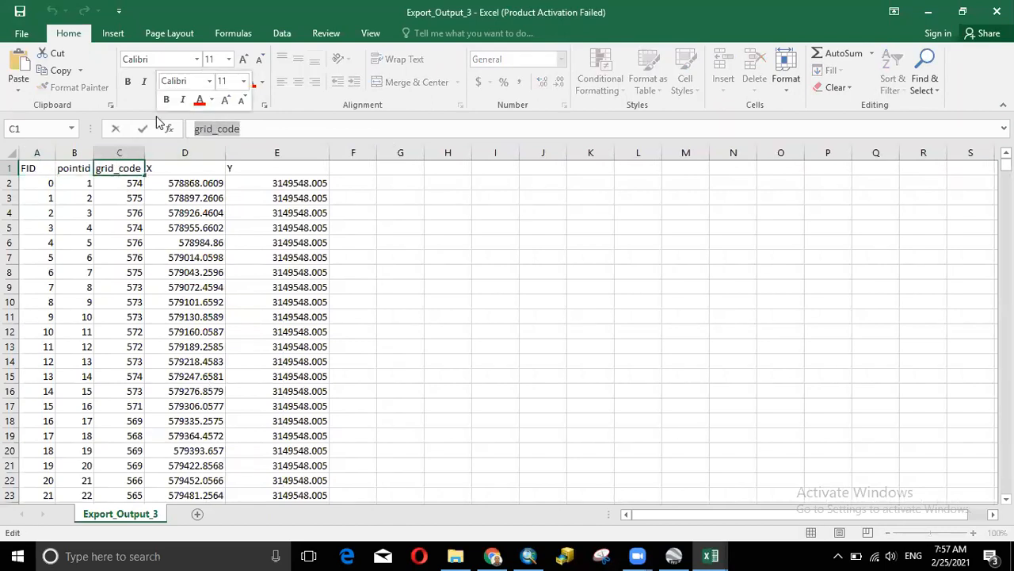
type("Z")
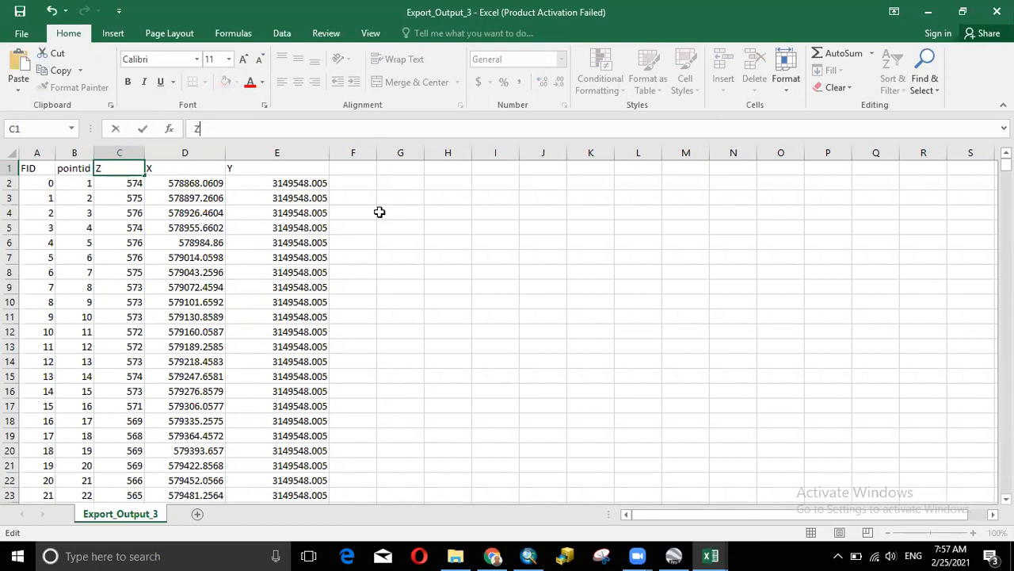
left_click(402, 226)
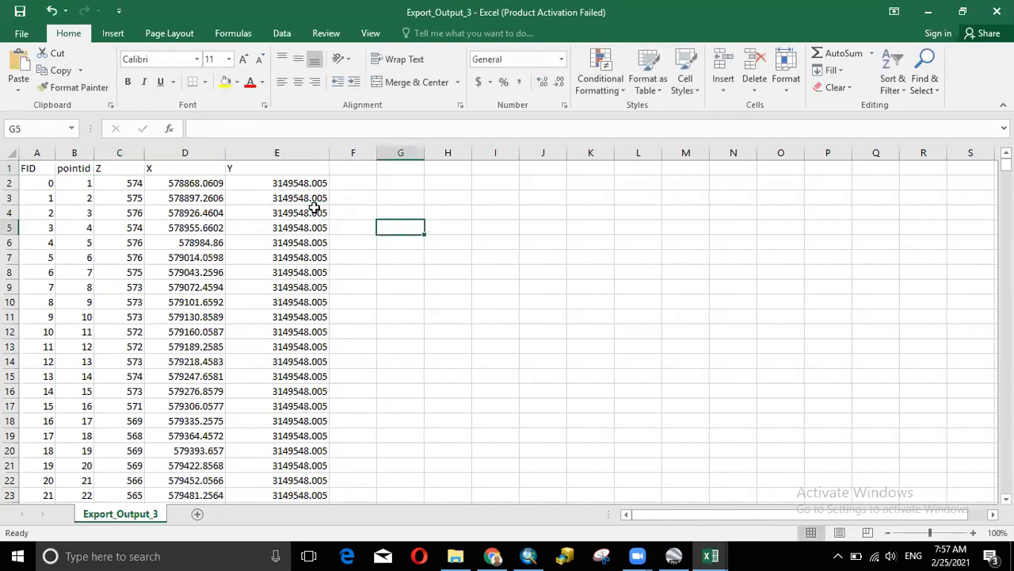
- Bring up the OpenTopography request page in Chrome and scroll back to its top
left_click(499, 551)
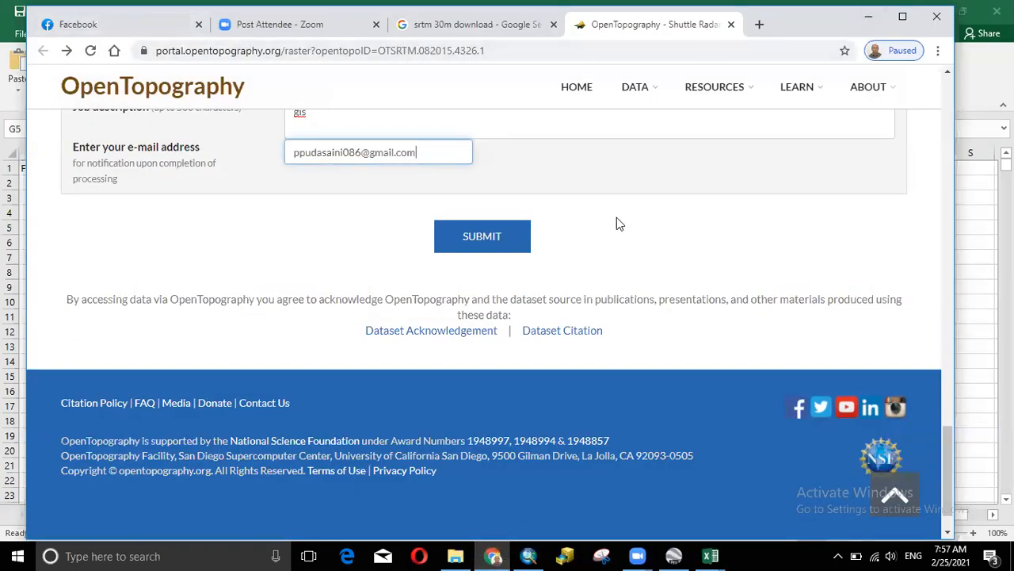
scroll(626, 304, "up", 8)
scroll(624, 305, "up", 8)
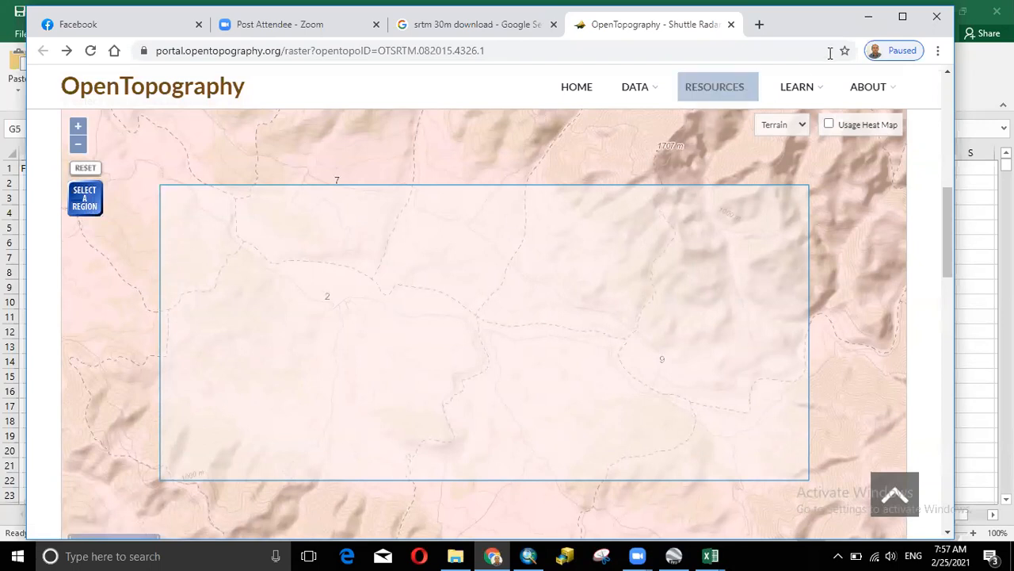
- Minimize Chrome, open a new Excel workbook with Ctrl+N, then minimize Excel and the folder window
left_click(869, 16)
key("ctrl+n")
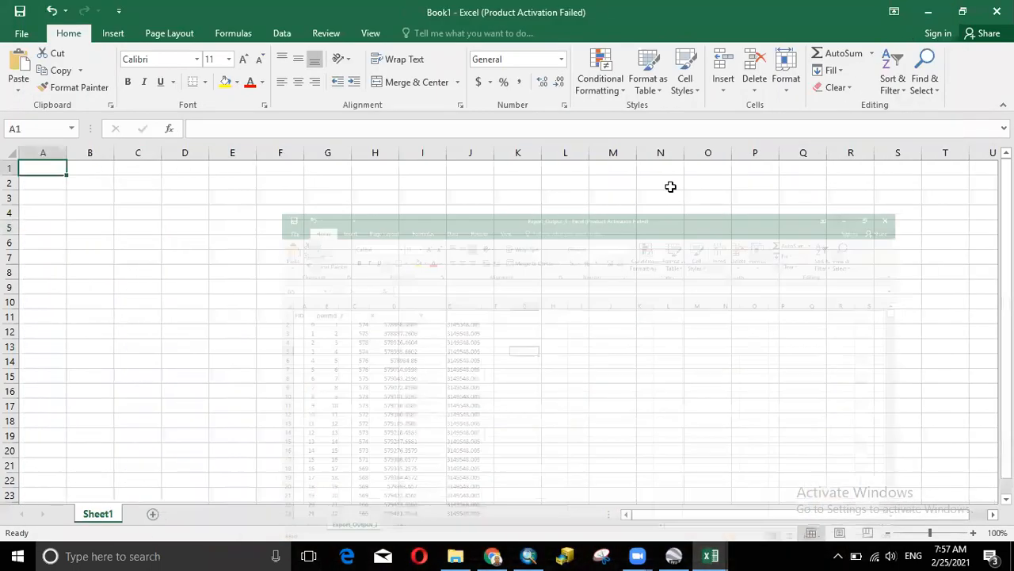
left_click(928, 11)
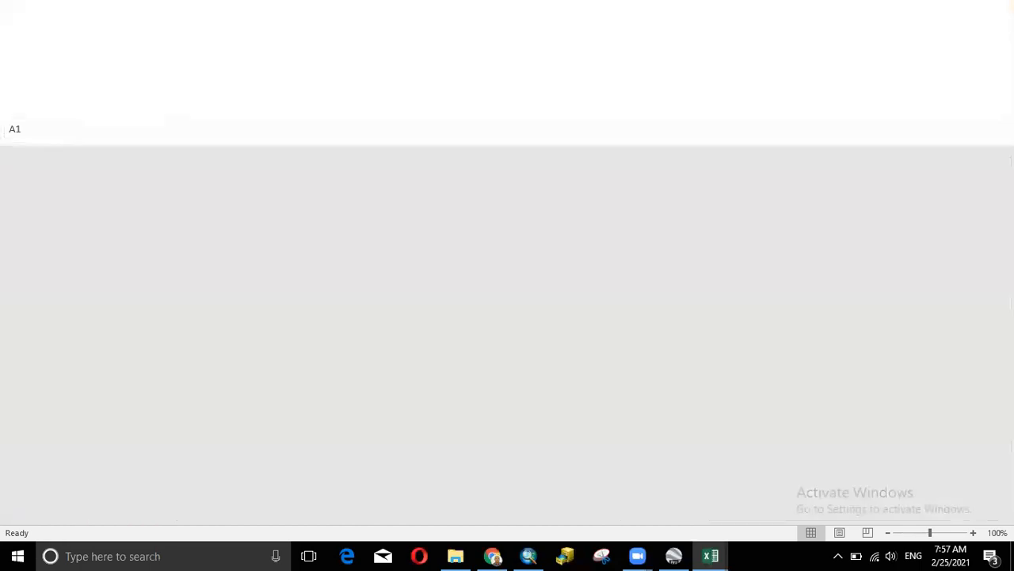
left_click(928, 8)
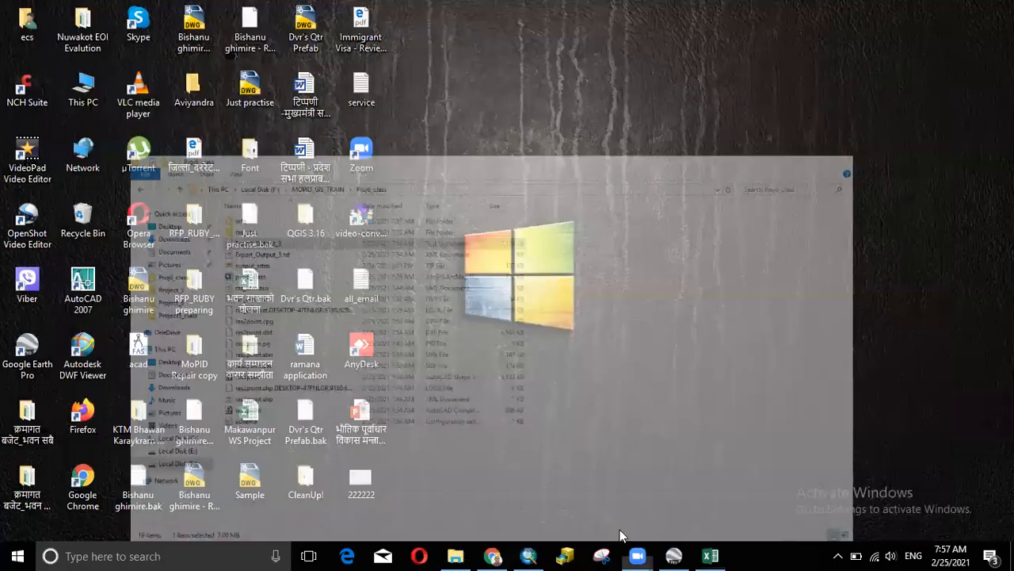
mouse_move(528, 556)
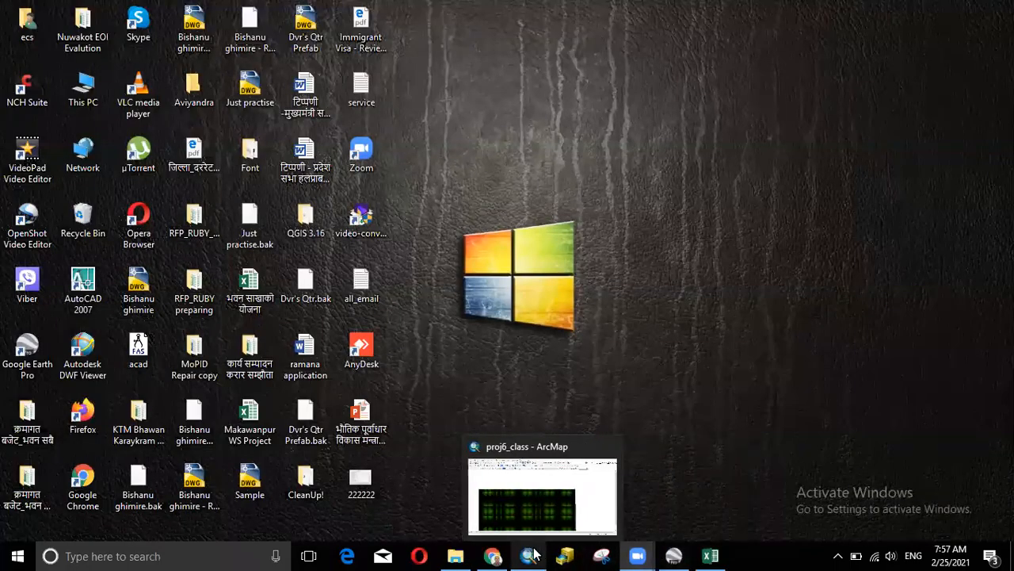
left_click(507, 450)
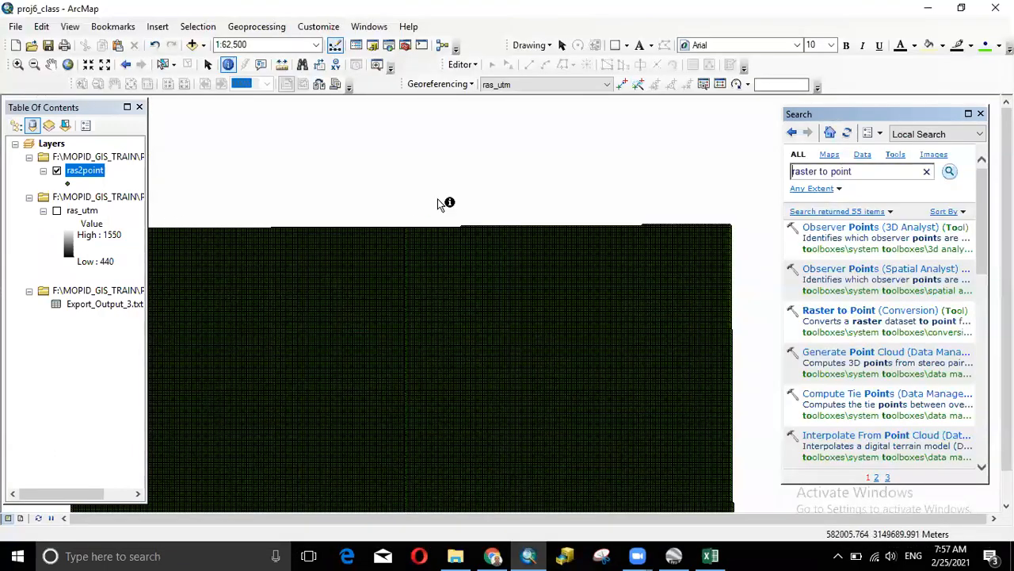
scroll(469, 282, "up", 2)
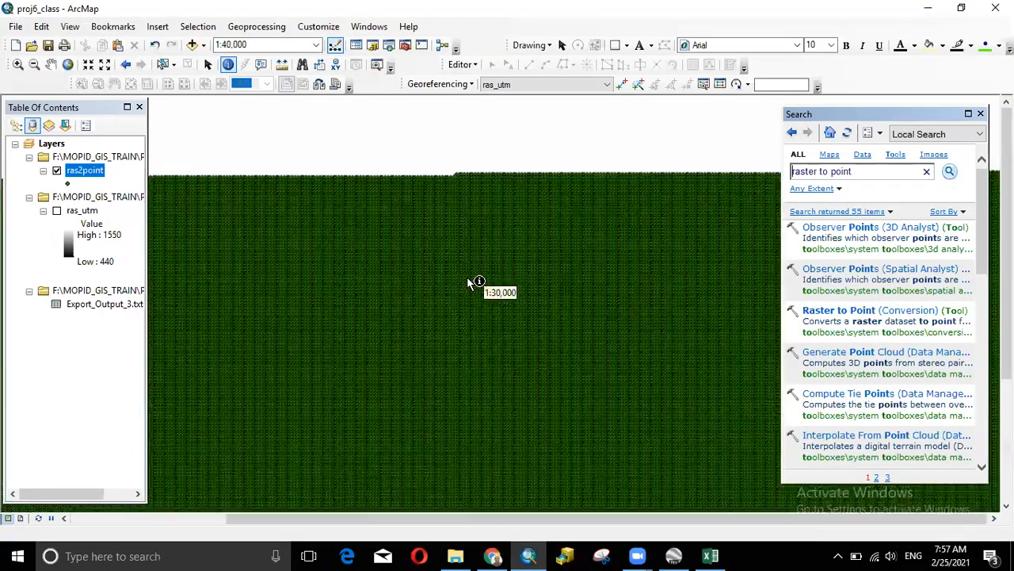
scroll(420, 285, "up", 3)
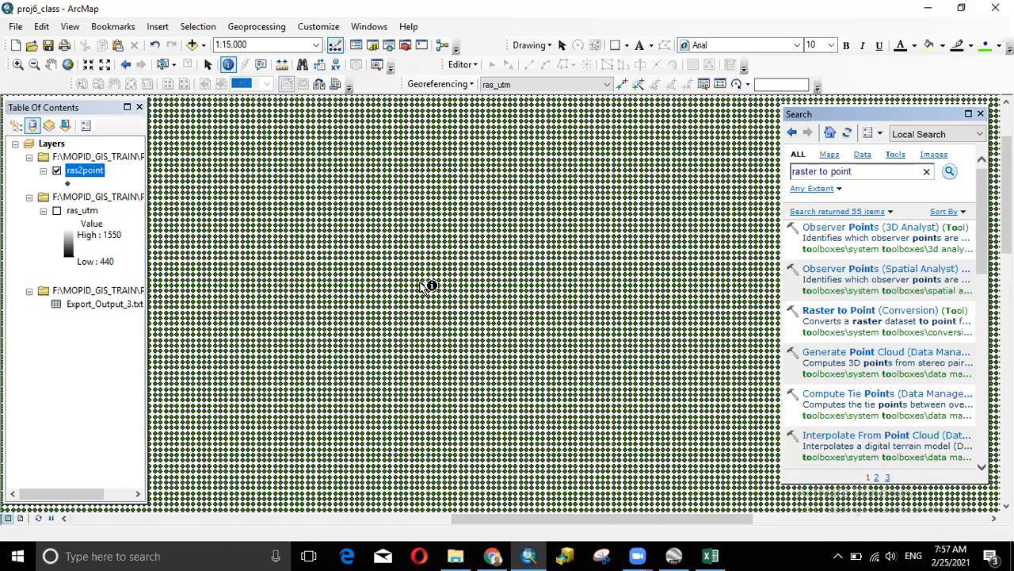
scroll(420, 286, "up", 1)
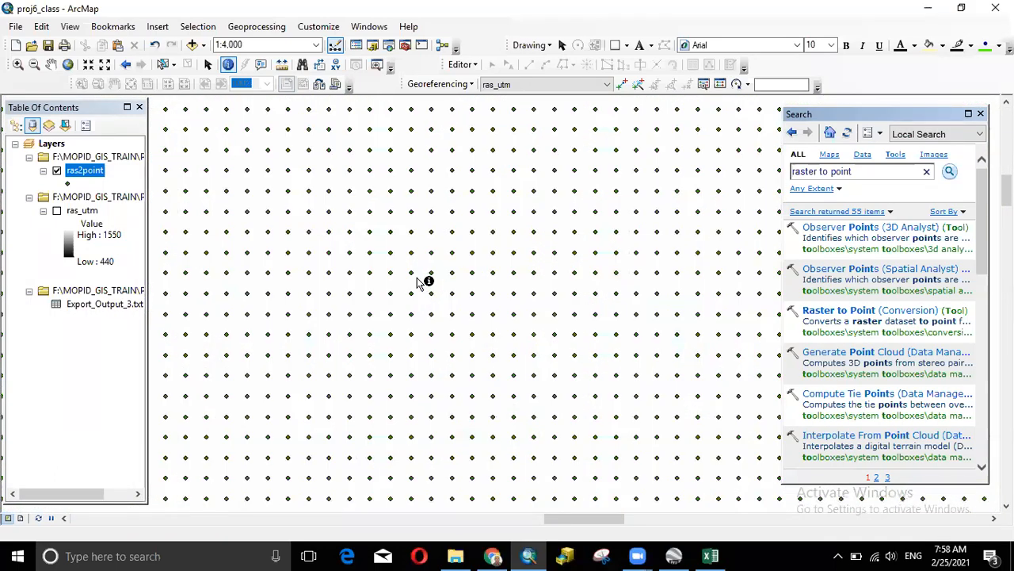
scroll(420, 283, "up", 1)
scroll(420, 282, "down", 3)
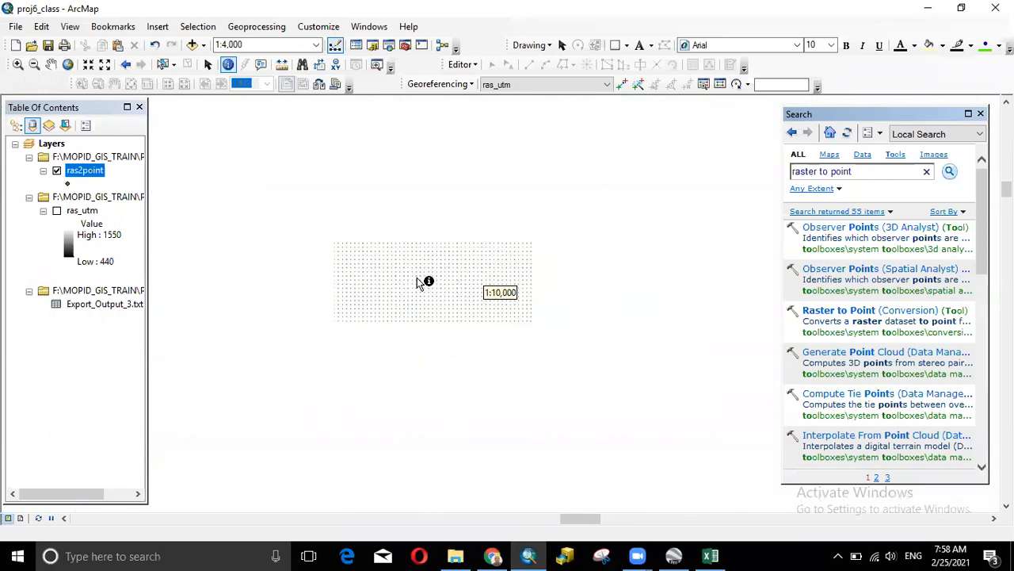
scroll(410, 253, "down", 1)
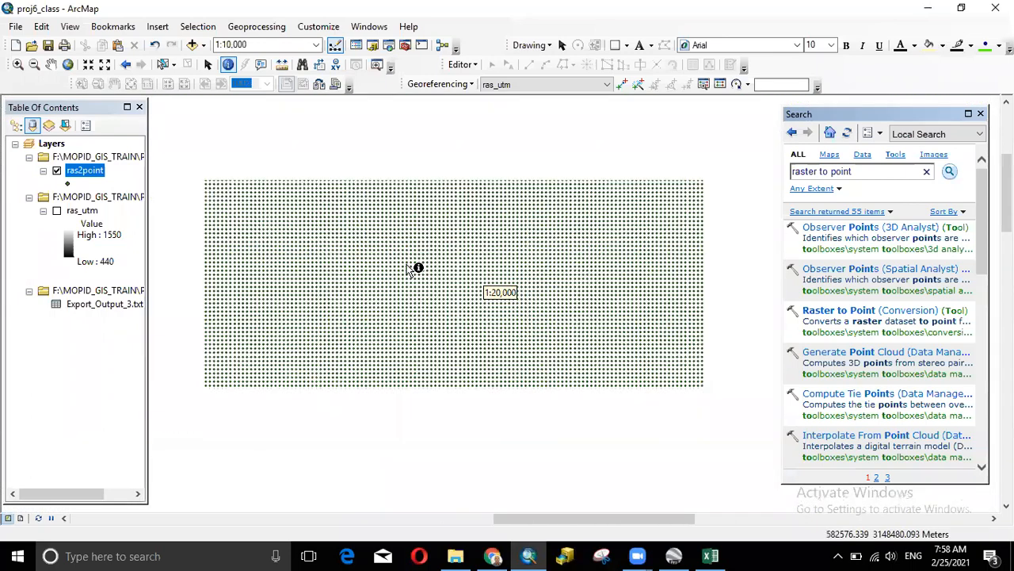
scroll(410, 268, "down", 1)
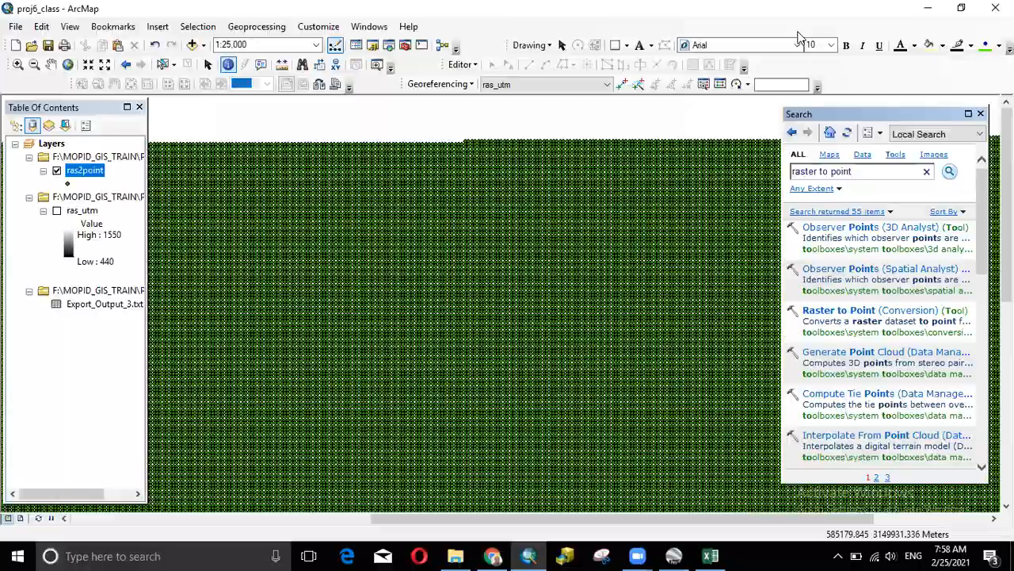
key("super+d")
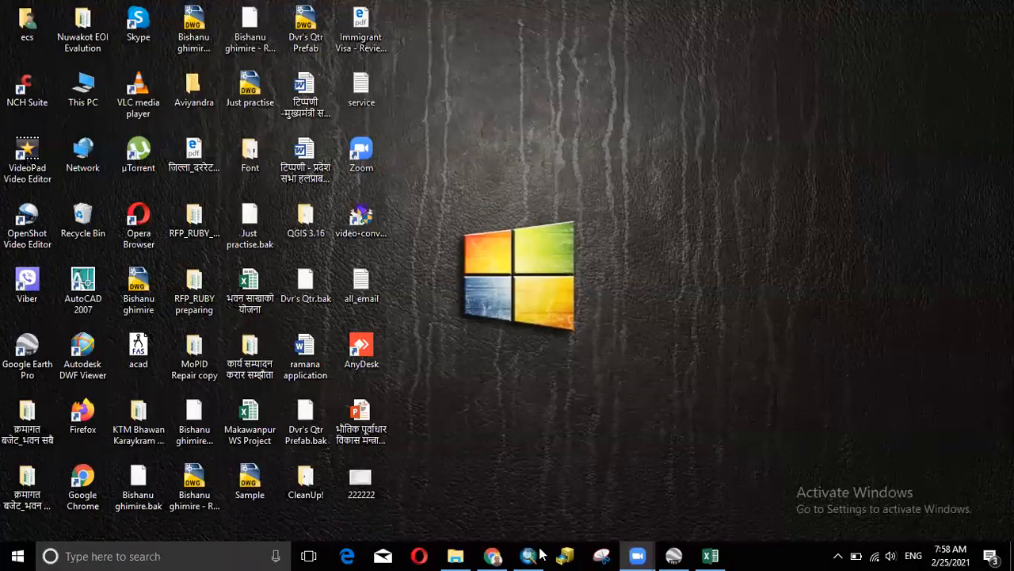
- Save the workbook, first keeping Text format, then declining Text format on a second save
left_click(454, 542)
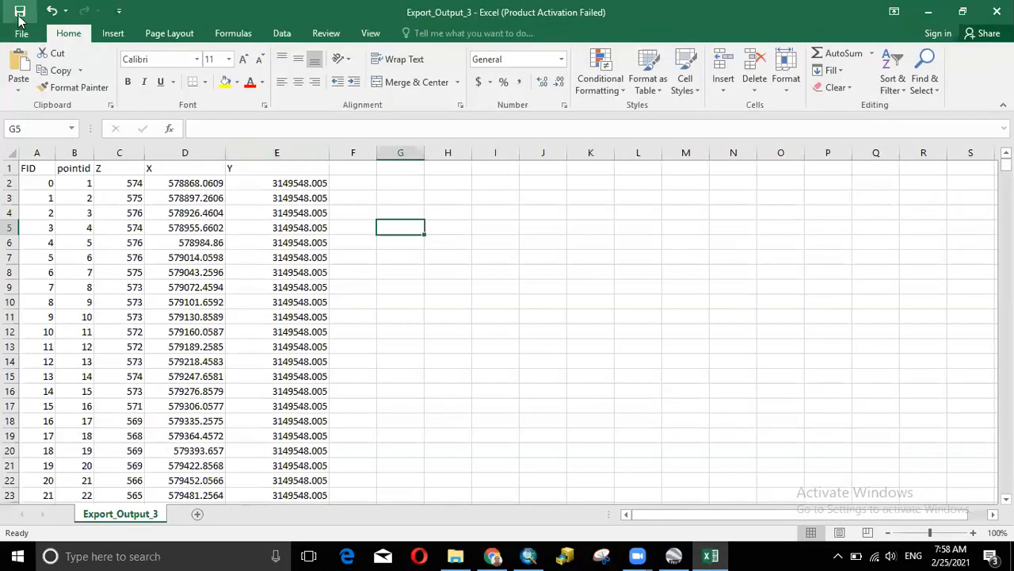
left_click(20, 15)
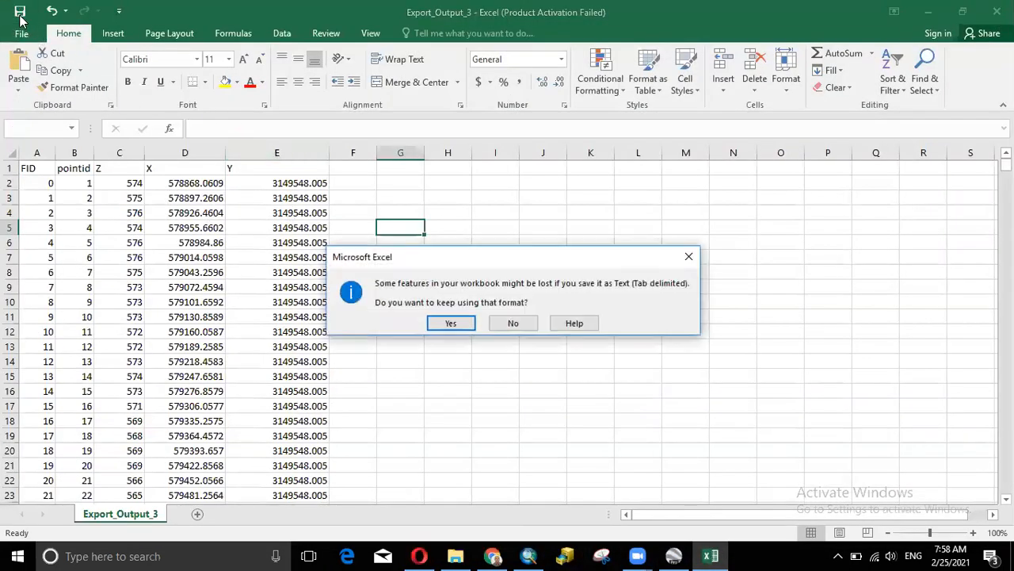
left_click(474, 329)
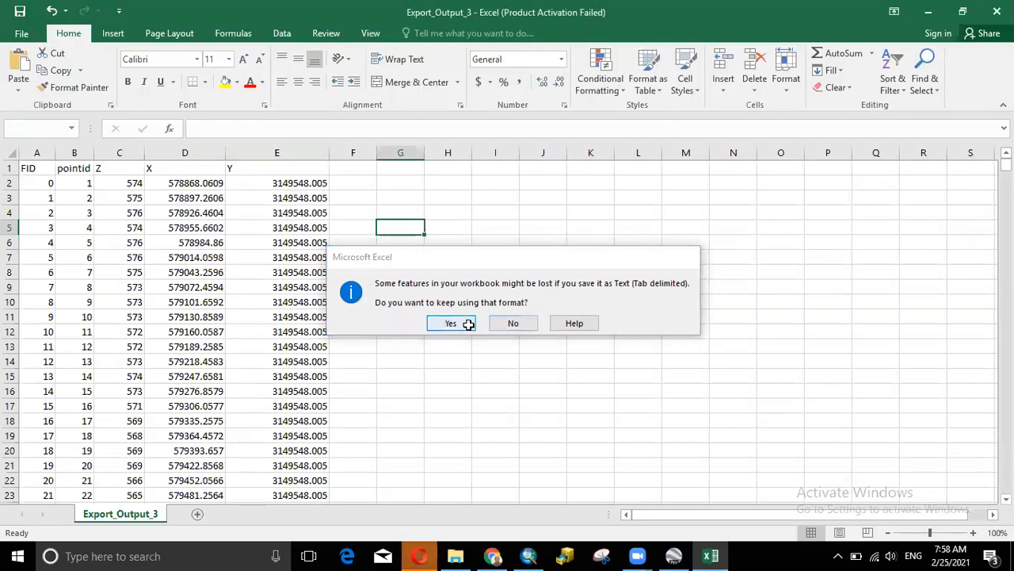
left_click(20, 11)
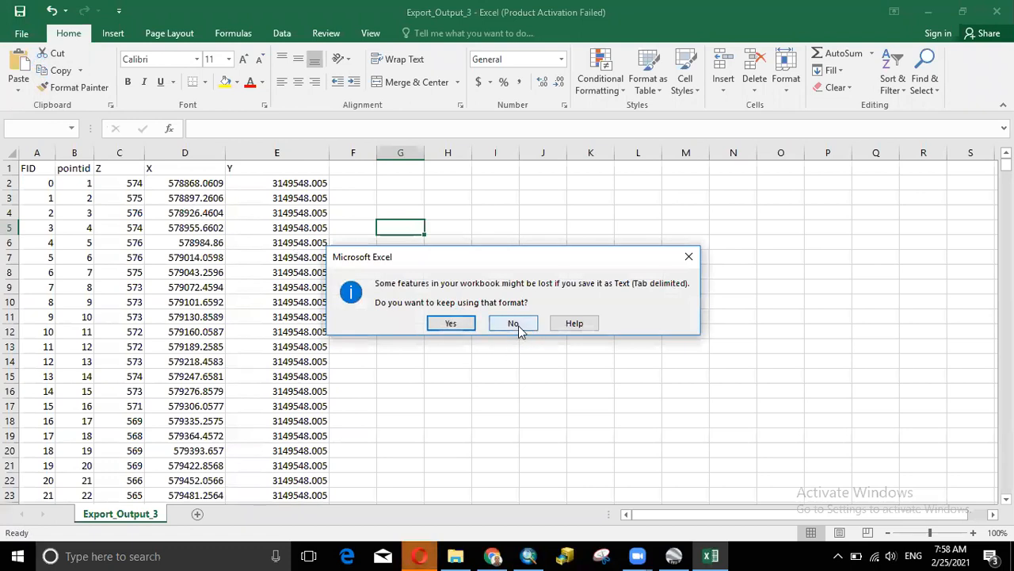
left_click(513, 323)
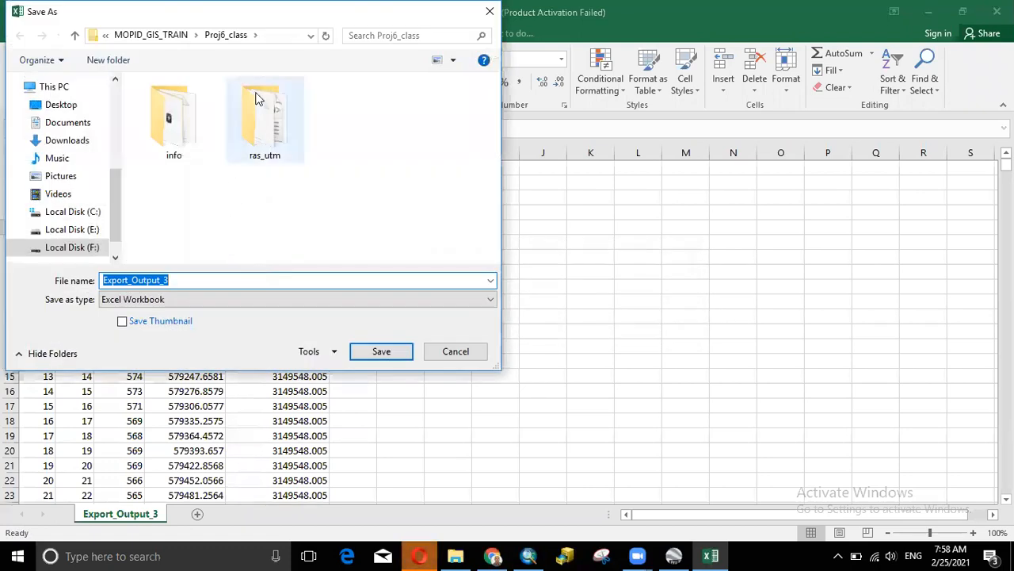
- Save as an Excel 97-2003 Workbook named Export_Output_3, accepting the compatibility warning
left_click(183, 285)
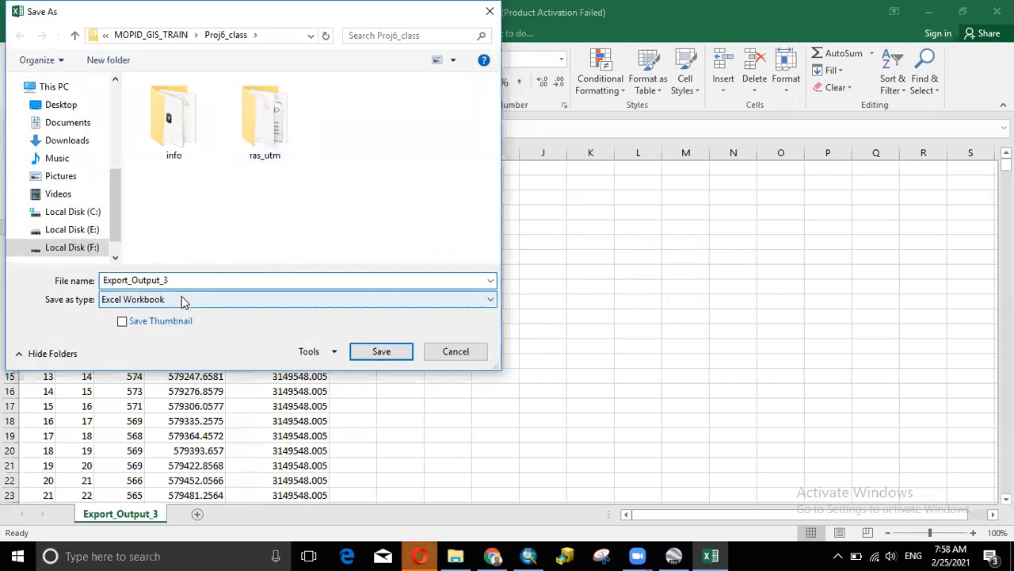
left_click(186, 299)
left_click(136, 41)
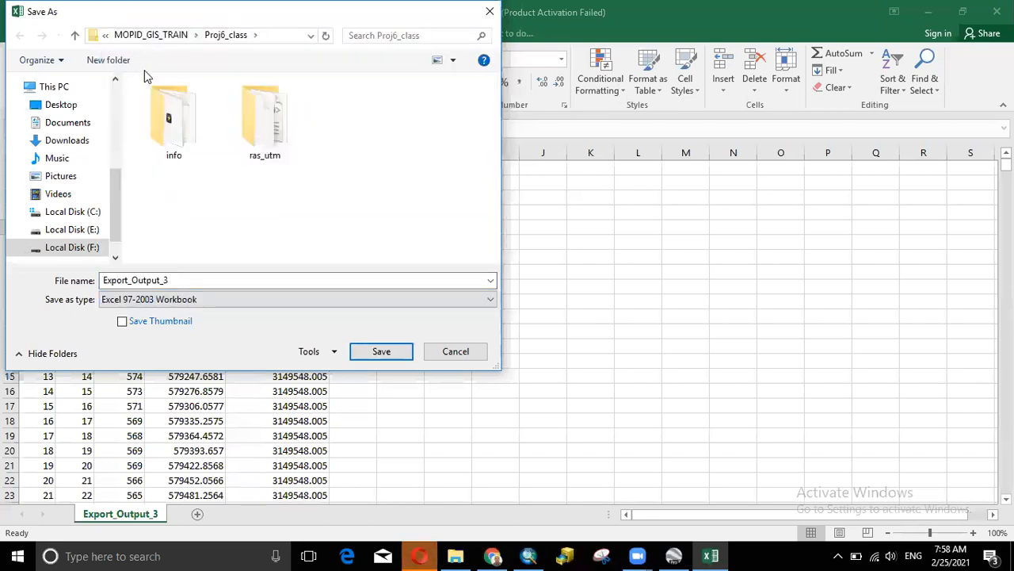
double_click(179, 281)
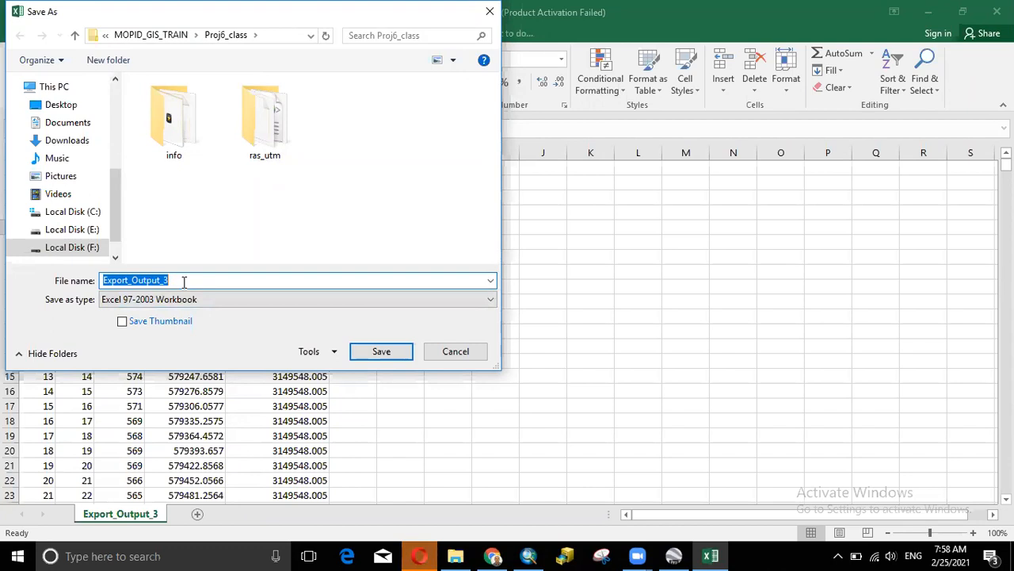
left_click(385, 351)
left_click(558, 373)
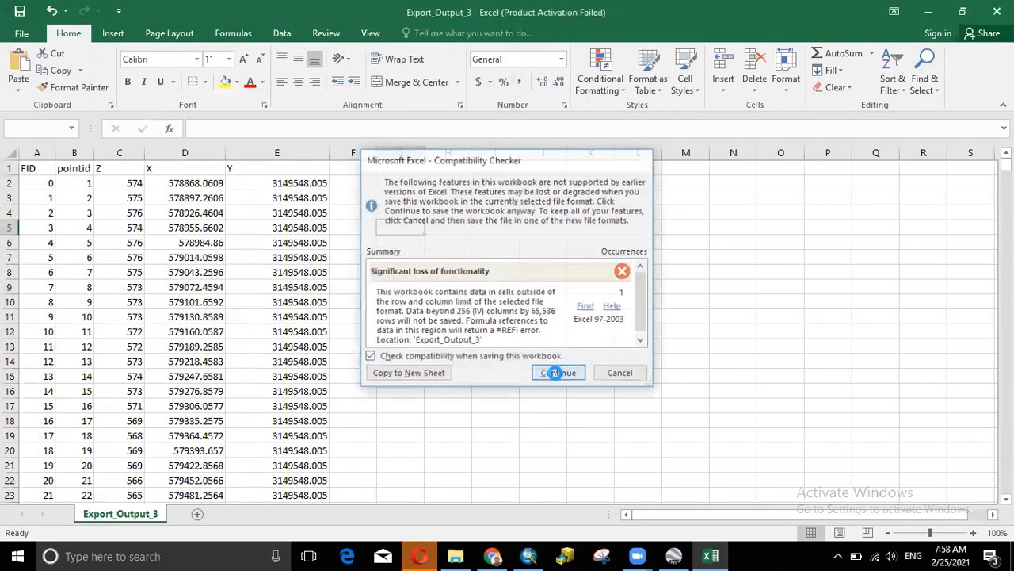
left_click(702, 224)
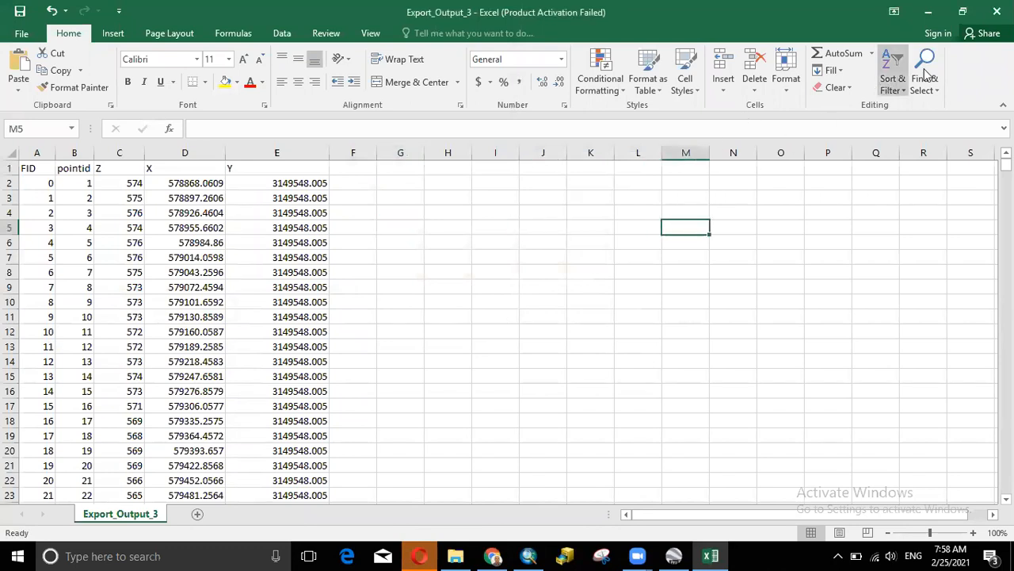
- Close Excel, minimize the other windows, and restore the Proj6_class folder window
left_click(997, 11)
left_click(422, 555)
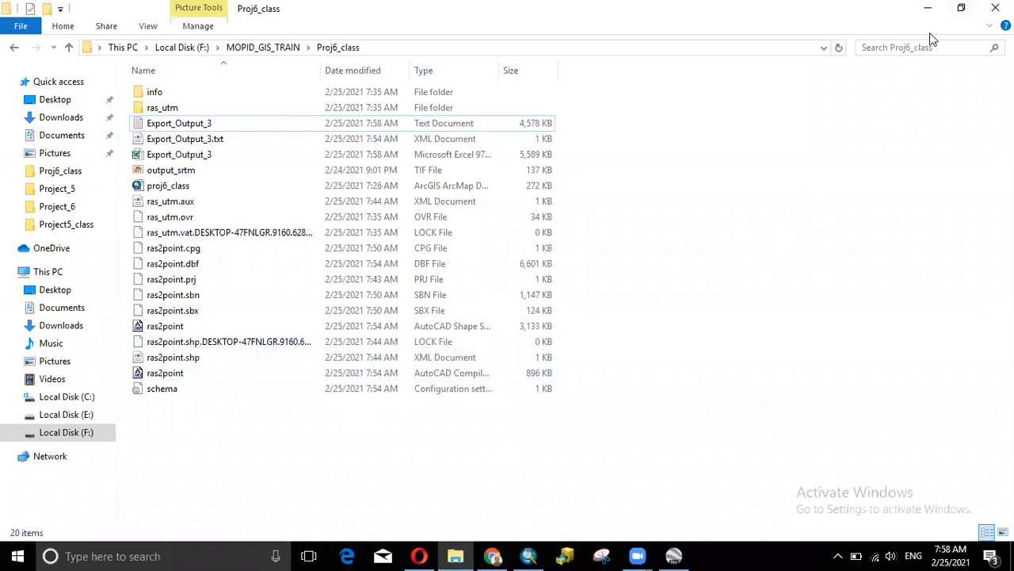
left_click(928, 10)
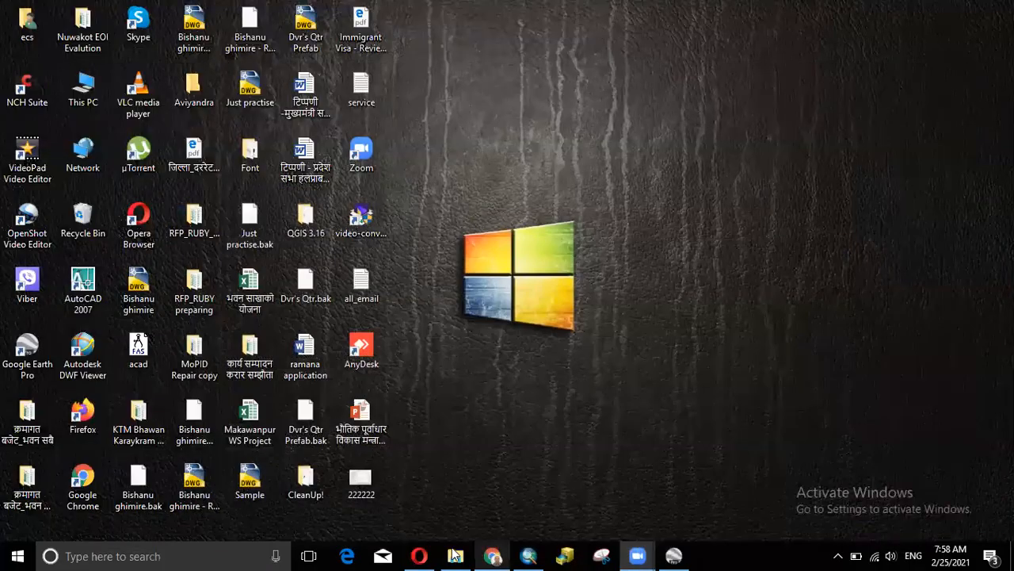
left_click(455, 555)
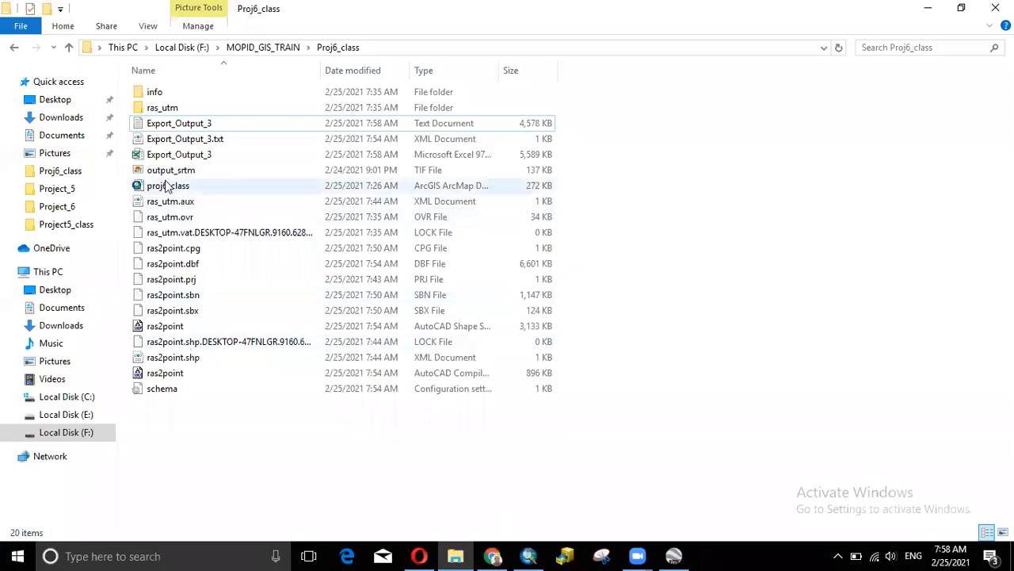
- Open Export_Output_3.xls in Excel and dismiss the Office activation notice
double_click(198, 154)
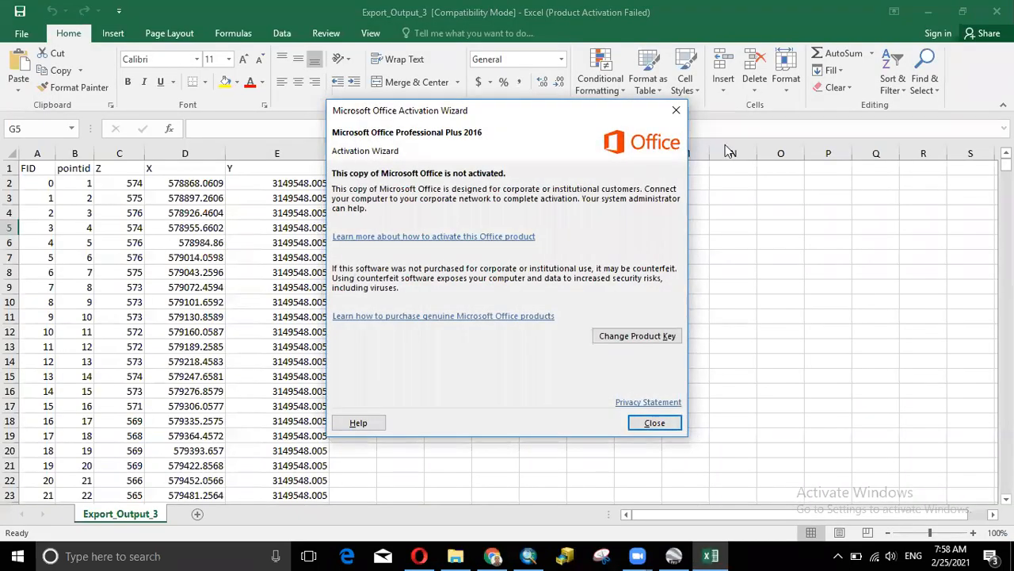
left_click(676, 109)
scroll(329, 302, "down", 4)
scroll(327, 304, "up", 4)
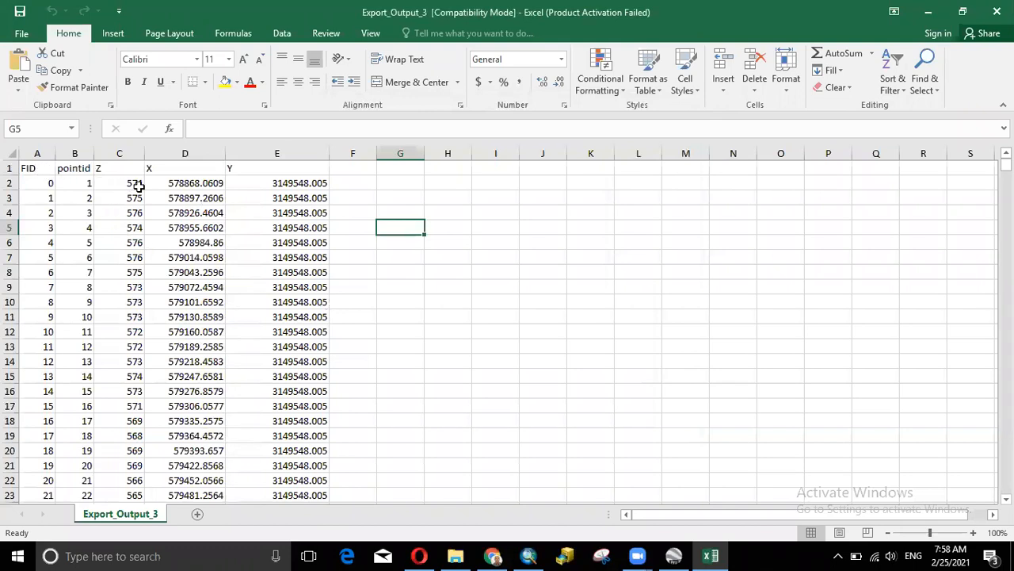
left_click(22, 34)
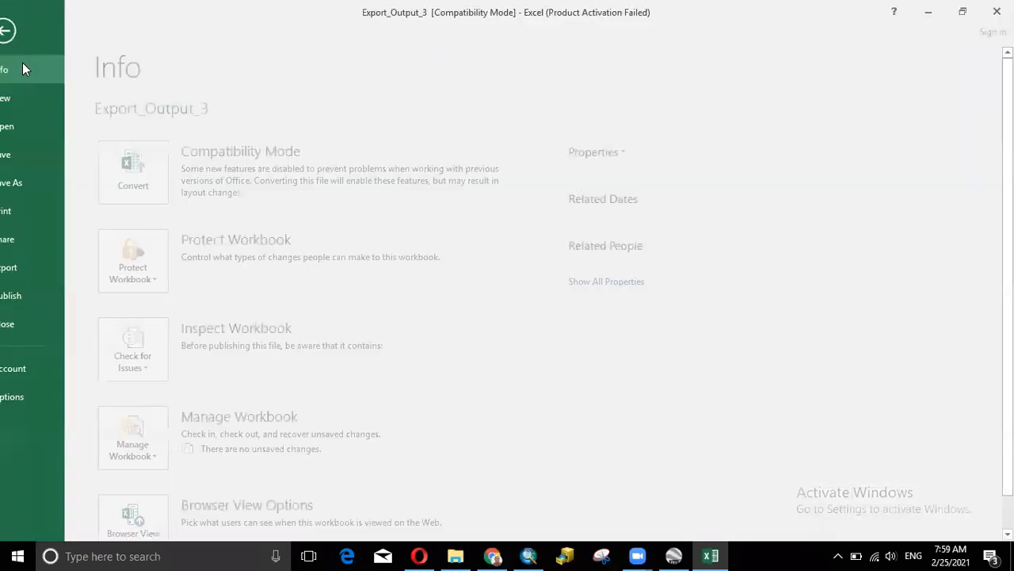
left_click(37, 129)
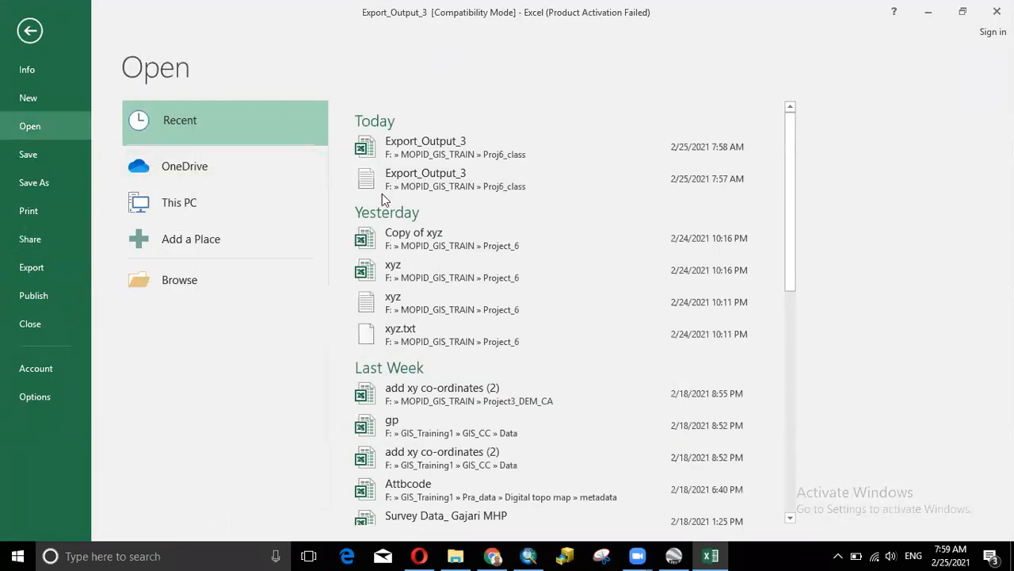
left_click(426, 180)
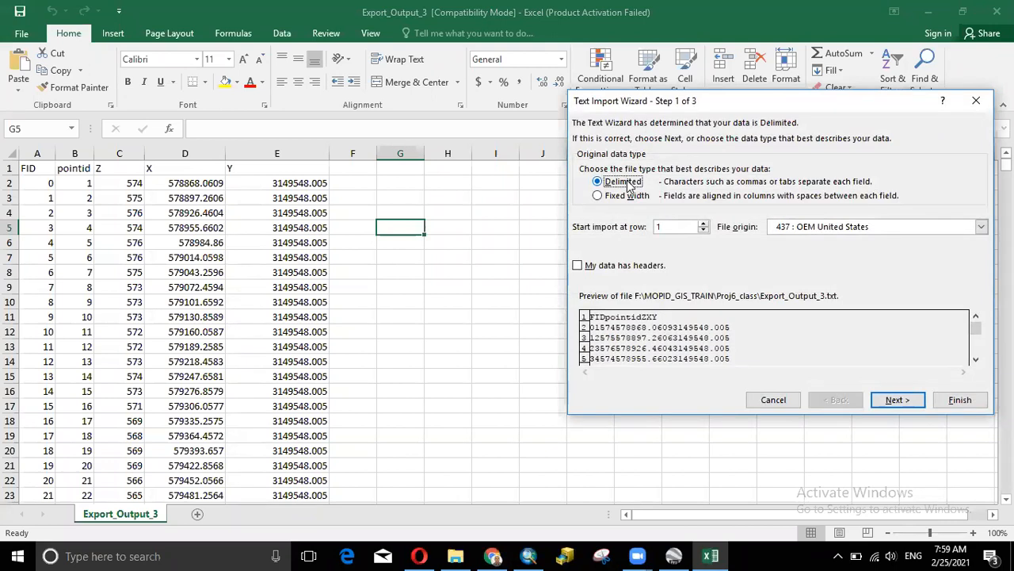
left_click(901, 404)
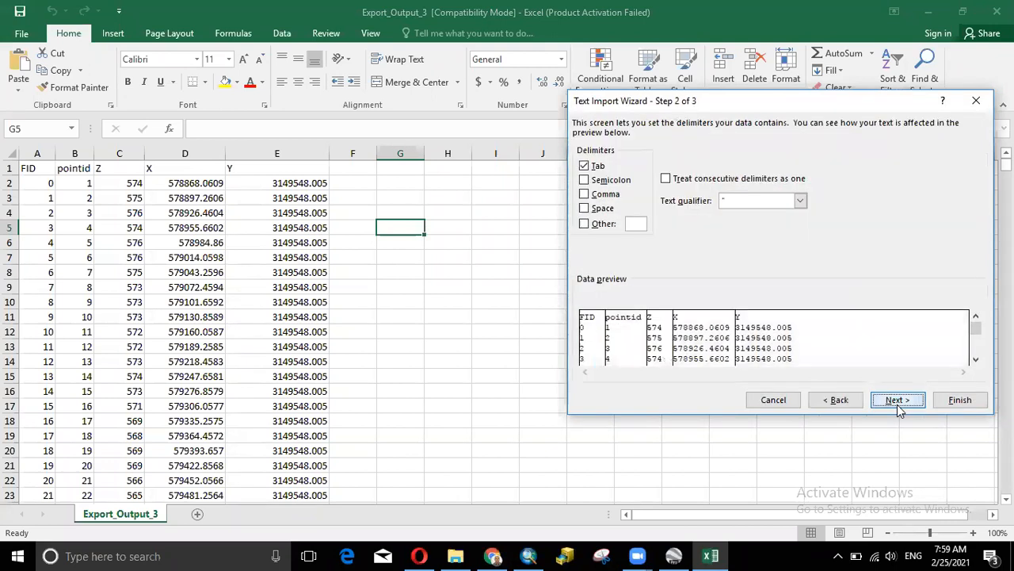
left_click(584, 180)
left_click(584, 194)
left_click(584, 207)
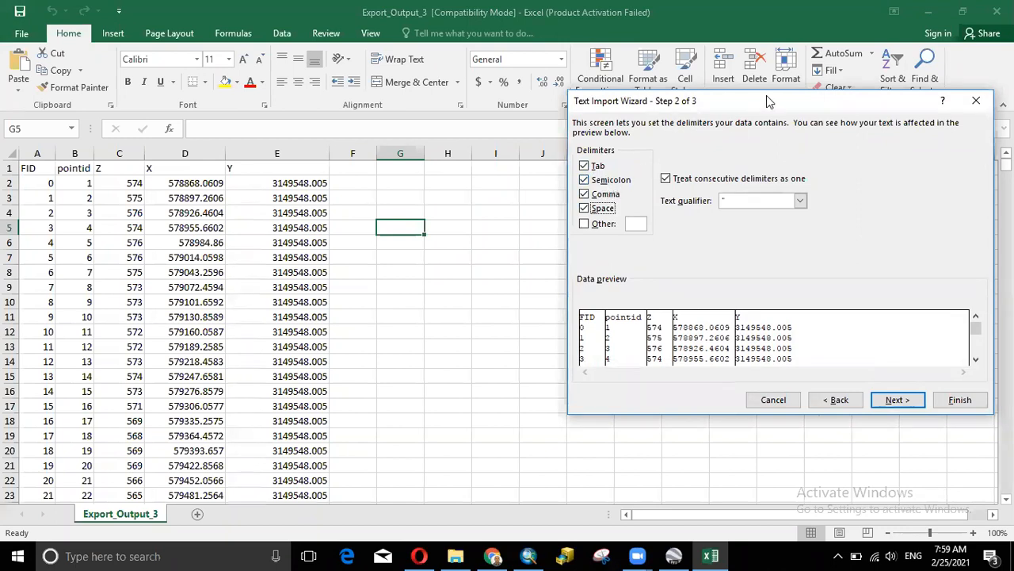
left_click_drag(767, 102, 524, 103)
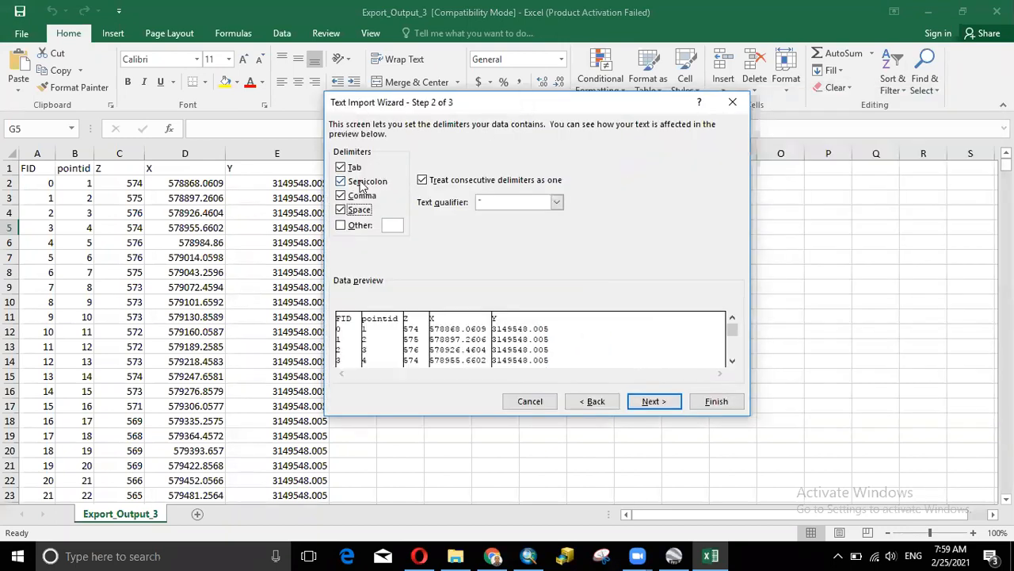
left_click(732, 102)
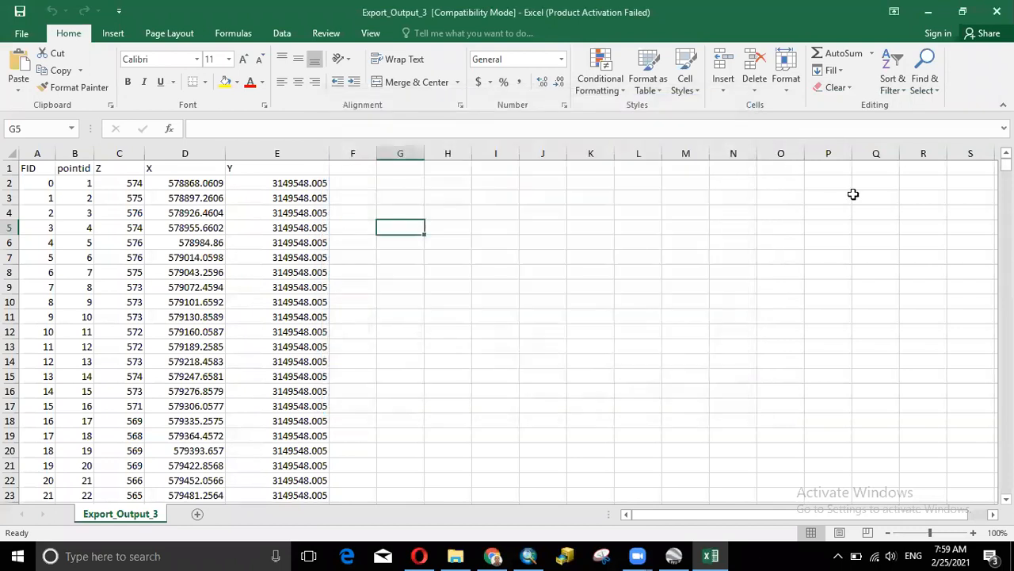
- Close Excel, then relaunch Excel 2016 from a Start menu search with a blank workbook
left_click(987, 15)
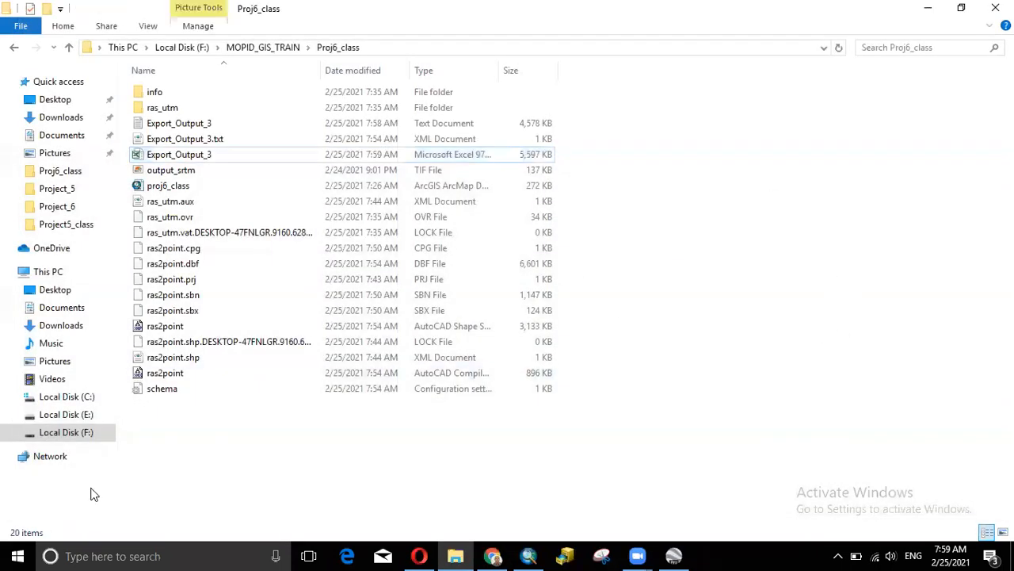
key("super")
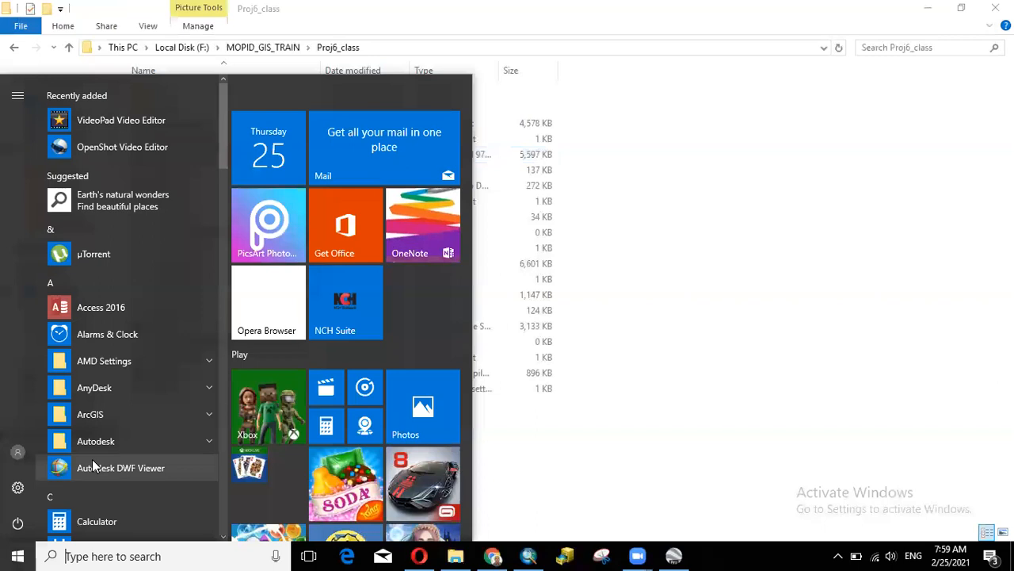
type("exce")
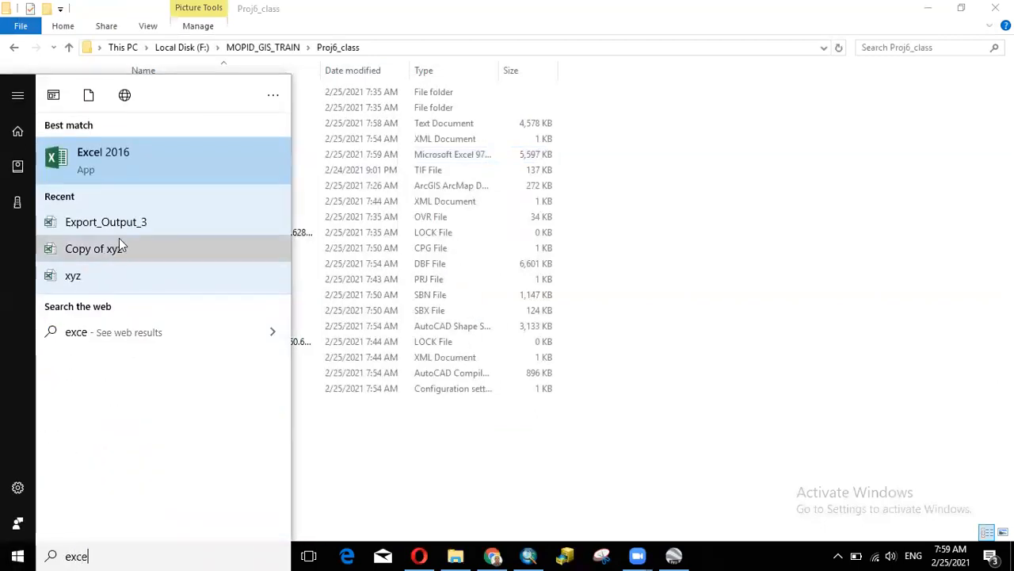
left_click(156, 159)
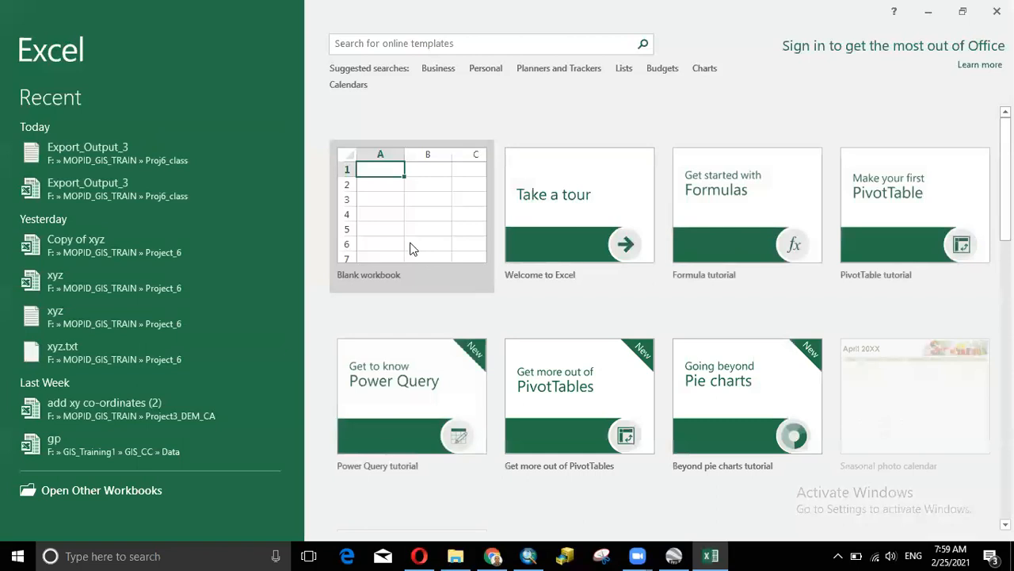
left_click(426, 220)
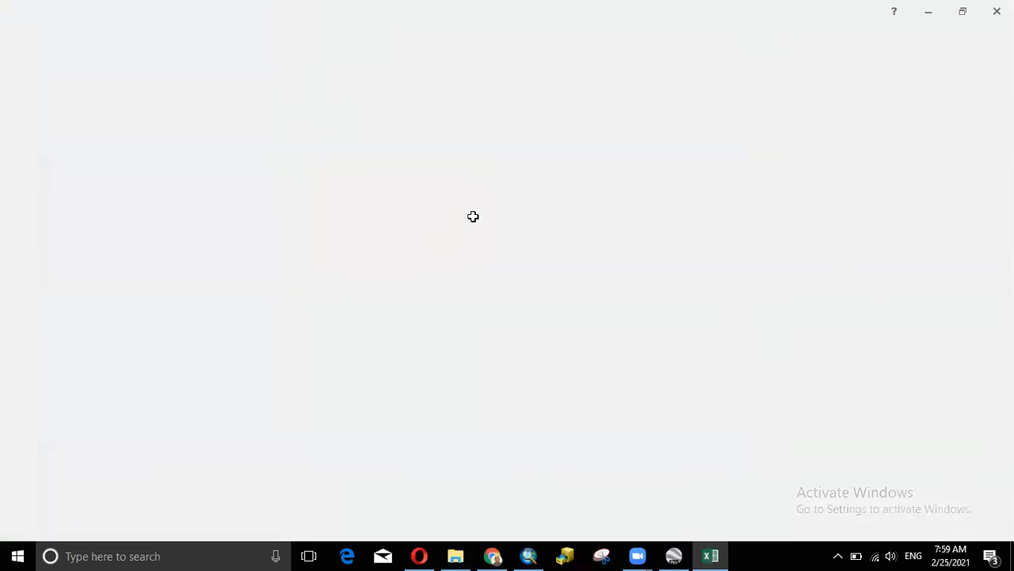
- Dismiss the activation notice and browse in the Open dialog to F:\MOPID_GIS_TRAIN\Proj6_class
left_click(674, 111)
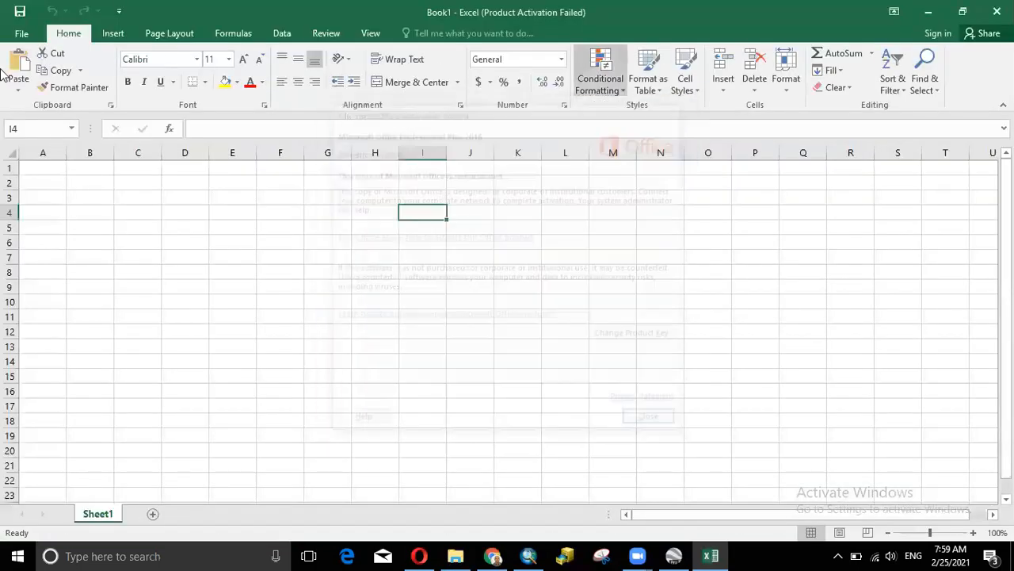
left_click(19, 36)
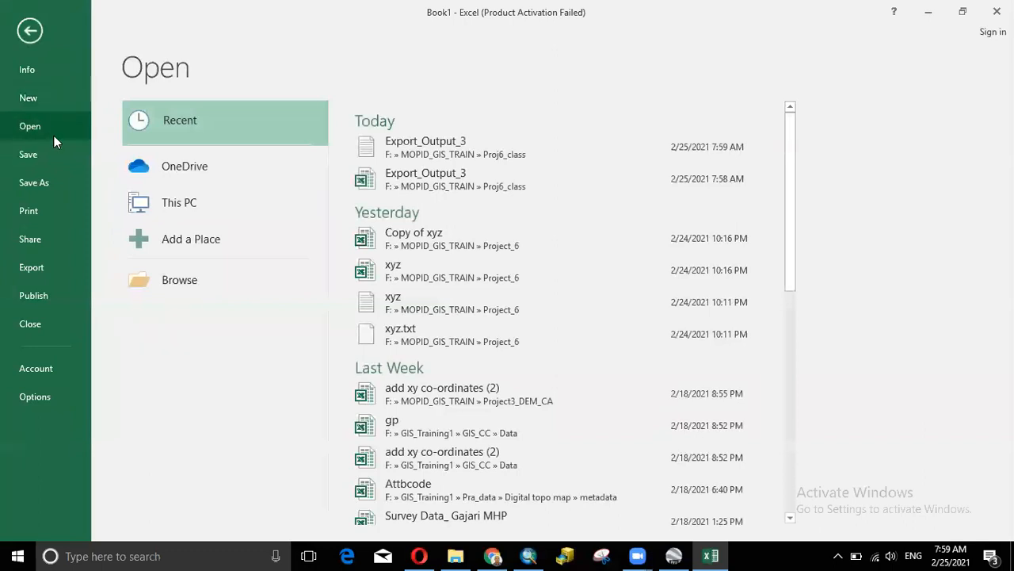
left_click(161, 274)
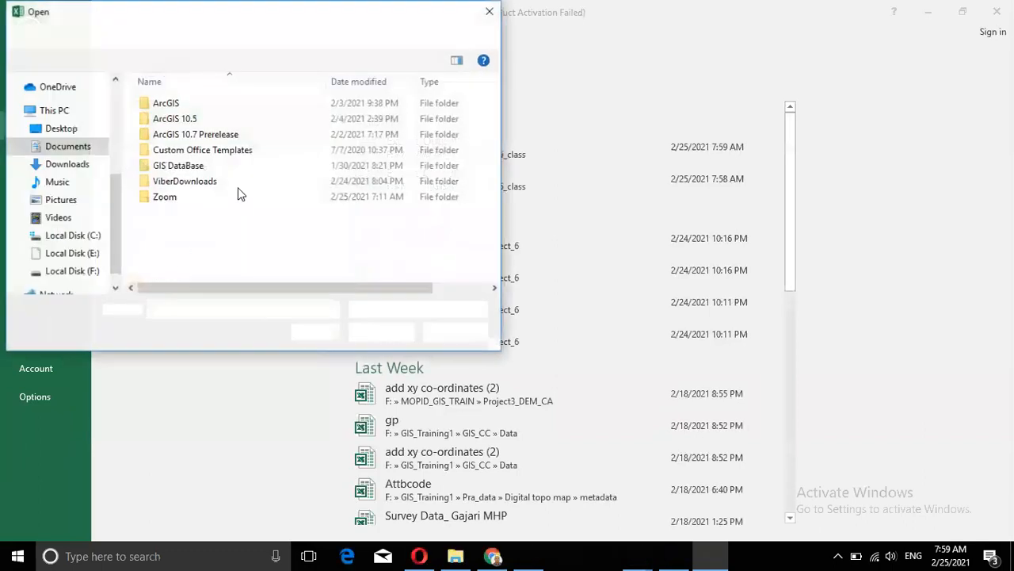
left_click(137, 40)
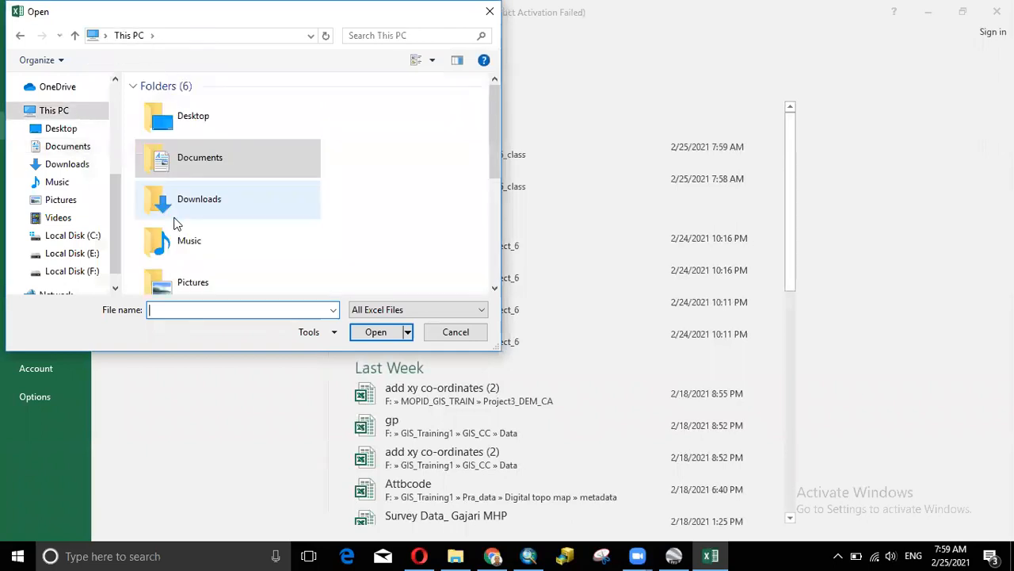
left_click(81, 271)
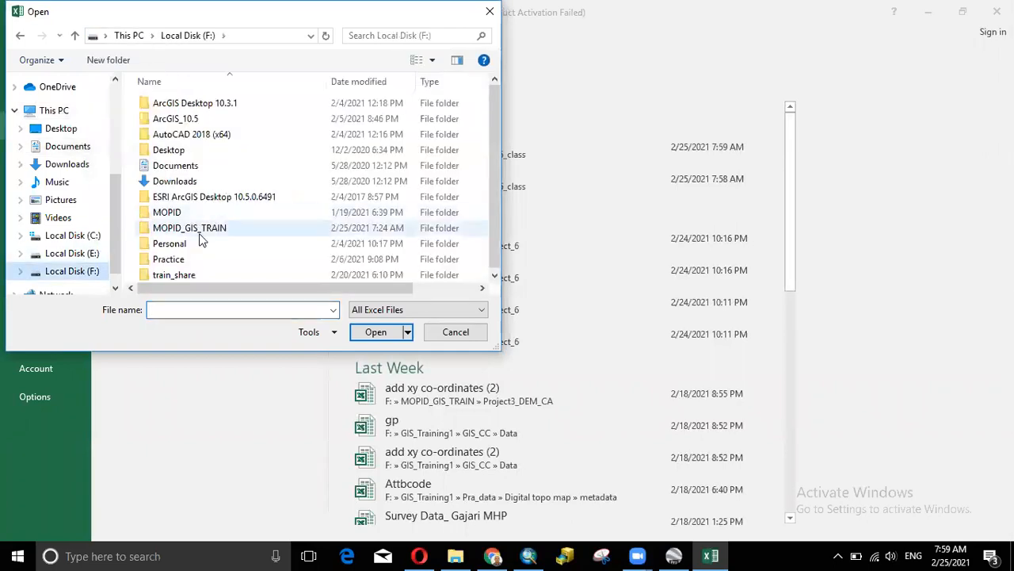
double_click(215, 226)
double_click(194, 119)
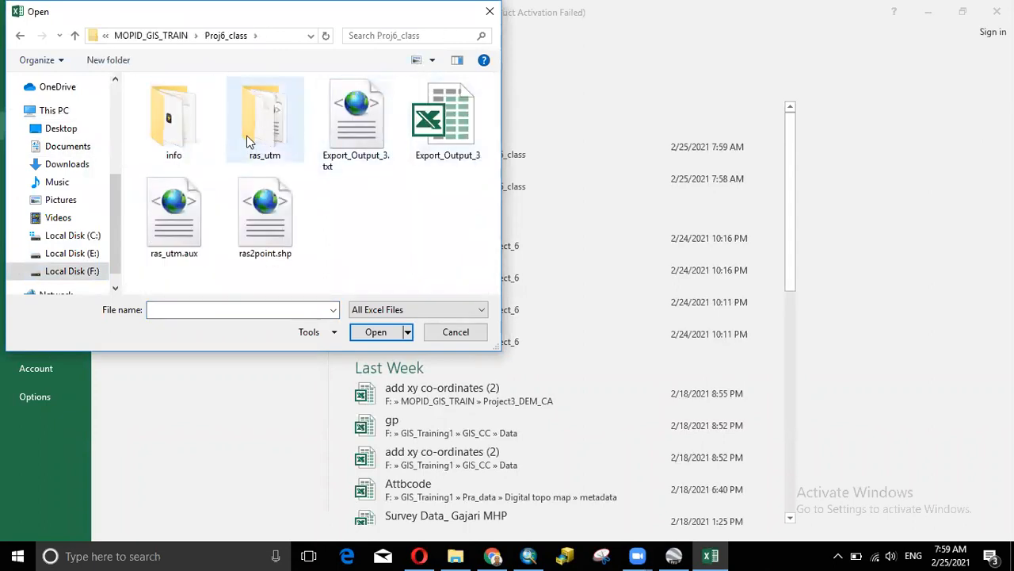
- Filter to Text Files and open Export_Output_3, starting the Text Import Wizard as Delimited
left_click(404, 311)
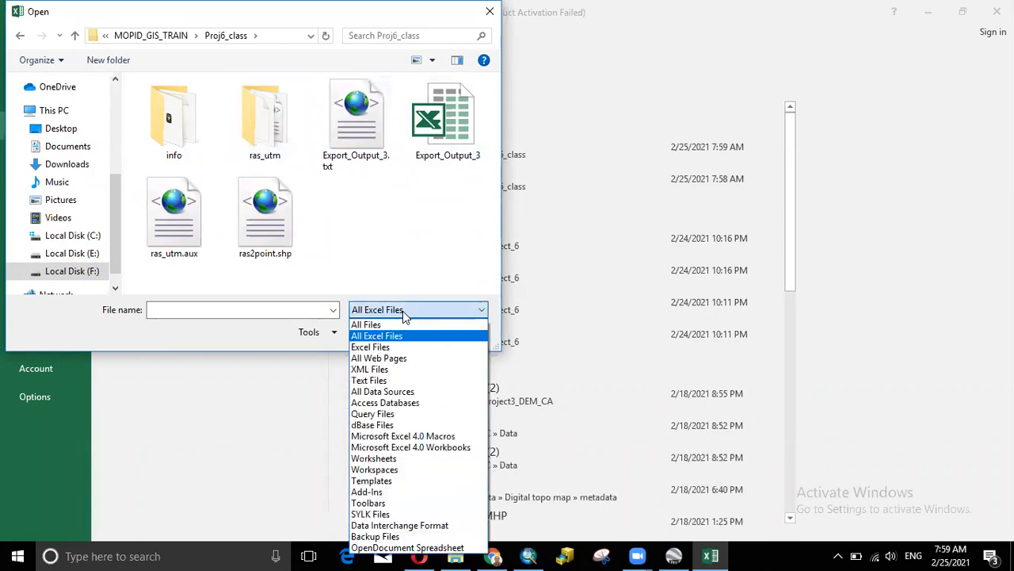
left_click(389, 381)
left_click(353, 119)
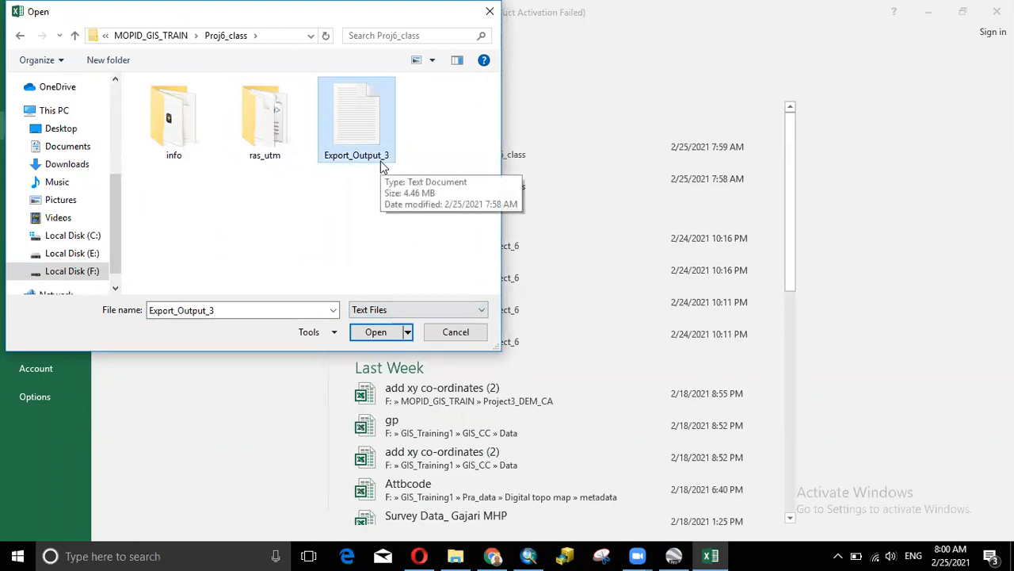
left_click(377, 334)
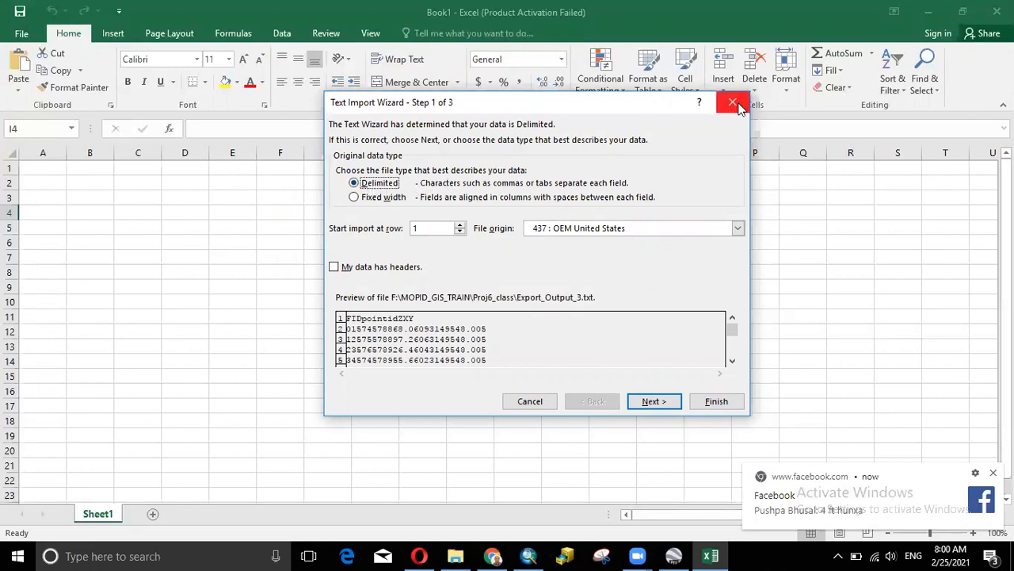
left_click(586, 54)
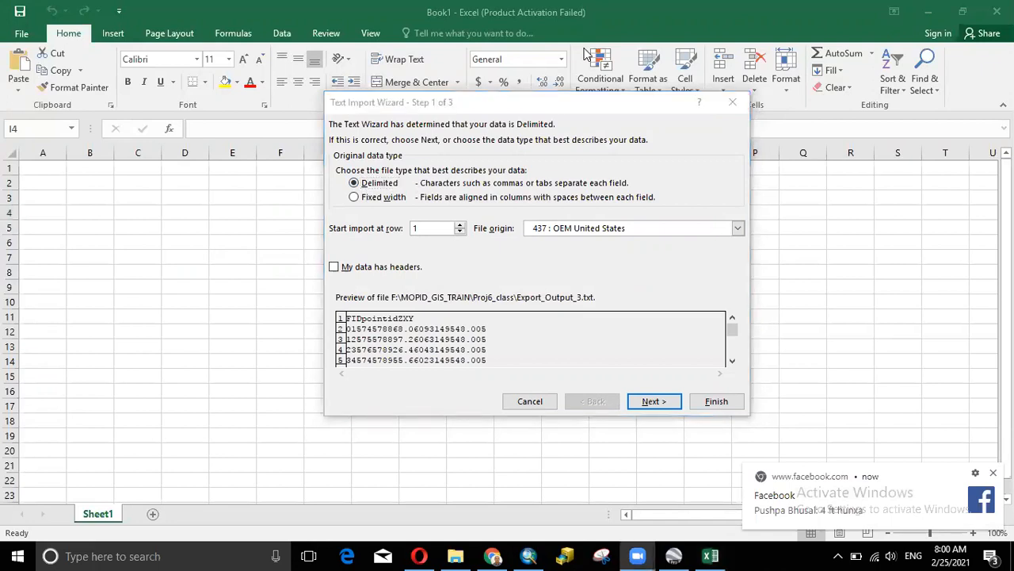
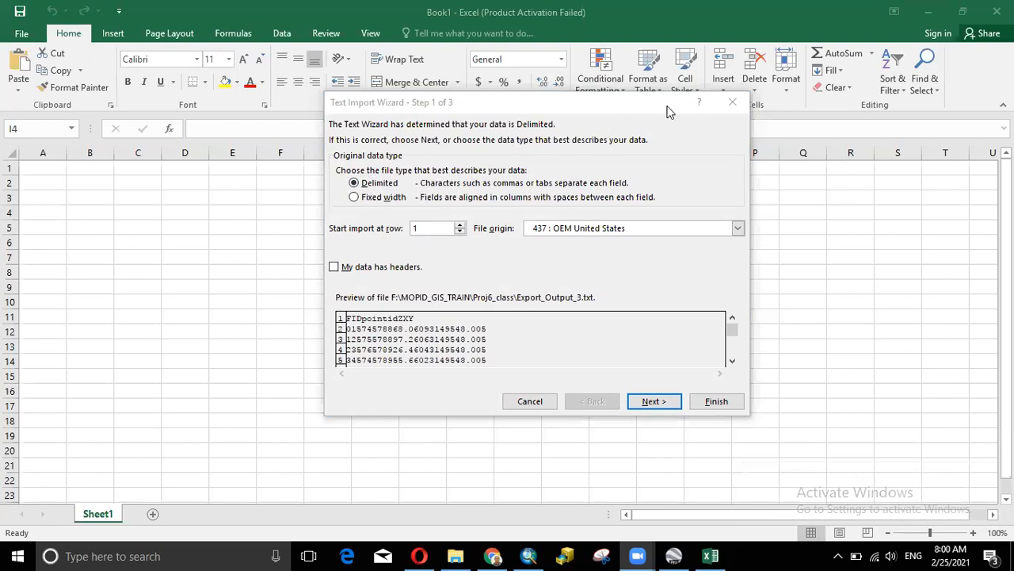
- Restart the import by reopening the Export_Output_3 text file from Proj6_class, filtered to Text Files
left_click(733, 102)
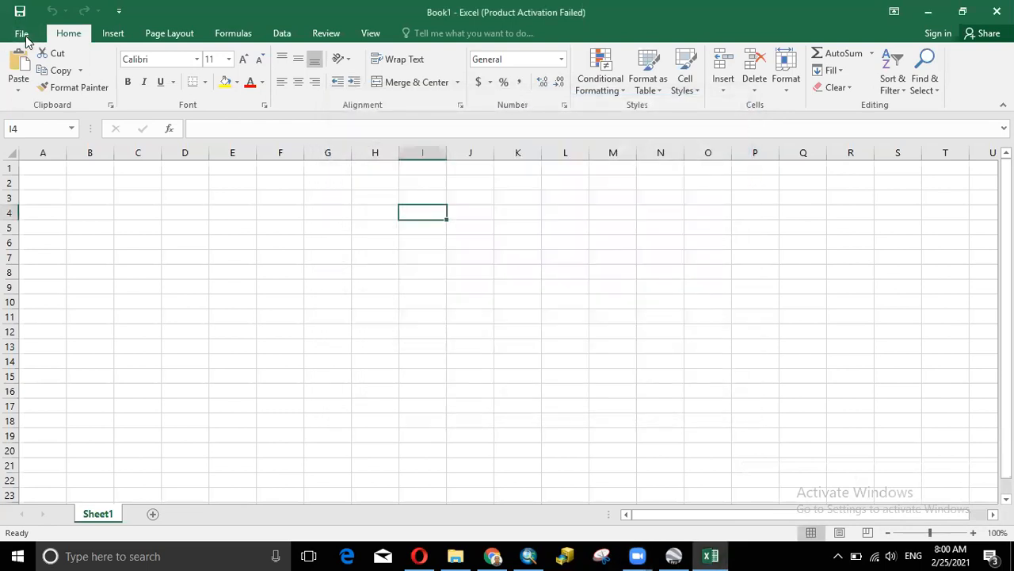
left_click(16, 36)
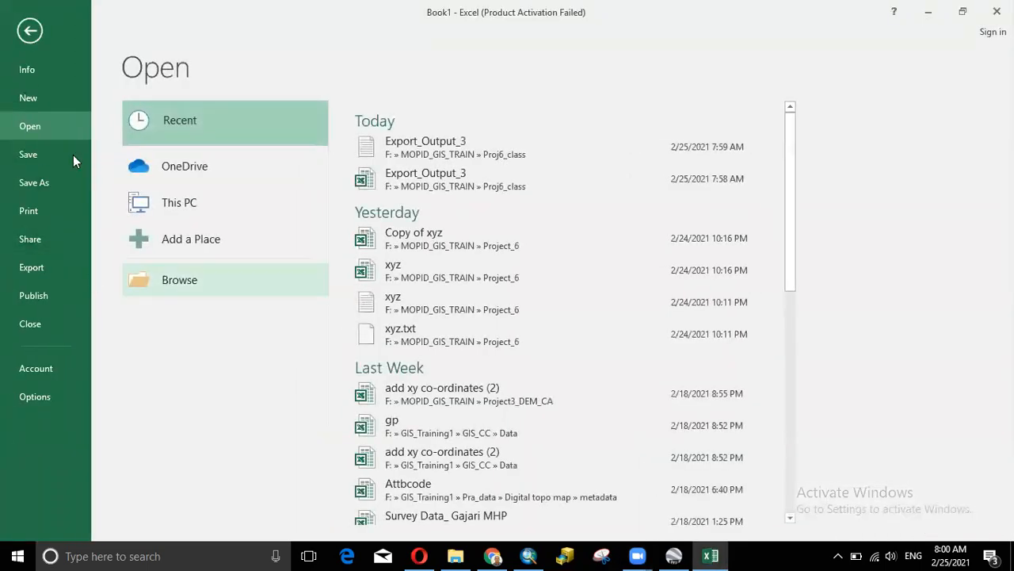
left_click(183, 277)
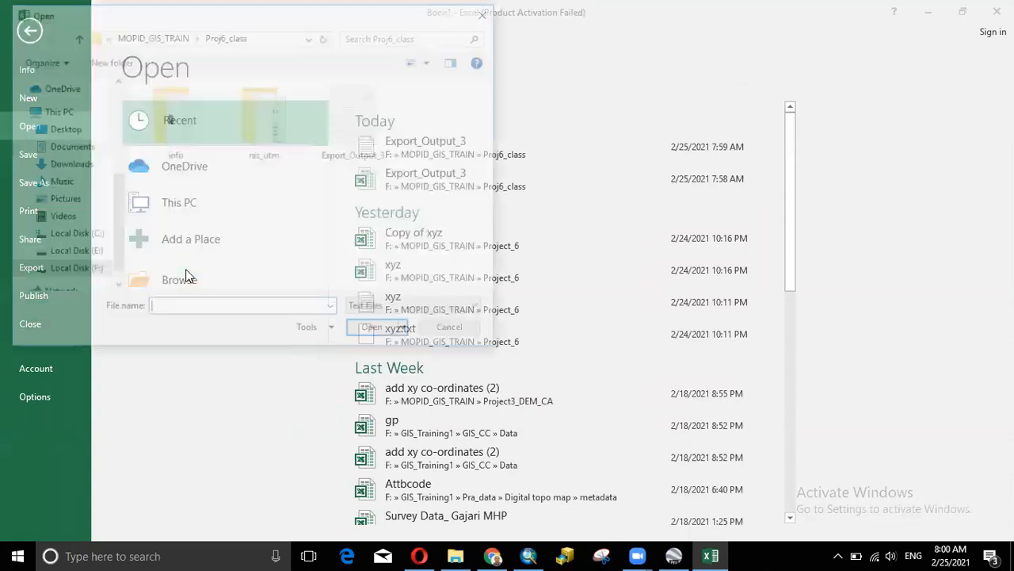
left_click(355, 147)
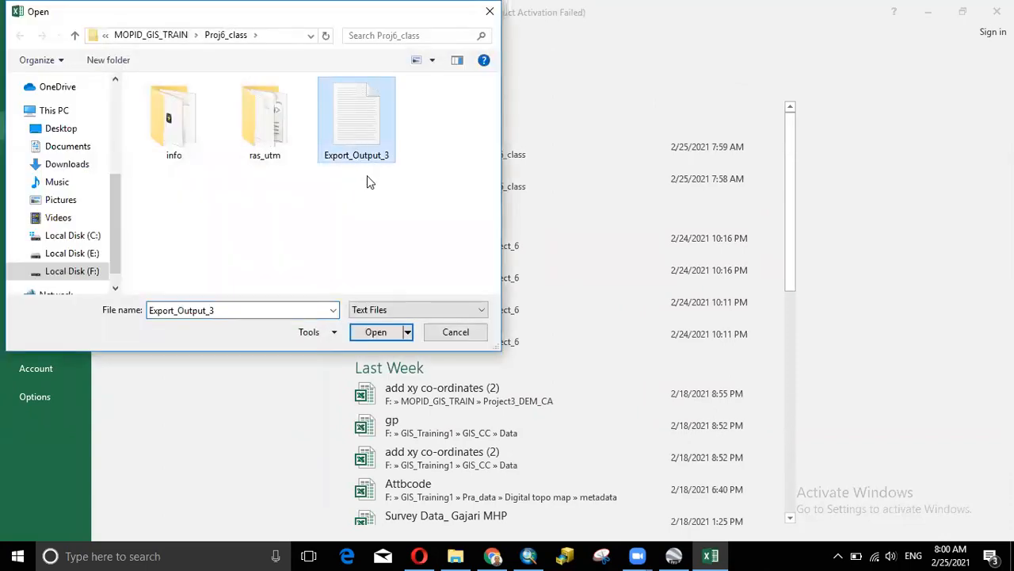
left_click(389, 309)
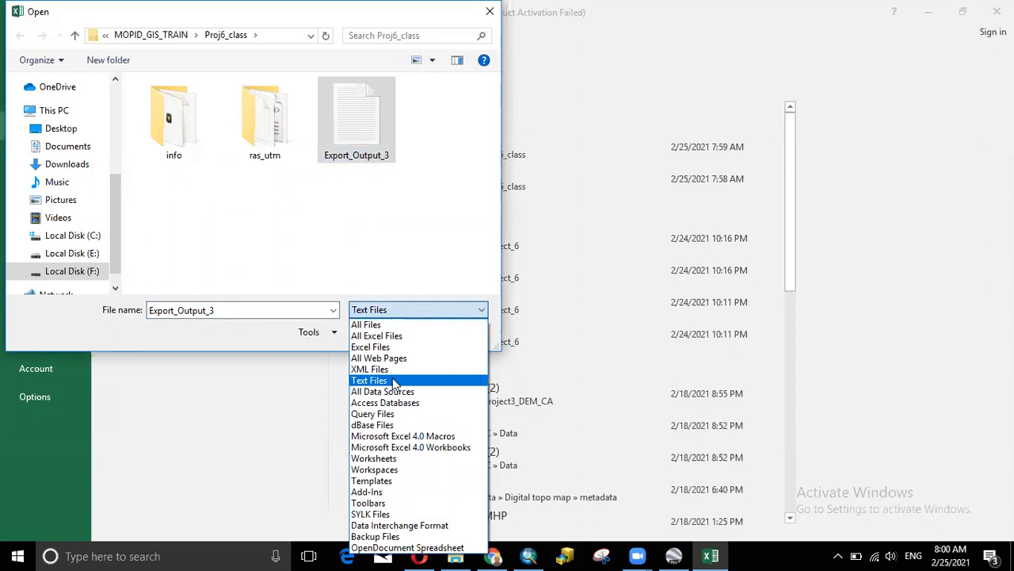
left_click(397, 311)
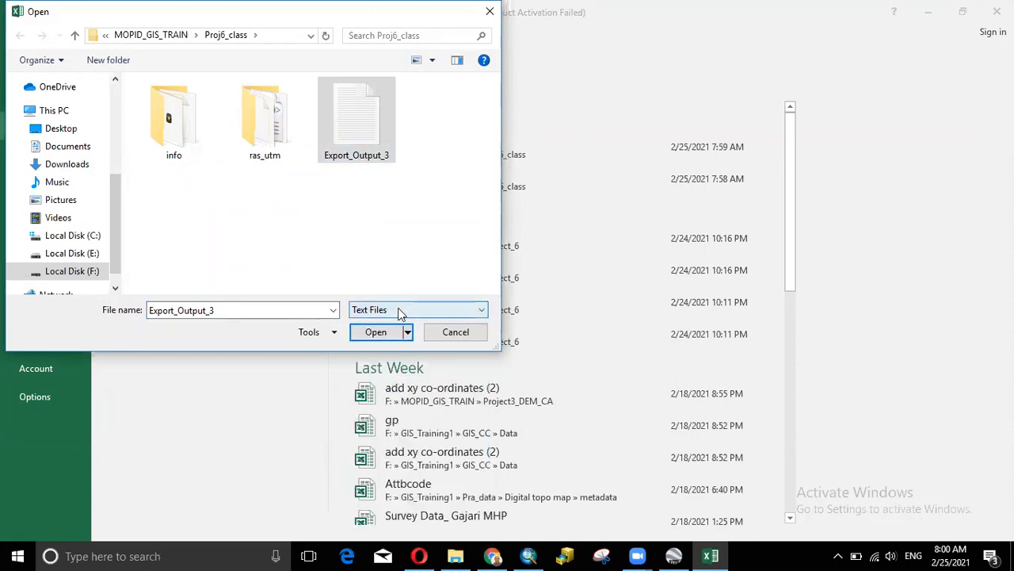
left_click(357, 164)
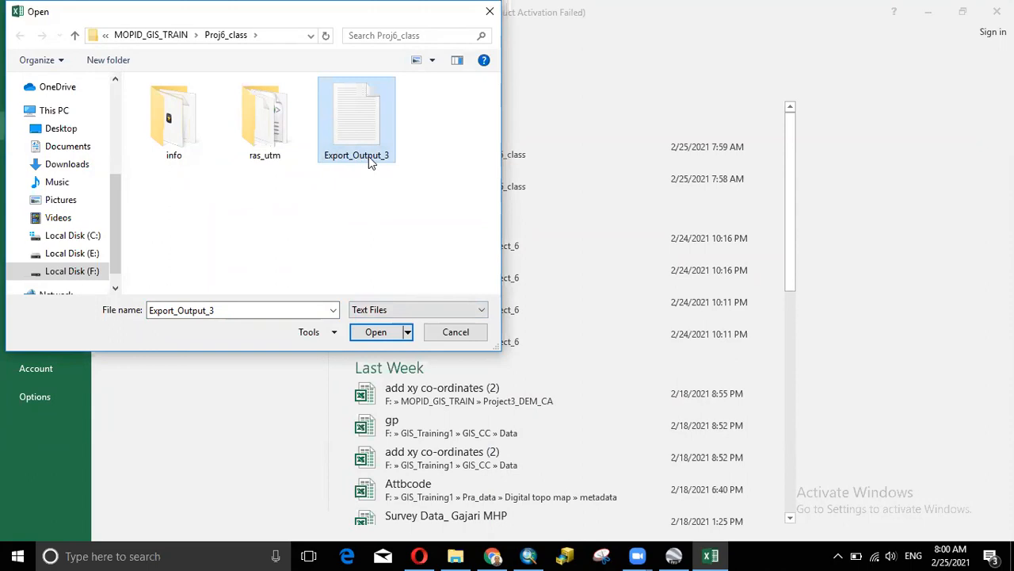
left_click(378, 336)
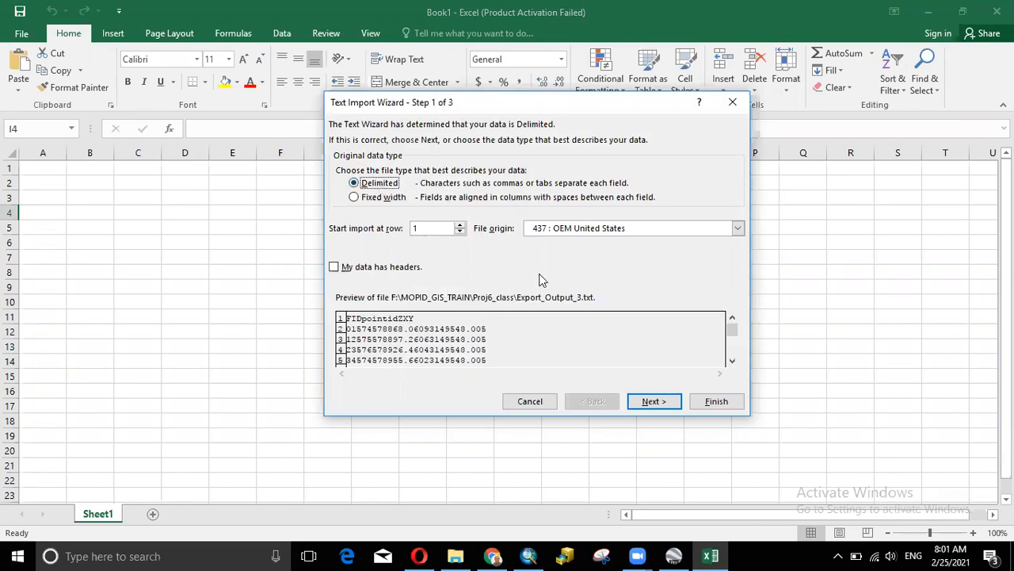
- Add semicolon, comma and space delimiters and finish loading FID, pointid, Z, X, Y columns
left_click(667, 402)
left_click(341, 181)
left_click(340, 195)
left_click(340, 210)
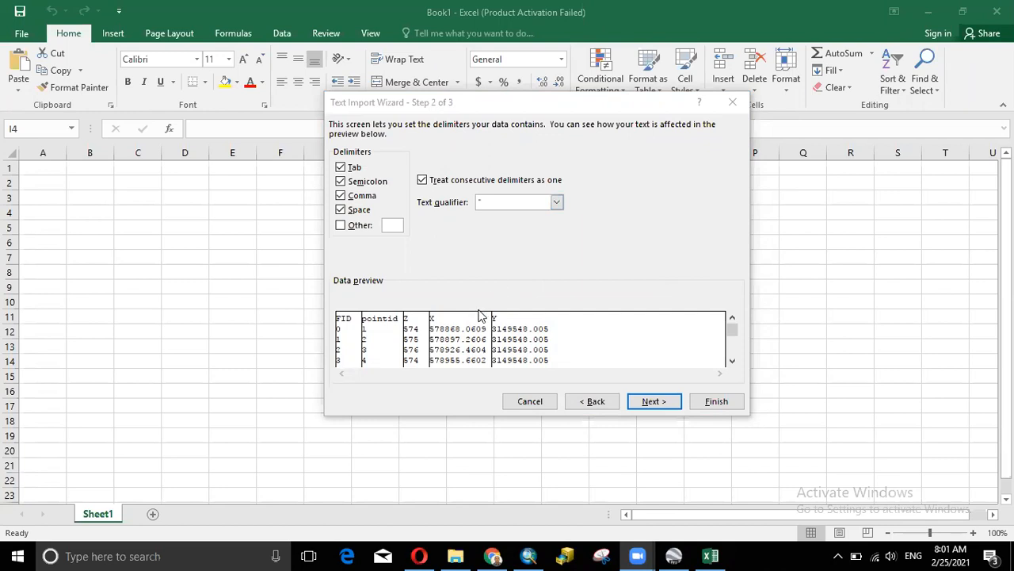
left_click(655, 406)
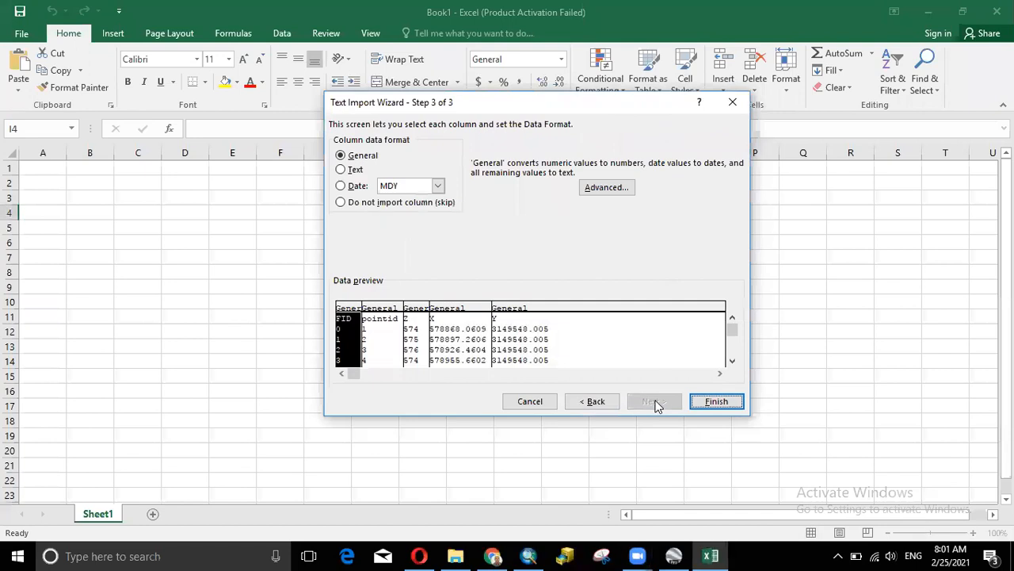
left_click(716, 402)
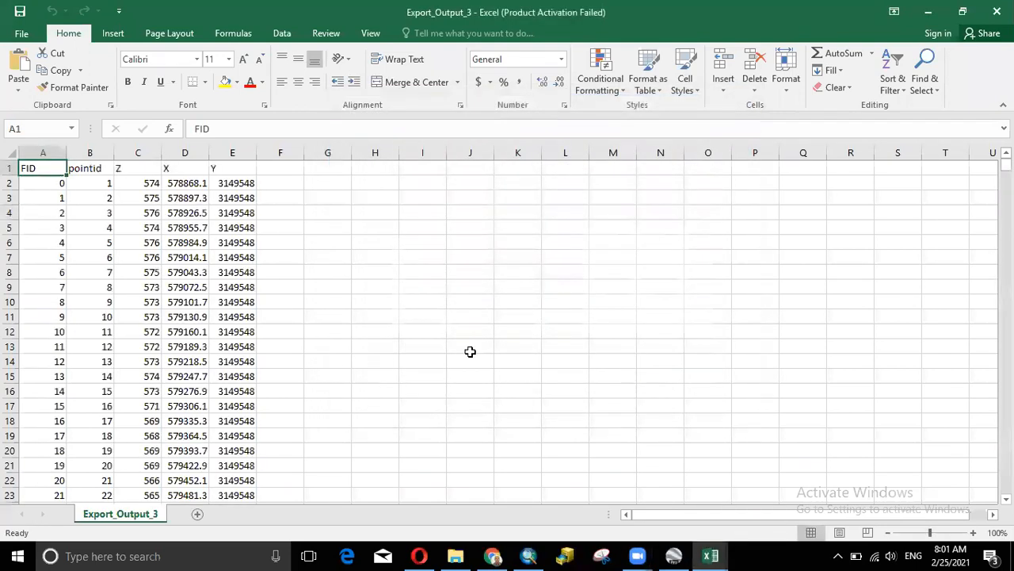
left_click(150, 173)
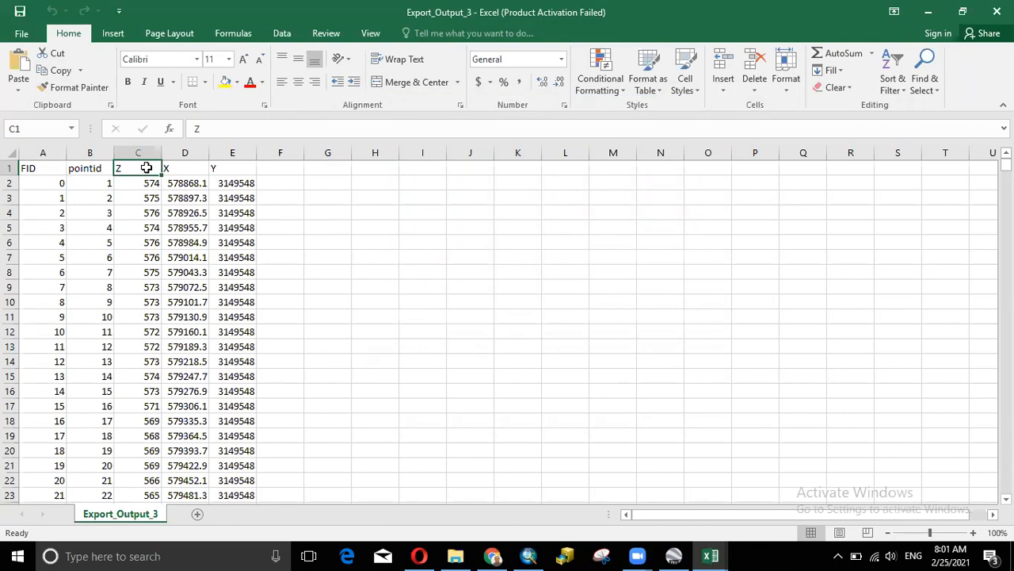
- Look at the Save As locations, then close the Export_Output_3 workbook and the empty Book1
left_click(21, 33)
left_click(36, 183)
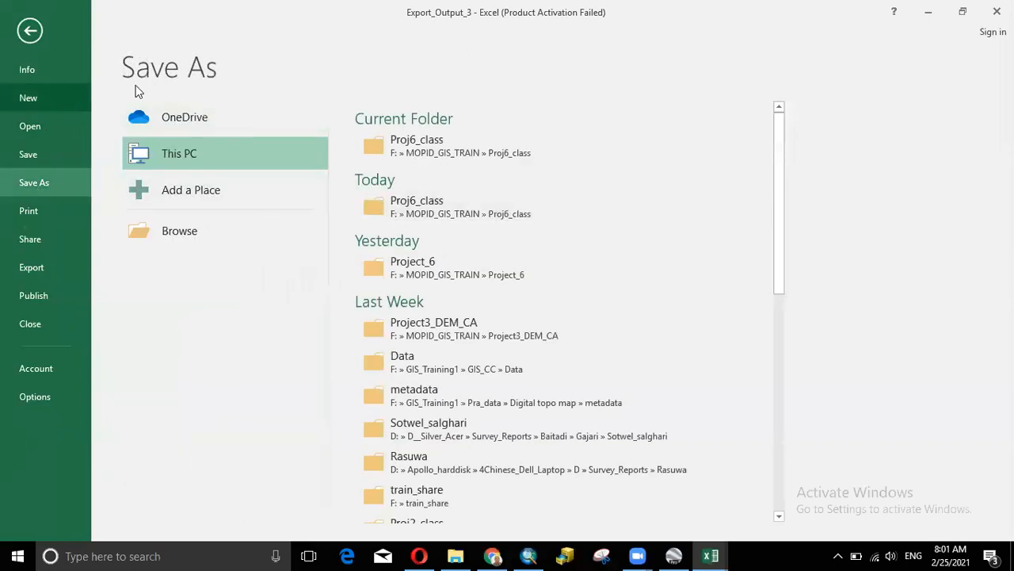
left_click(997, 11)
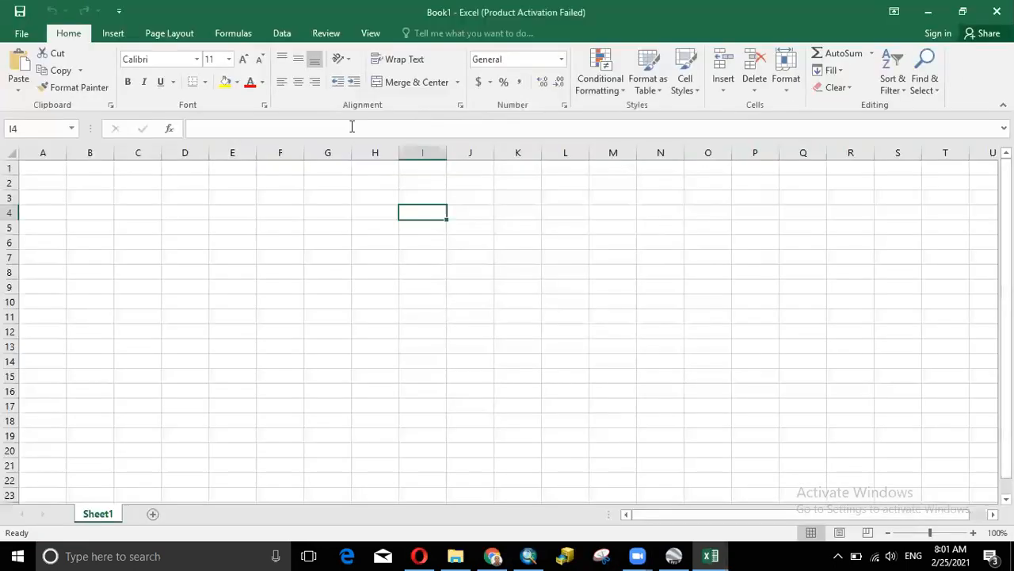
left_click(997, 11)
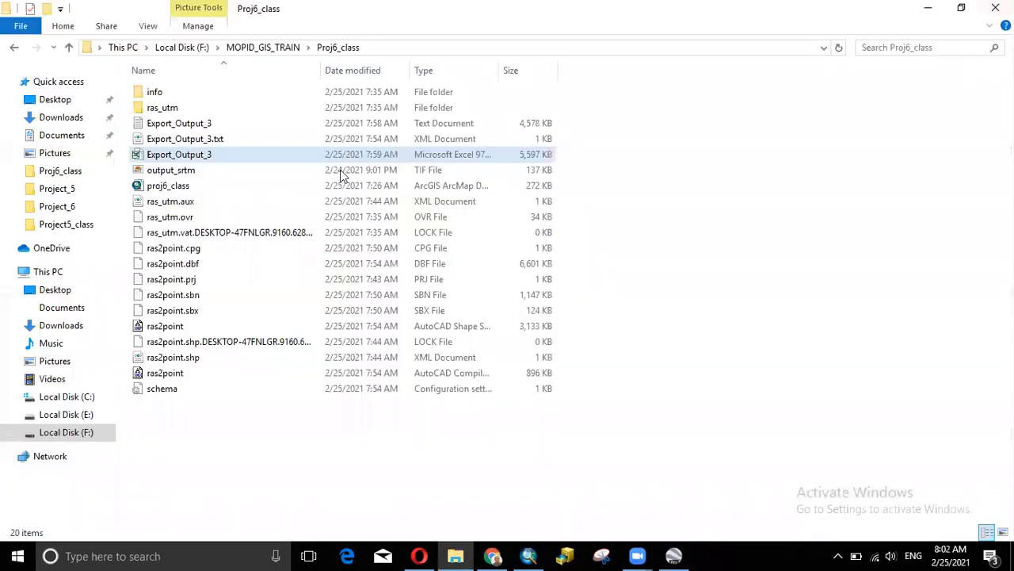
left_click(210, 158)
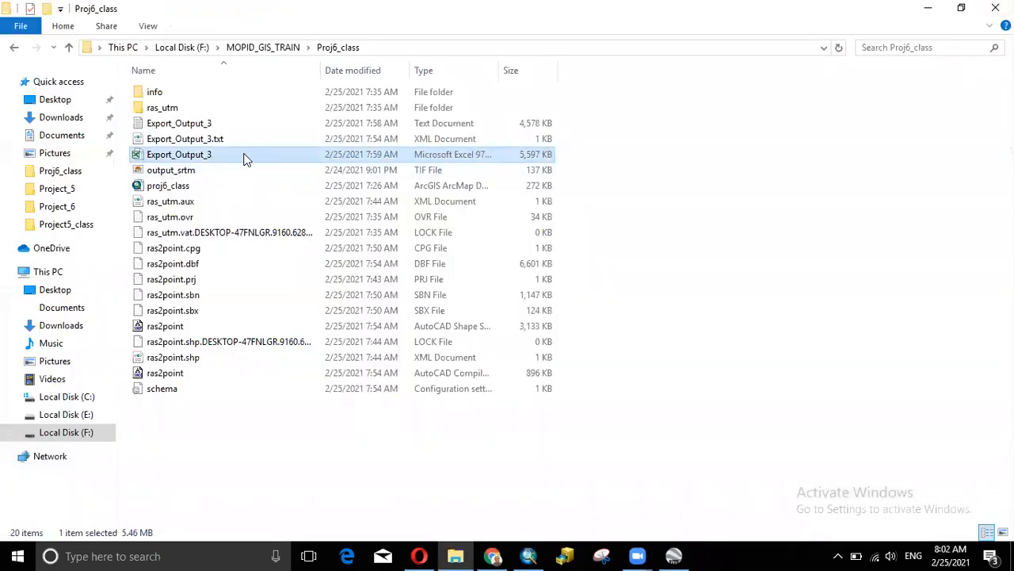
double_click(245, 159)
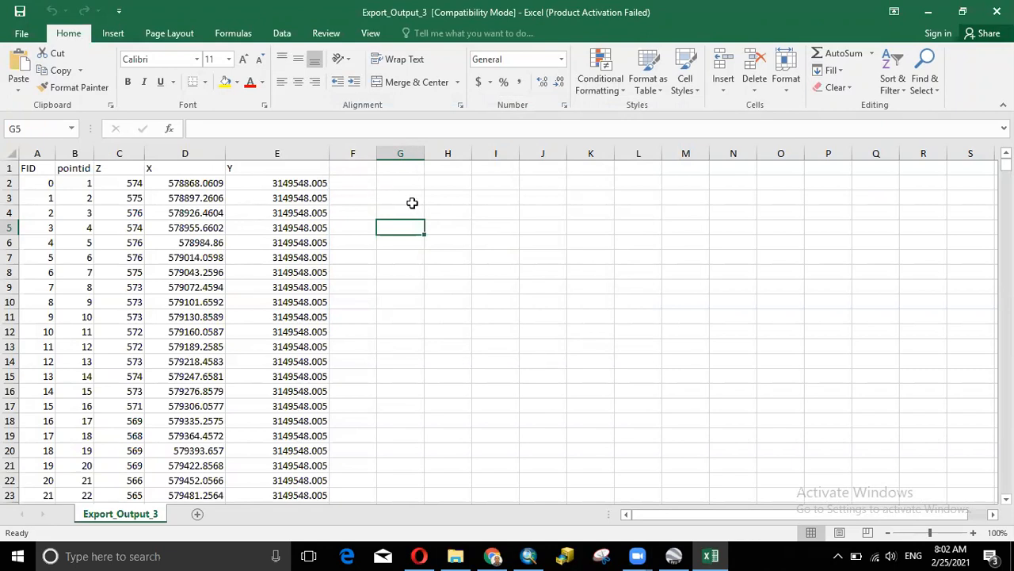
left_click(490, 226)
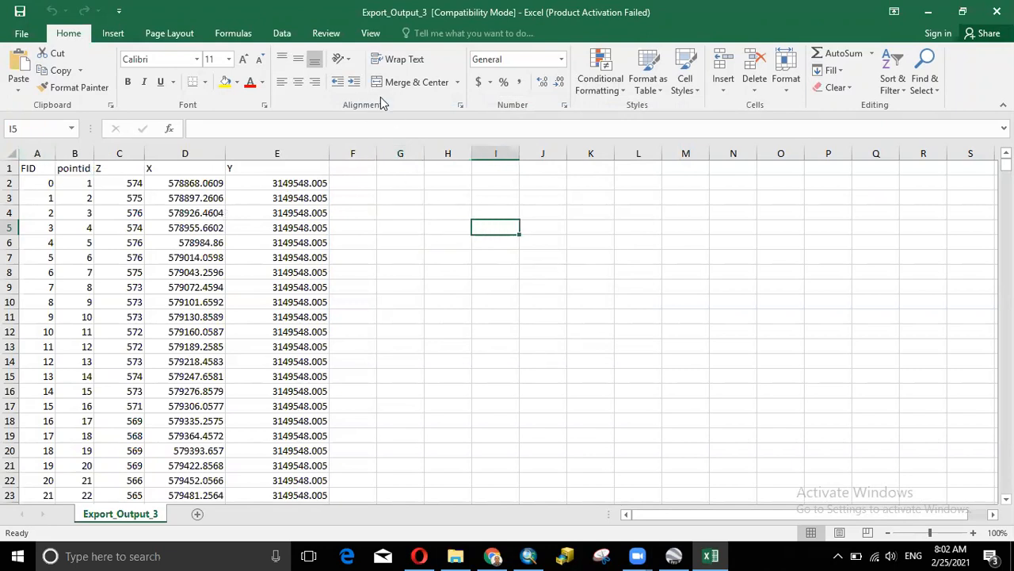
left_click(83, 168)
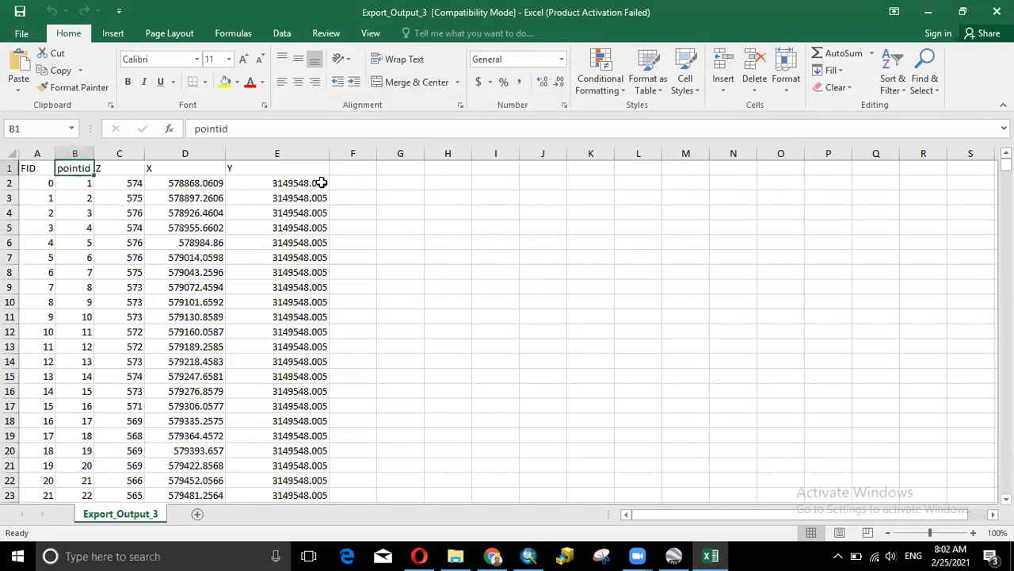
left_click(344, 184)
left_click(356, 211)
left_click(354, 199)
left_click(353, 183)
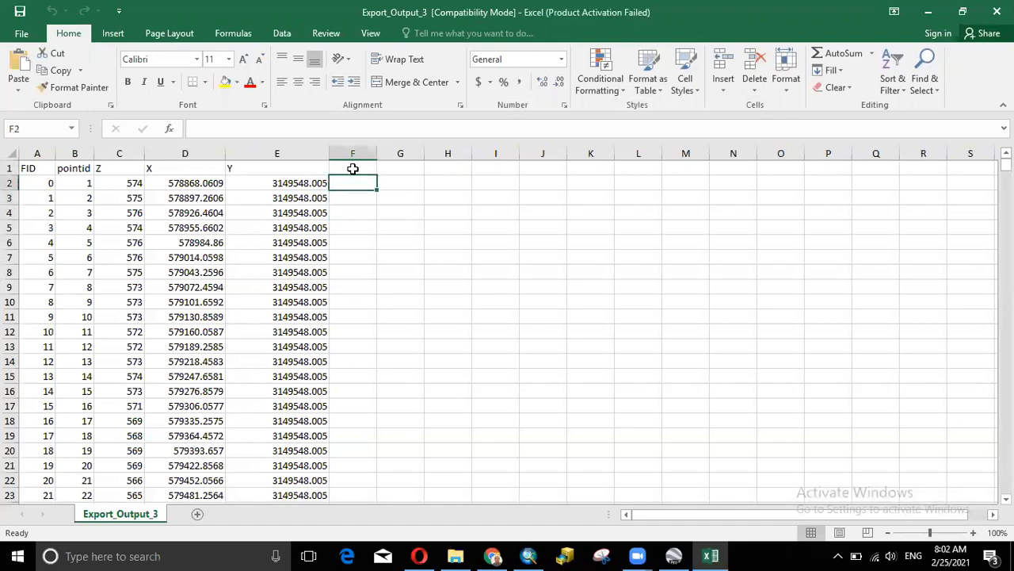
key("Up")
key("Left")
key("Left")
key("Left")
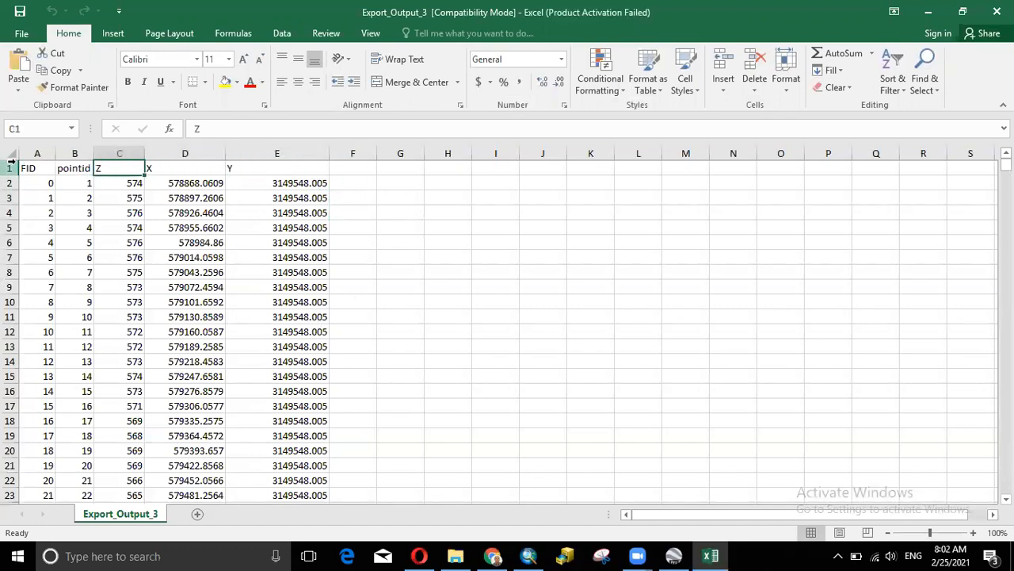
scroll(352, 293, "down", 4)
scroll(353, 292, "up", 4)
left_click_drag(32, 168, 269, 169)
left_click(381, 197)
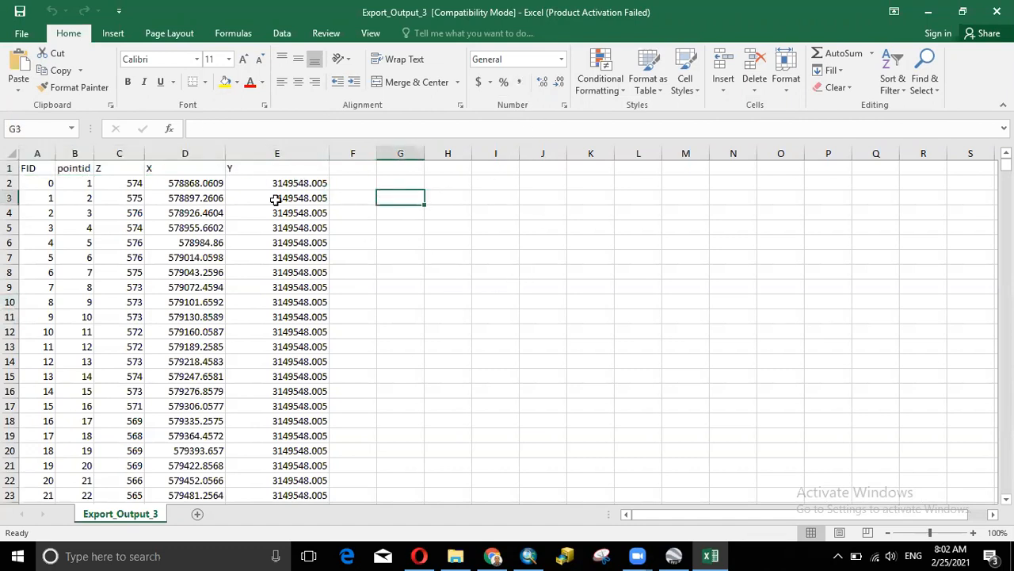
left_click(254, 166)
left_click(181, 167)
left_click(103, 168)
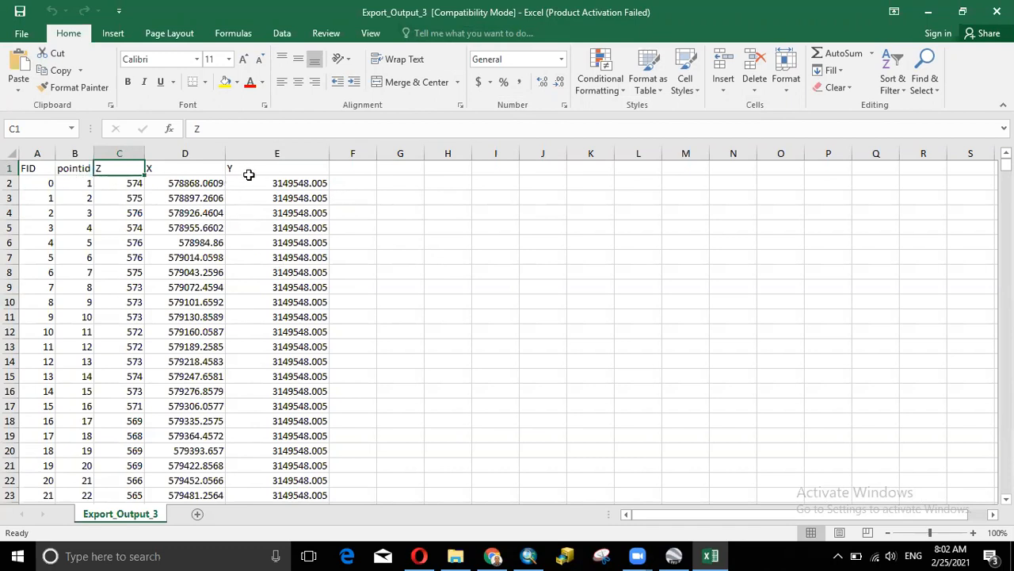
left_click(570, 213)
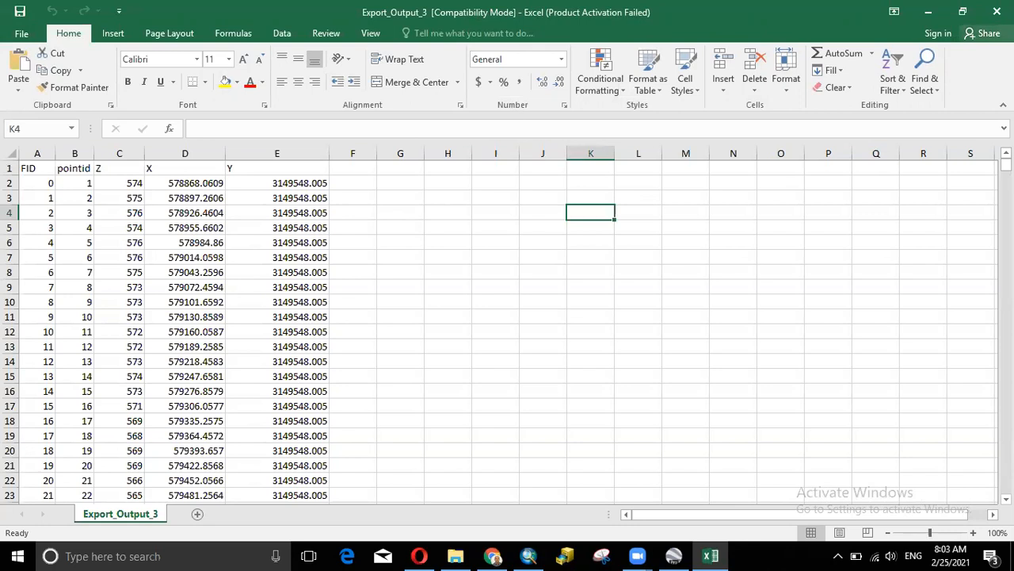
left_click(997, 11)
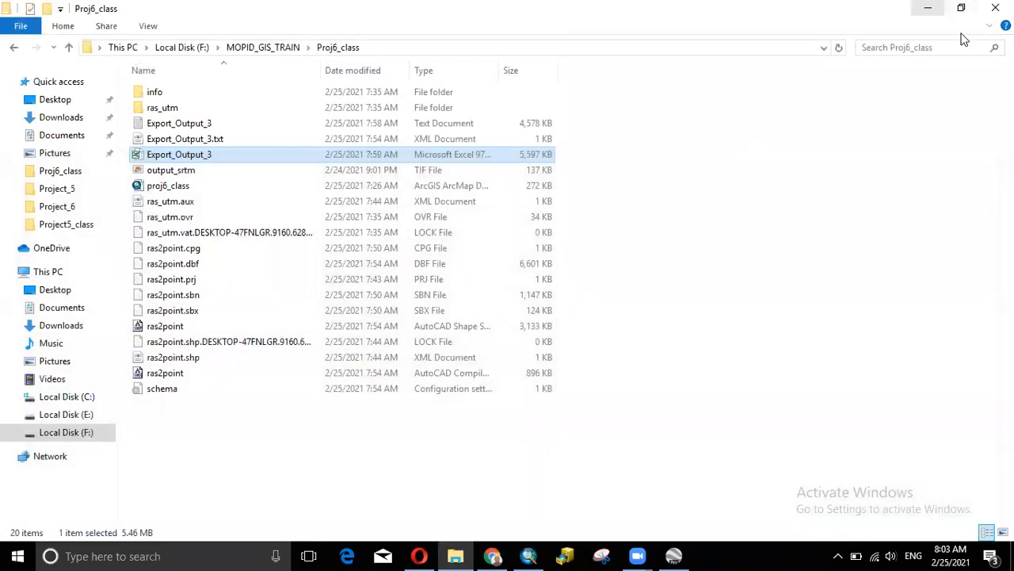
- Bring ArcMap forward and save the project under the new name proj6_class1
left_click(929, 7)
left_click(529, 554)
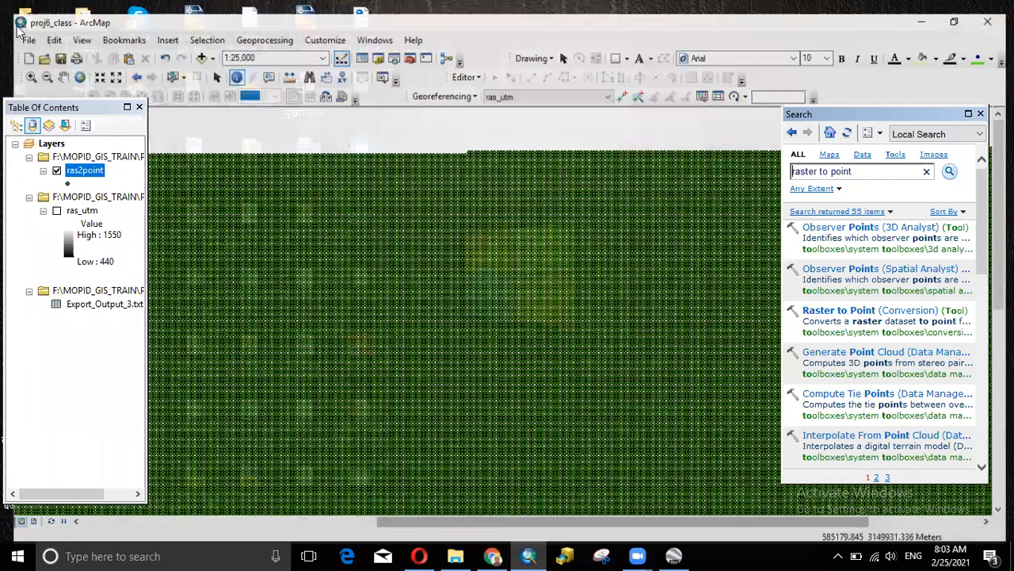
left_click(42, 93)
left_click(490, 389)
type("1")
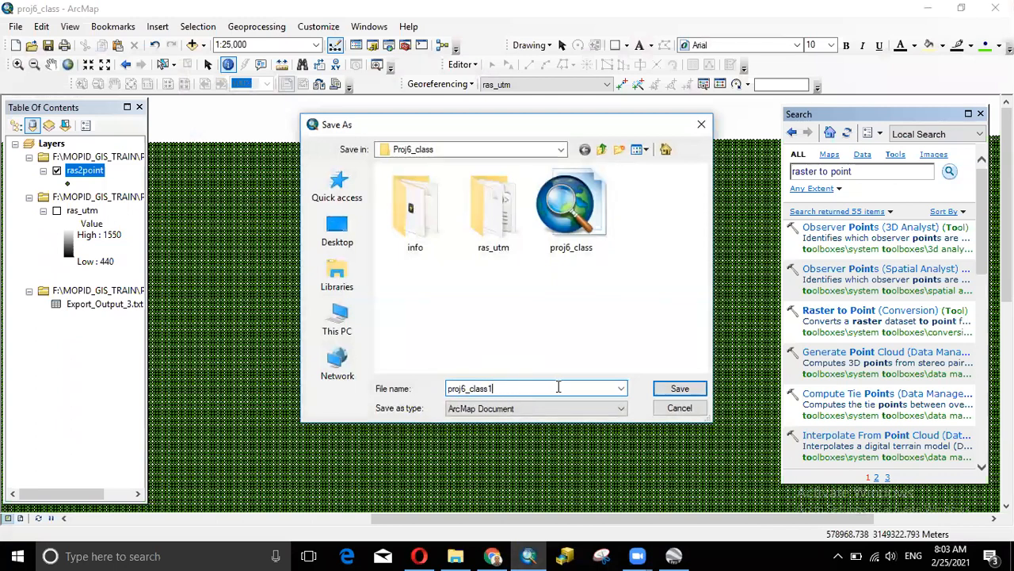
left_click(675, 389)
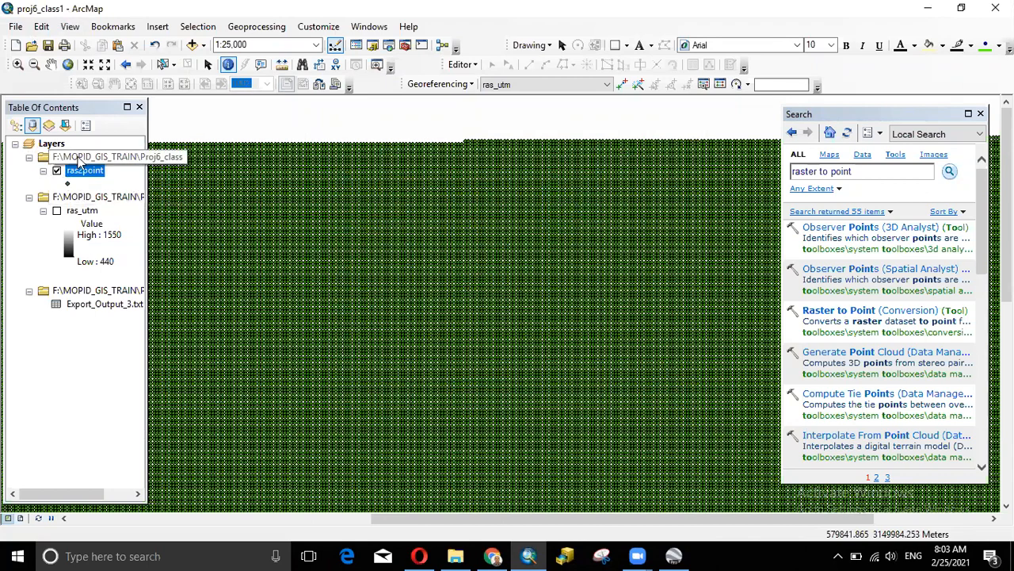
- Remove the ras2point, ras_utm and Export_Output_3.txt group layers, then minimize ArcMap
left_click(84, 158)
right_click(84, 158)
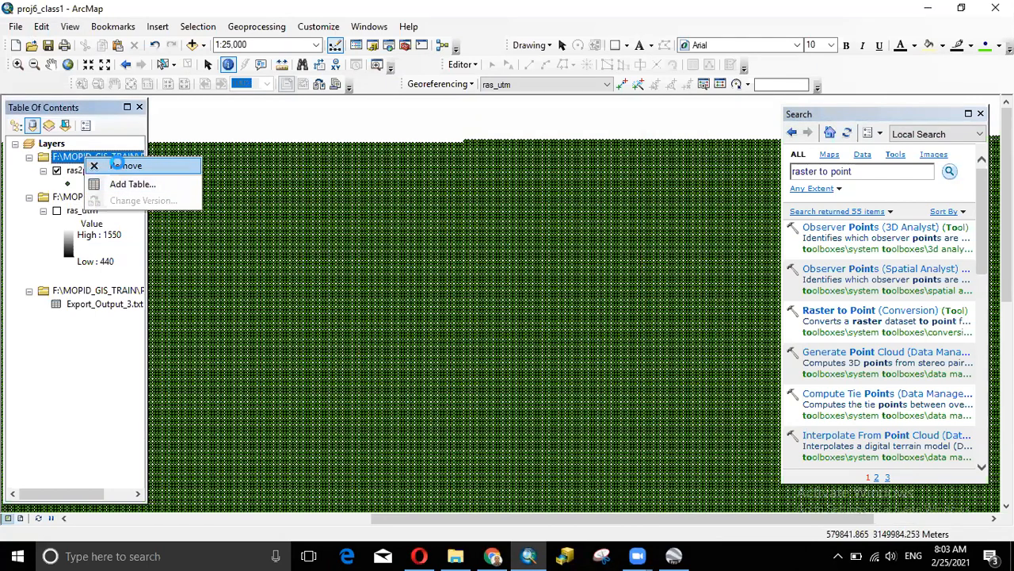
left_click(107, 166)
right_click(83, 159)
left_click(89, 165)
left_click(84, 158)
right_click(84, 156)
left_click(111, 165)
left_click(127, 194)
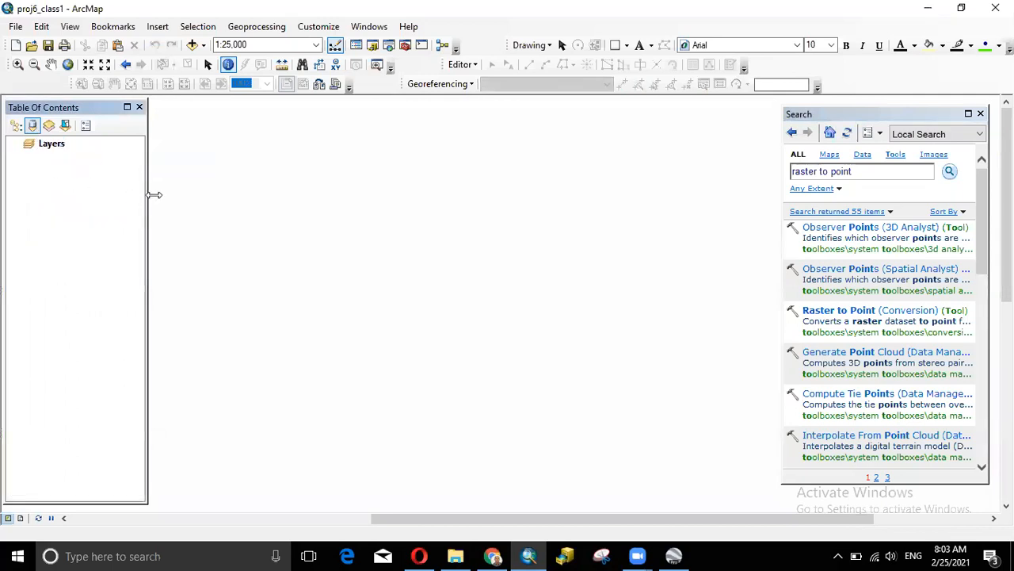
left_click_drag(68, 502, 69, 504)
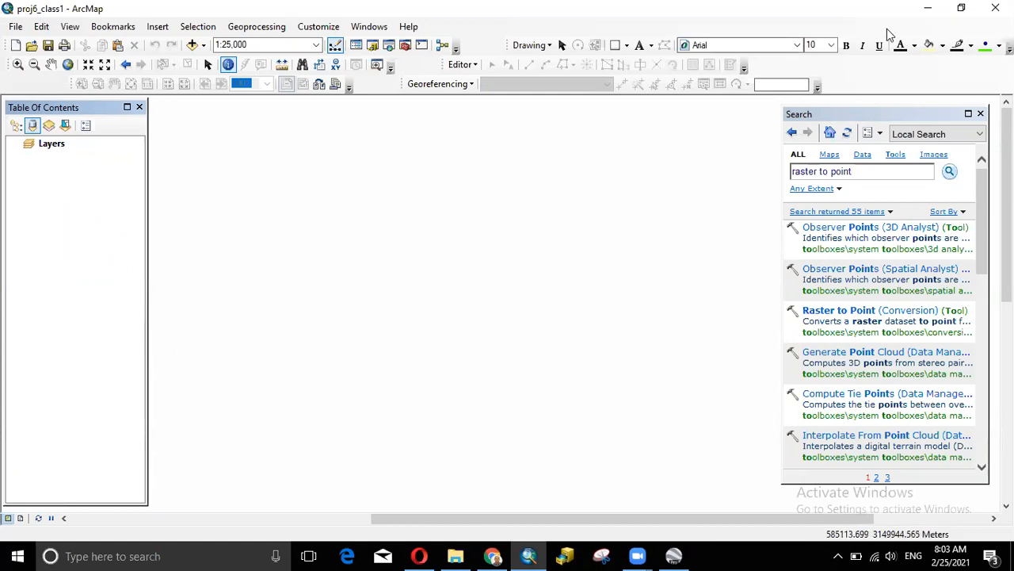
left_click(928, 8)
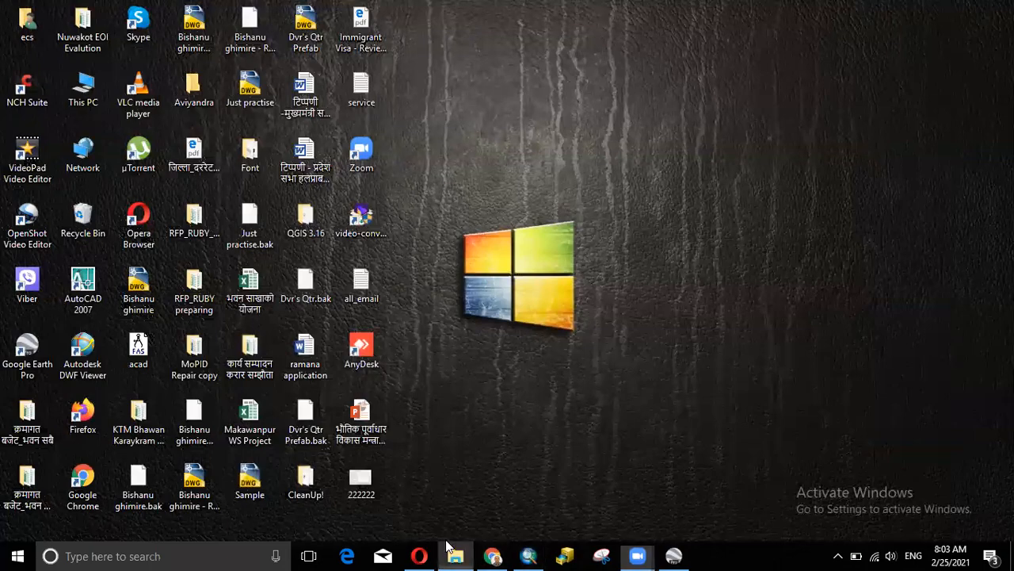
- Paste a copy of the Export_Output_3 spreadsheet in Proj6_class, rename it xyz, and open it
left_click(455, 556)
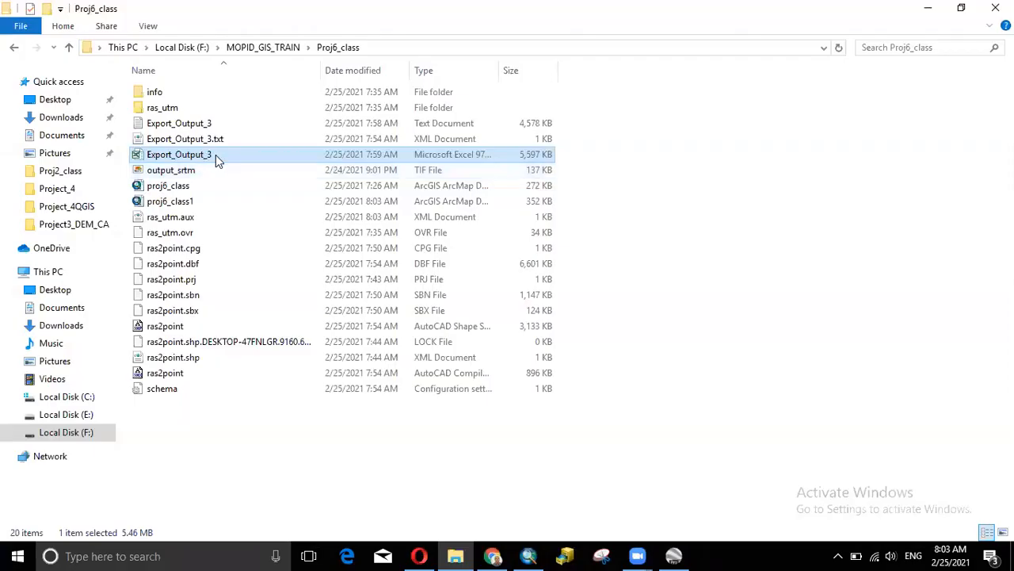
left_click(215, 154)
left_click(254, 156)
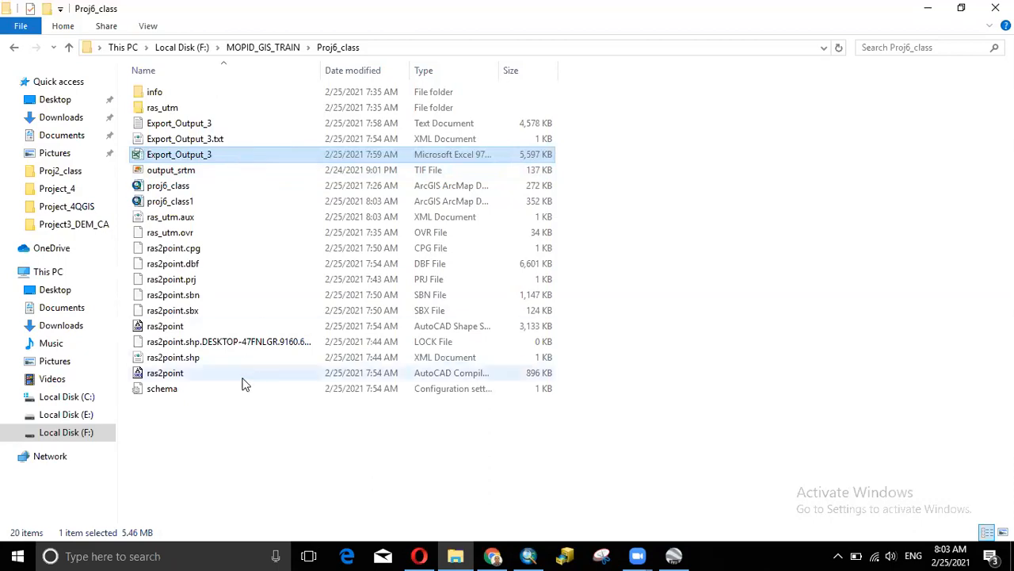
left_click(235, 430)
key("ctrl+v")
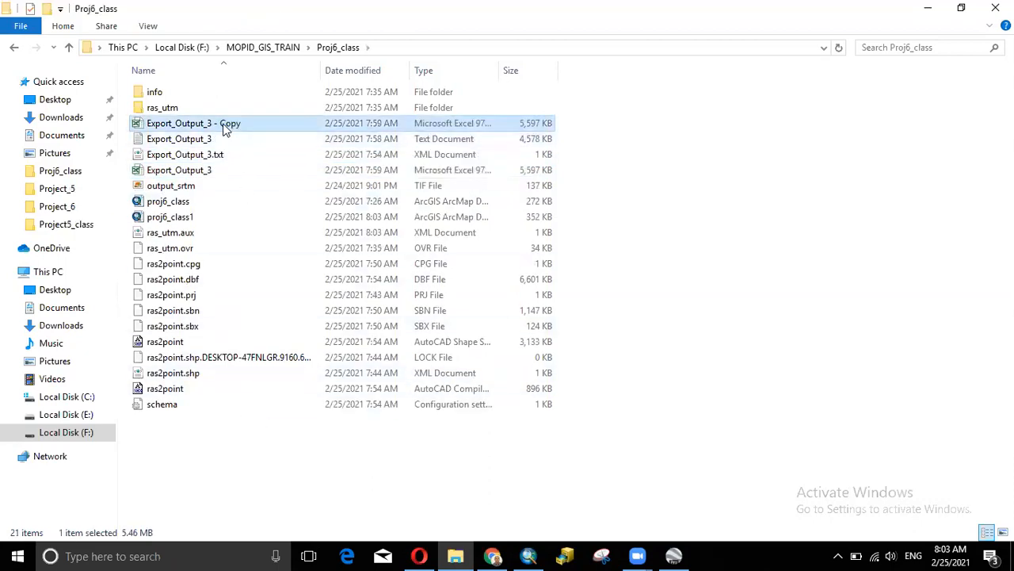
left_click(224, 125)
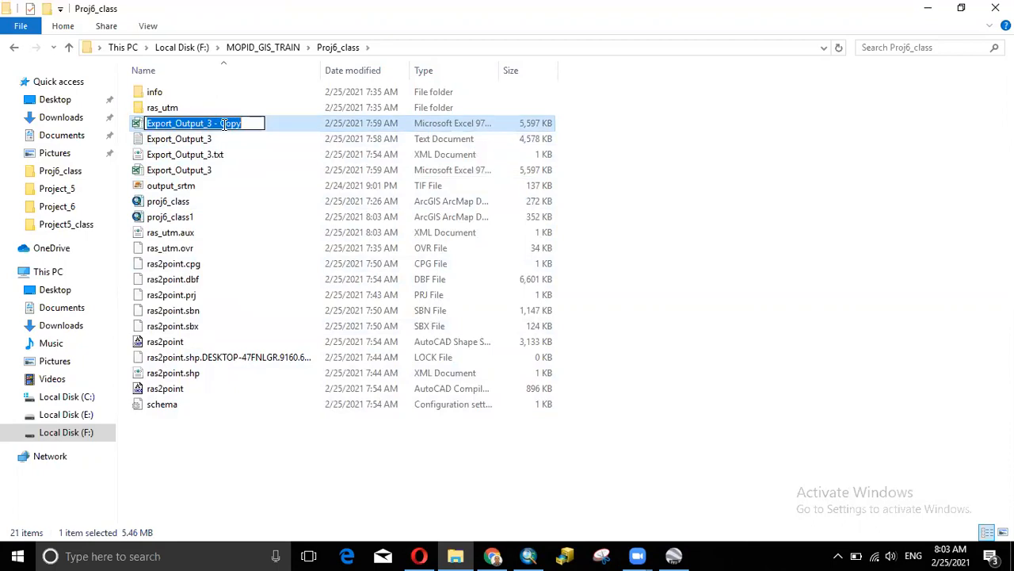
type("new")
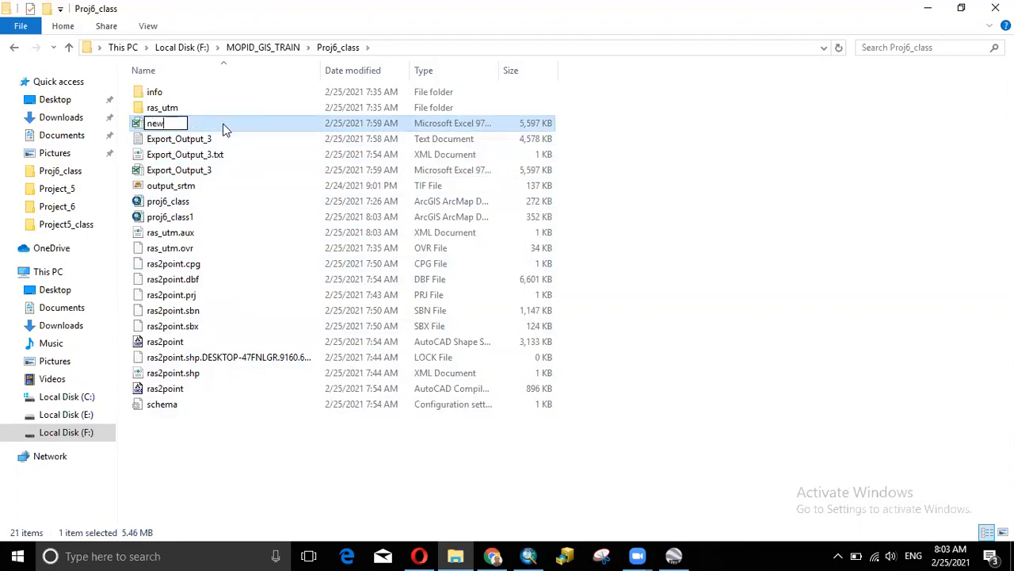
key("BackSpace")
key("BackSpace")
key("BackSpace")
type("xy")
left_click(642, 163)
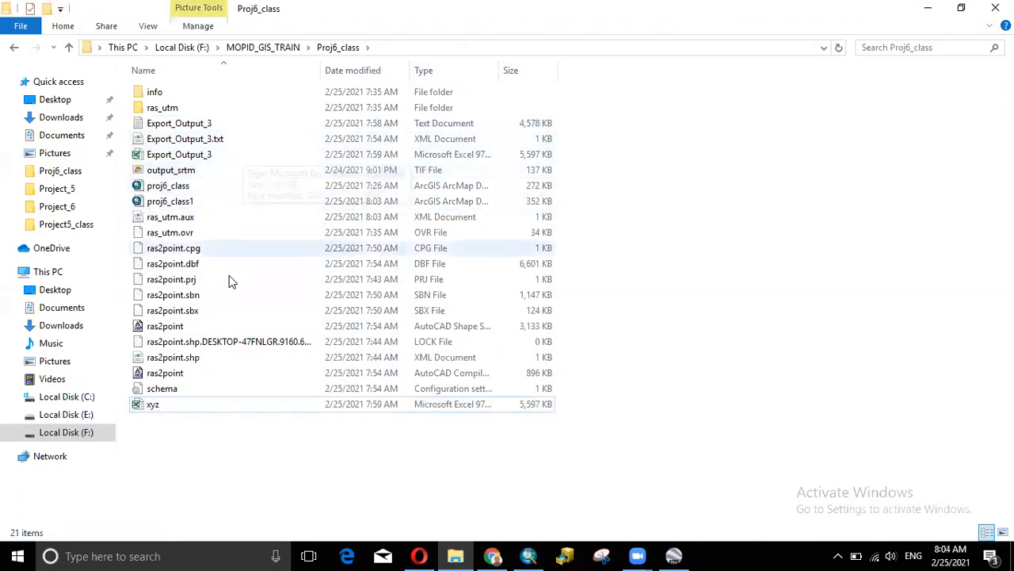
double_click(216, 404)
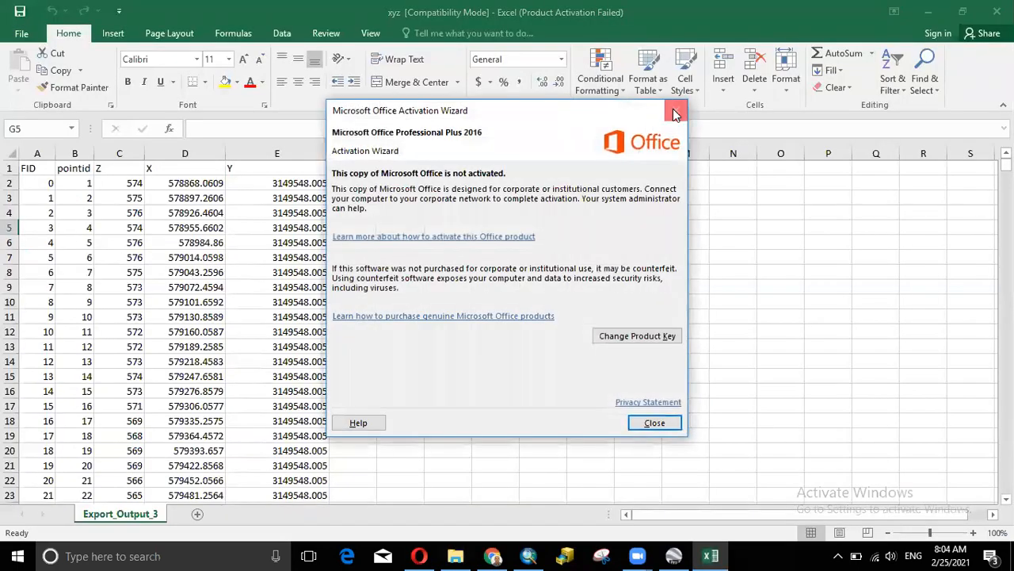
- Review the xyz rows and the Z and Y column headings, then return to ArcMap
left_click(684, 103)
left_click_drag(1006, 164, 1006, 172)
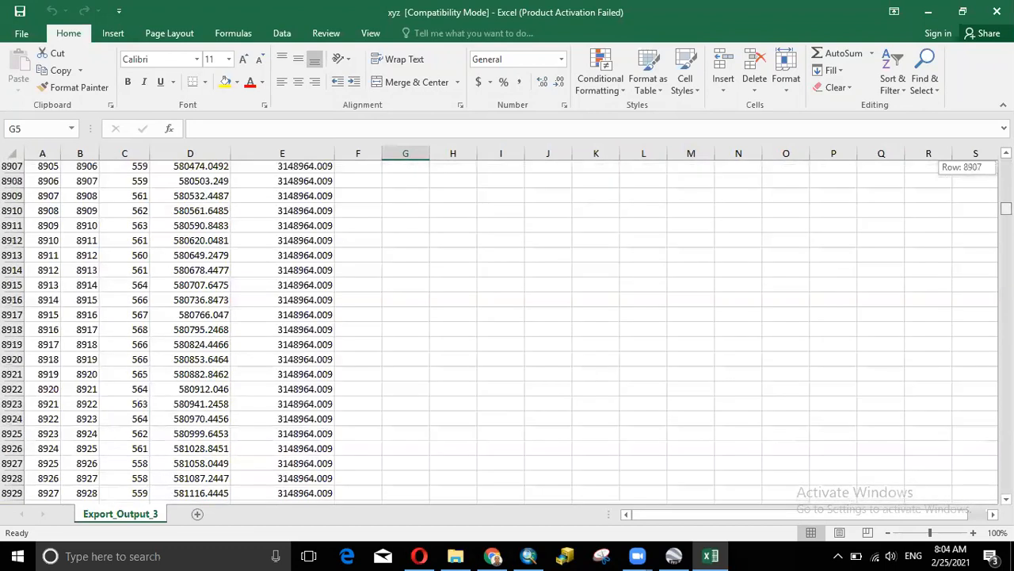
left_click_drag(1006, 208, 1006, 212)
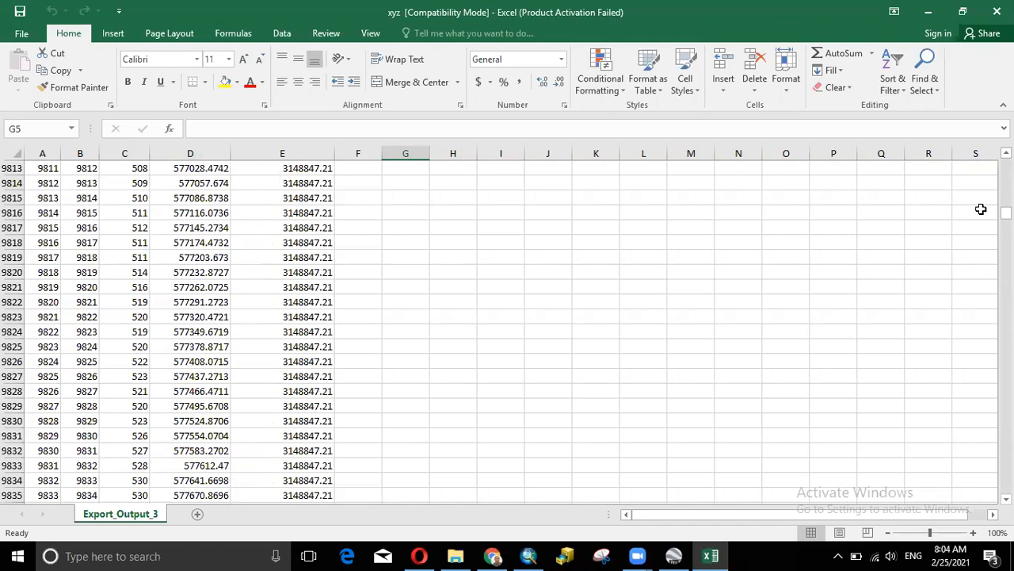
left_click_drag(1006, 212, 1005, 163)
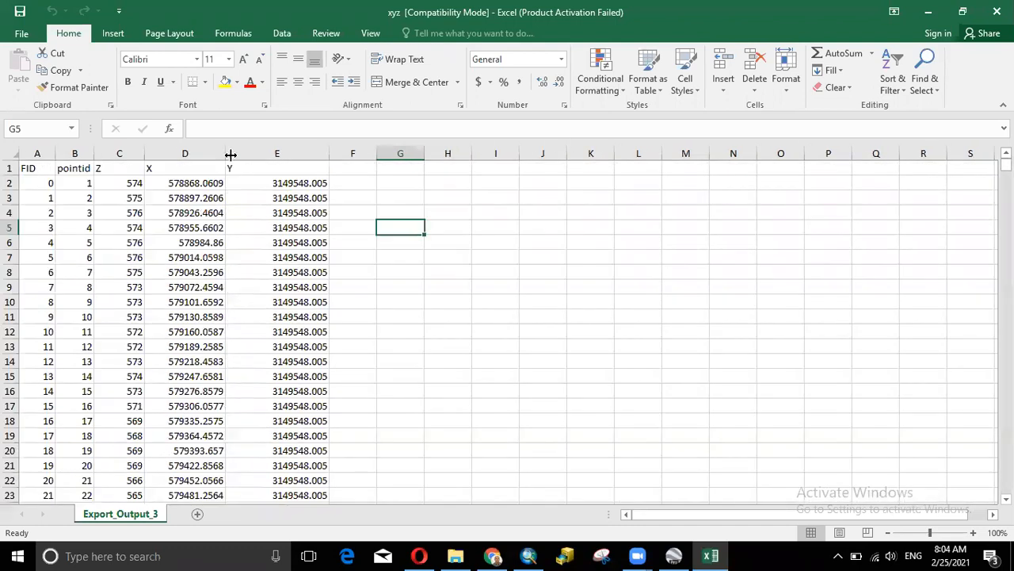
left_click(113, 168)
left_click(233, 169)
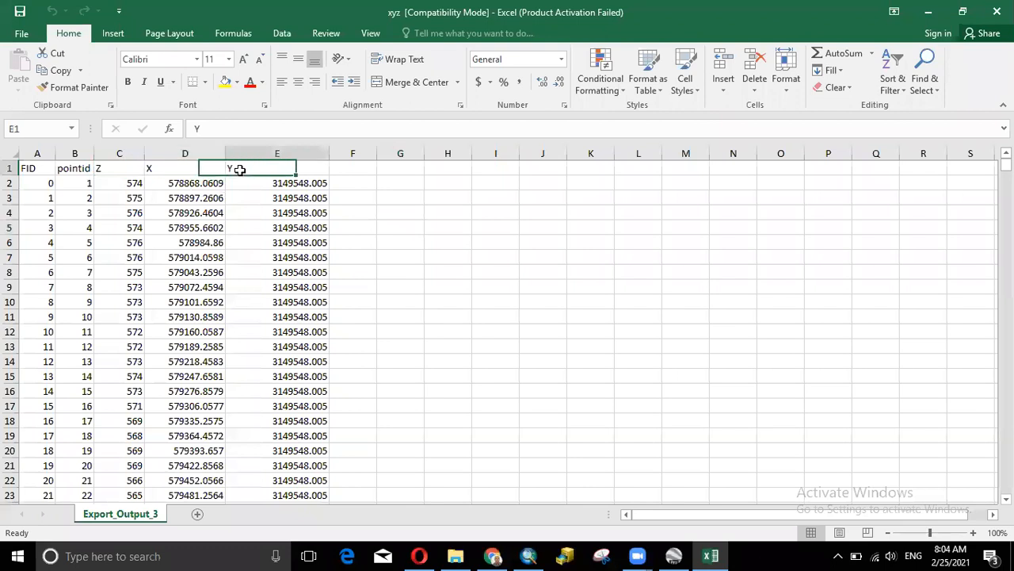
left_click(122, 168)
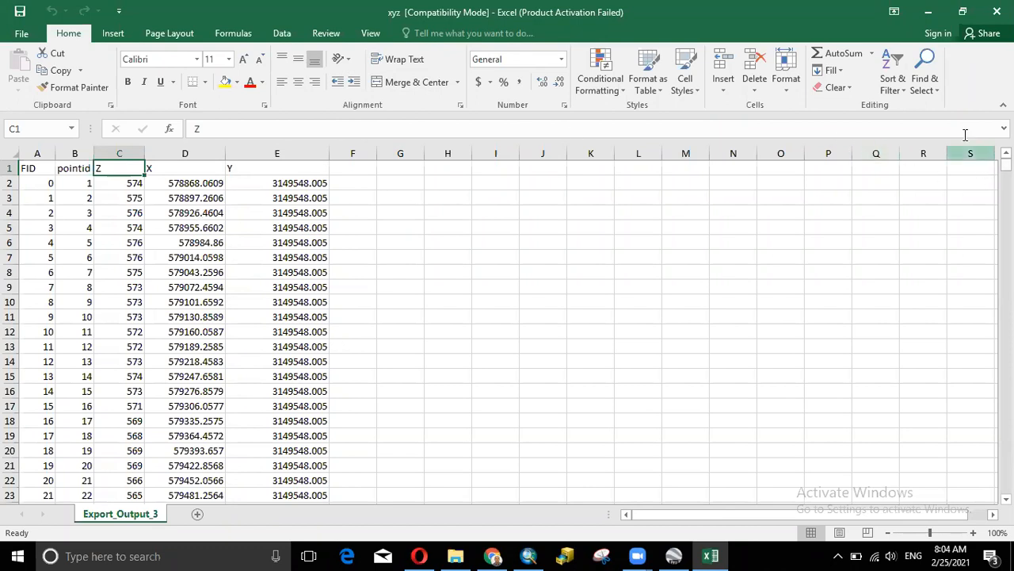
left_click(529, 555)
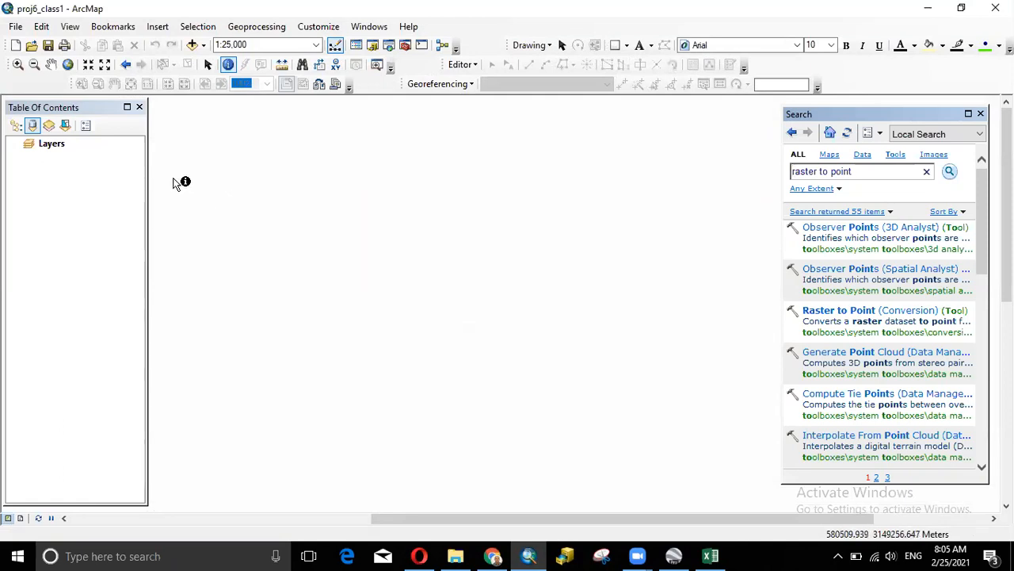
- Save the proj6_class1 map document and minimize ArcMap
left_click(46, 44)
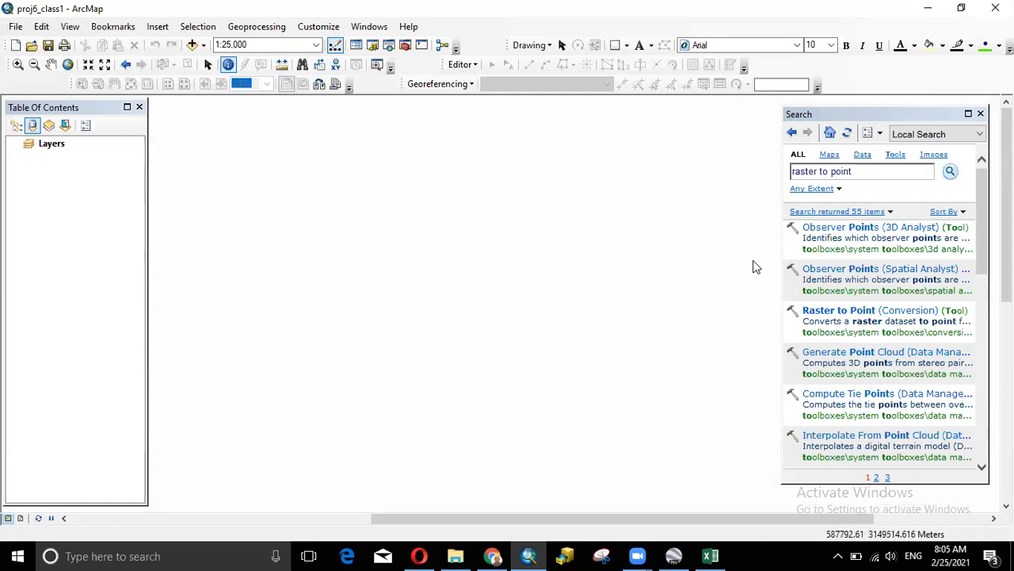
left_click(928, 8)
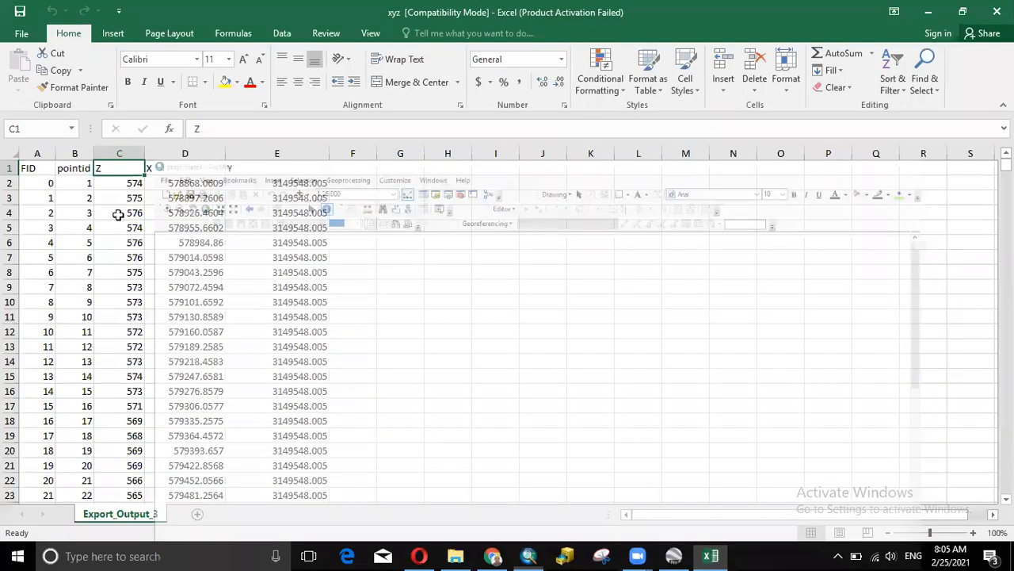
- Close Excel and reopen the xyz workbook from the Proj6_class folder
left_click(997, 12)
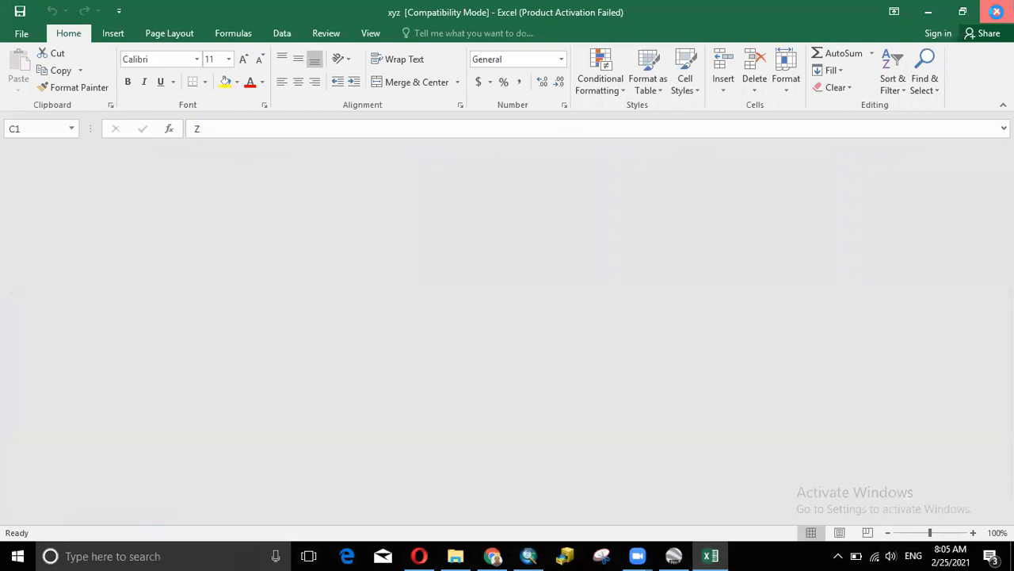
left_click(193, 156)
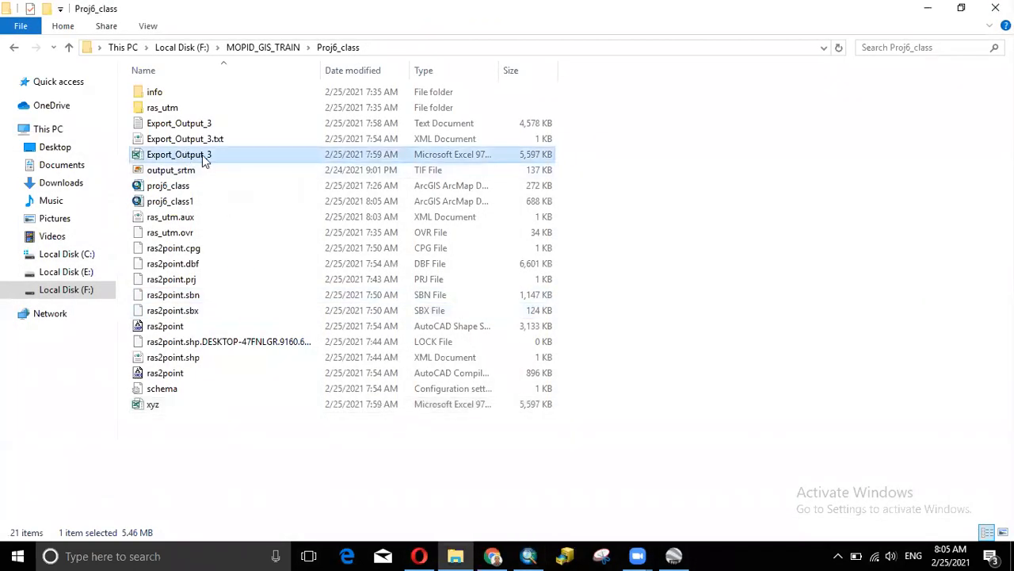
left_click(198, 410)
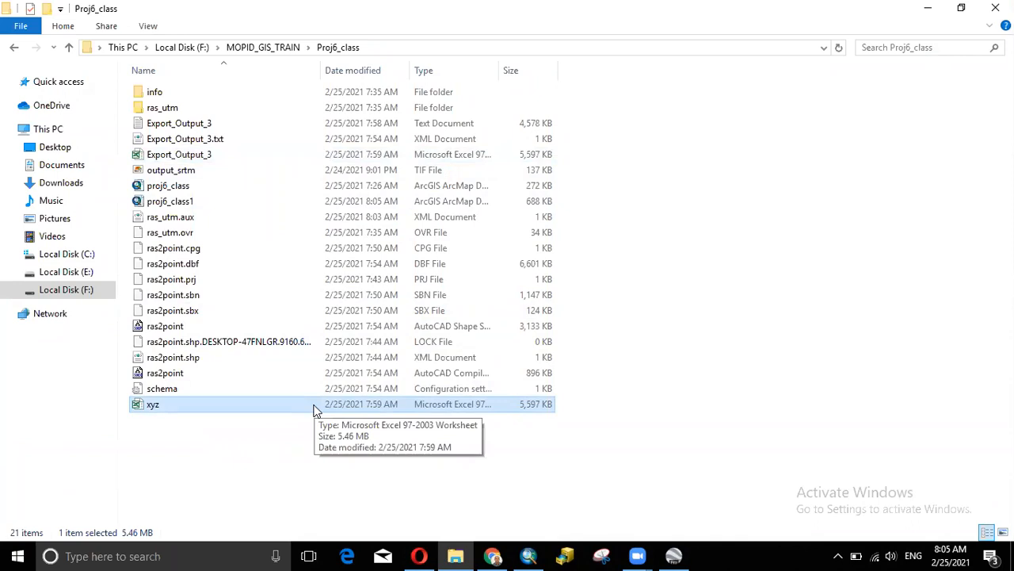
double_click(264, 405)
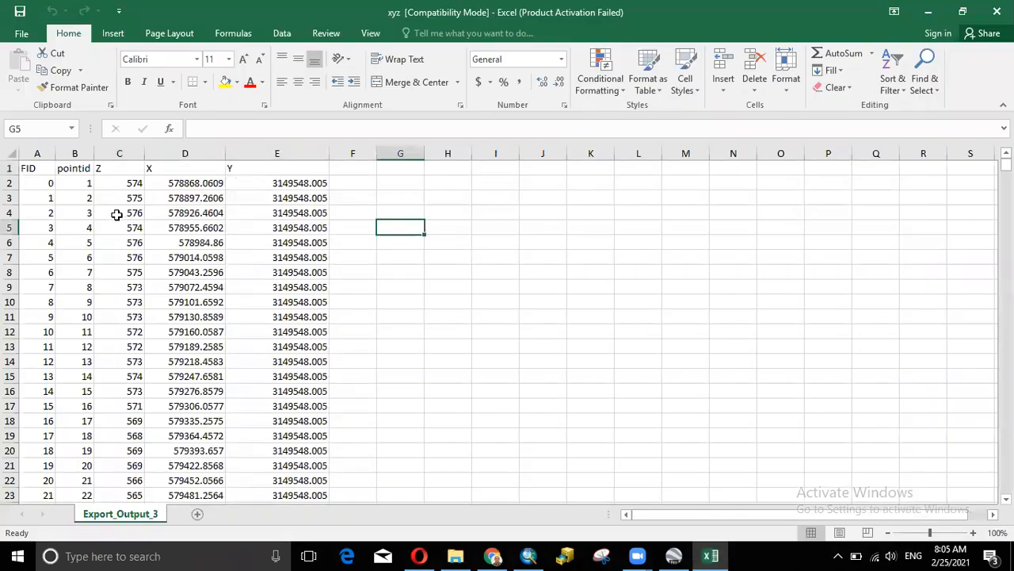
- Dismiss the activation notice and select the xyz rows from 9514 down to 65536
left_click(675, 111)
left_click_drag(1006, 164, 1006, 211)
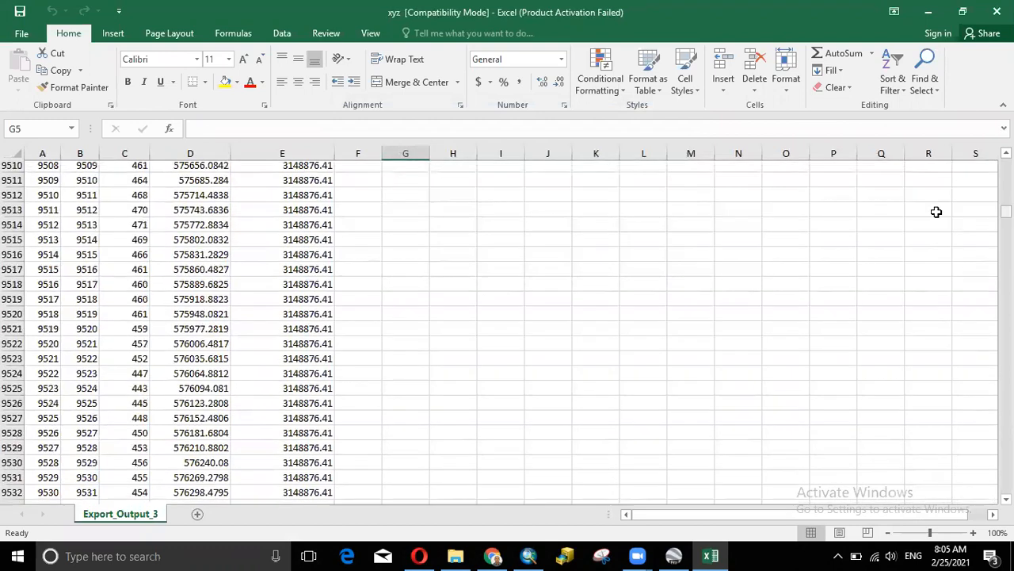
left_click_drag(11, 225, 7, 507)
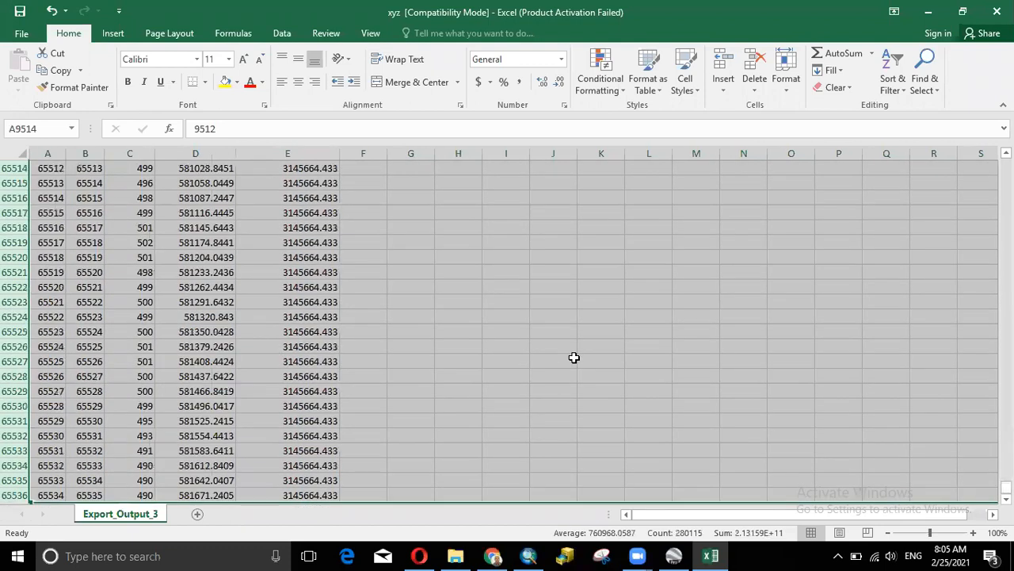
- Delete rows 9514 through 65536 from the xyz sheet
scroll(458, 342, "down", 2)
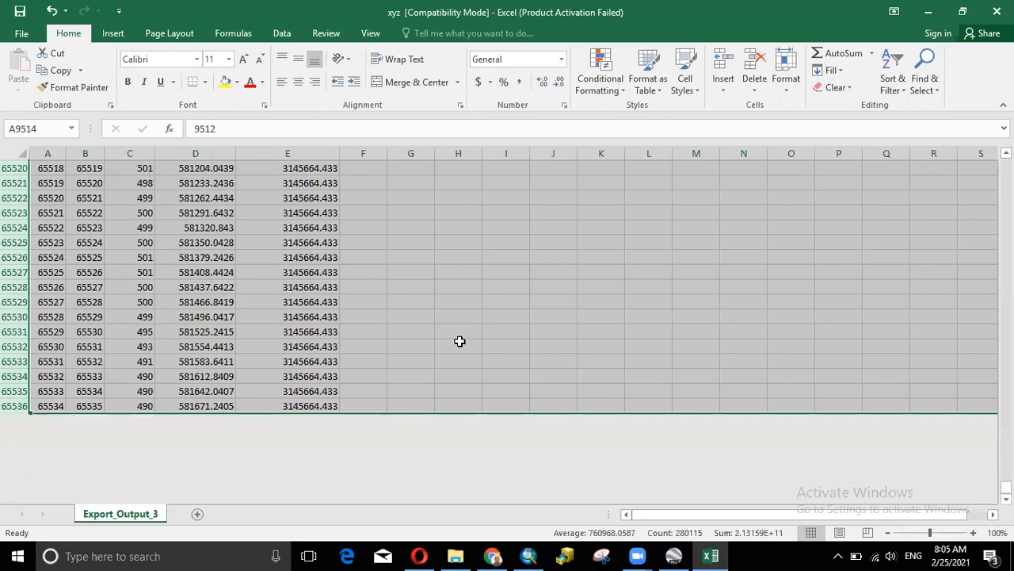
key("ctrl+minus")
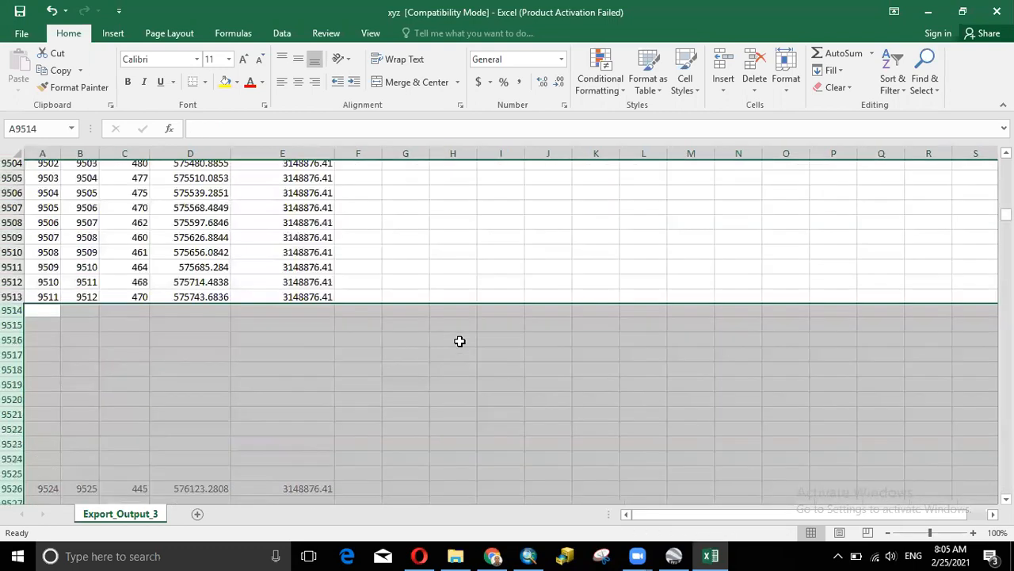
left_click(540, 269)
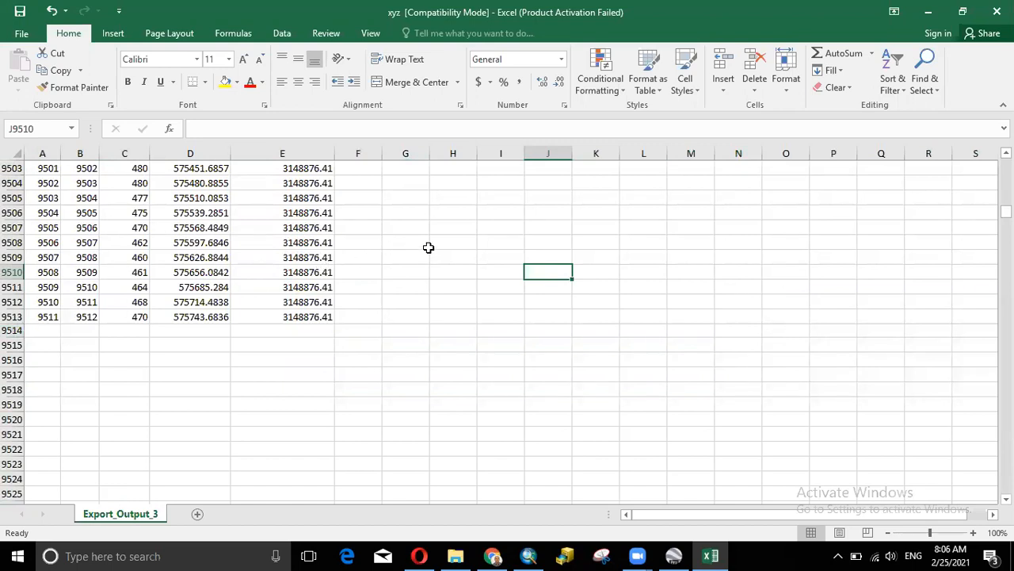
- Scroll through the remaining point rows to the end, then close the xyz workbook
scroll(428, 247, "up", 20)
scroll(428, 247, "up", 14)
scroll(428, 248, "up", 20)
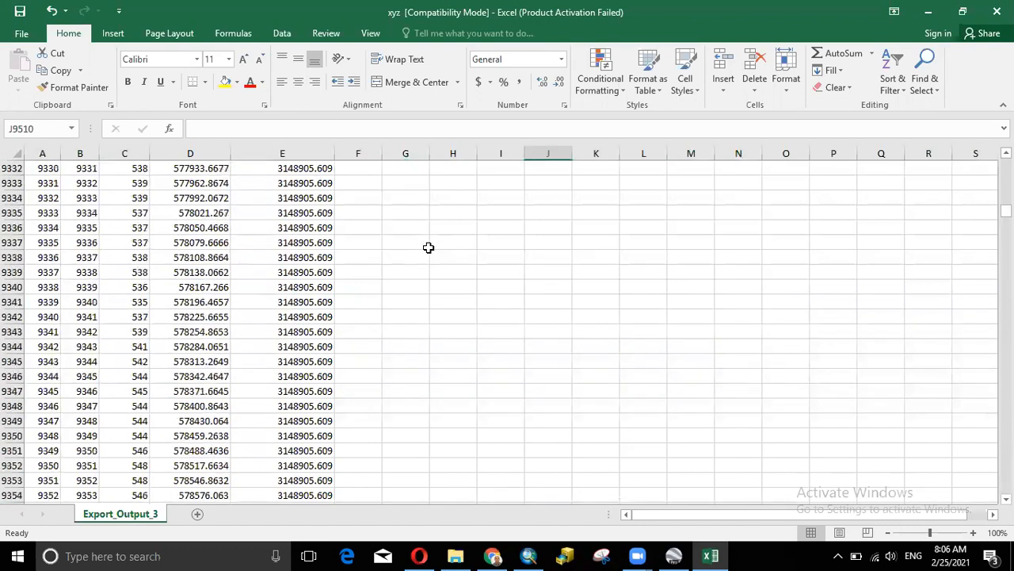
scroll(428, 247, "up", 20)
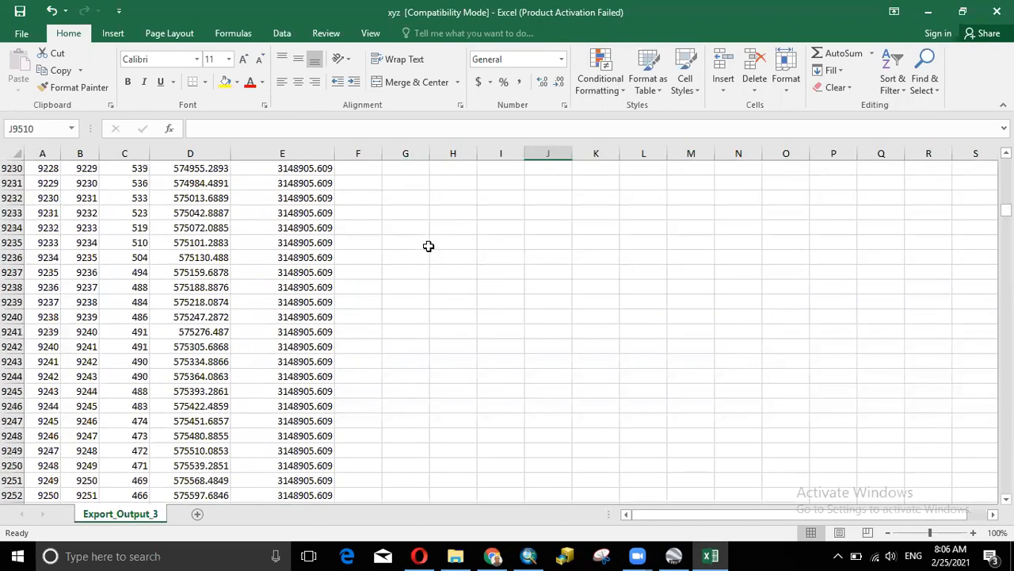
scroll(428, 246, "up", 16)
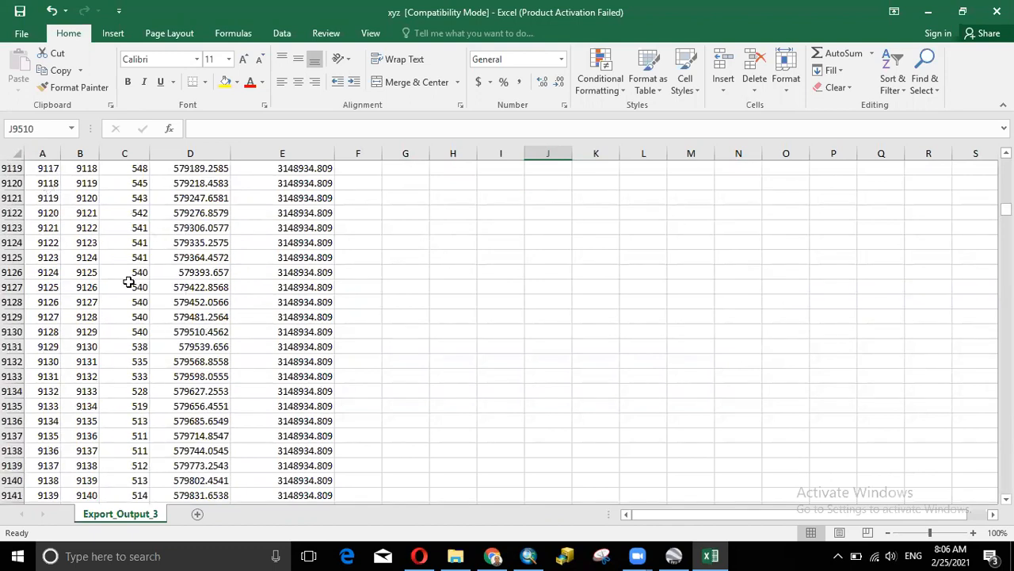
scroll(450, 301, "down", 9)
scroll(450, 302, "down", 5)
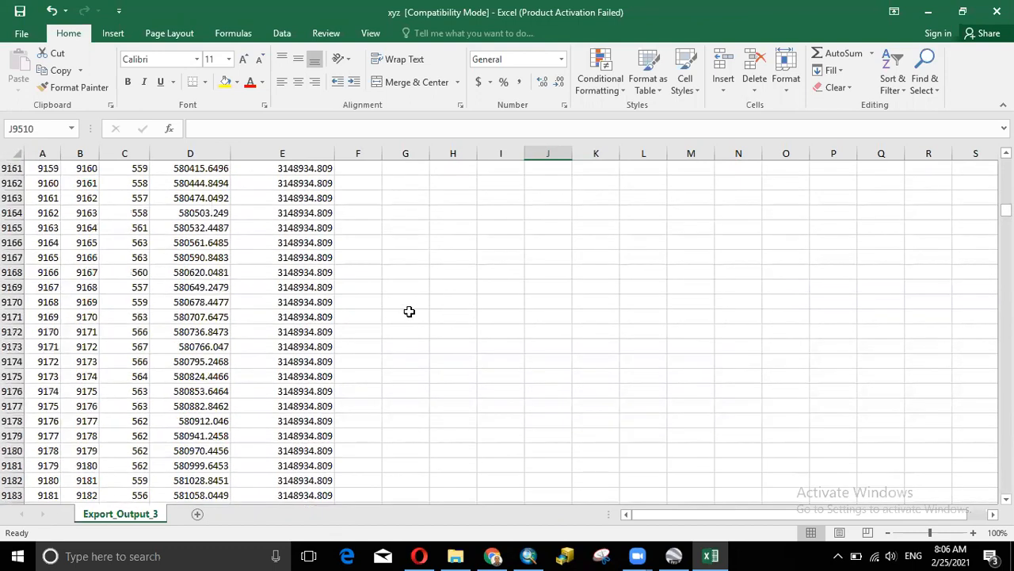
mouse_move(1005, 210)
left_mouse_down()
mouse_move(1006, 223)
mouse_move(1005, 162)
mouse_move(1006, 241)
mouse_move(1005, 208)
left_mouse_up()
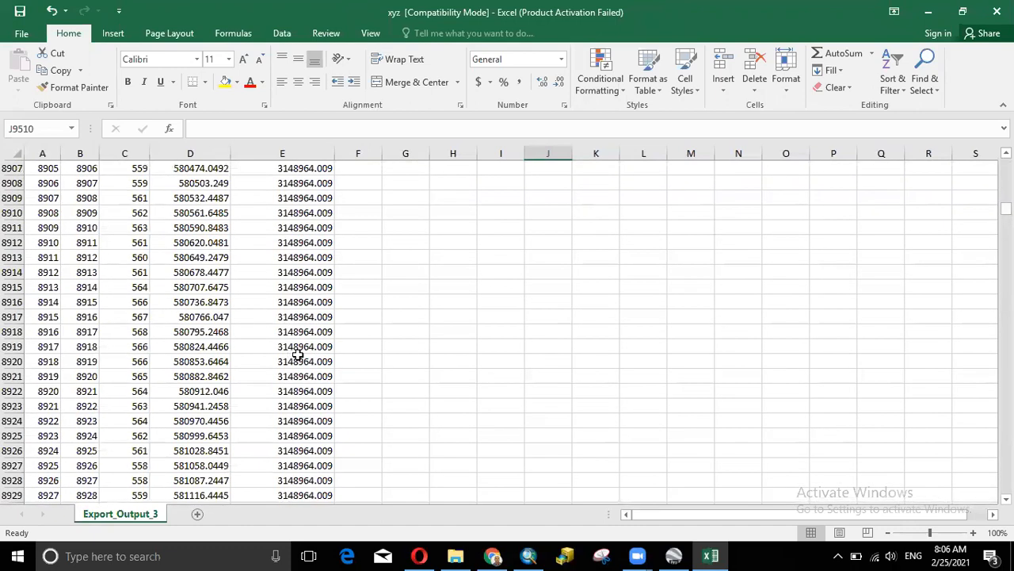
scroll(174, 311, "down", 20)
scroll(180, 304, "down", 20)
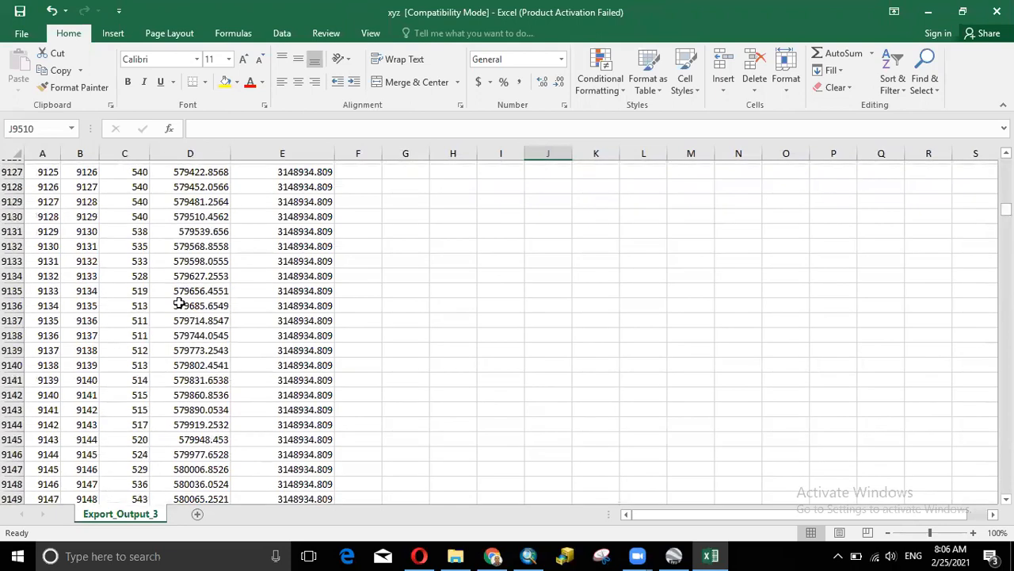
scroll(224, 300, "down", 3)
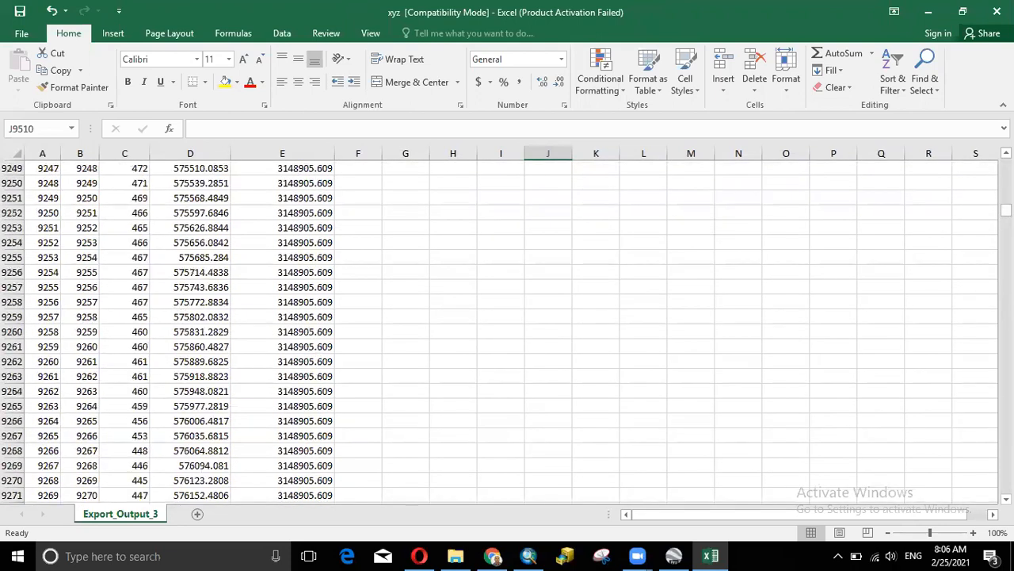
scroll(499, 332, "down", 7)
scroll(500, 332, "down", 20)
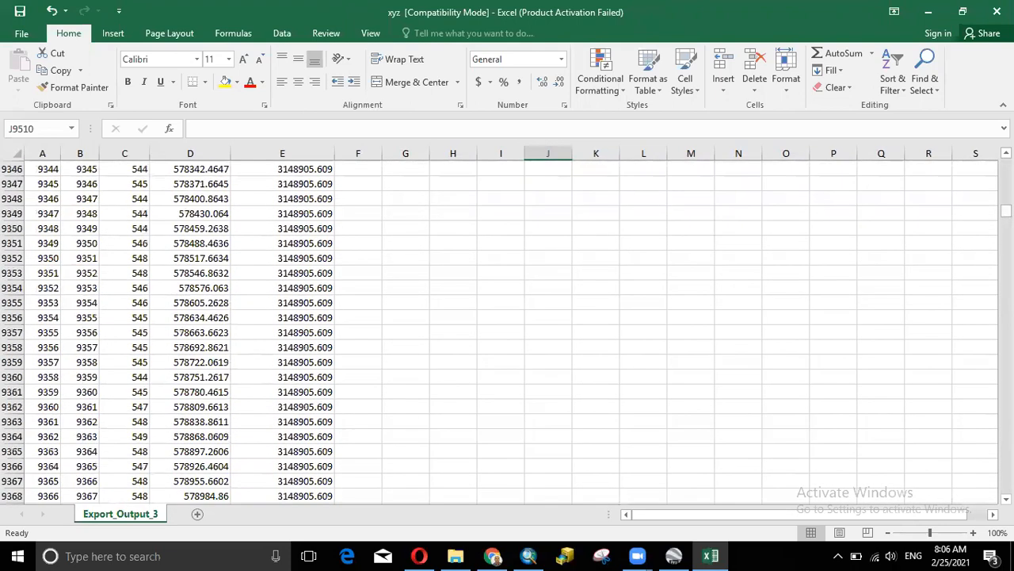
scroll(499, 332, "down", 20)
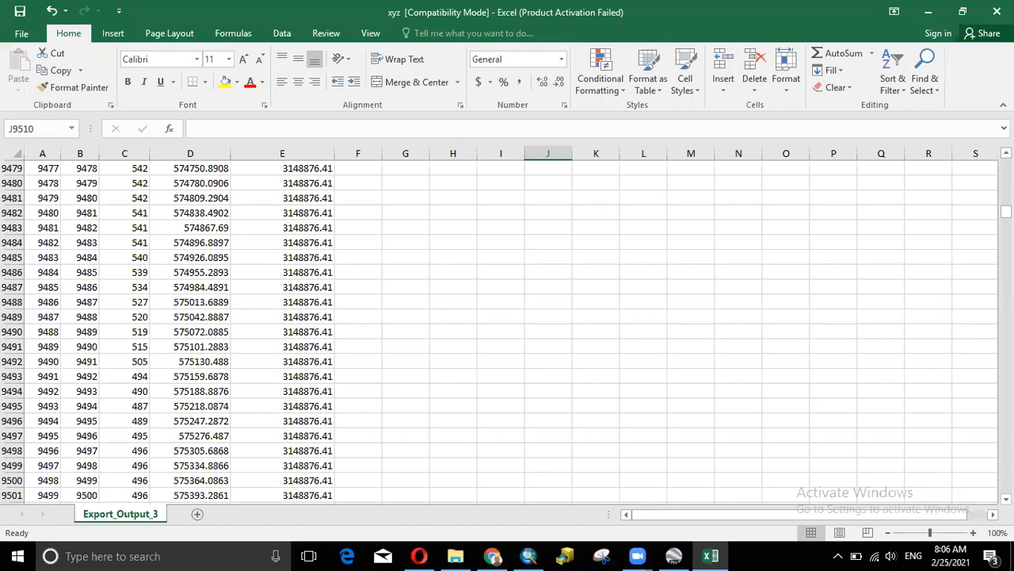
scroll(500, 332, "down", 20)
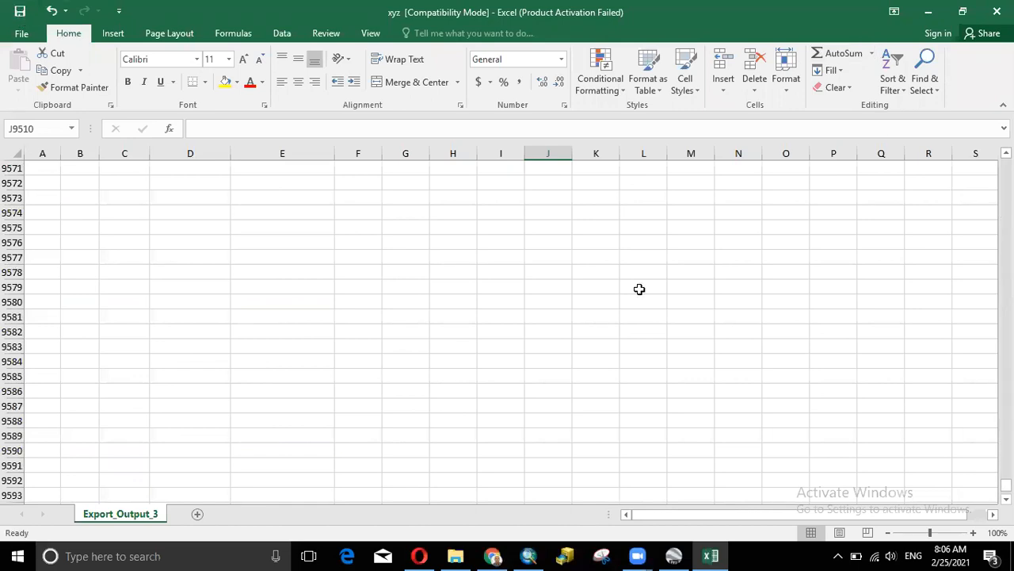
key("alt+F4")
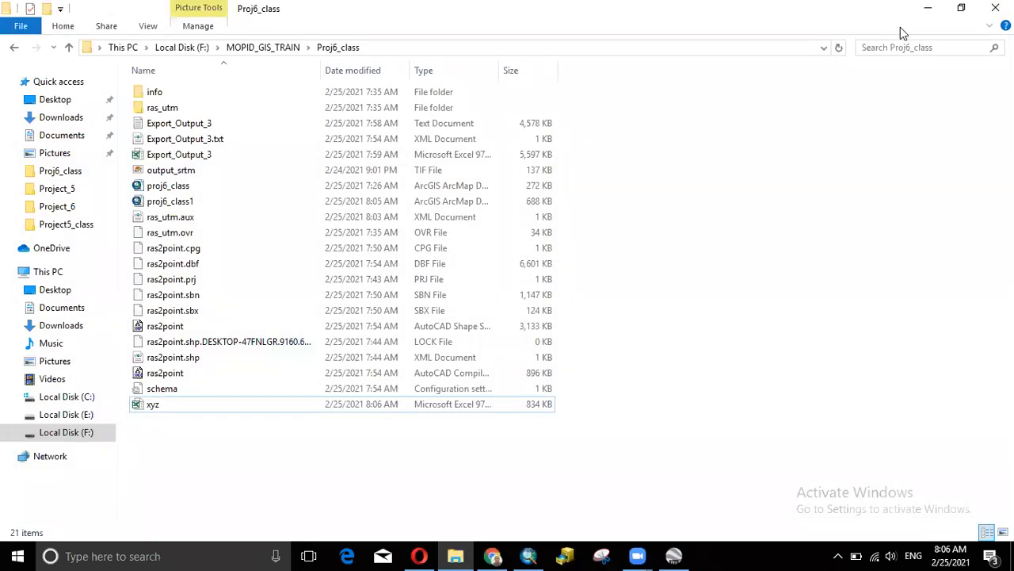
- Switch from File Explorer back to the proj6_class1 map in ArcMap
left_click(539, 548)
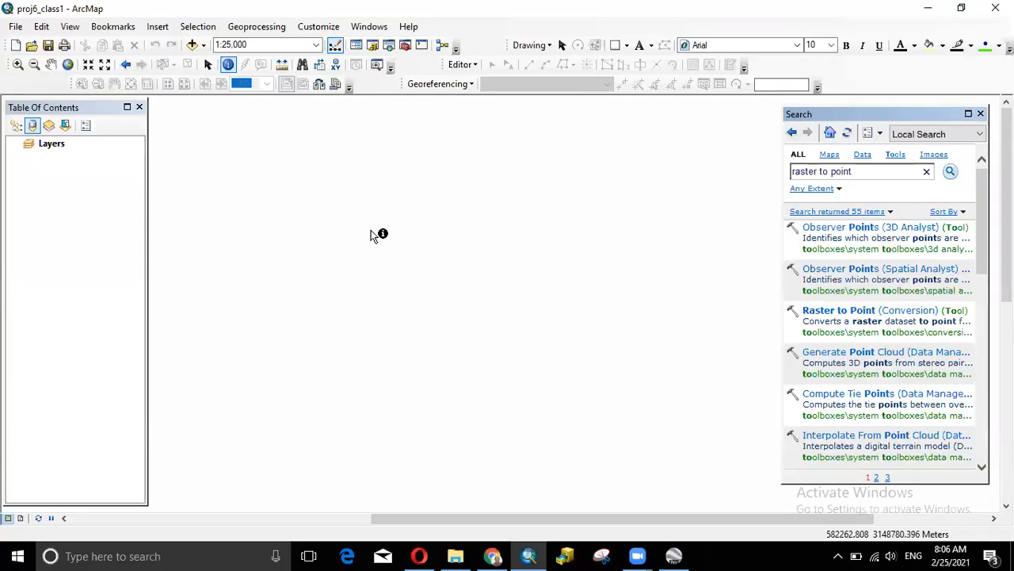
- Add the Export_Output_3$ sheet of the xyz.xls workbook to the map through Add Data
left_click(193, 48)
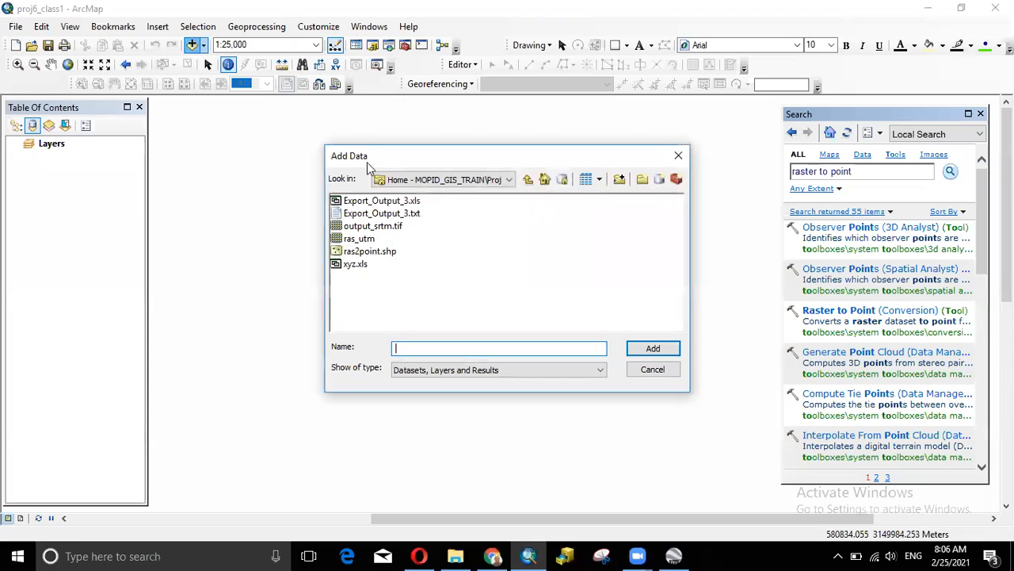
left_click(359, 265)
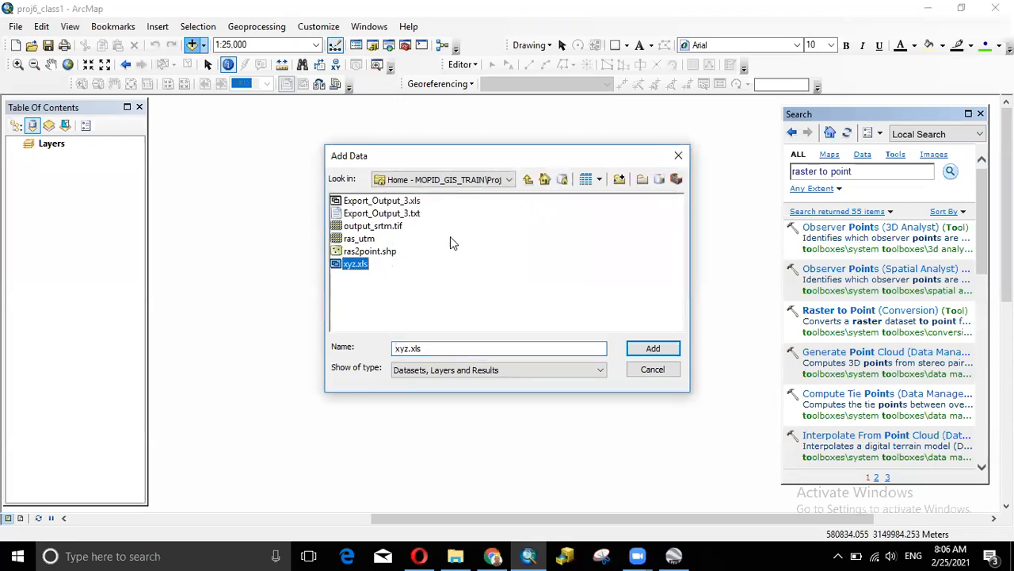
left_click(654, 349)
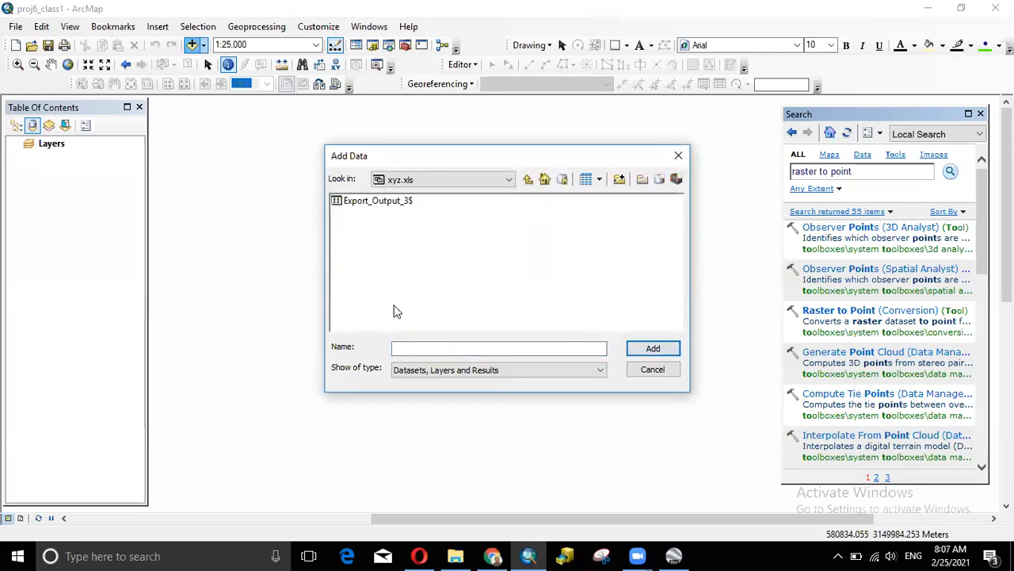
left_click(389, 200)
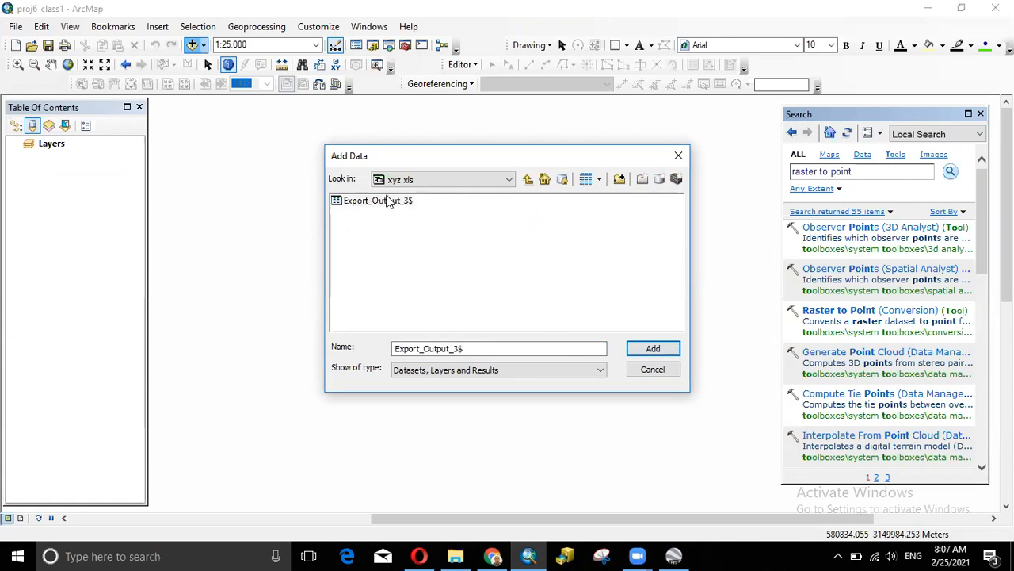
left_click(653, 349)
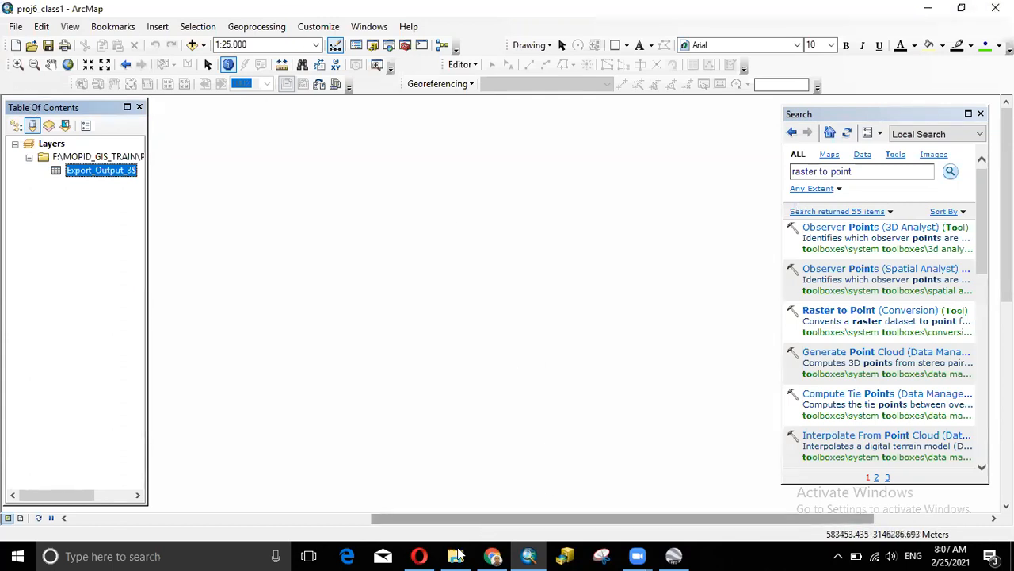
- Quit Opera from its taskbar preview and confirm closing all 6 tabs
mouse_move(456, 554)
mouse_move(420, 556)
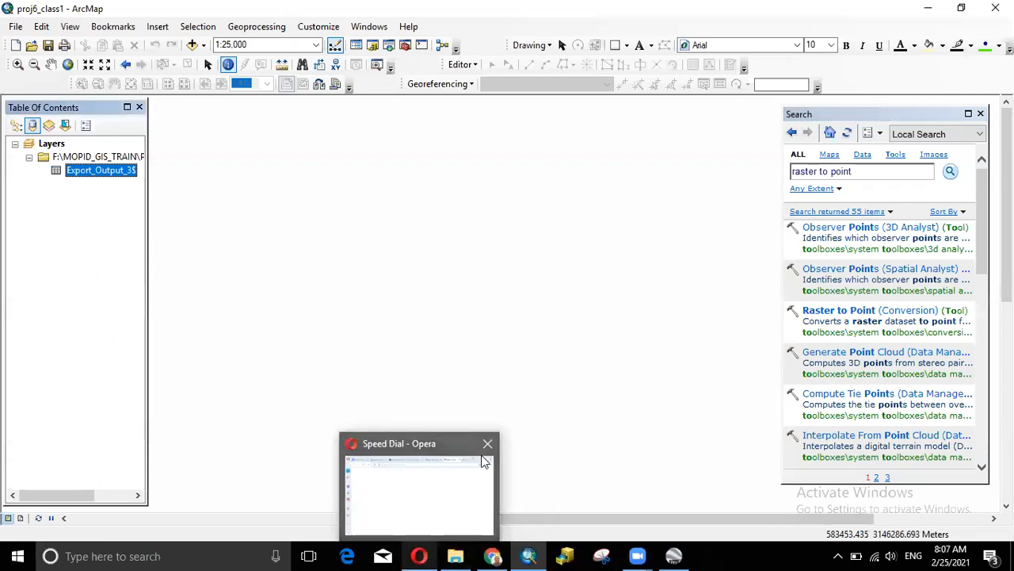
left_click(486, 445)
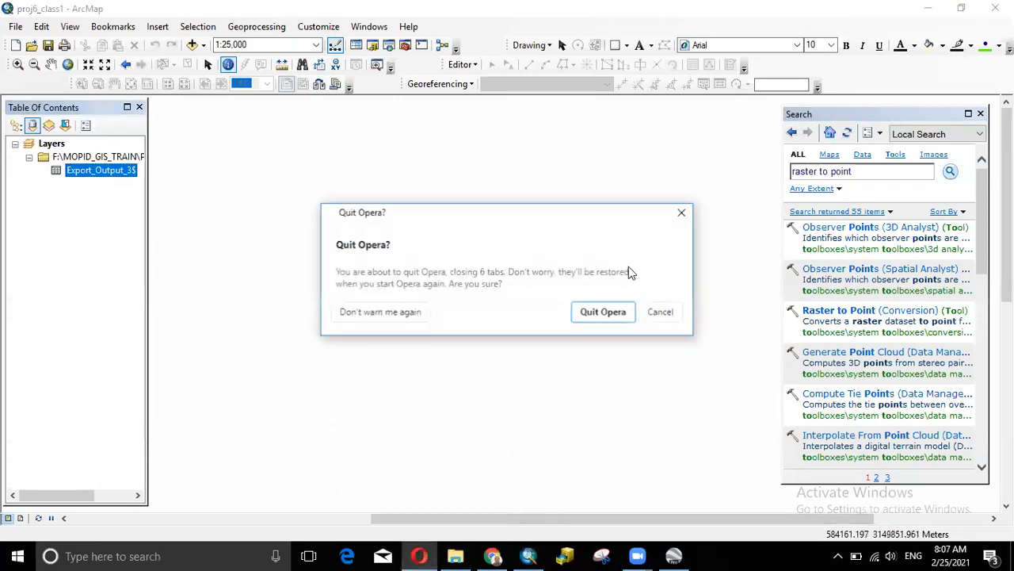
left_click(624, 314)
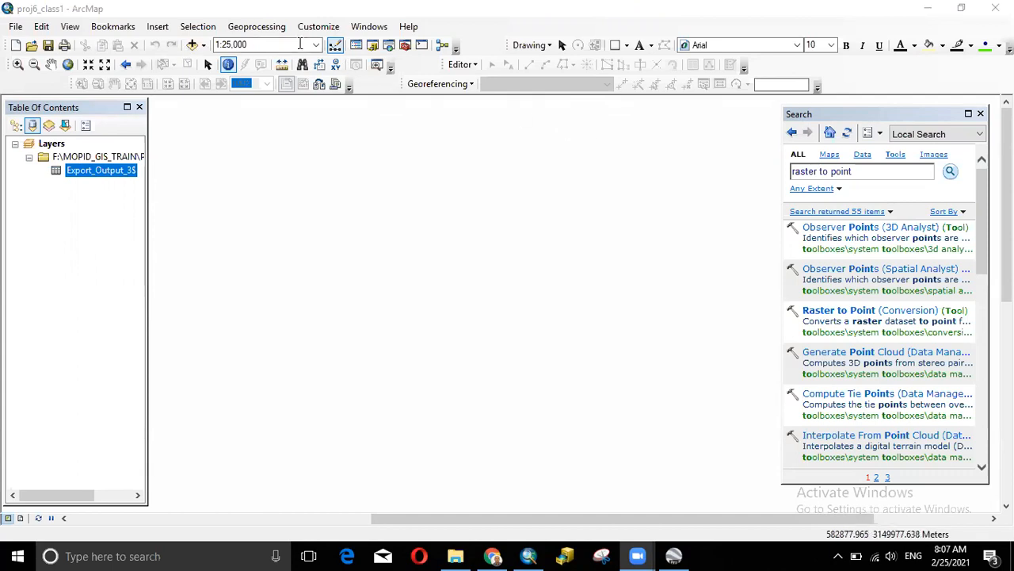
left_click(194, 45)
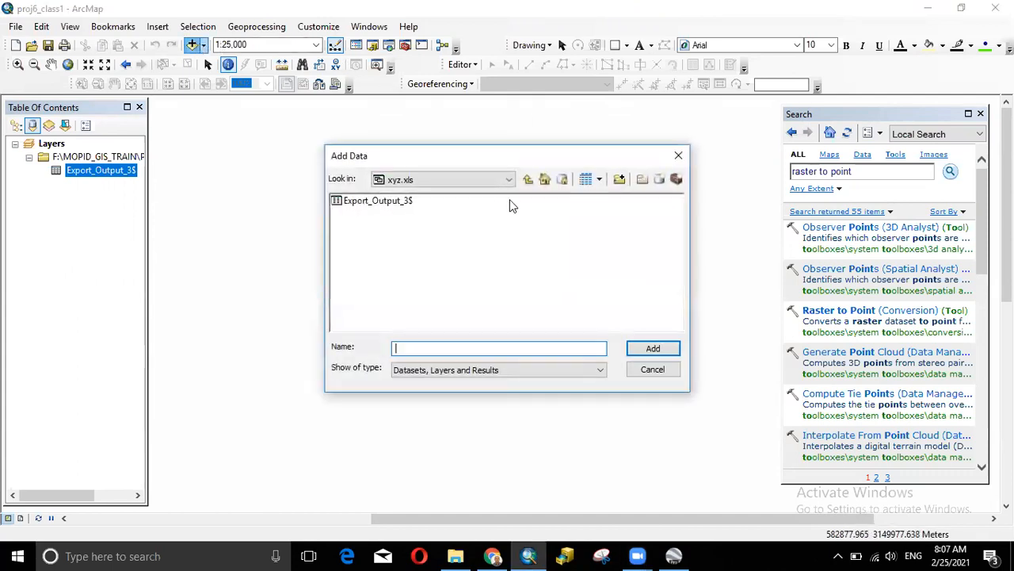
left_click(528, 179)
left_click(361, 264)
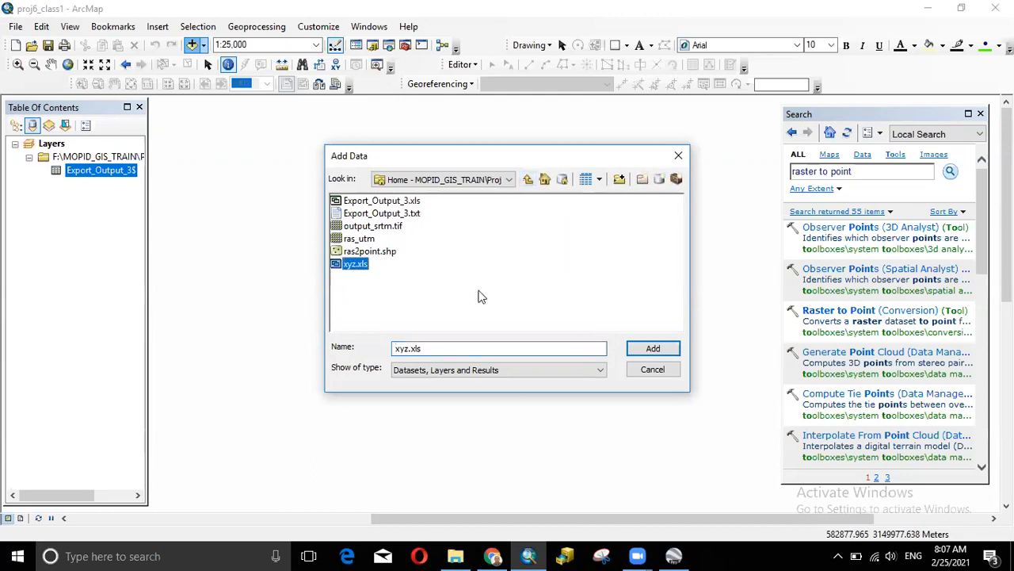
left_click(653, 349)
left_click(380, 201)
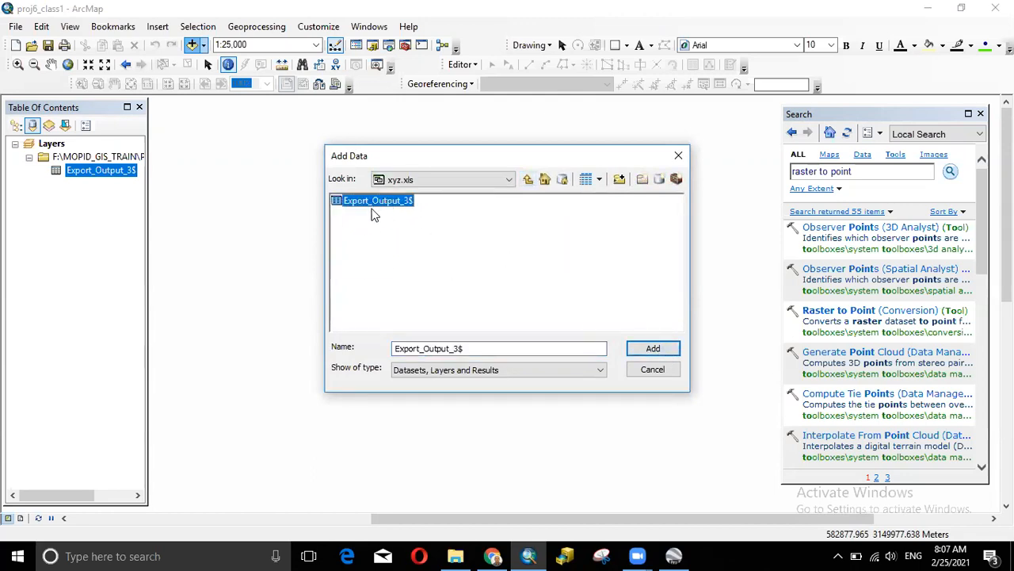
left_click(679, 158)
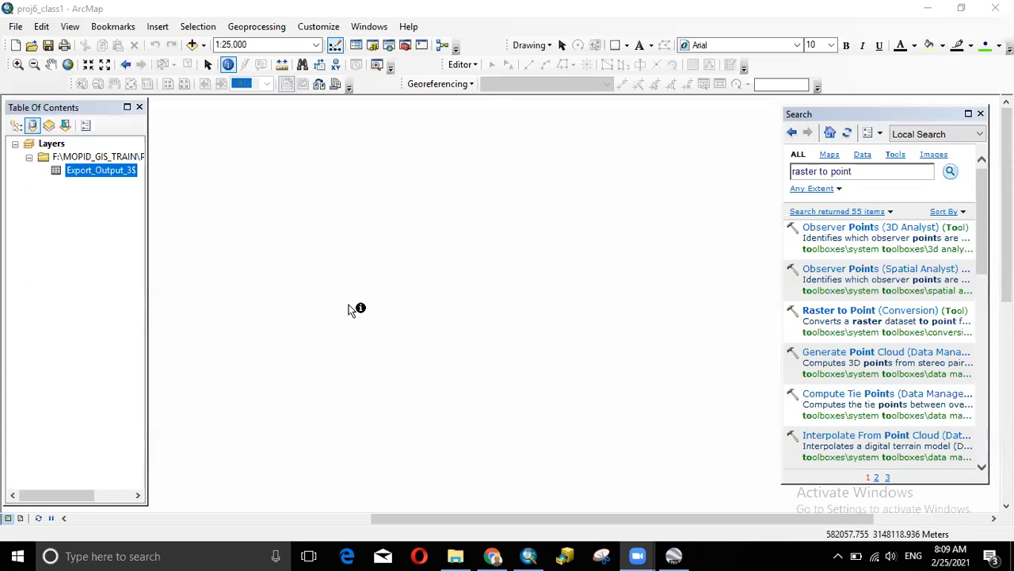
right_click(111, 175)
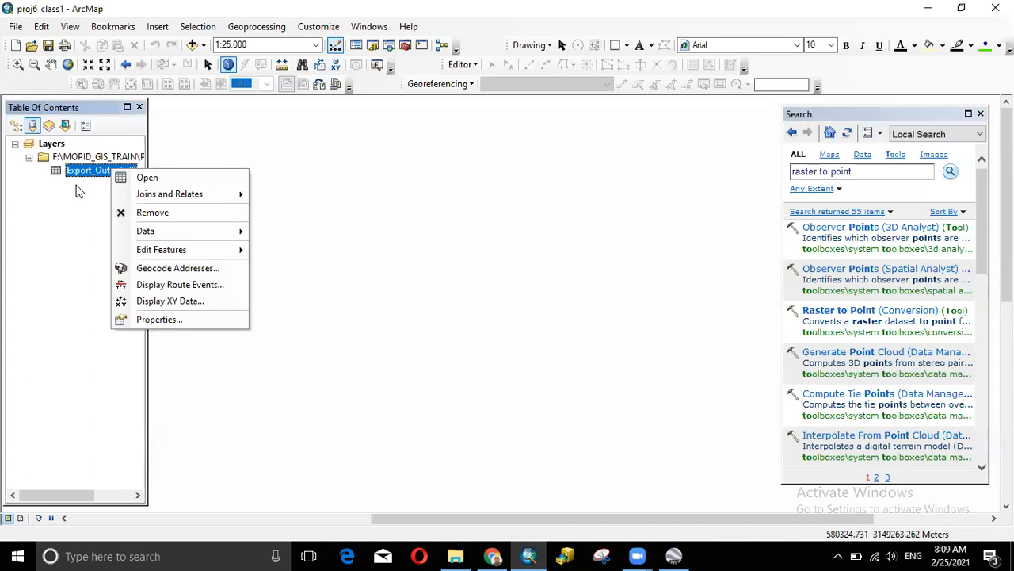
left_click(73, 205)
right_click(101, 175)
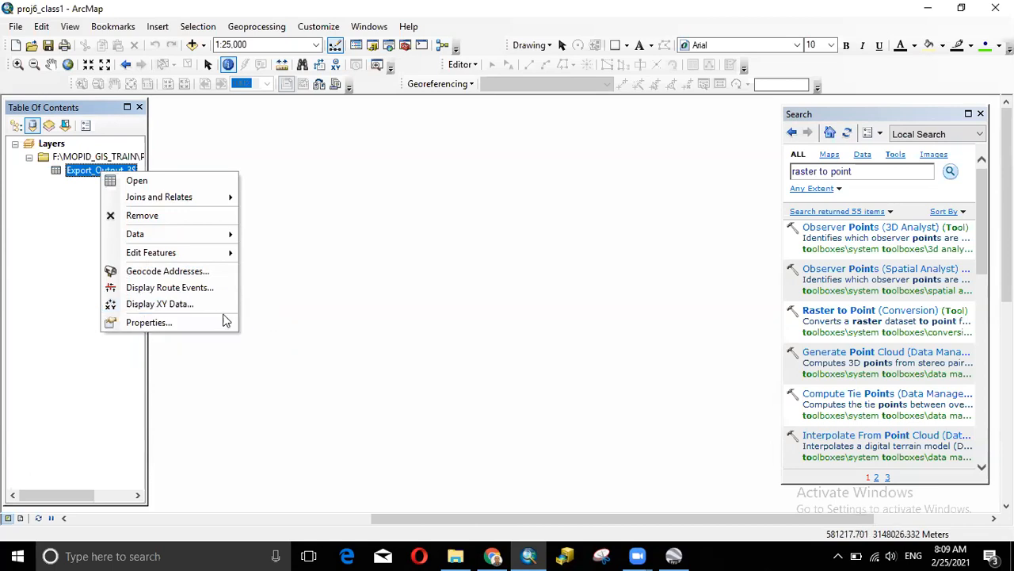
right_click(80, 172)
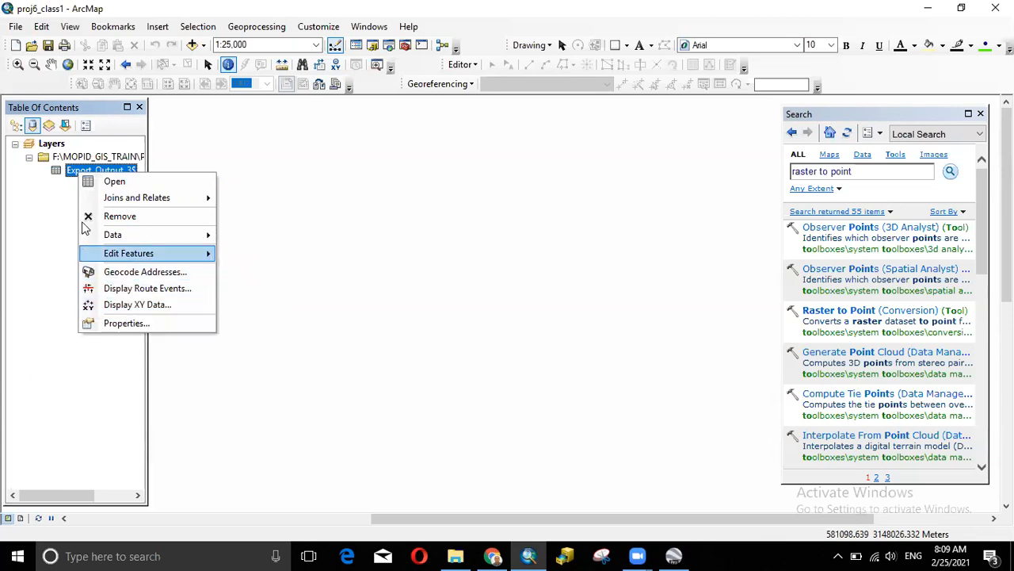
left_click(41, 232)
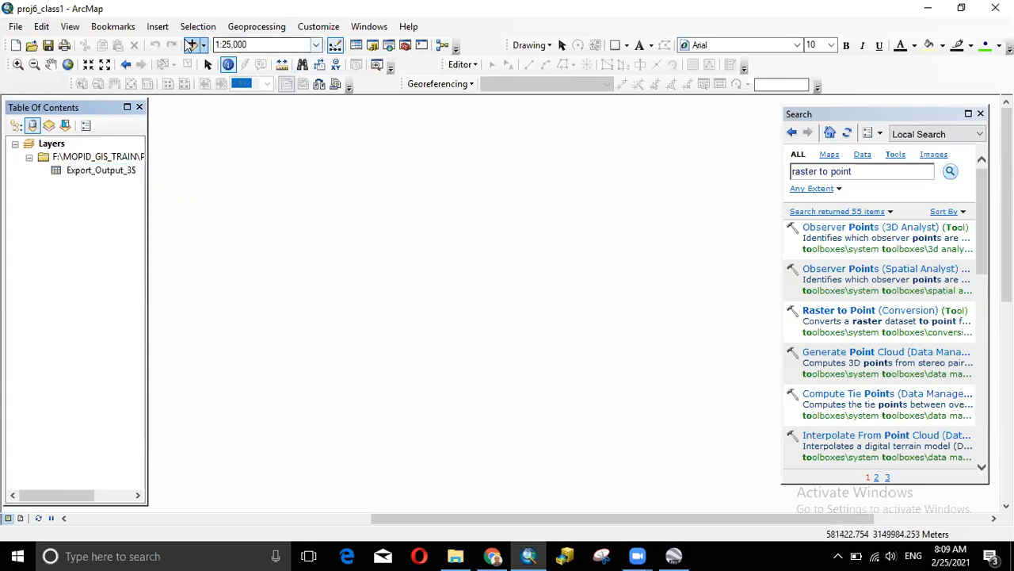
left_click(198, 49)
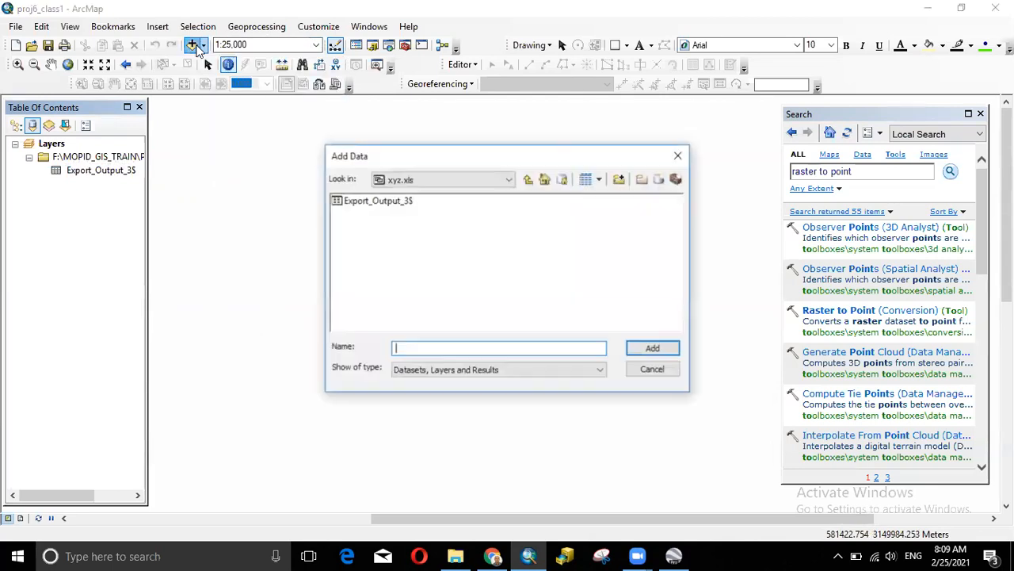
left_click(533, 180)
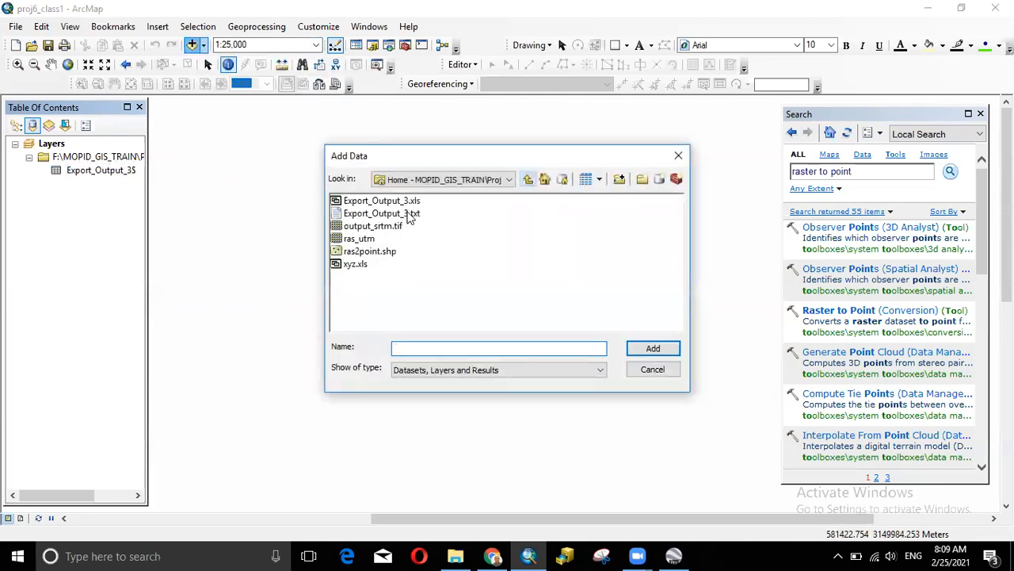
double_click(352, 265)
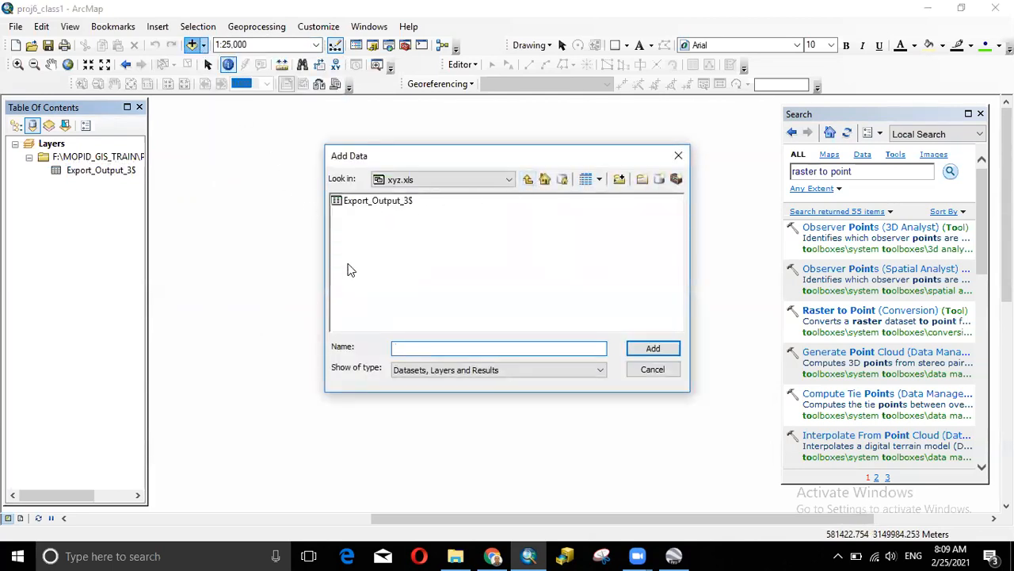
left_click(367, 203)
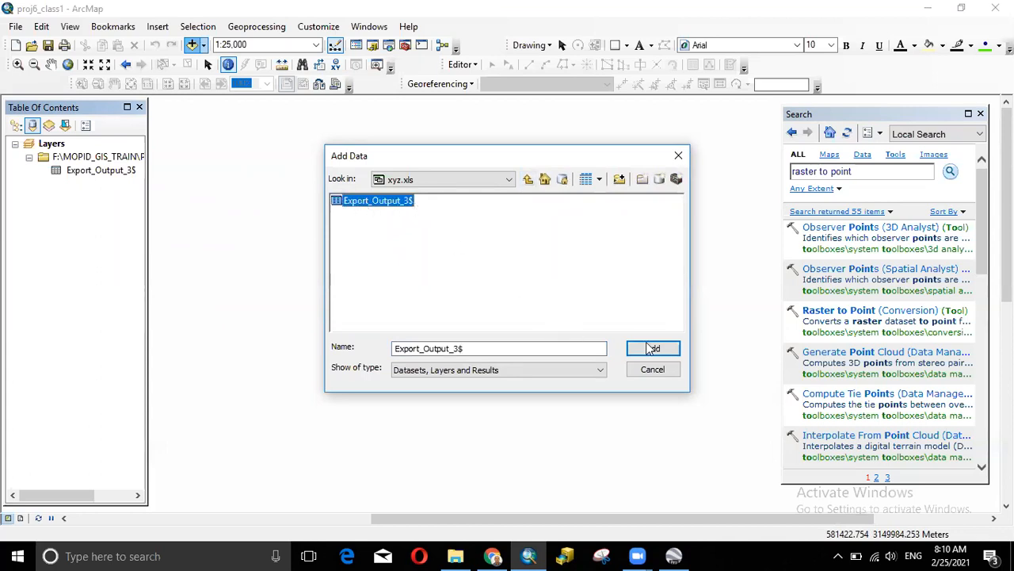
left_click(678, 156)
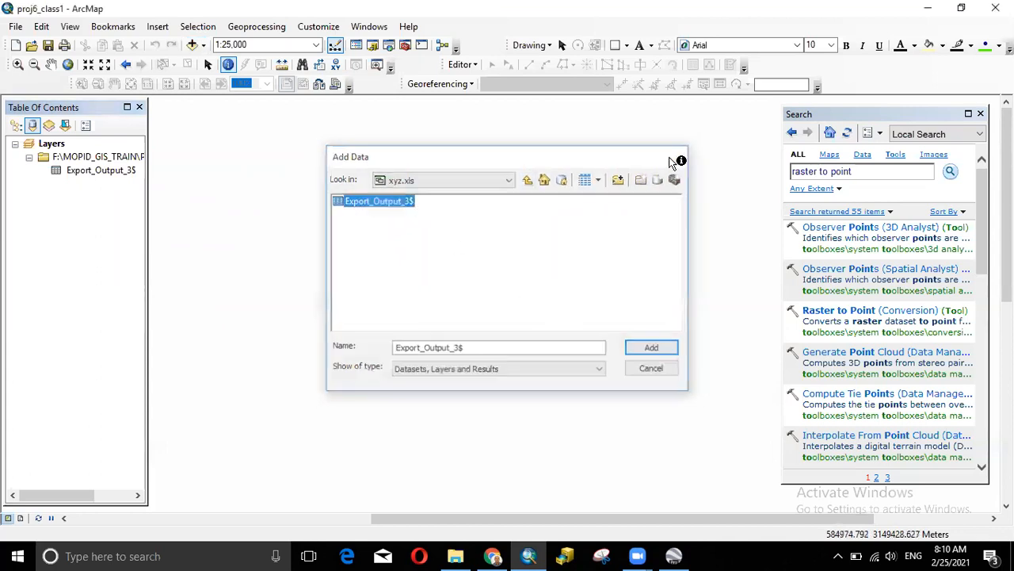
left_click(103, 172)
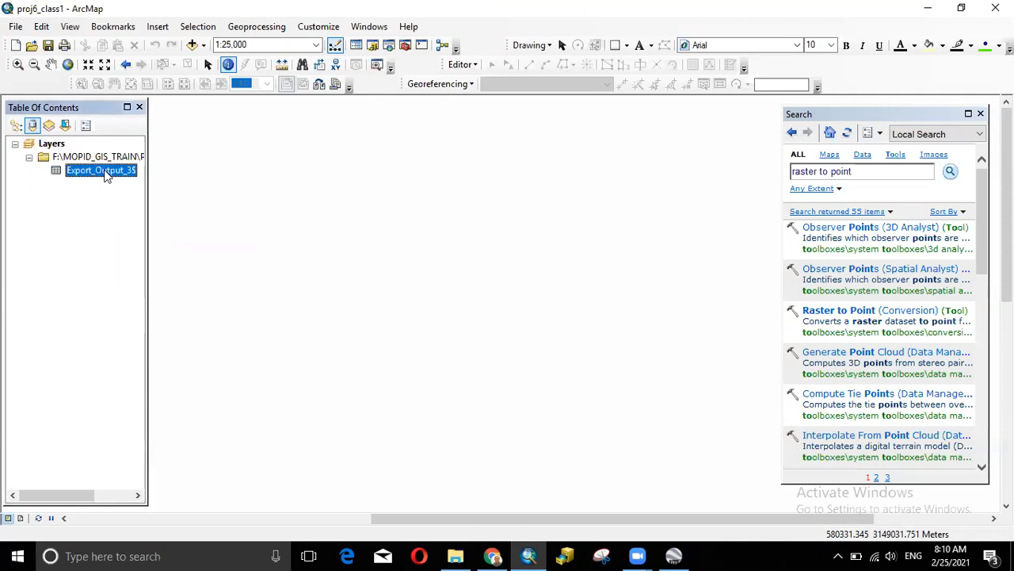
- Set Display XY Data for Export_Output_3$ to the X, Y and Z fields, then close it without applying
right_click(106, 174)
left_click(143, 302)
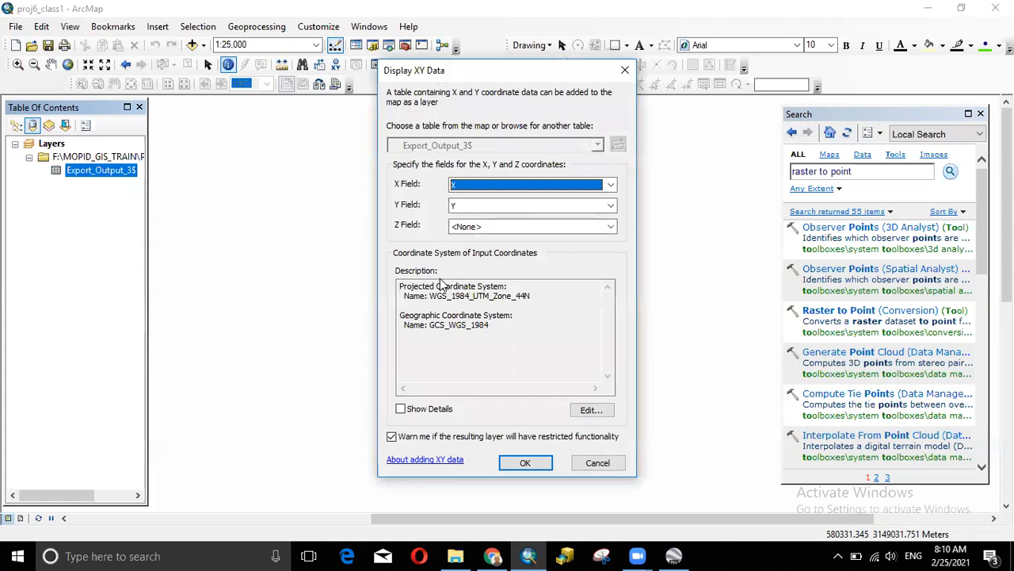
left_click(486, 186)
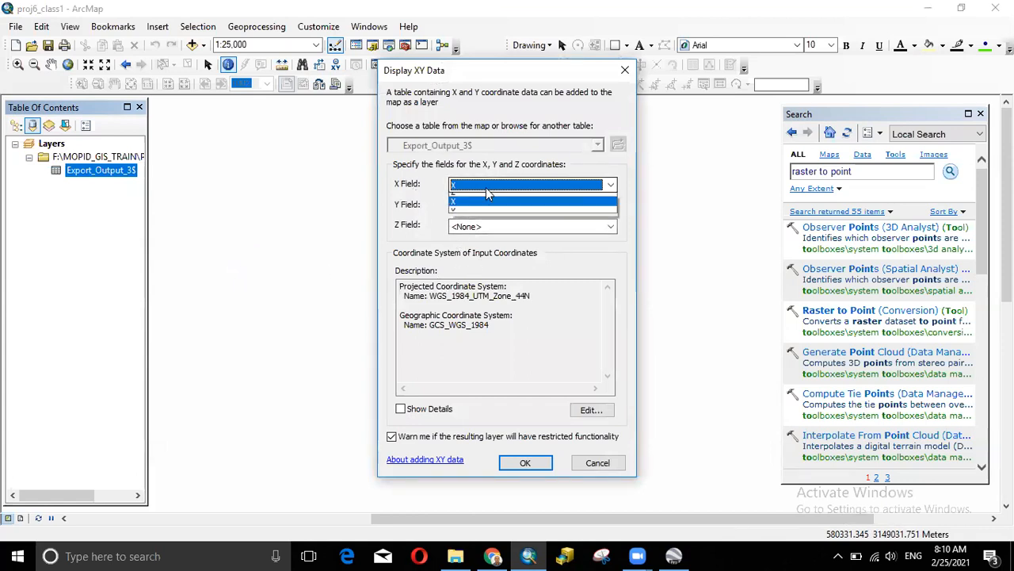
left_click(467, 218)
left_click(478, 206)
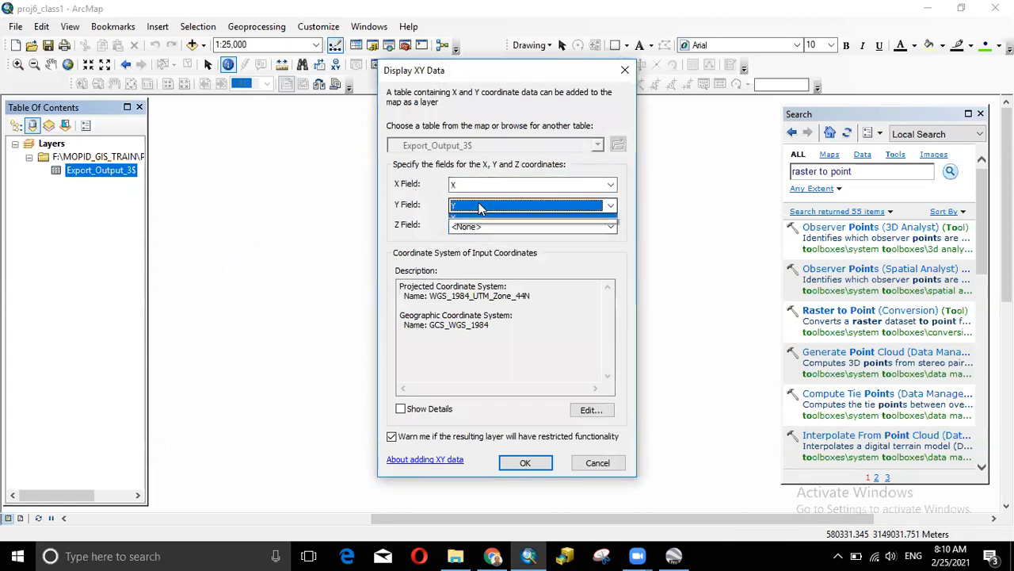
left_click(469, 259)
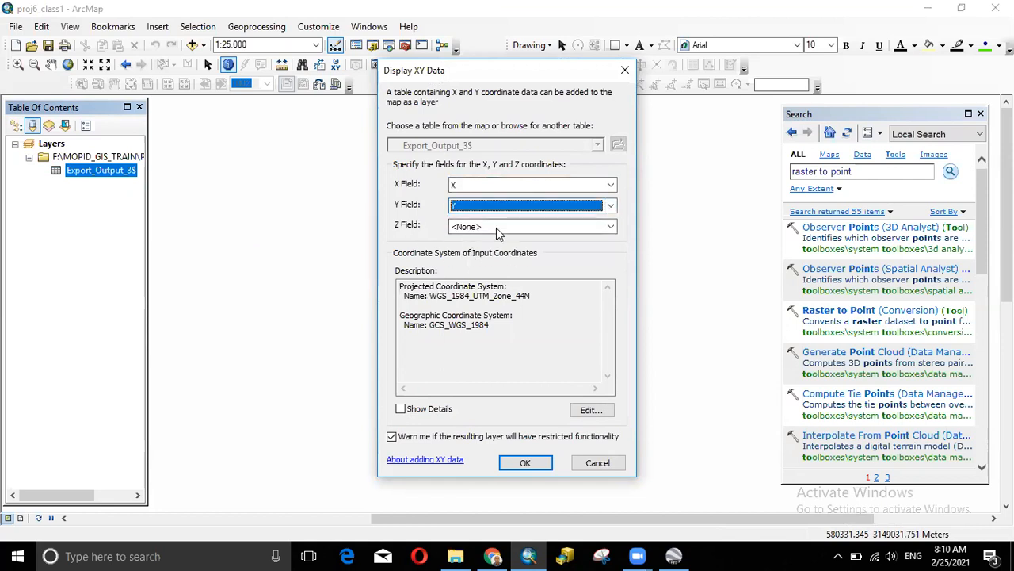
left_click(503, 227)
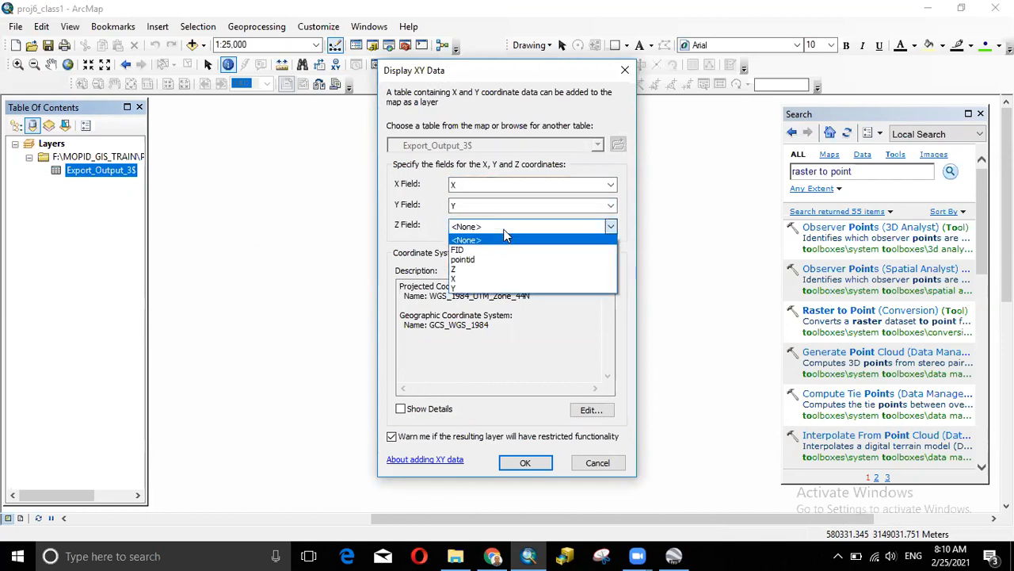
left_click(487, 270)
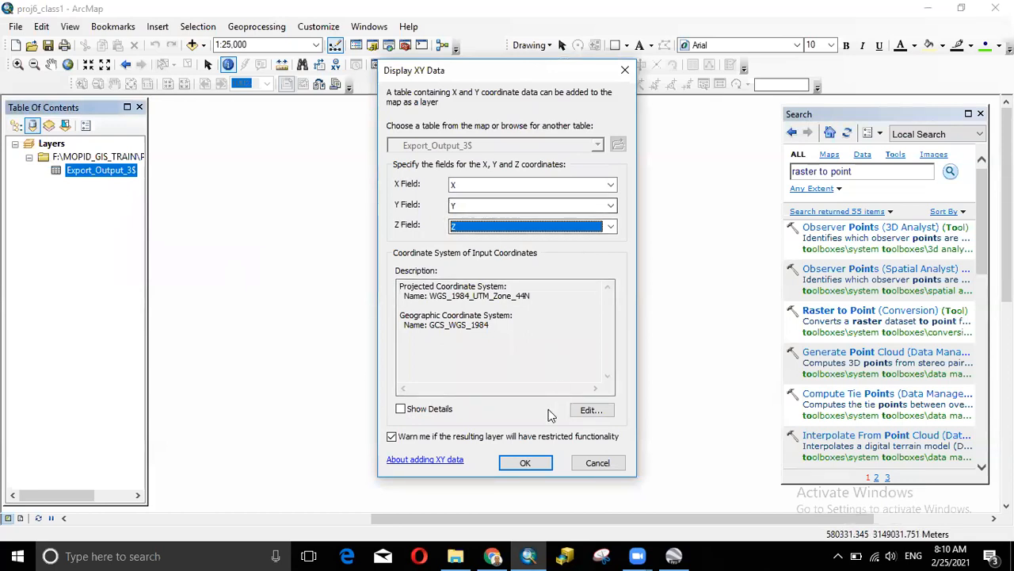
left_click(625, 71)
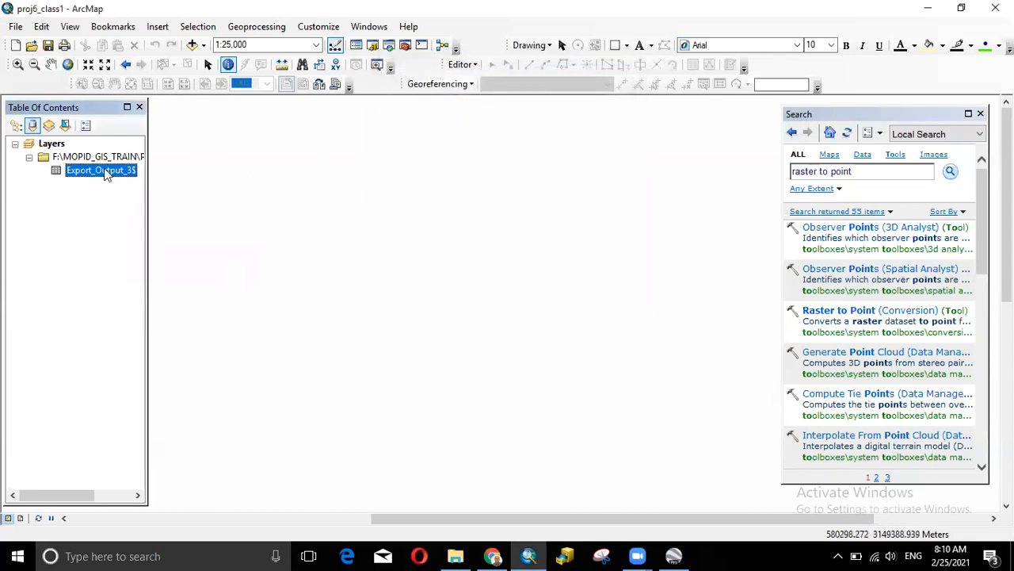
- Display Export_Output_3$ as XY points using the X, Y and Z fields, accepting the Object-ID warning
right_click(108, 173)
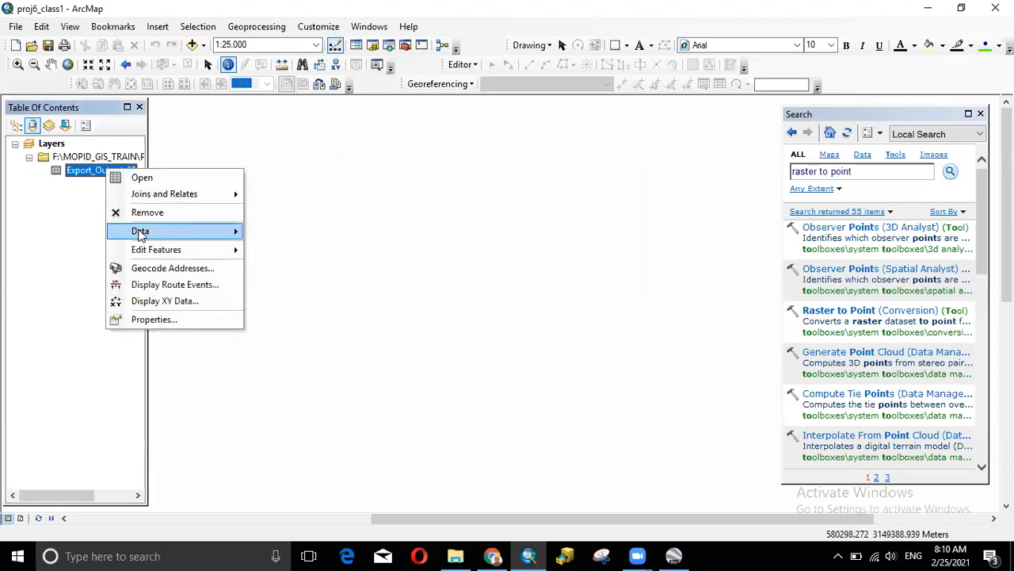
left_click(162, 301)
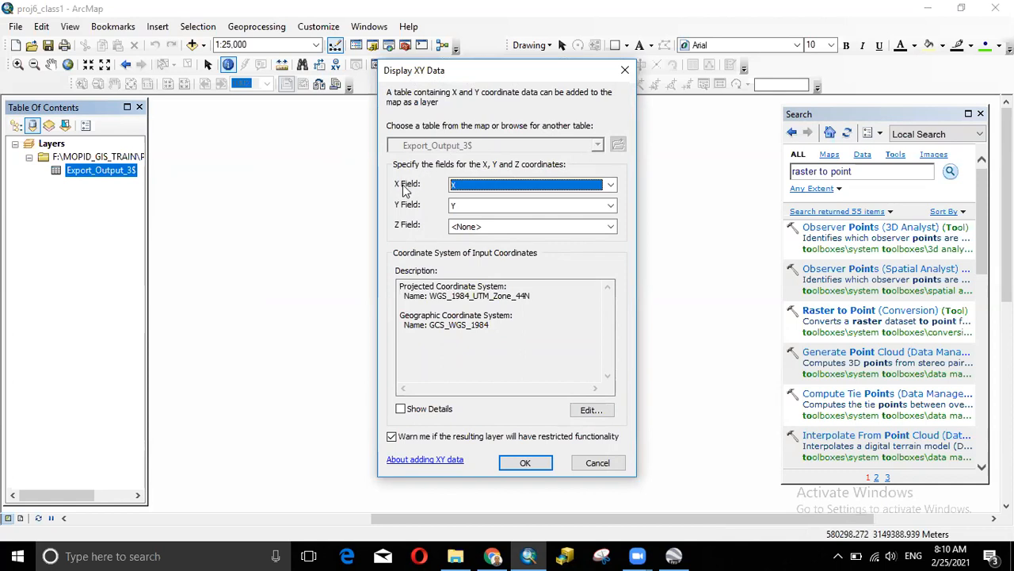
left_click(492, 228)
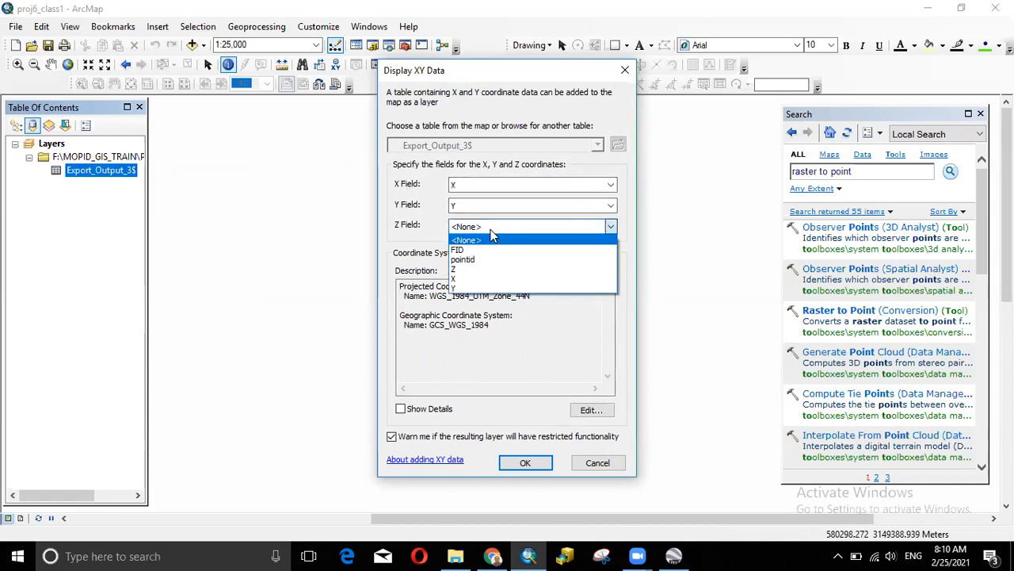
left_click(476, 268)
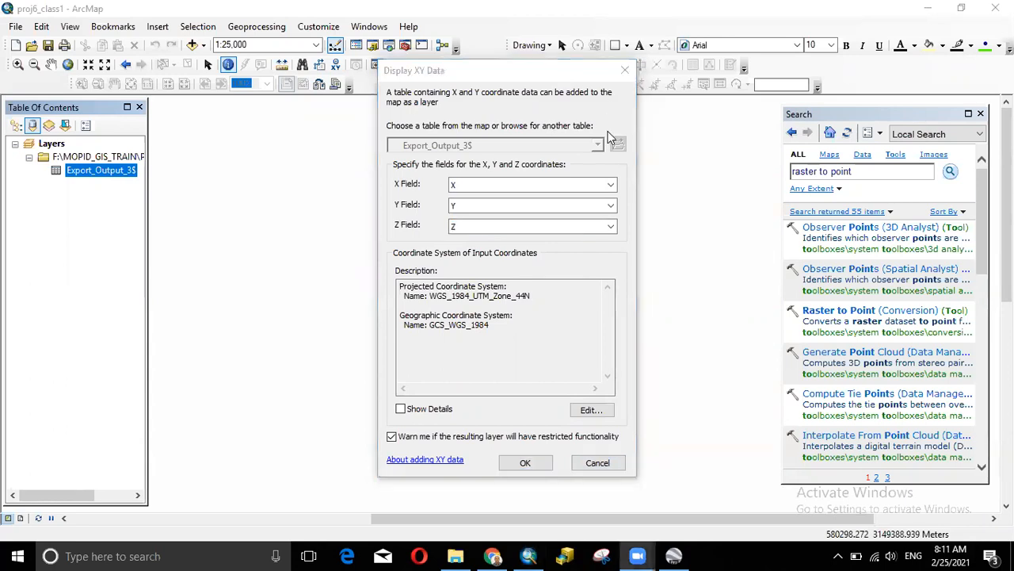
left_click(523, 463)
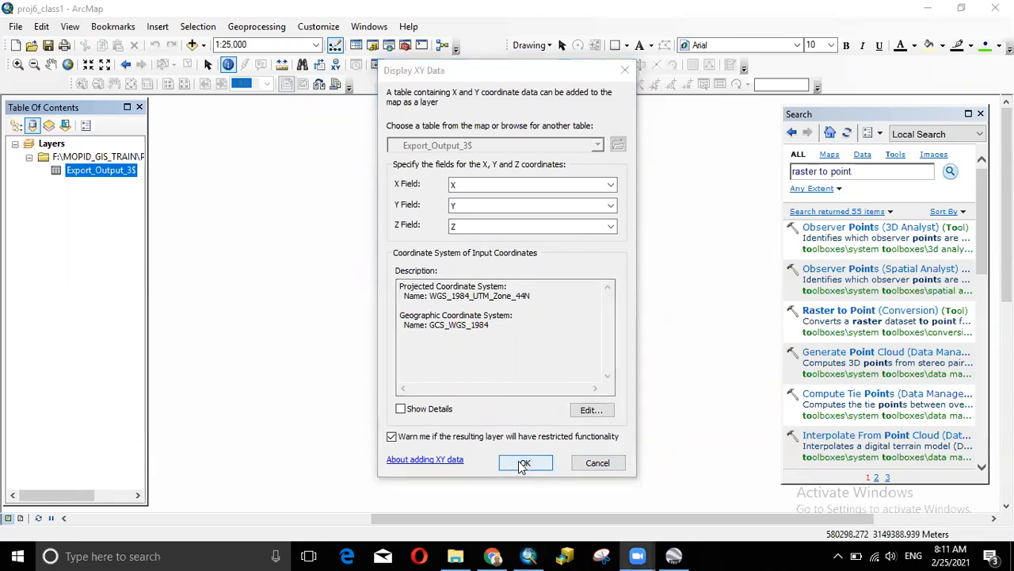
left_click(523, 464)
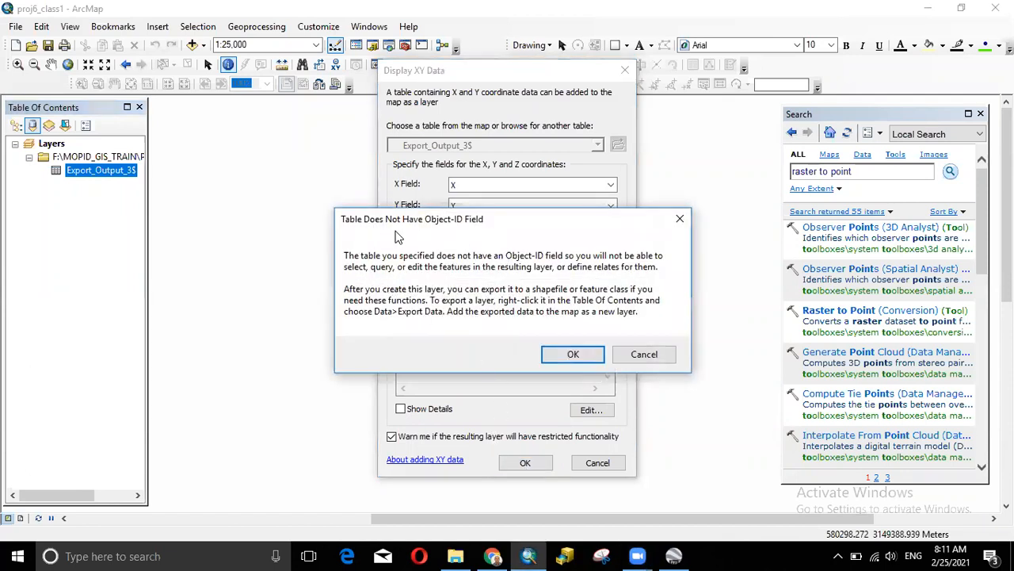
left_click(573, 355)
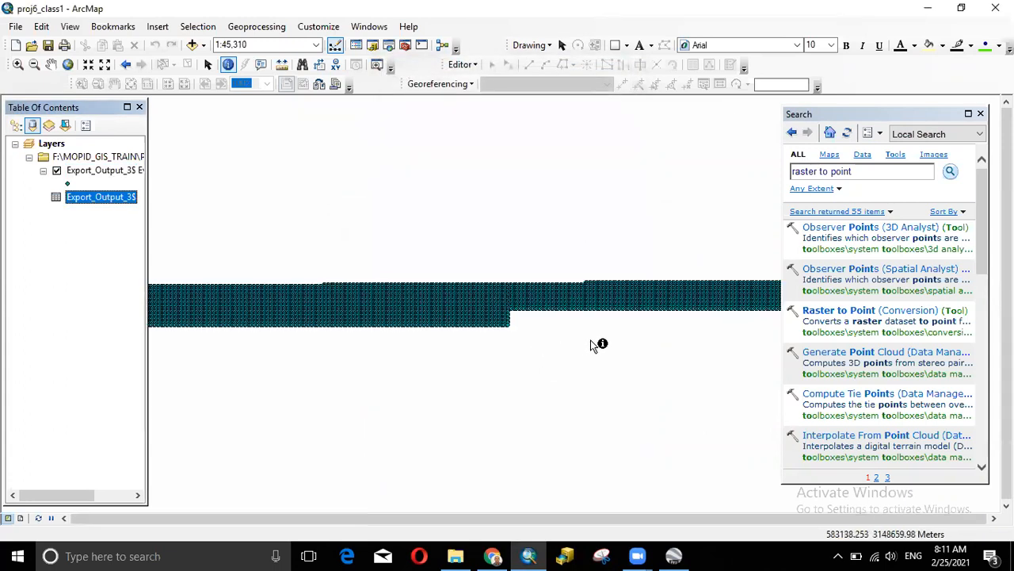
scroll(604, 349, "down", 2)
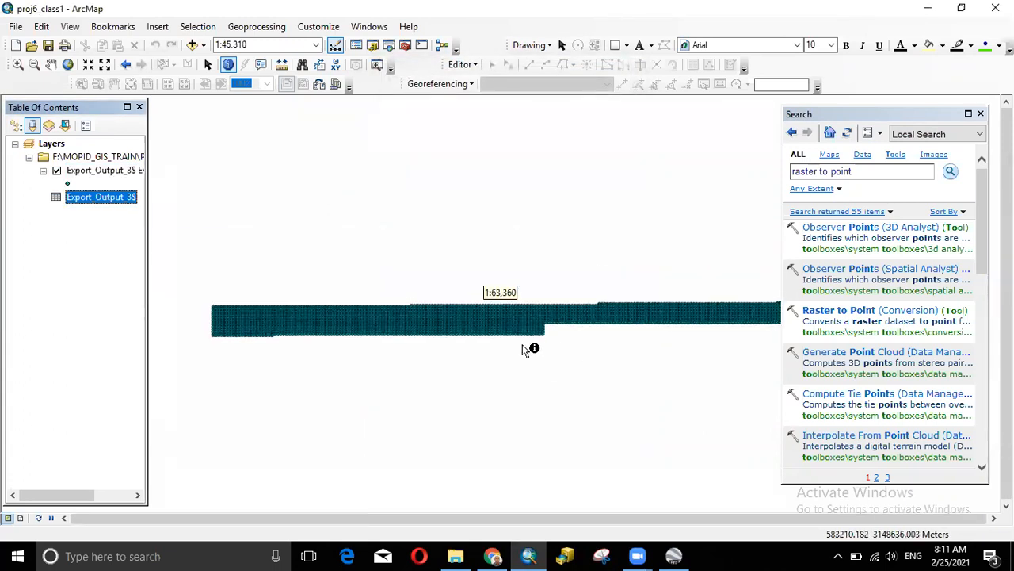
scroll(570, 363, "down", 2)
scroll(587, 357, "up", 2)
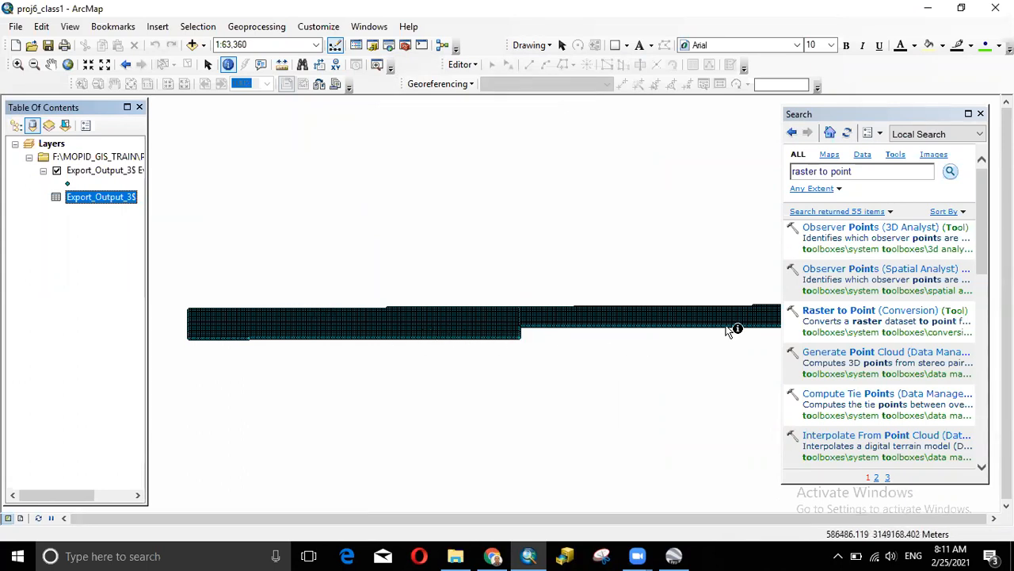
scroll(487, 333, "up", 1)
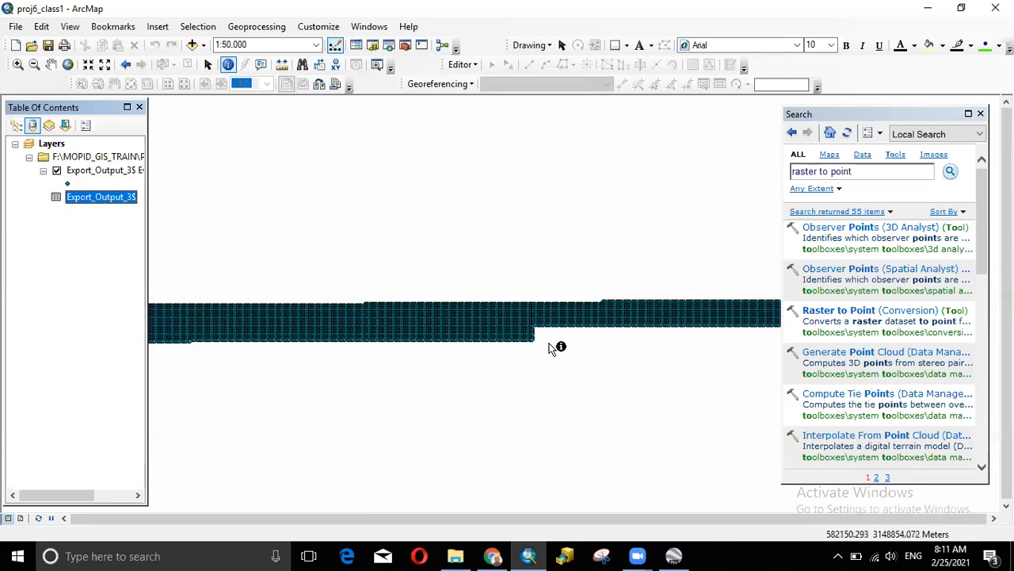
scroll(500, 305, "up", 3)
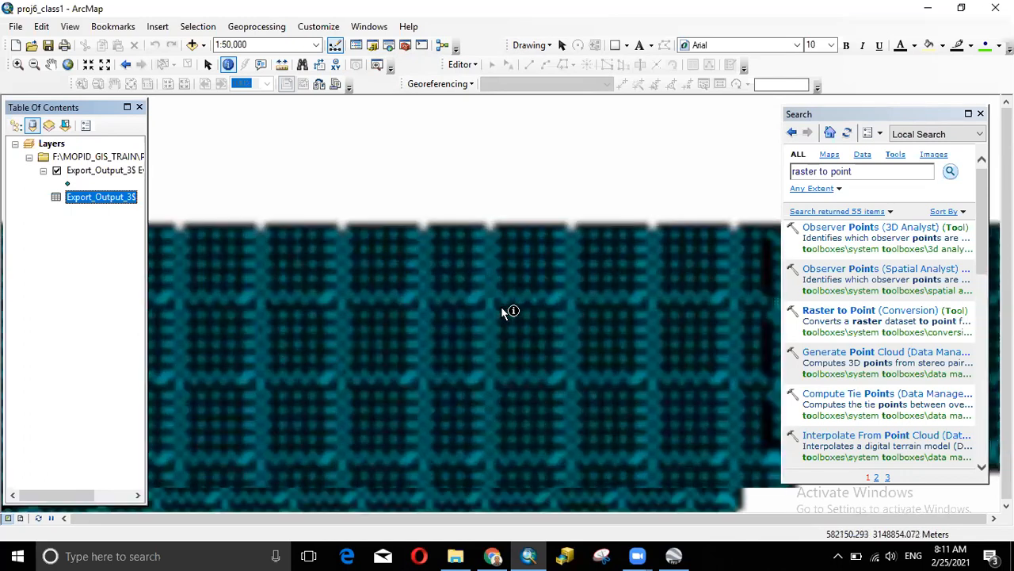
scroll(501, 313, "down", 4)
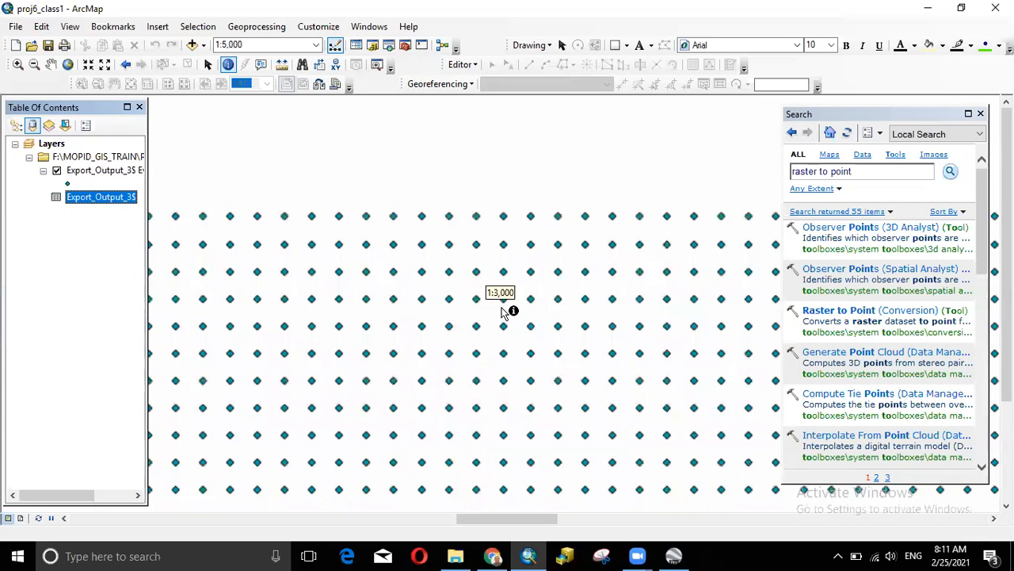
scroll(504, 319, "down", 1)
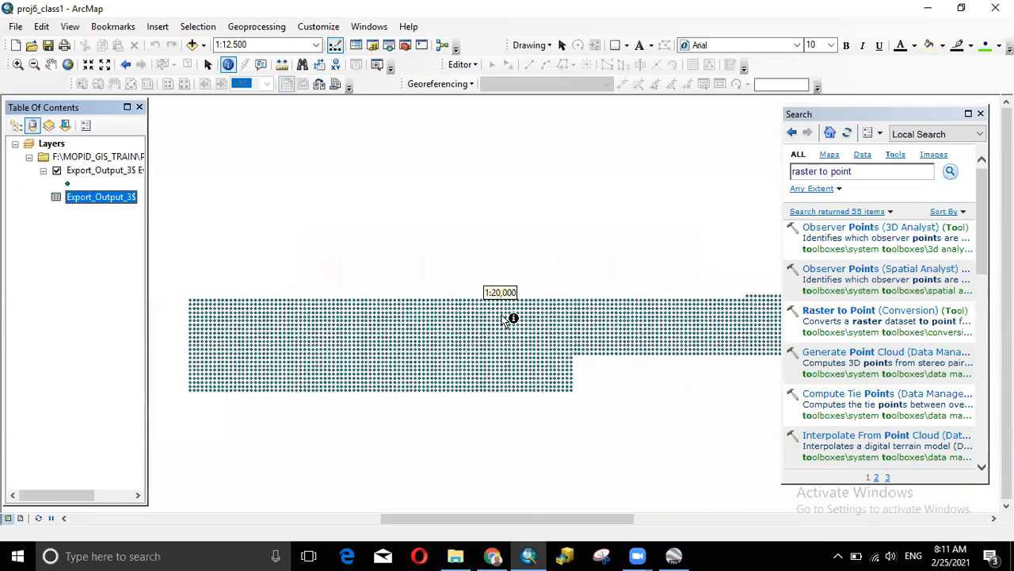
scroll(504, 320, "down", 2)
scroll(502, 320, "up", 4)
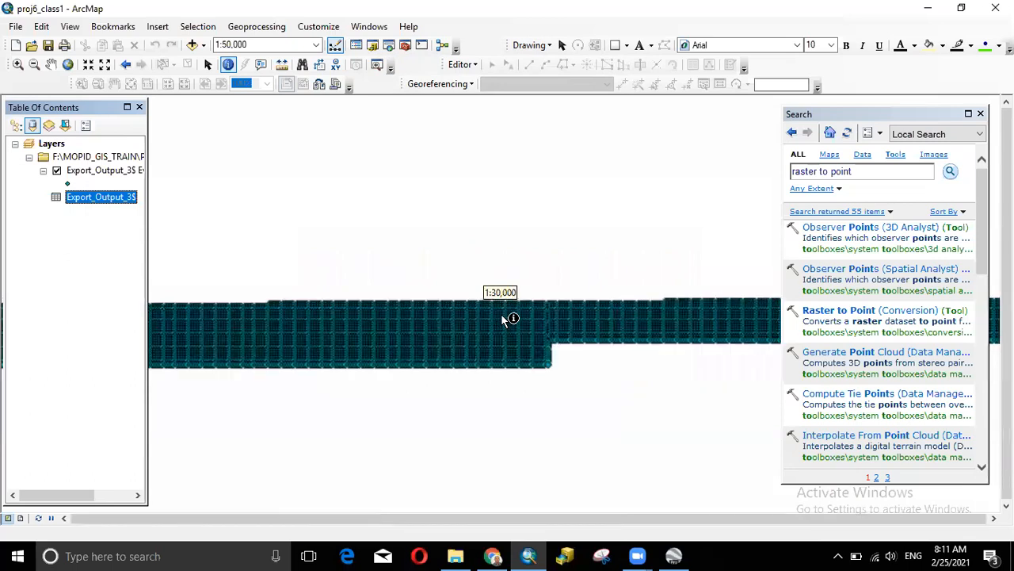
scroll(502, 319, "up", 1)
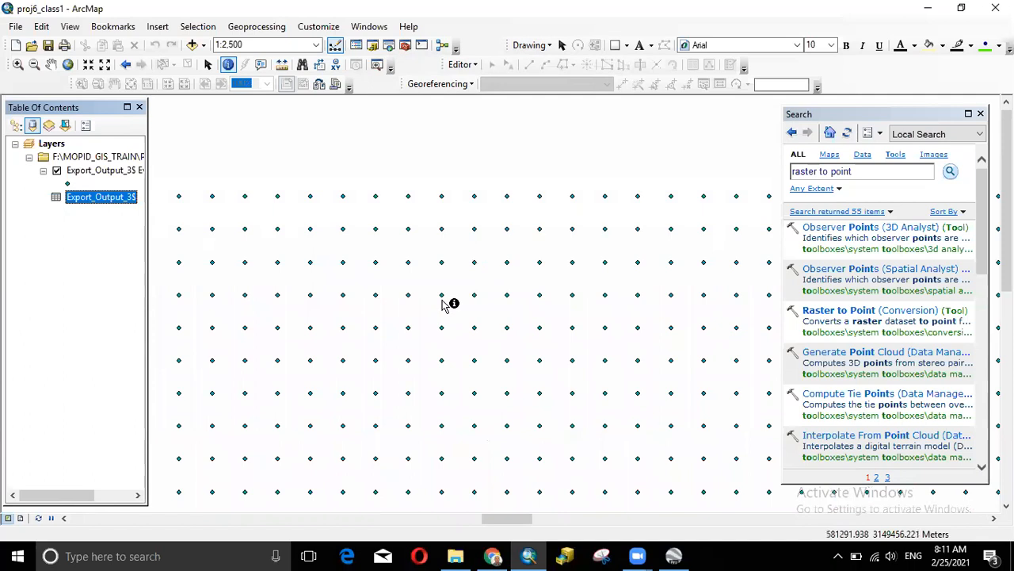
scroll(538, 320, "down", 2)
scroll(529, 315, "down", 3)
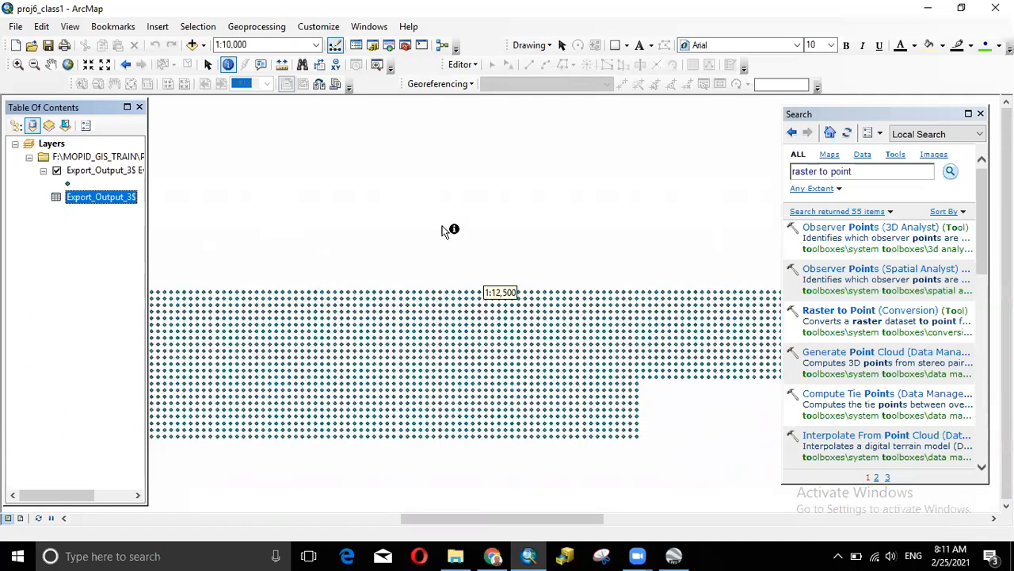
scroll(448, 230, "down", 3)
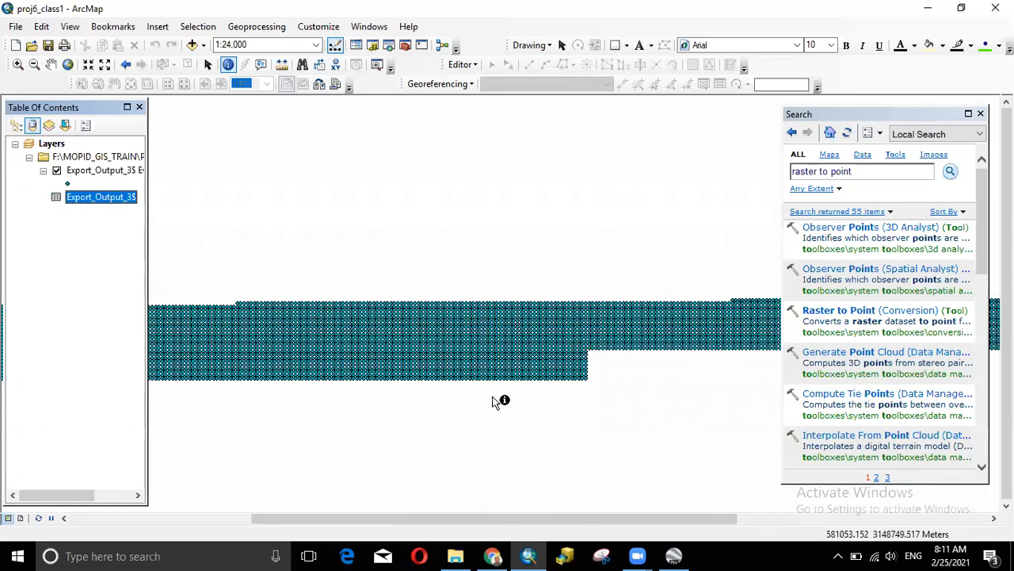
scroll(412, 349, "down", 2)
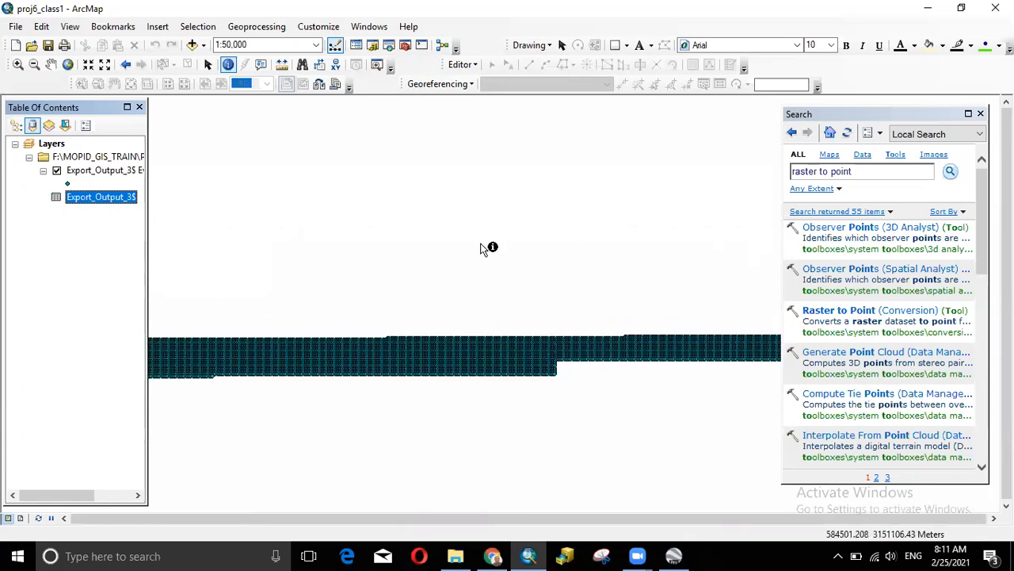
scroll(543, 365, "down", 1)
scroll(501, 349, "down", 1)
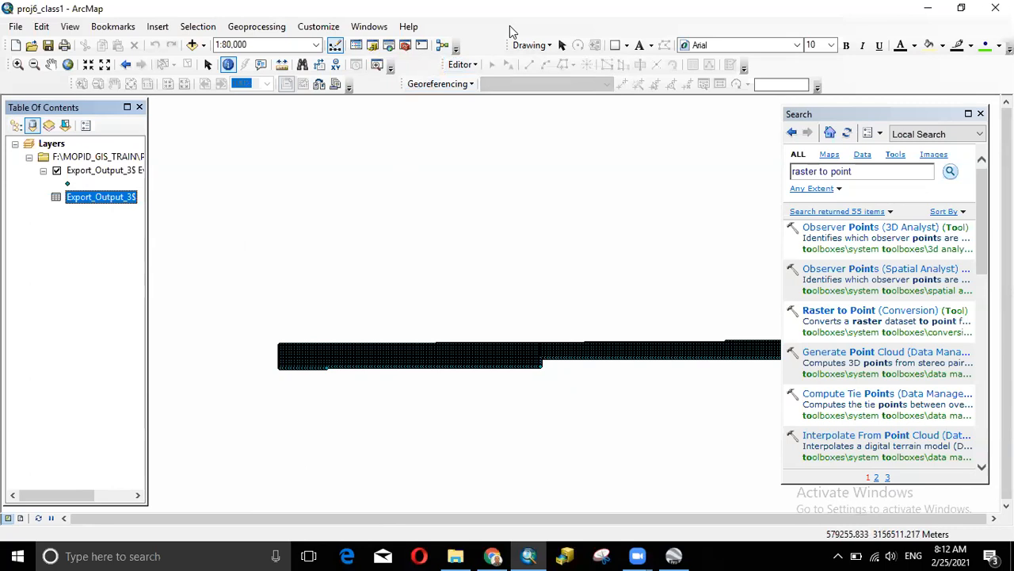
left_click(585, 115)
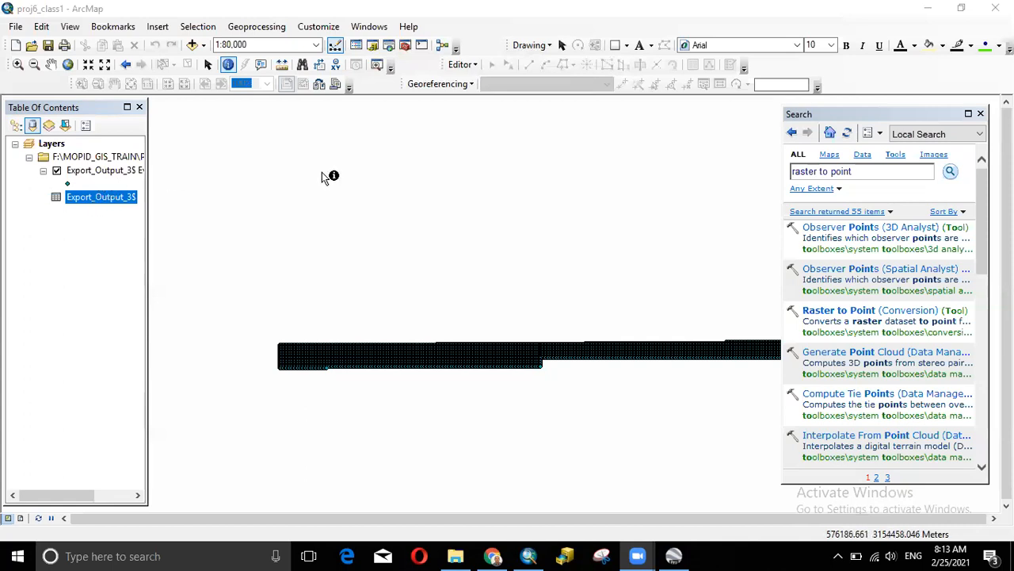
left_click(118, 172)
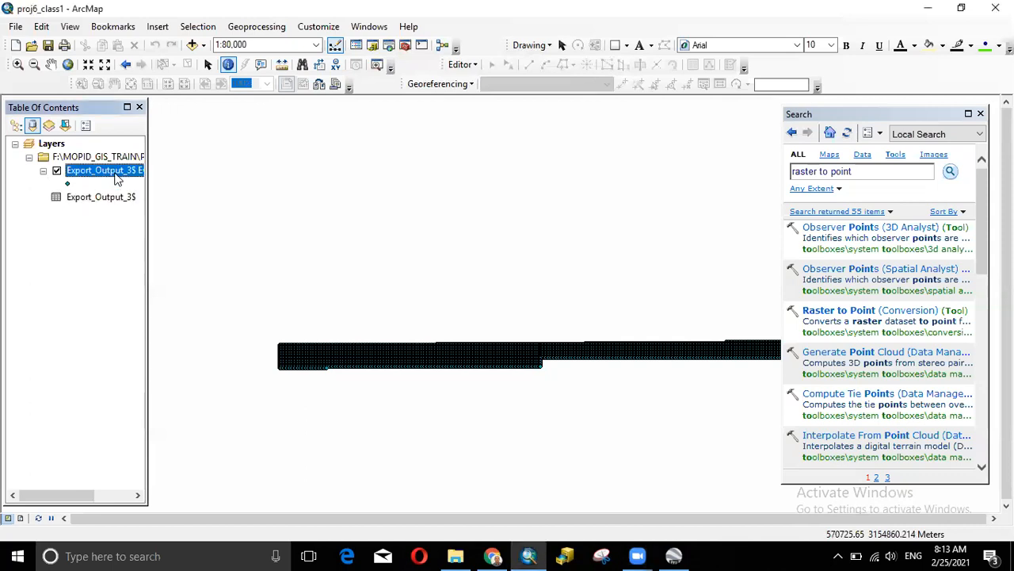
right_click(93, 197)
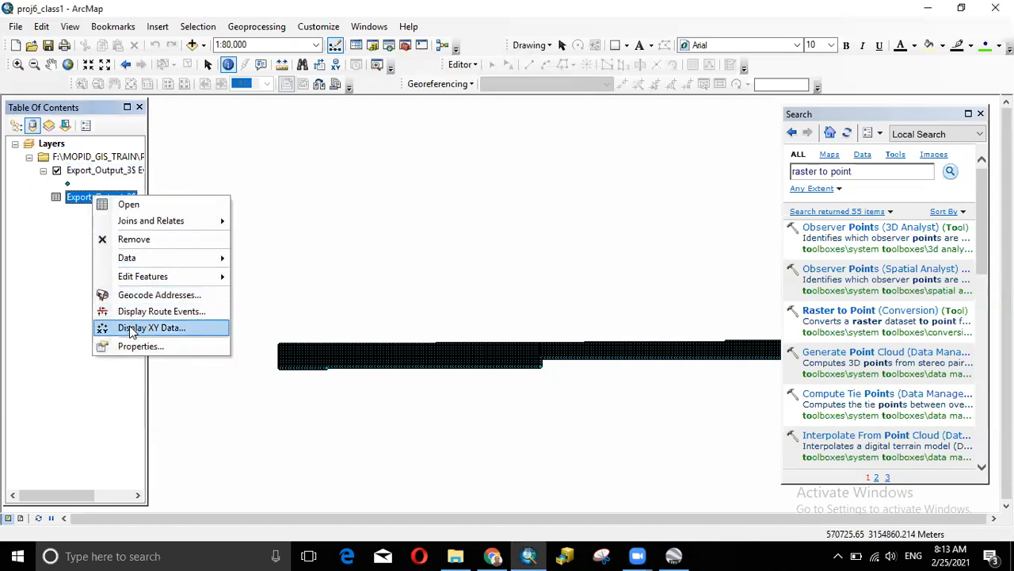
left_click(179, 328)
left_click(479, 226)
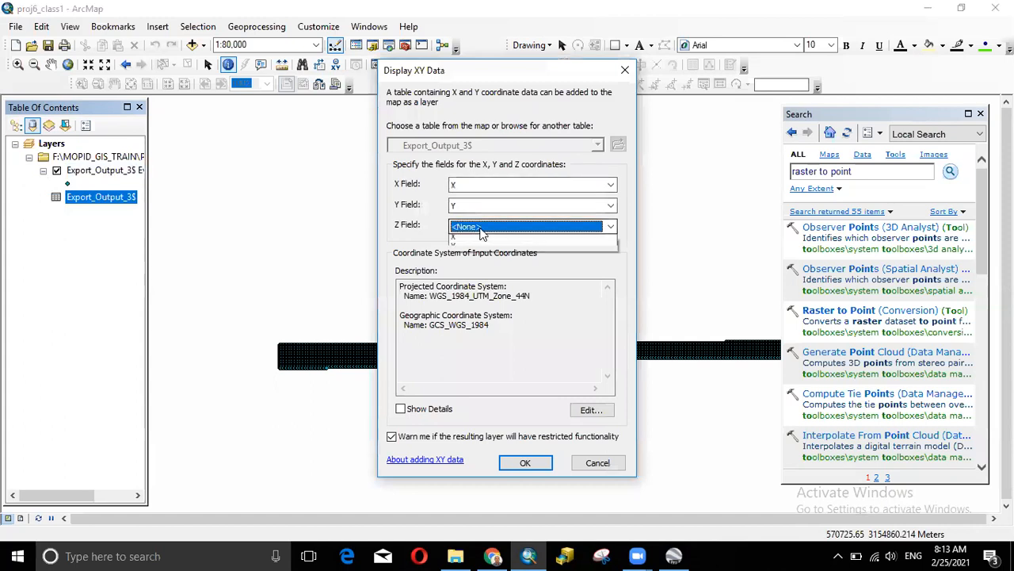
left_click(468, 273)
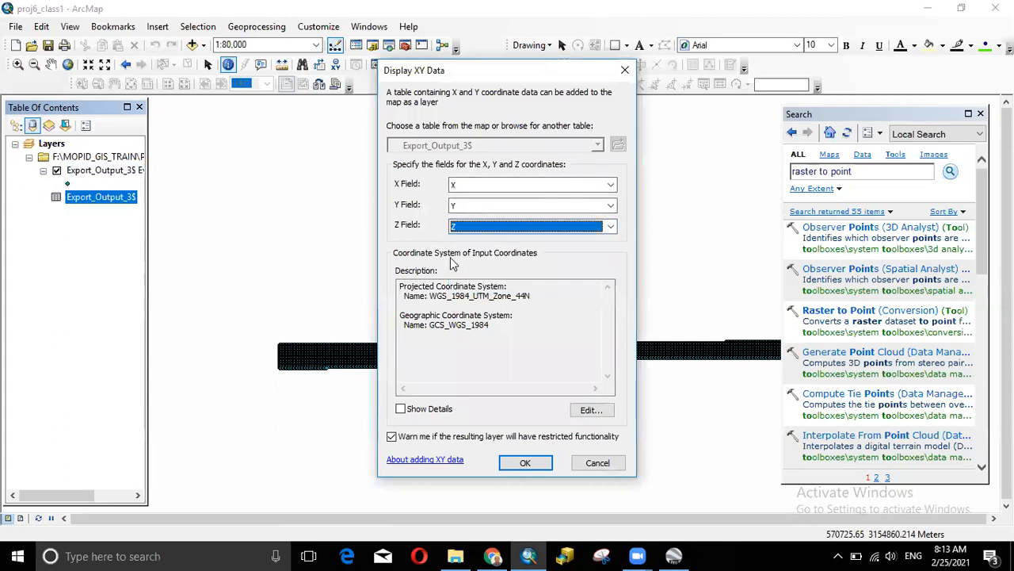
left_click(525, 463)
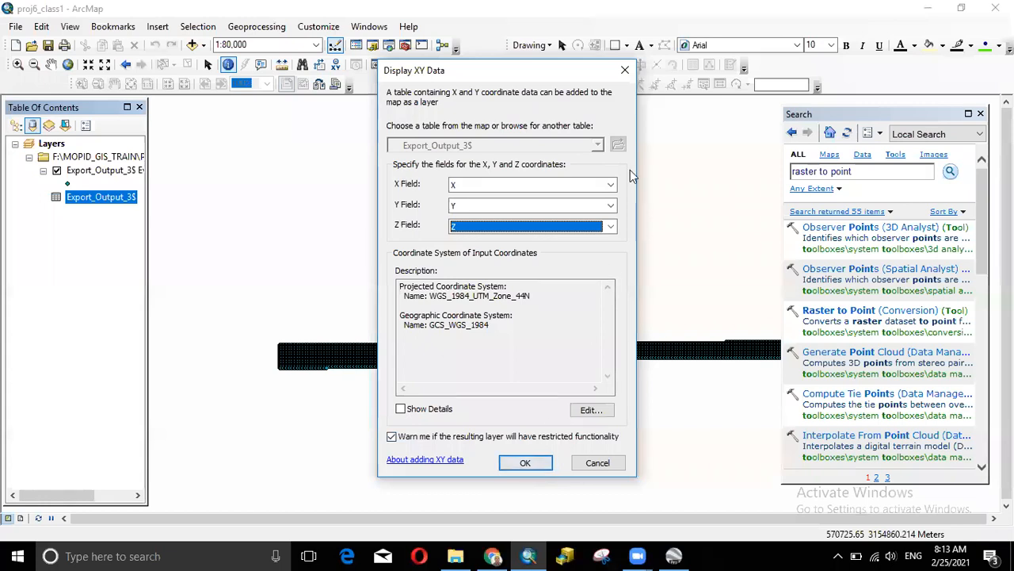
left_click(630, 70)
left_click(91, 170)
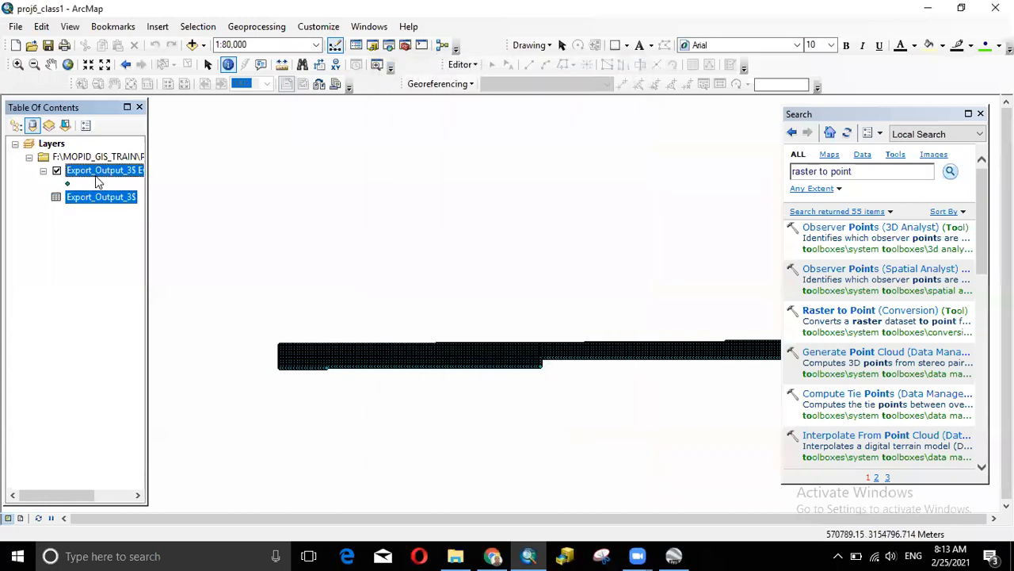
- Widen the table of contents and switch it to List By Drawing Order
left_click_drag(147, 173, 197, 173)
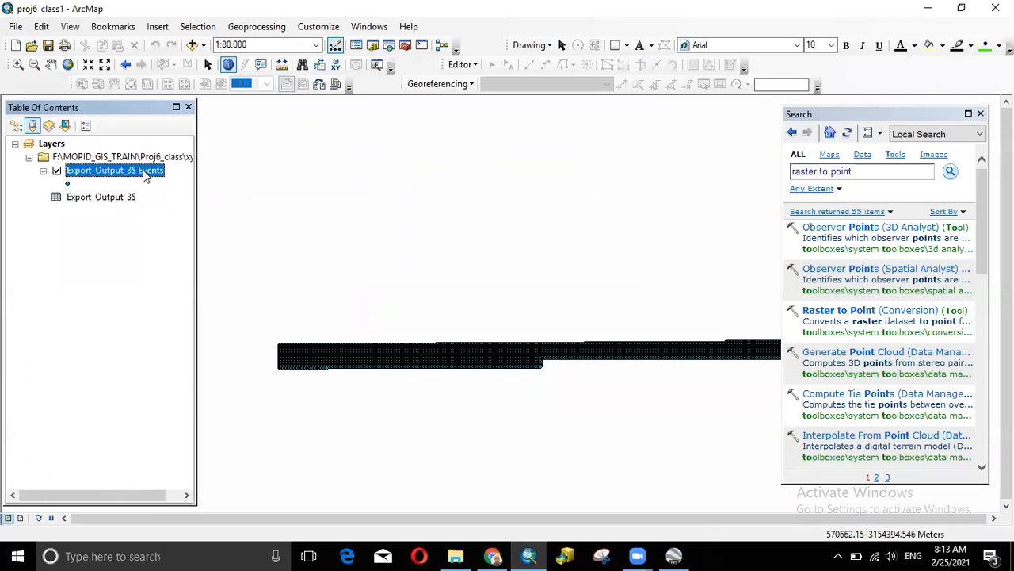
left_click(16, 125)
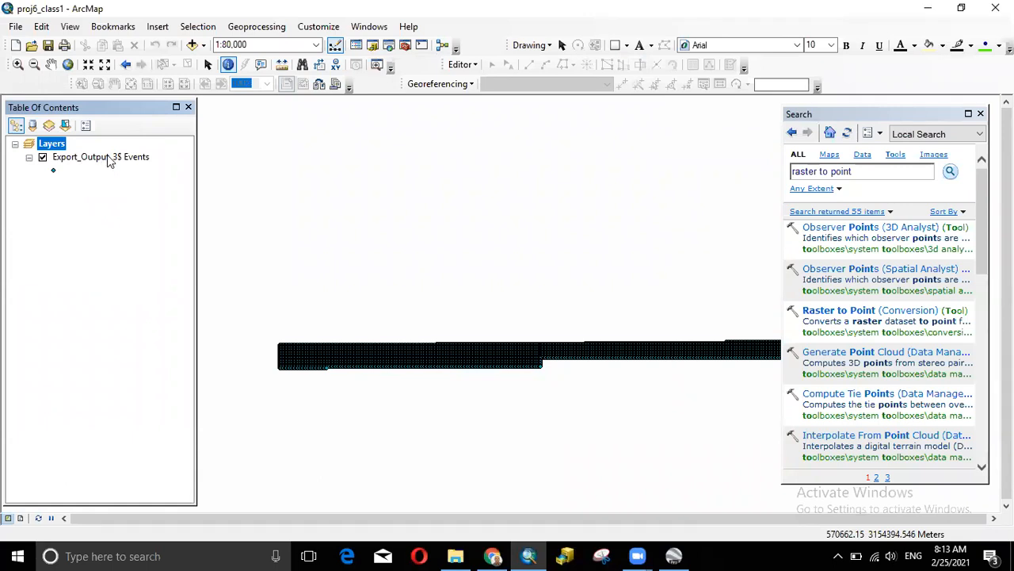
- Return to List By Source and open Display XY Data for the Export_Output_3$ table
left_click(32, 125)
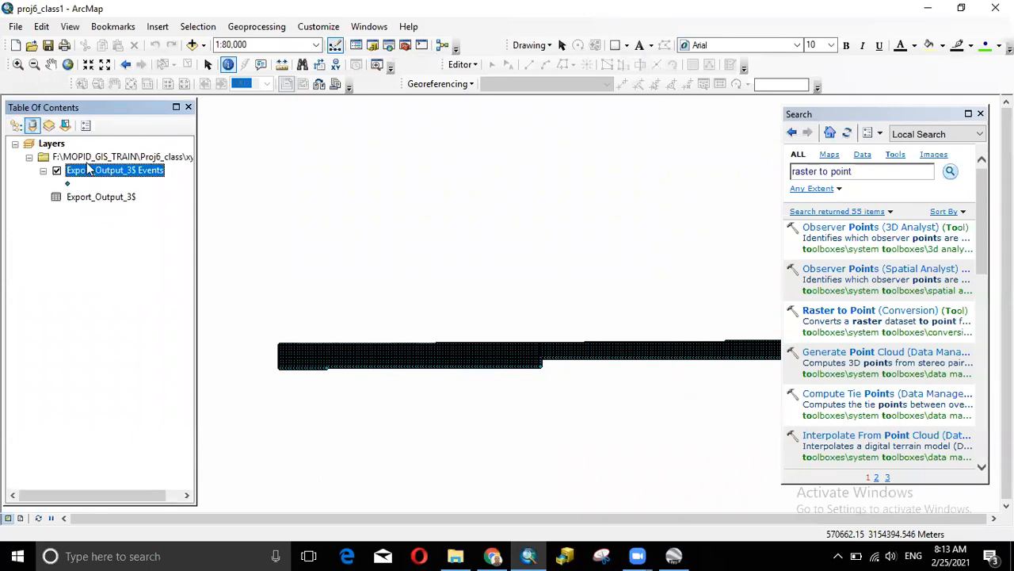
left_click(108, 202)
right_click(108, 202)
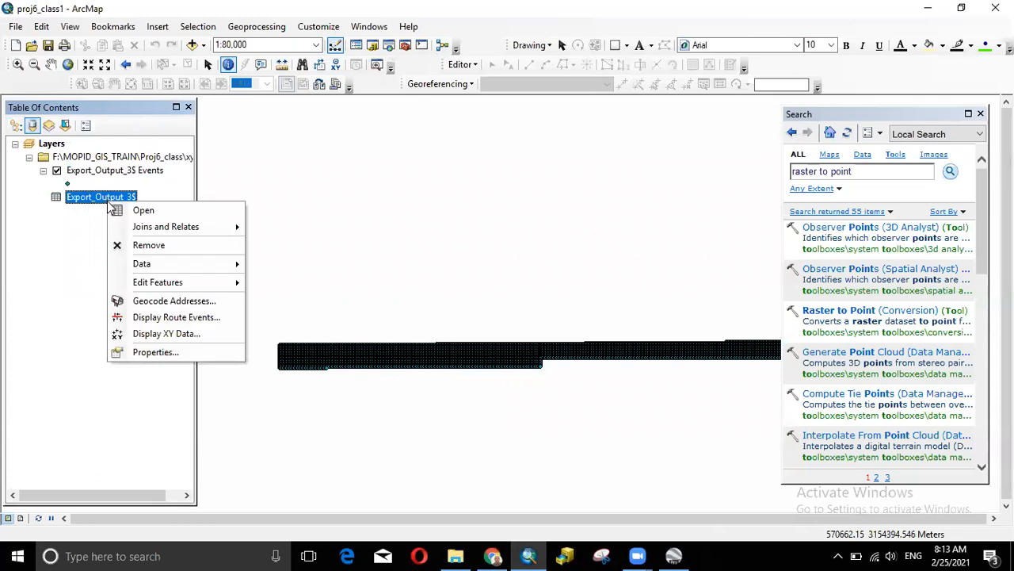
left_click(156, 333)
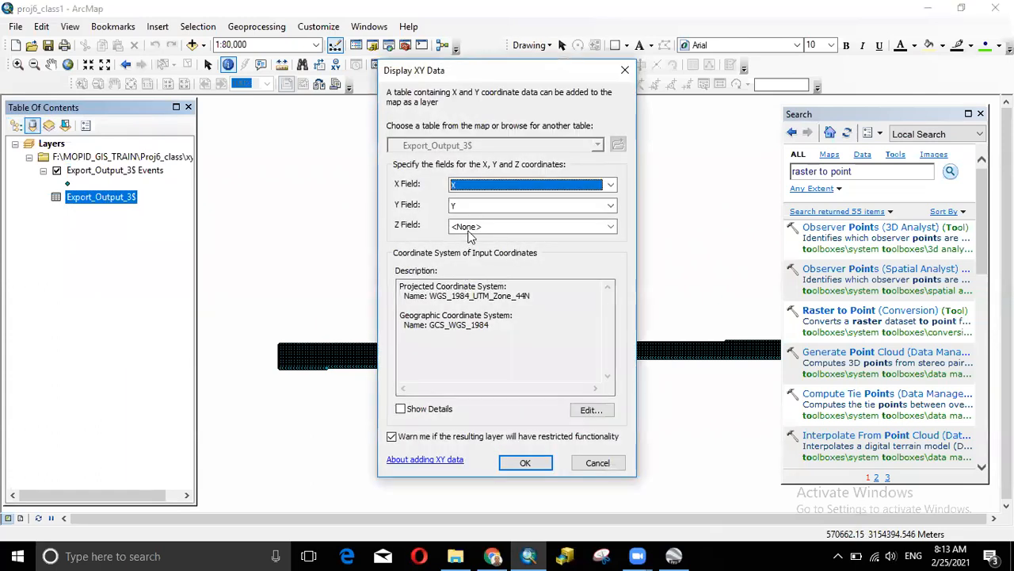
- Set the Z field to Z, close Display XY Data unapplied, and bring up the Proj6_class folder
left_click(609, 227)
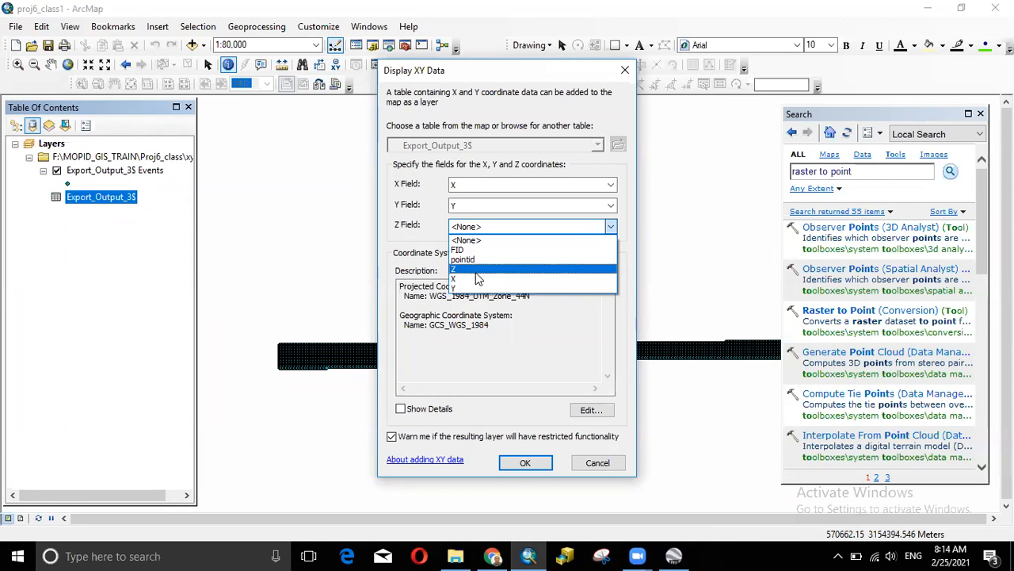
left_click(482, 270)
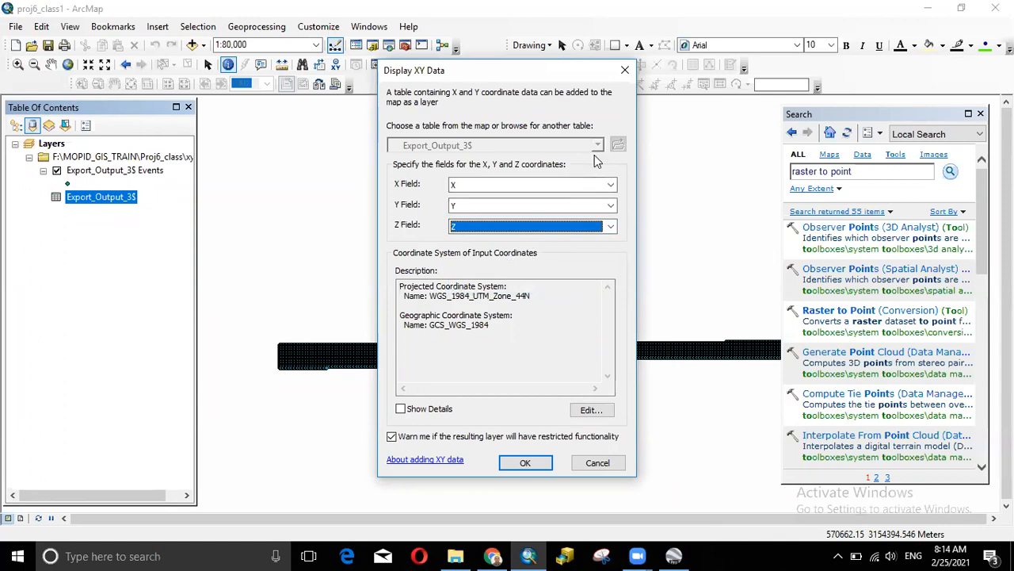
left_click(624, 70)
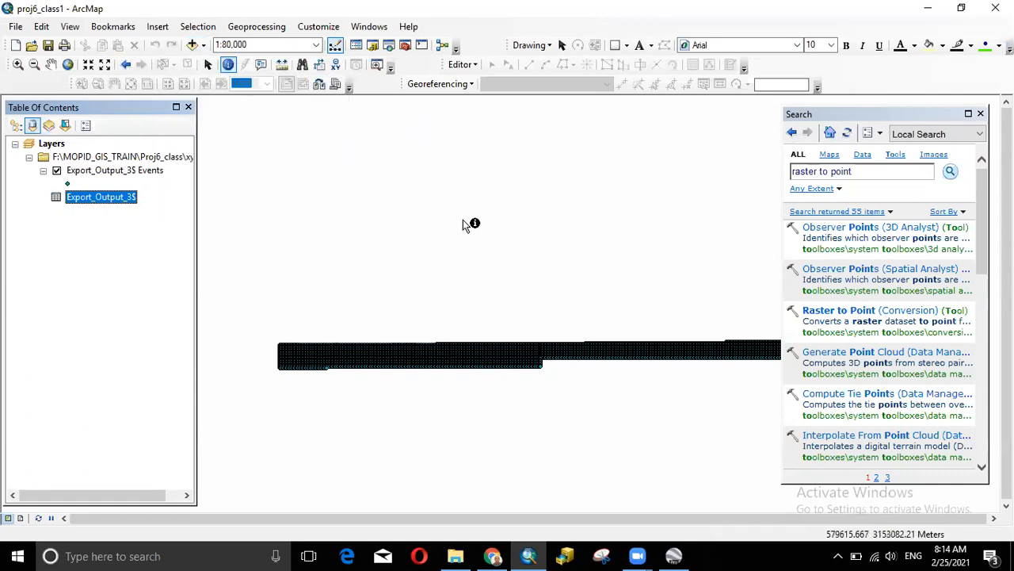
left_click(464, 554)
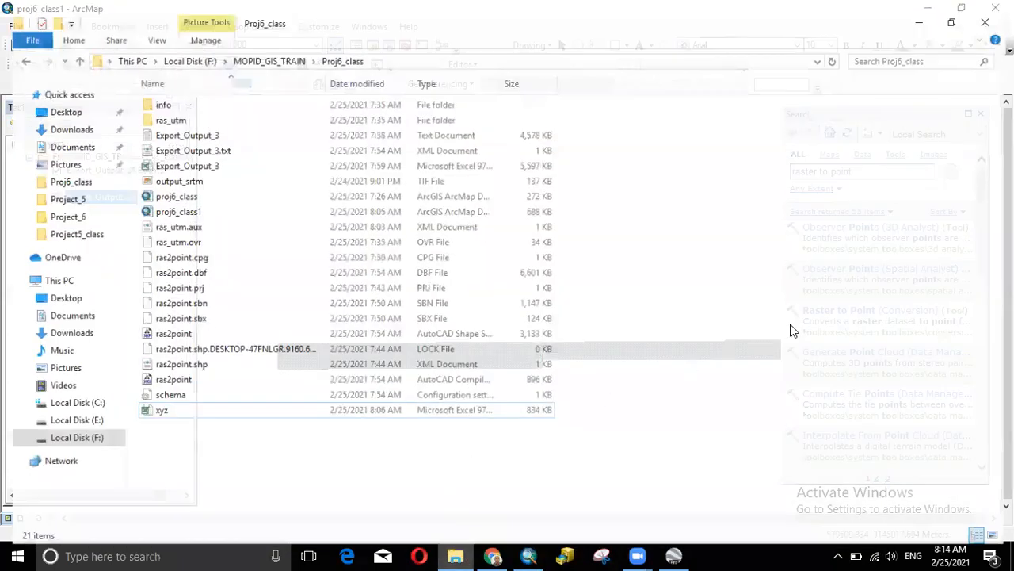
- Open xyz read-only in Excel to check its FID, pointid, Z, X, Y columns, then close Excel and hide Explorer
double_click(249, 405)
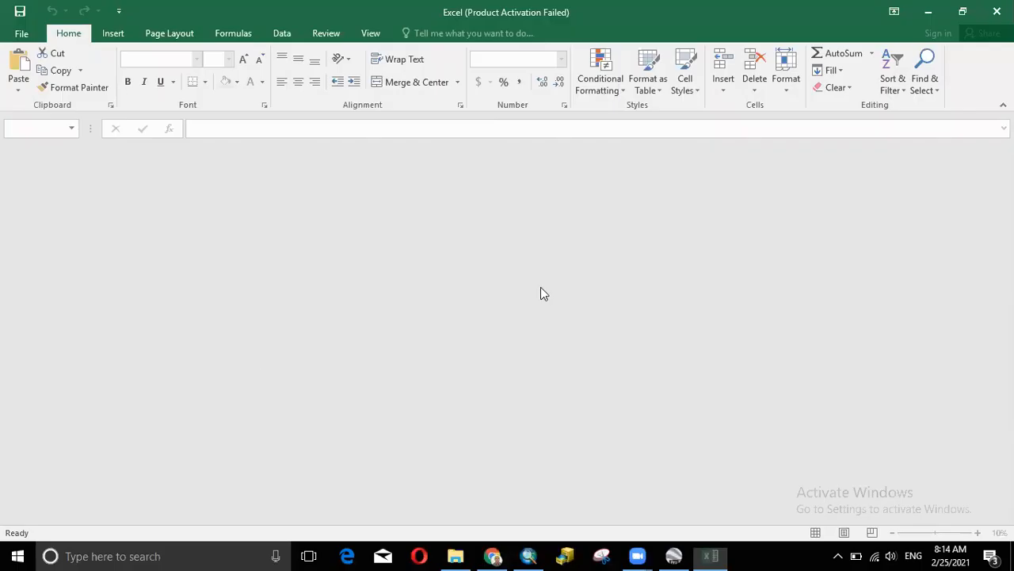
left_click(735, 249)
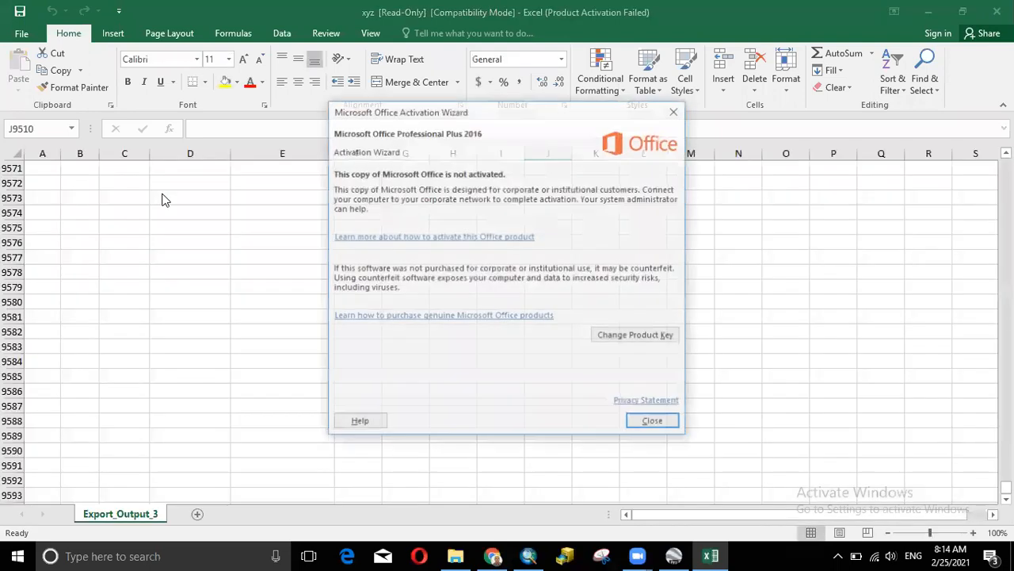
left_click(676, 110)
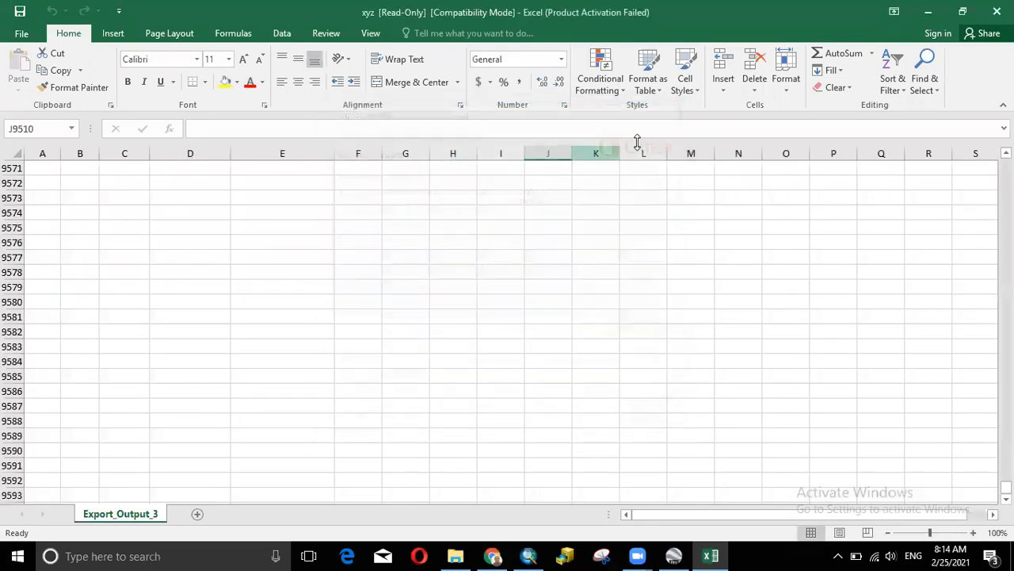
left_click_drag(1006, 487, 1005, 164)
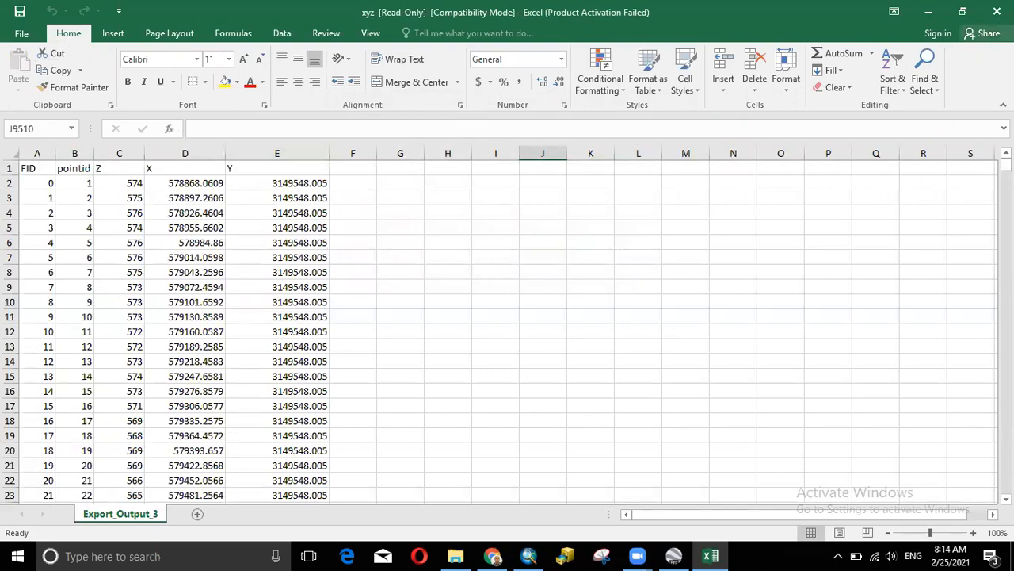
left_click(997, 11)
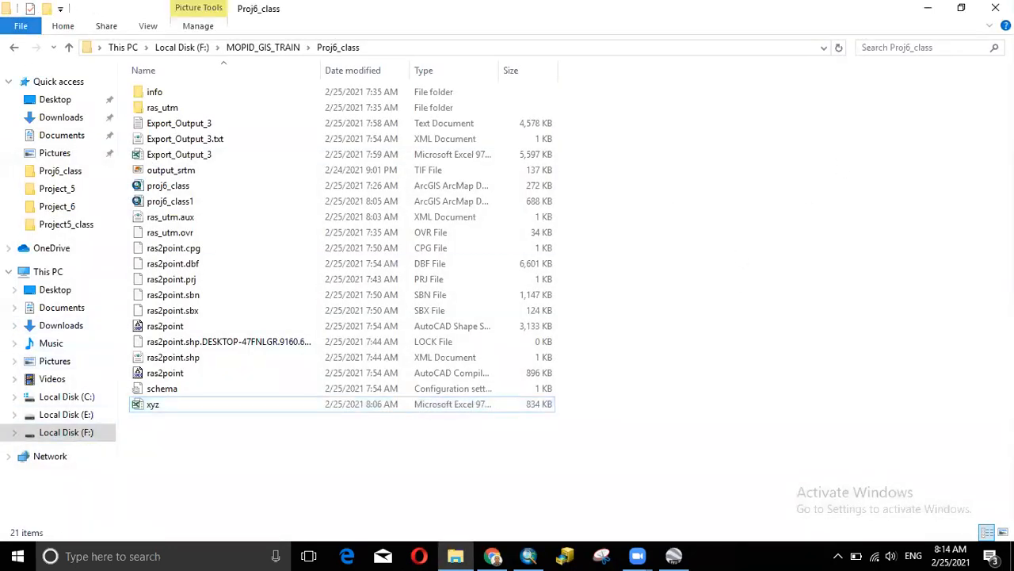
left_click(928, 8)
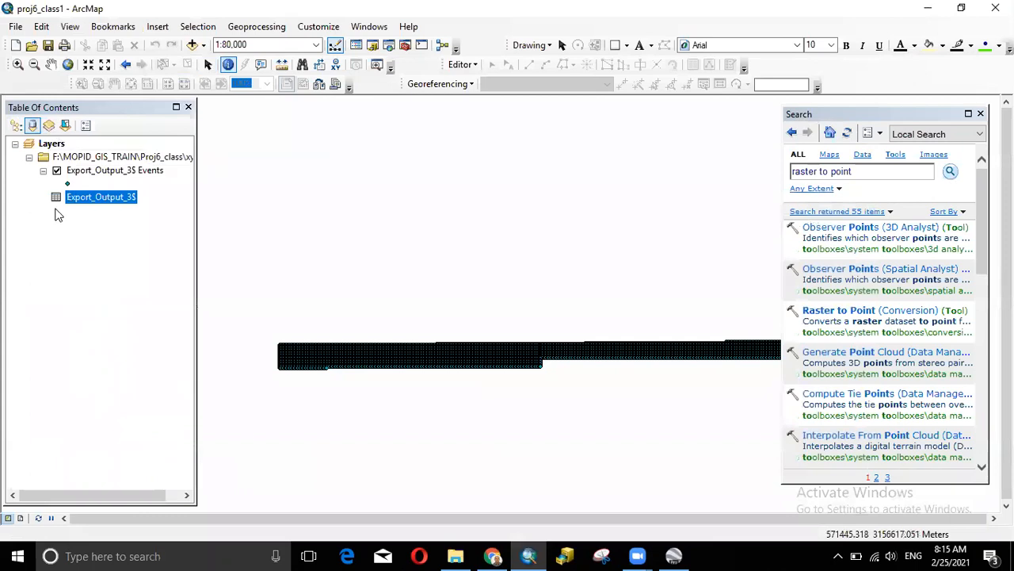
right_click(99, 198)
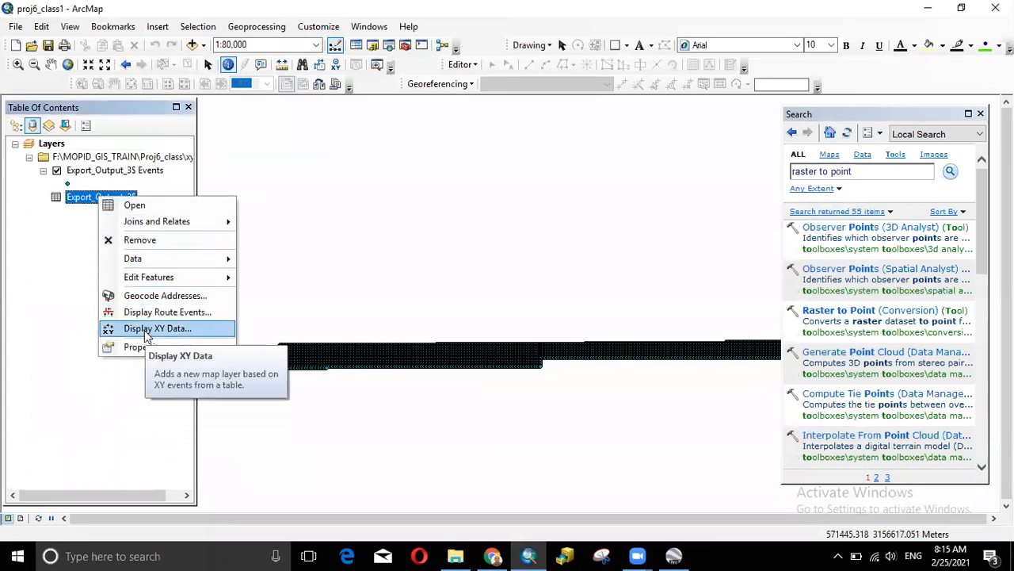
left_click(63, 360)
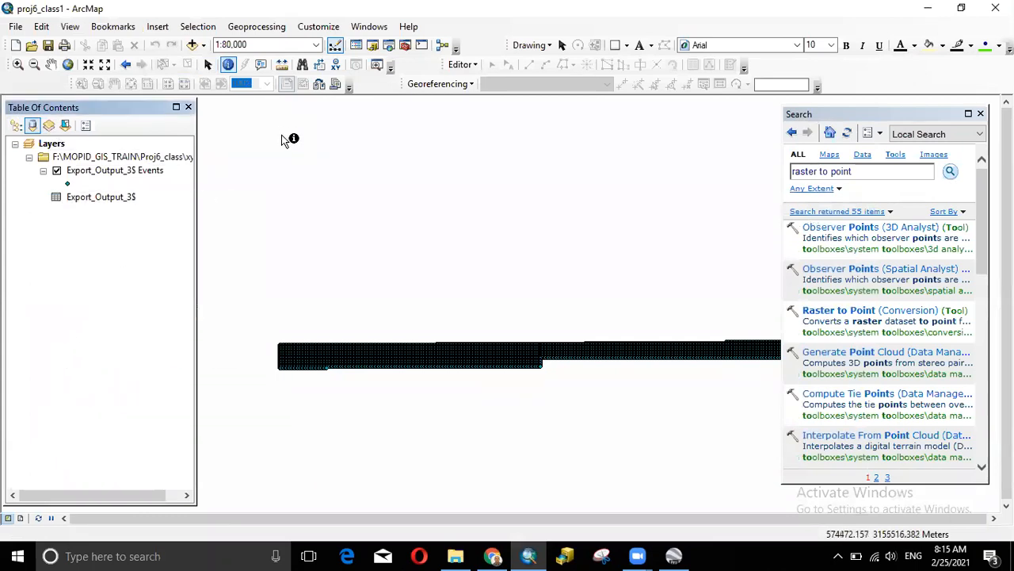
left_click(193, 46)
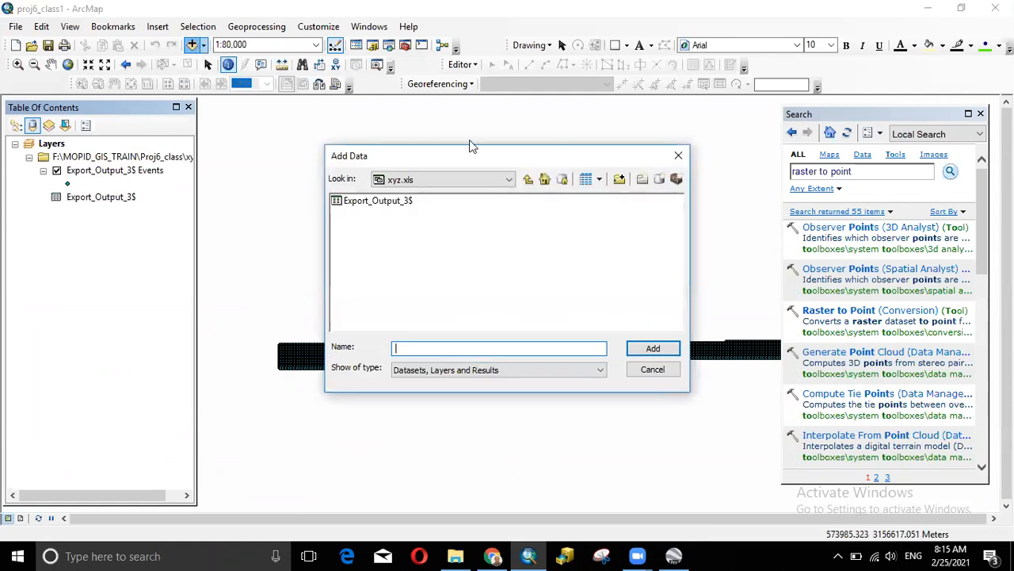
left_click(533, 181)
left_click(357, 265)
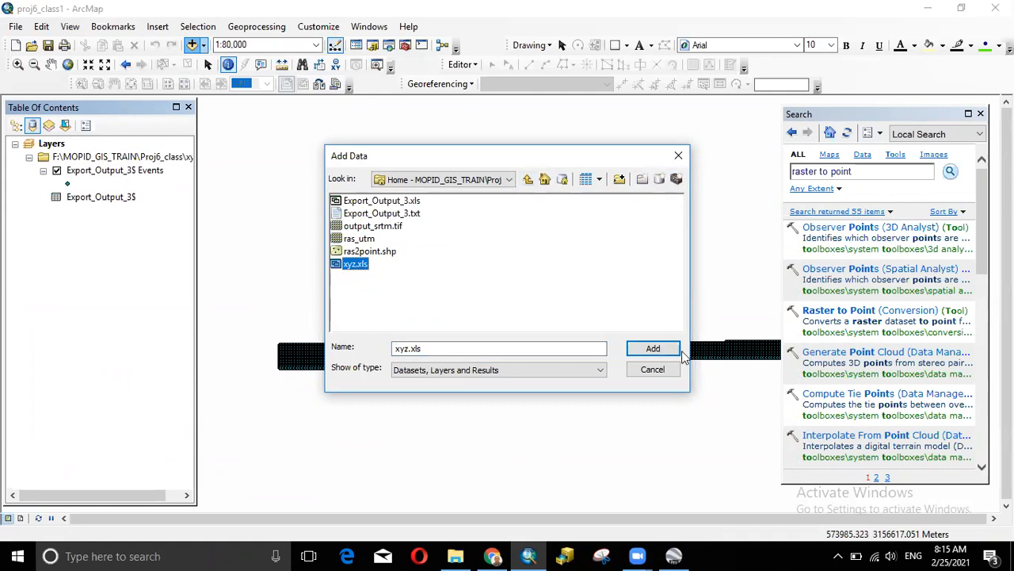
left_click(655, 351)
left_click(361, 204)
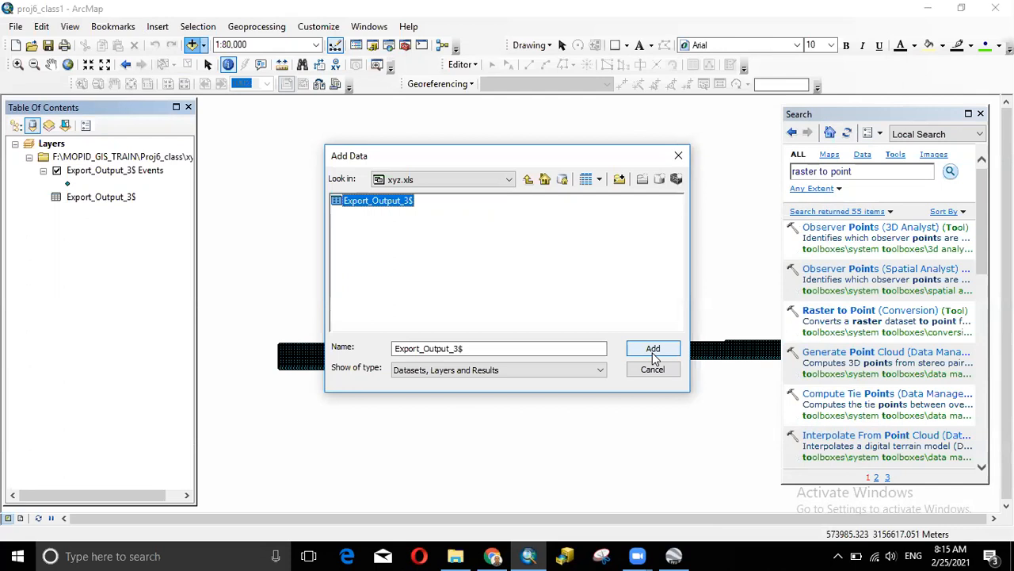
left_click(95, 198)
right_click(95, 201)
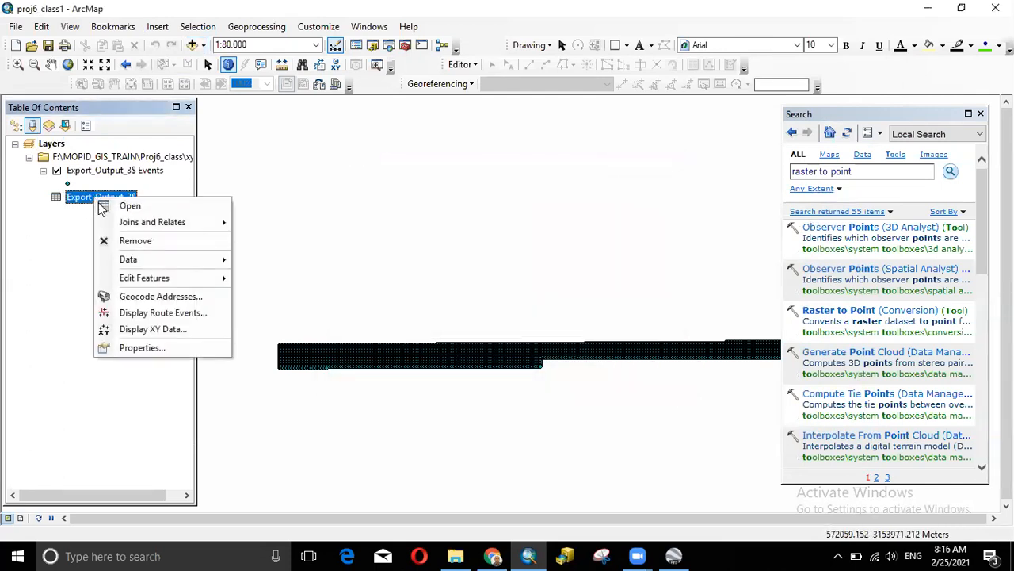
left_click(141, 329)
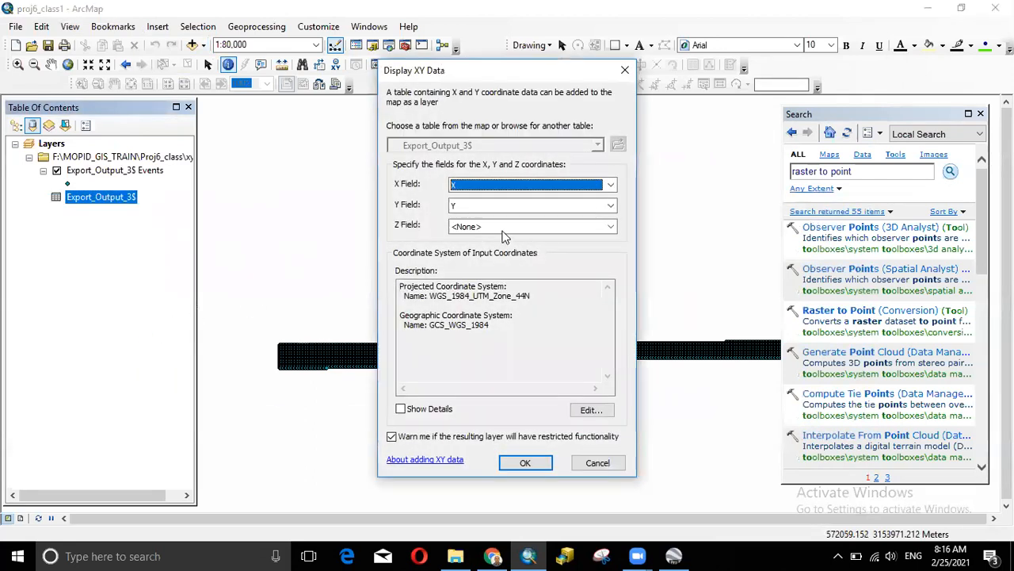
left_click(484, 228)
left_click(461, 272)
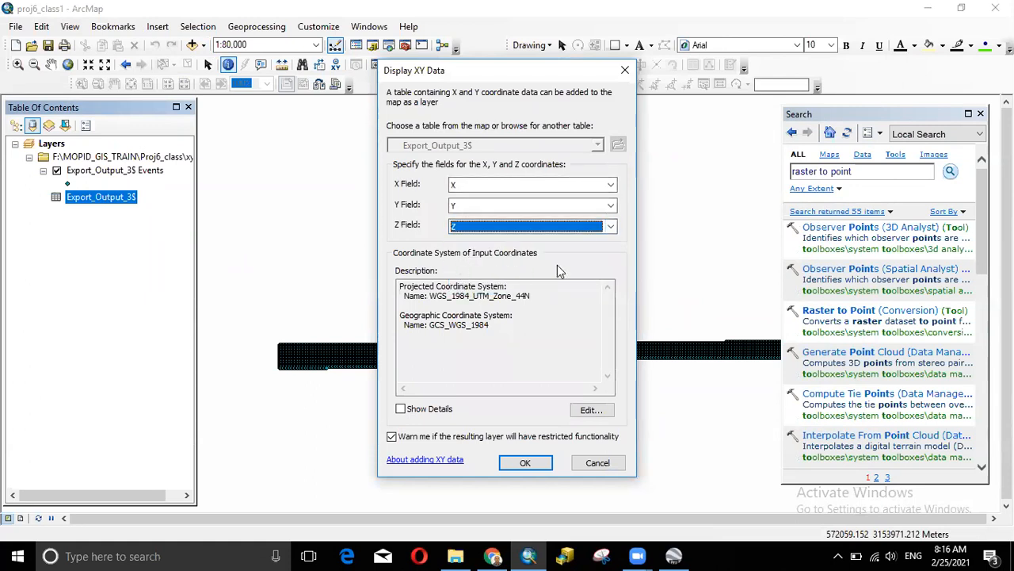
left_click(537, 469)
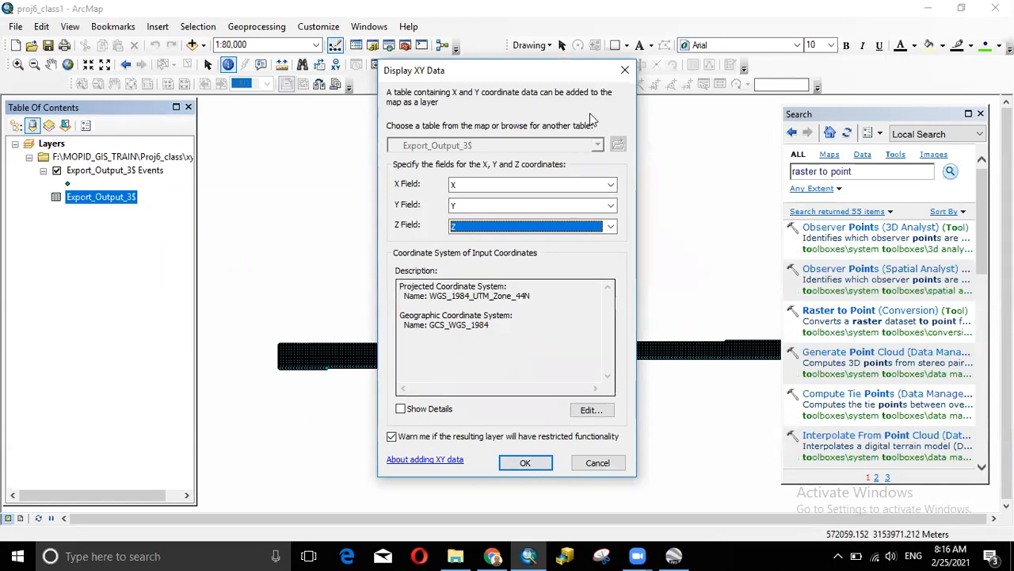
left_click(625, 73)
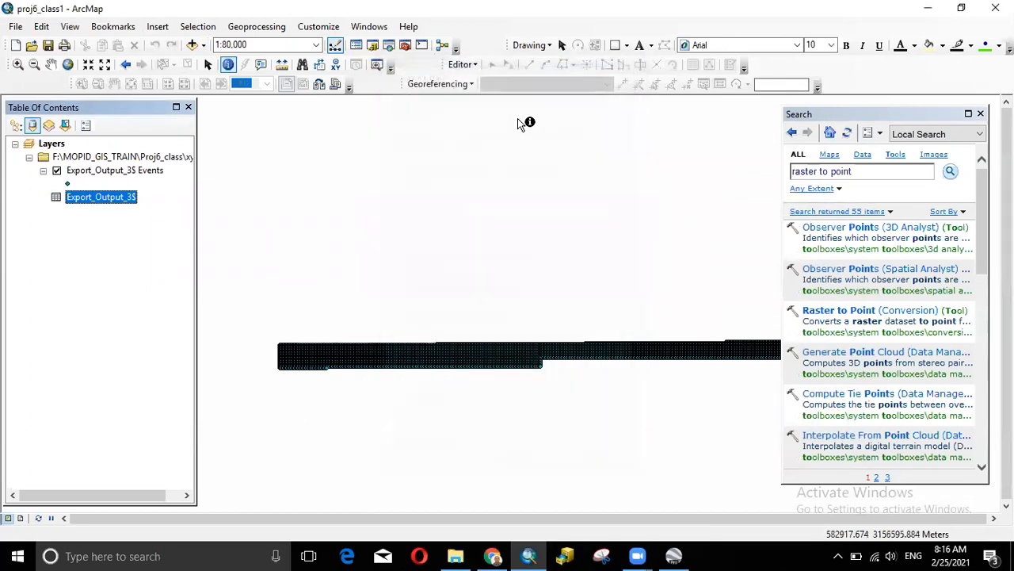
left_click(110, 171)
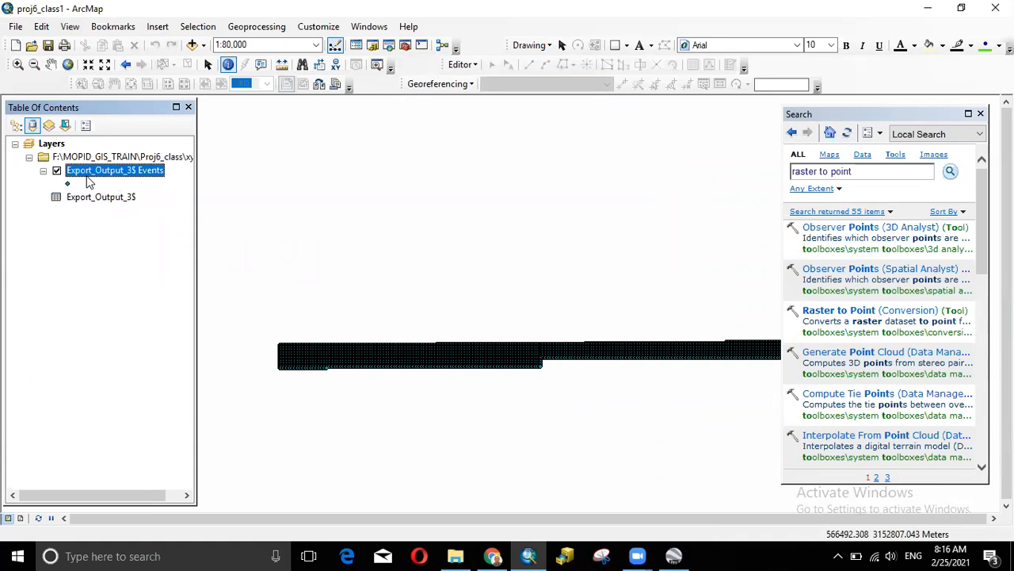
- In drawing order view, review the Events layer's source: X, Y, Z from xyz.xls in WGS_1984_UTM_Zone_44N
left_click(15, 125)
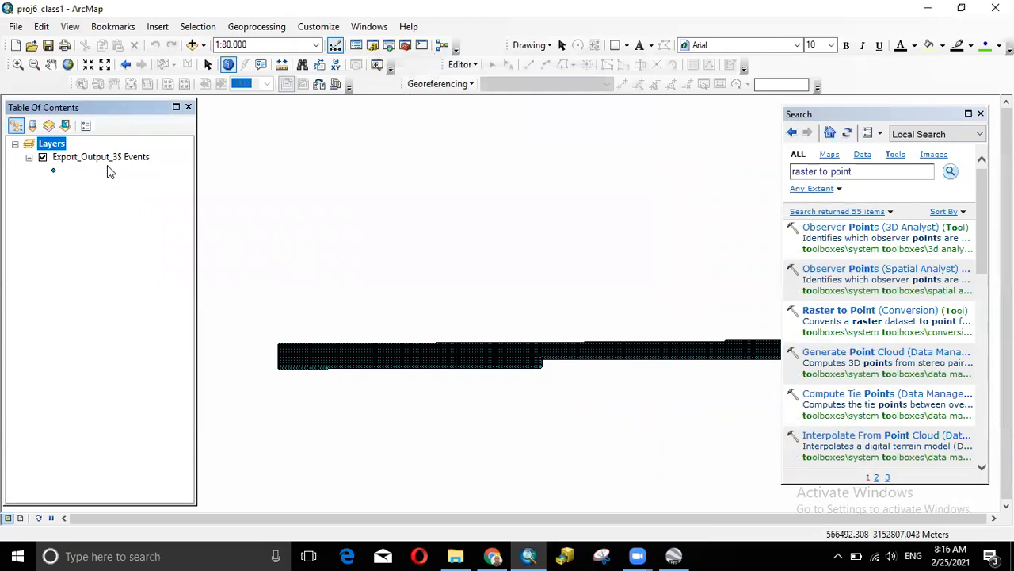
left_click(64, 158)
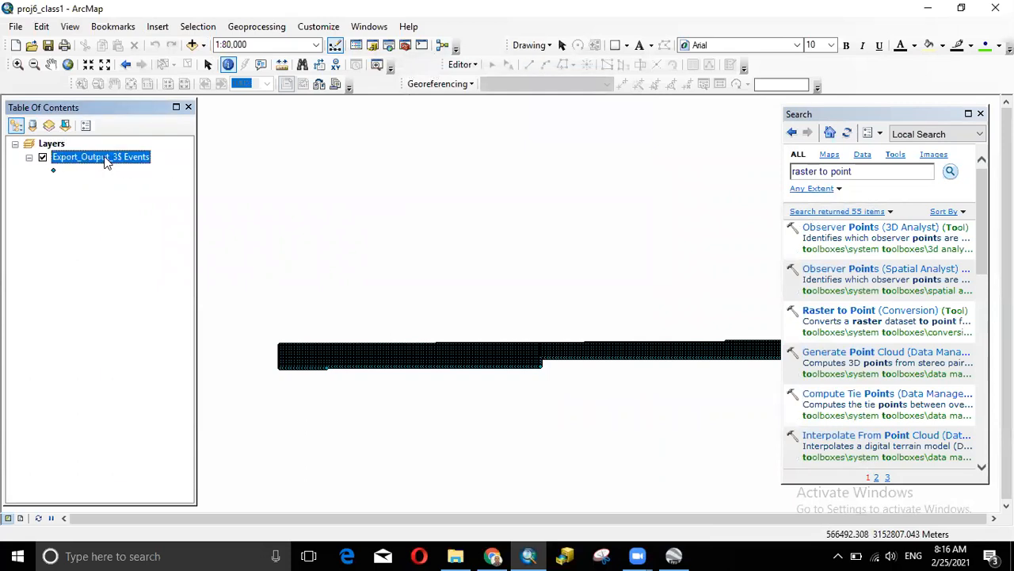
right_click(104, 159)
mouse_move(157, 413)
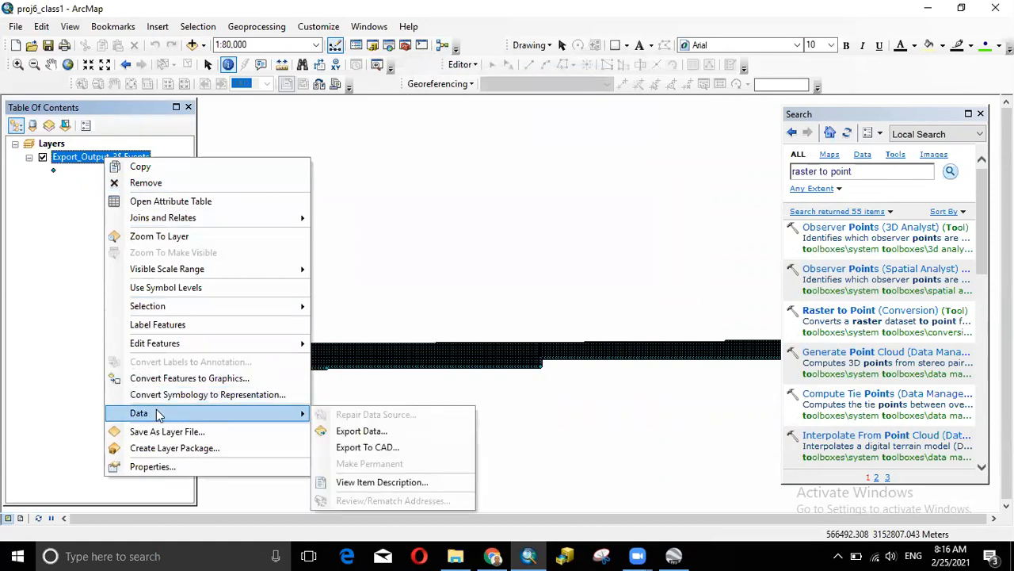
left_click(153, 466)
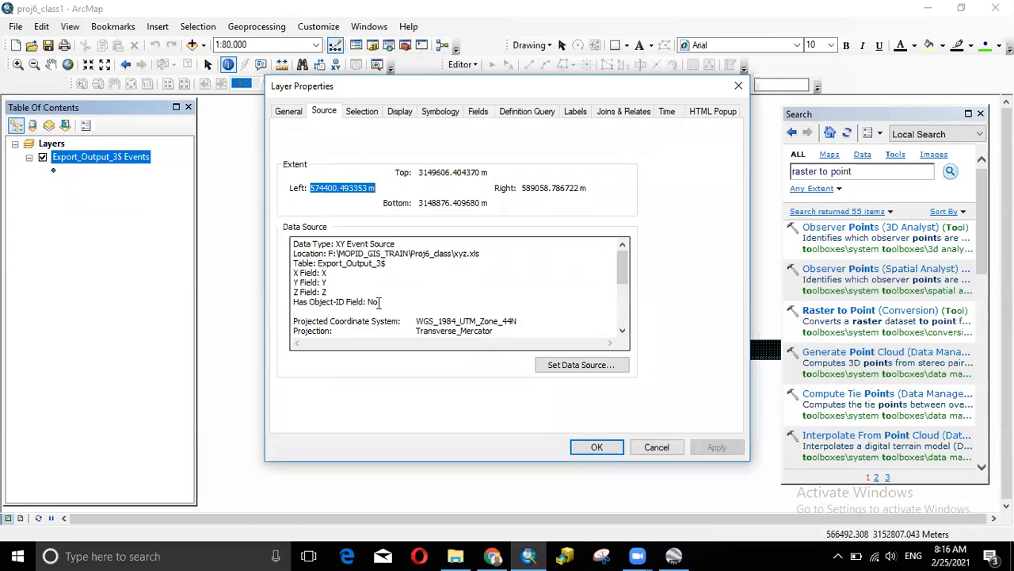
mouse_move(622, 273)
left_mouse_down()
mouse_move(622, 317)
mouse_move(622, 266)
left_mouse_up()
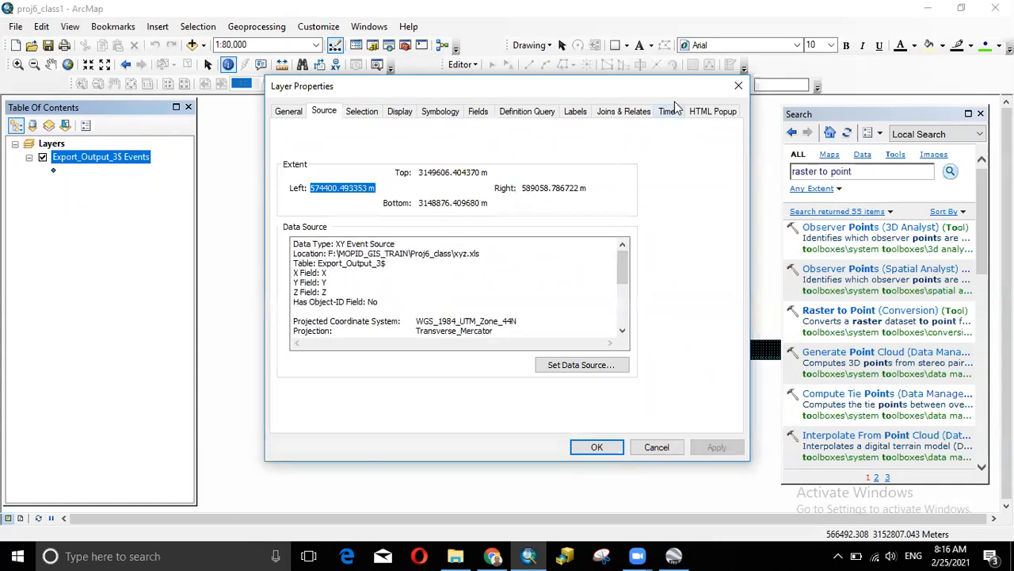
left_click(736, 86)
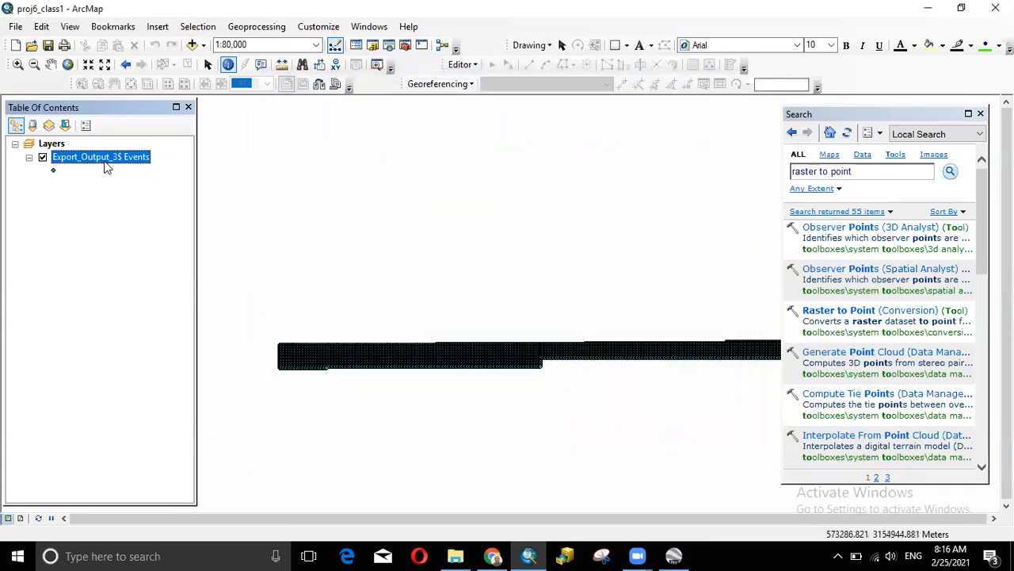
right_click(105, 161)
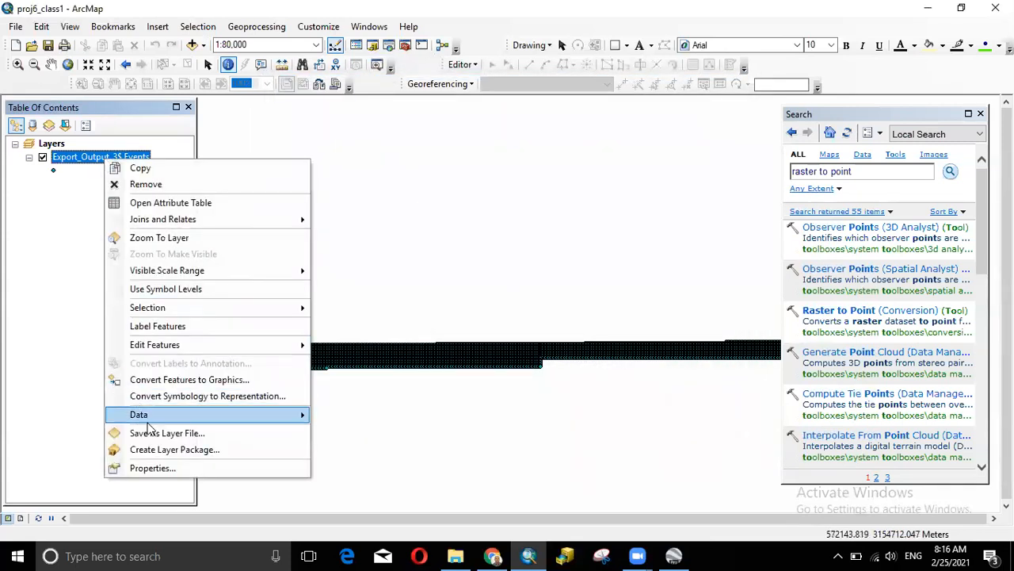
- Open the Export Data dialog for the Export_Output_3$ Events layer
mouse_move(182, 422)
left_click(349, 432)
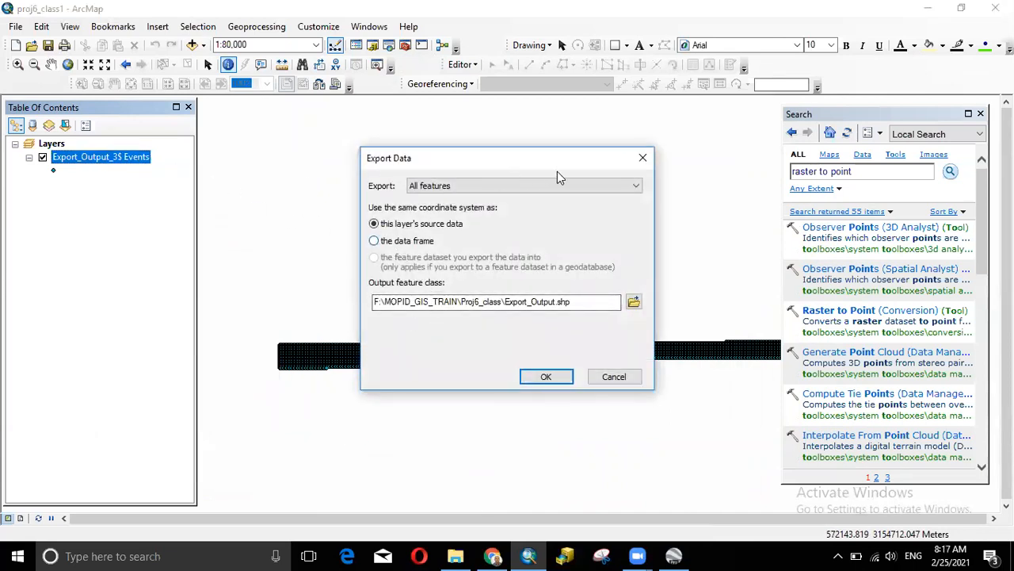
left_click(642, 158)
right_click(102, 161)
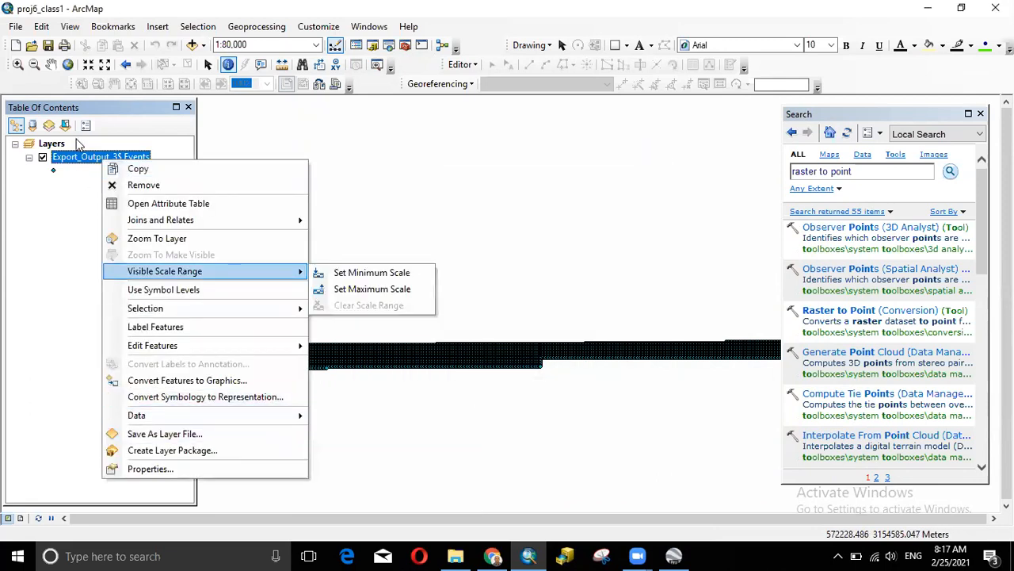
mouse_move(143, 415)
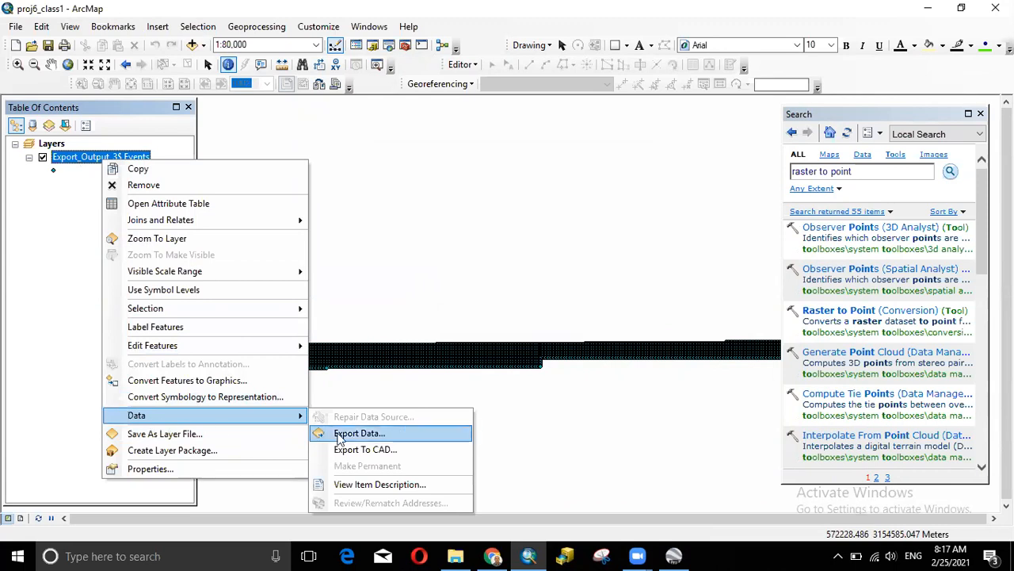
left_click(353, 433)
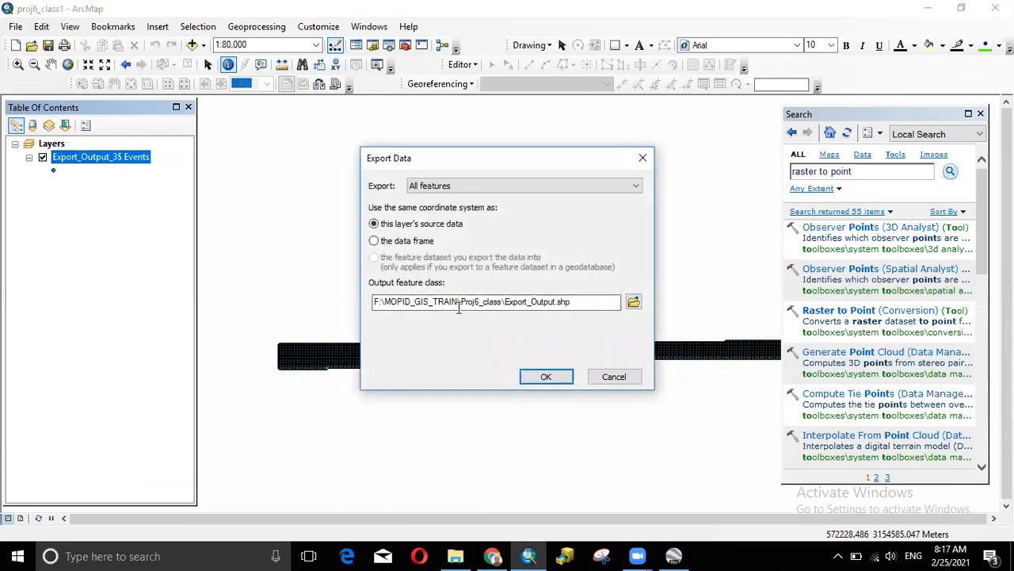
- Export the event points to point2ras.shp, add it to the map, and hide the Events layer
left_click(633, 302)
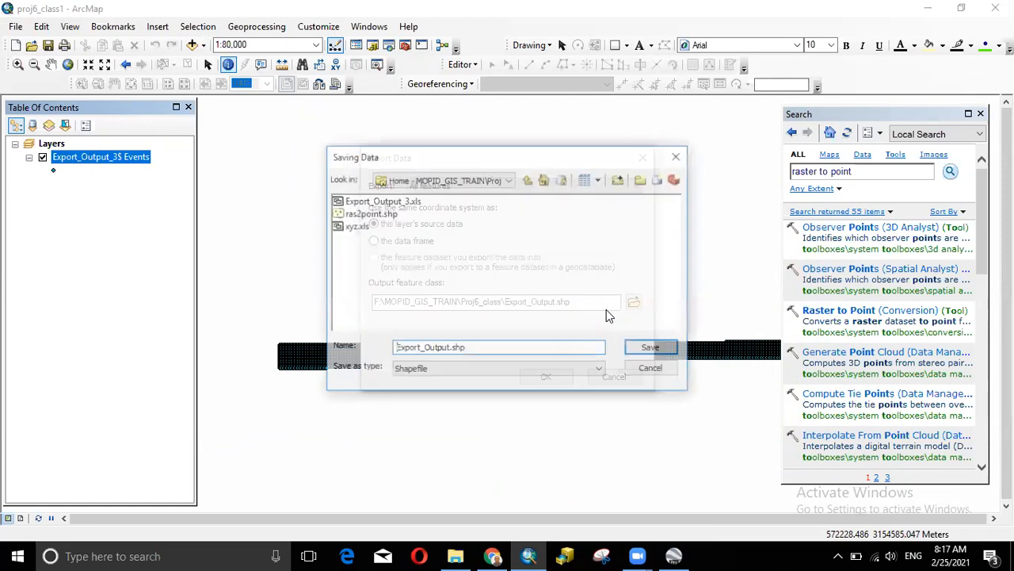
left_click(370, 213)
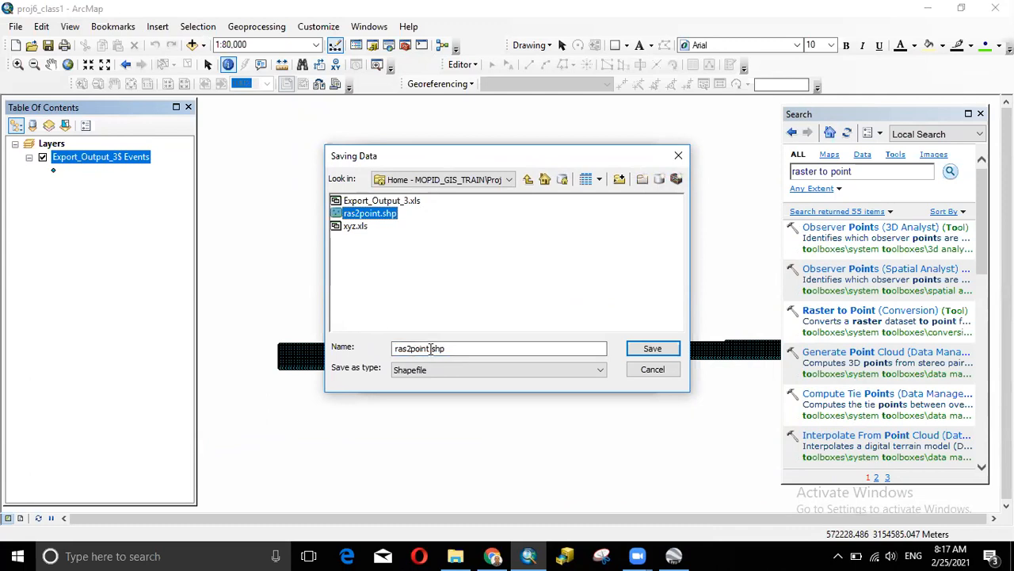
left_click_drag(431, 349, 343, 353)
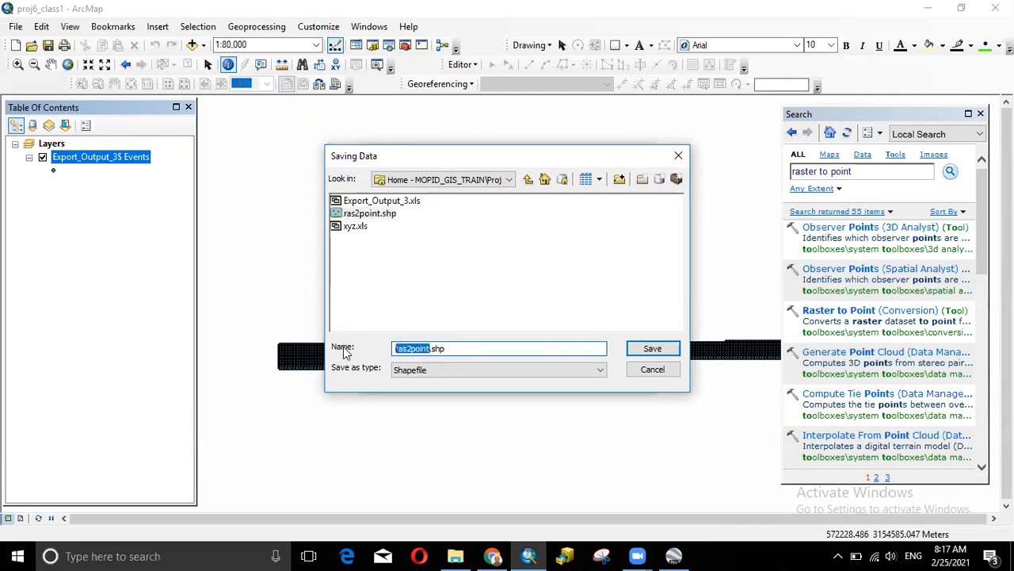
type("point2ras")
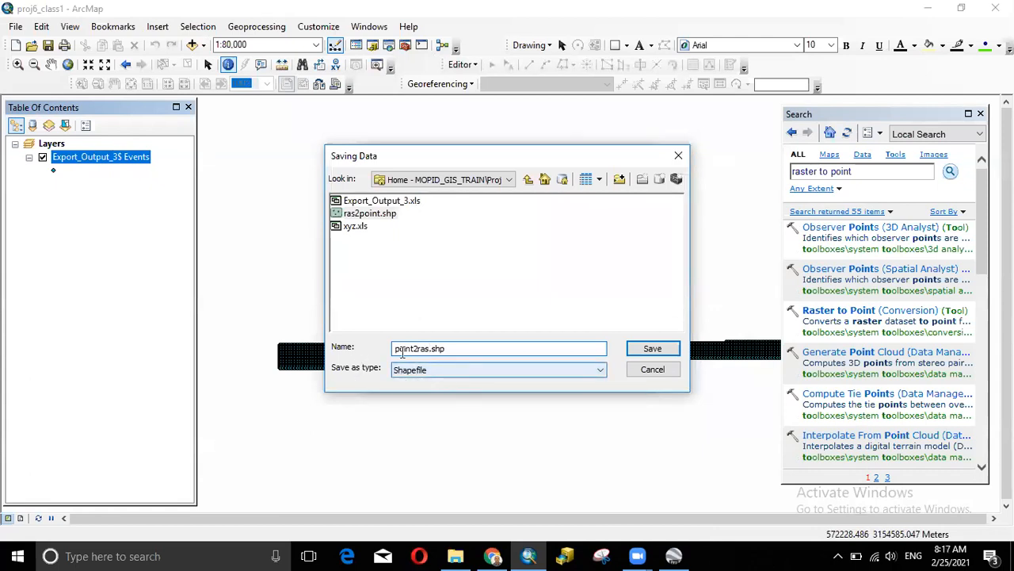
left_click(642, 351)
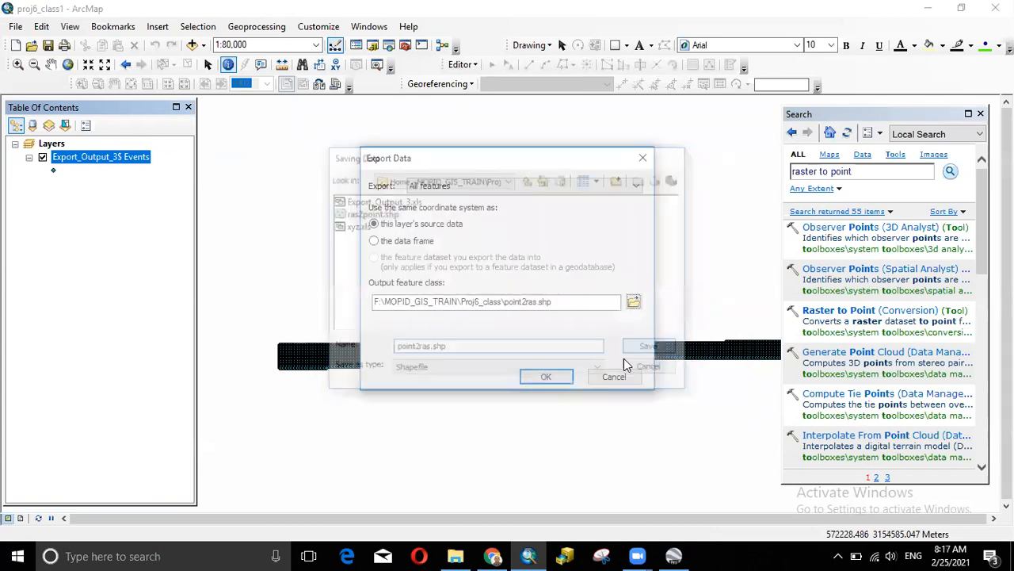
left_click(546, 377)
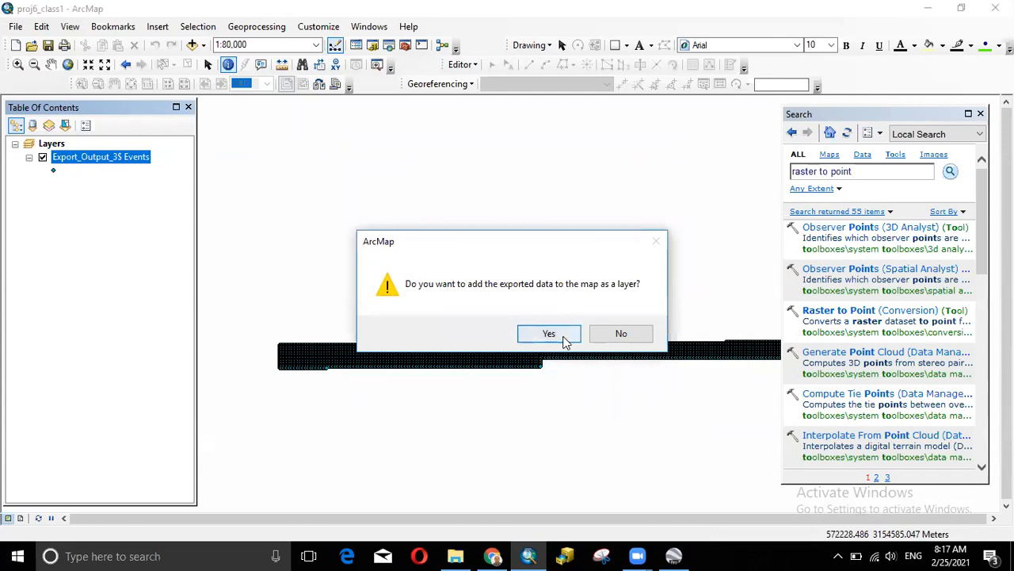
left_click(561, 334)
left_click(79, 189)
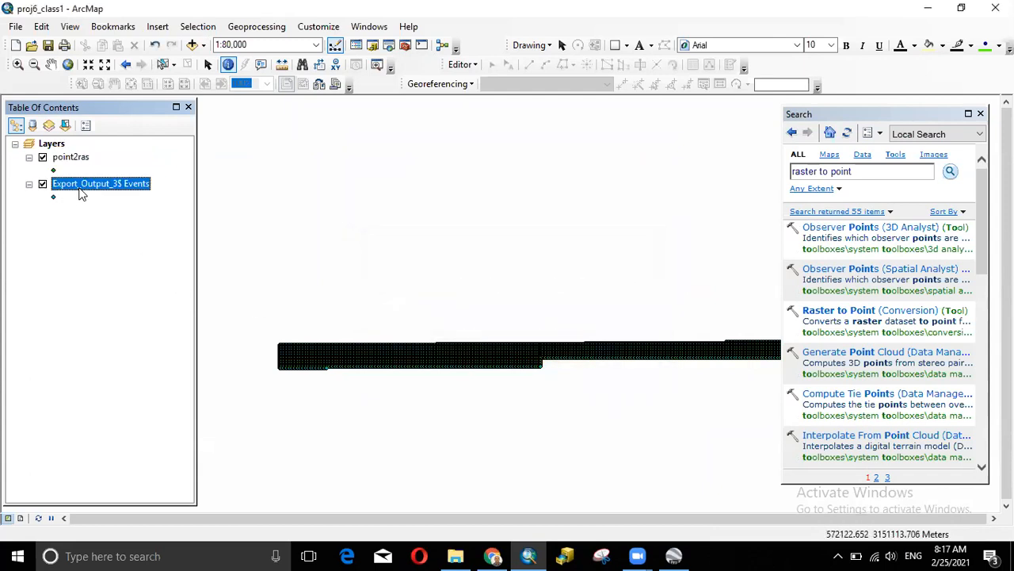
left_click(43, 183)
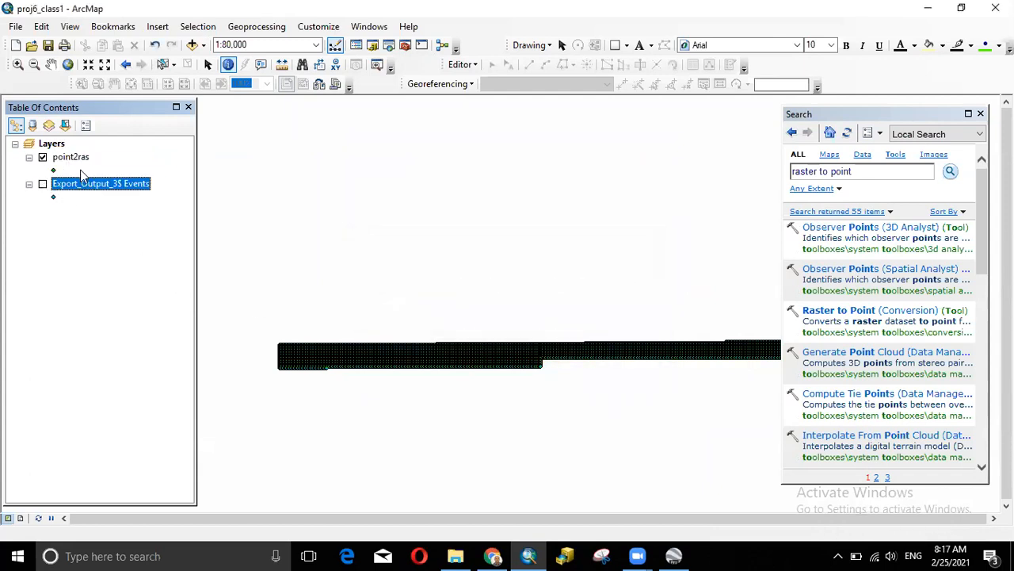
- Turn the Export_Output_3$ Events layer back on below point2ras
left_click(72, 161)
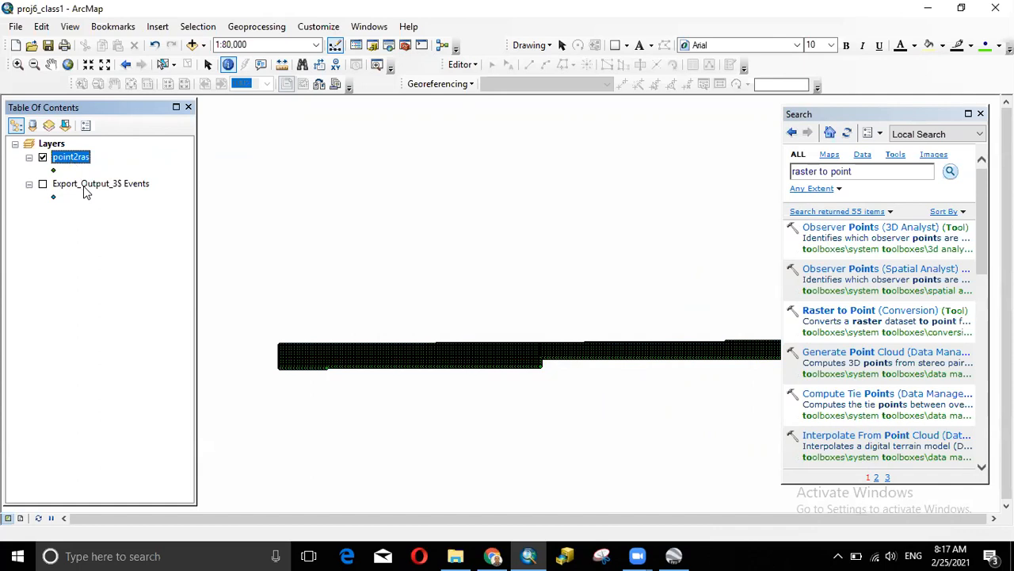
right_click(86, 190)
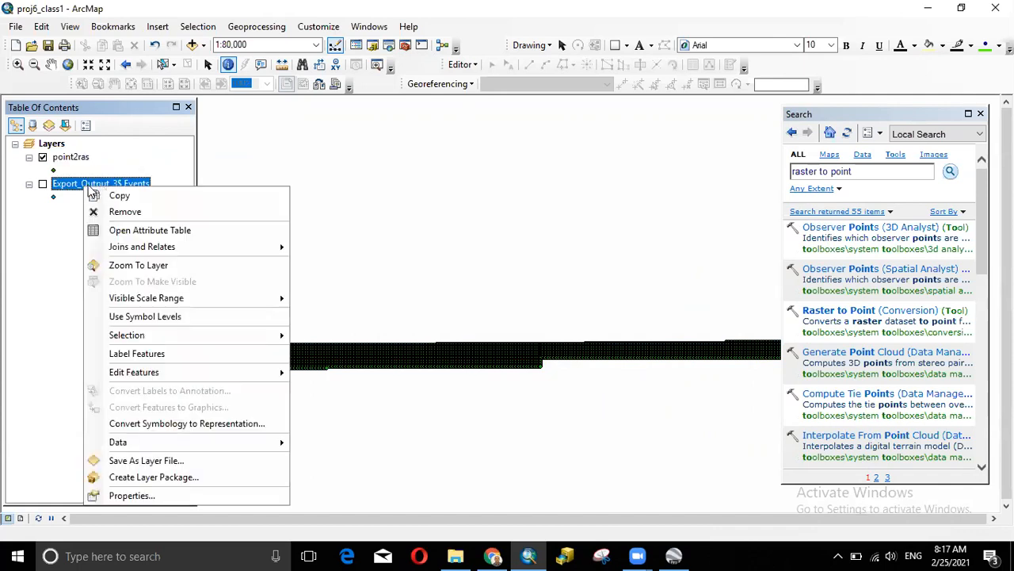
left_click(44, 183)
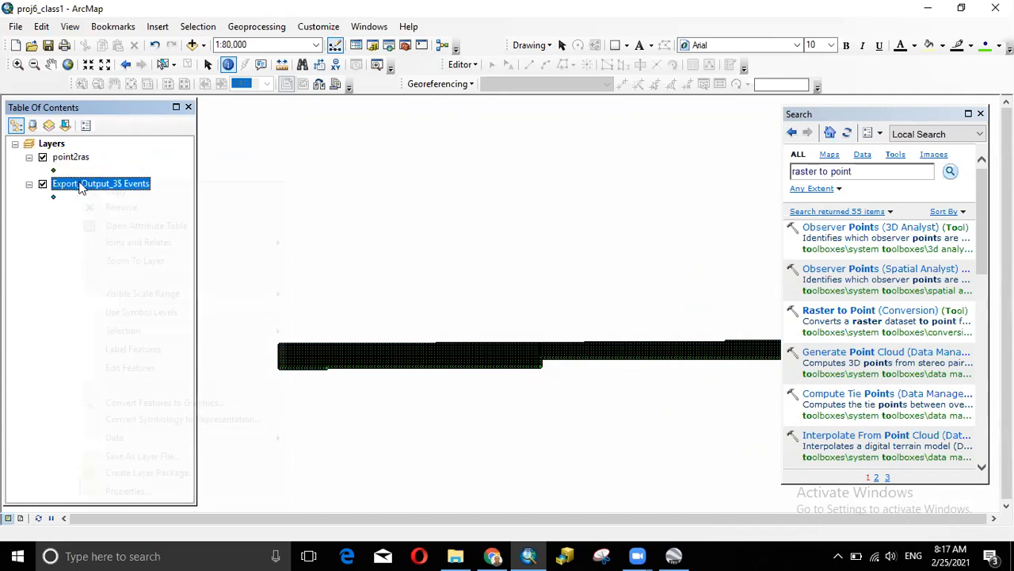
- Open Export Data for the Events layer again and cancel it without exporting
right_click(81, 184)
mouse_move(208, 434)
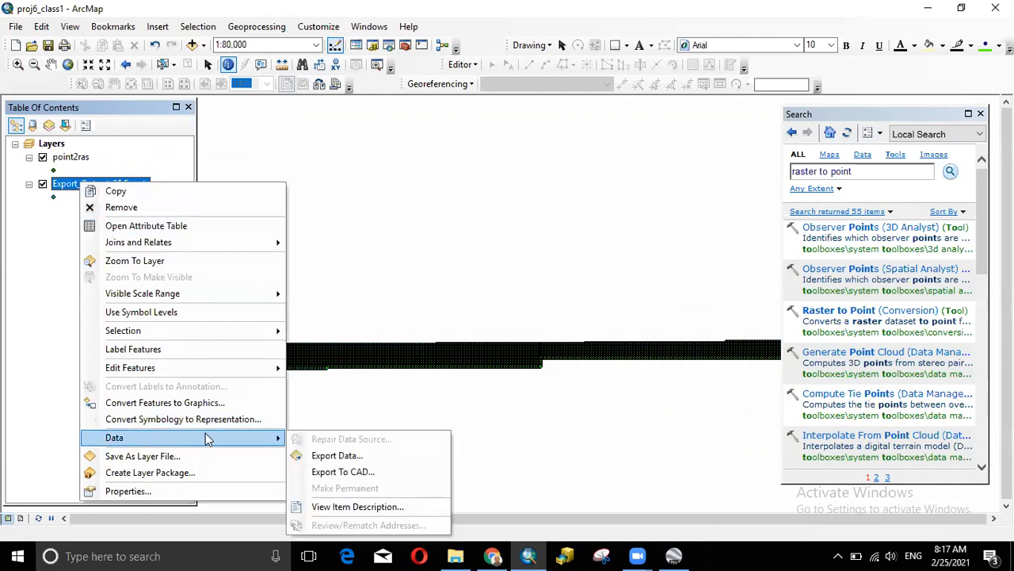
left_click(331, 456)
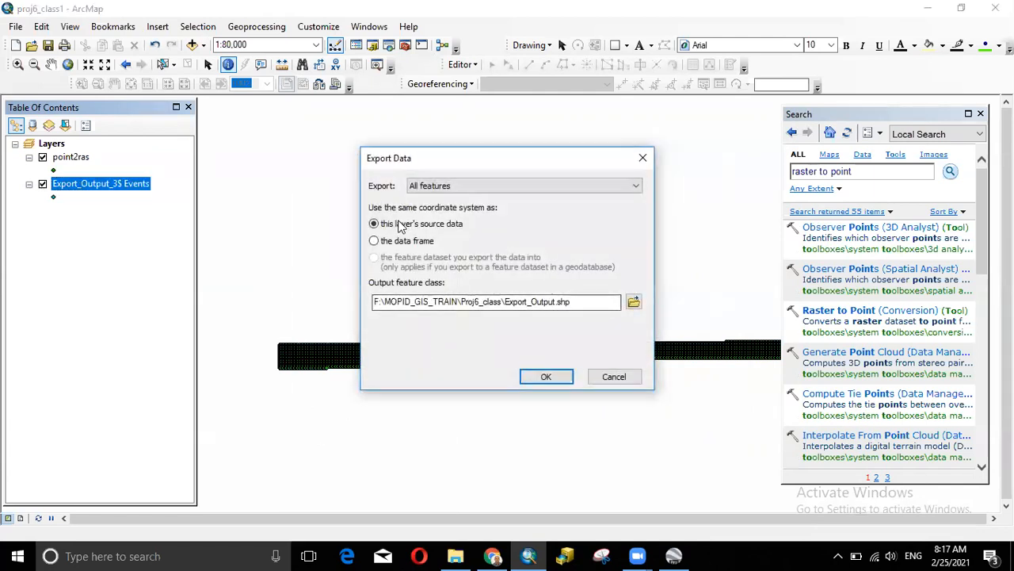
left_click(634, 302)
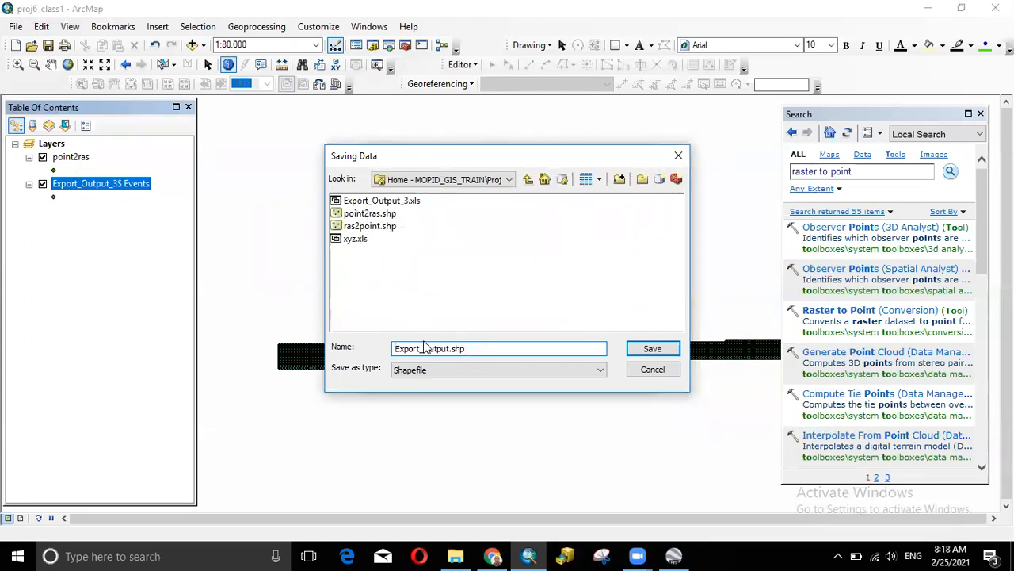
left_click(652, 349)
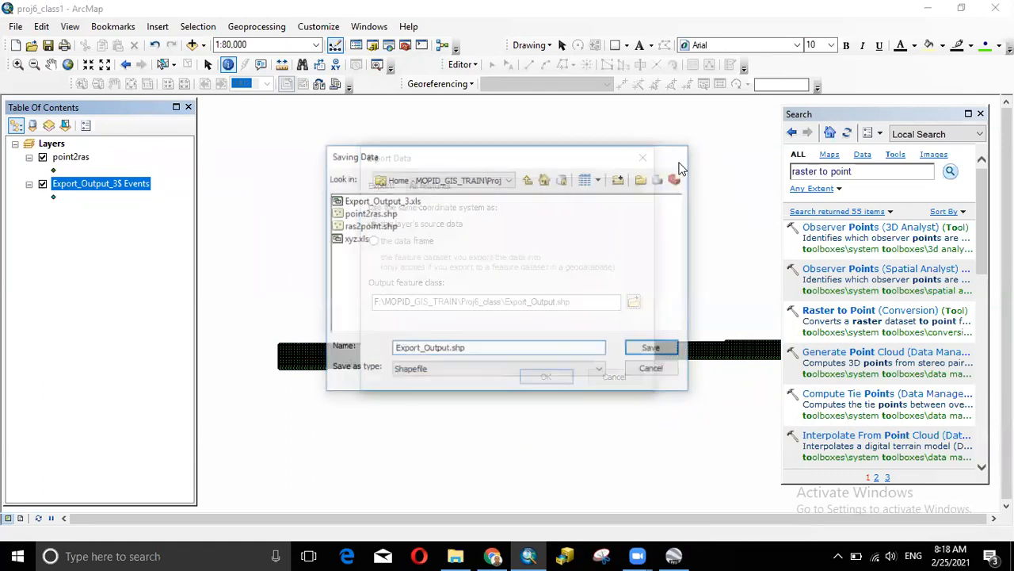
left_click(641, 158)
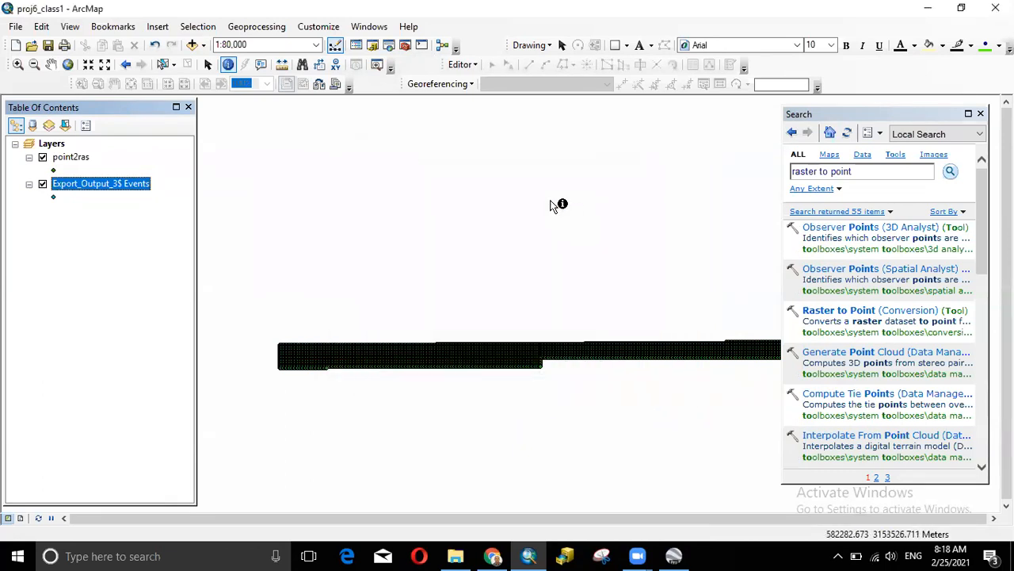
right_click(72, 186)
- Remove the Export_Output_3$ Events layer and zoom to about 1:6,000 so the point2ras grid points show
left_click(109, 207)
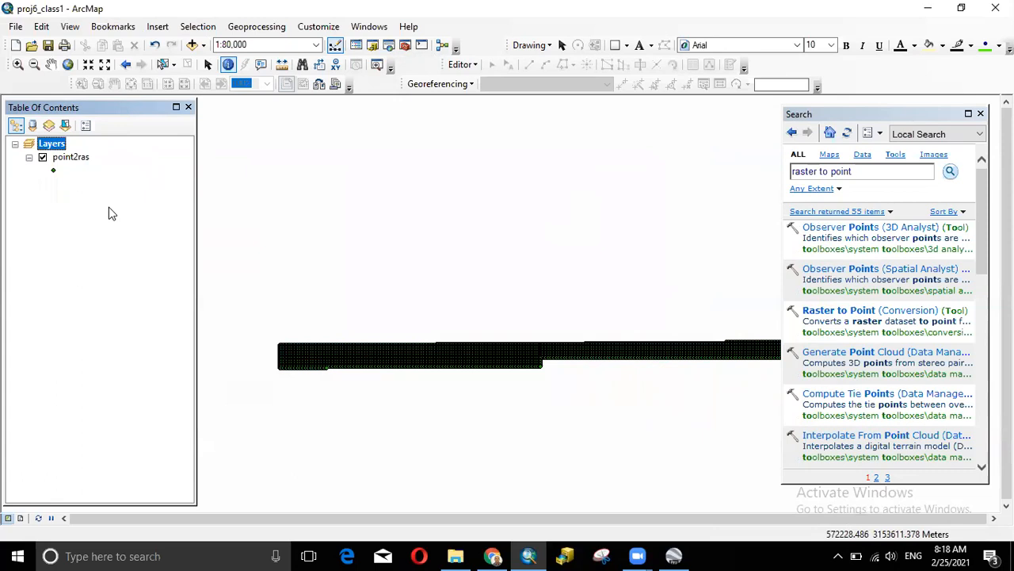
scroll(396, 314, "down", 2)
scroll(427, 342, "up", 3)
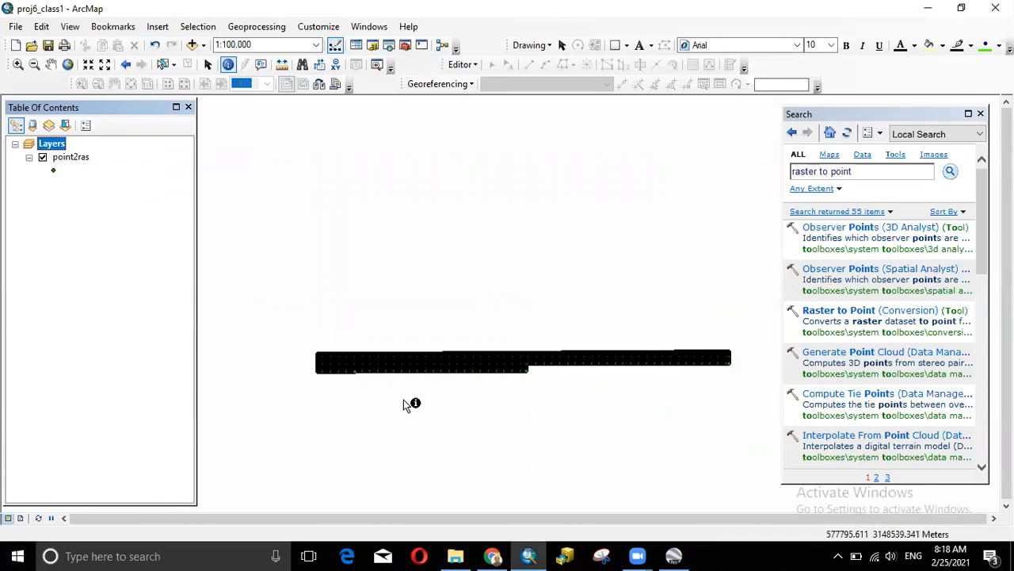
scroll(436, 372, "down", 2)
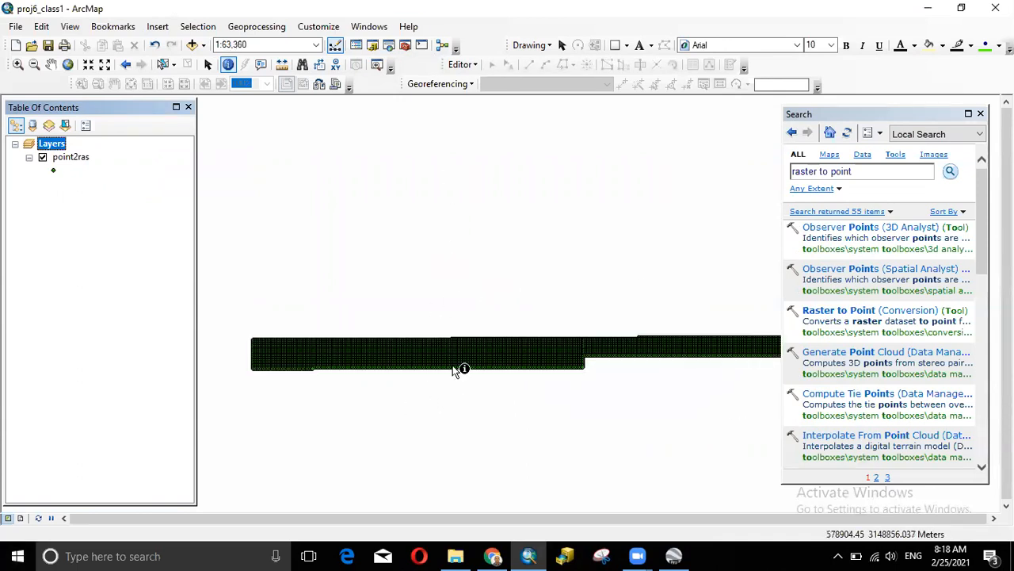
scroll(458, 349, "down", 3)
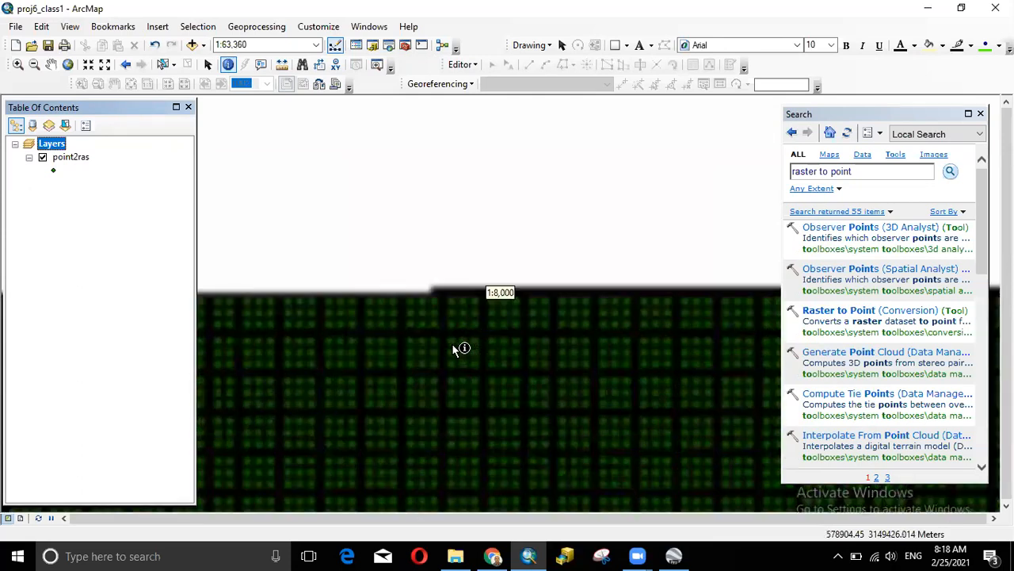
scroll(458, 349, "down", 2)
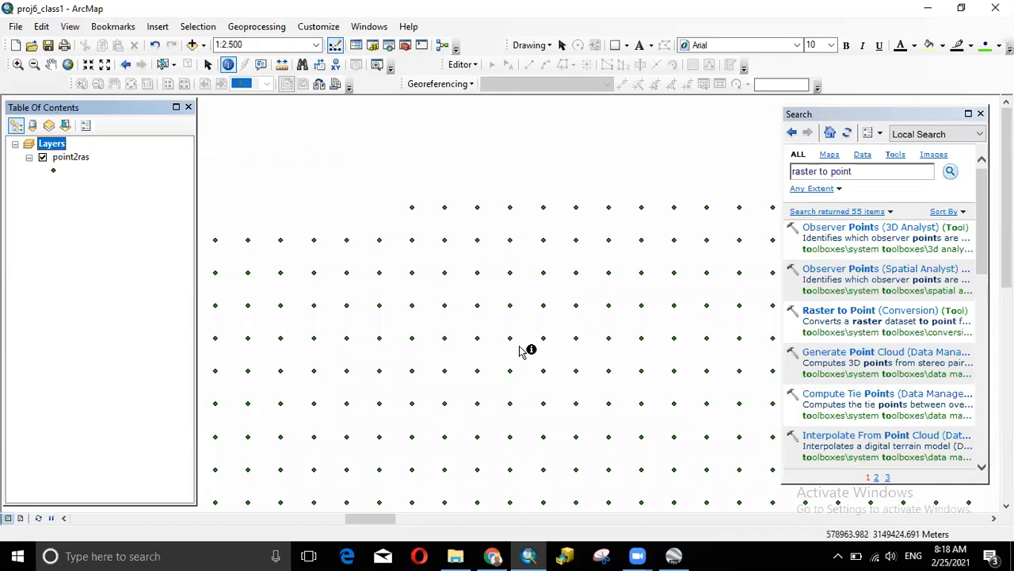
scroll(521, 348, "up", 3)
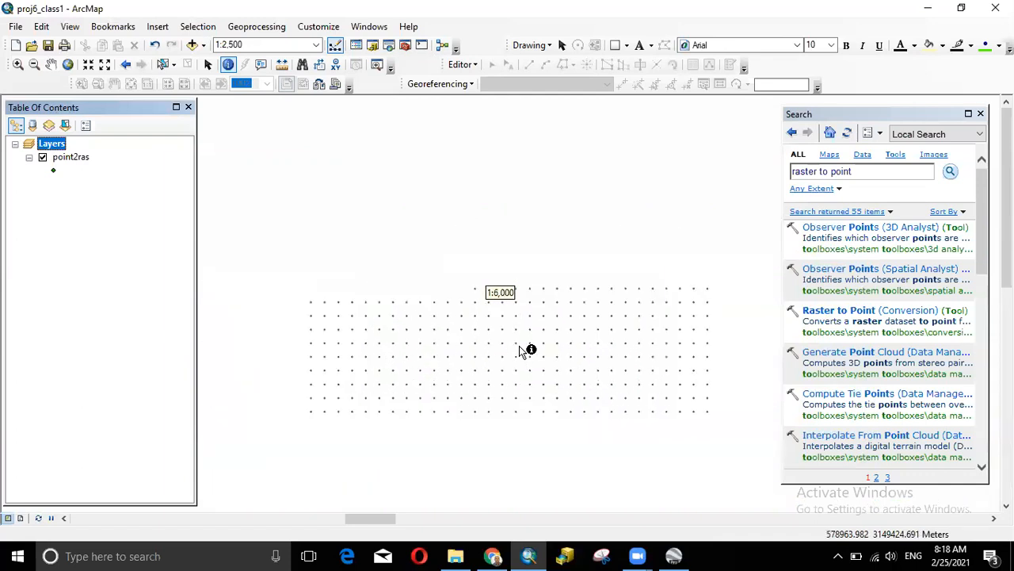
left_click(867, 172)
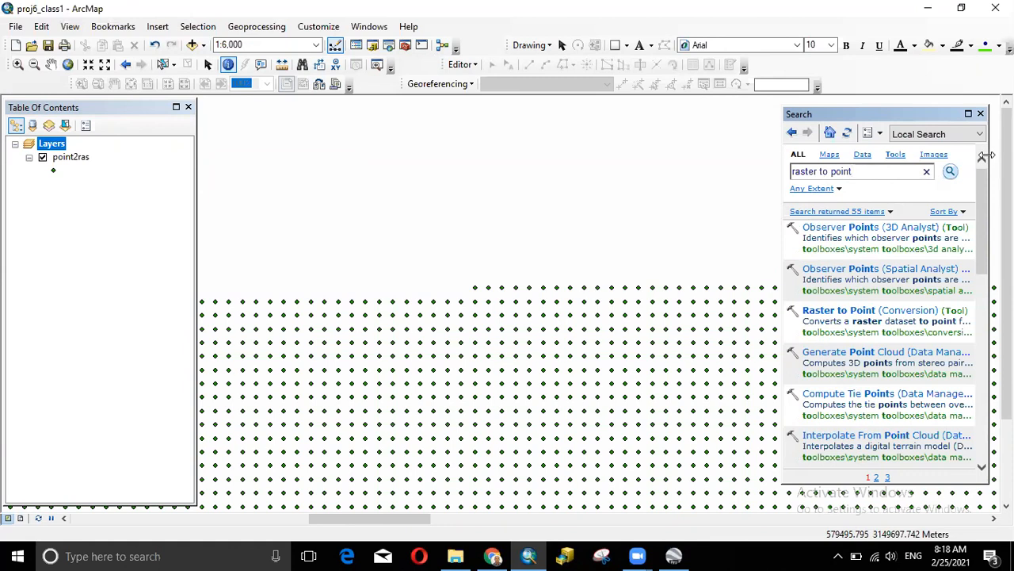
- Search the tools for 'topo to raster' to list the four Topo to Raster results
left_click_drag(851, 171, 735, 171)
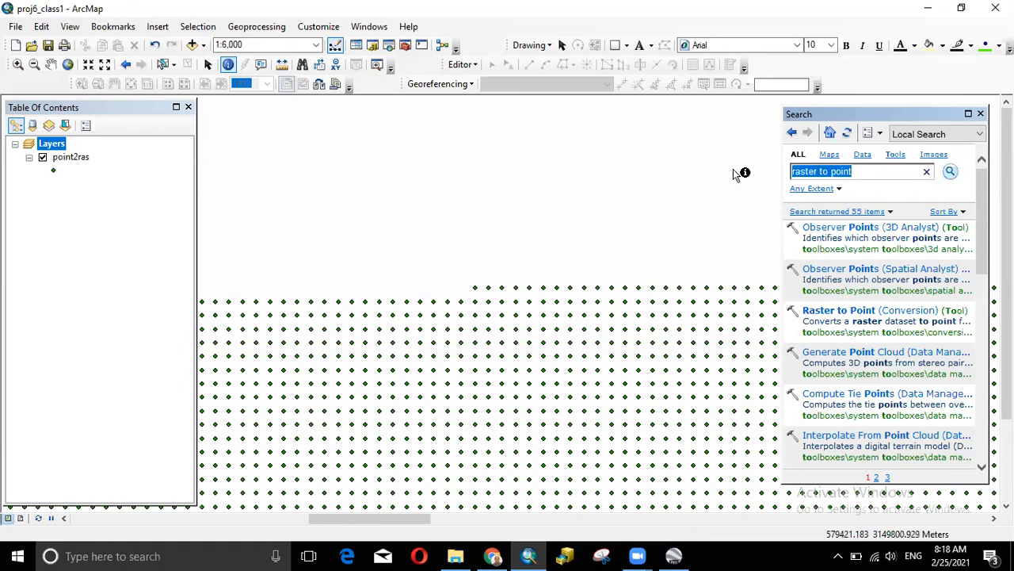
type("topt")
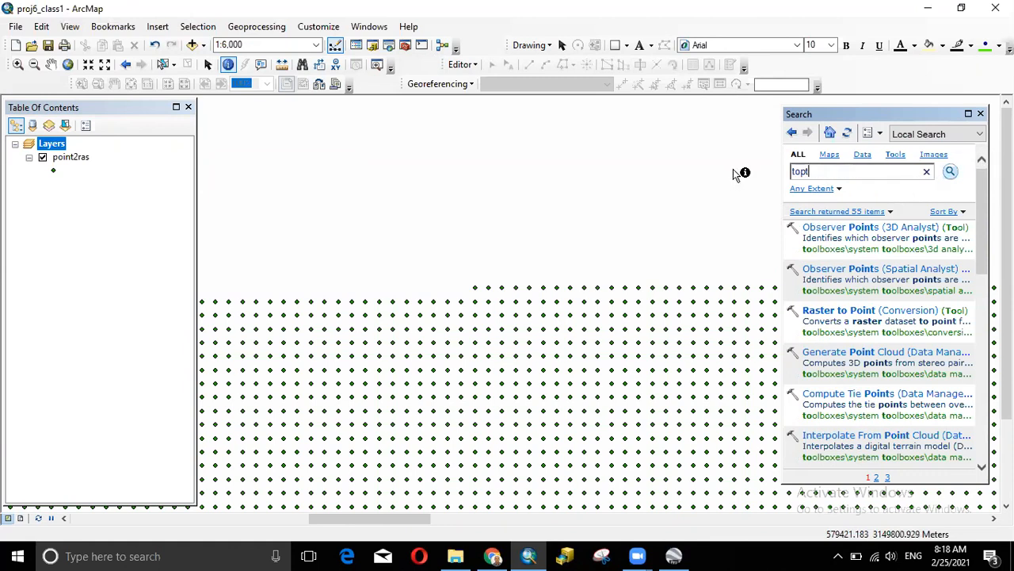
key("BackSpace")
key("BackSpace")
type("o to raster")
key("Return")
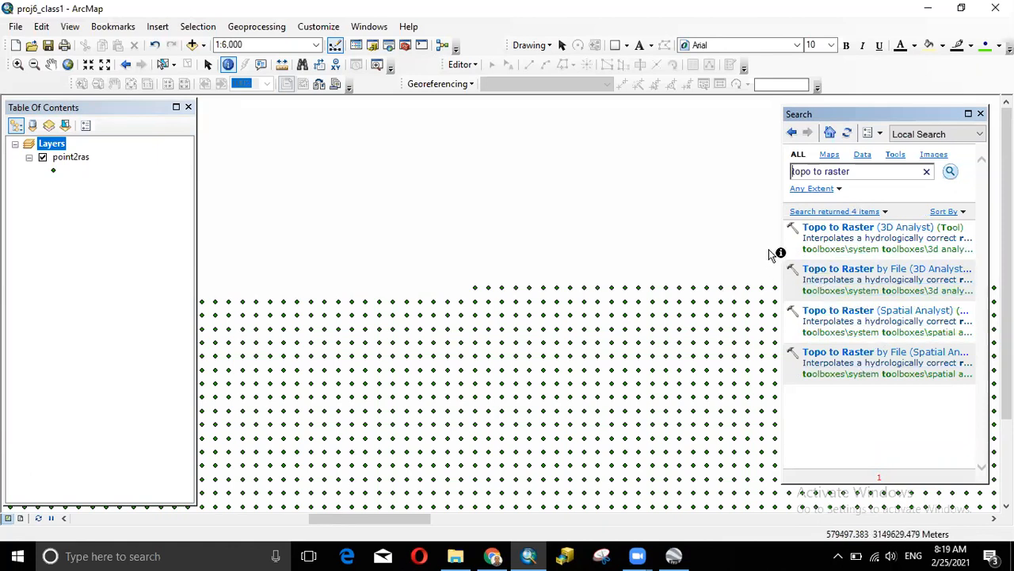
left_click(394, 34)
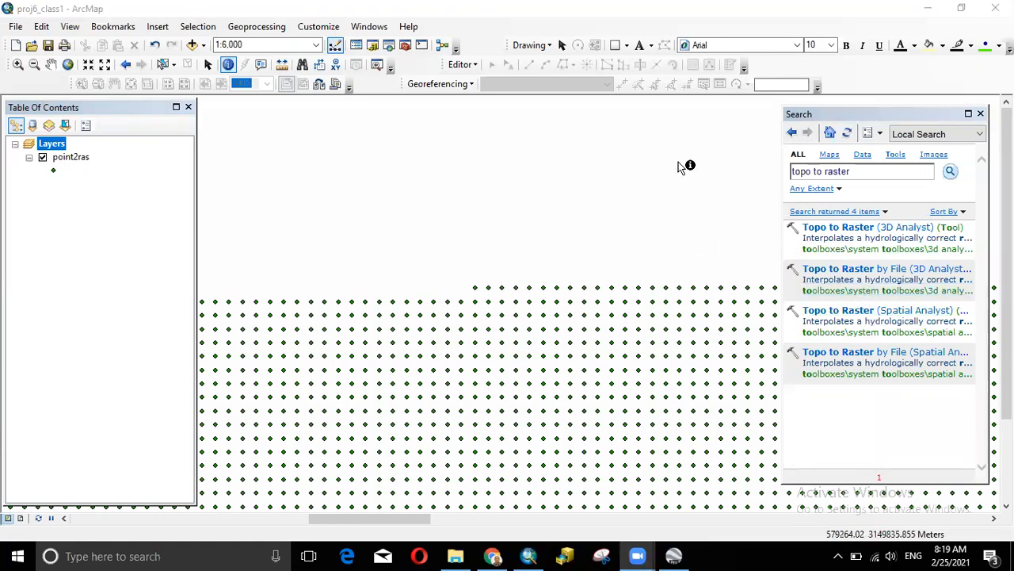
- Open the Spatial Analyst Topo to Raster tool with point2ras as the input features
left_click(852, 311)
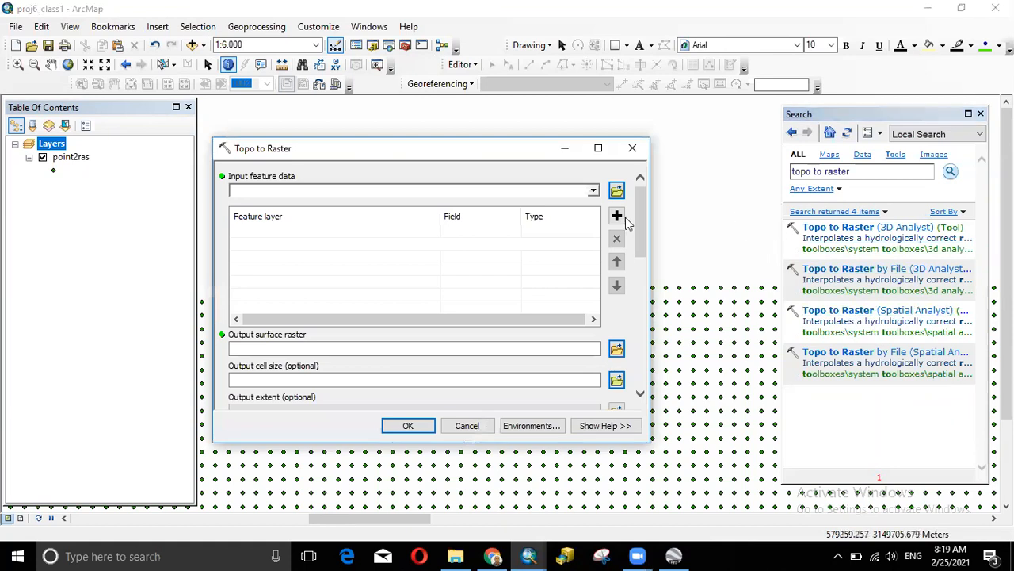
scroll(639, 223, "down", 5)
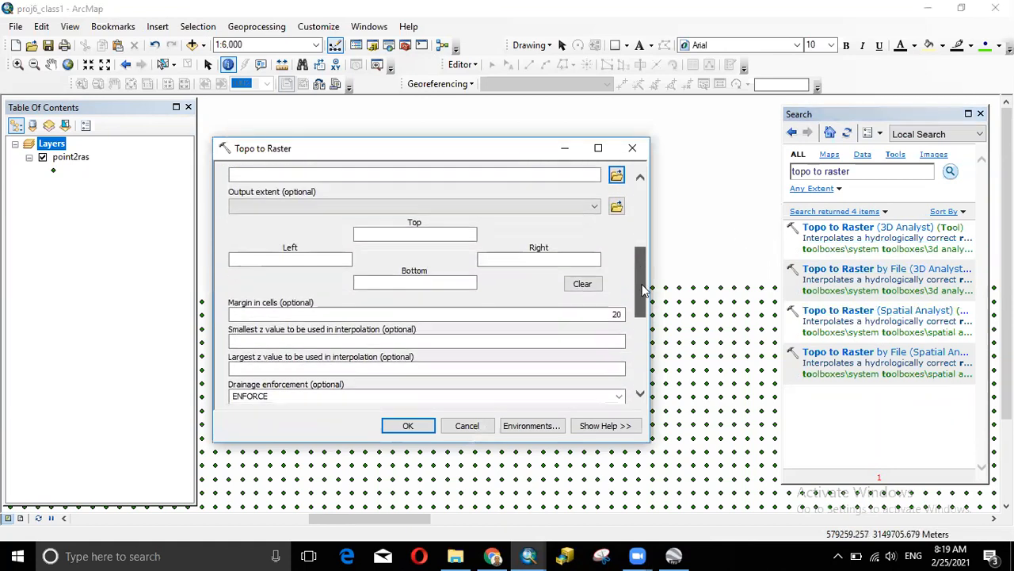
left_click_drag(646, 246, 646, 215)
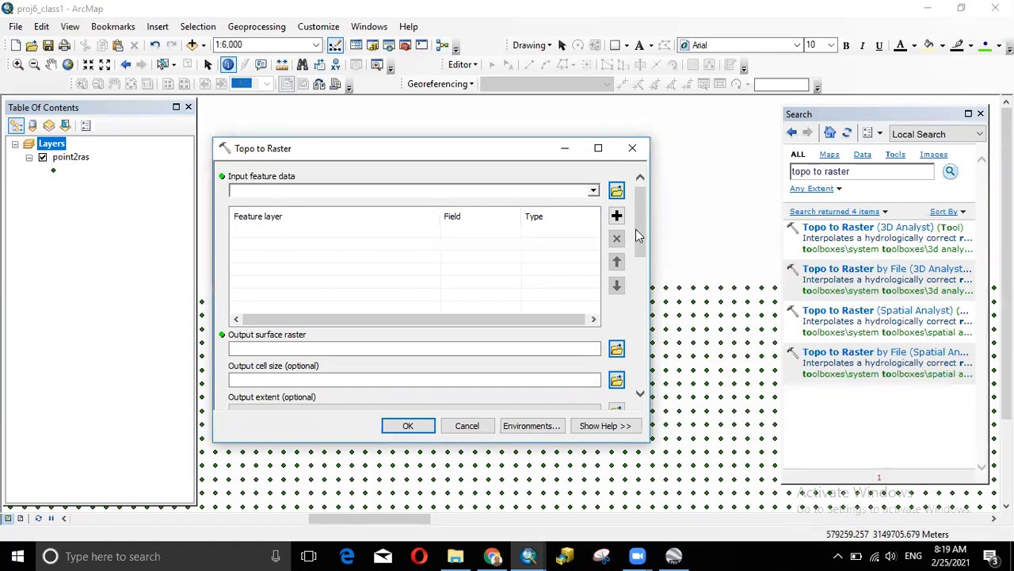
left_click_drag(641, 232, 634, 185)
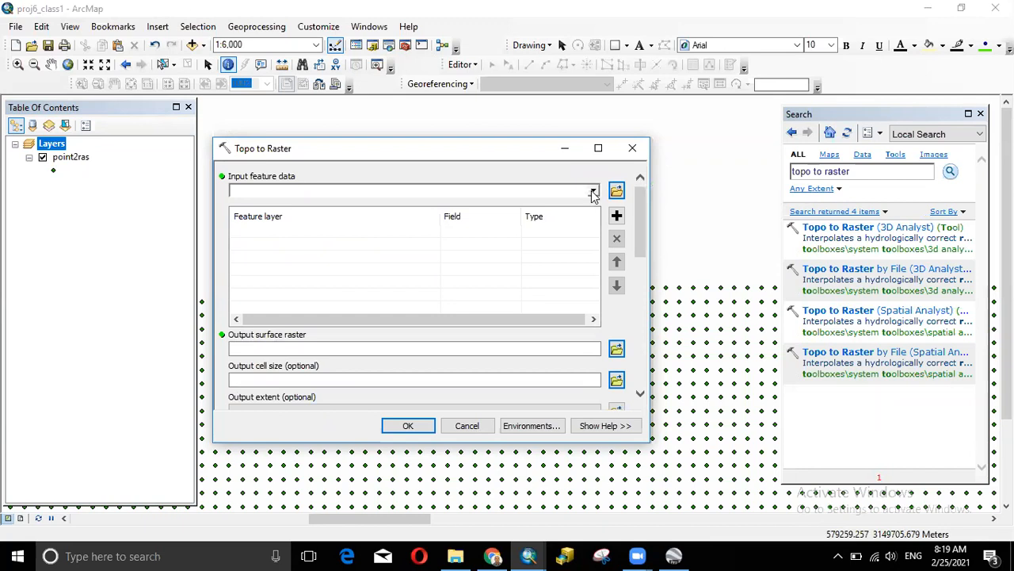
left_click(593, 192)
left_click(269, 206)
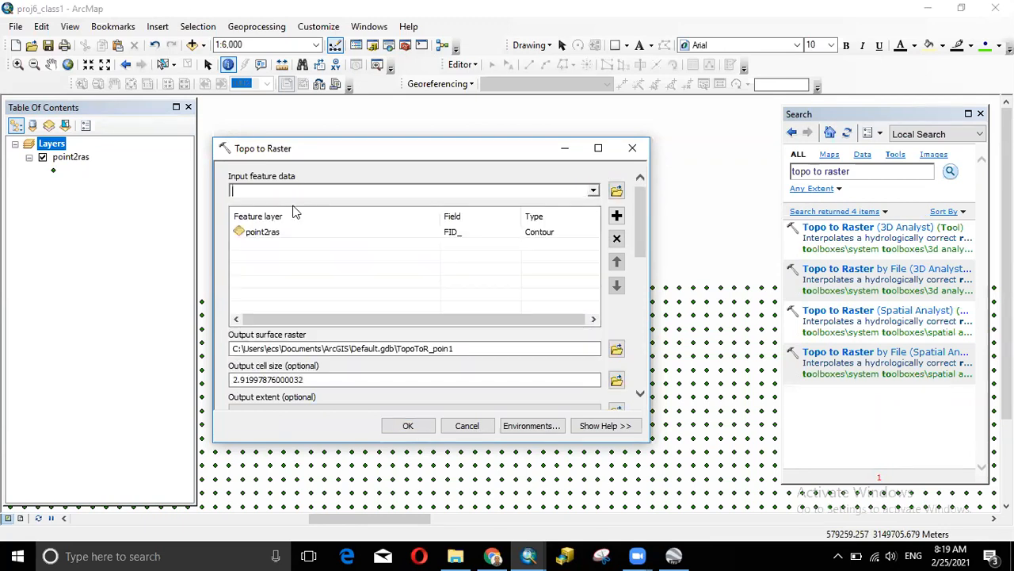
- Check the Z elevation values in the point2ras attribute table
left_click(459, 234)
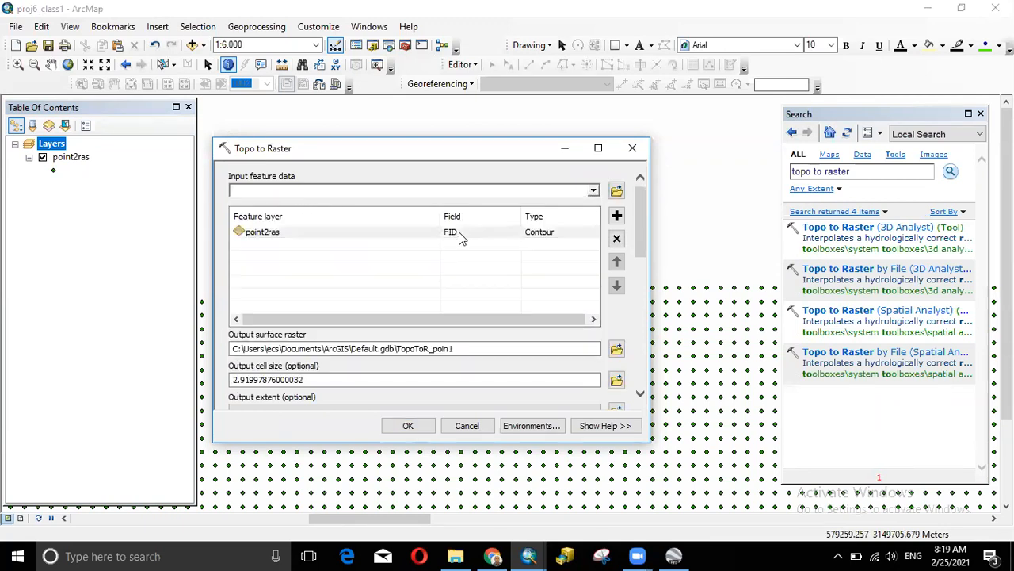
left_click(72, 159)
right_click(72, 159)
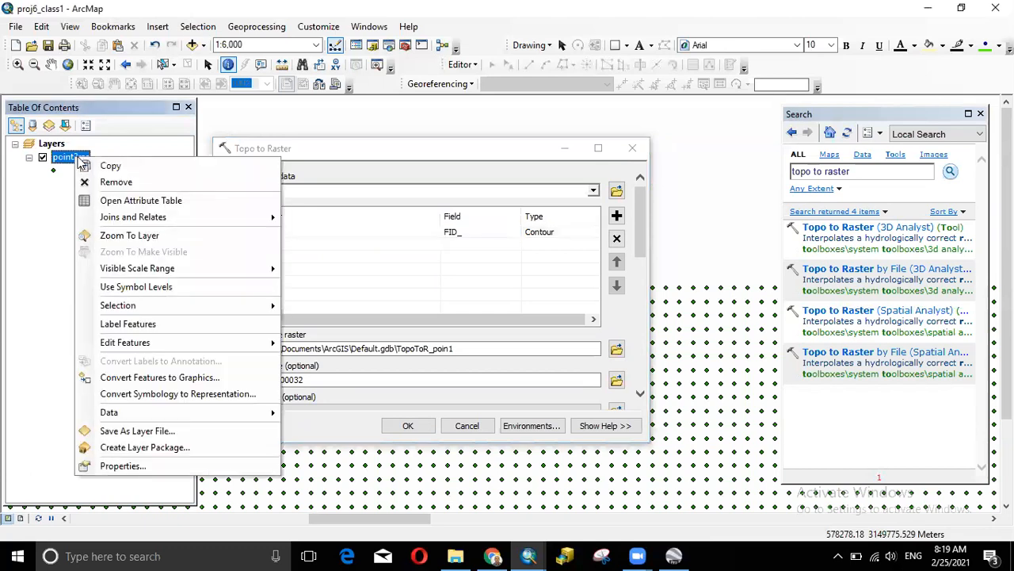
left_click(124, 201)
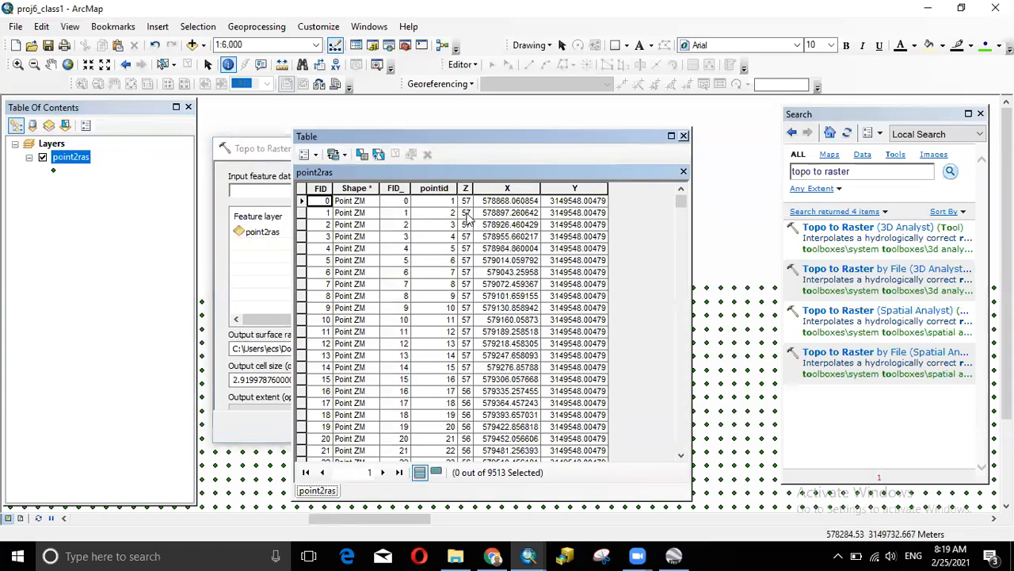
left_click_drag(468, 189, 501, 191)
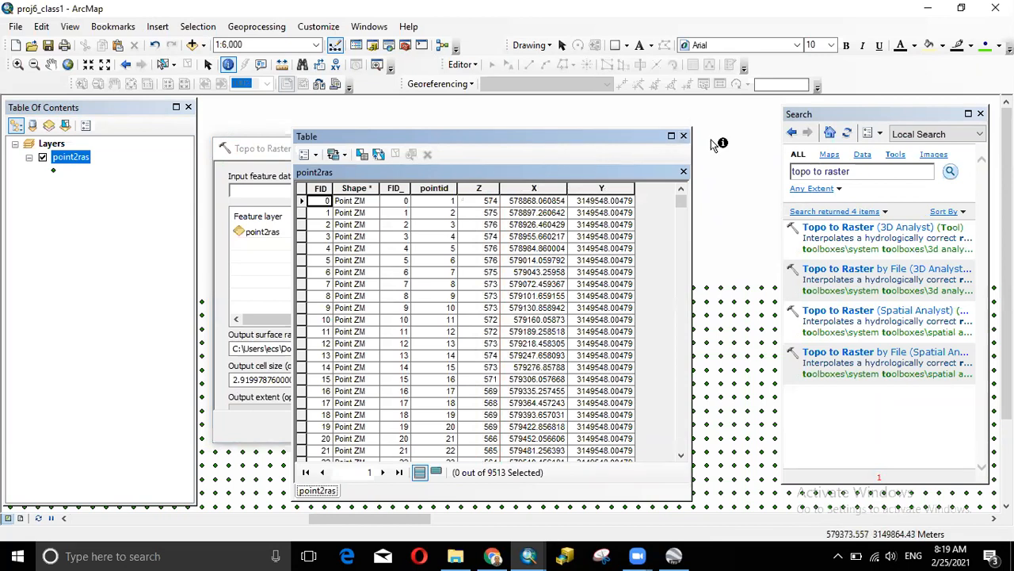
left_click(684, 135)
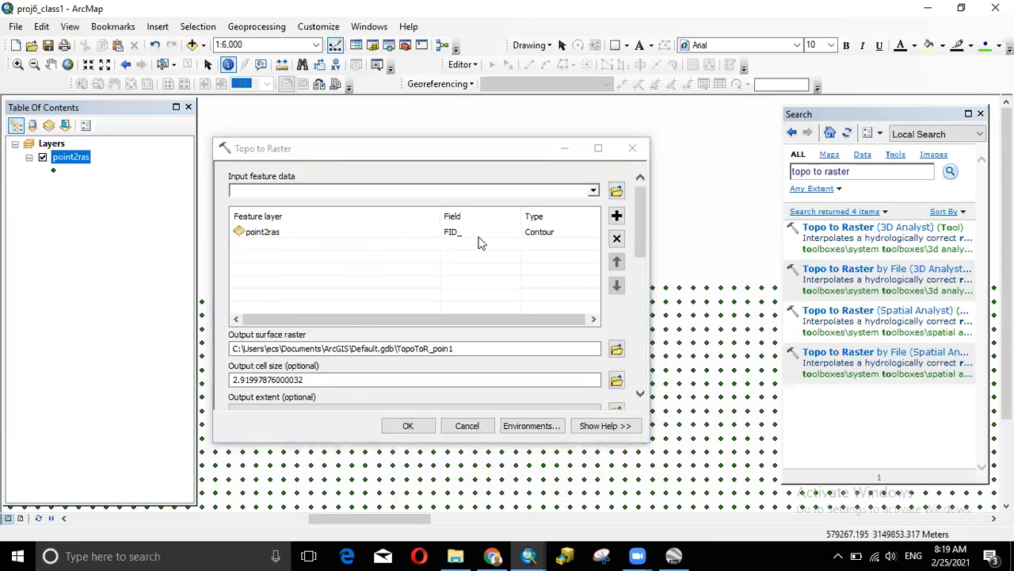
- Set the point2ras input's field to Z and its type to PointElevation
left_click(480, 235)
left_click(514, 233)
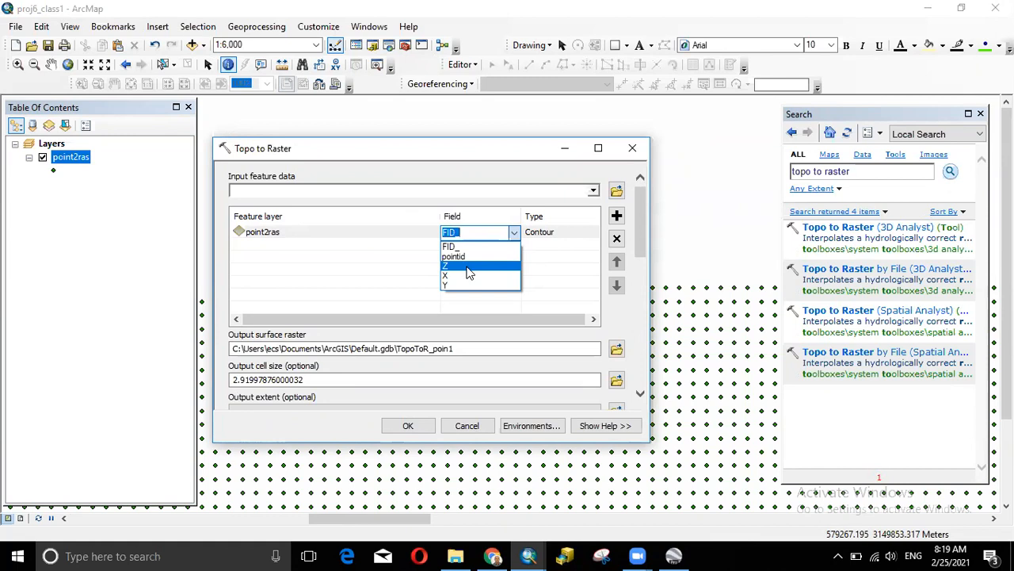
left_click(468, 272)
left_click(556, 236)
left_click(592, 235)
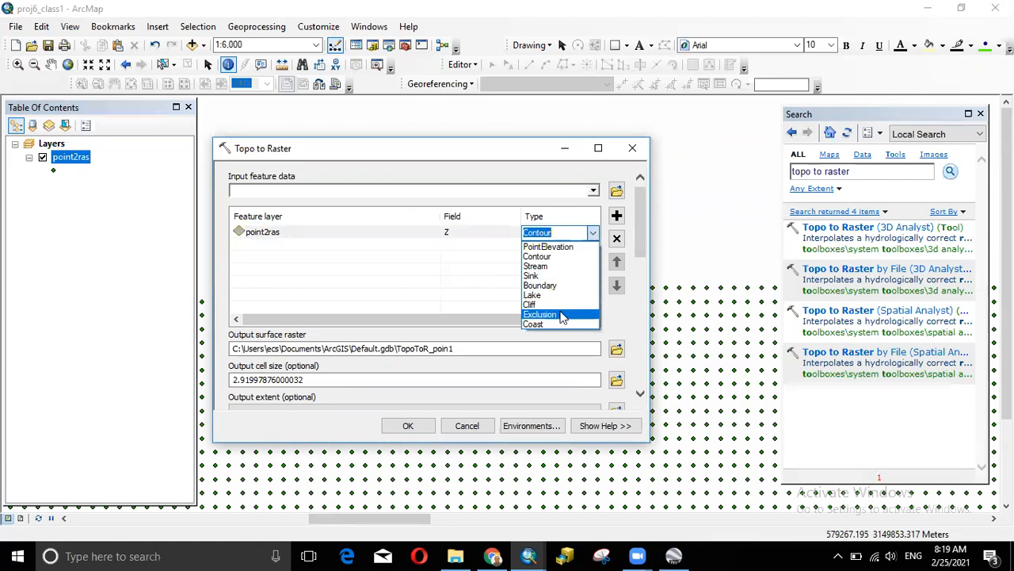
left_click(565, 255)
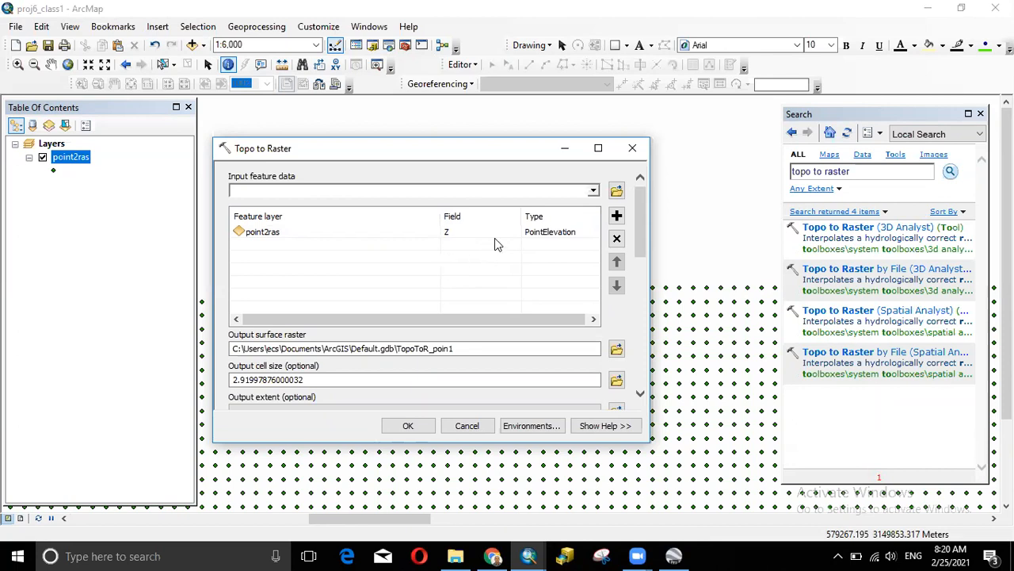
- Reopen the Spatial Analyst Topo to Raster tool with point2ras as the input
left_click(634, 149)
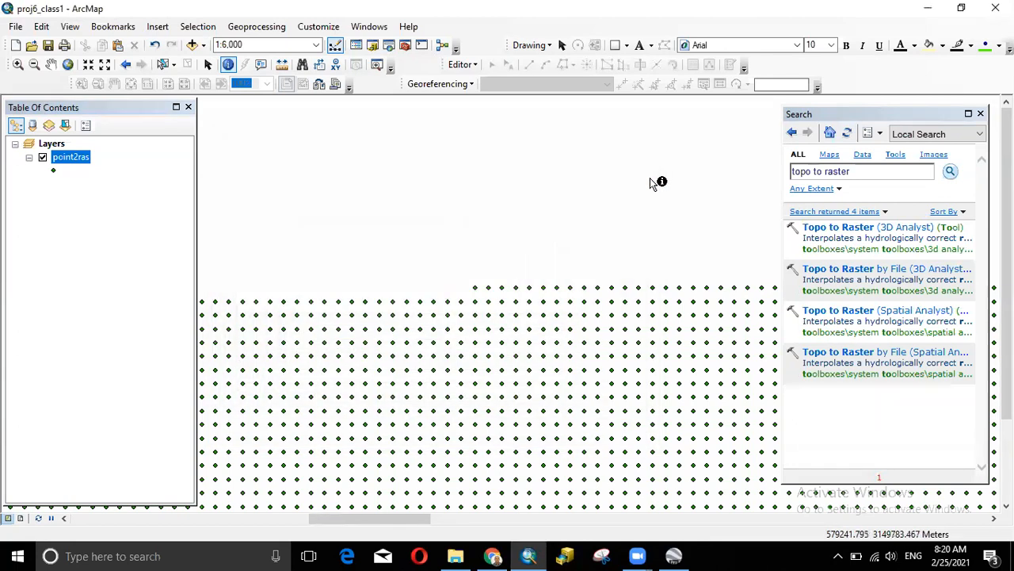
left_click(850, 173)
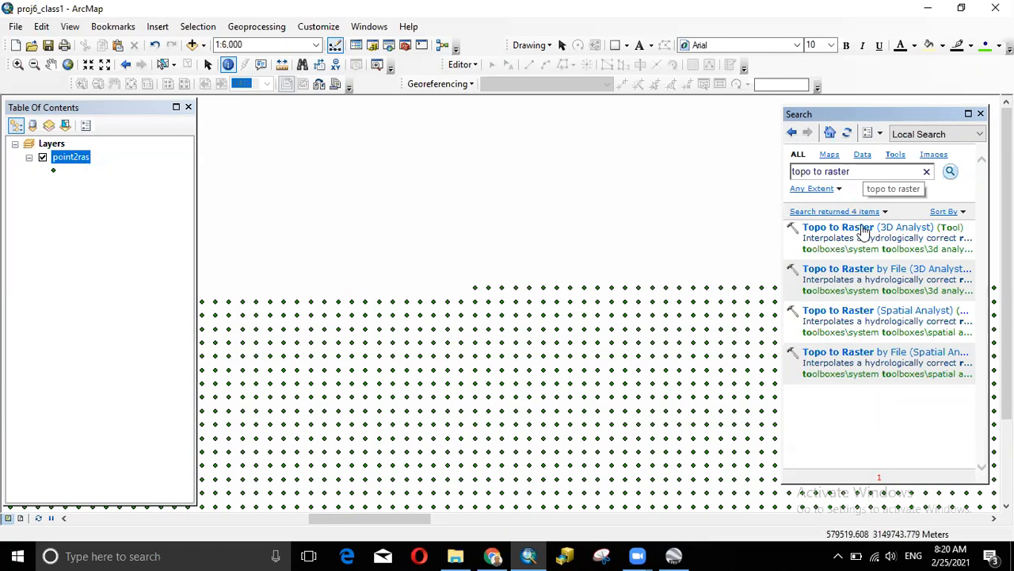
left_click(862, 314)
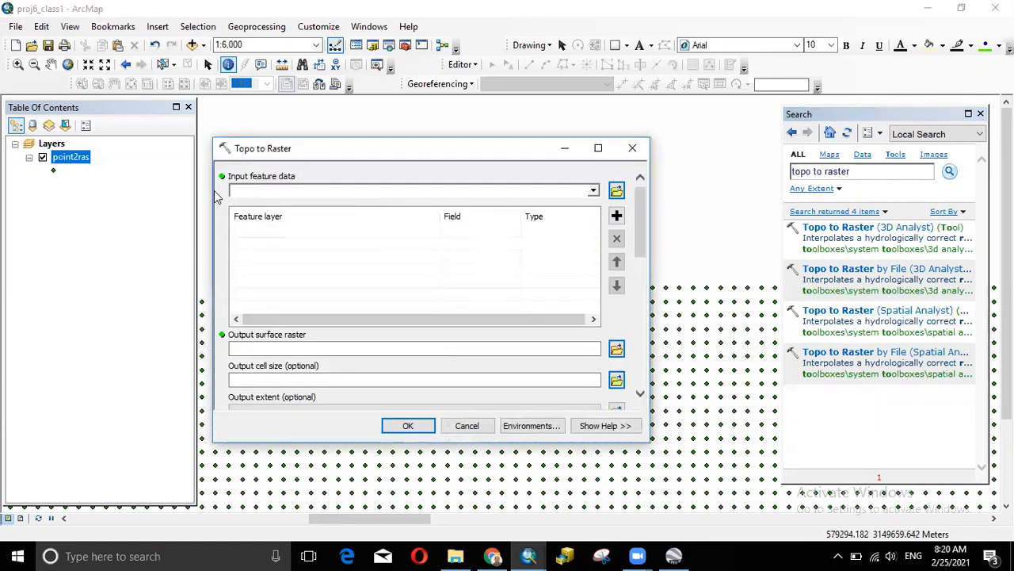
left_click(594, 190)
left_click(279, 208)
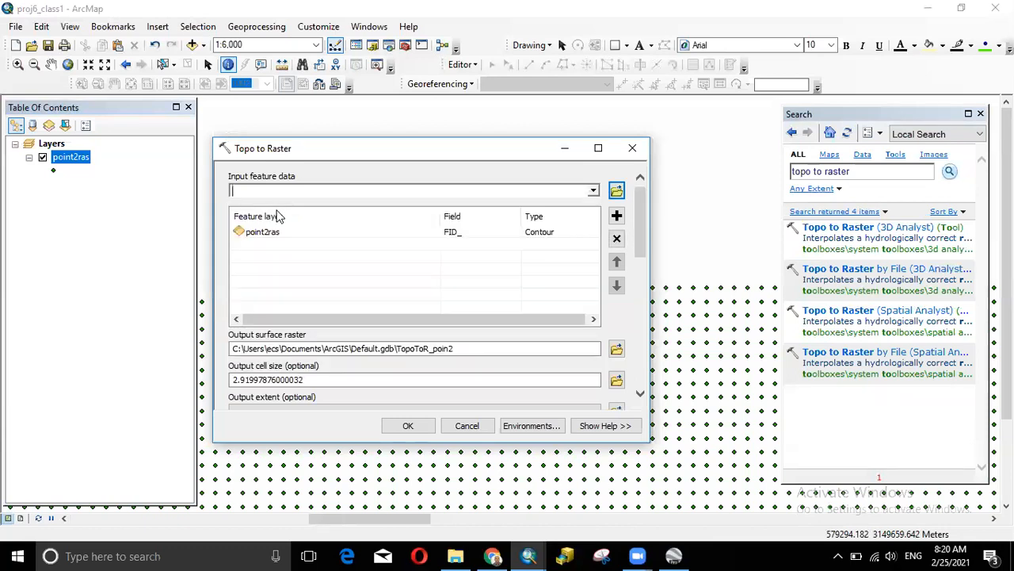
- Set the input's field to Z and its type to PointElevation
left_click(471, 238)
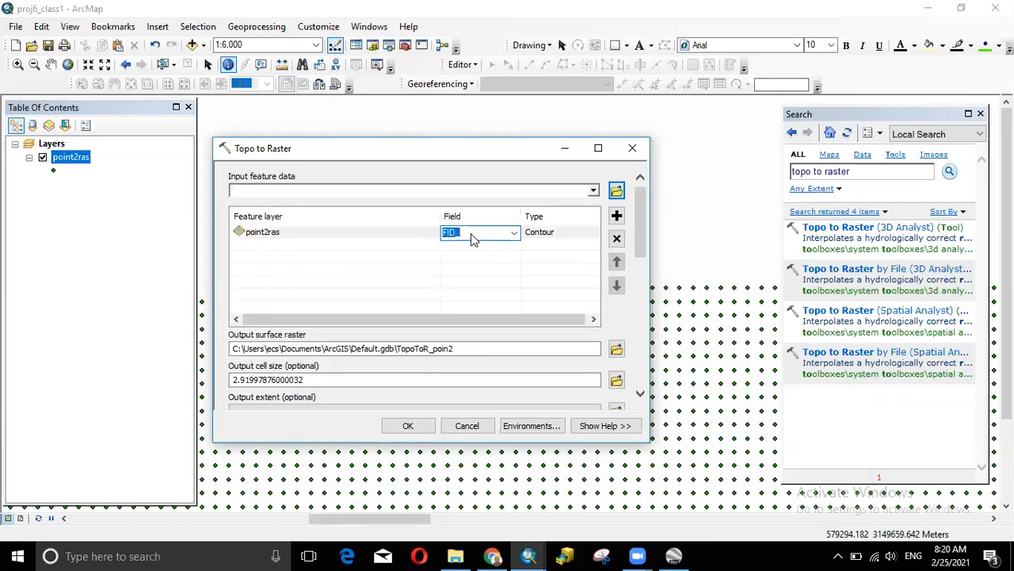
left_click(514, 233)
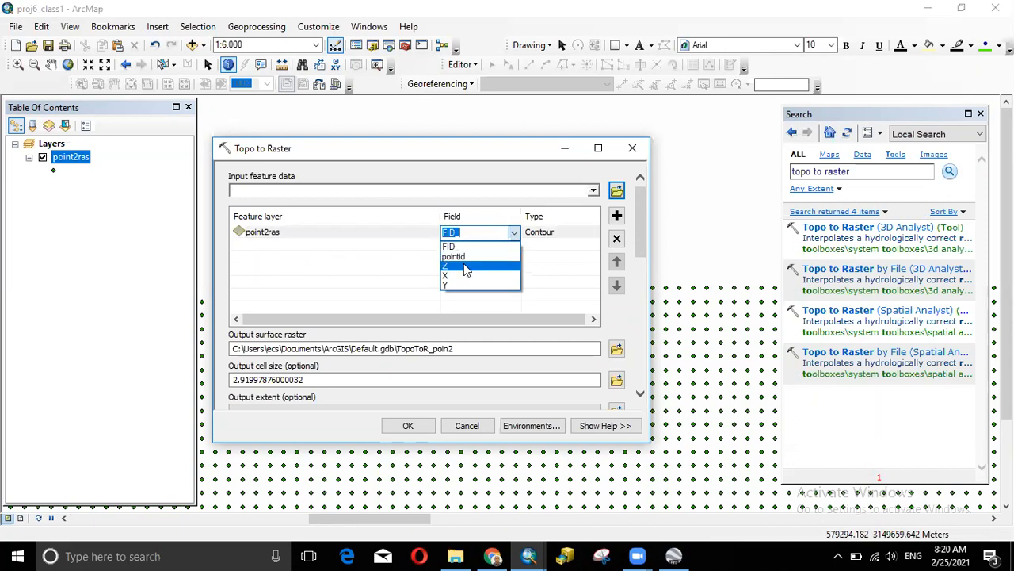
left_click(466, 269)
left_click(565, 235)
left_click(564, 235)
left_click(594, 235)
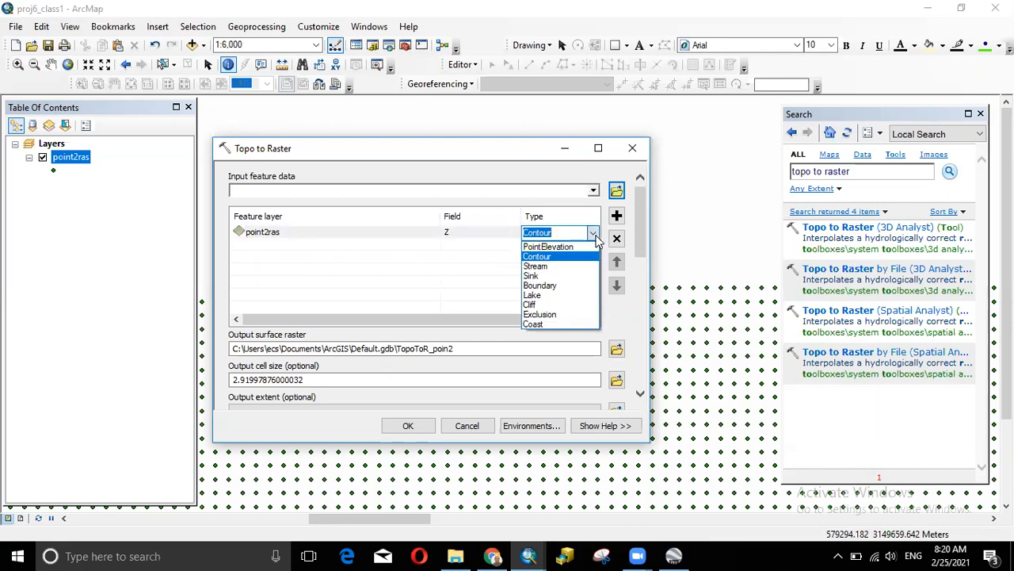
left_click(548, 247)
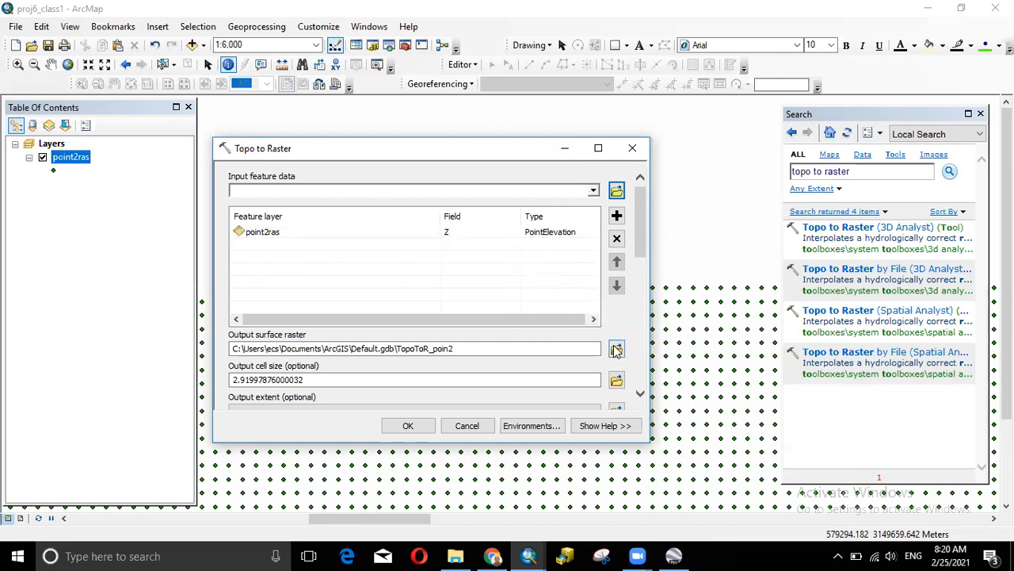
- Set the output raster to point2ras in Proj6_class, then close the tool unrun
left_click(462, 326)
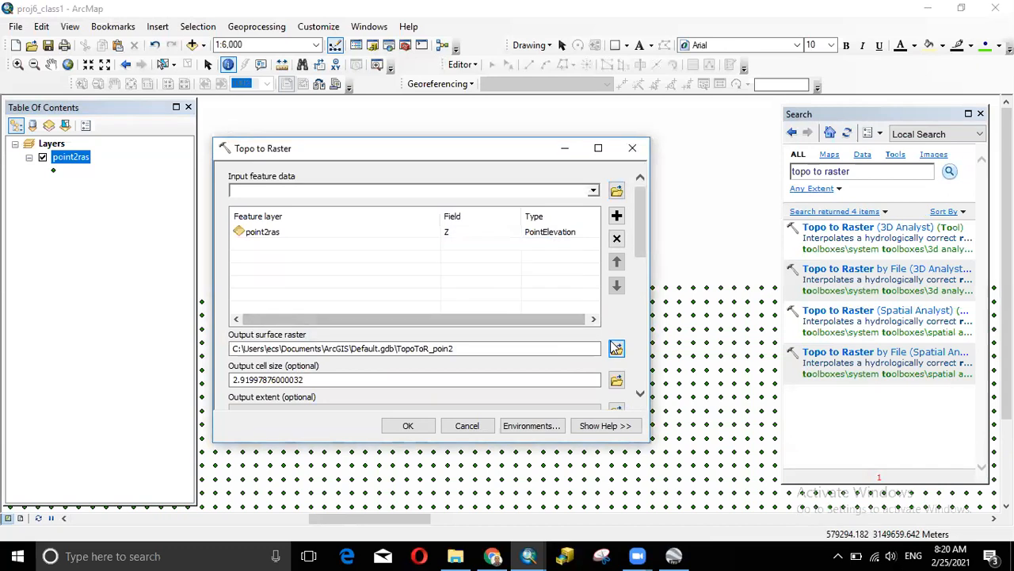
left_click(616, 349)
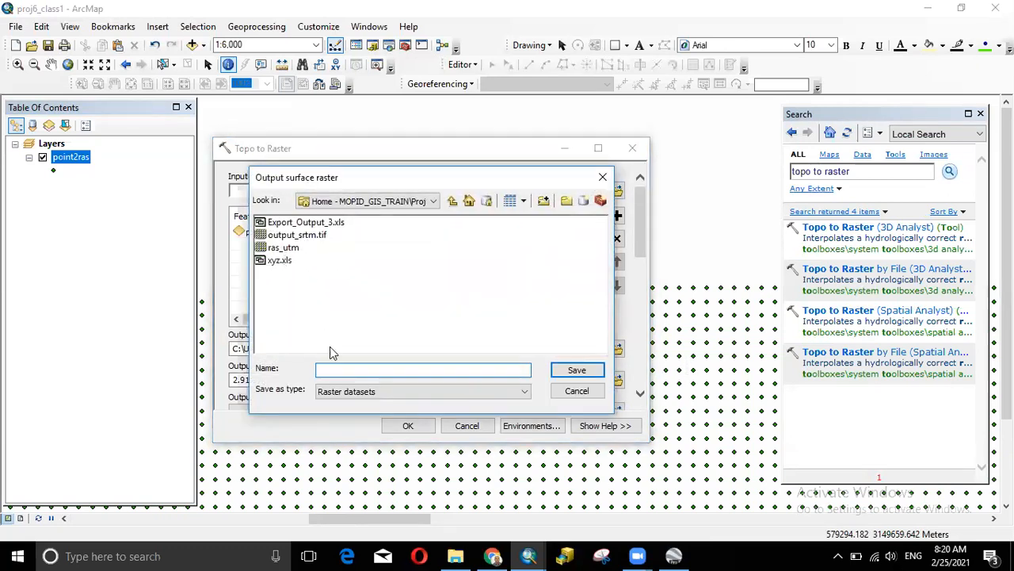
type("point2ras")
left_click(576, 370)
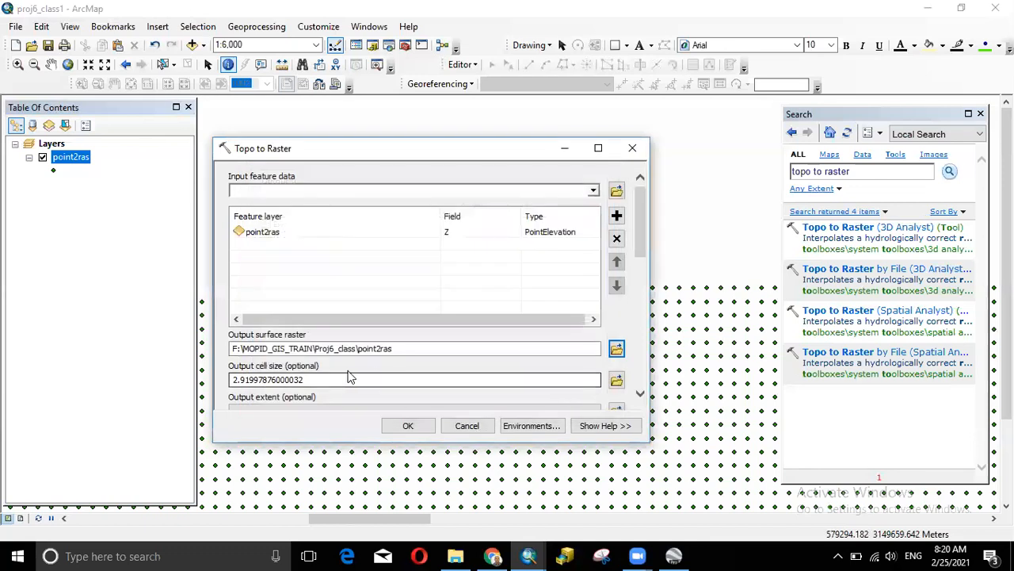
left_click_drag(644, 246, 646, 220)
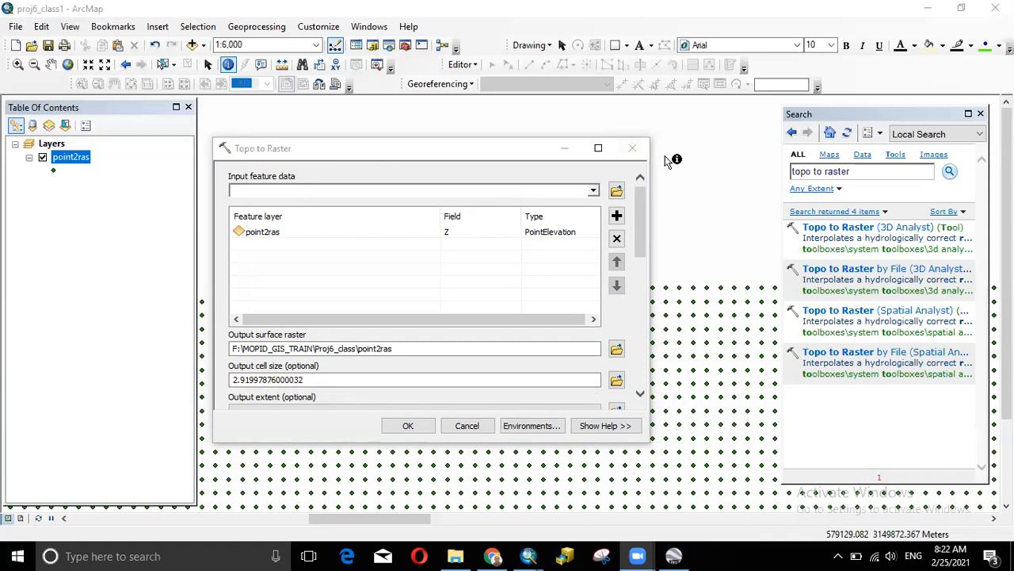
left_click(632, 148)
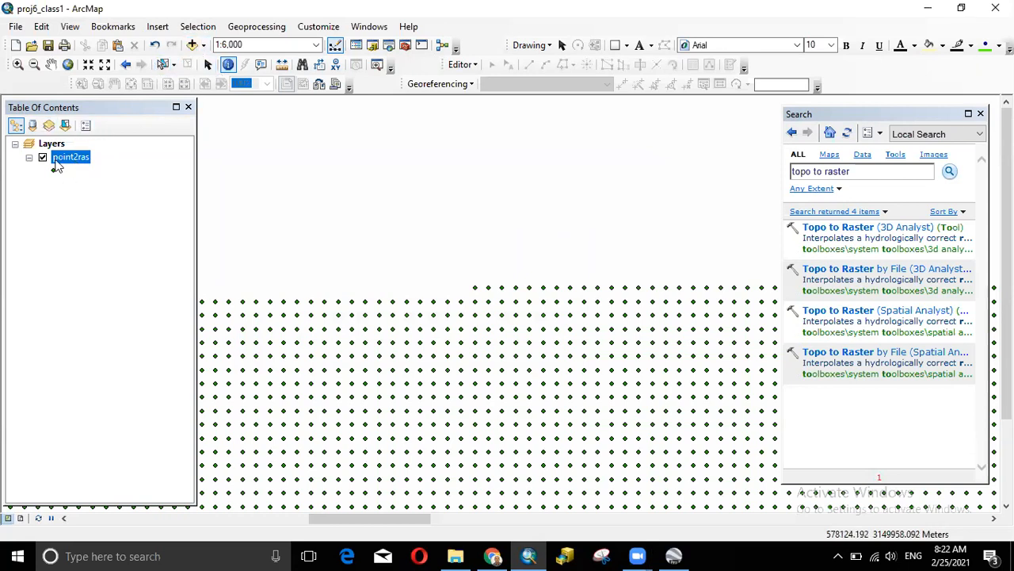
- Put the layer list back in drawing order and look at the point2ras layer options
left_click(33, 125)
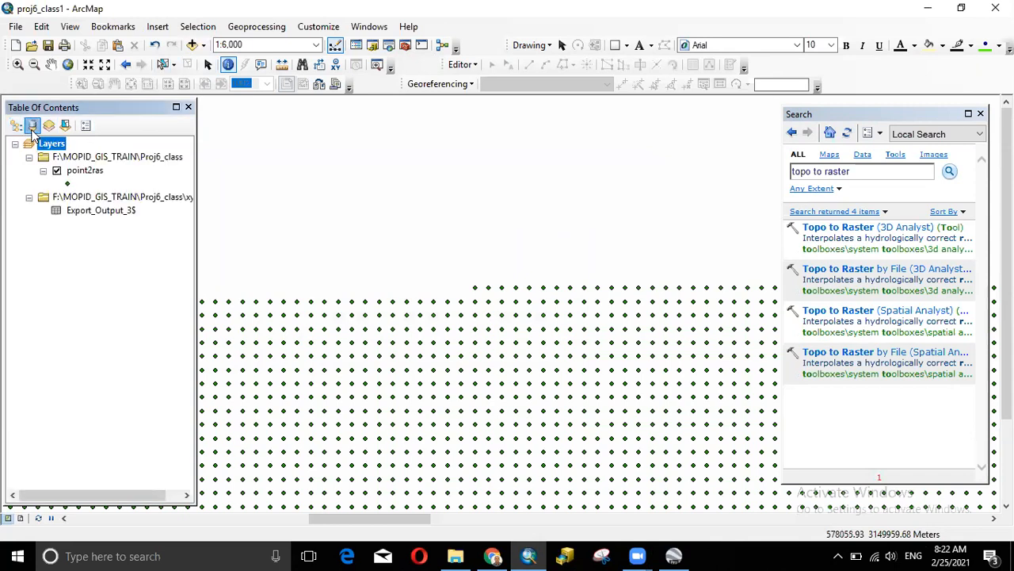
left_click(15, 125)
right_click(59, 158)
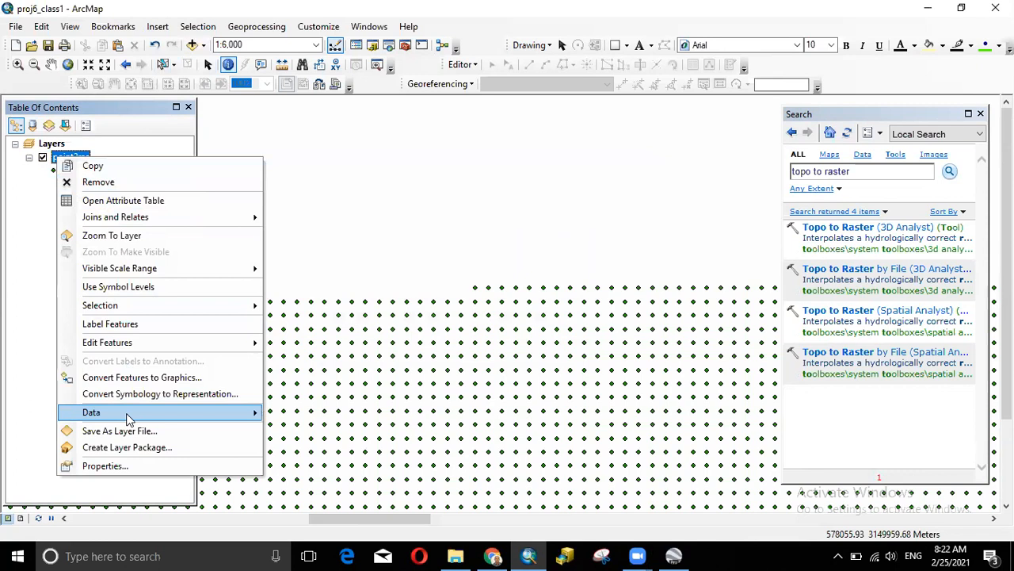
mouse_move(250, 414)
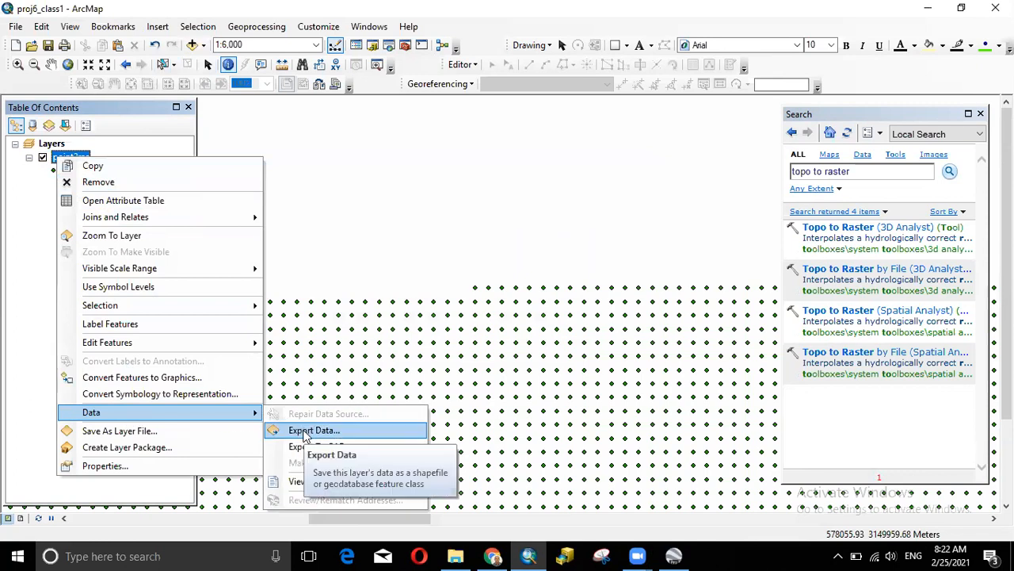
left_click(30, 264)
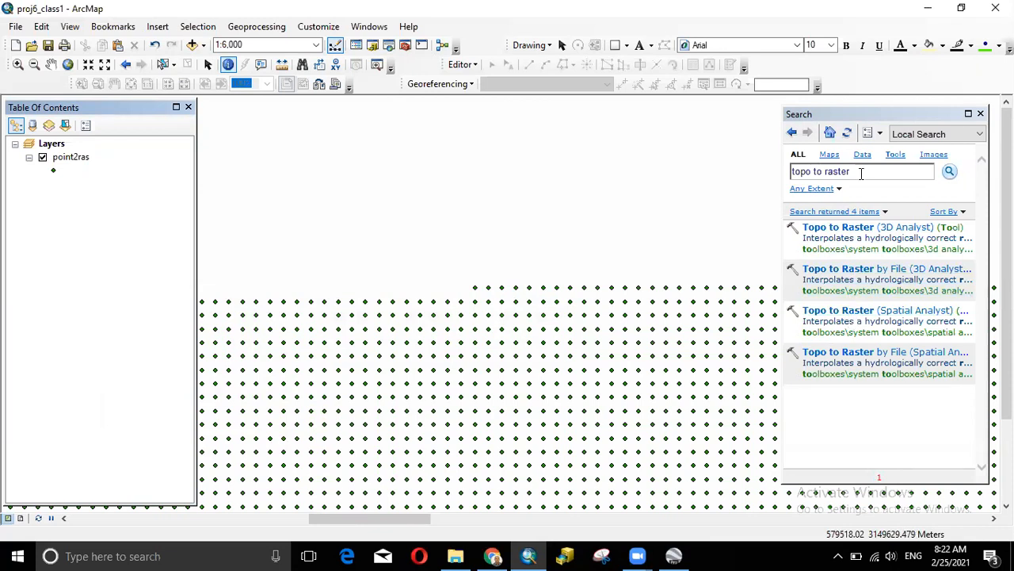
- Enable the ArcScan extension under Customize > Extensions and confirm it stays checked
left_click(861, 174)
right_click(478, 27)
left_click(478, 27)
left_click(337, 28)
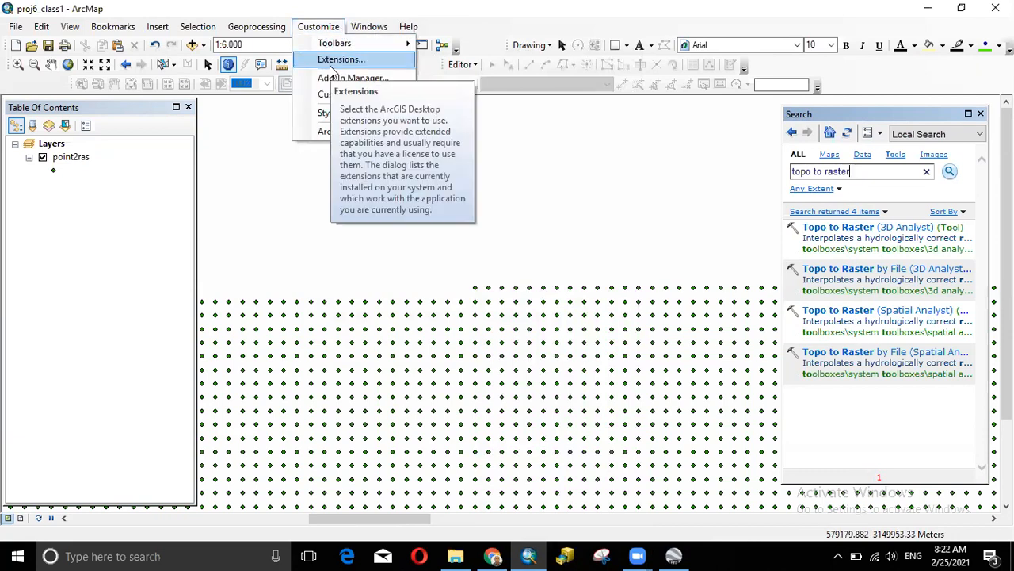
left_click(331, 66)
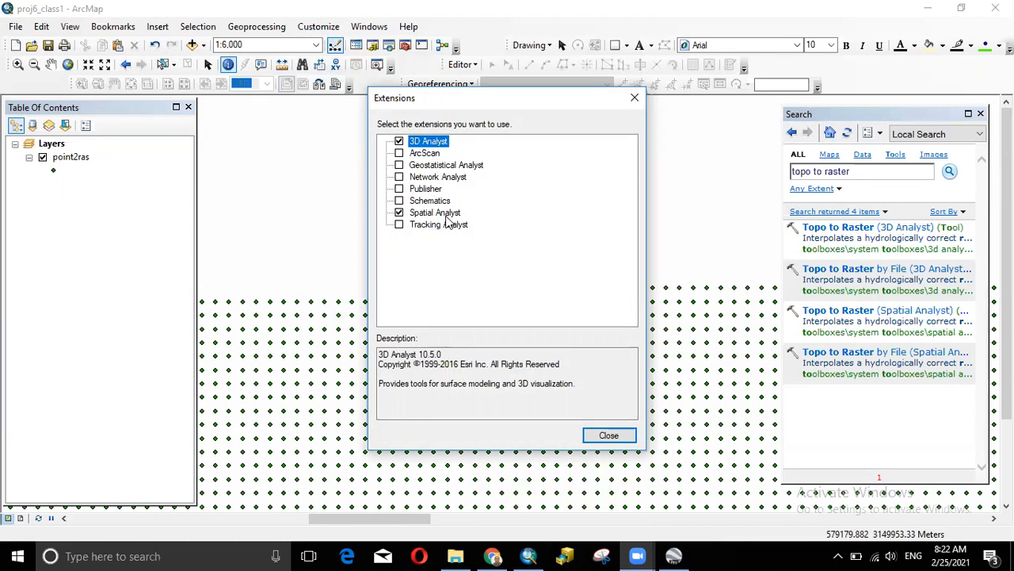
left_click(398, 153)
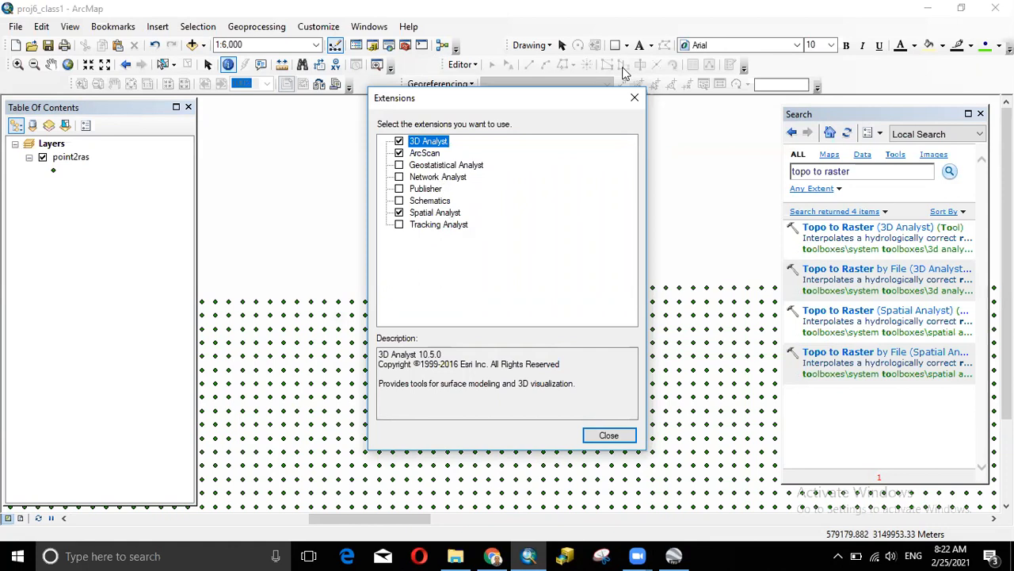
left_click(634, 97)
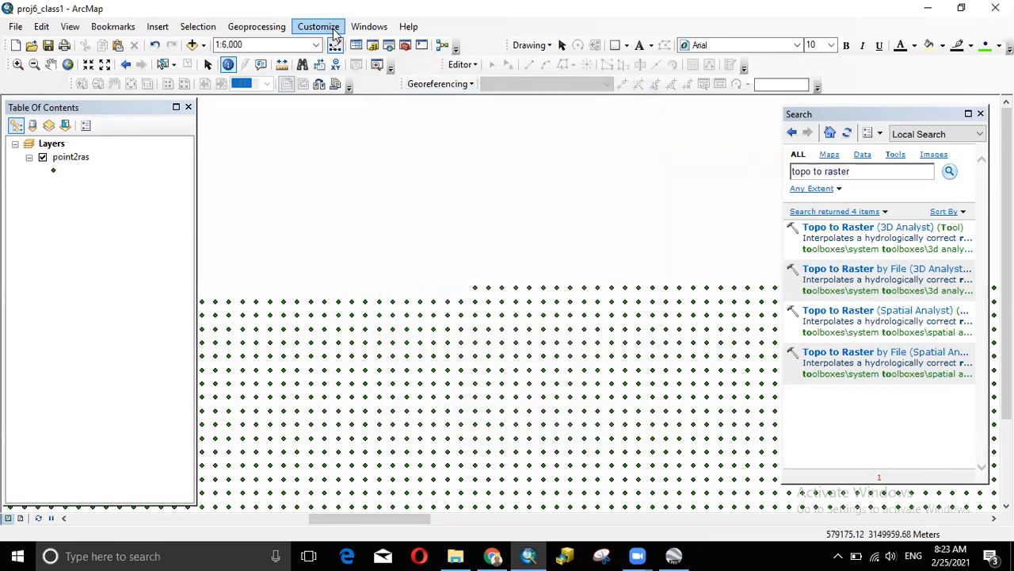
left_click(335, 33)
left_click(343, 57)
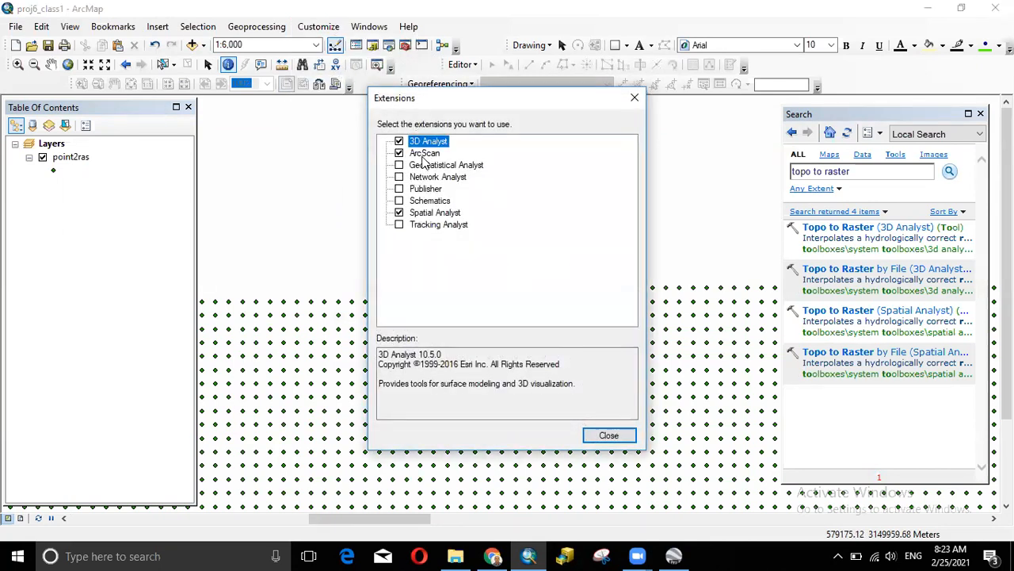
left_click(635, 99)
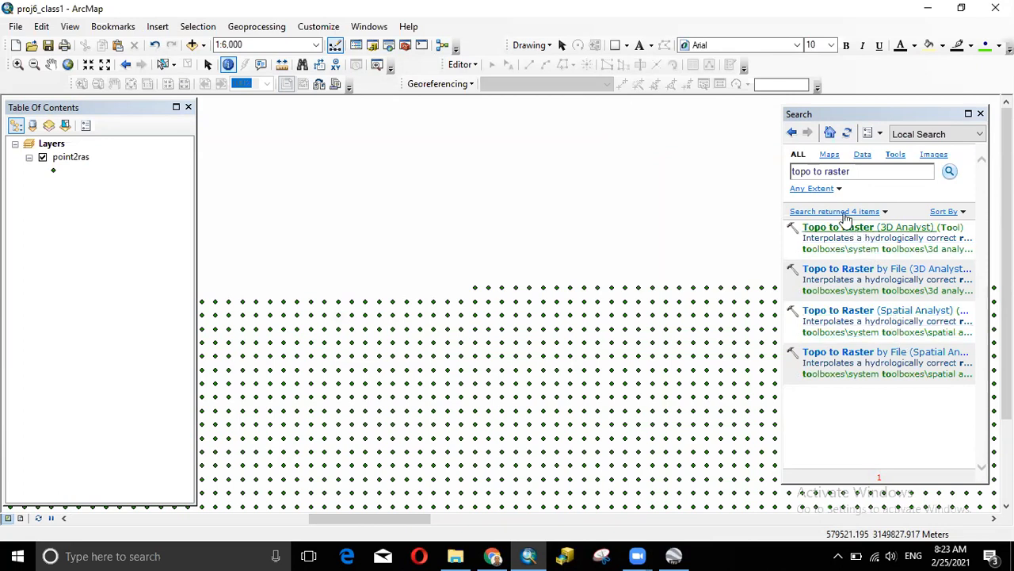
- Open the 3D Analyst Topo to Raster tool with point2ras as the input
left_click(865, 228)
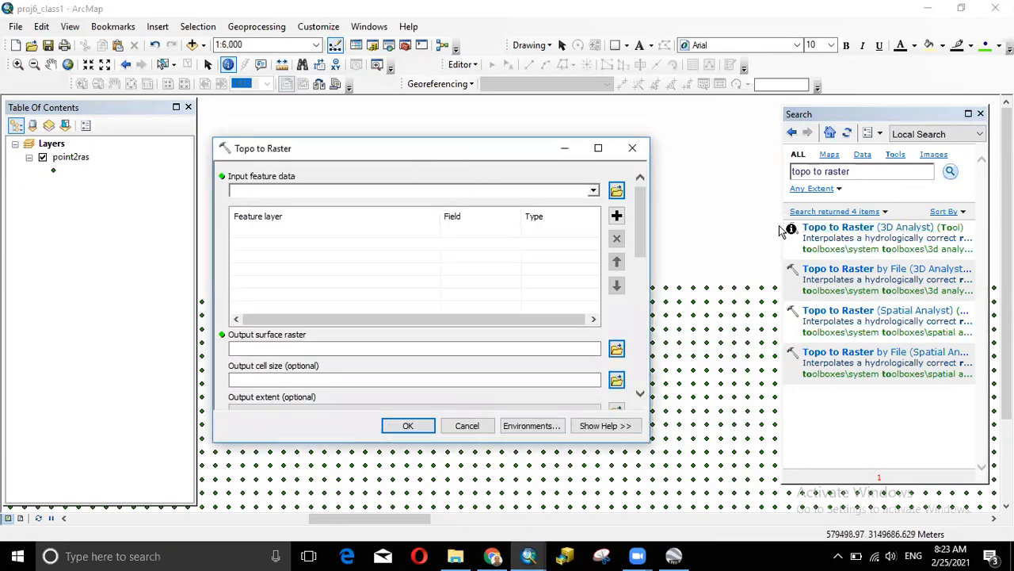
left_click(593, 191)
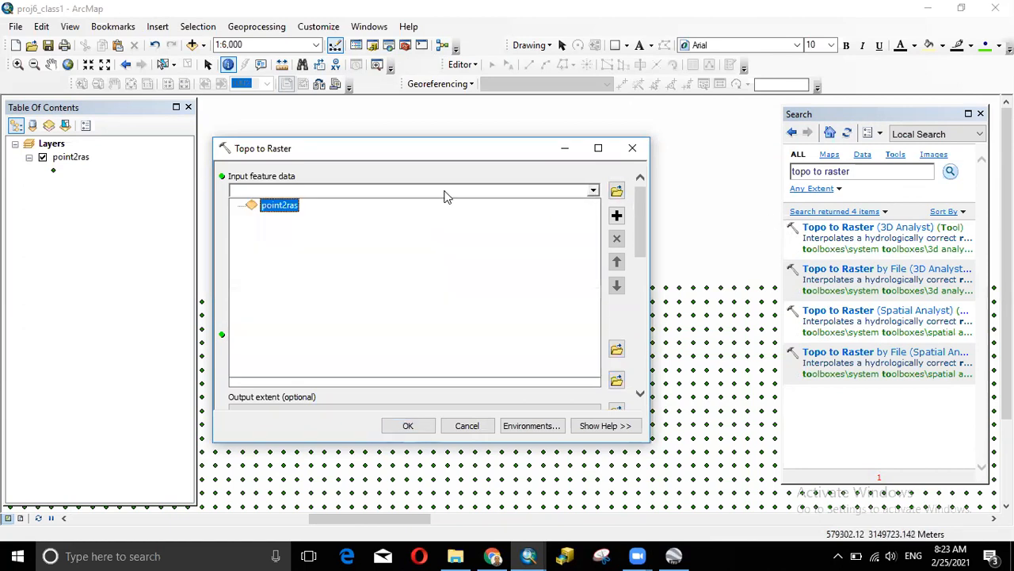
left_click(287, 207)
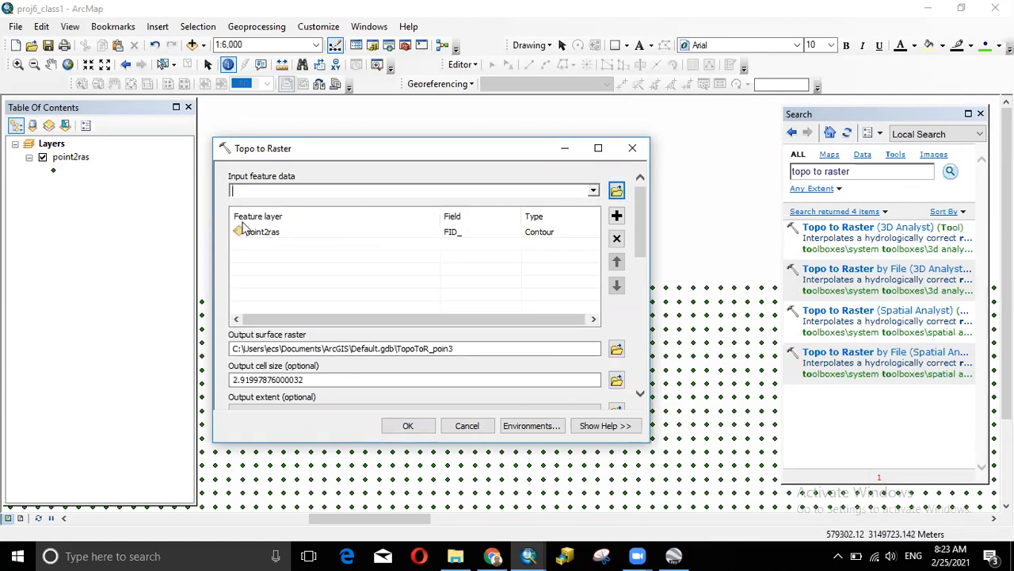
- Set the height field to Z and the input type to PointElevation
left_click(462, 235)
left_click(515, 232)
left_click(462, 270)
left_click(565, 241)
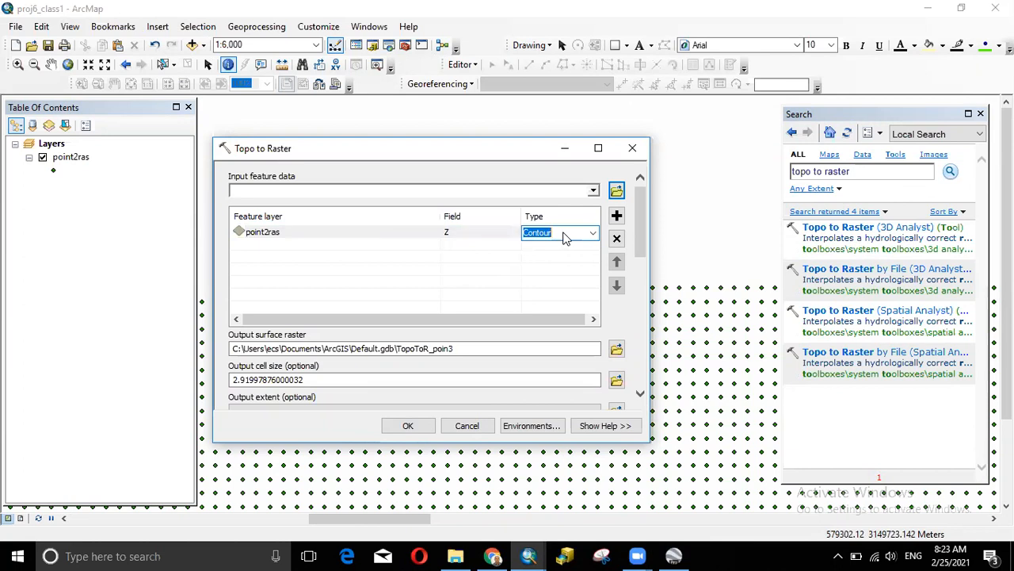
left_click(591, 234)
left_click(576, 247)
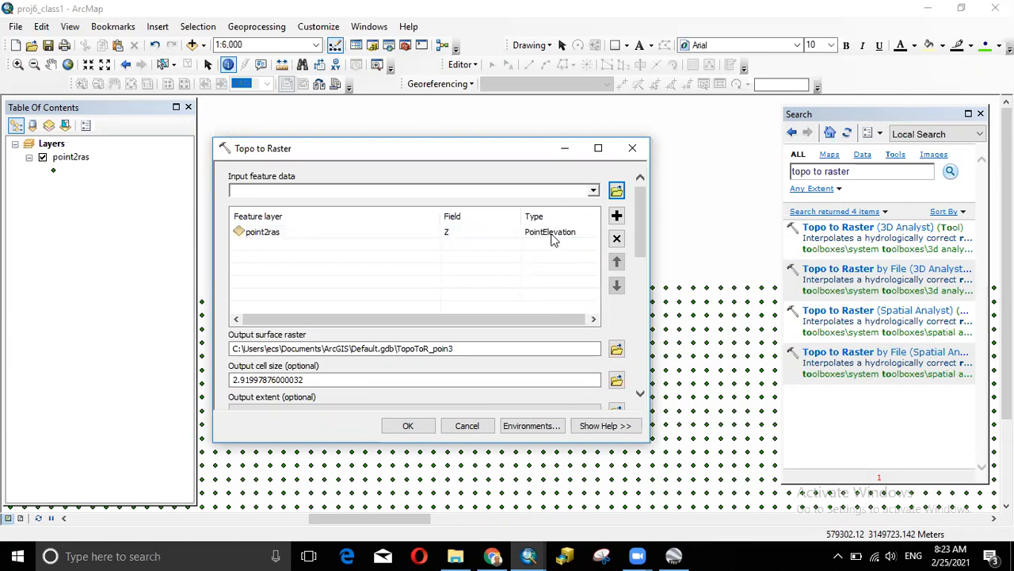
left_click(487, 236)
left_click(487, 236)
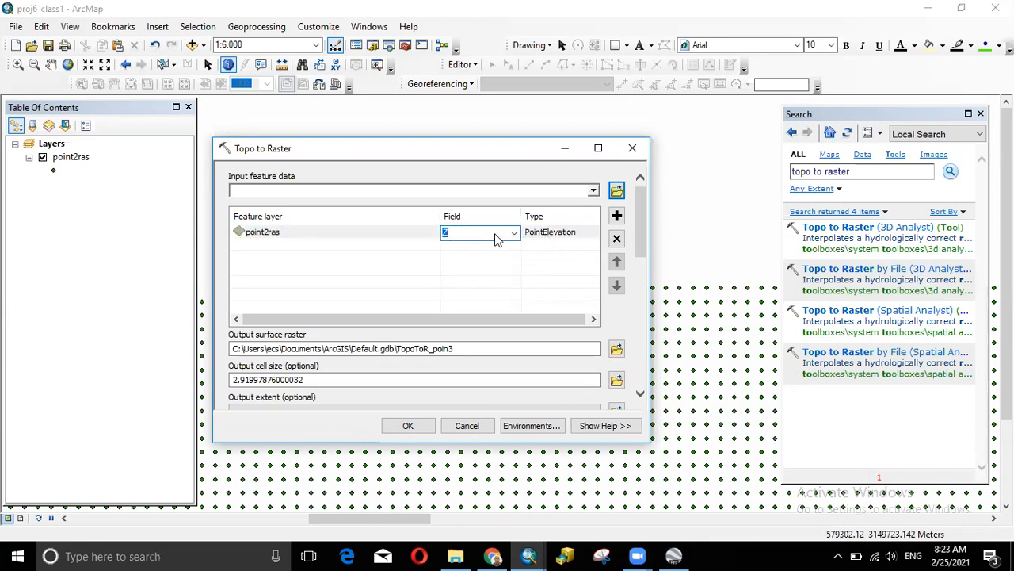
left_click(547, 249)
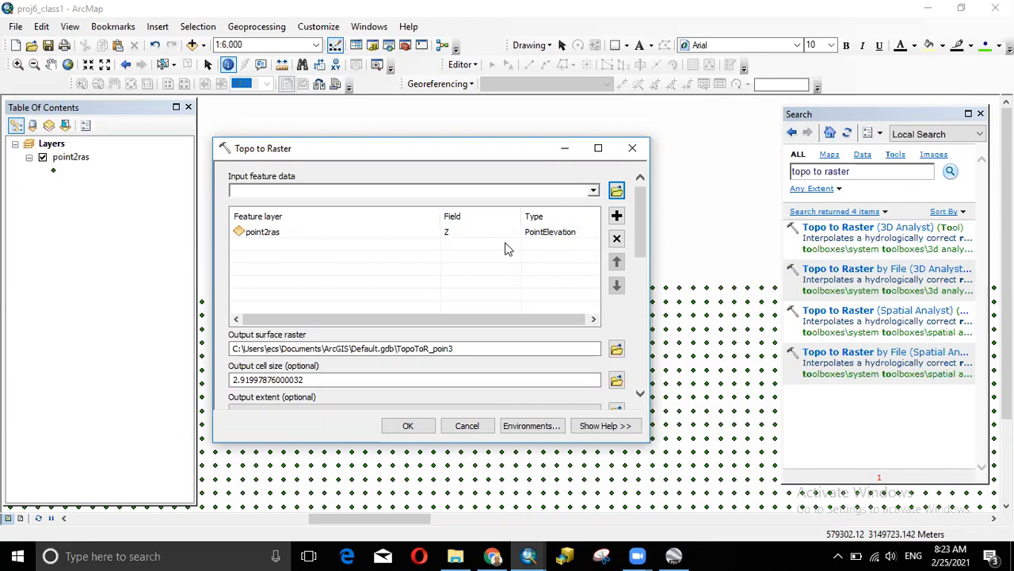
- Save the output raster as point2ras in Proj6_class and run the interpolation
left_click(617, 349)
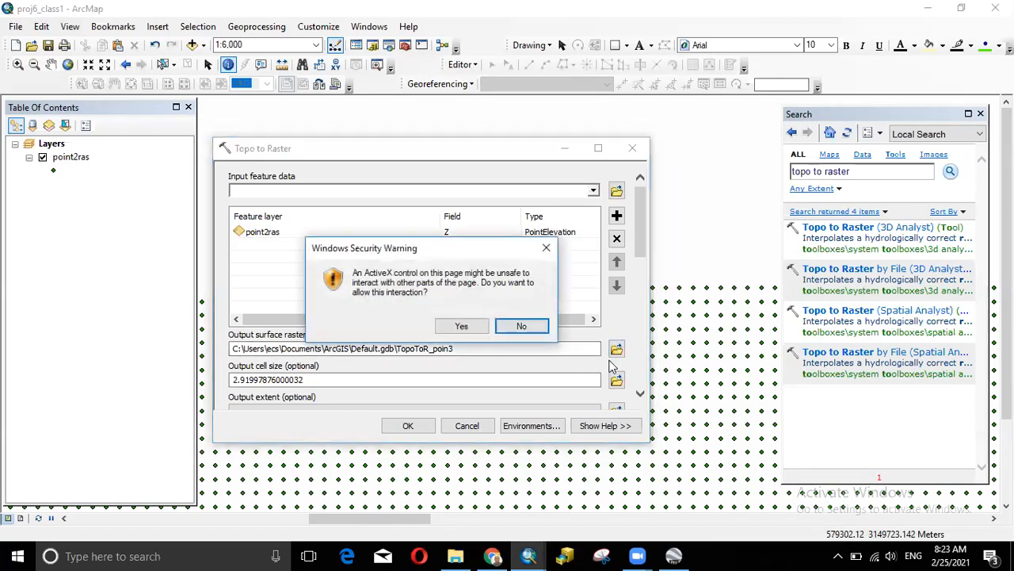
left_click(479, 328)
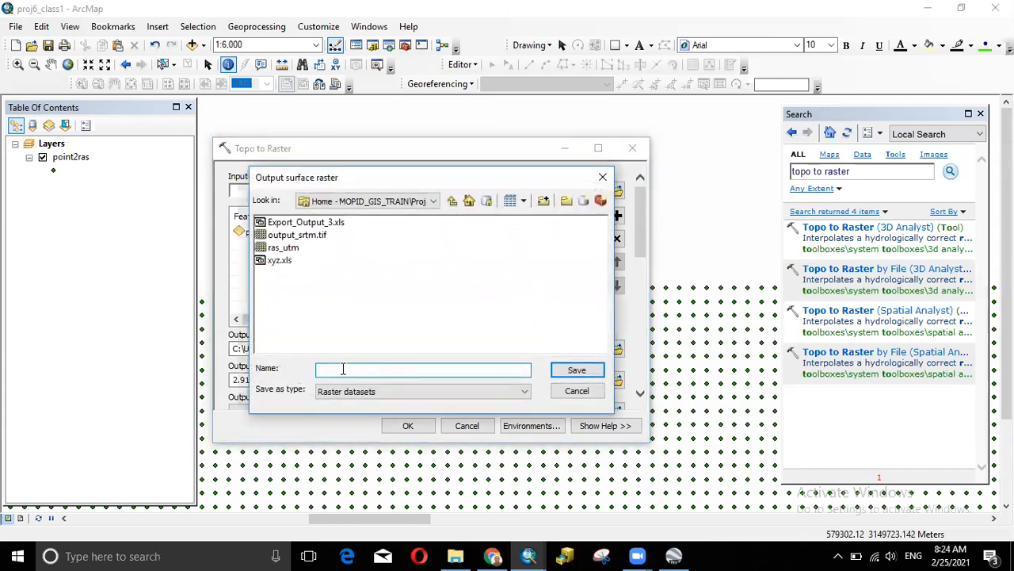
type("point2ras")
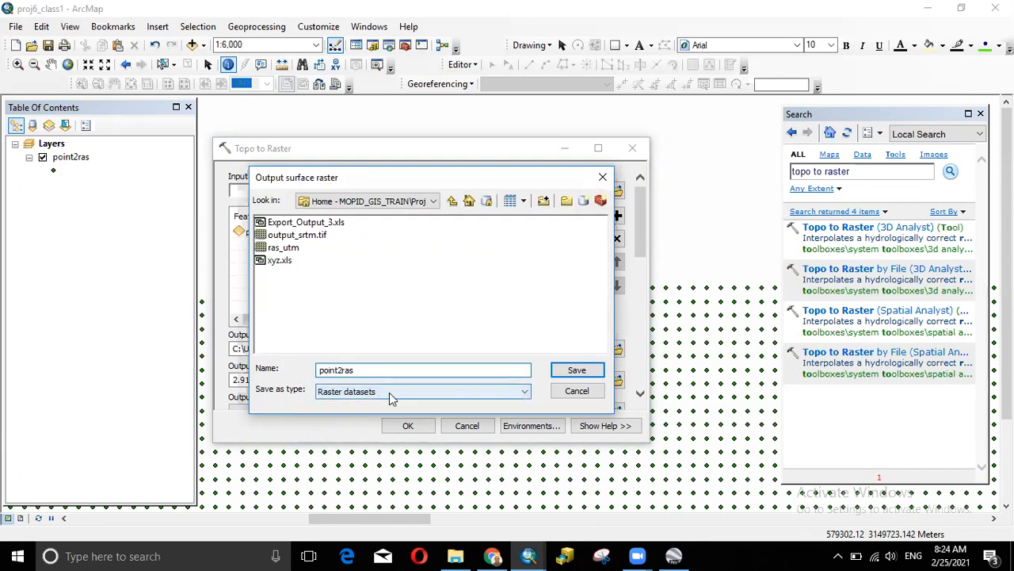
left_click(577, 373)
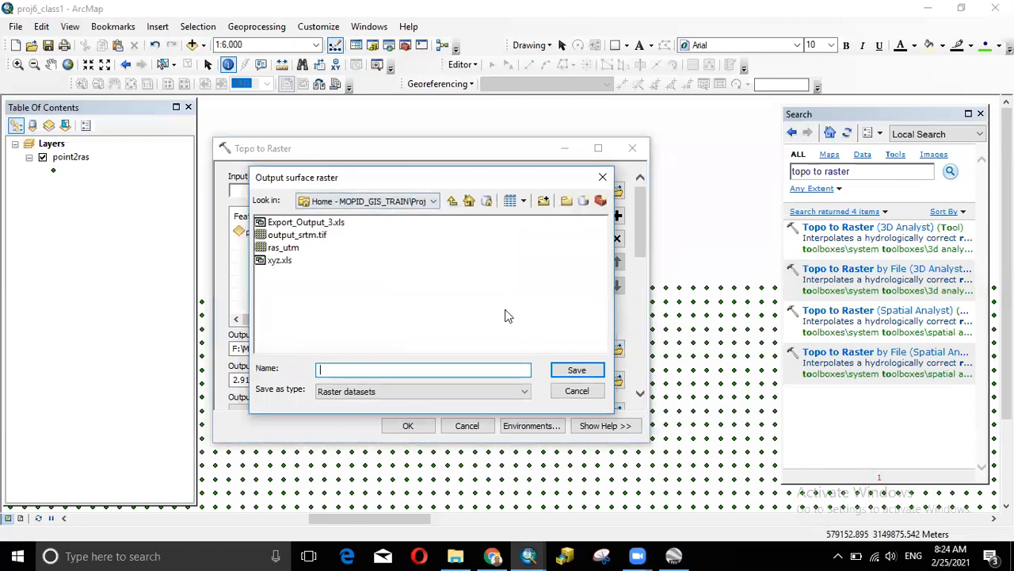
left_click(602, 177)
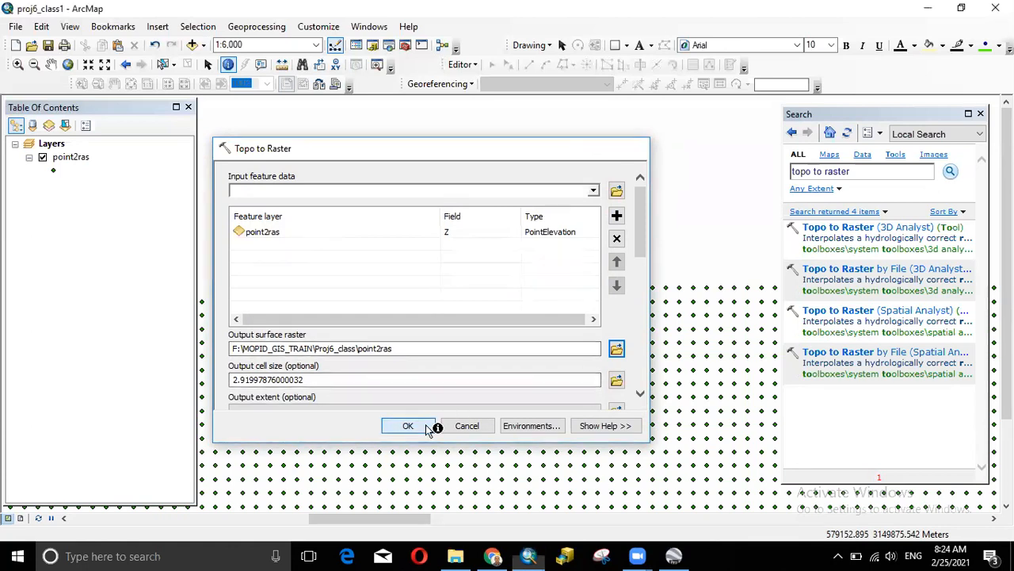
left_click(408, 425)
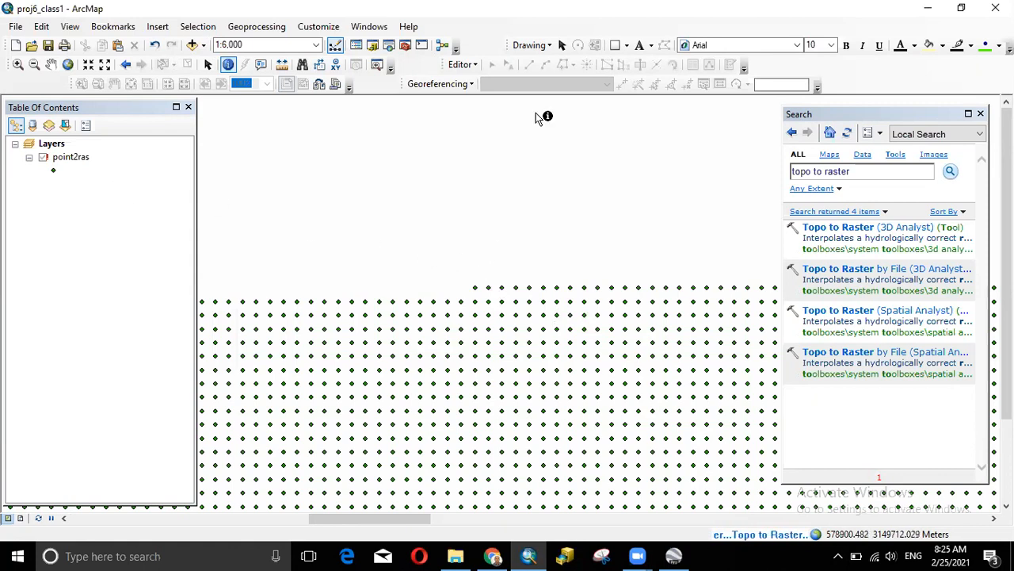
- Wait for Topo to Raster to add the nine-class point2ras elevation raster to the map
left_click(558, 48)
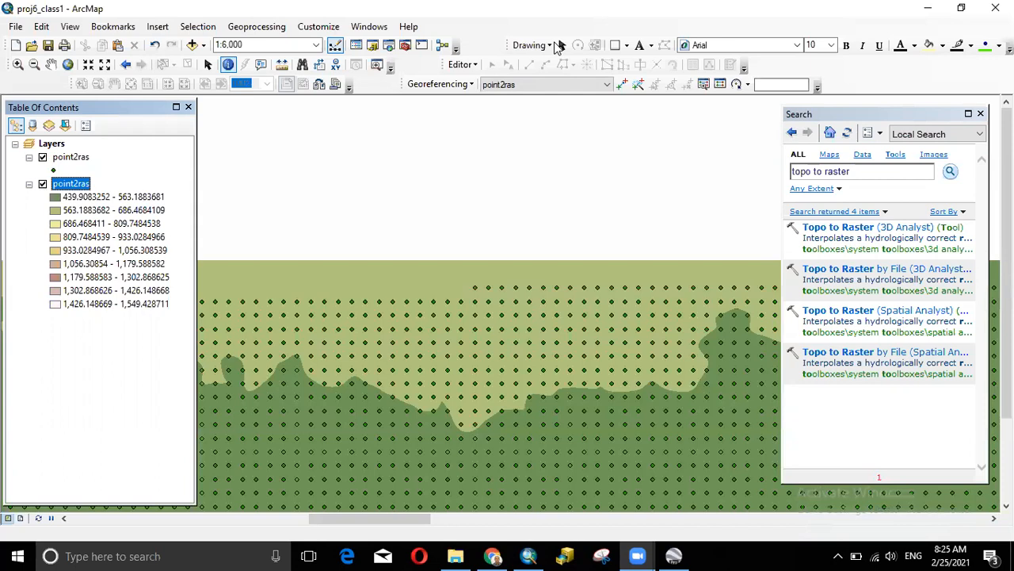
- Zoom out and switch off the point2ras point layer to reveal the elevation raster
scroll(657, 274, "down", 1)
scroll(667, 317, "up", 2)
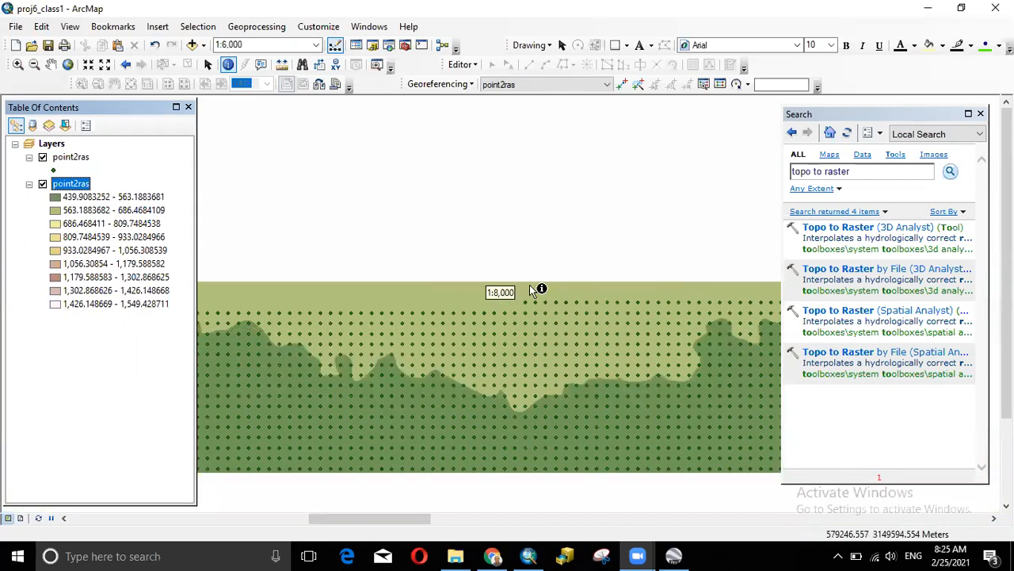
scroll(539, 291, "up", 3)
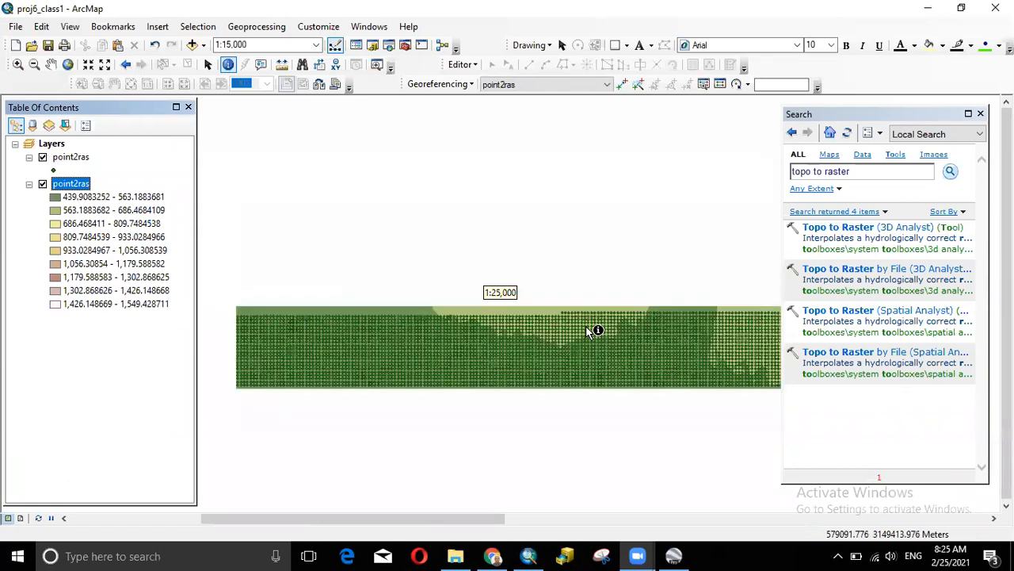
scroll(590, 331, "up", 2)
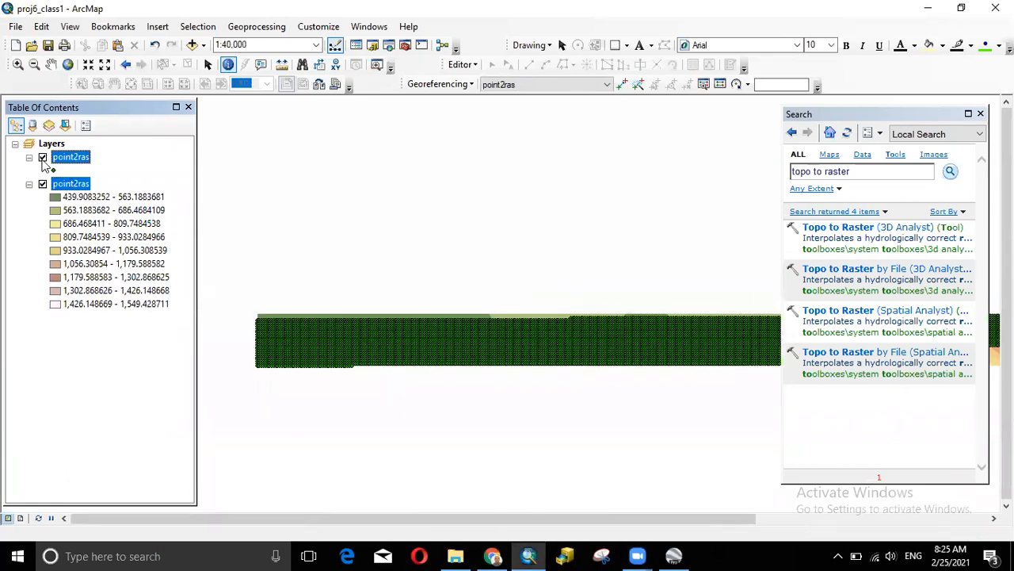
left_click(42, 157)
scroll(622, 339, "down", 1)
scroll(634, 340, "up", 3)
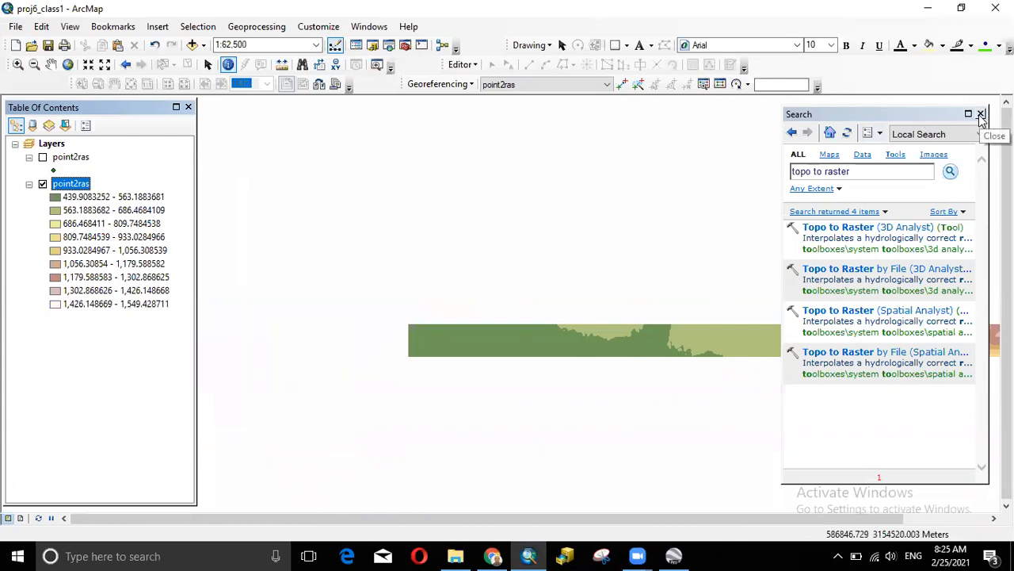
- Close the Search window and pan to centre the raster band in the map
left_click(981, 115)
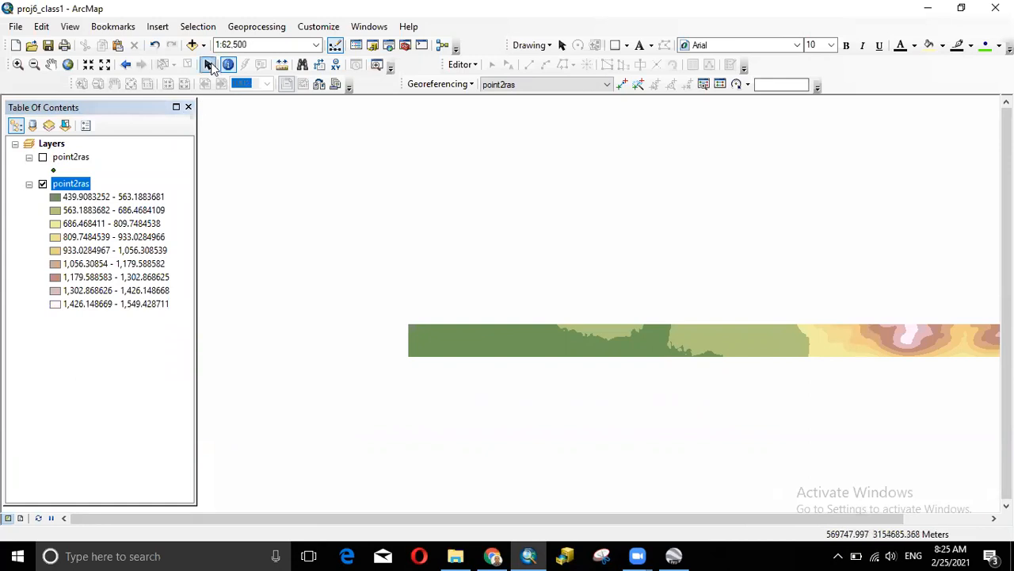
left_click(51, 64)
left_click_drag(856, 328, 712, 319)
left_click_drag(608, 331, 666, 330)
left_click_drag(473, 329, 555, 328)
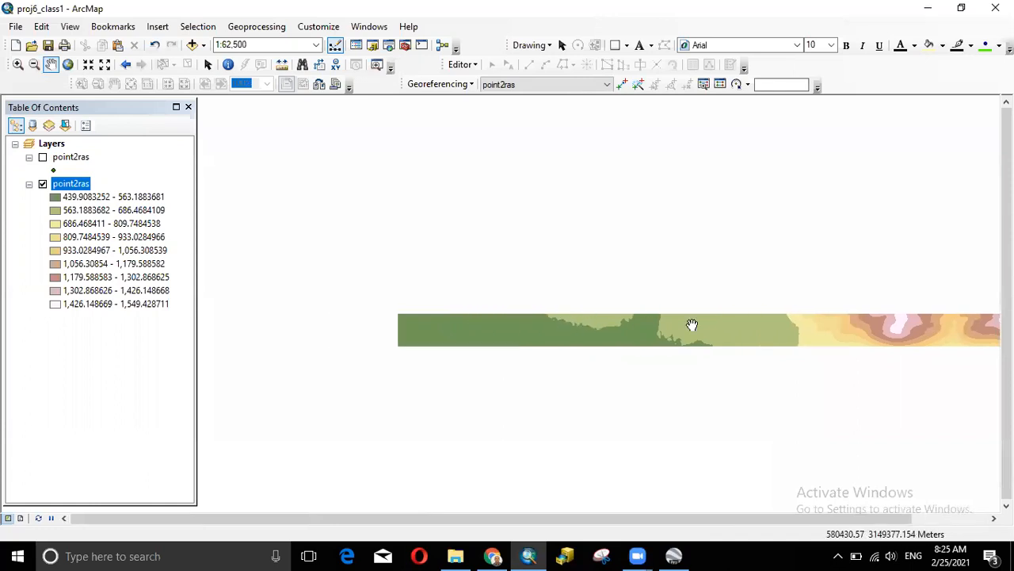
left_click_drag(745, 324, 680, 322)
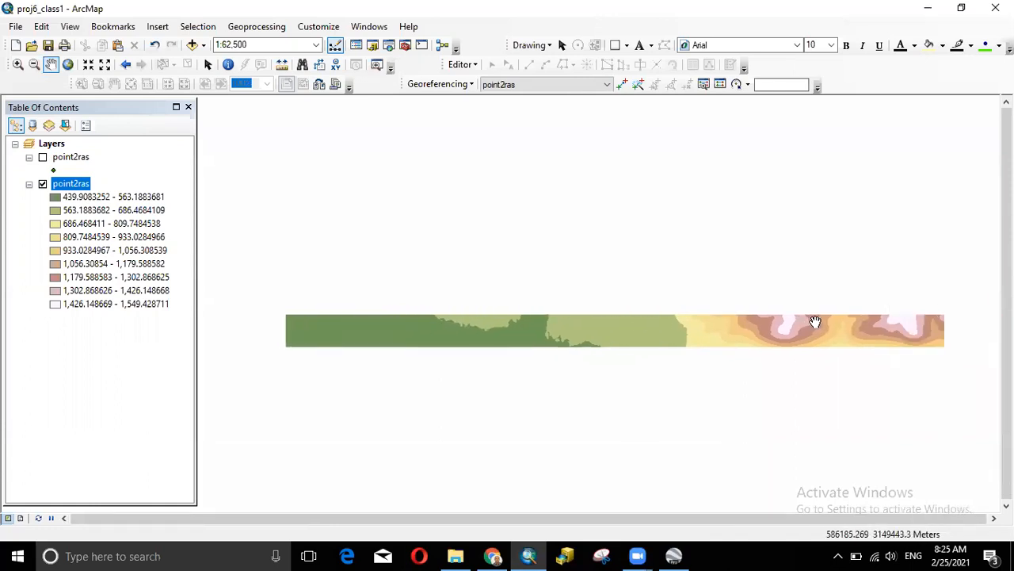
scroll(673, 326, "up", 2)
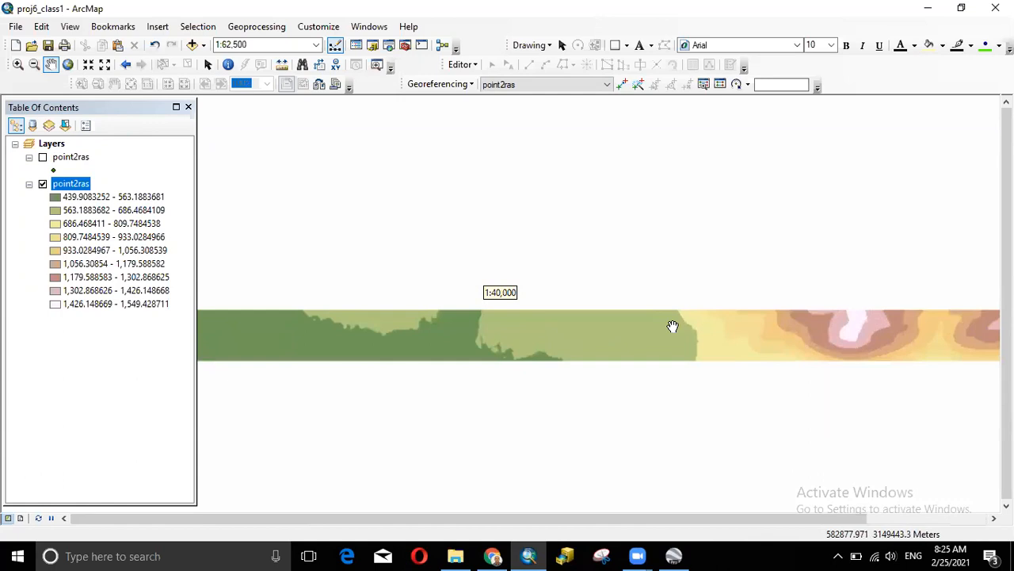
scroll(672, 327, "down", 2)
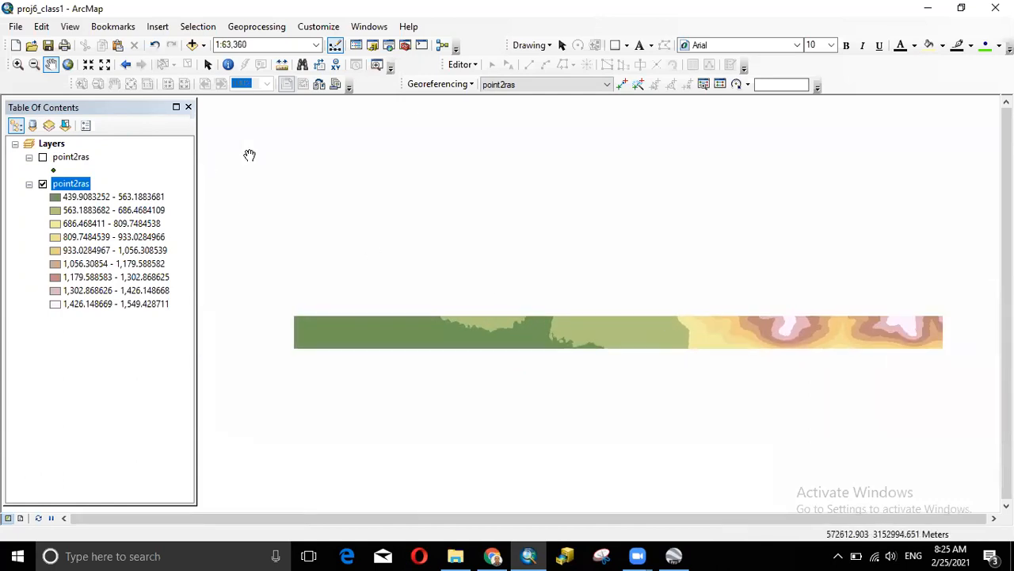
left_click(388, 44)
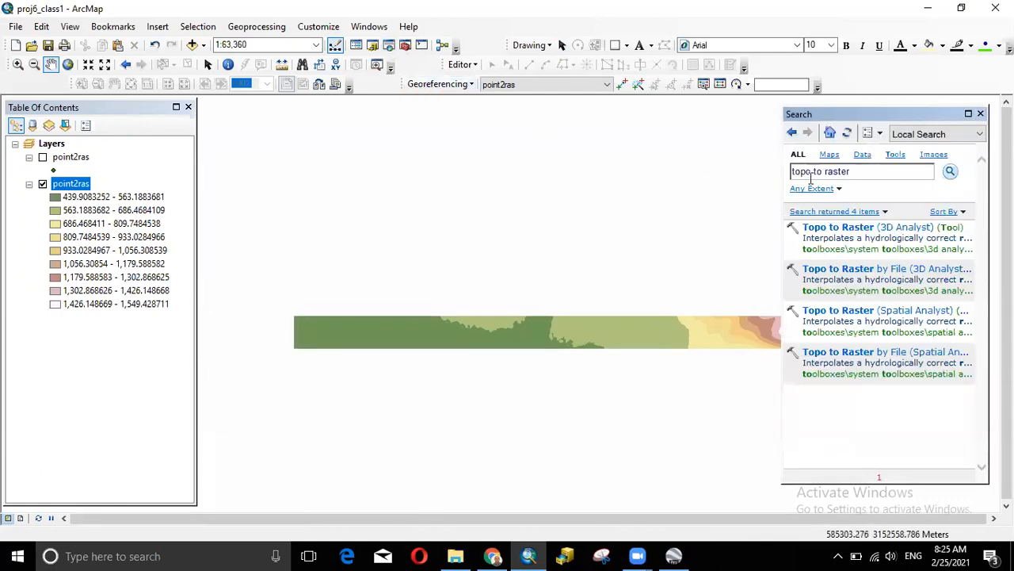
- Open the Spatial Analyst Contour tool with the point2ras raster as input
left_click_drag(855, 171, 766, 174)
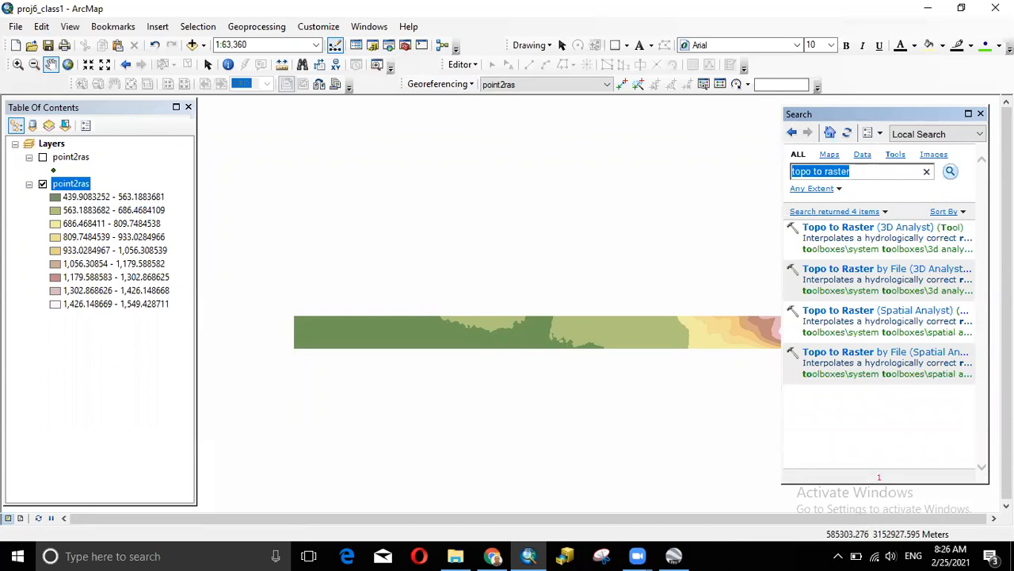
type("con")
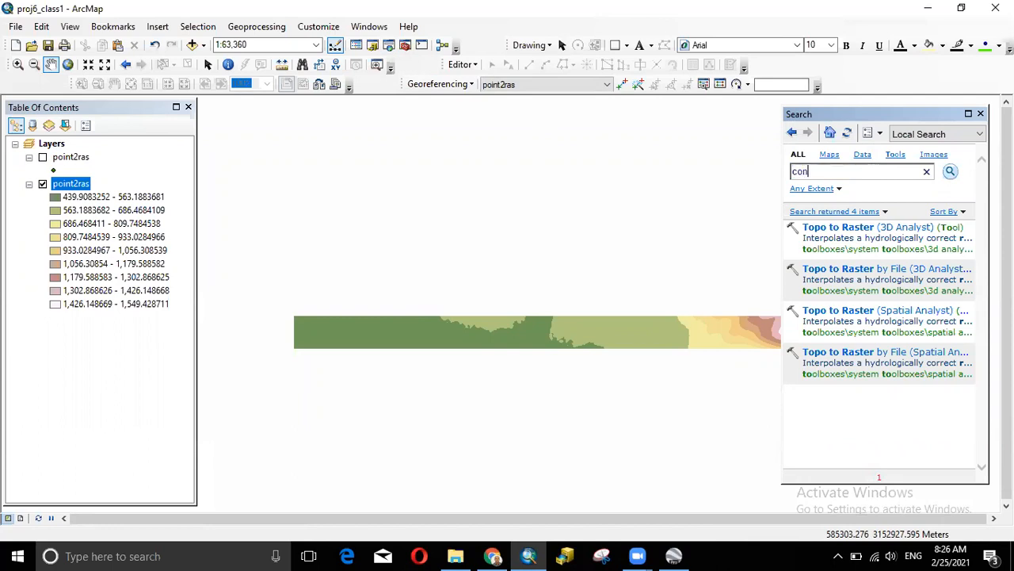
type("tour")
key("Return")
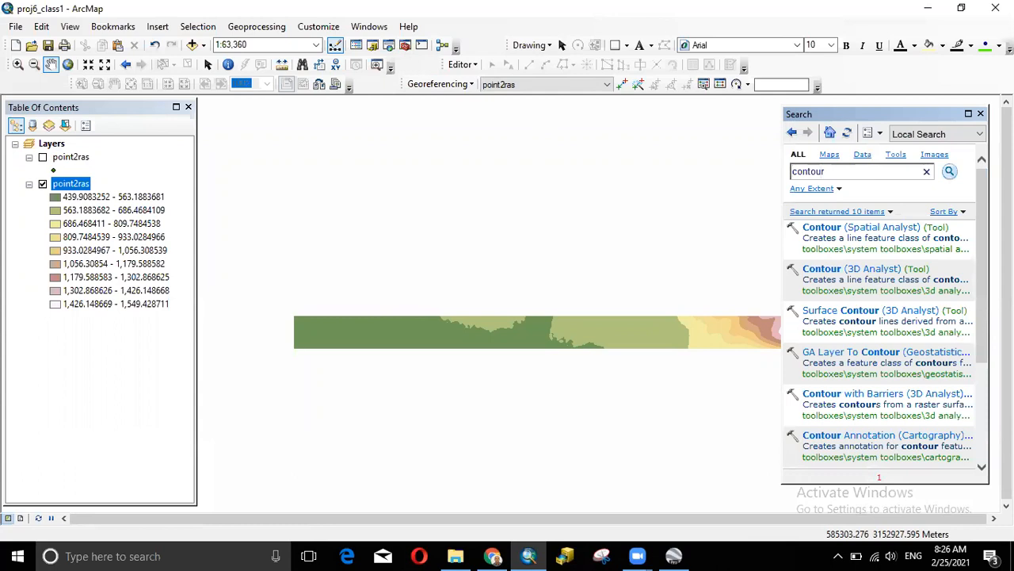
left_click(860, 230)
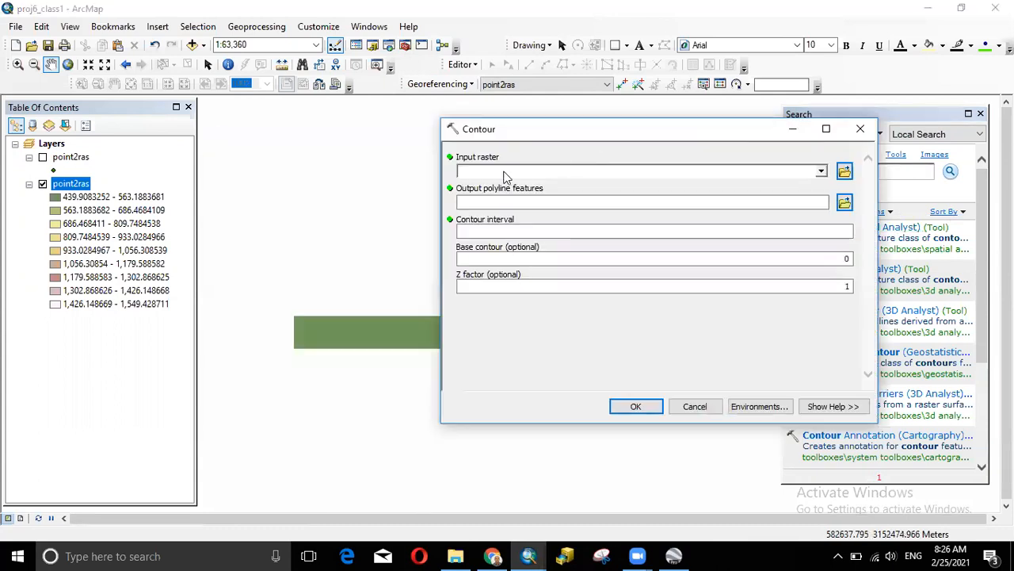
left_click(822, 173)
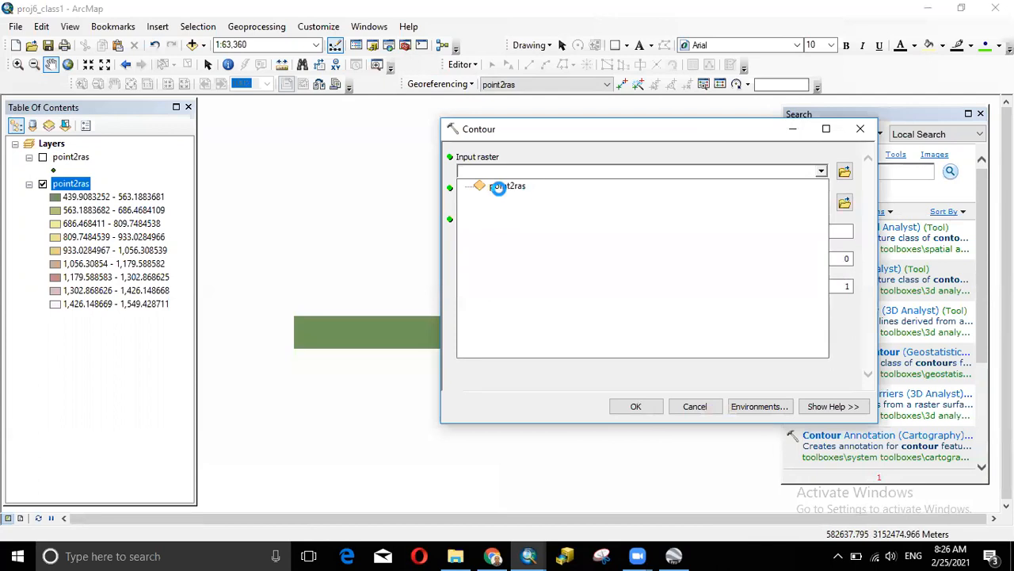
left_click(500, 191)
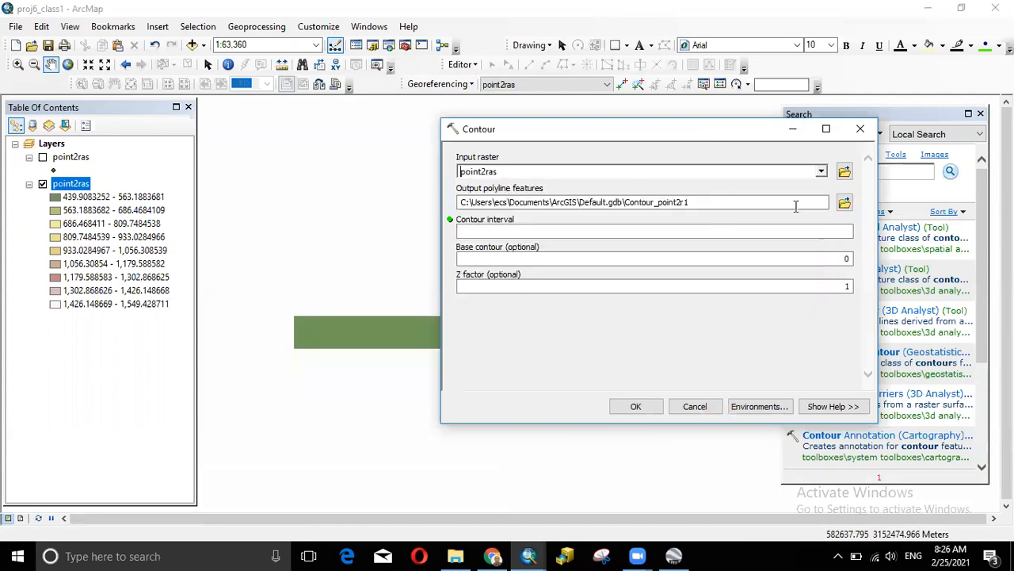
- Save the output as contour5.shp with a contour interval of 5 and run it
left_click(846, 204)
left_click(687, 305)
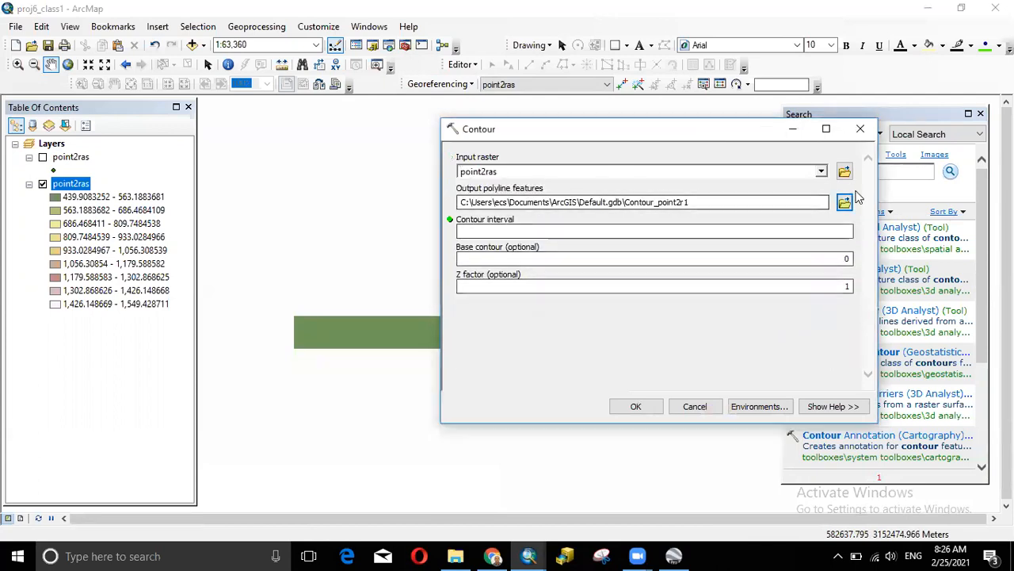
left_click(843, 203)
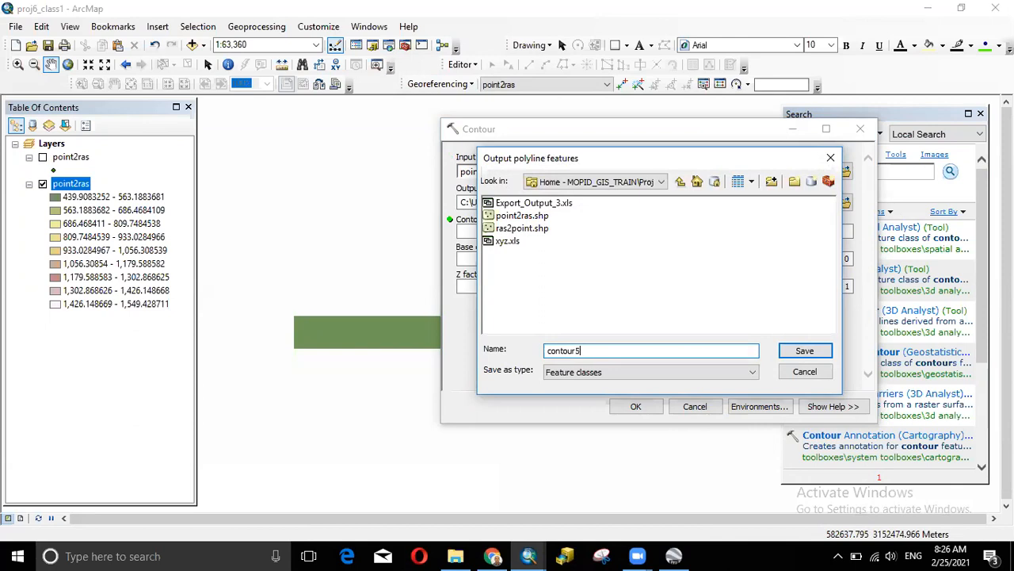
left_click(805, 351)
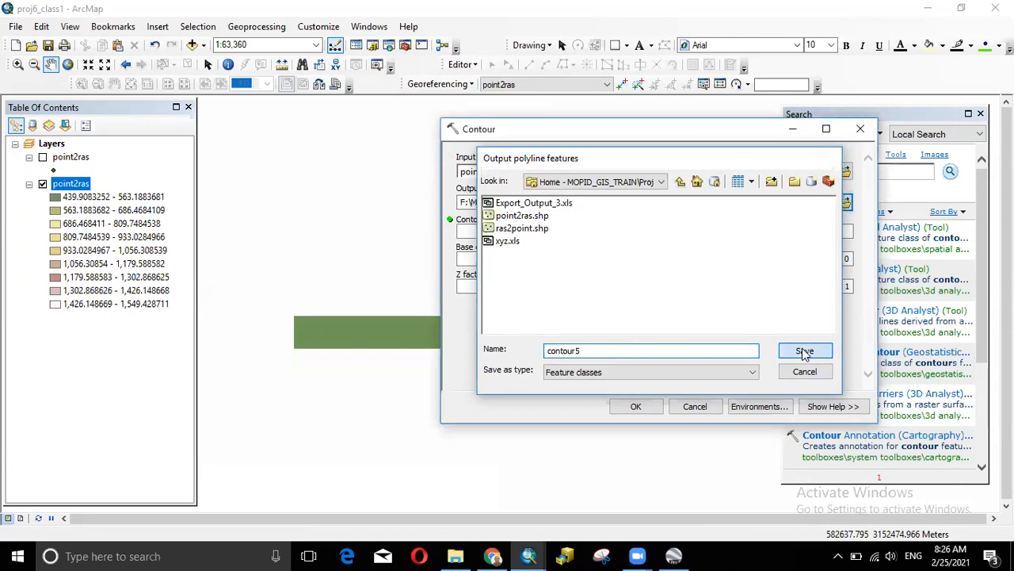
left_click(831, 230)
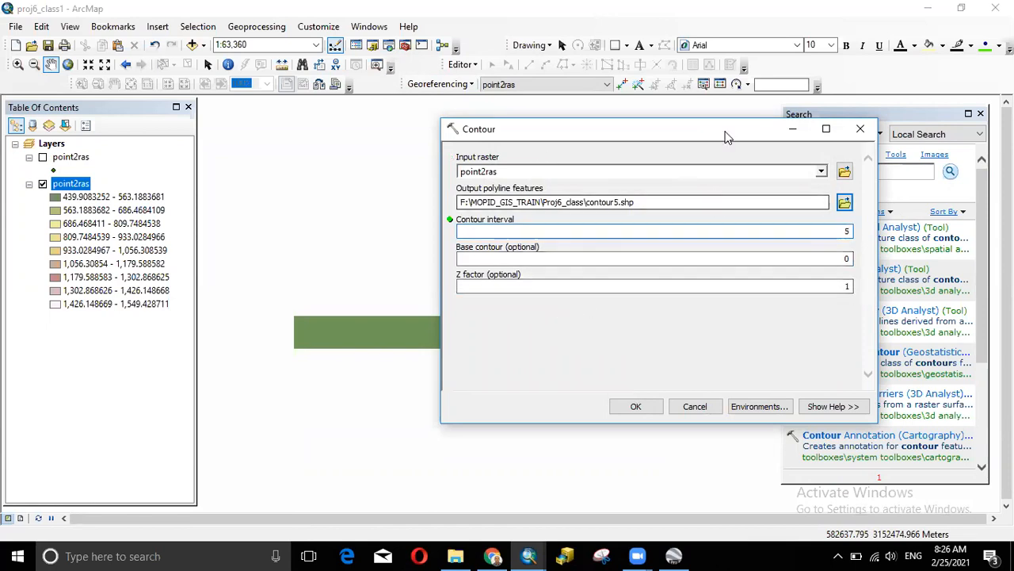
left_click_drag(565, 133, 403, 128)
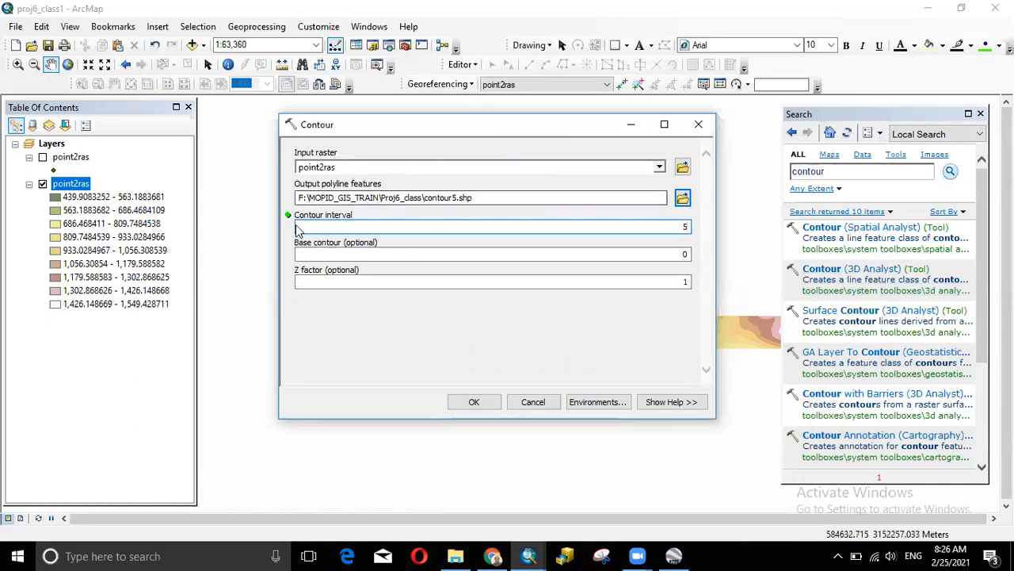
double_click(683, 228)
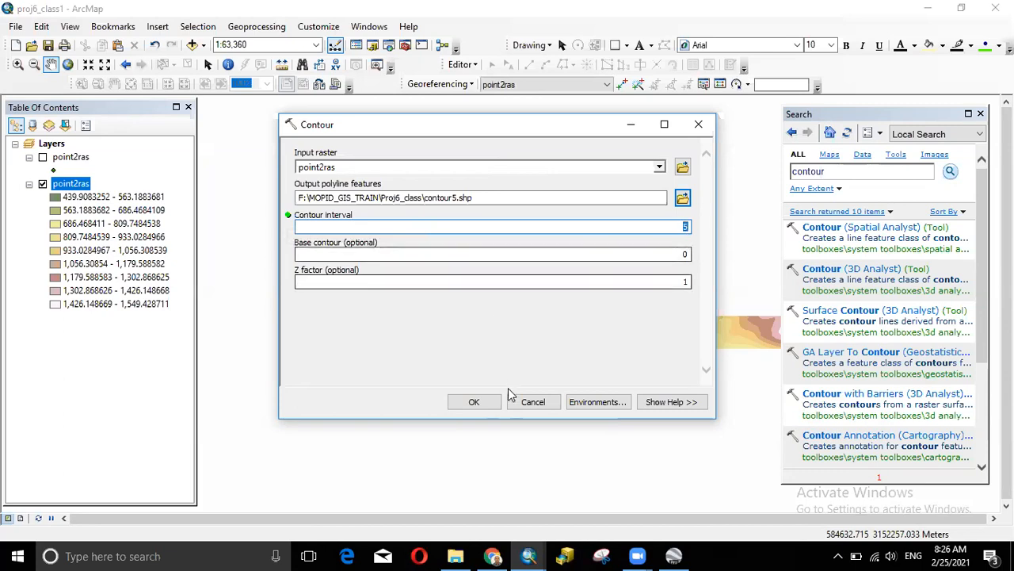
left_click(474, 401)
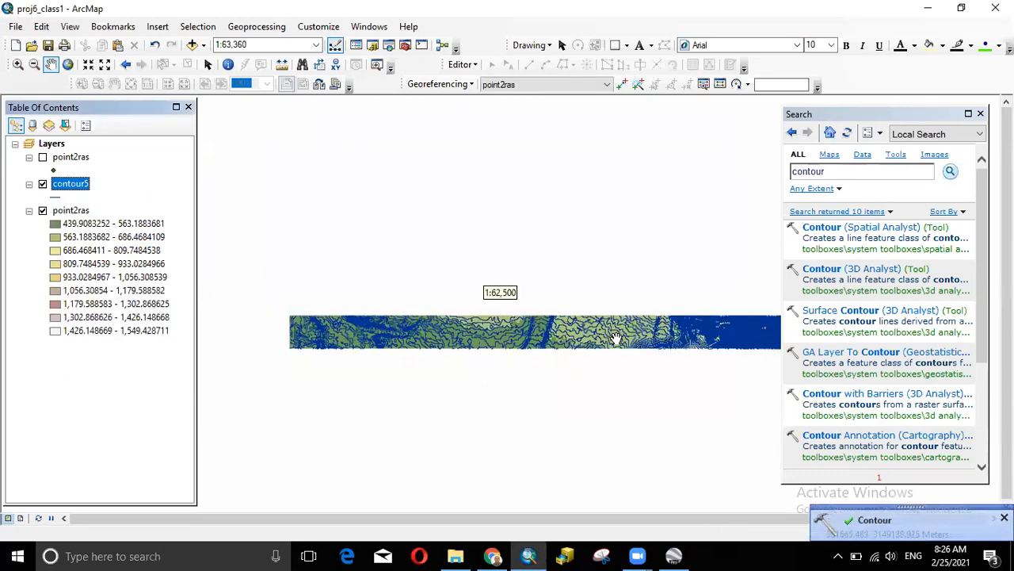
scroll(615, 338, "down", 4)
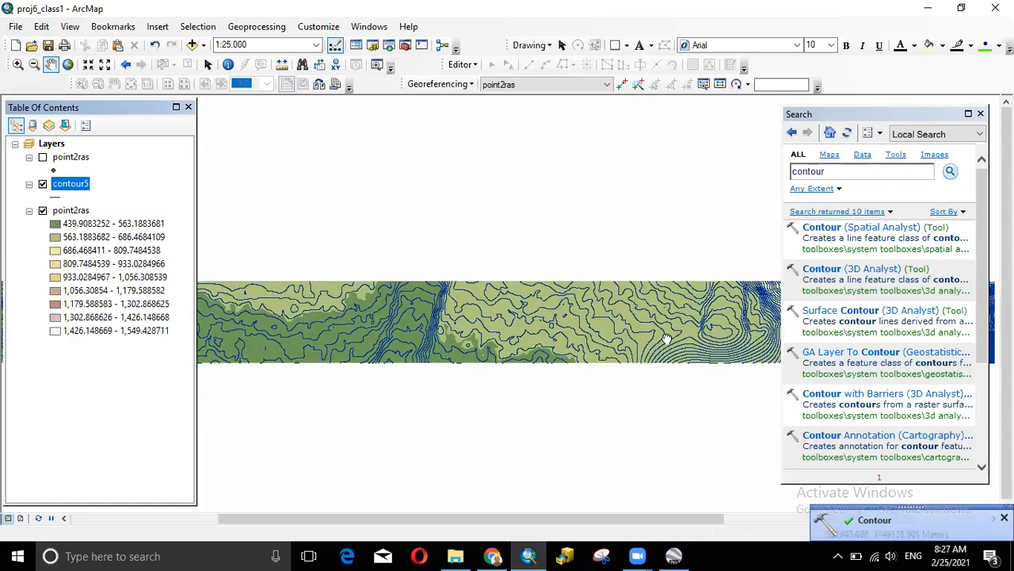
left_click_drag(666, 338, 453, 350)
left_click_drag(634, 348, 441, 345)
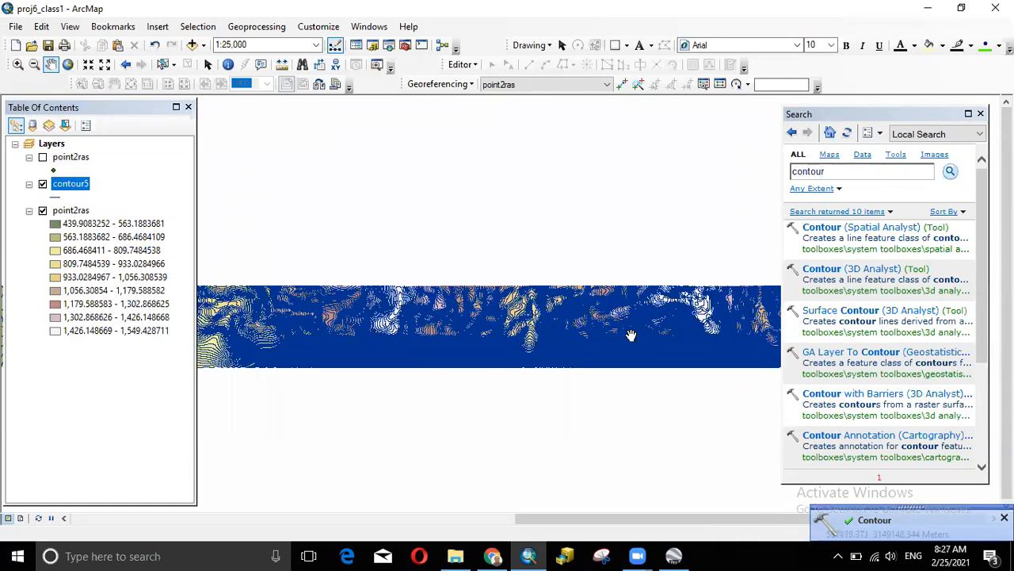
left_click_drag(631, 335, 457, 330)
scroll(458, 333, "down", 2)
scroll(459, 345, "down", 5)
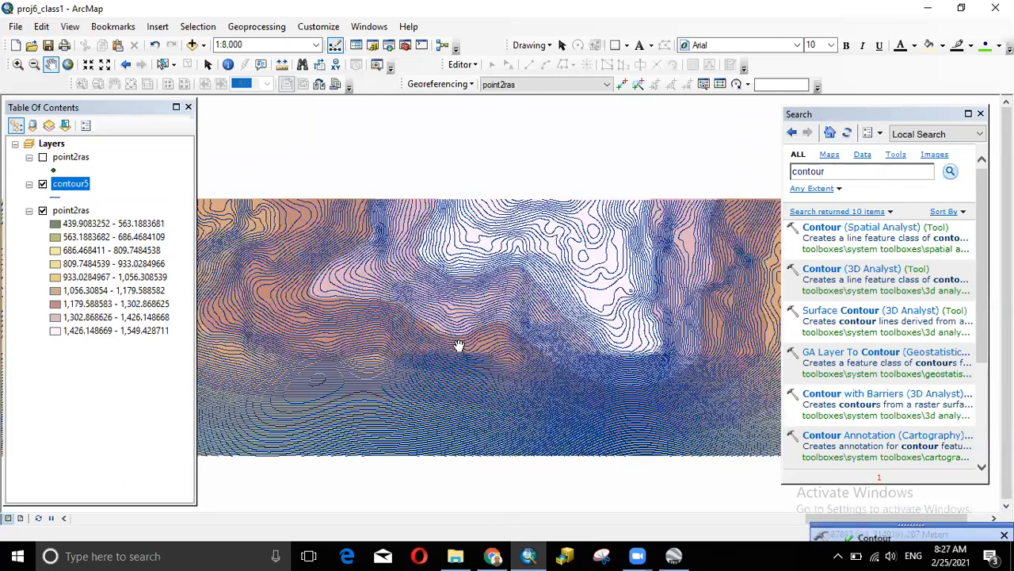
scroll(458, 346, "down", 2)
scroll(459, 346, "up", 4)
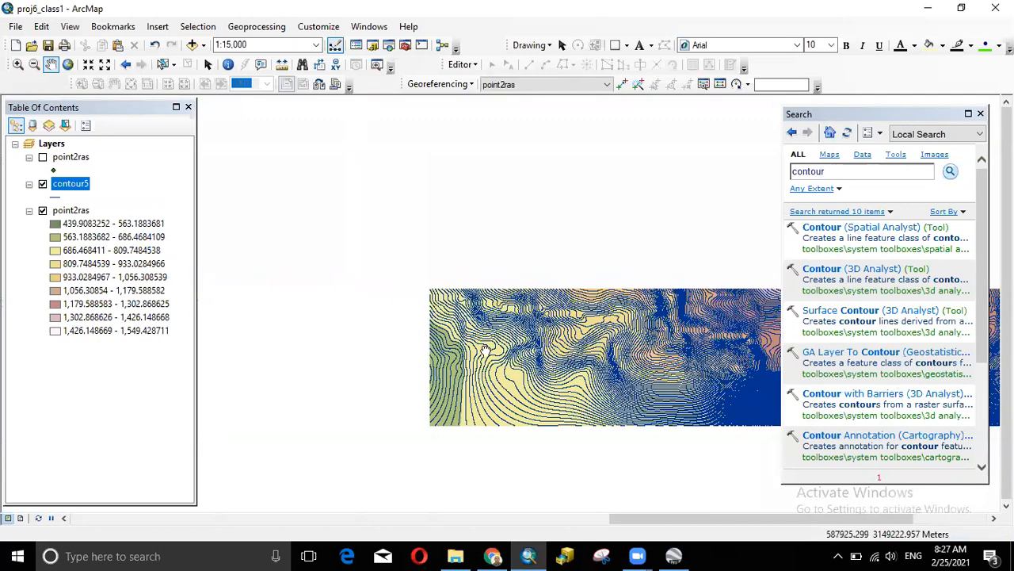
left_click_drag(482, 351, 846, 374)
left_click_drag(449, 370, 806, 358)
left_click_drag(482, 369, 803, 348)
left_click_drag(527, 351, 793, 346)
left_click_drag(513, 348, 855, 344)
scroll(569, 335, "down", 1)
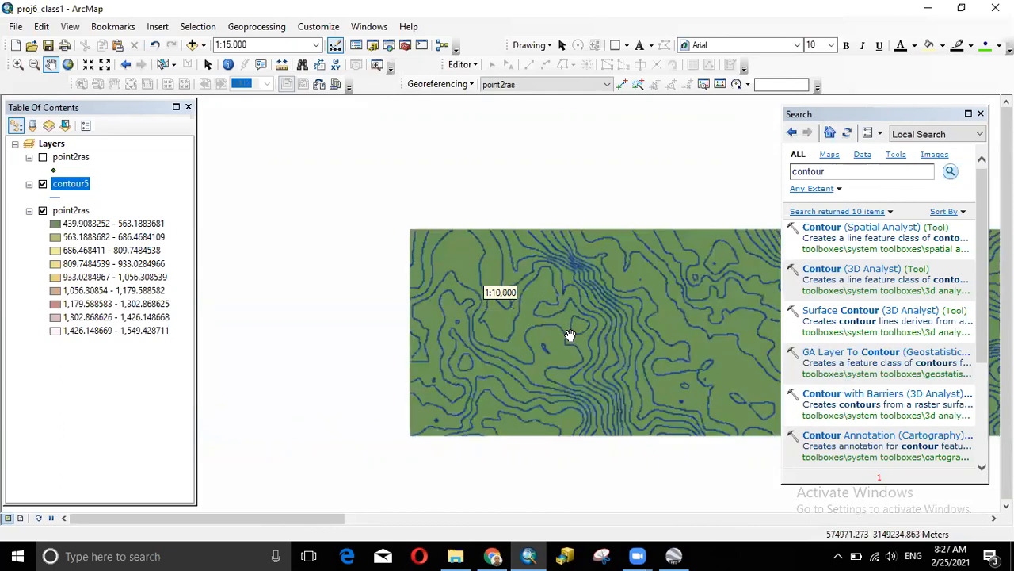
scroll(571, 335, "up", 2)
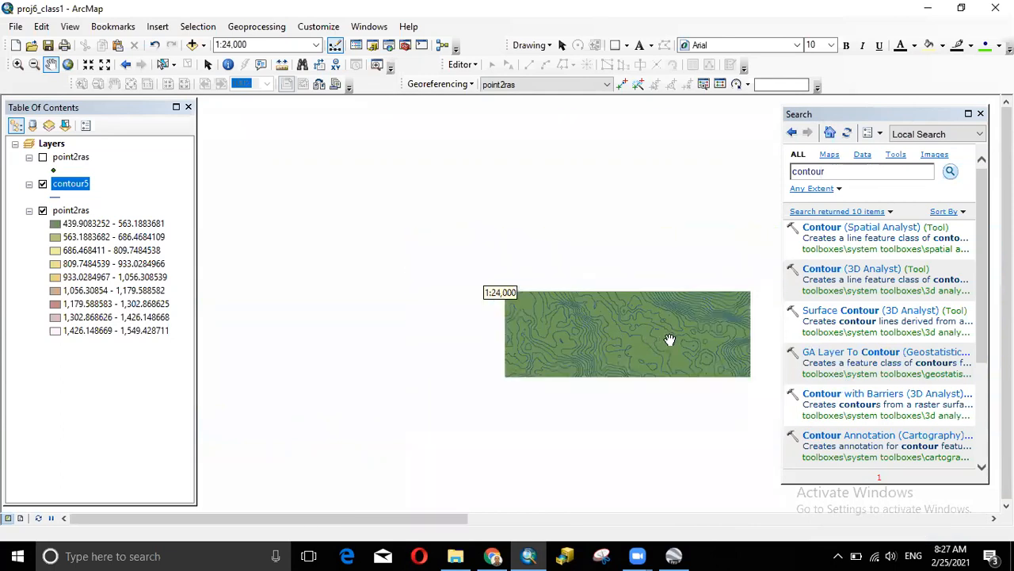
left_click_drag(547, 331, 396, 325)
left_click_drag(726, 319, 312, 313)
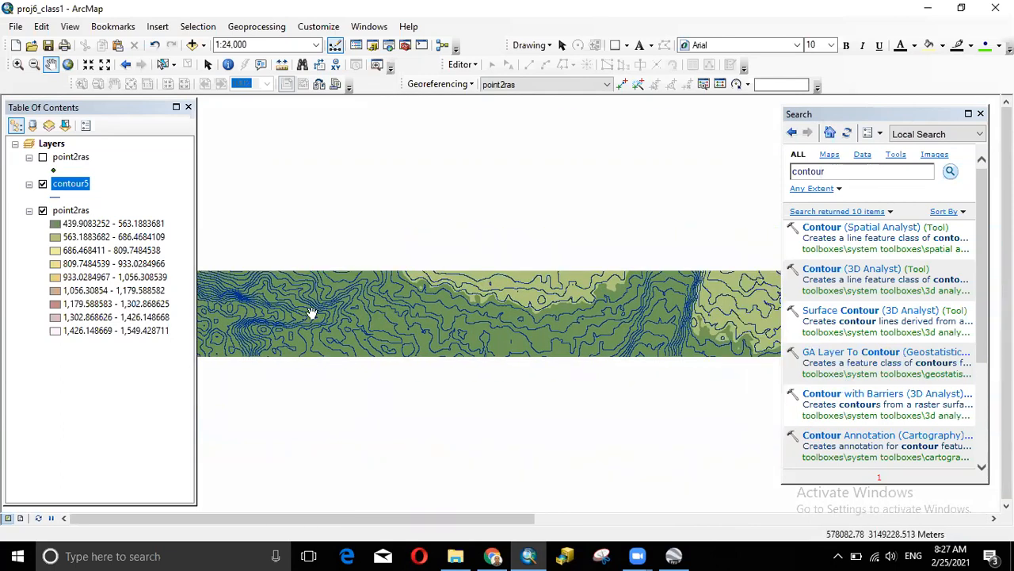
left_click_drag(610, 309, 367, 305)
left_click_drag(717, 308, 295, 297)
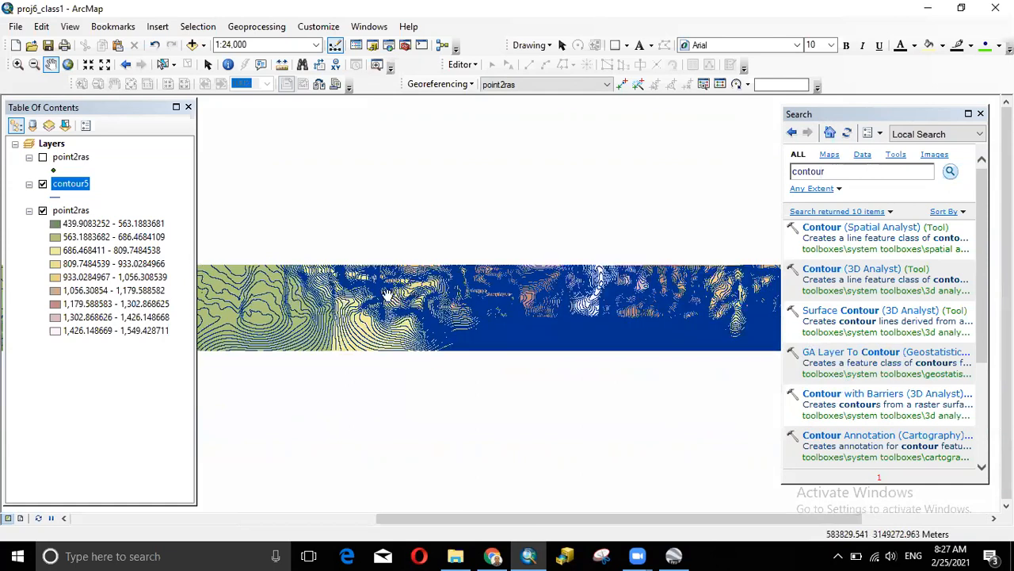
scroll(496, 294, "down", 5)
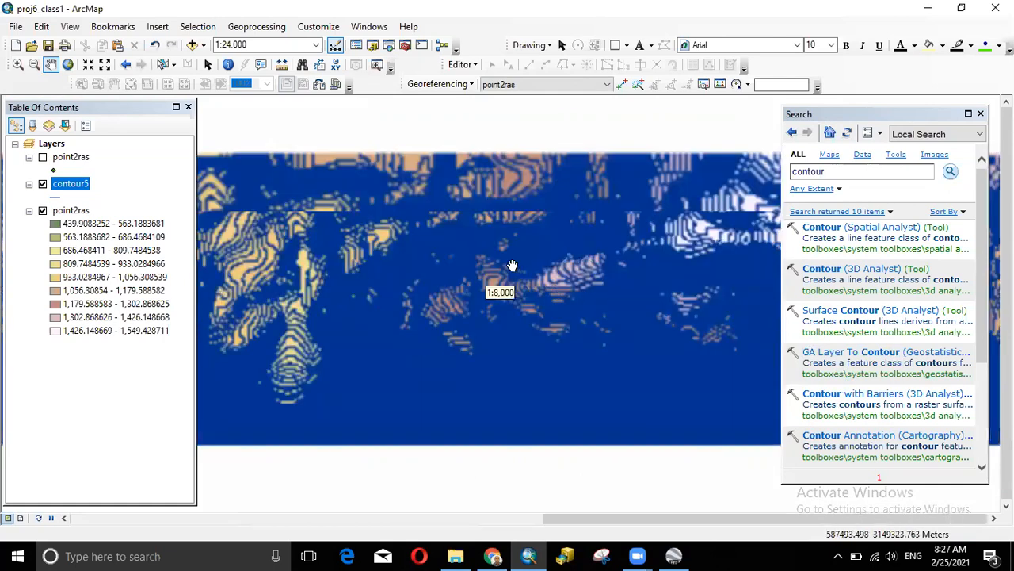
scroll(512, 265, "up", 4)
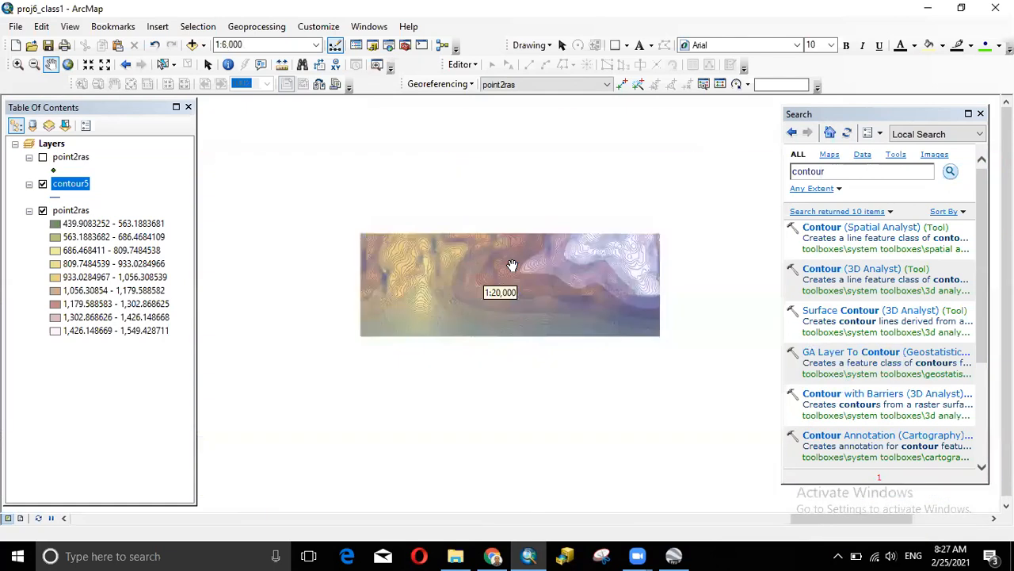
left_click_drag(374, 287, 689, 298)
left_click_drag(426, 300, 674, 333)
left_click_drag(388, 346, 796, 347)
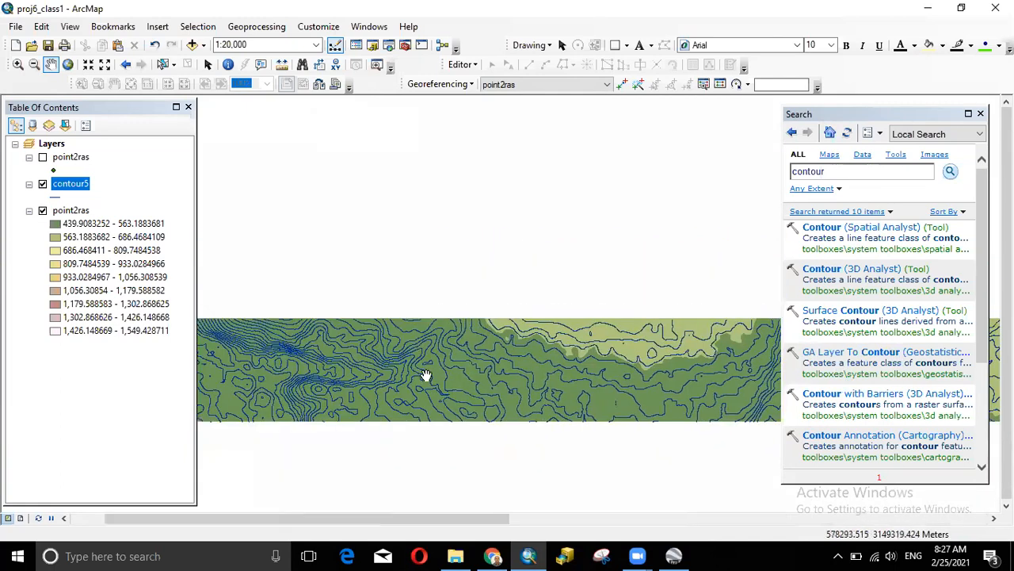
left_click_drag(357, 373, 836, 375)
scroll(519, 346, "down", 3)
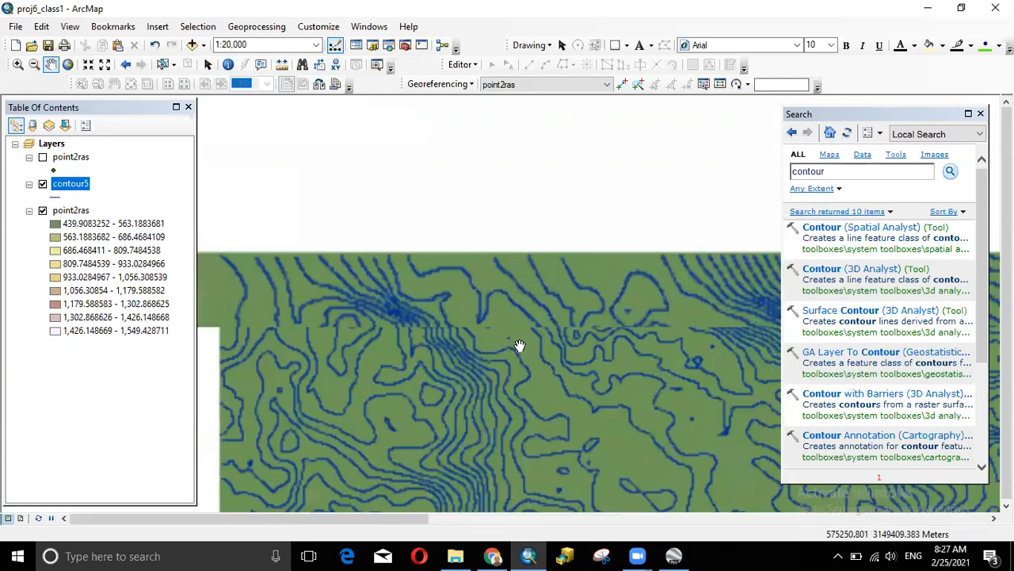
scroll(639, 348, "up", 2)
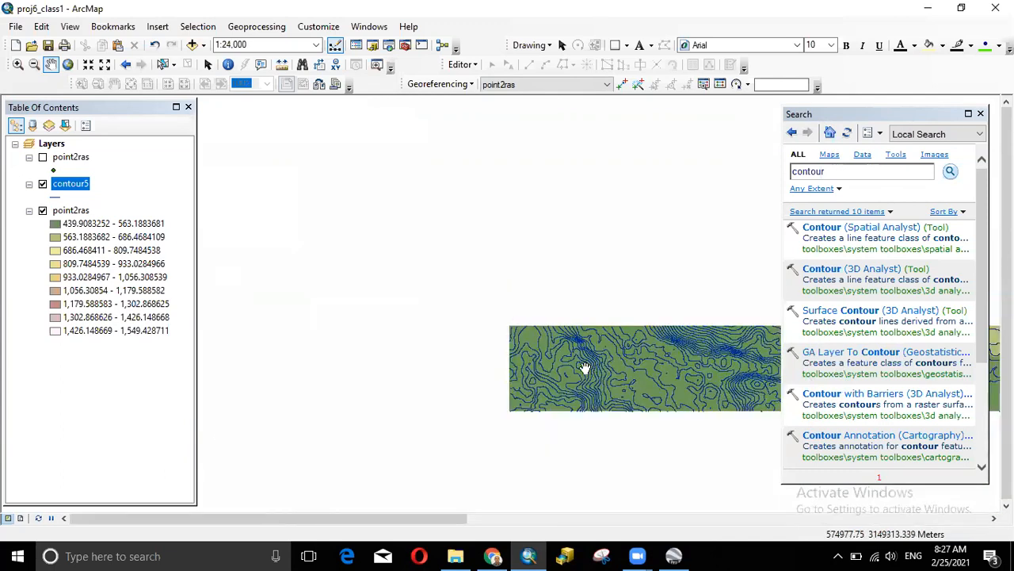
scroll(472, 356, "up", 2)
left_click_drag(649, 350, 338, 341)
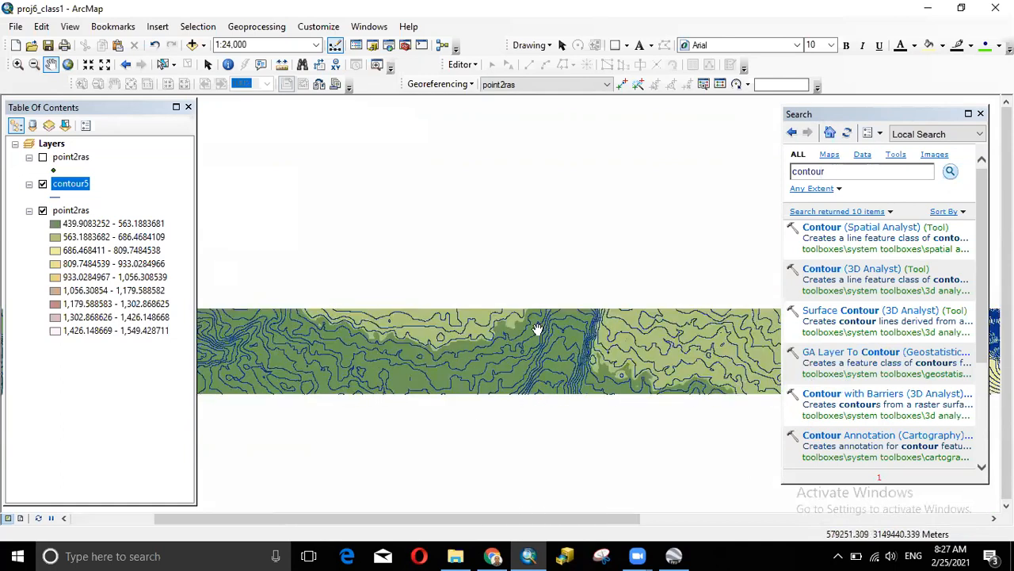
scroll(558, 334, "down", 2)
scroll(558, 334, "down", 3)
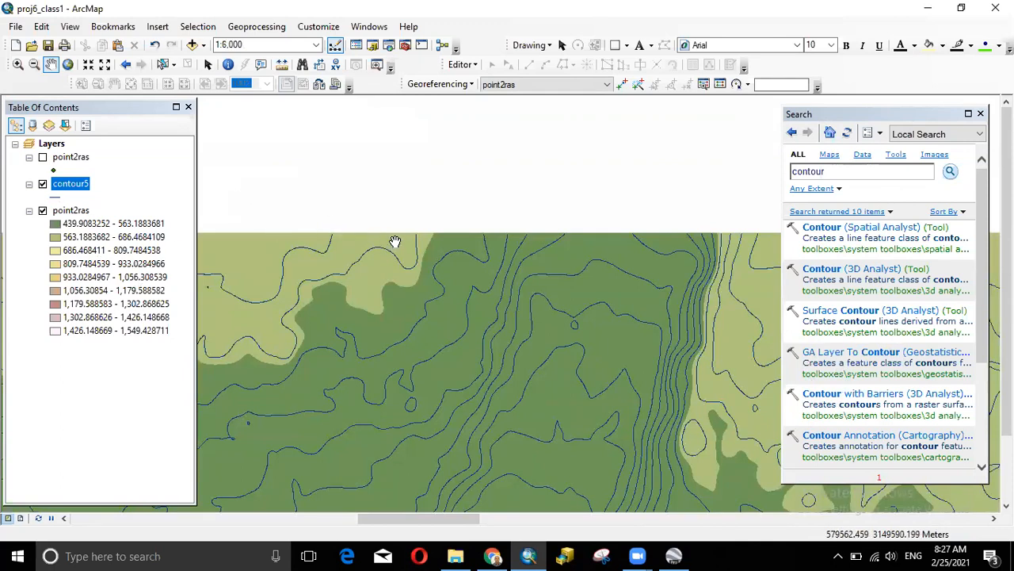
scroll(487, 325, "down", 1)
scroll(487, 325, "up", 3)
left_click_drag(433, 346, 618, 308)
mouse_move(422, 302)
left_mouse_down()
mouse_move(682, 308)
mouse_move(582, 293)
mouse_move(430, 296)
left_mouse_up()
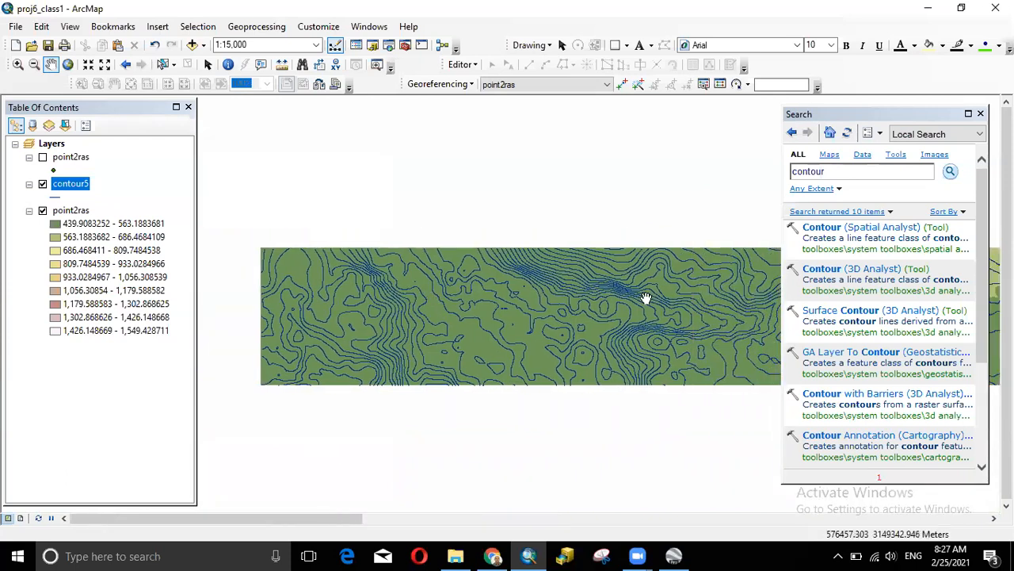
left_click_drag(646, 298, 297, 306)
left_click_drag(576, 315, 389, 317)
left_click_drag(664, 317, 507, 320)
left_click_drag(623, 324, 531, 316)
left_click_drag(701, 316, 565, 299)
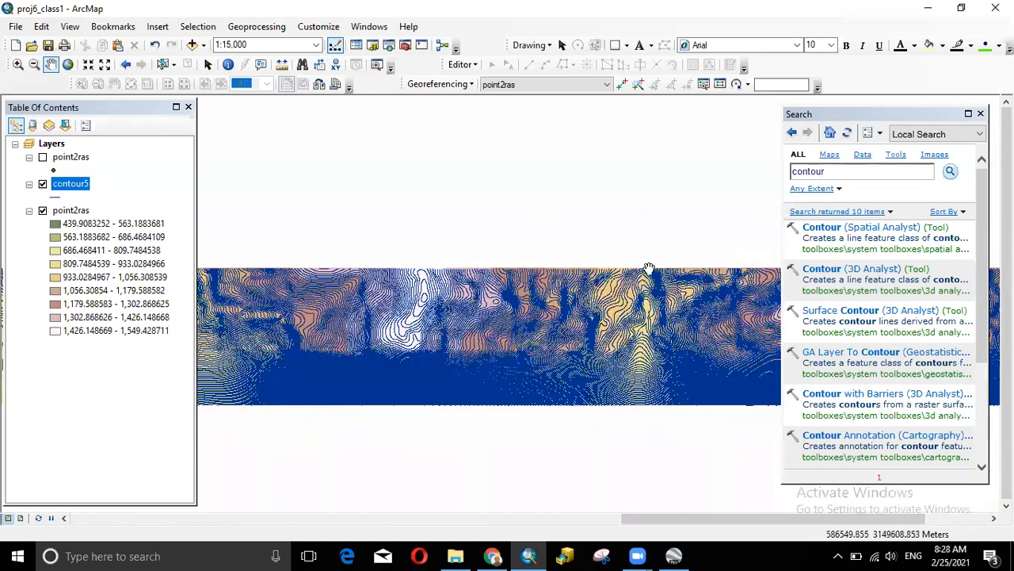
left_click_drag(652, 339, 689, 369)
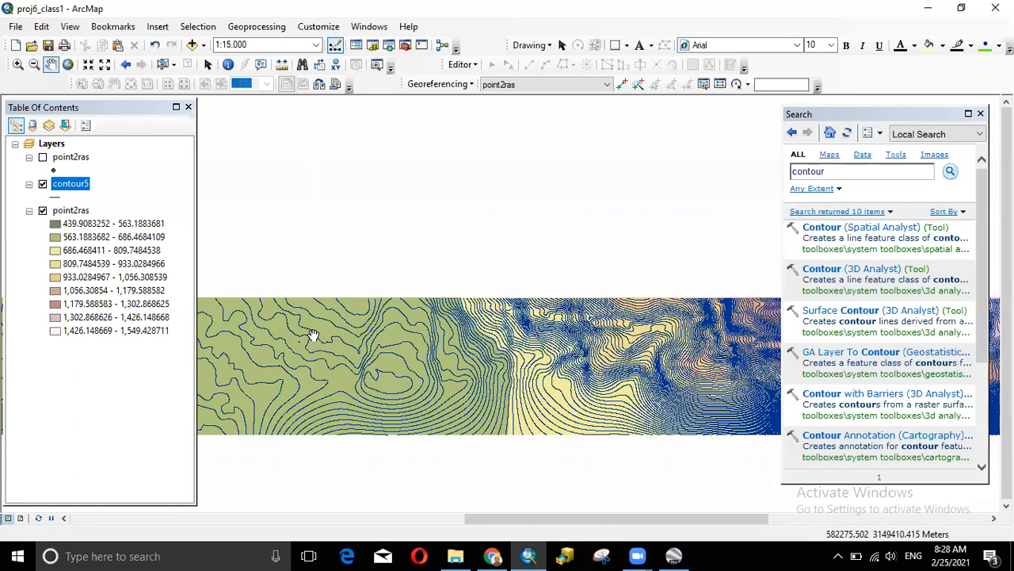
left_click_drag(392, 329, 653, 278)
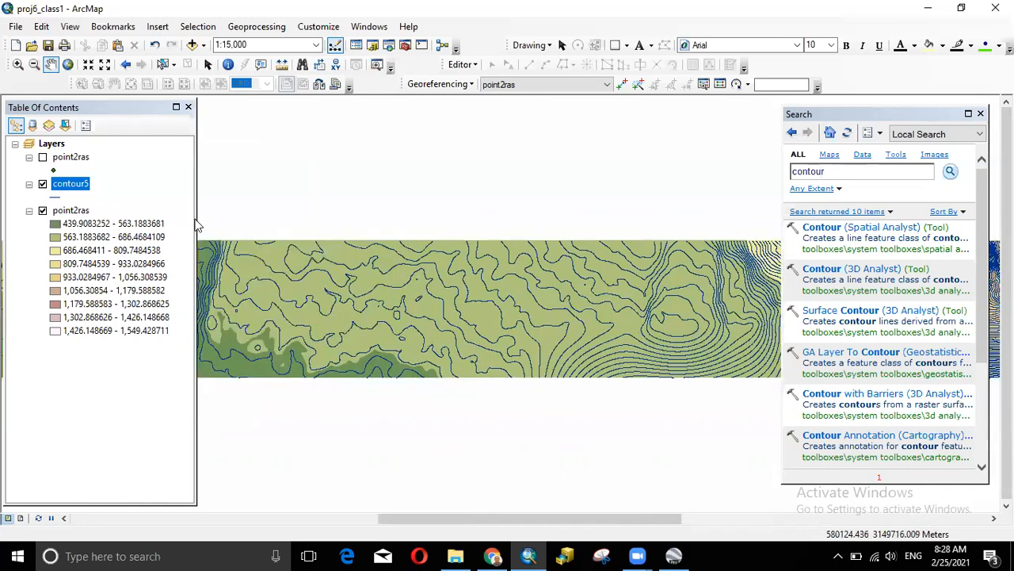
- Narrow the Table Of Contents to give the map more room
left_click(196, 219)
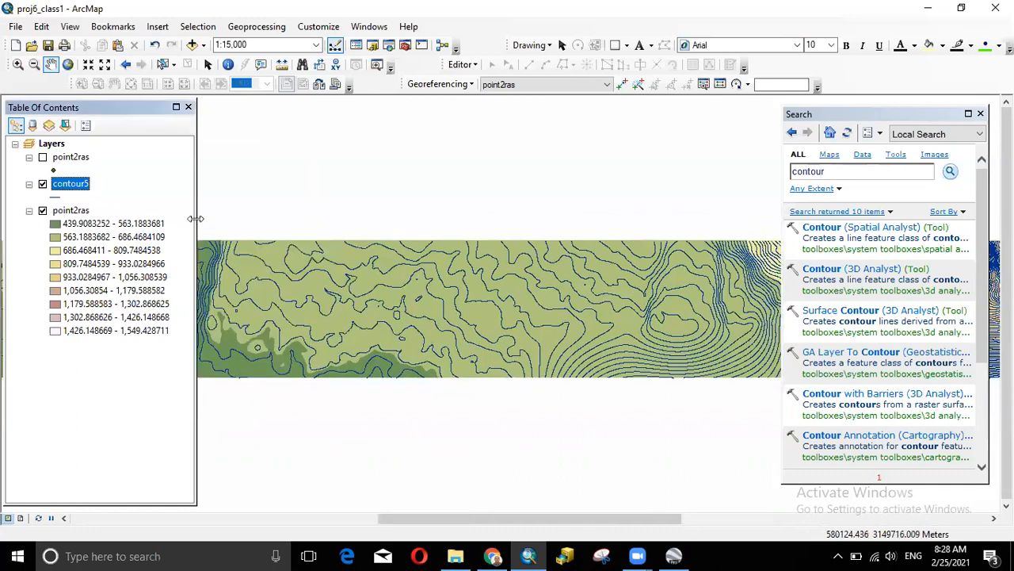
left_click_drag(196, 219, 170, 216)
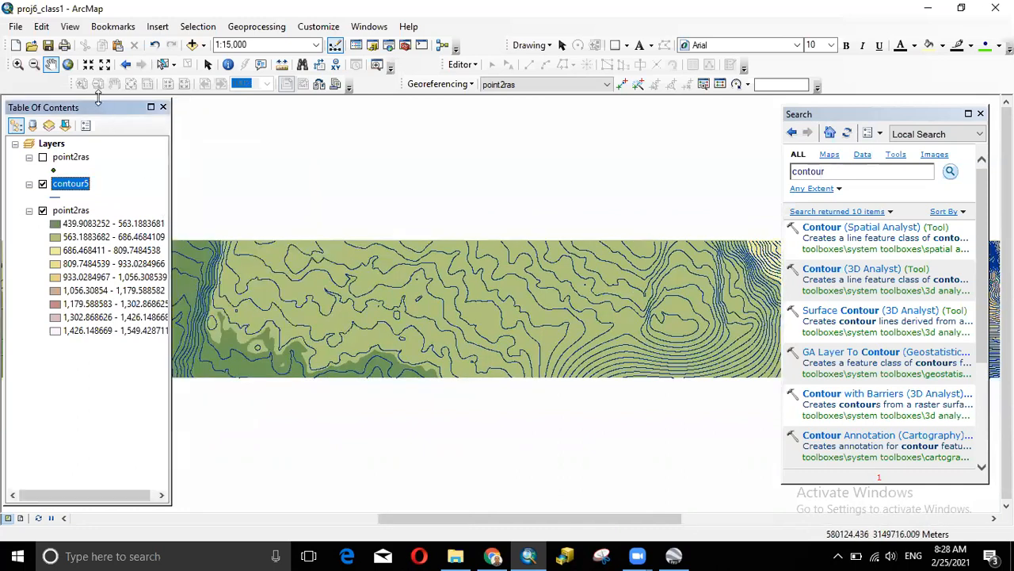
left_click_drag(97, 95, 98, 94)
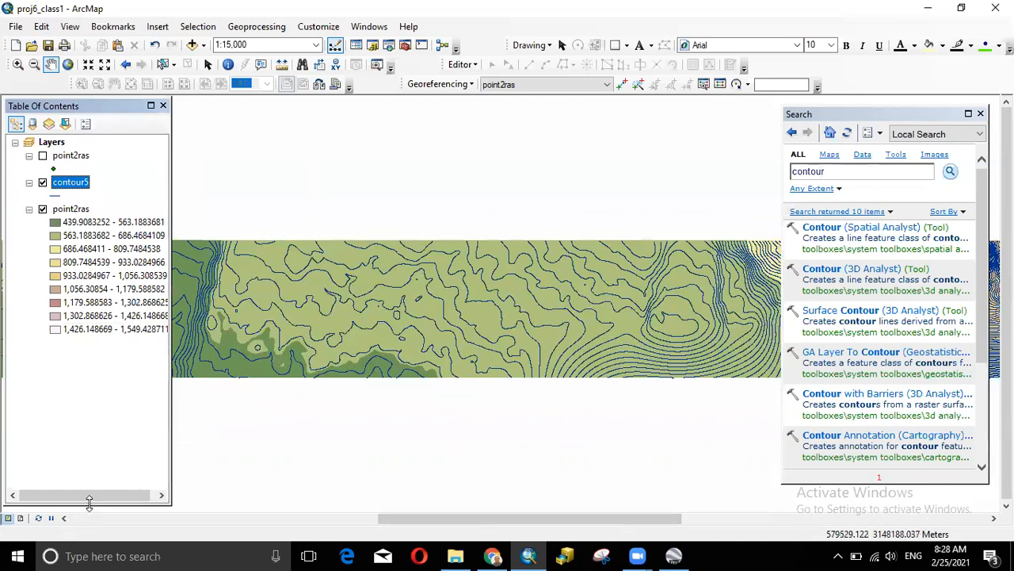
left_click_drag(89, 503, 101, 531)
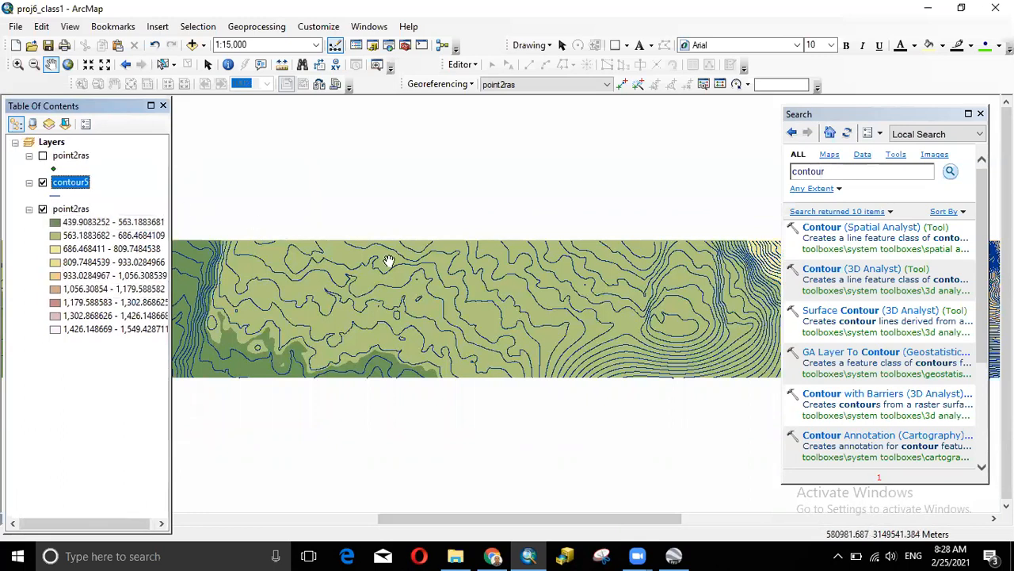
- Pan across the terrain and zoom to about 1:4,000 to inspect the contour5 lines
left_click_drag(421, 272, 582, 325)
left_click_drag(503, 336, 804, 339)
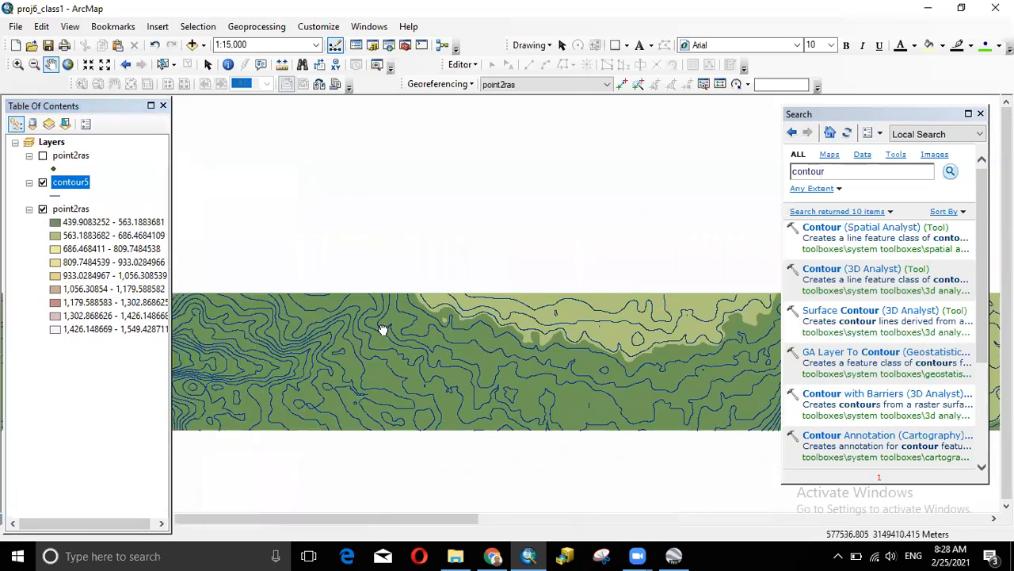
left_click_drag(383, 331, 712, 328)
left_click_drag(313, 320, 694, 323)
left_click_drag(407, 335, 267, 317)
left_click_drag(655, 310, 411, 308)
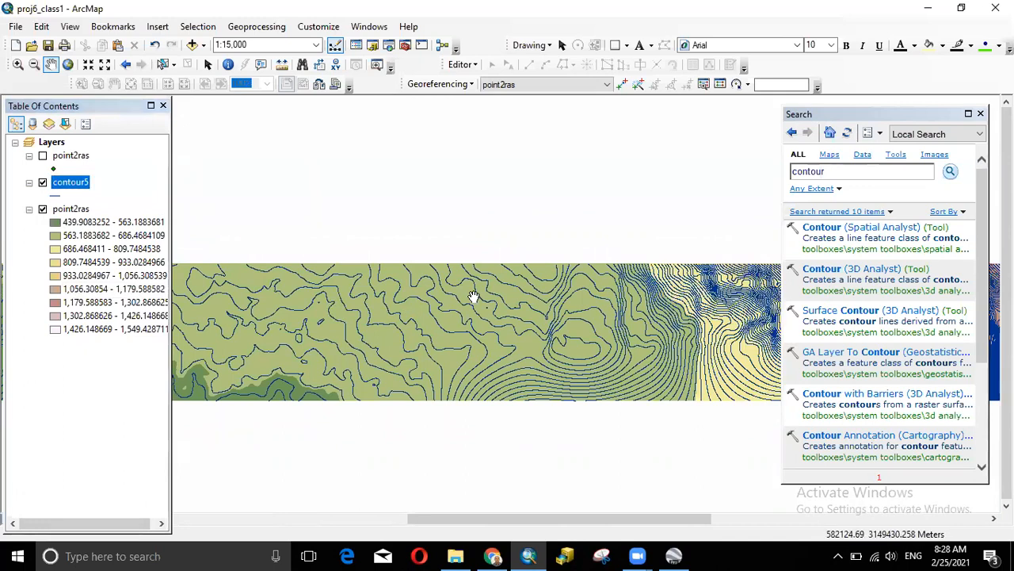
scroll(473, 298, "down", 2)
scroll(473, 298, "down", 5)
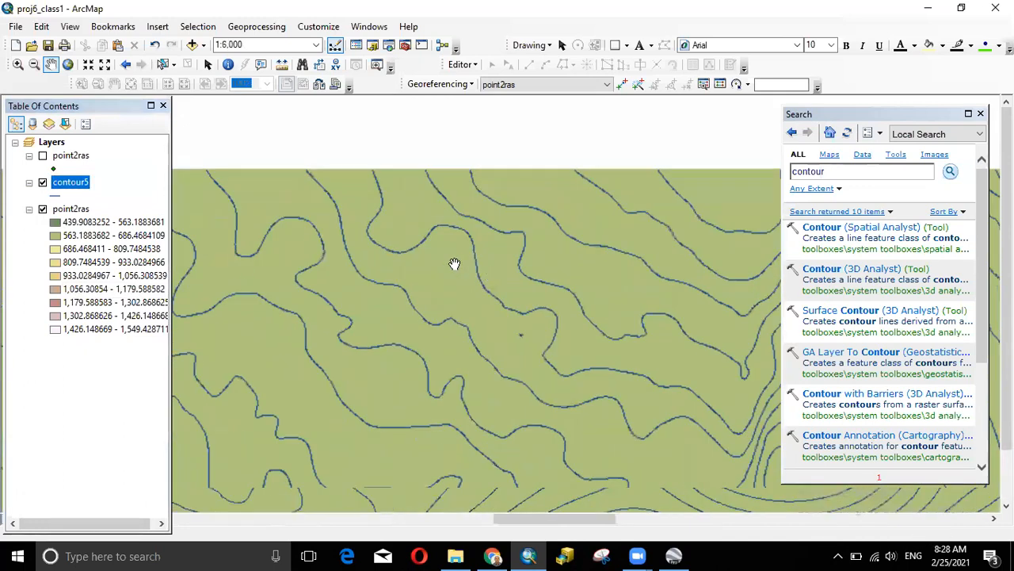
left_click(640, 54)
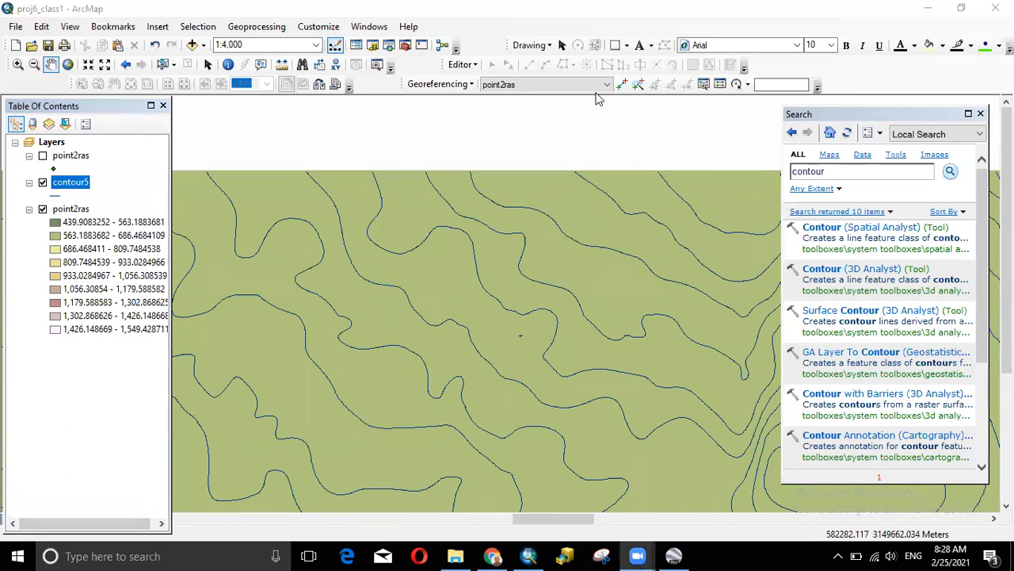